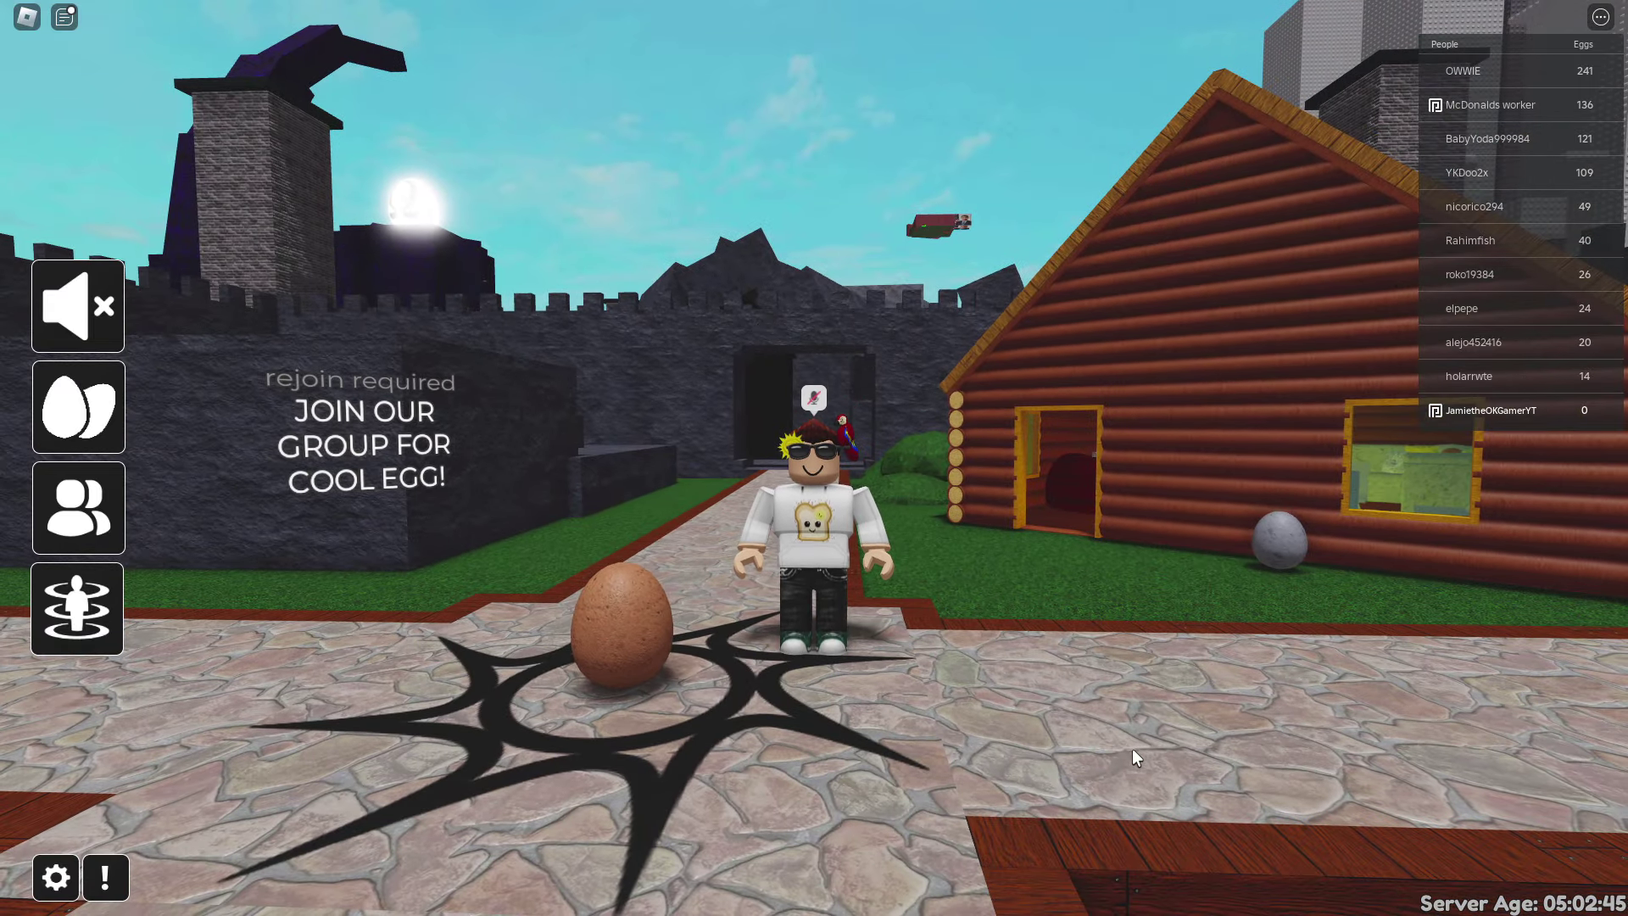
{"action": "scroll", "coordinate": [1133, 750], "scroll_direction": "up", "scroll_amount": 3}
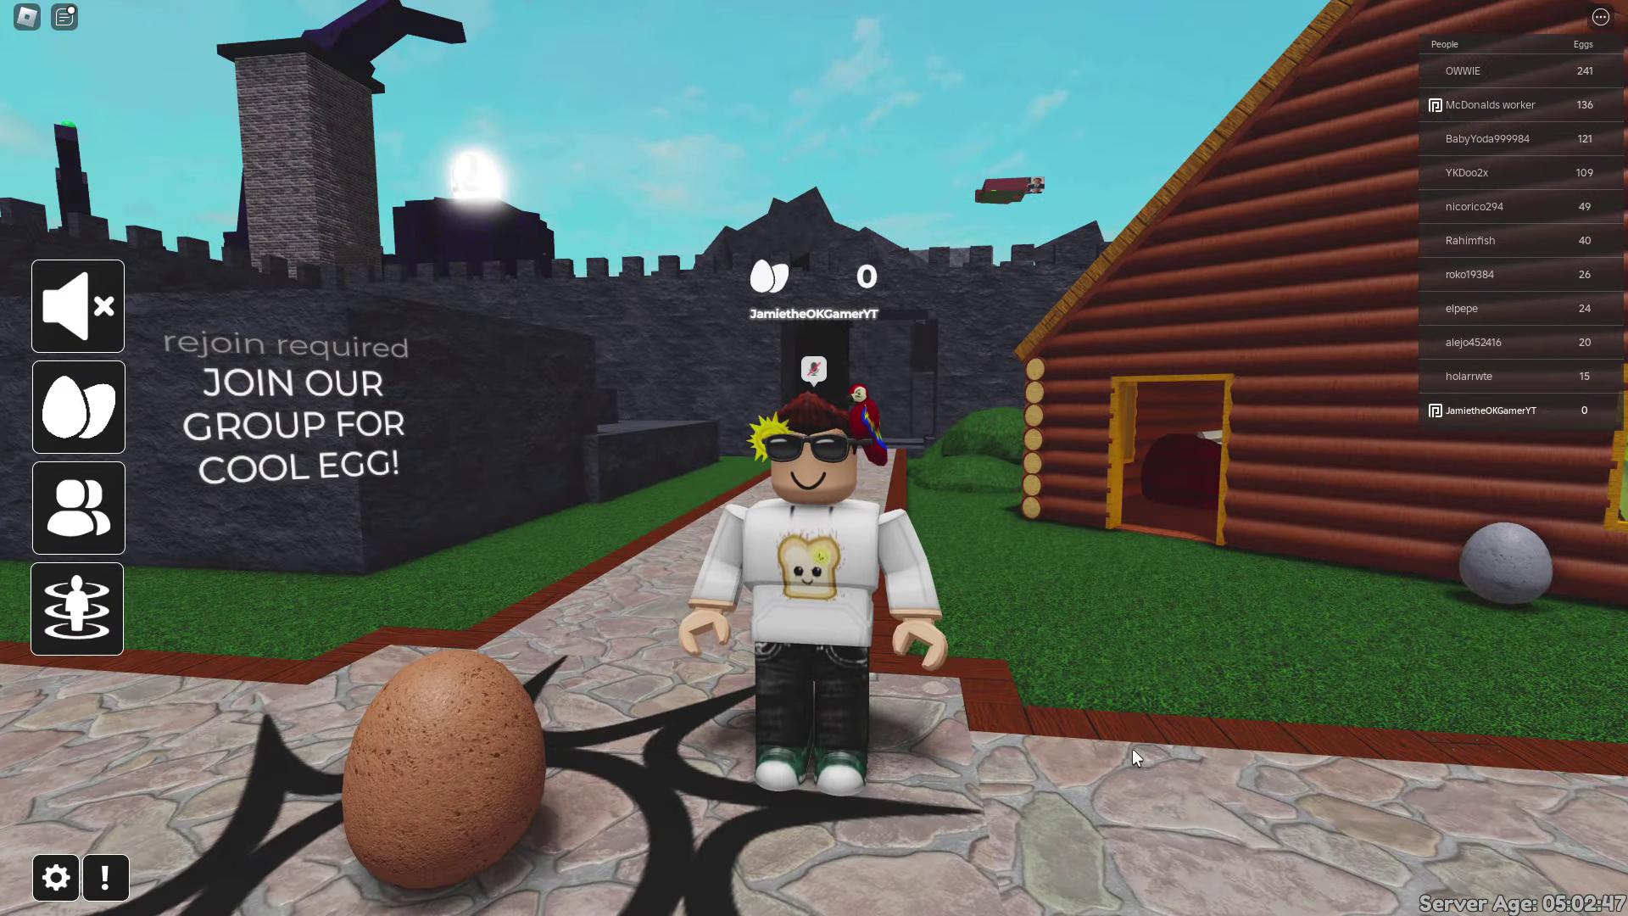
{"action": "scroll", "coordinate": [1132, 748], "scroll_direction": "down", "scroll_amount": 10}
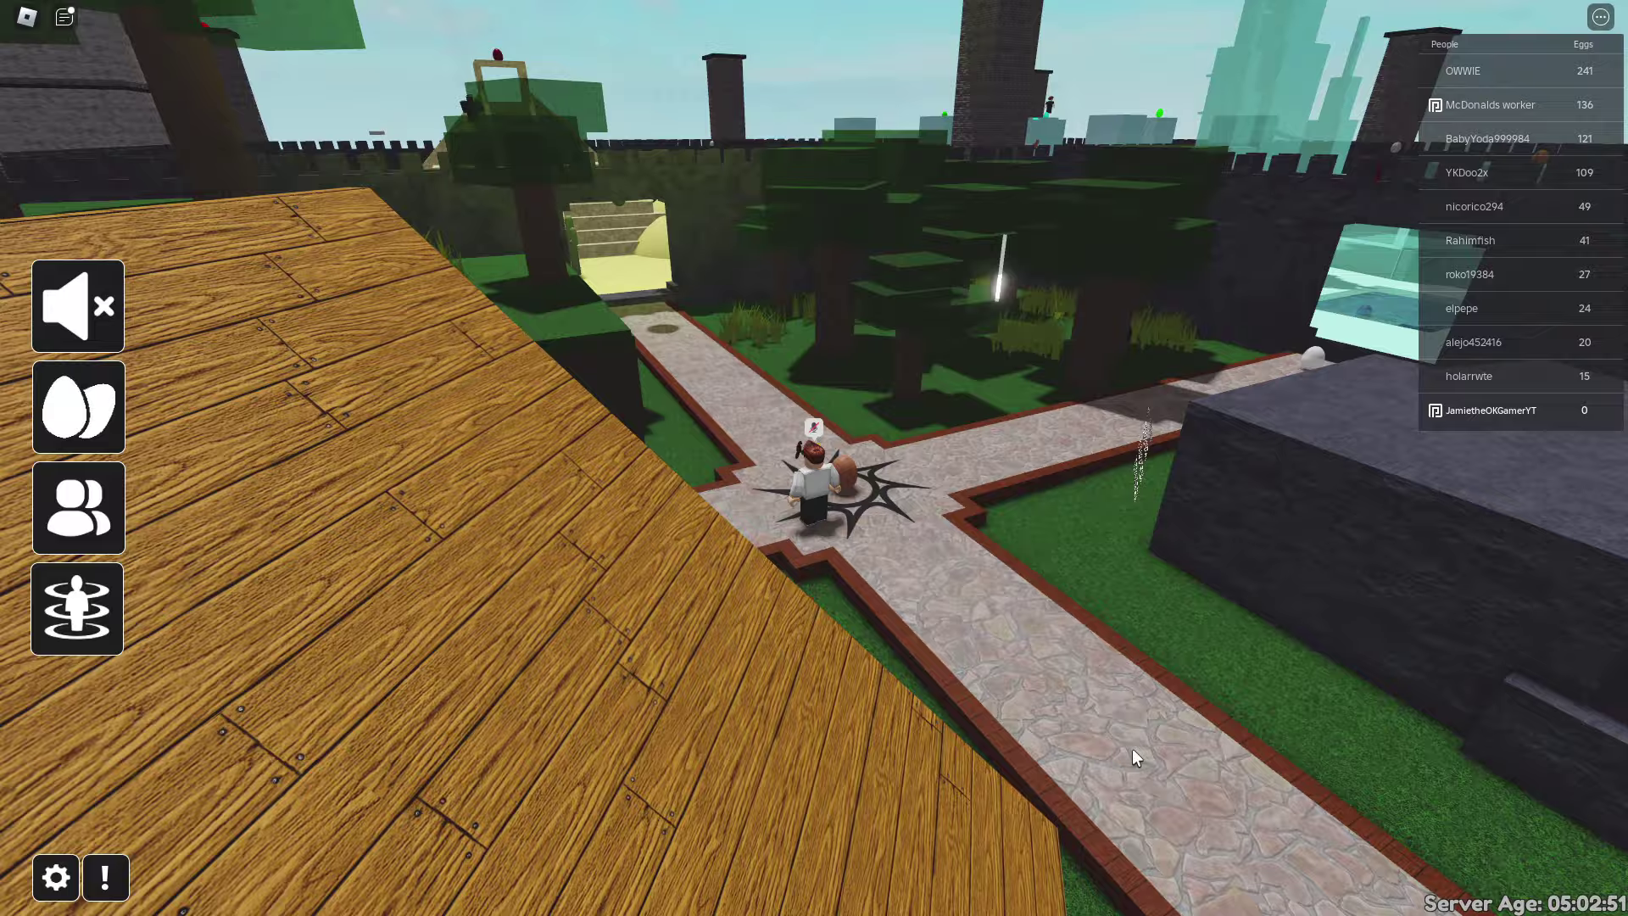
Collect the Normal Egg and the Common Egg outside the log house.
{"action": "key", "text": "Left"}
{"action": "key", "text": "Left"}
{"action": "scroll", "coordinate": [1132, 749], "scroll_direction": "up", "scroll_amount": 5}
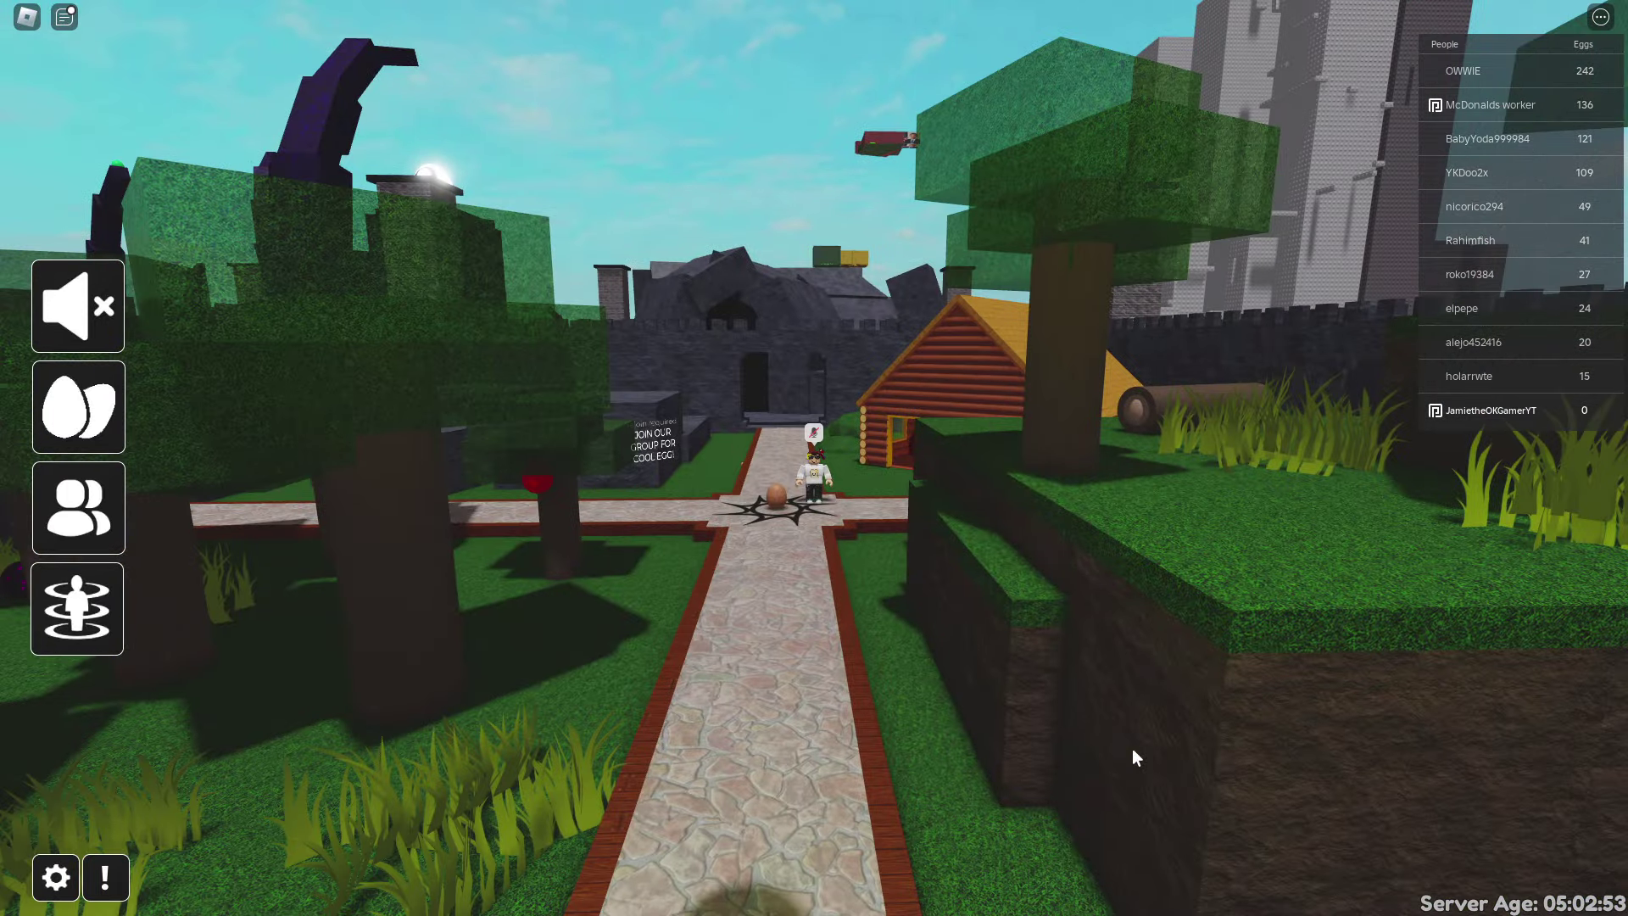
{"action": "scroll", "coordinate": [1132, 748], "scroll_direction": "down", "scroll_amount": 5}
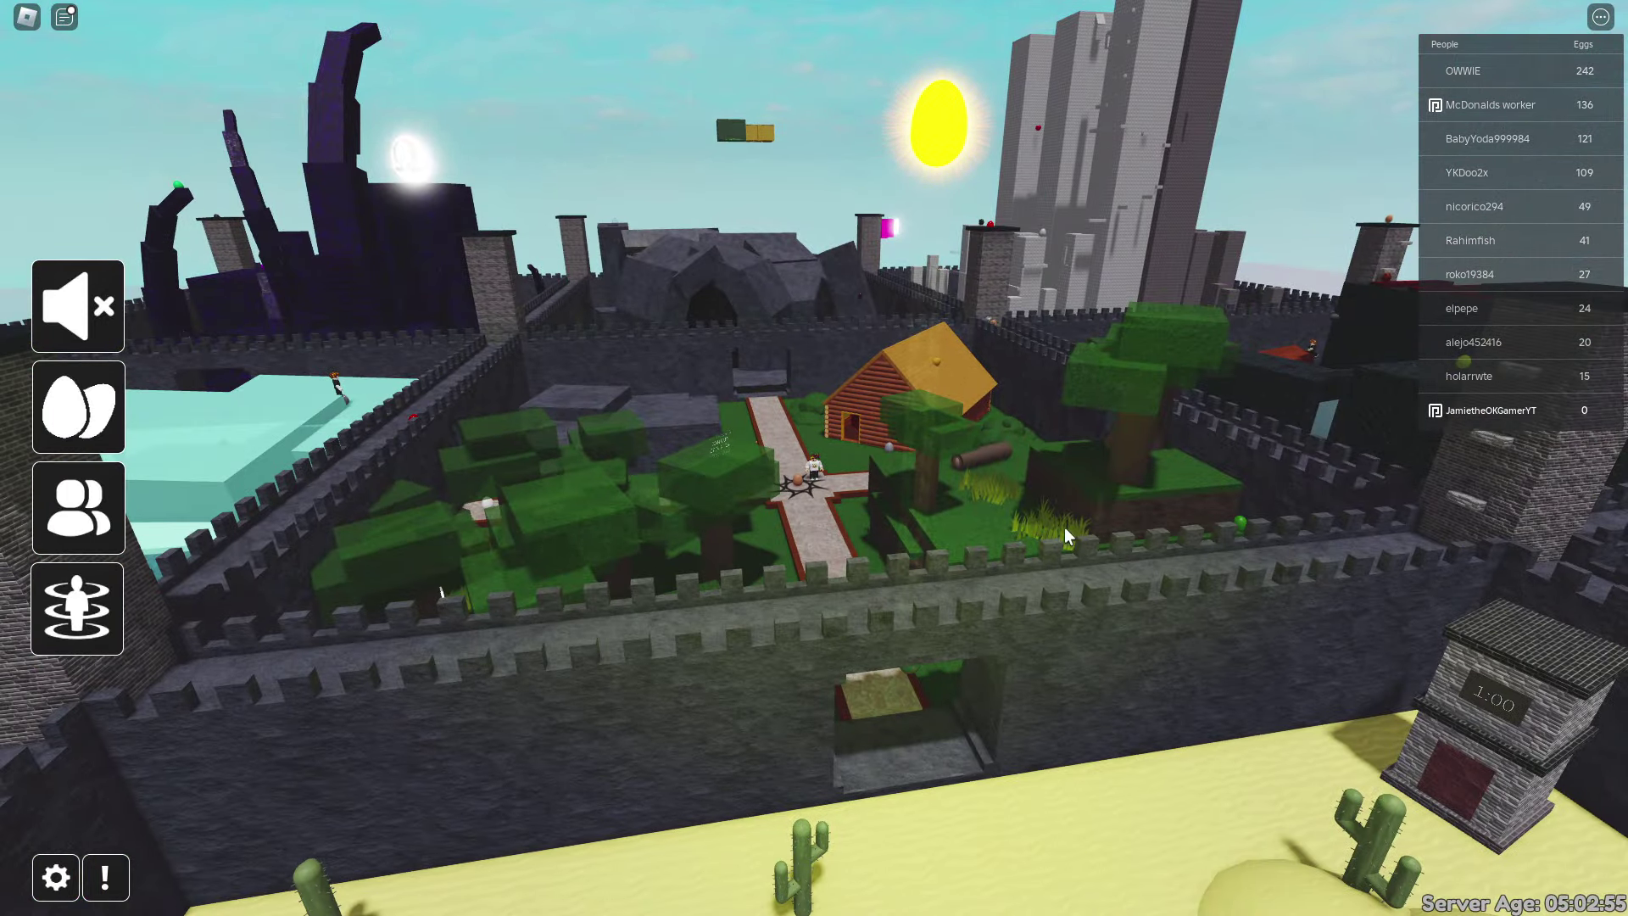
{"action": "scroll", "coordinate": [990, 557], "scroll_direction": "up", "scroll_amount": 10}
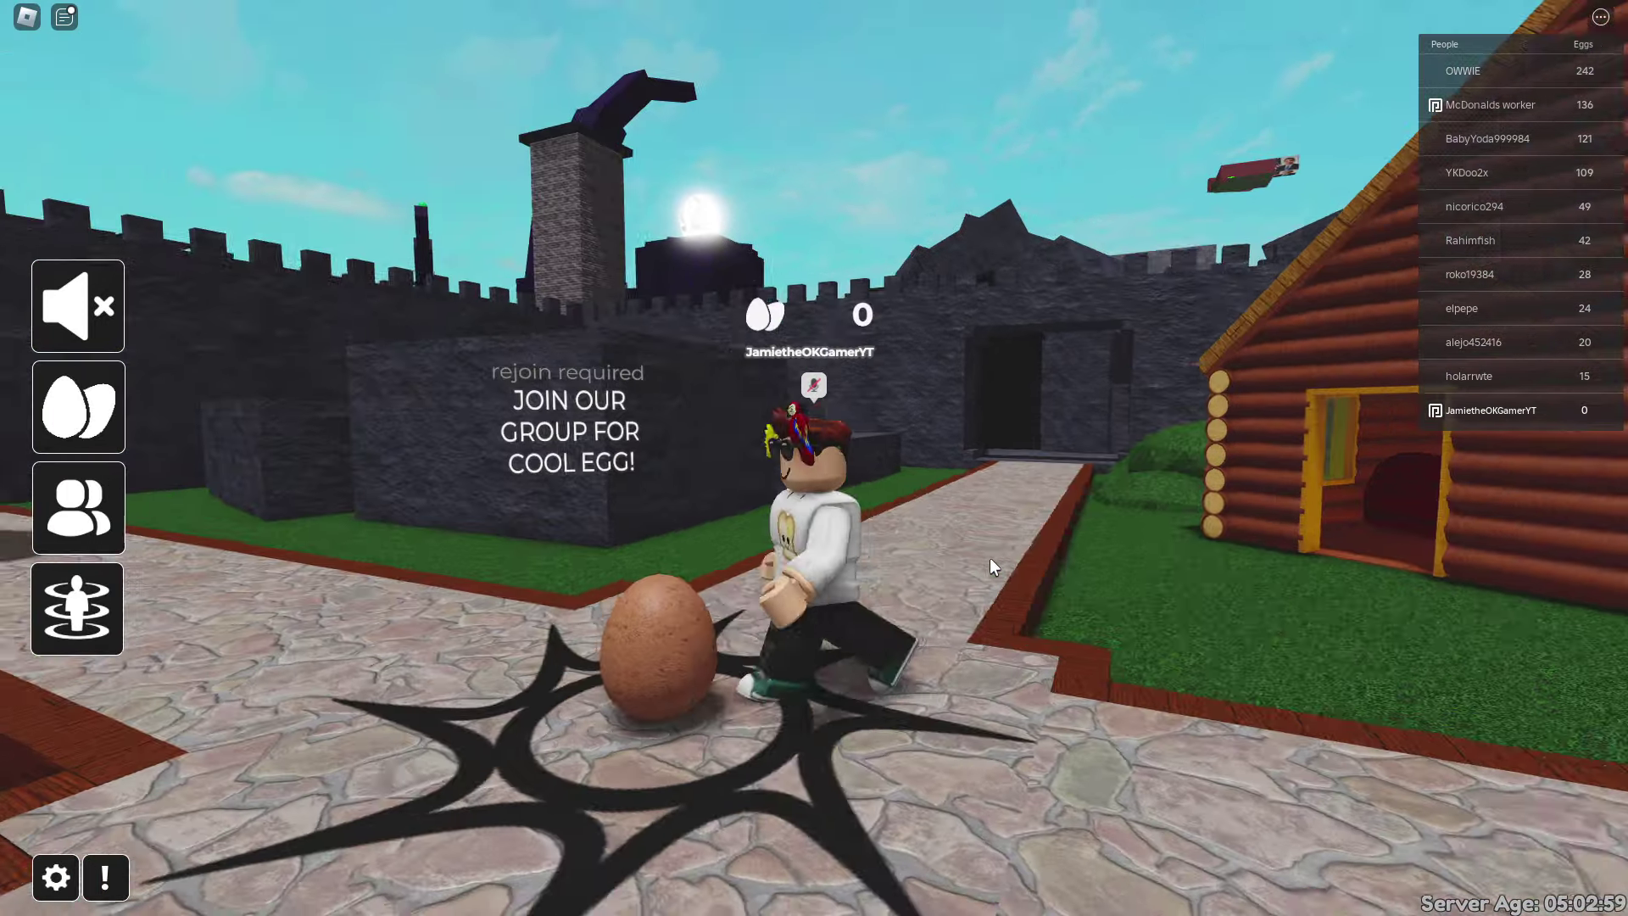
{"action": "key", "text": "Left"}
{"action": "key", "text": "Left"}
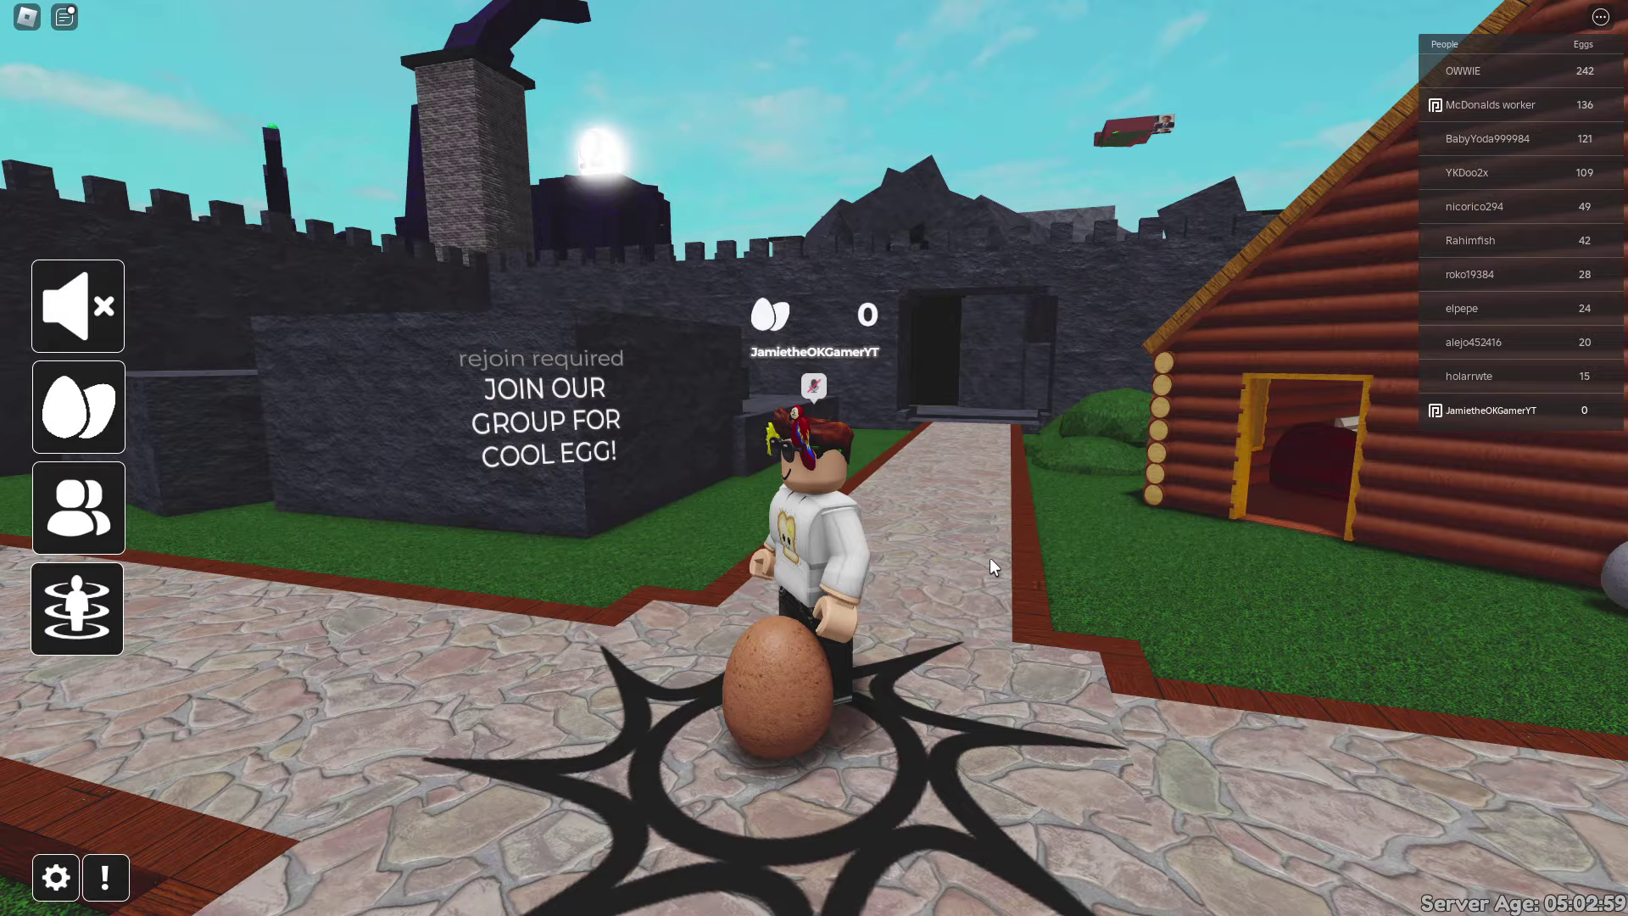
{"action": "key", "text": "s"}
{"action": "key", "text": "Right"}
{"action": "key", "text": "Right"}
{"action": "key", "text": "w"}
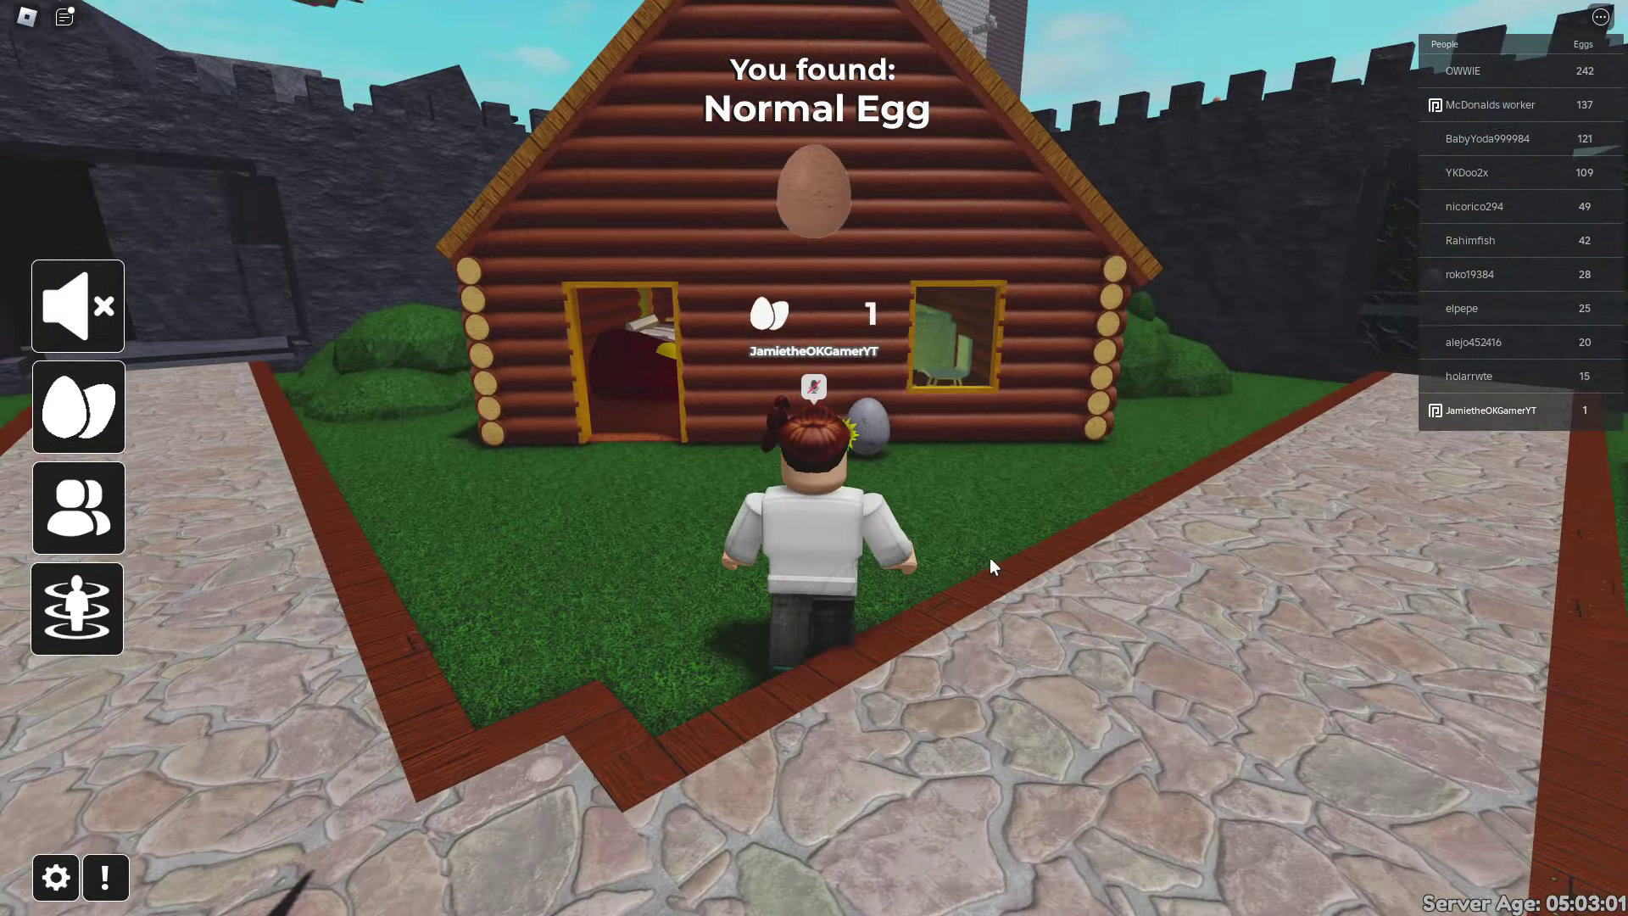
{"action": "key", "text": "w"}
{"action": "key", "text": "d"}
{"action": "key", "text": "s"}
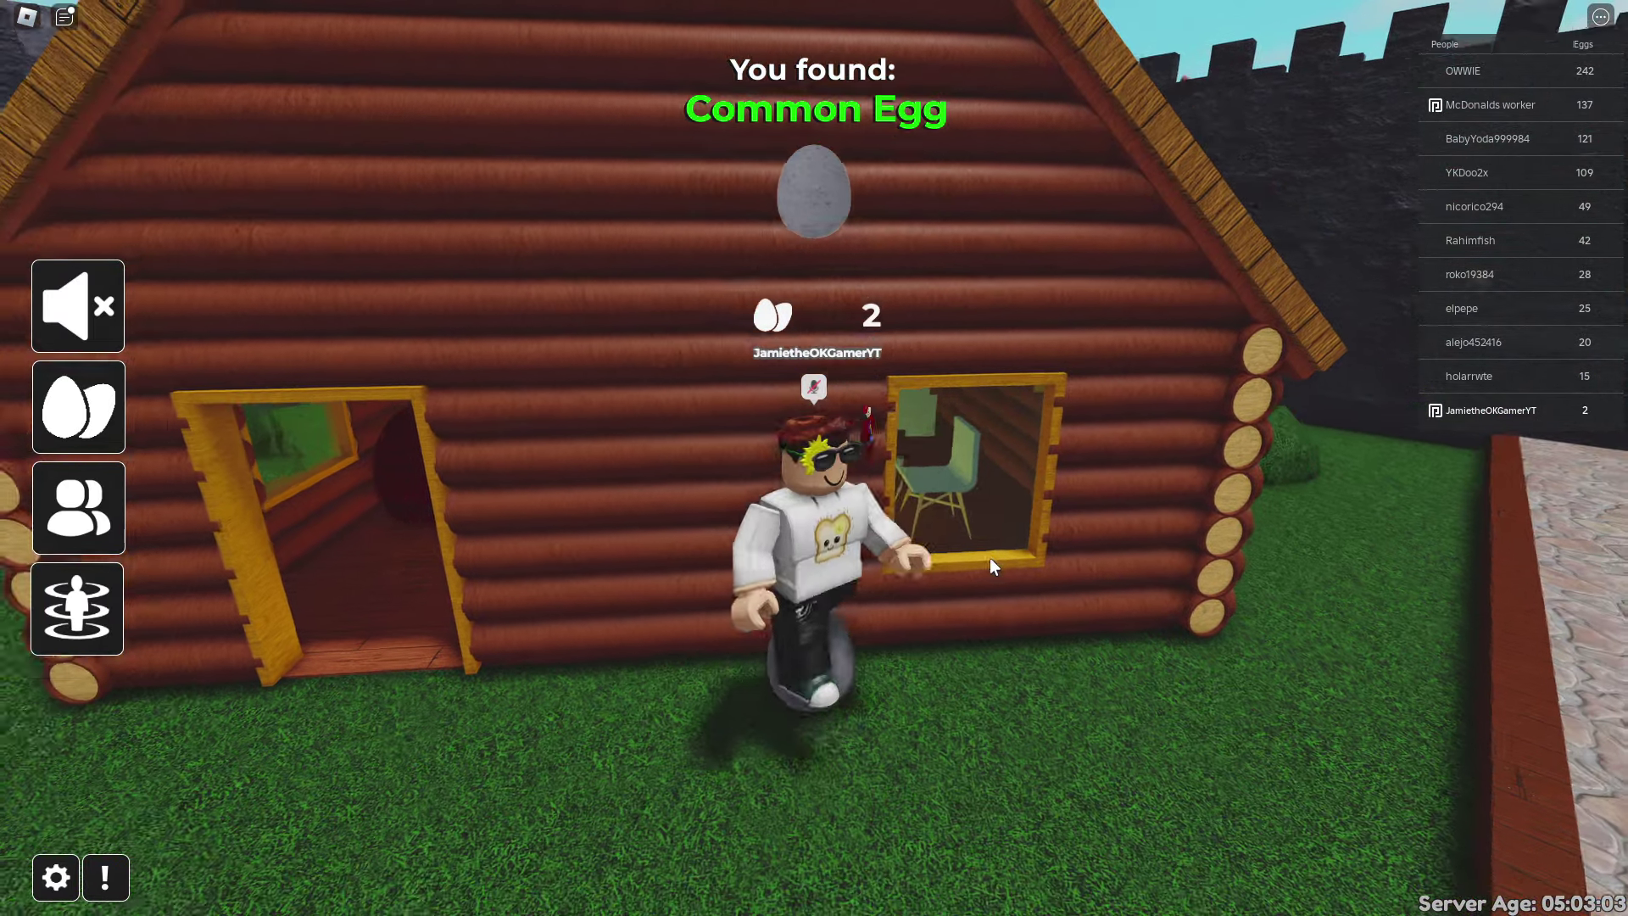
{"action": "key", "text": "a"}
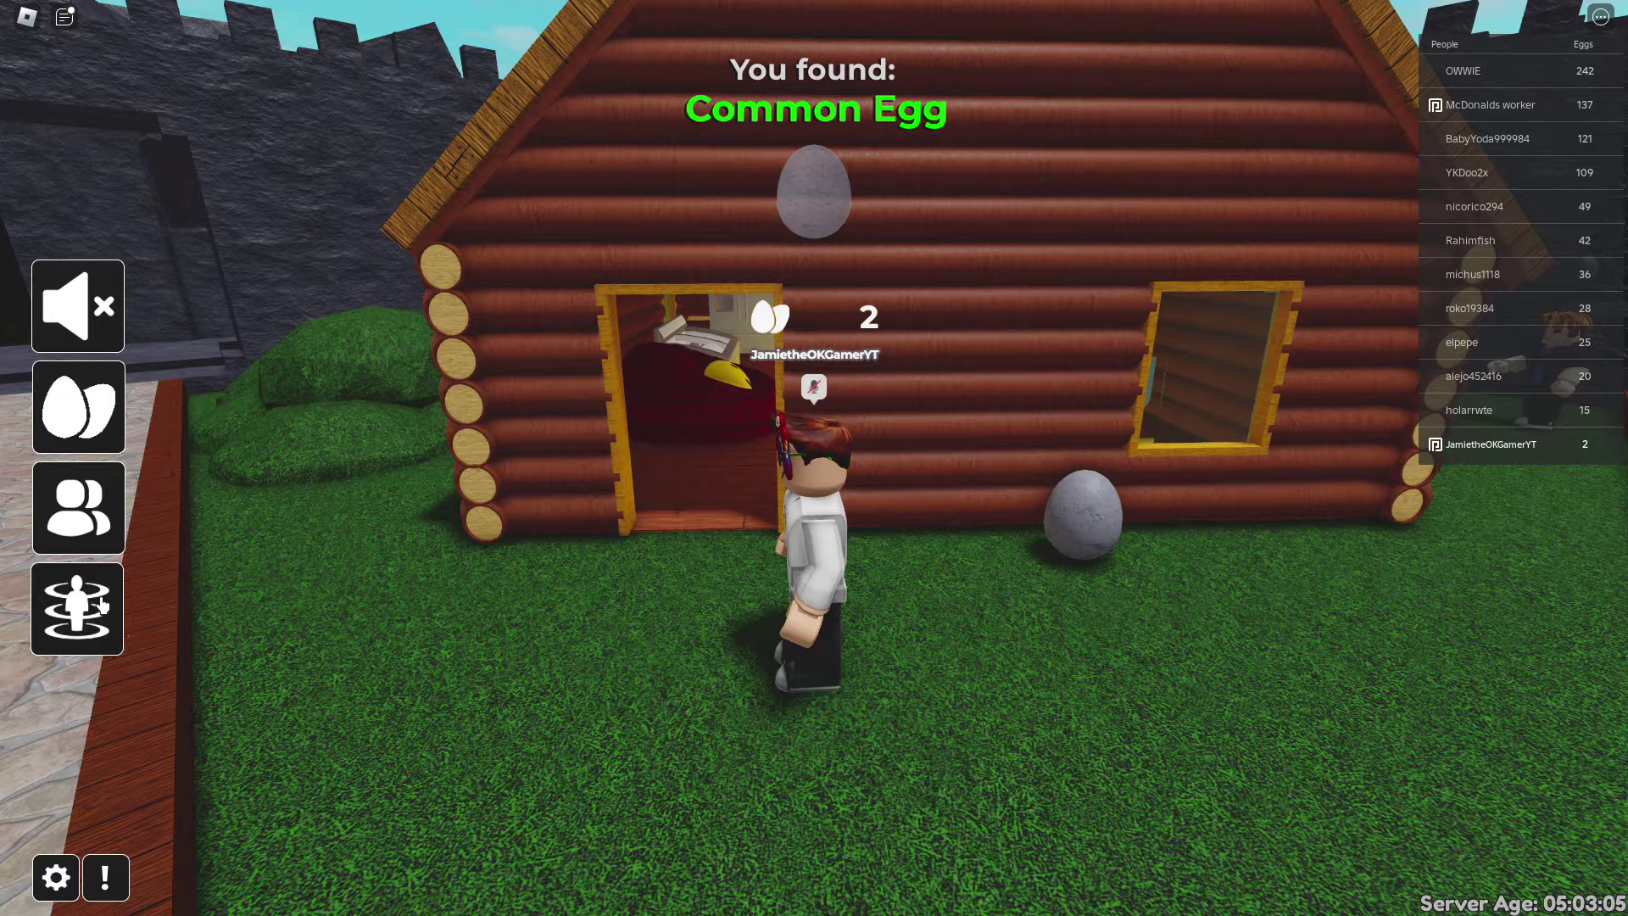
Inside the log house, grab the Noob, Vanilla (freezer) and Happy (couch) eggs.
{"action": "key", "text": "w"}
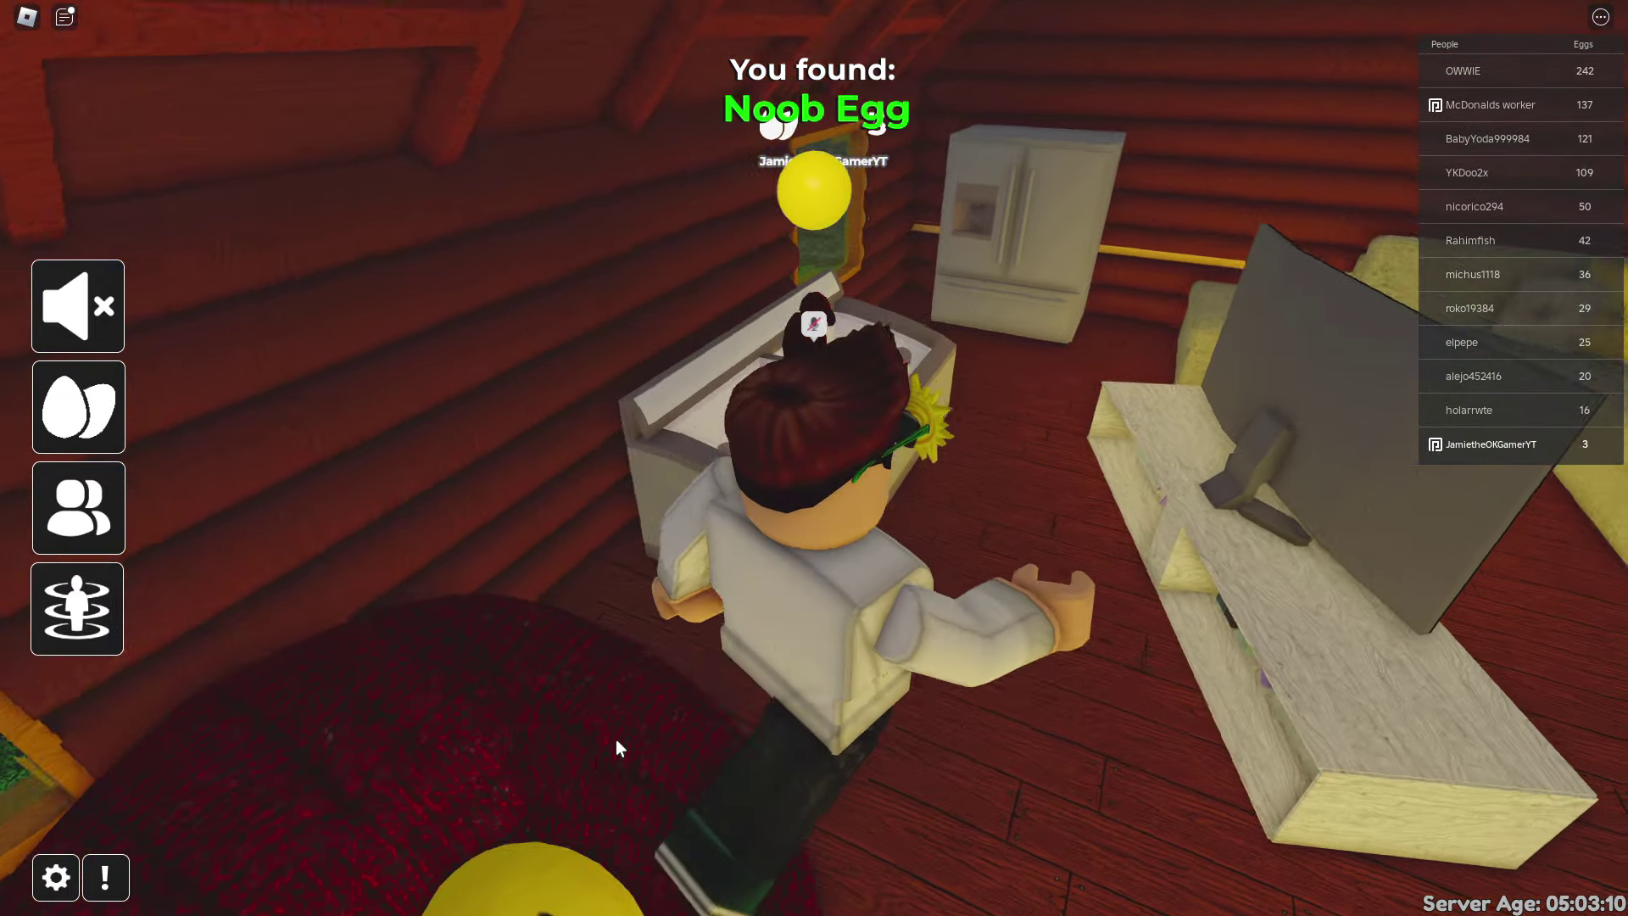
{"action": "key", "text": "s"}
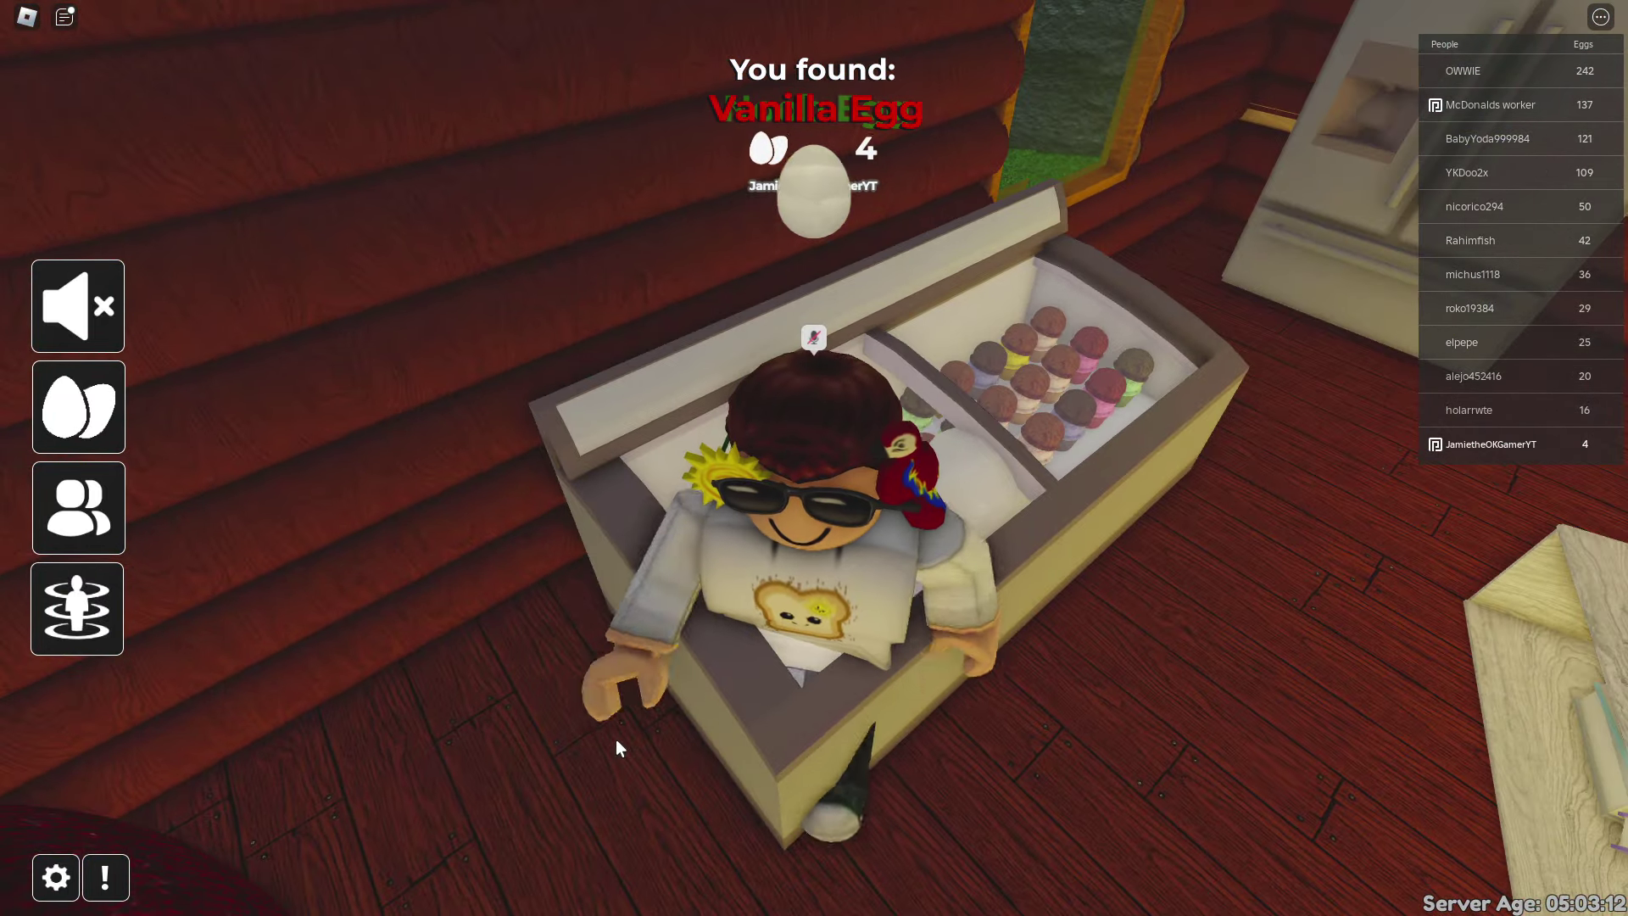
{"action": "key", "text": "w"}
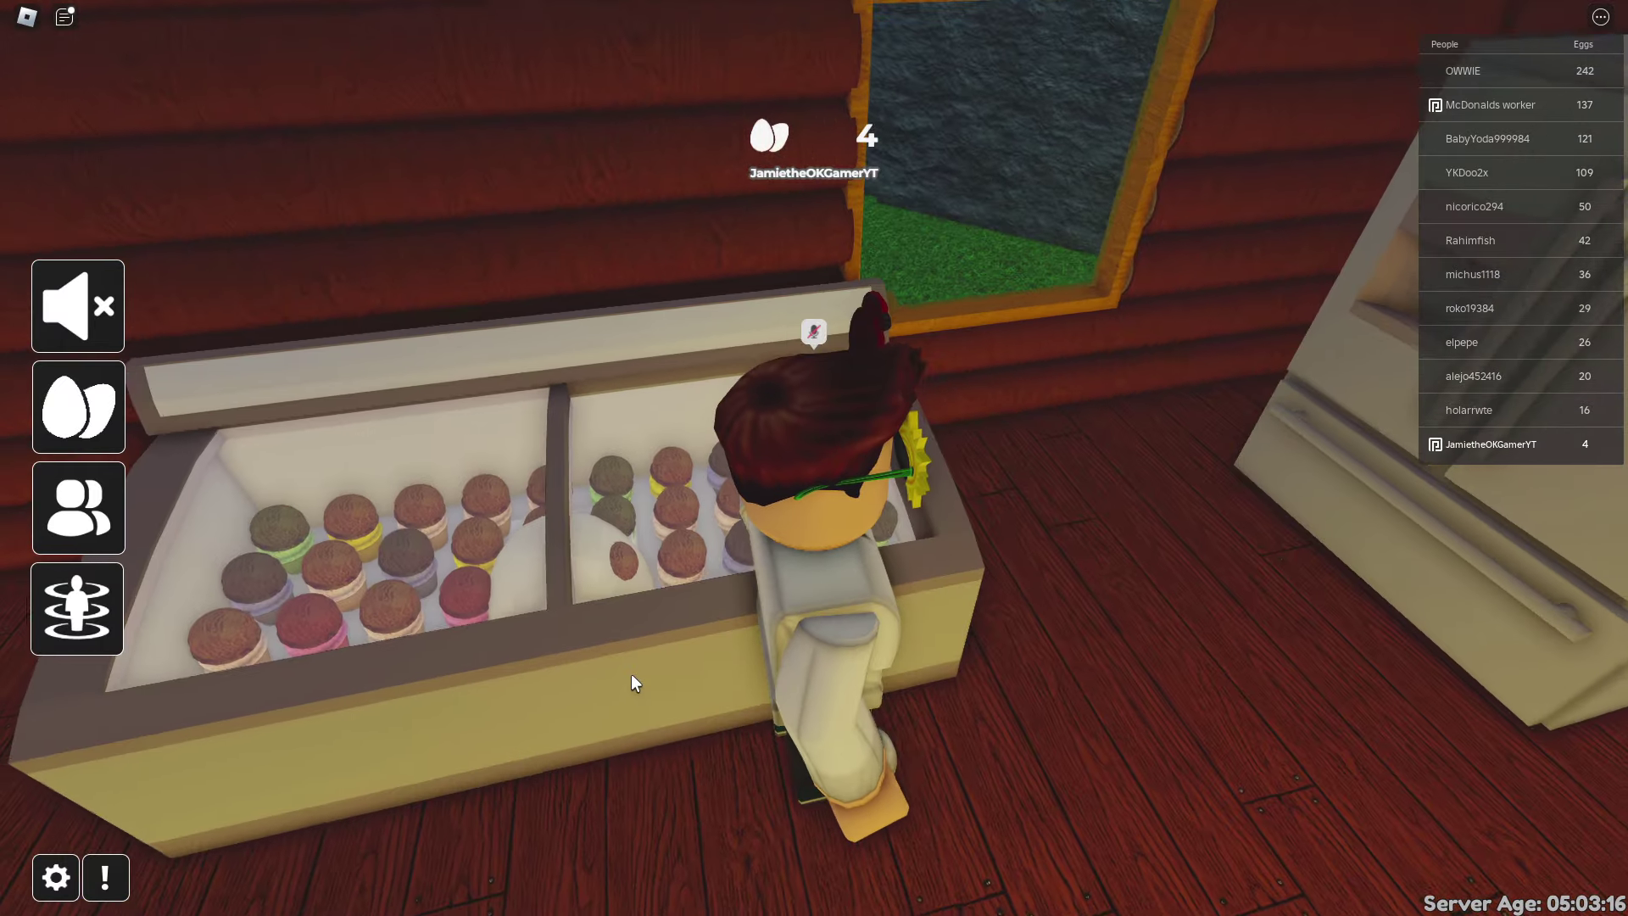
{"action": "key", "text": "d"}
{"action": "key", "text": "a"}
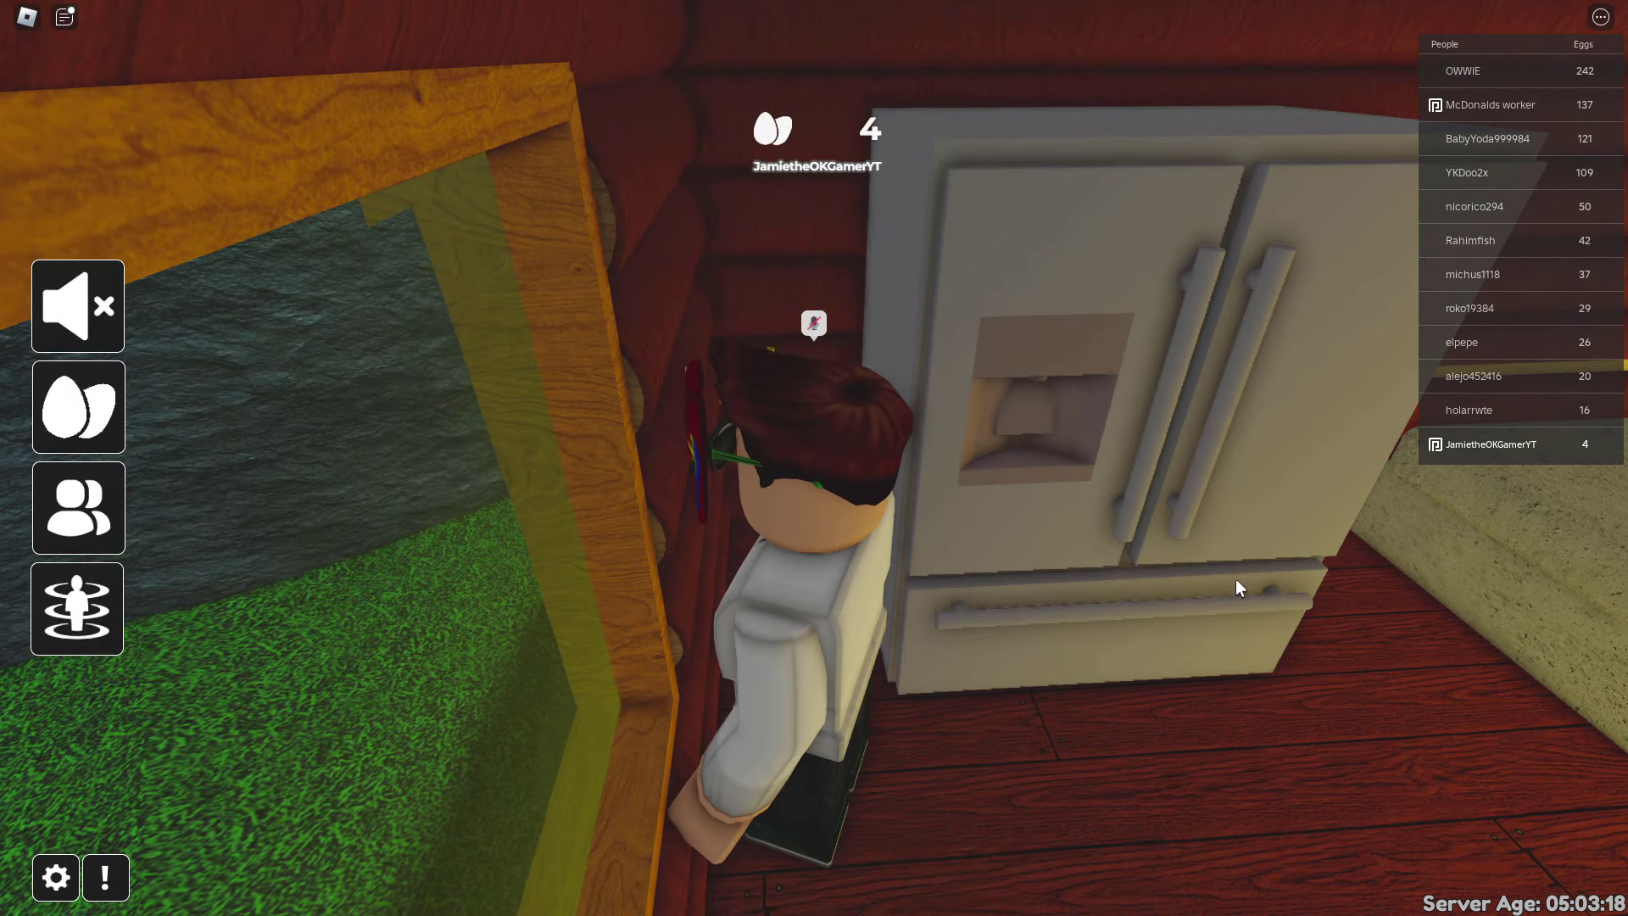
{"action": "key", "text": "s"}
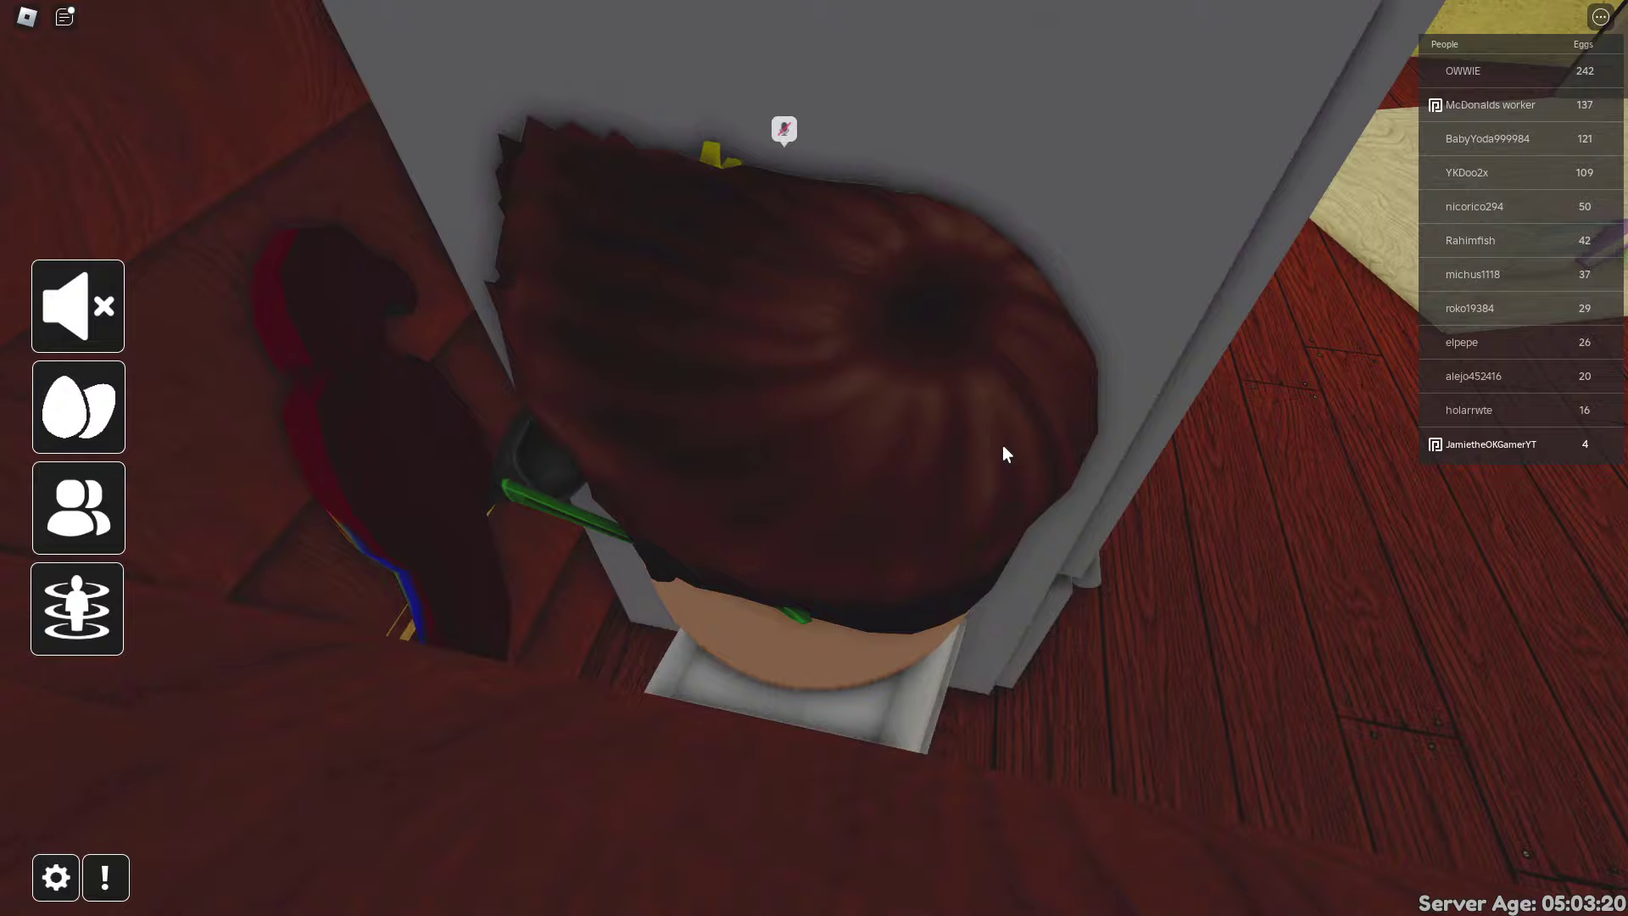
{"action": "key", "text": "w"}
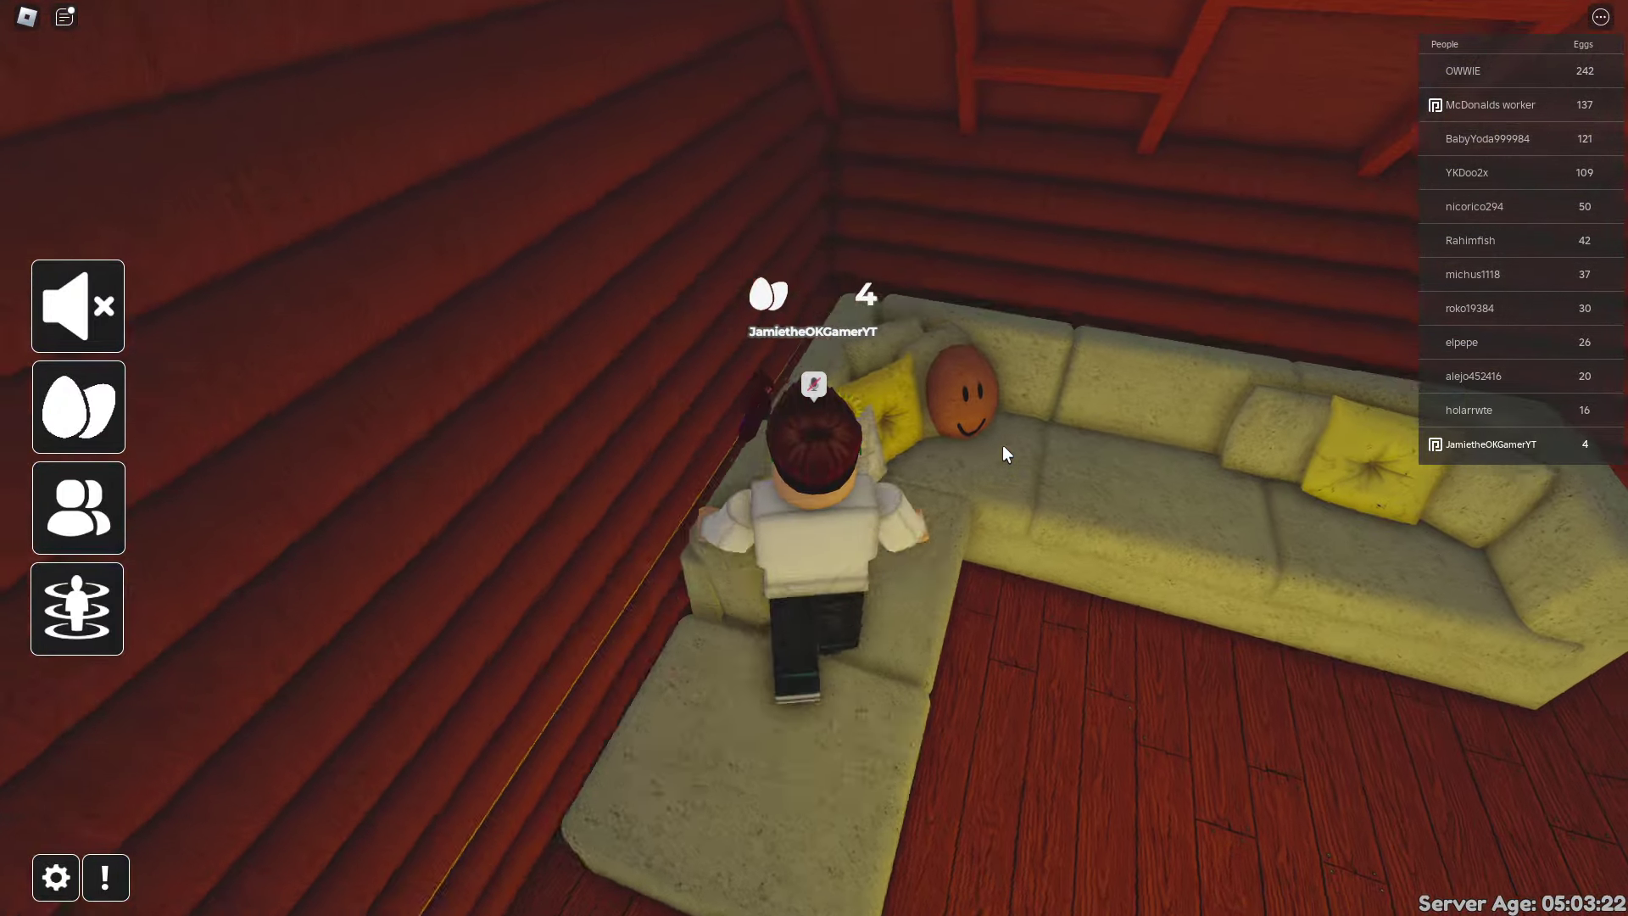
{"action": "key", "text": "w"}
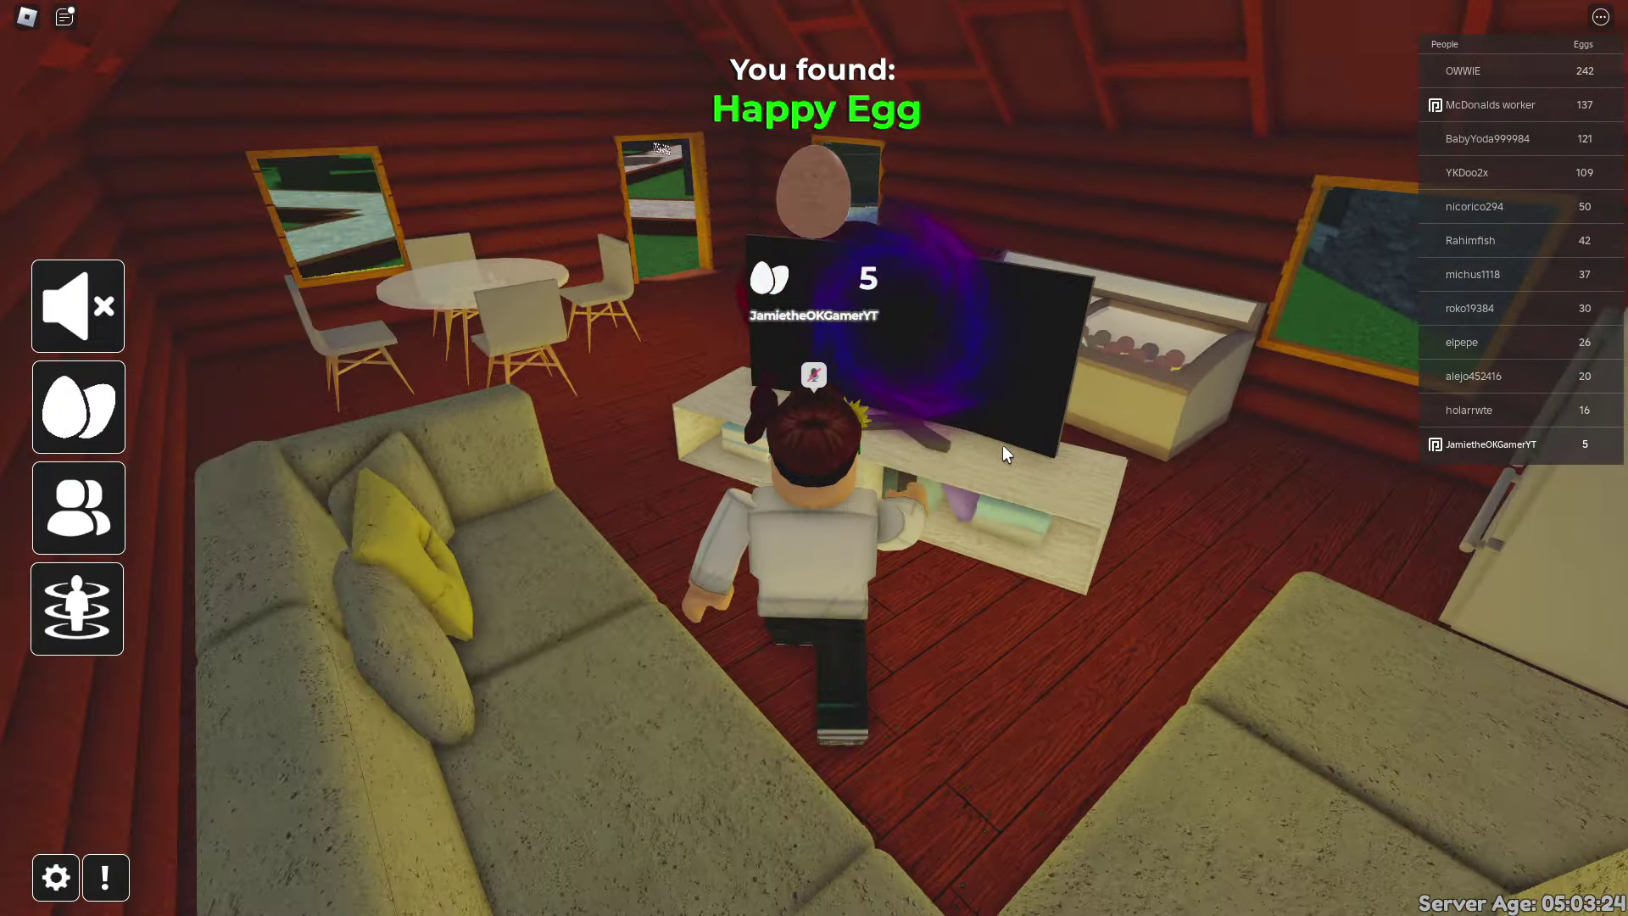
Jump onto the table for the Coffee Egg, then grab the Direggtor egg onstage.
{"action": "key", "text": "s"}
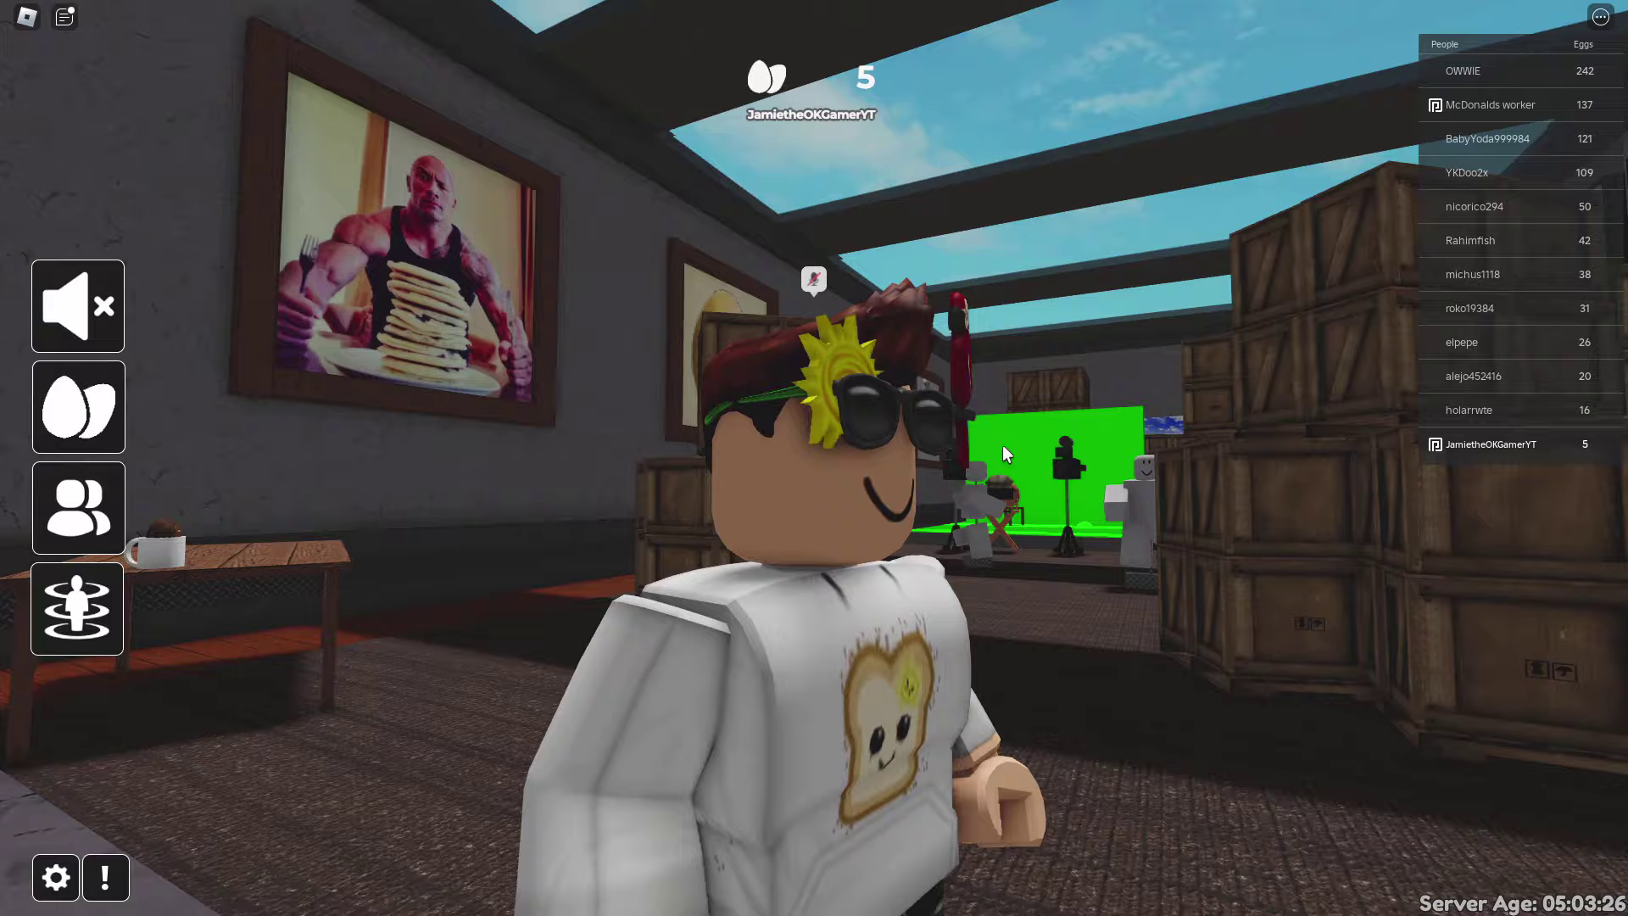
{"action": "key", "text": "w"}
{"action": "key", "text": "w"}
{"action": "key", "text": "space"}
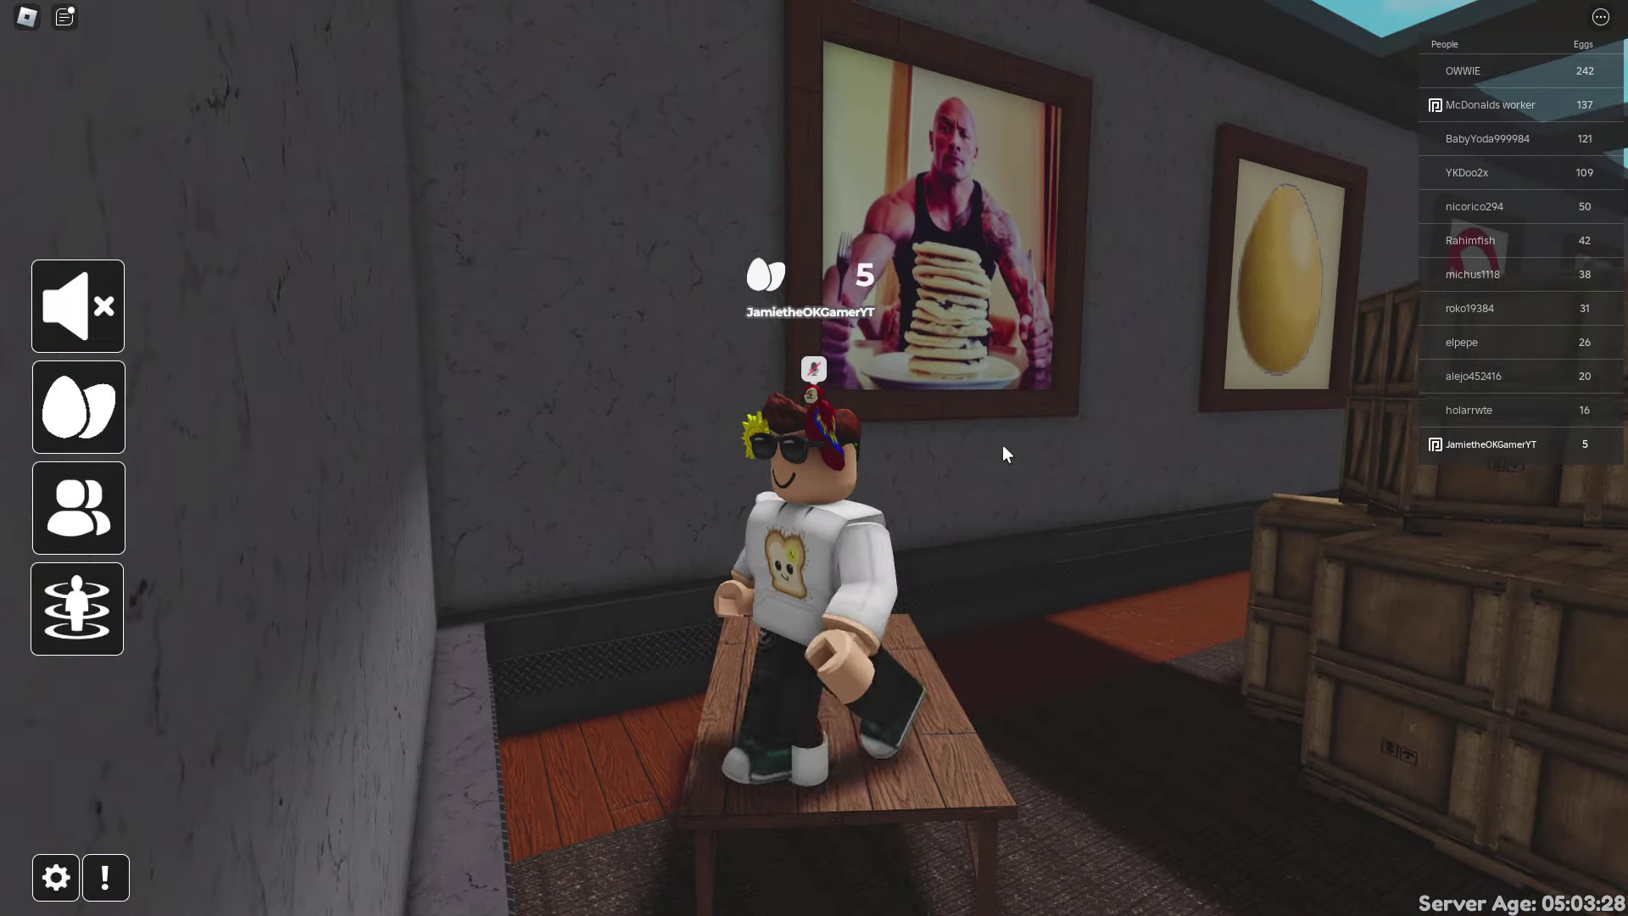
{"action": "key", "text": "w"}
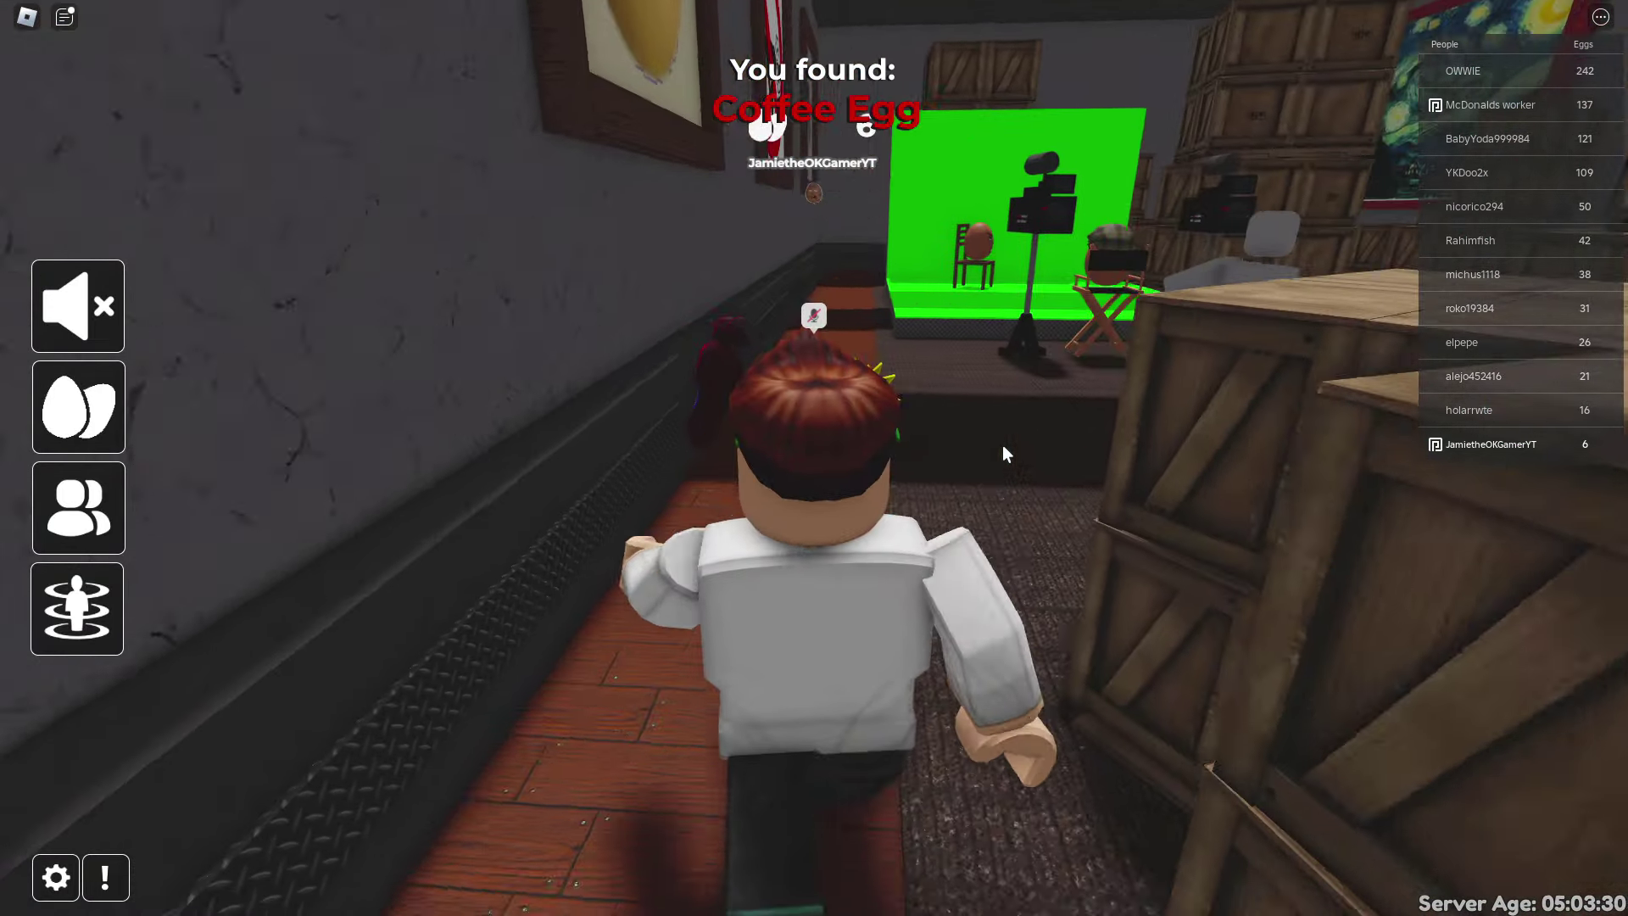
{"action": "key", "text": "w"}
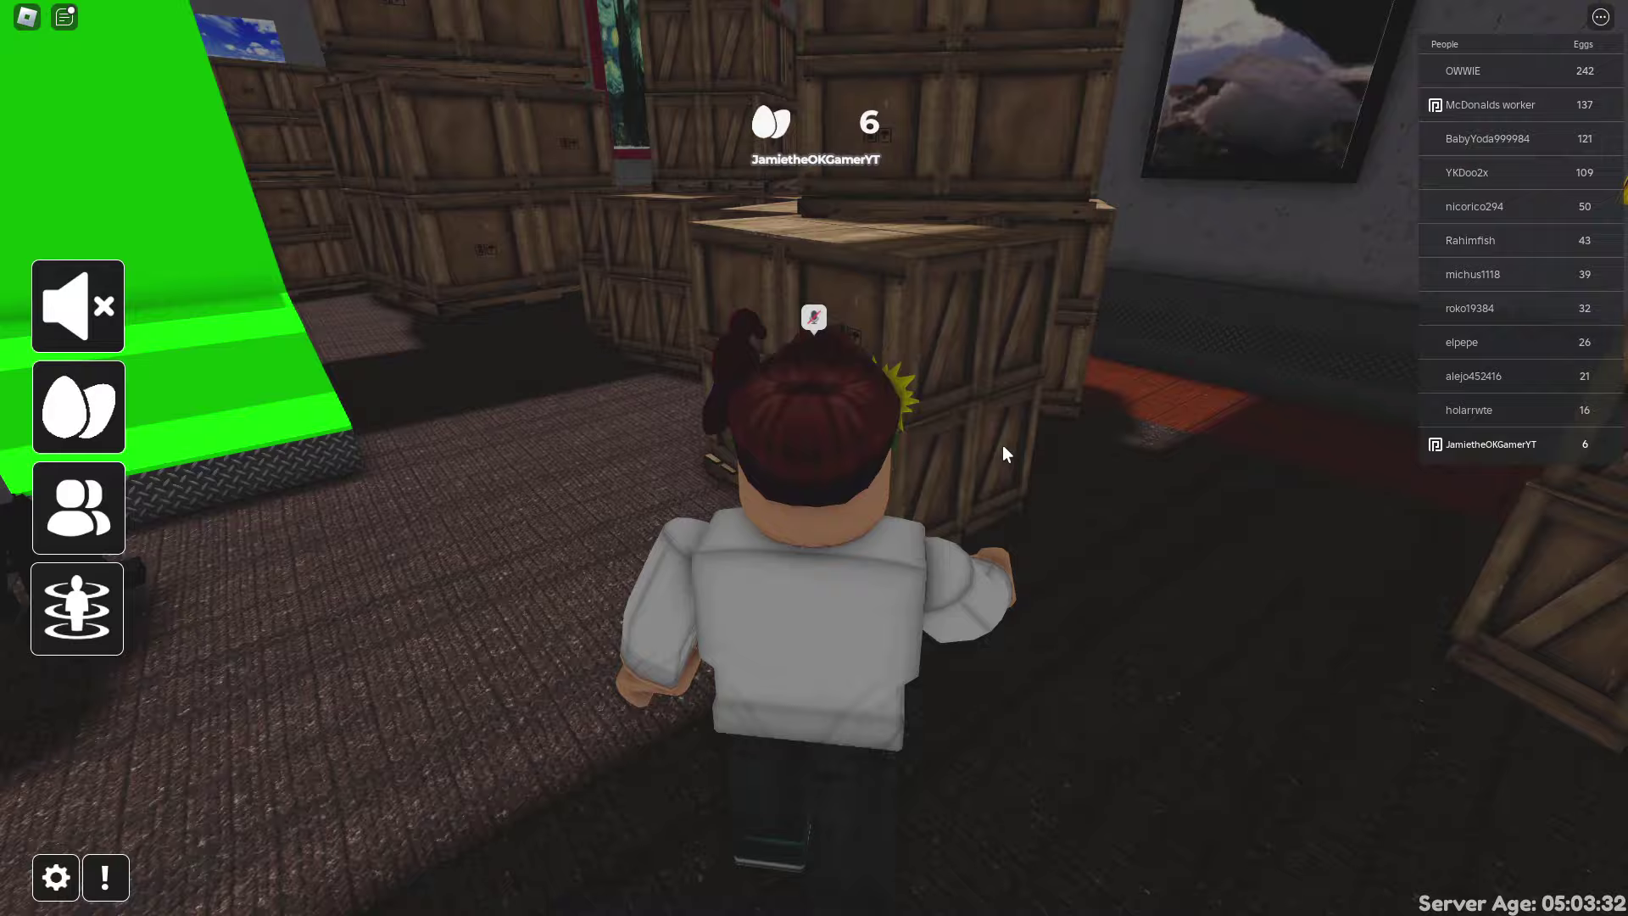
{"action": "key", "text": "w"}
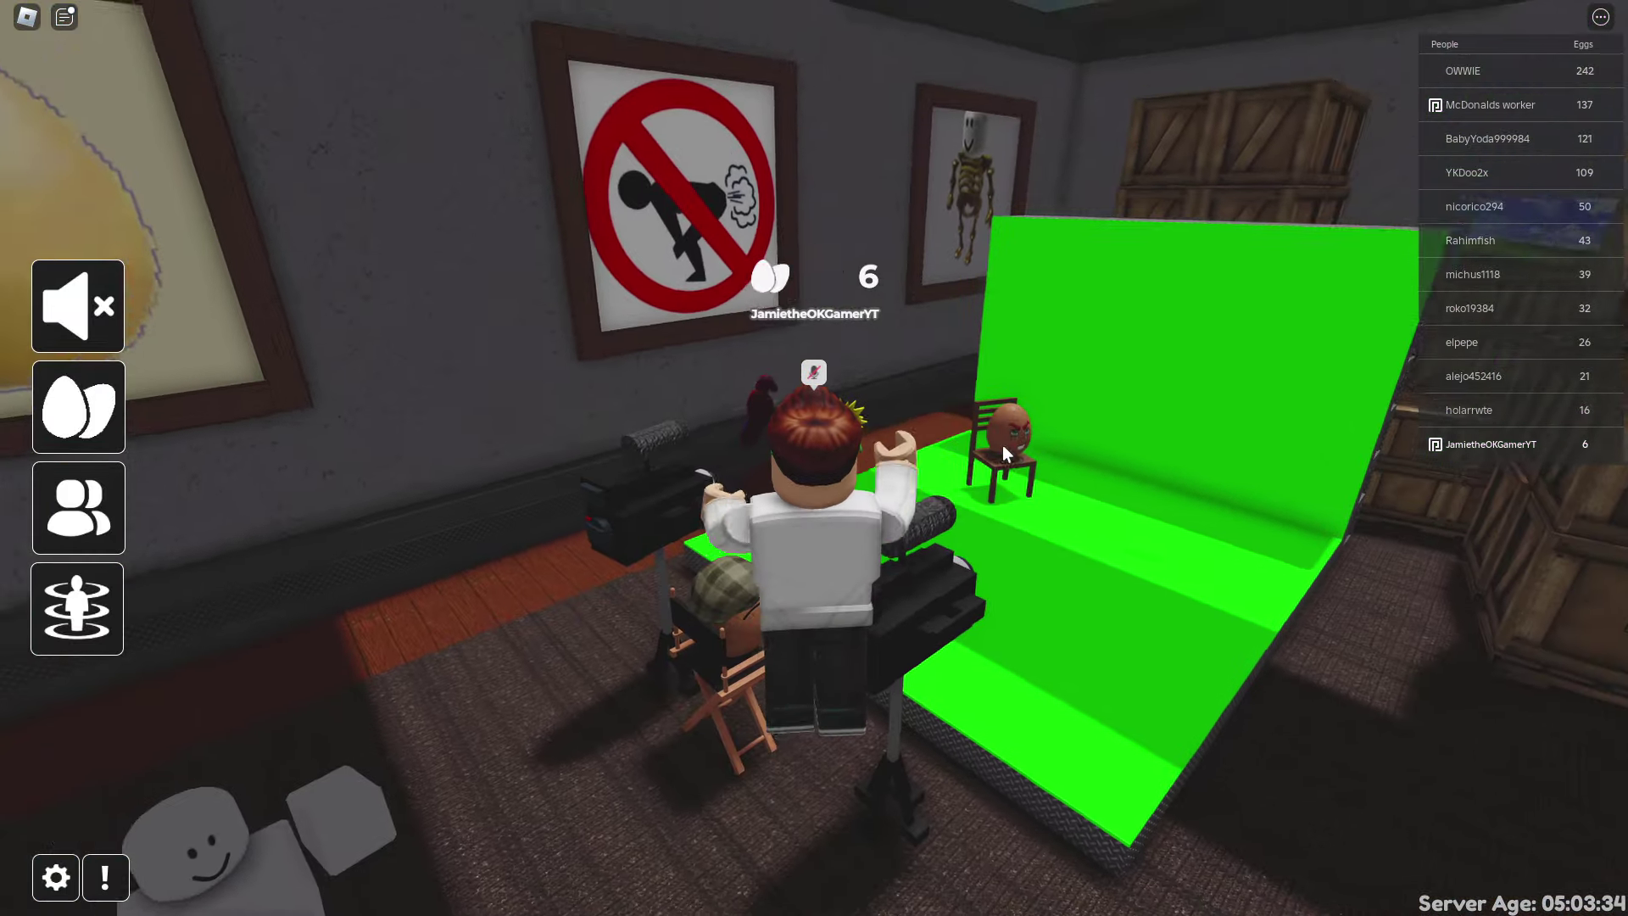
{"action": "key", "text": "w"}
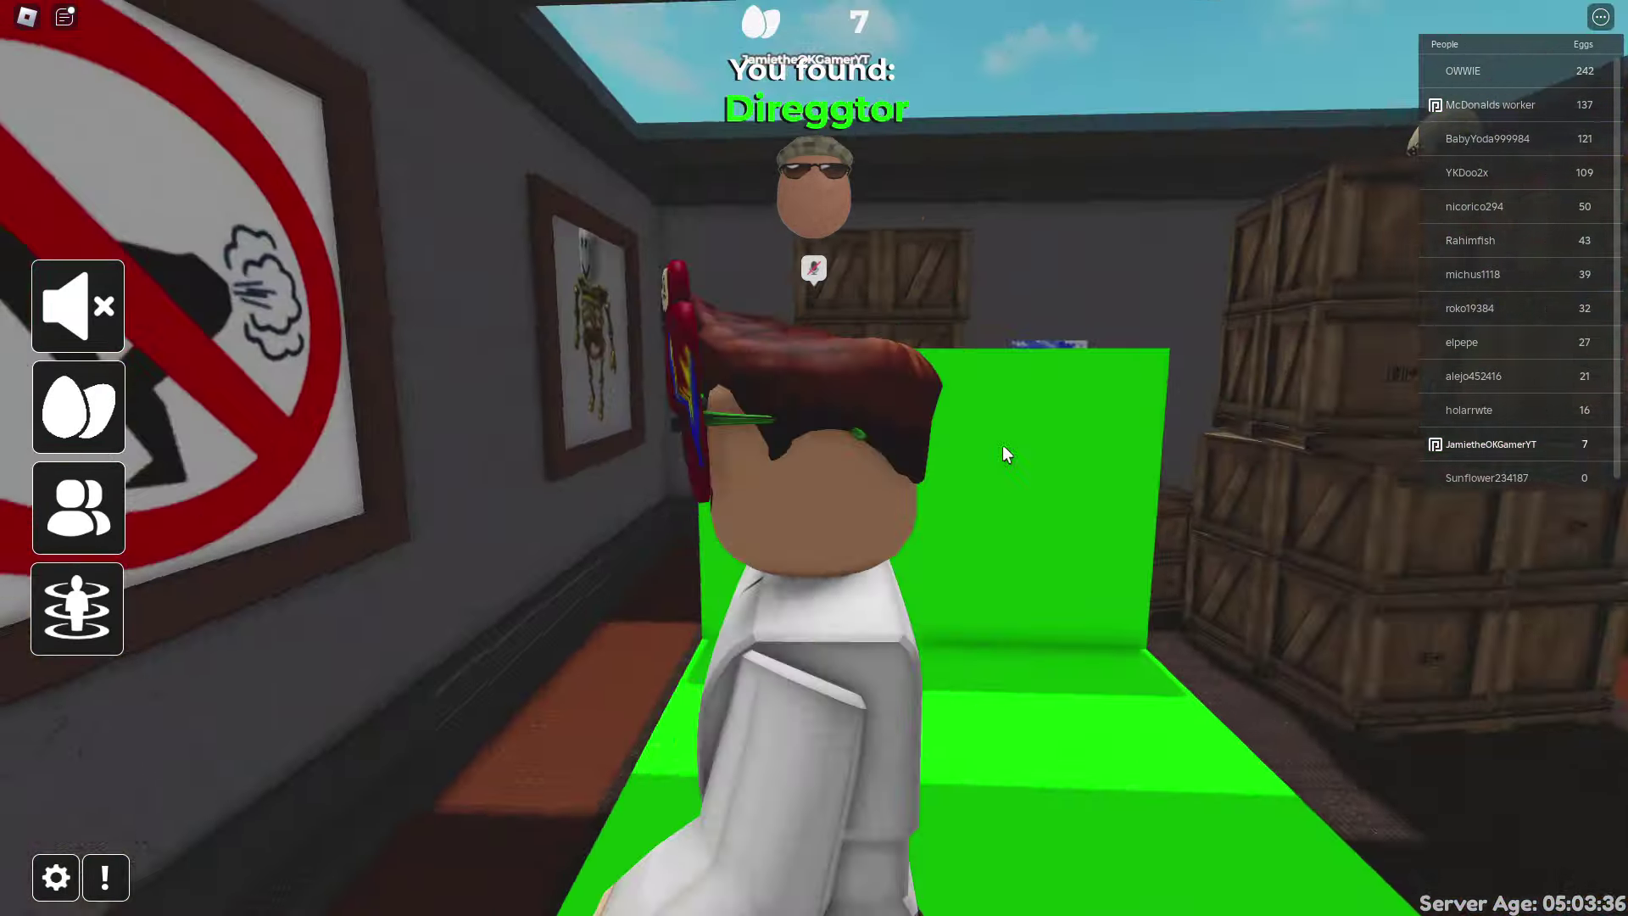
Collect the Clown Egg, Dinosaur Egg and Egg Dog among the crates.
{"action": "key", "text": "s"}
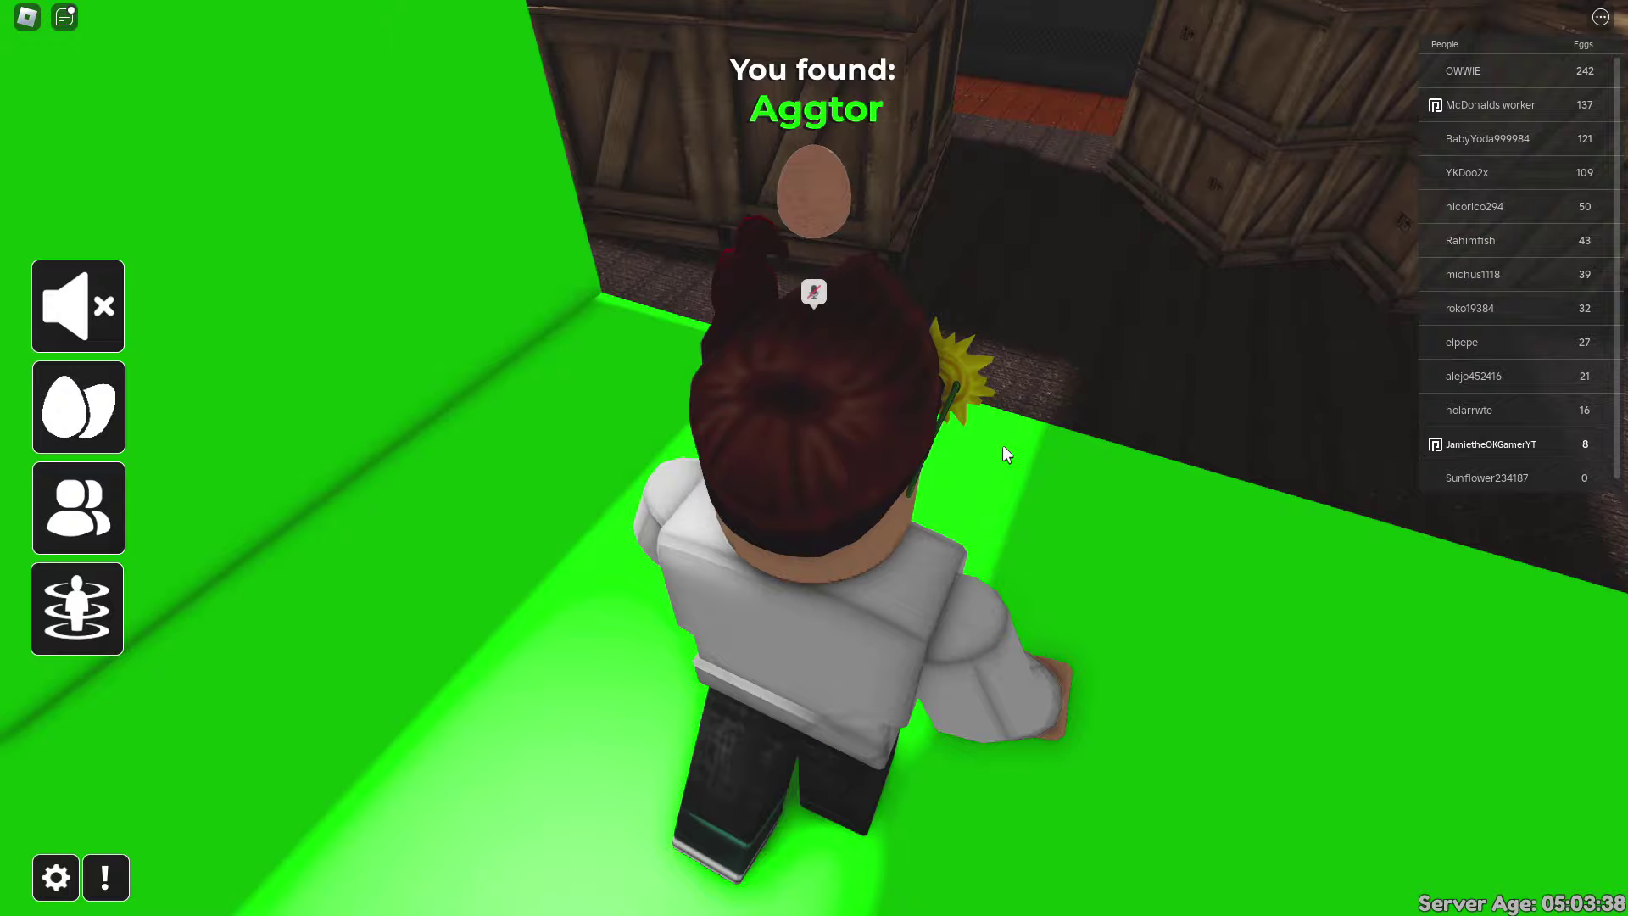
{"action": "key", "text": "w"}
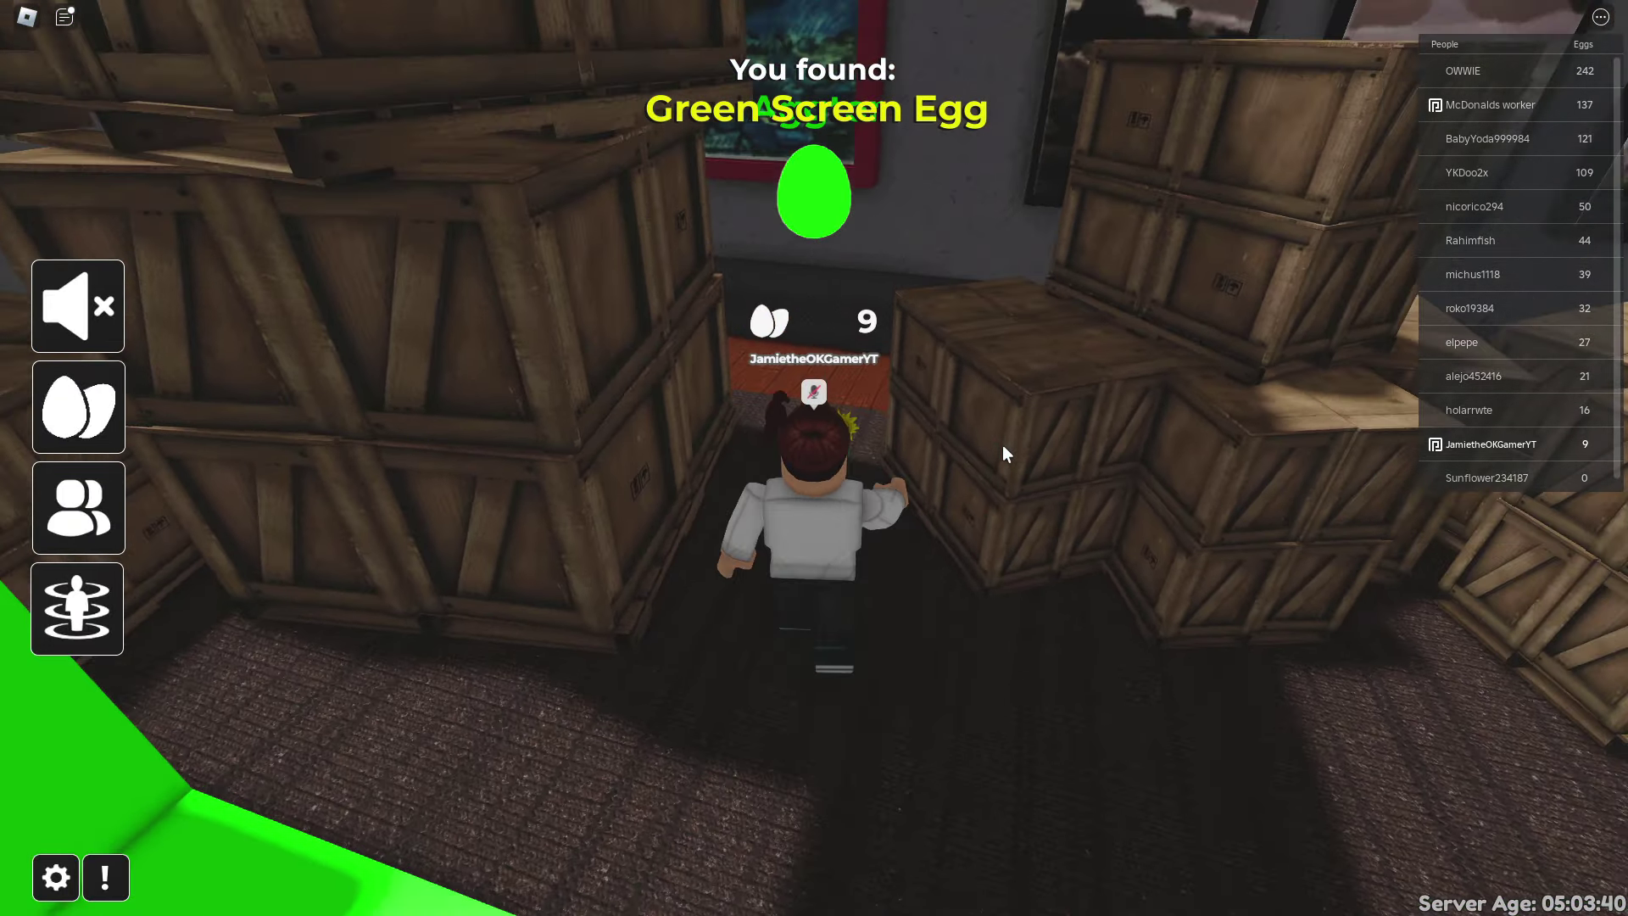
{"action": "key", "text": "a"}
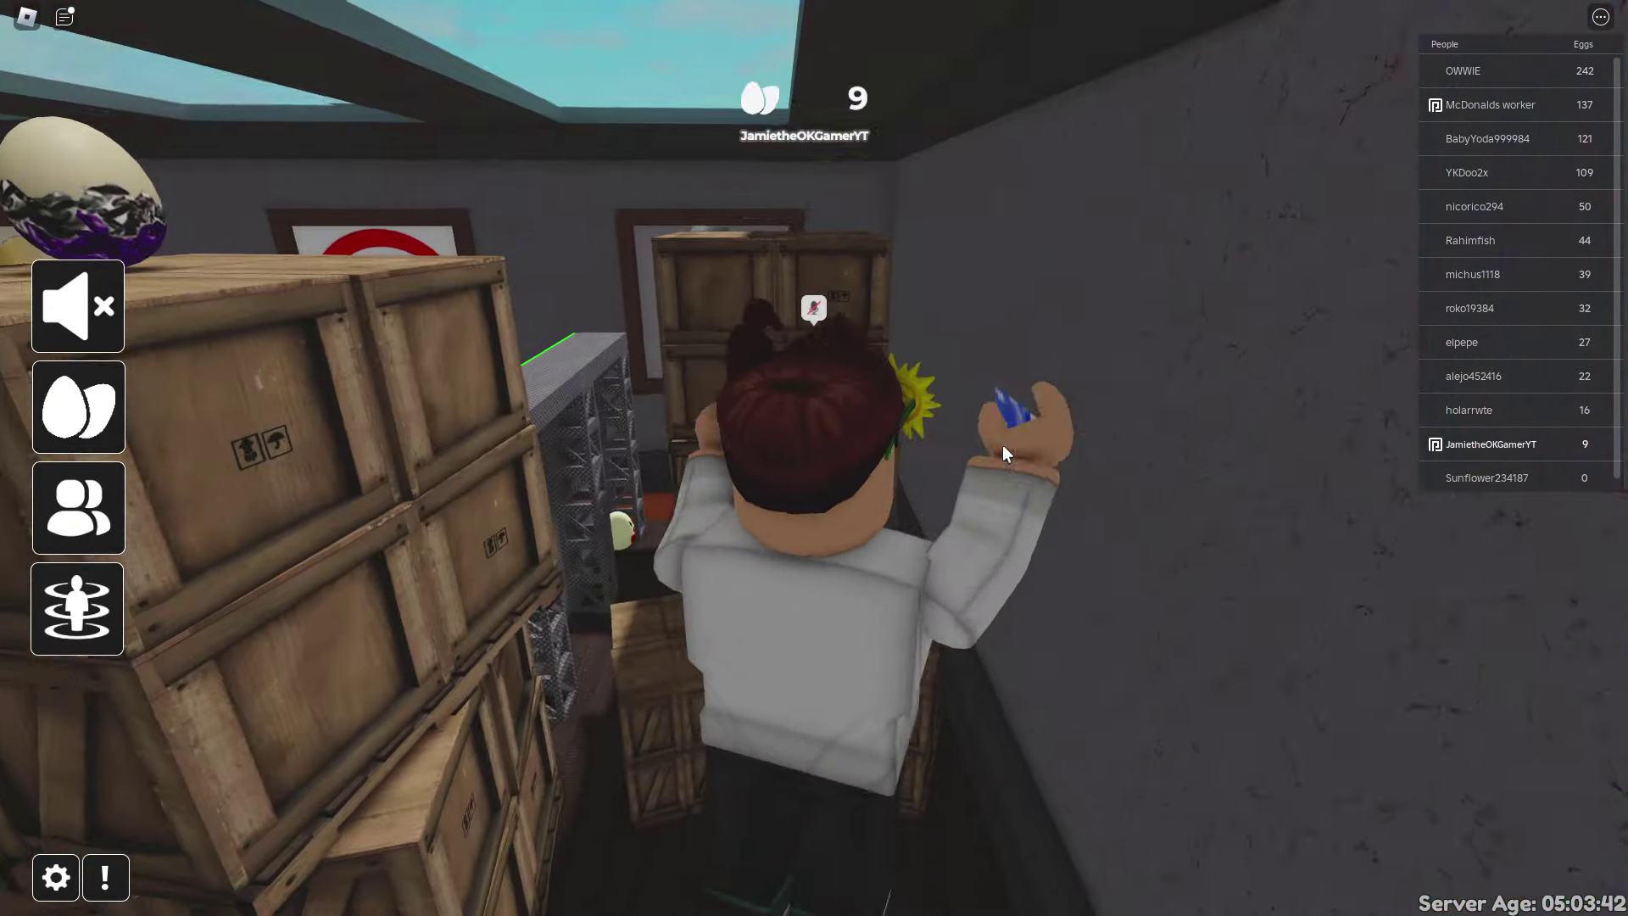
{"action": "key", "text": "w"}
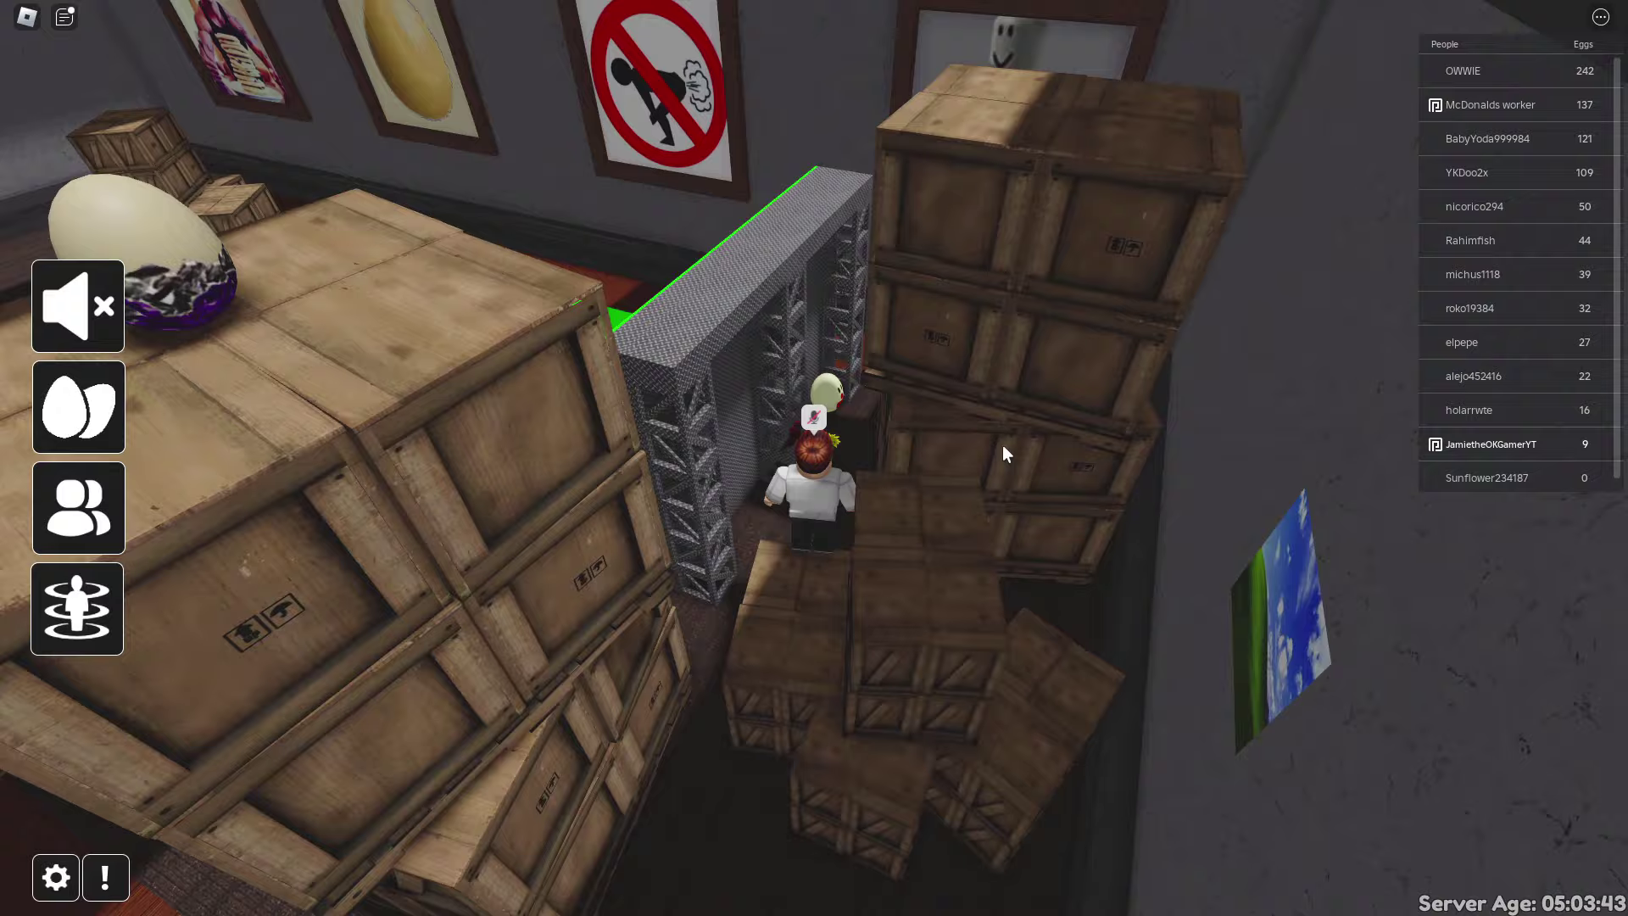
{"action": "key", "text": "w"}
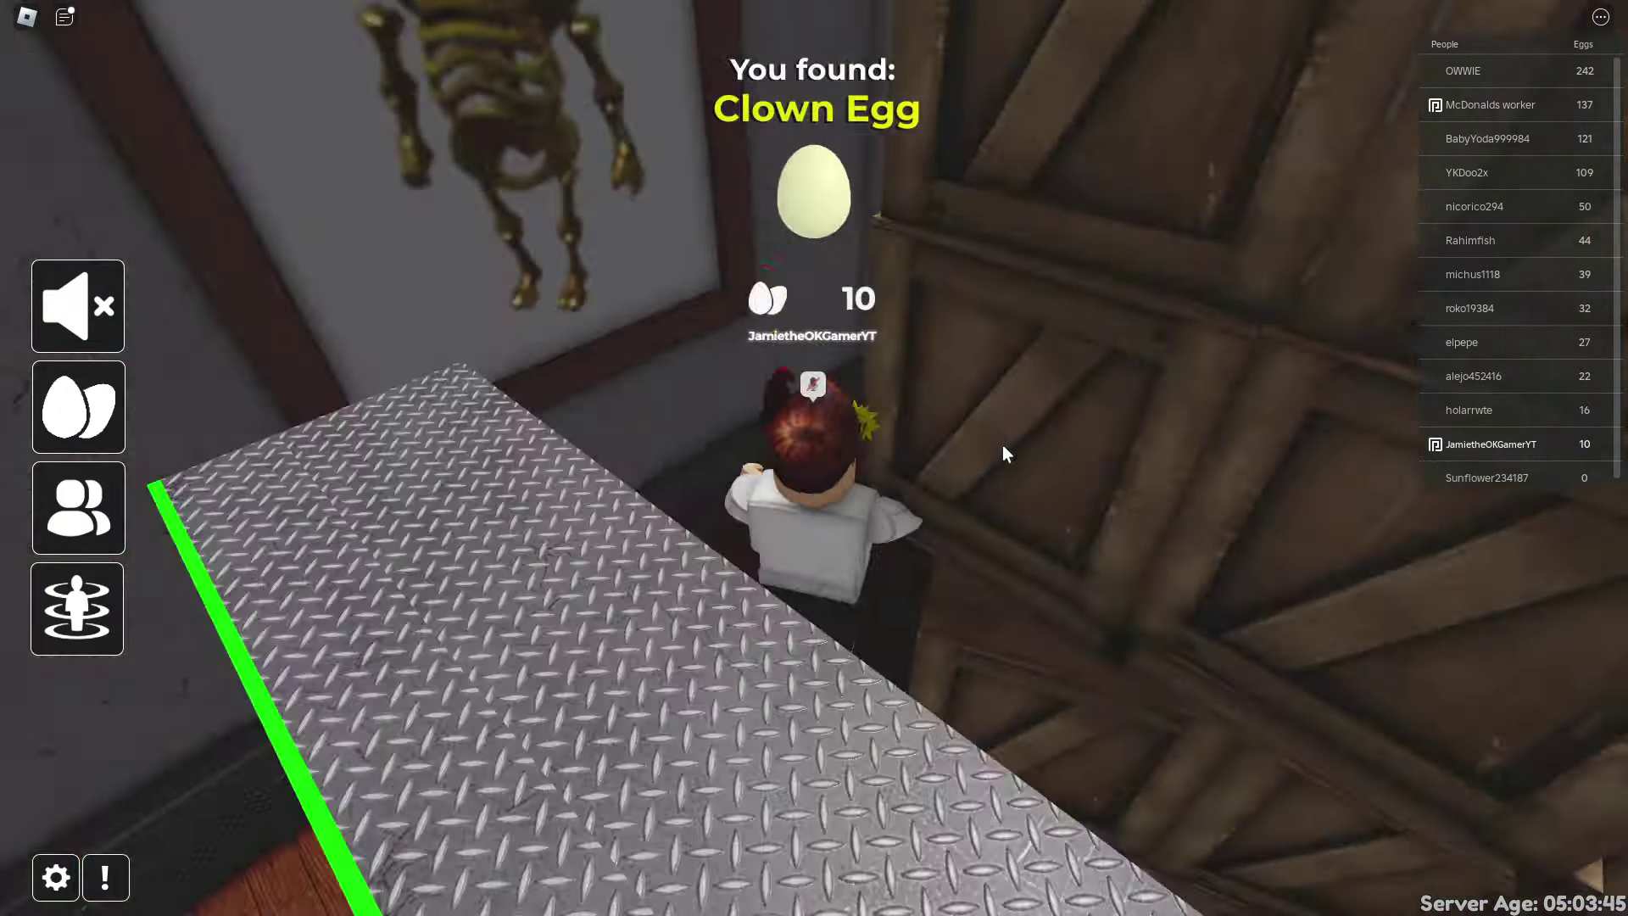
{"action": "key", "text": "w"}
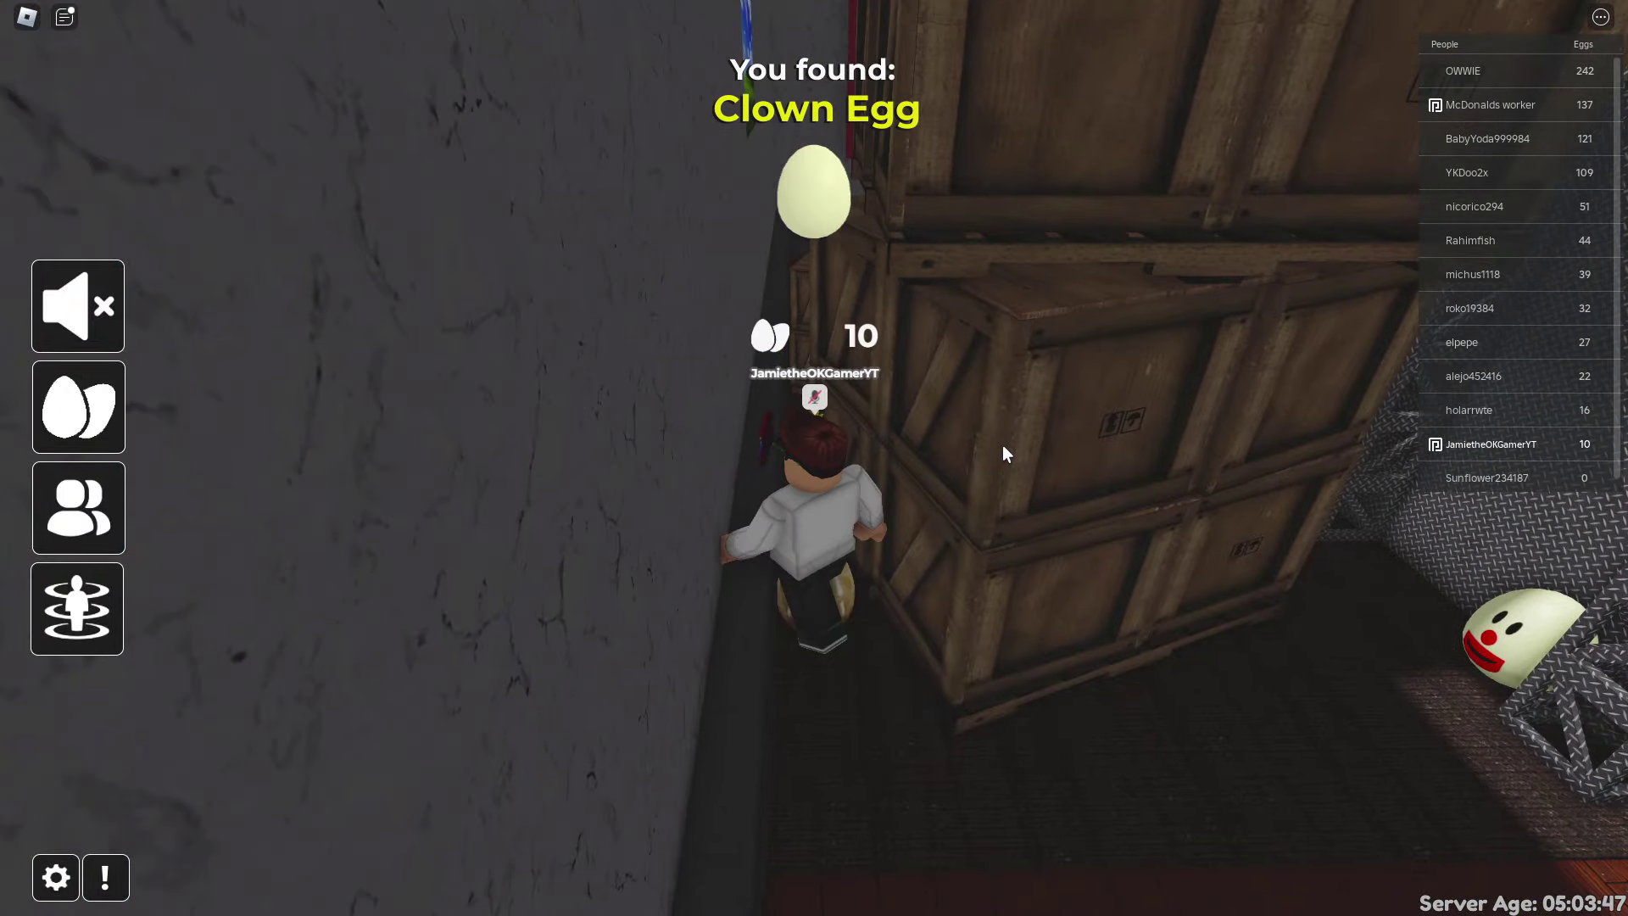
{"action": "key", "text": "w"}
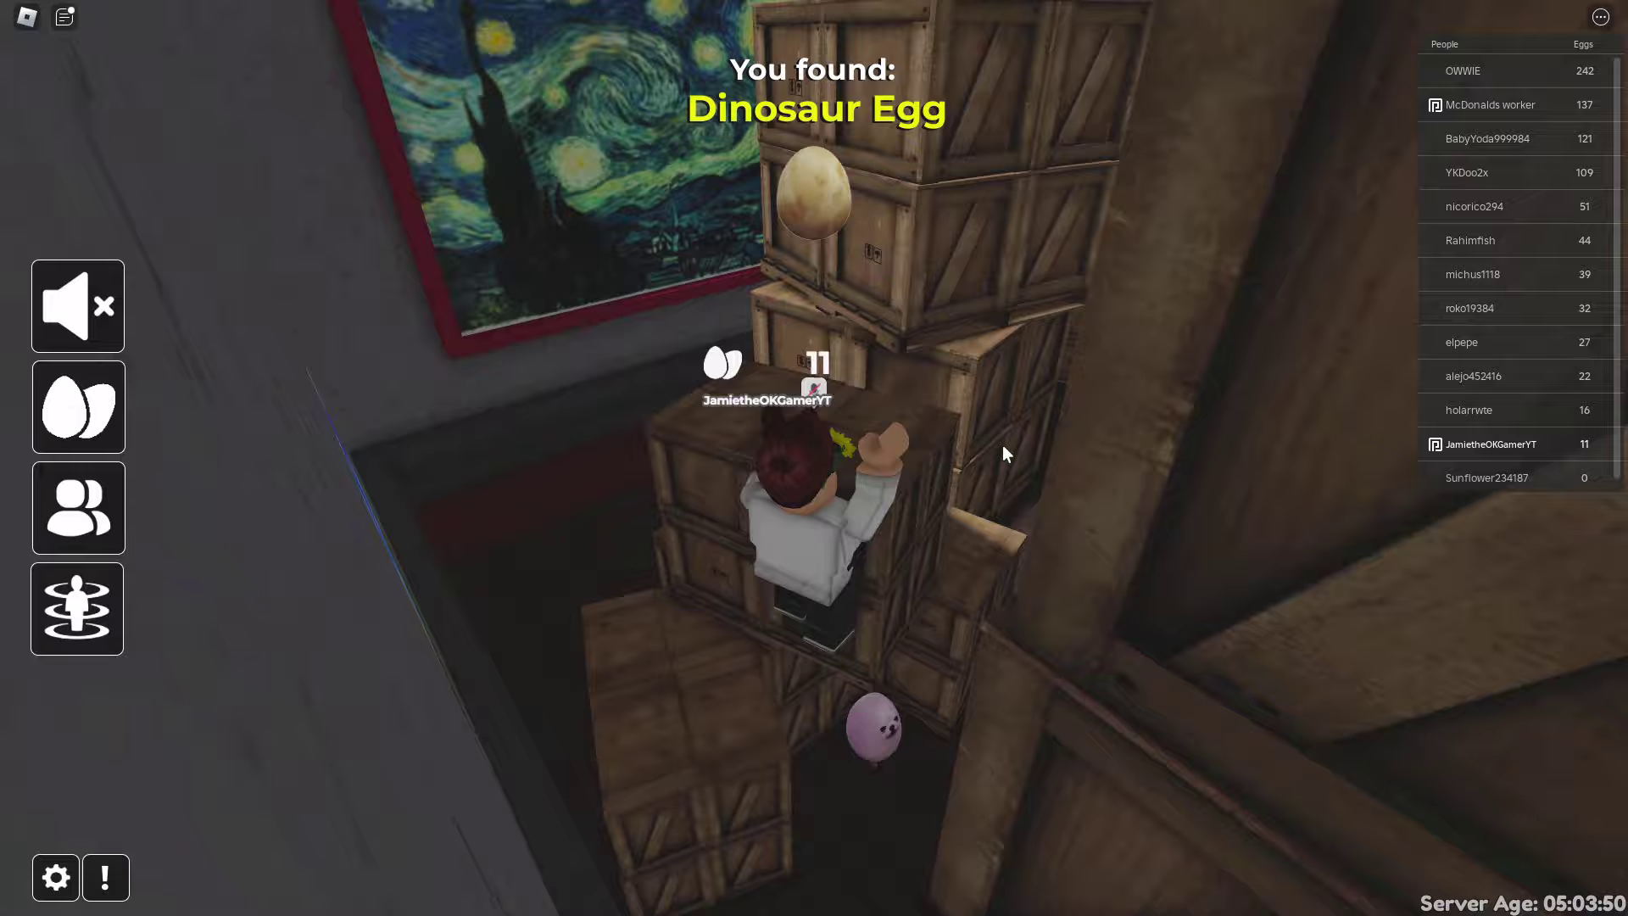
{"action": "key", "text": "w"}
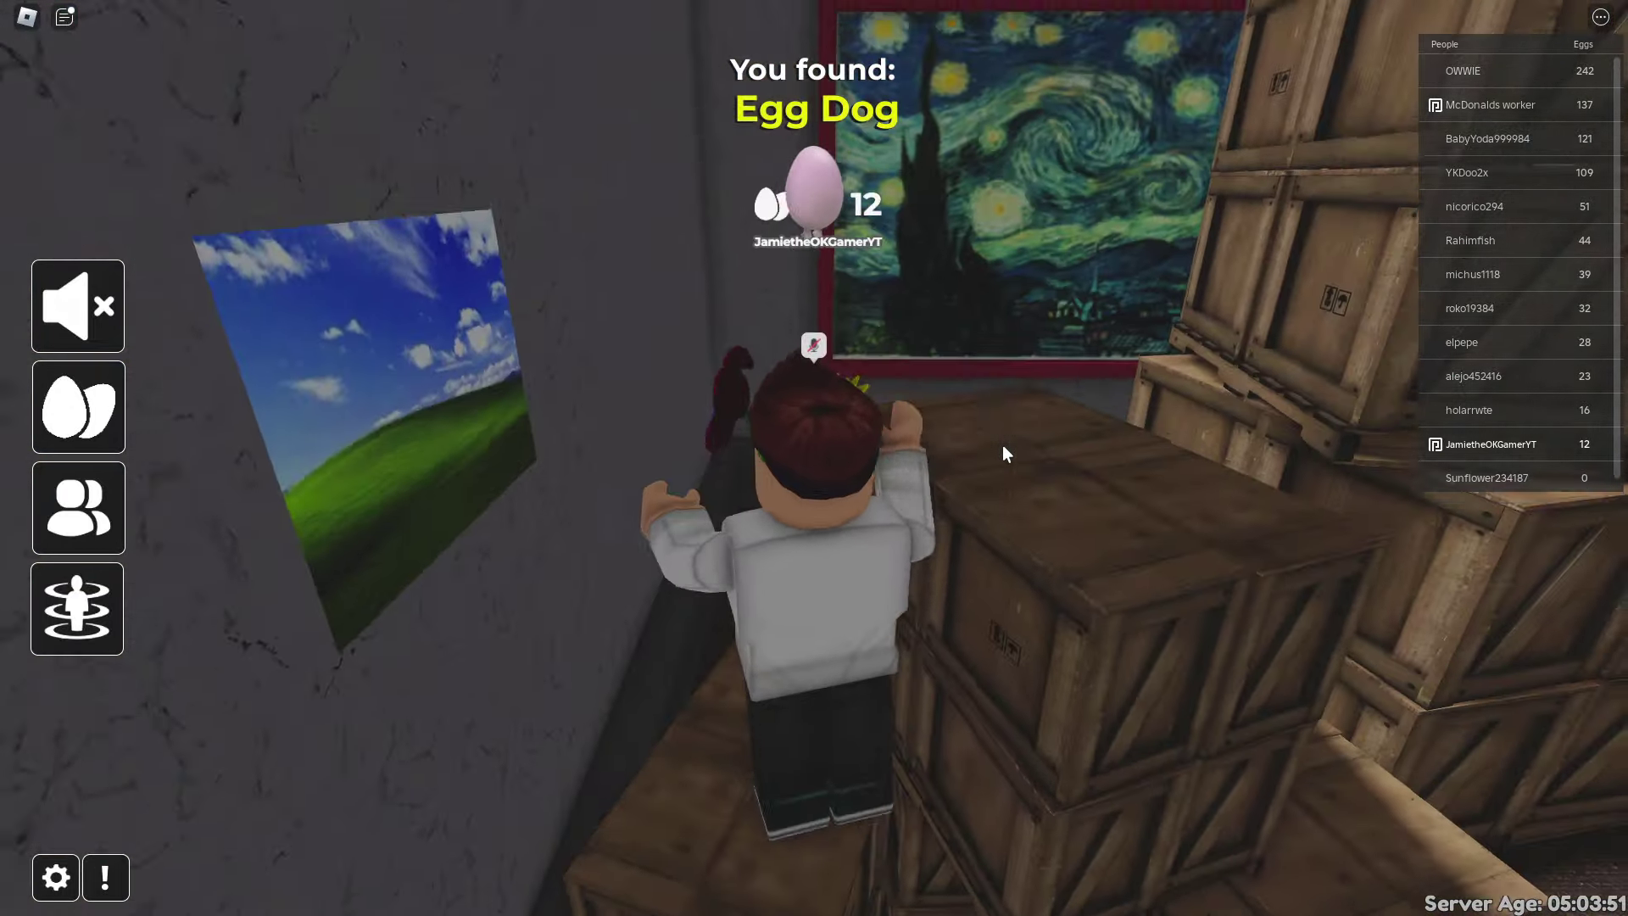
Climb the crates for the Unwrapped Egg, then collect the Rainbow Egg.
{"action": "key", "text": "w"}
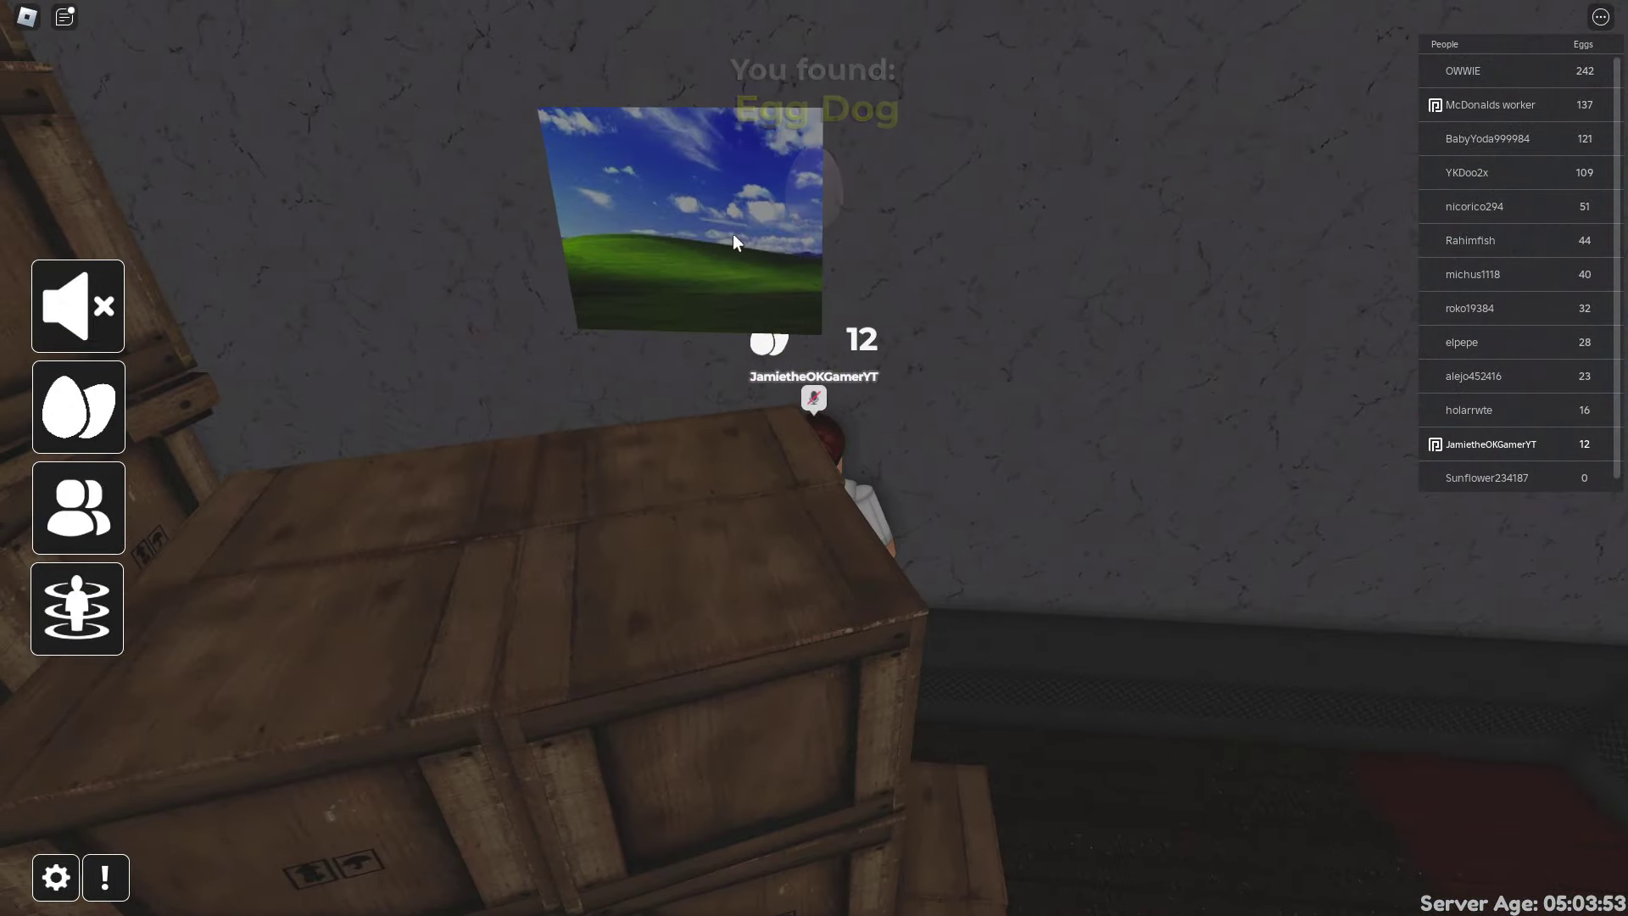
{"action": "key", "text": "w"}
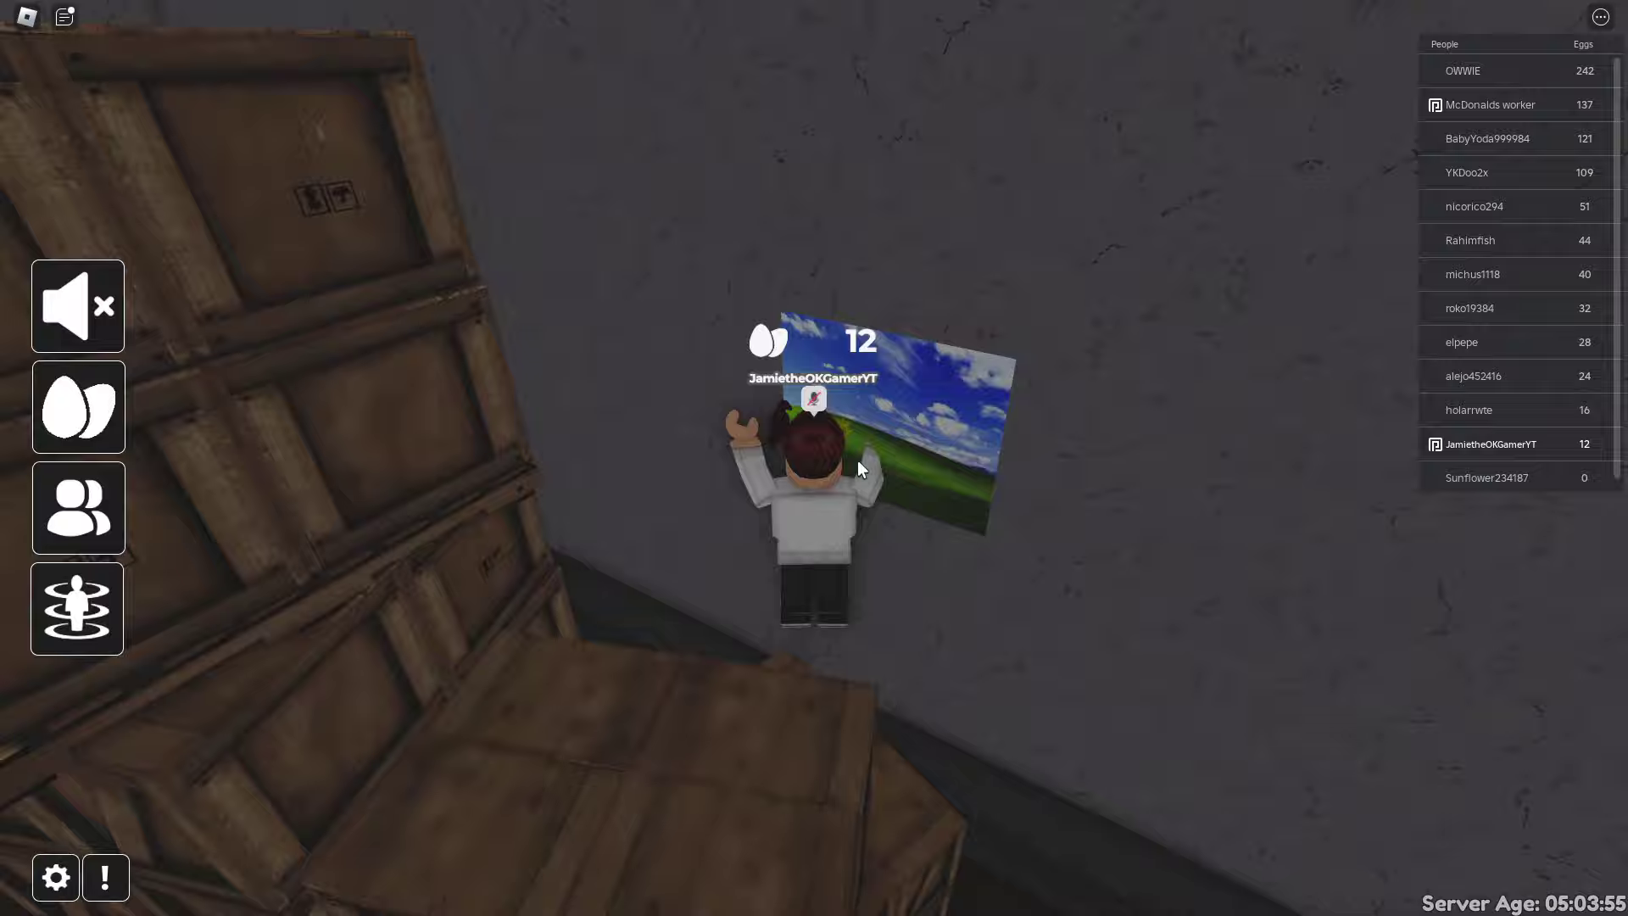
{"action": "key", "text": "w"}
{"action": "key", "text": "space"}
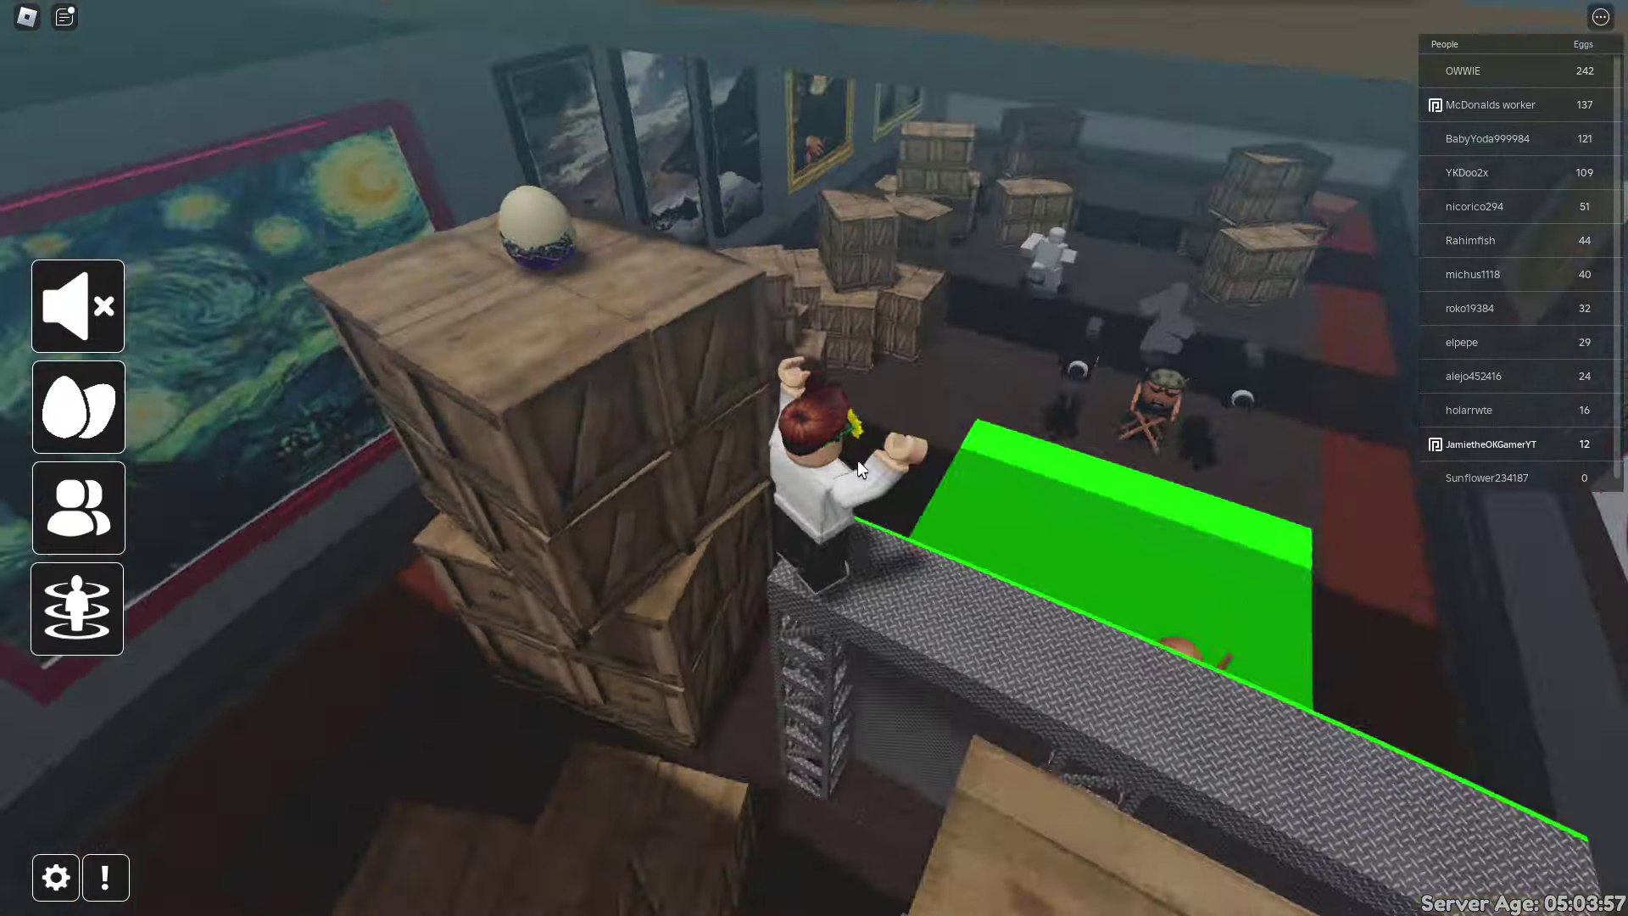
{"action": "key", "text": "w"}
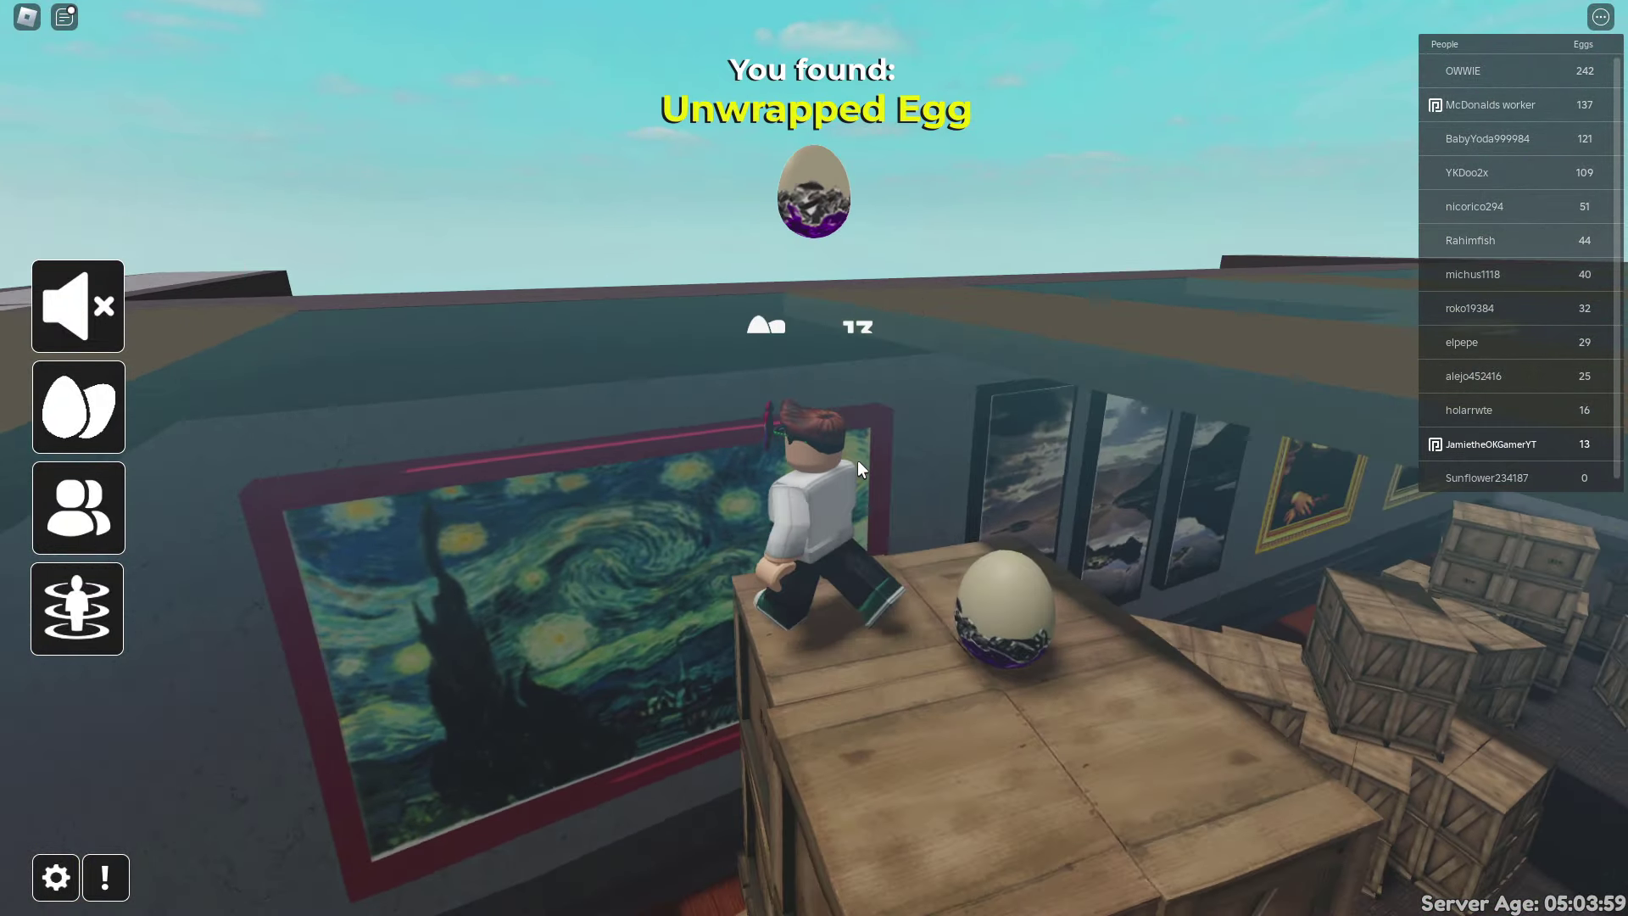
{"action": "key", "text": "w"}
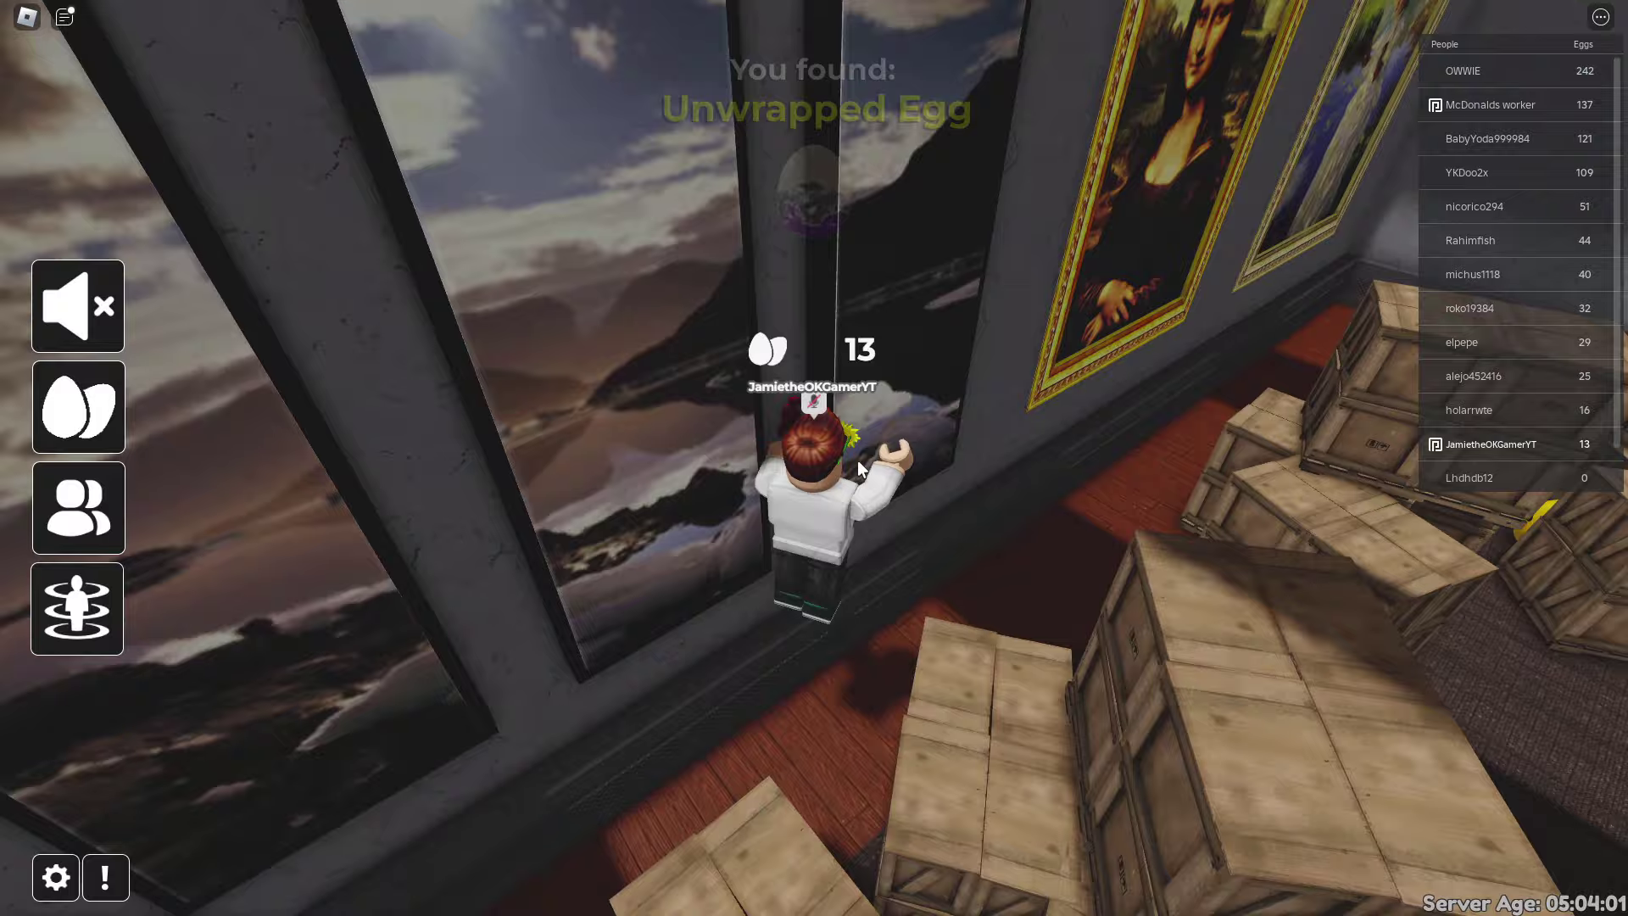
{"action": "key", "text": "w"}
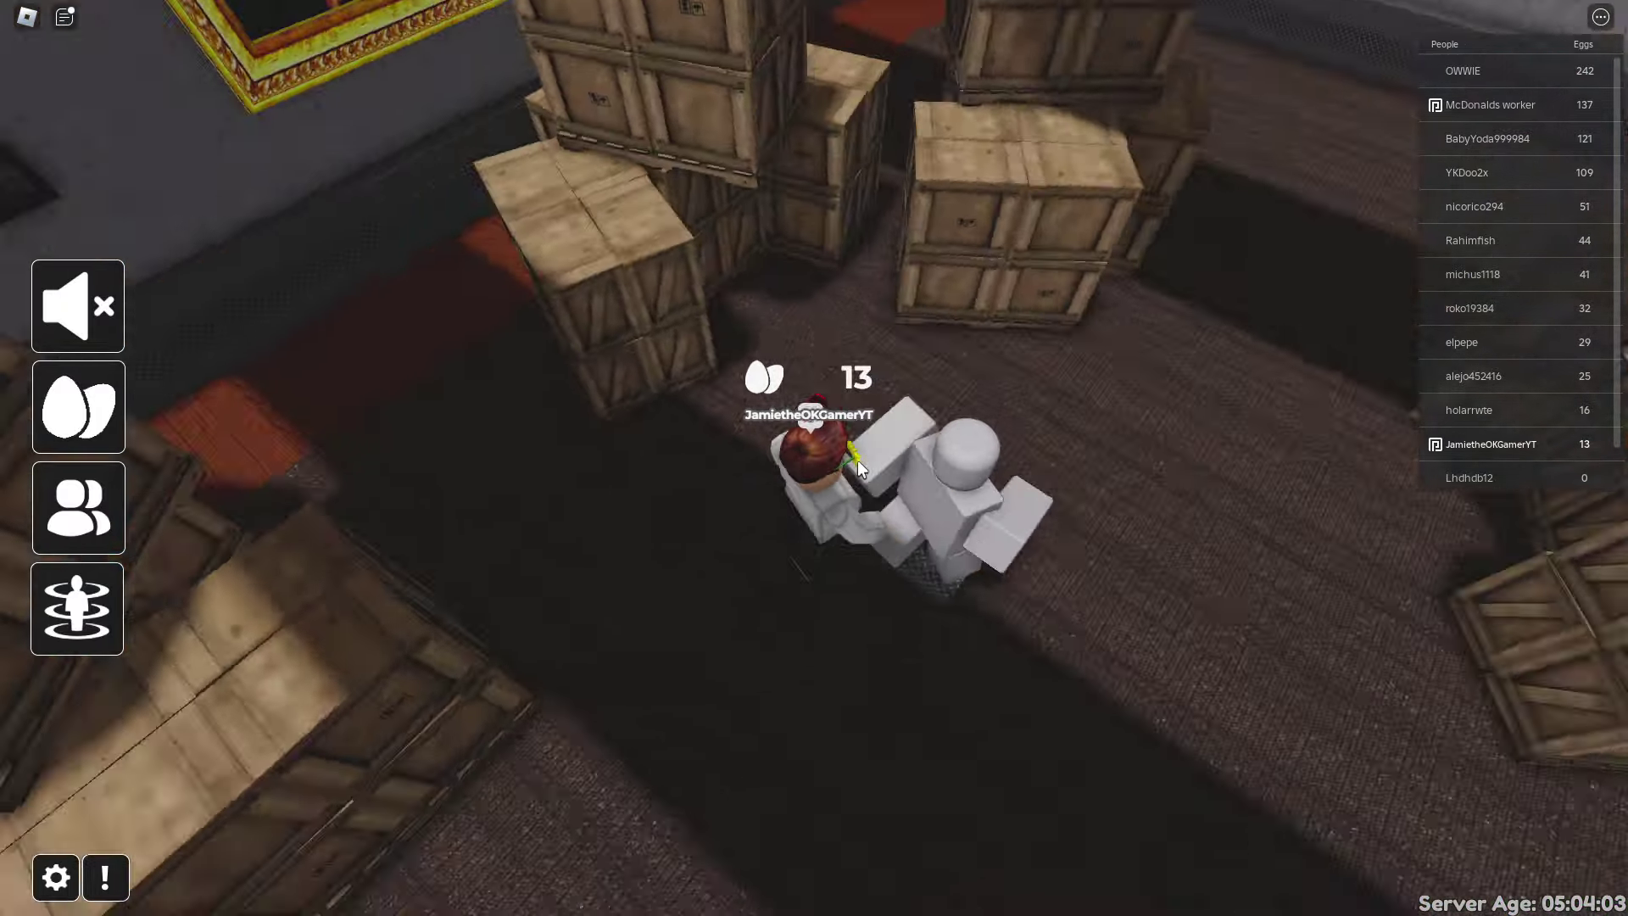
{"action": "key", "text": "w"}
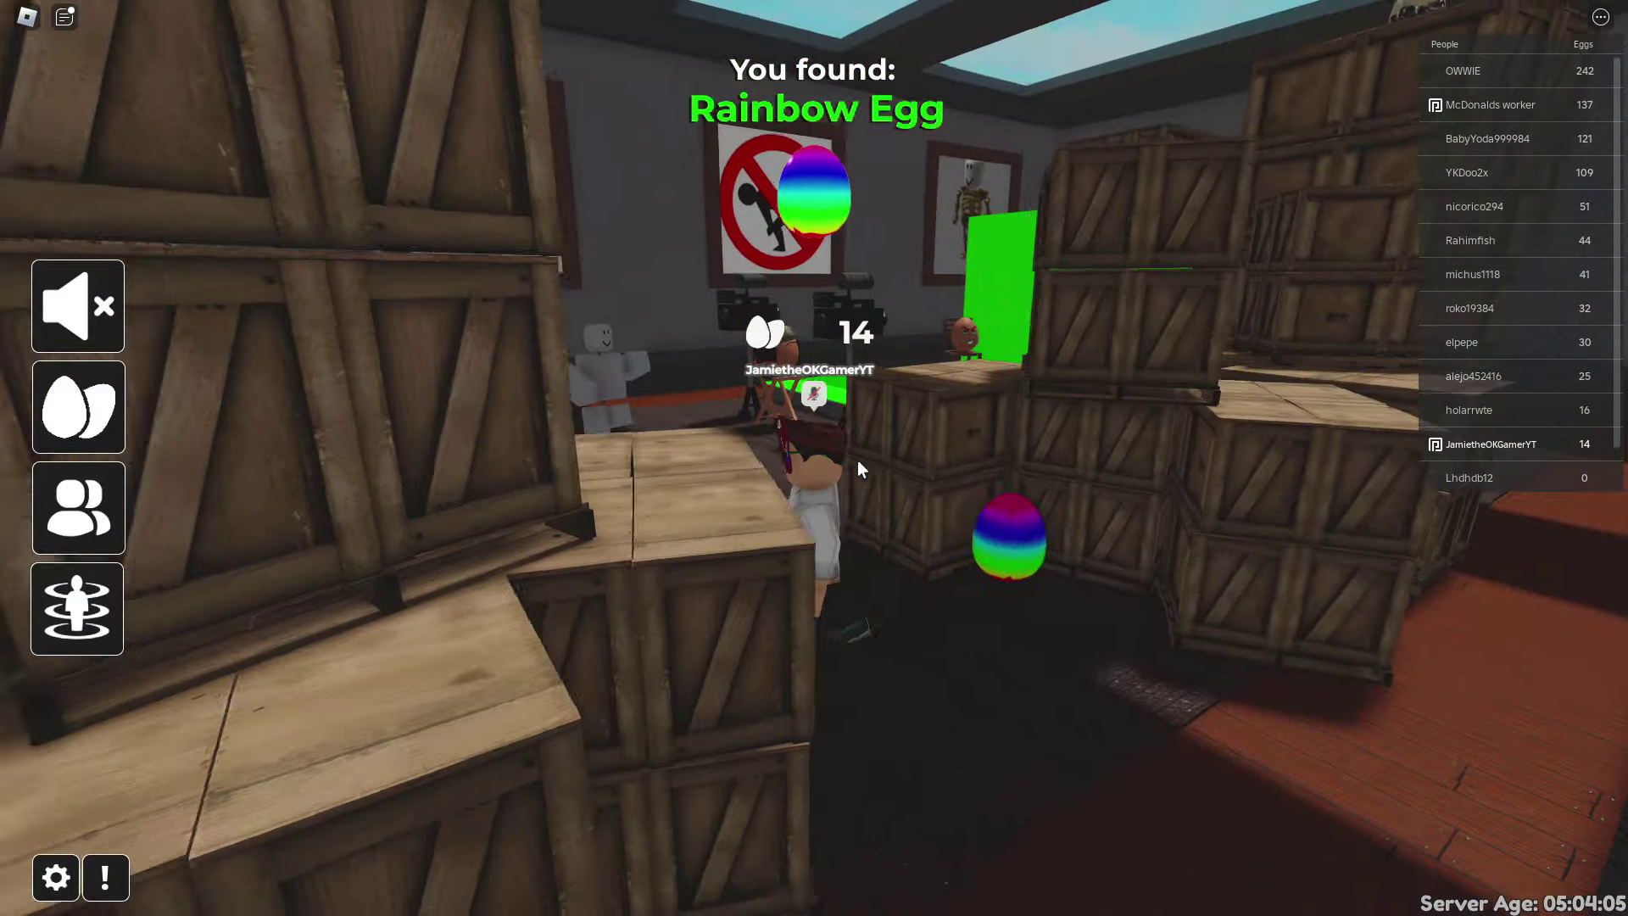
Run through the crate gallery to the yellow Satisfied Egg by the Mona Lisa wall.
{"action": "key", "text": "w"}
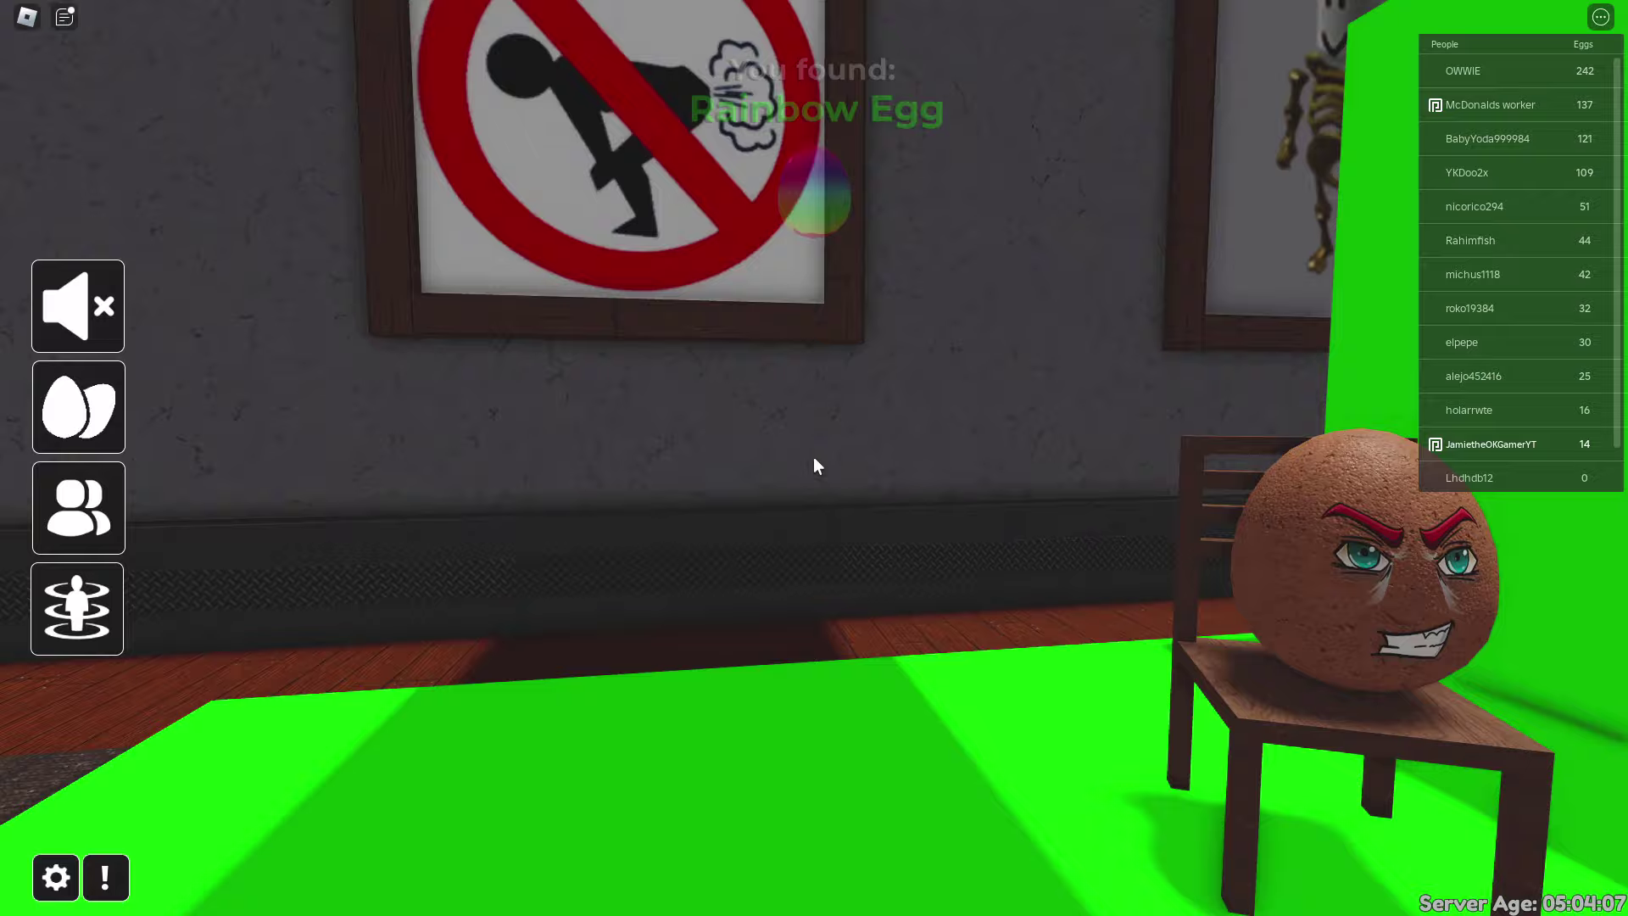
{"action": "key", "text": "w"}
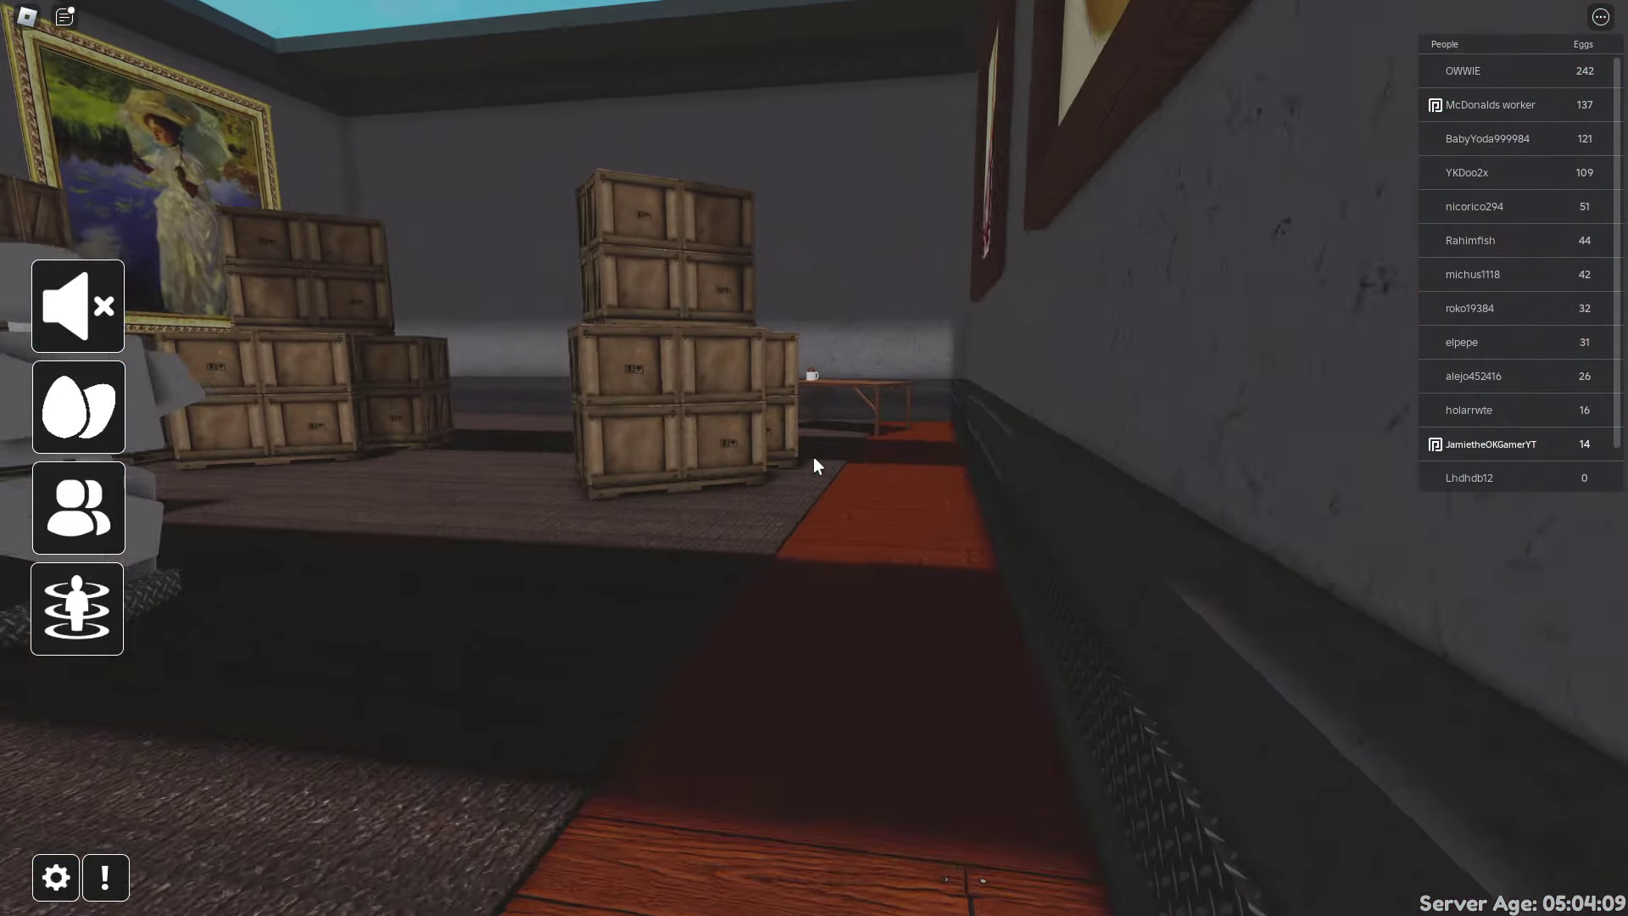
{"action": "key", "text": "w"}
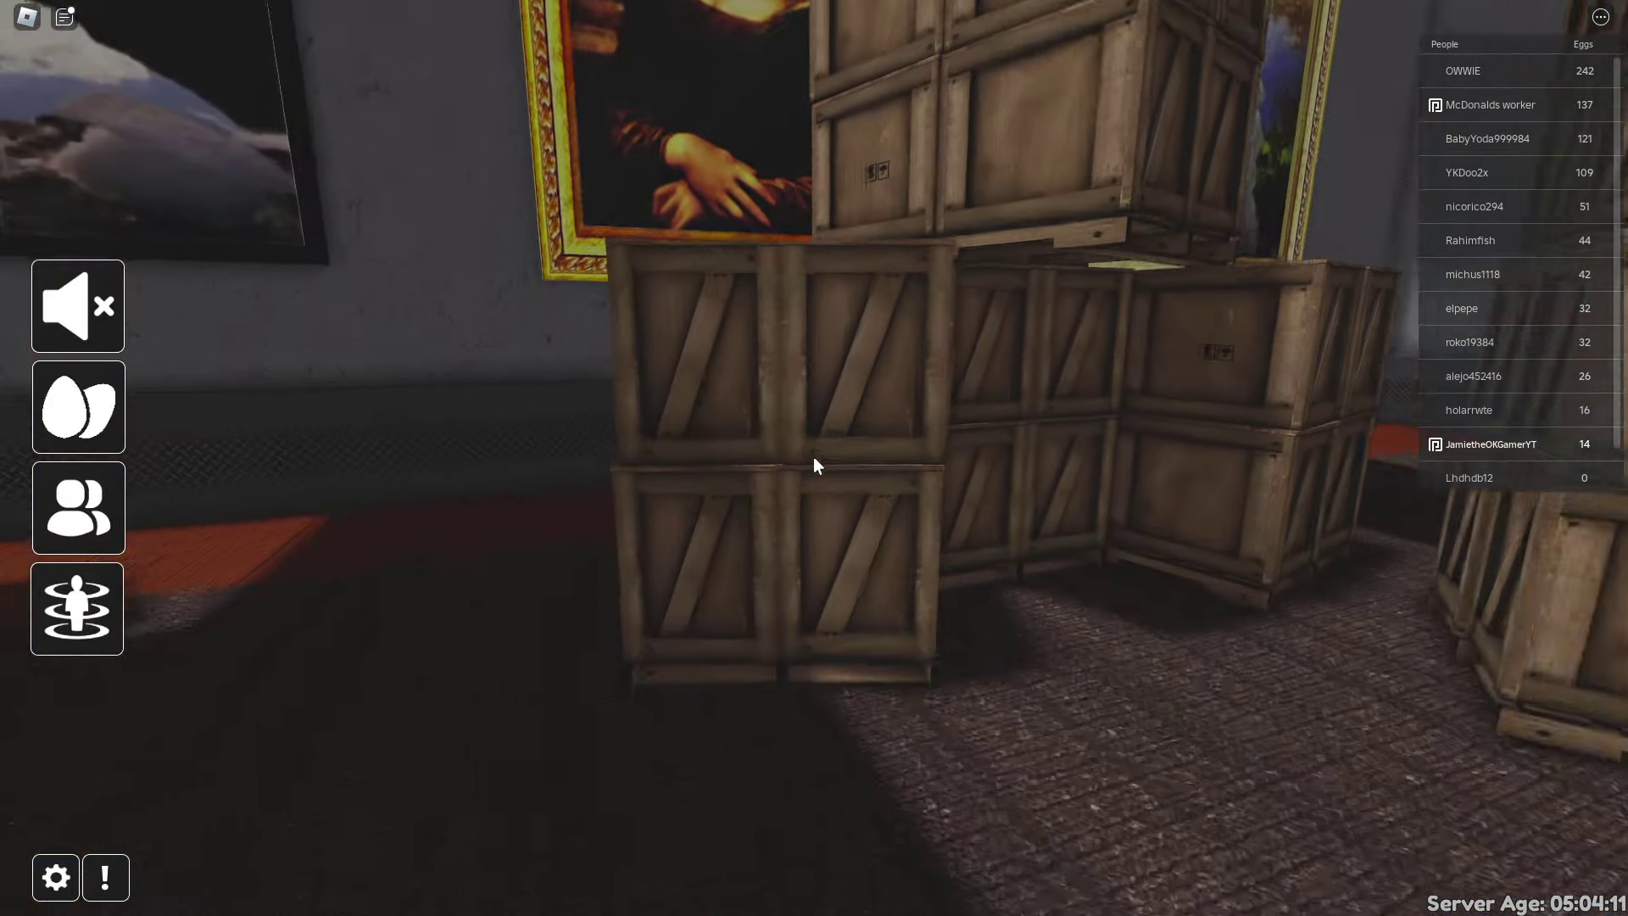
{"action": "key", "text": "w"}
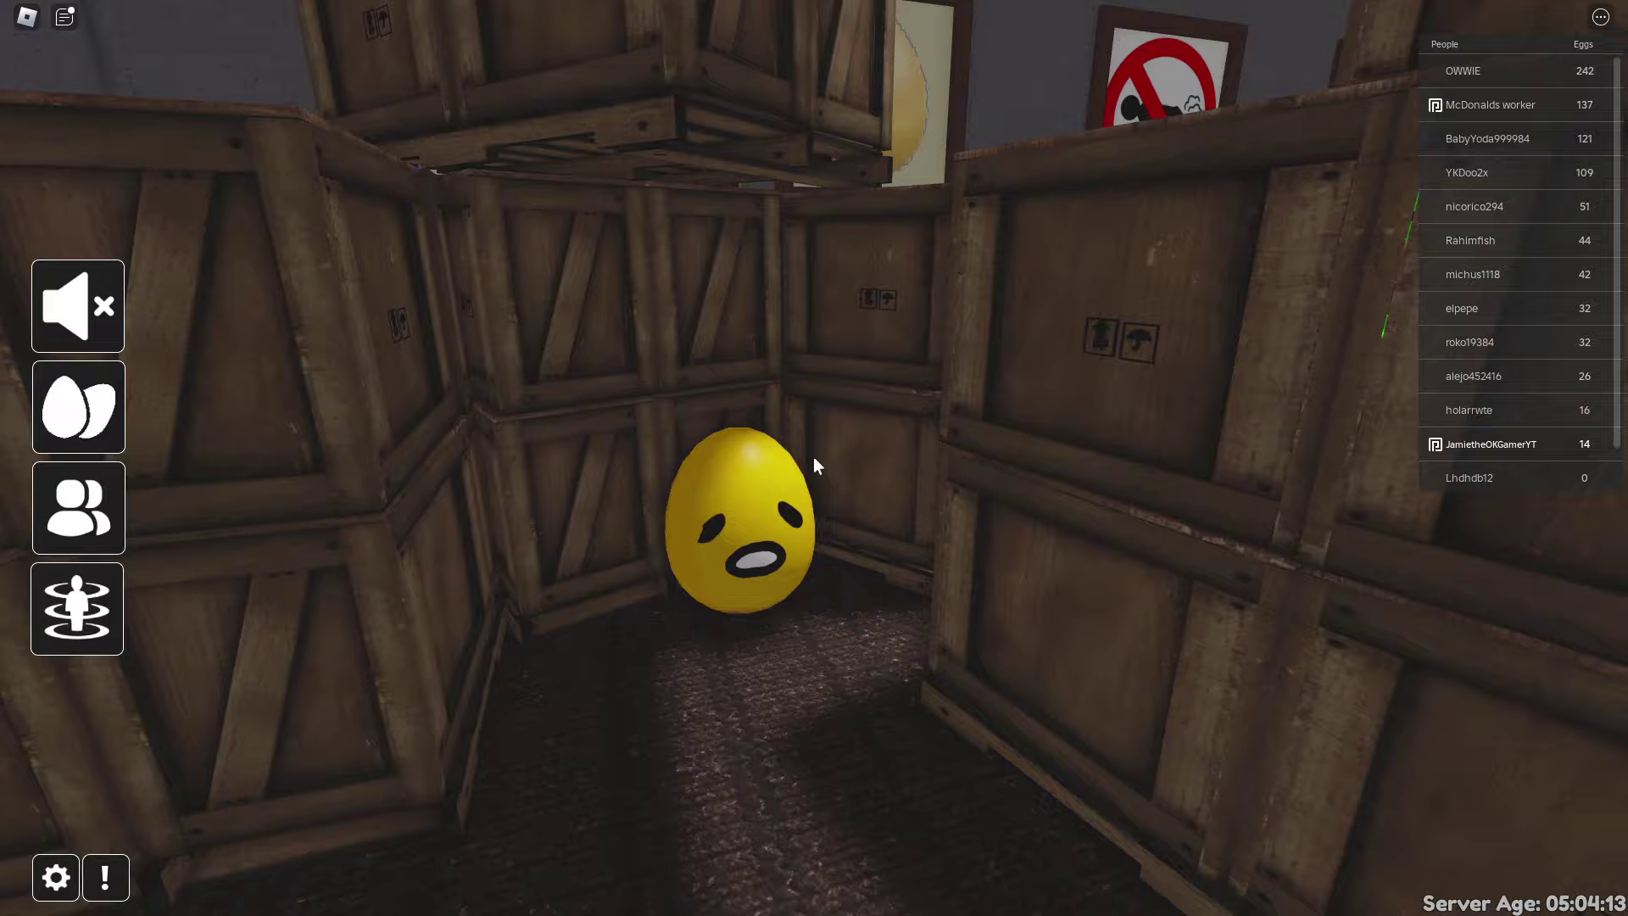
{"action": "key", "text": "w"}
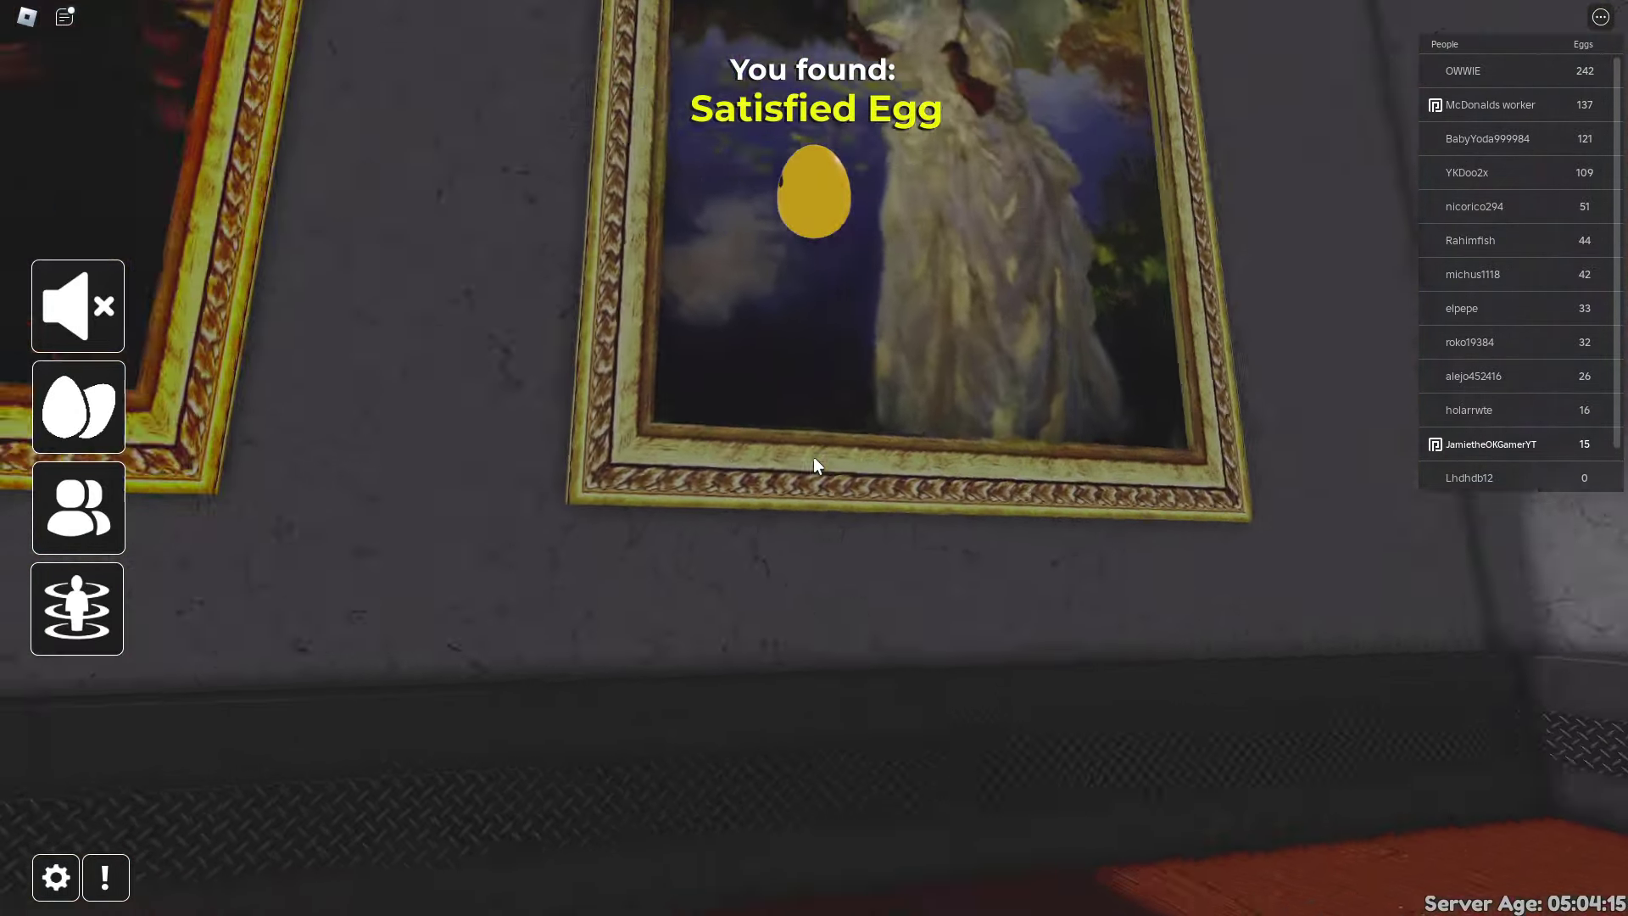
{"action": "key", "text": "s"}
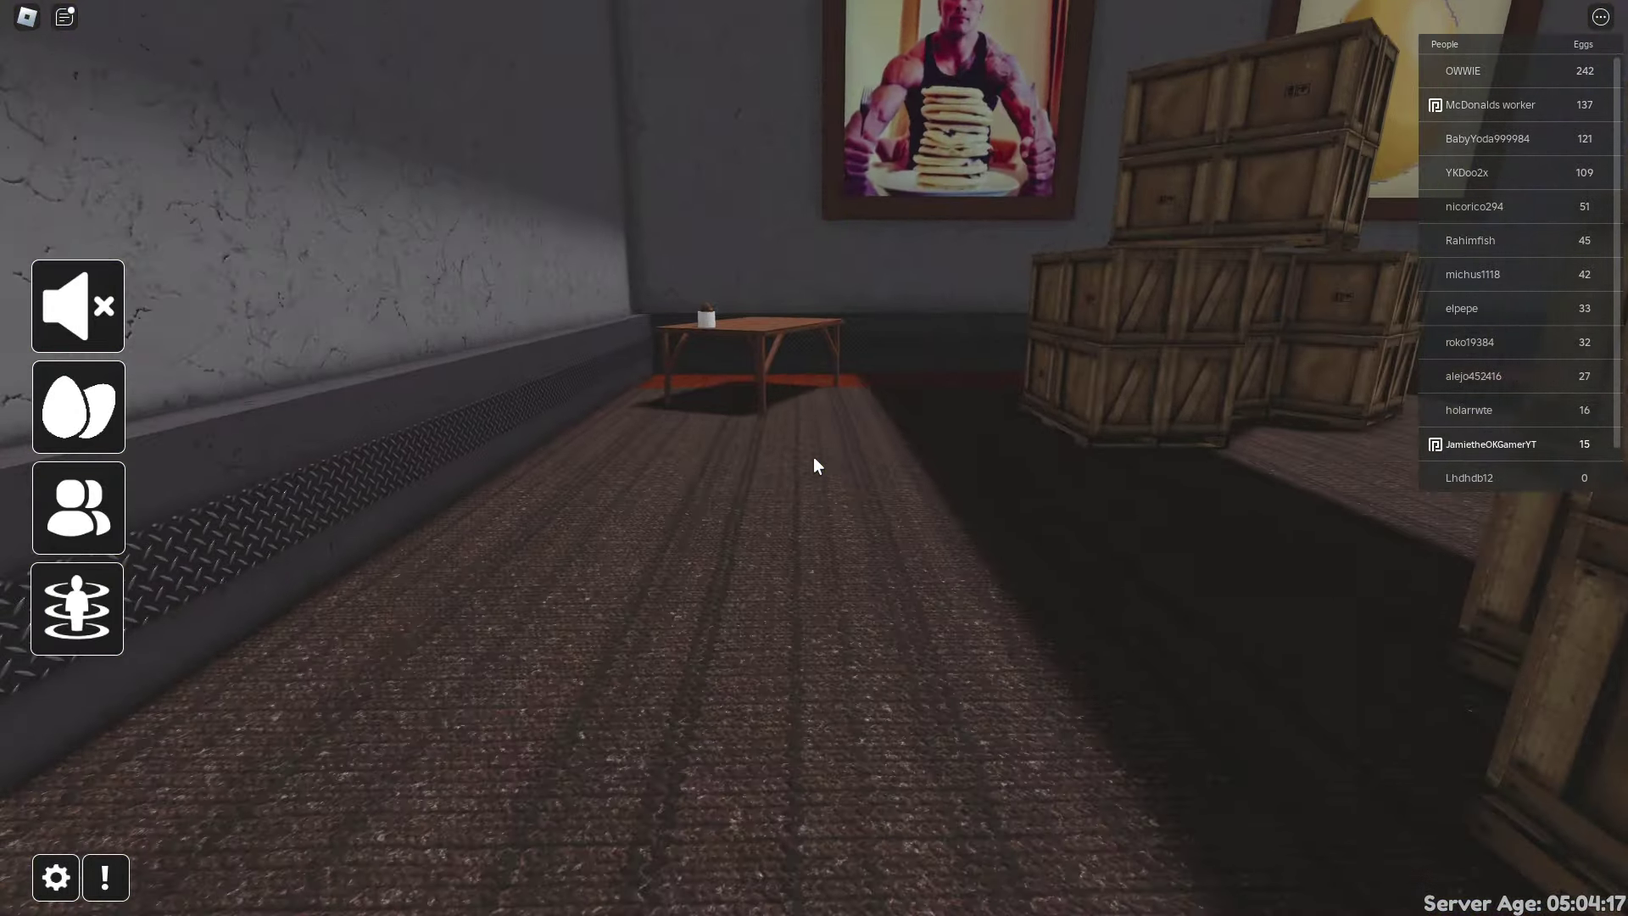
{"action": "key", "text": "w"}
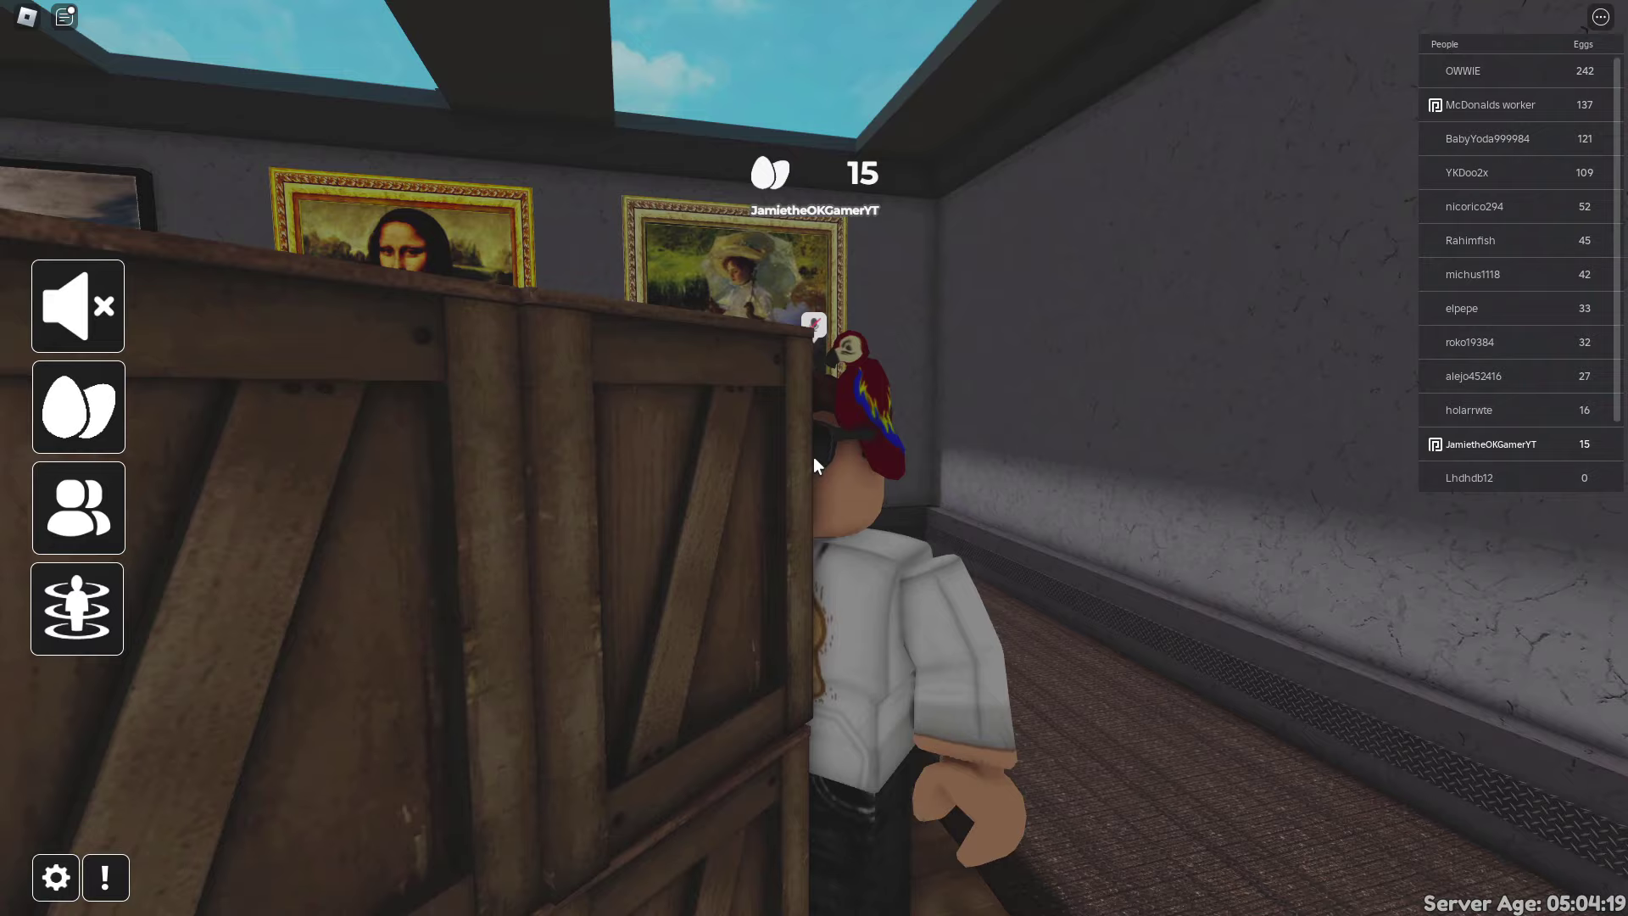
Teleport to the City area and face the courtyard.
{"action": "key", "text": "t"}
{"action": "scroll", "coordinate": [864, 464], "scroll_direction": "down", "scroll_amount": 2}
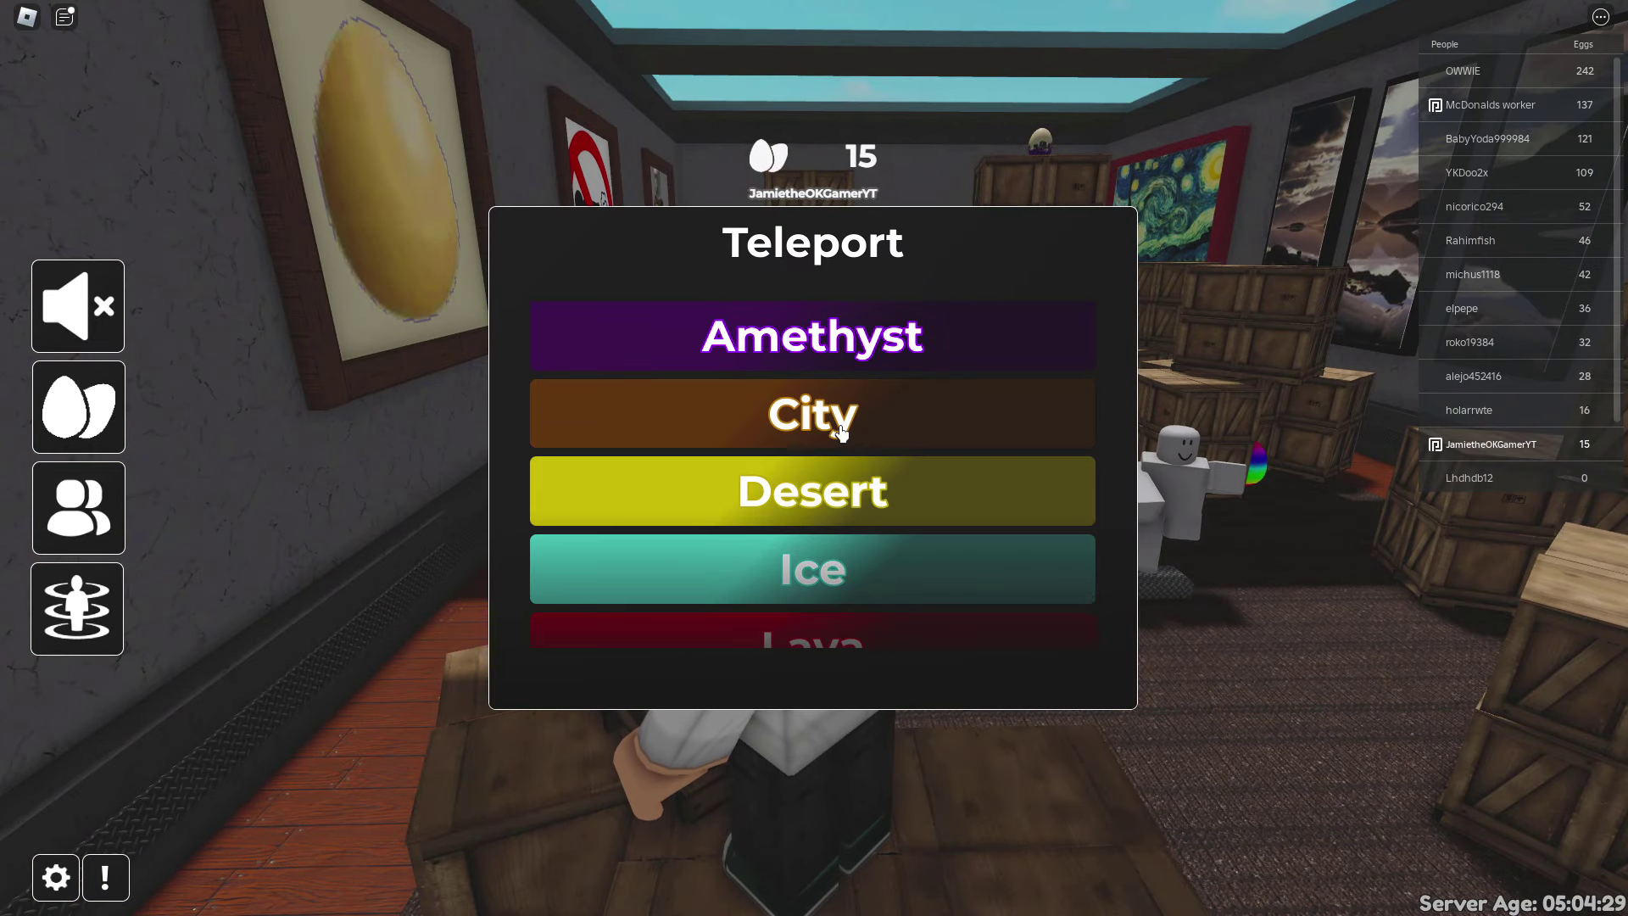
{"action": "left_click", "coordinate": [840, 413]}
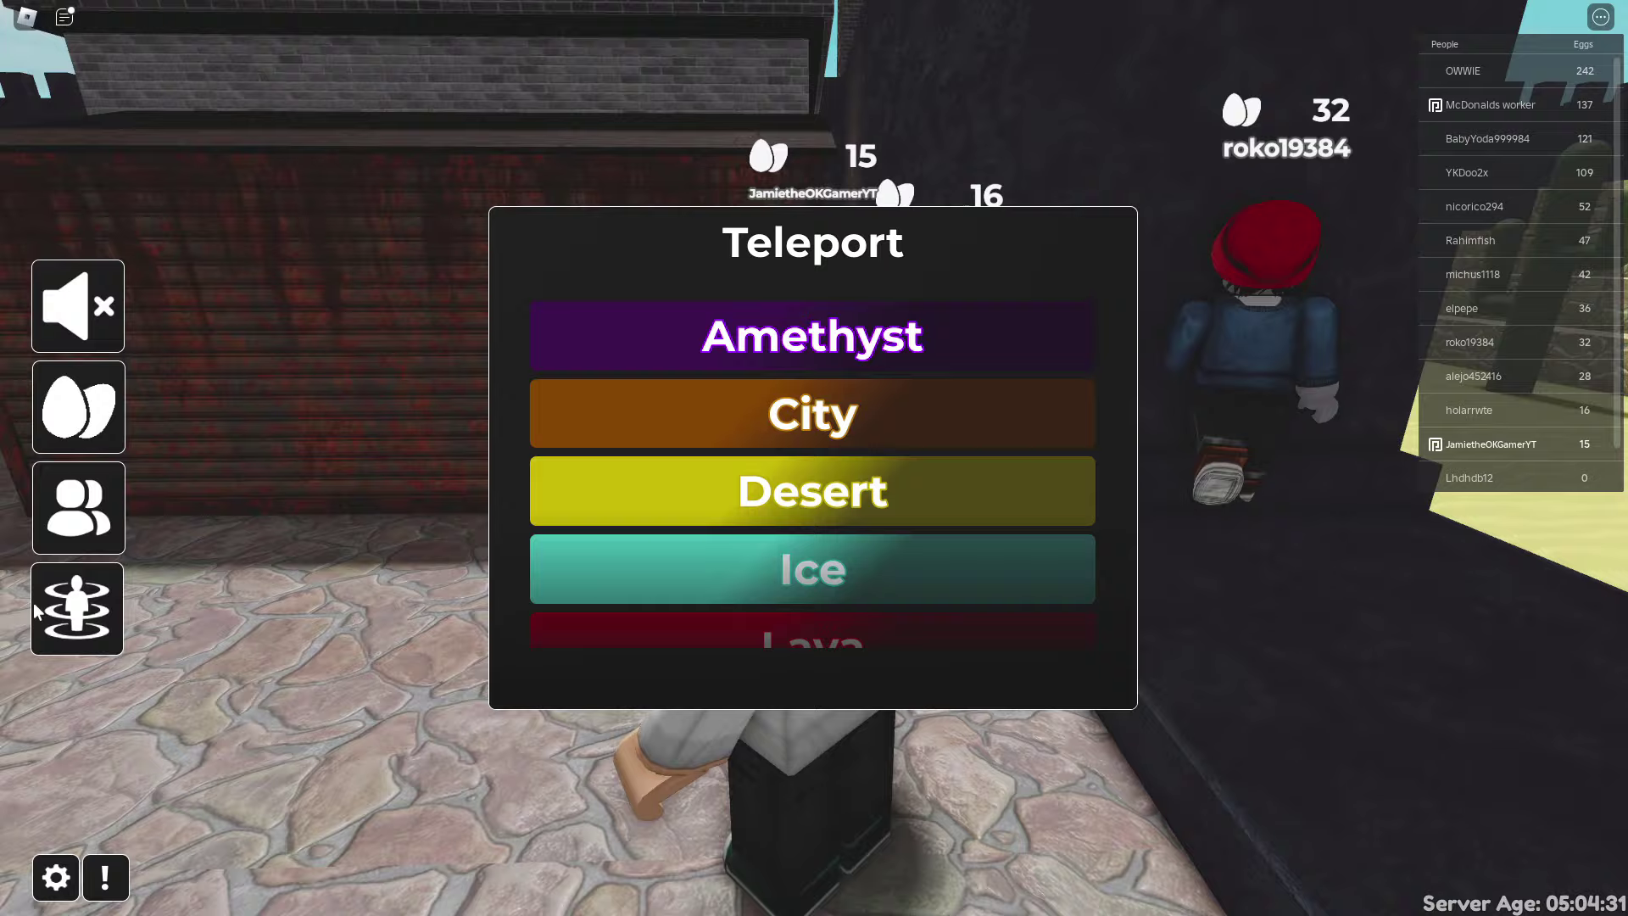
{"action": "scroll", "coordinate": [431, 607], "scroll_direction": "down", "scroll_amount": 3}
{"action": "scroll", "coordinate": [431, 608], "scroll_direction": "down", "scroll_amount": 3}
{"action": "scroll", "coordinate": [431, 607], "scroll_direction": "down", "scroll_amount": 2}
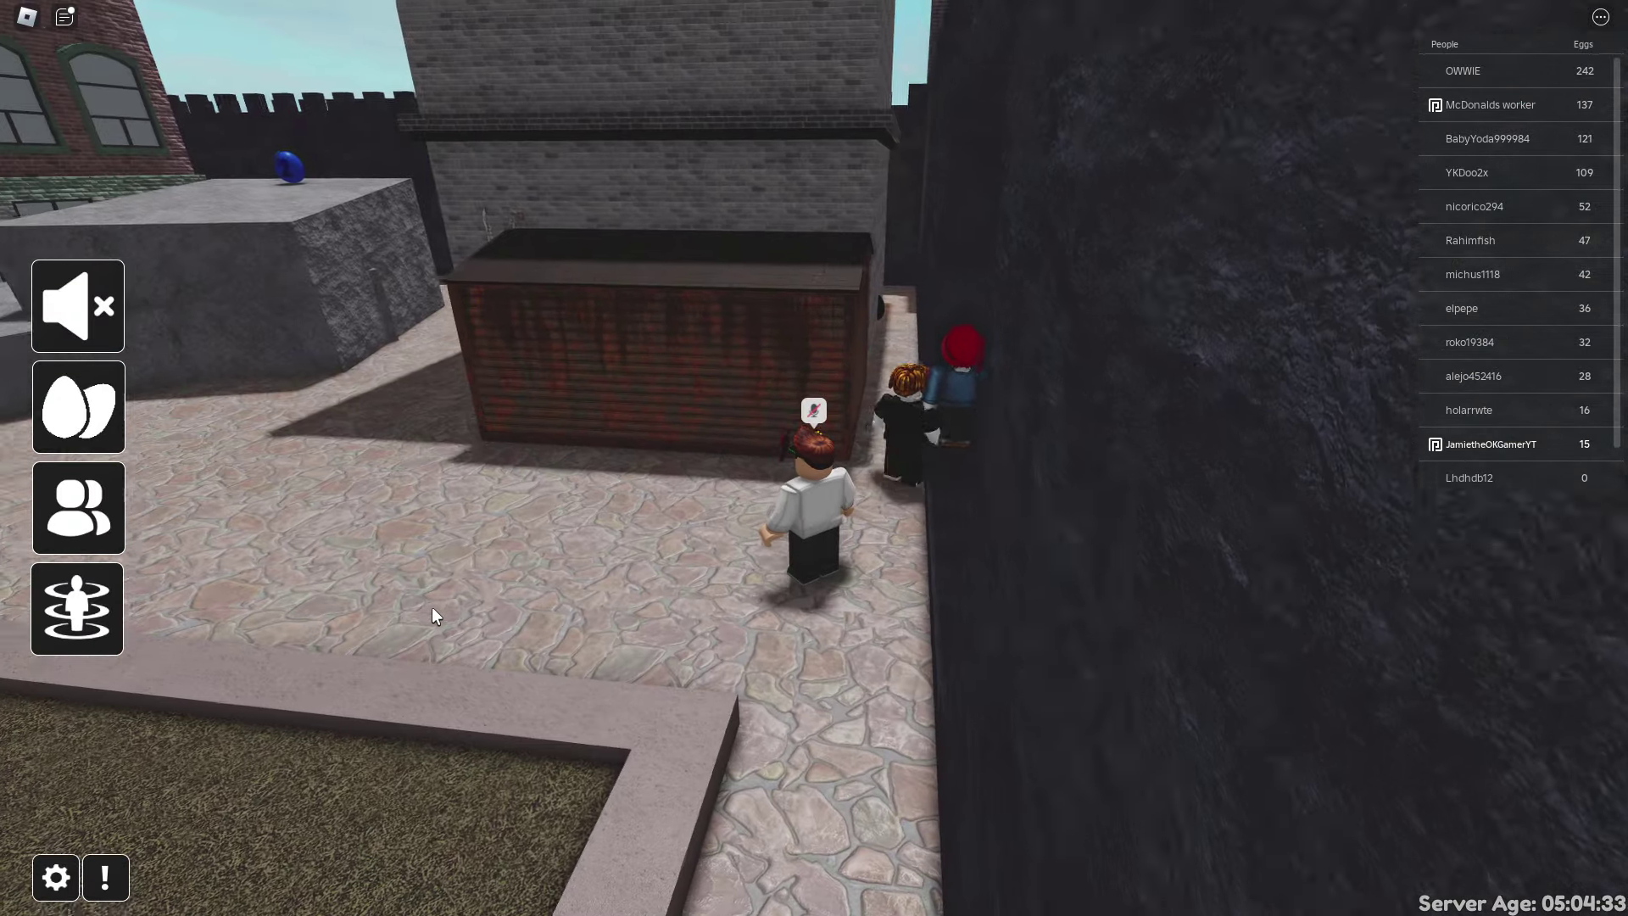
{"action": "key", "text": "Right"}
{"action": "key", "text": "Right"}
{"action": "key", "text": "Right"}
{"action": "key", "text": "w"}
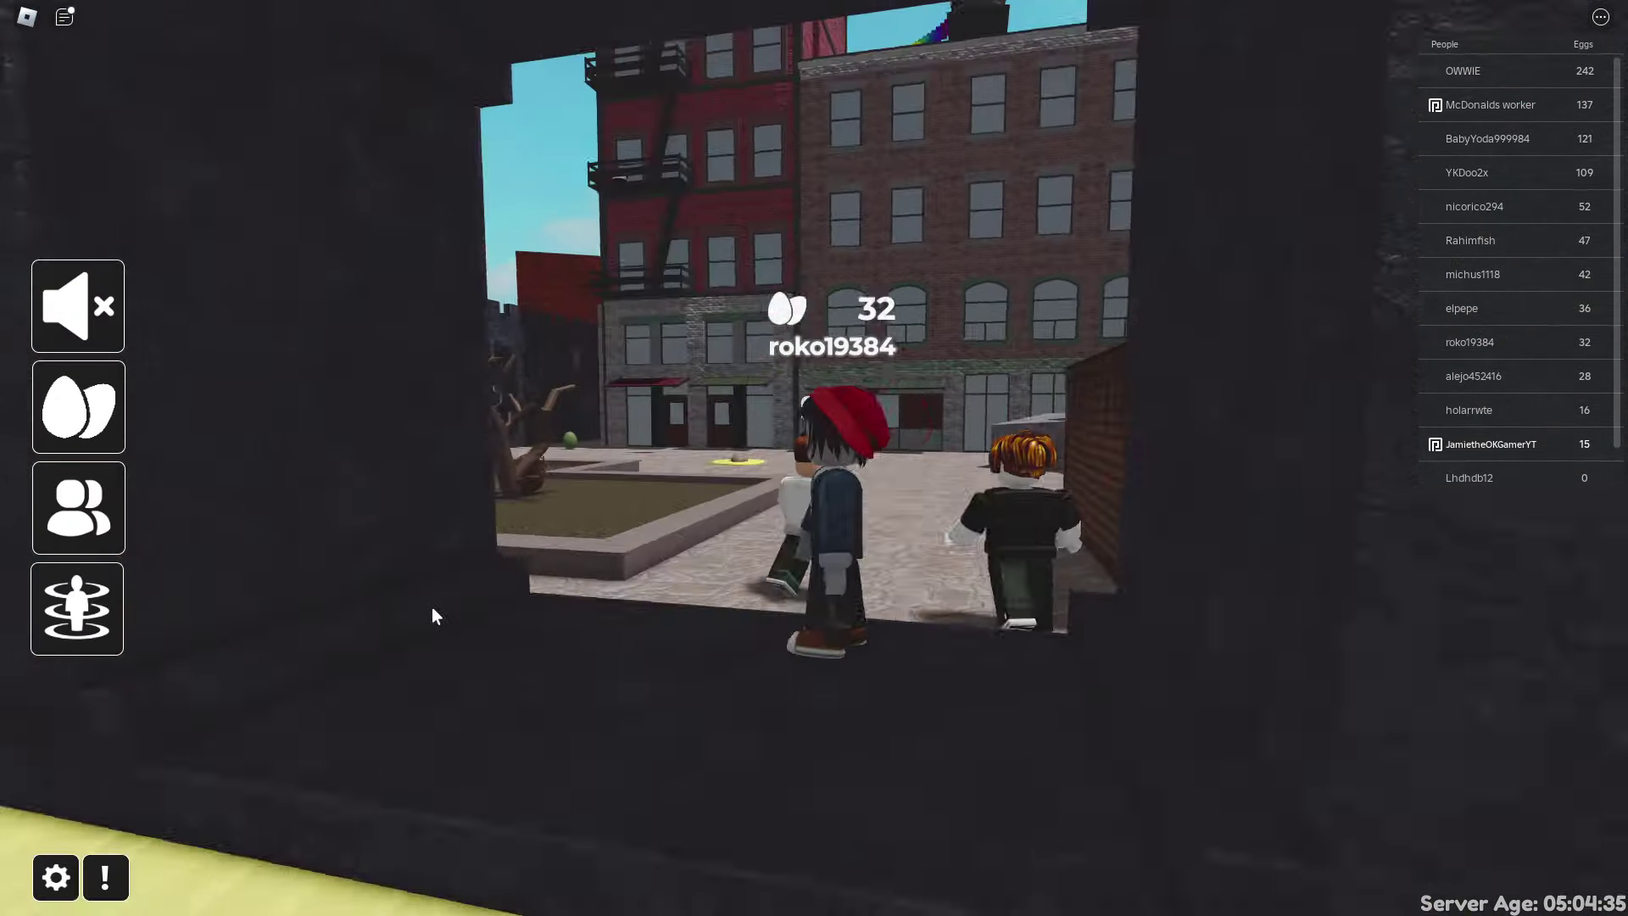
{"action": "scroll", "coordinate": [432, 607], "scroll_direction": "up", "scroll_amount": 3}
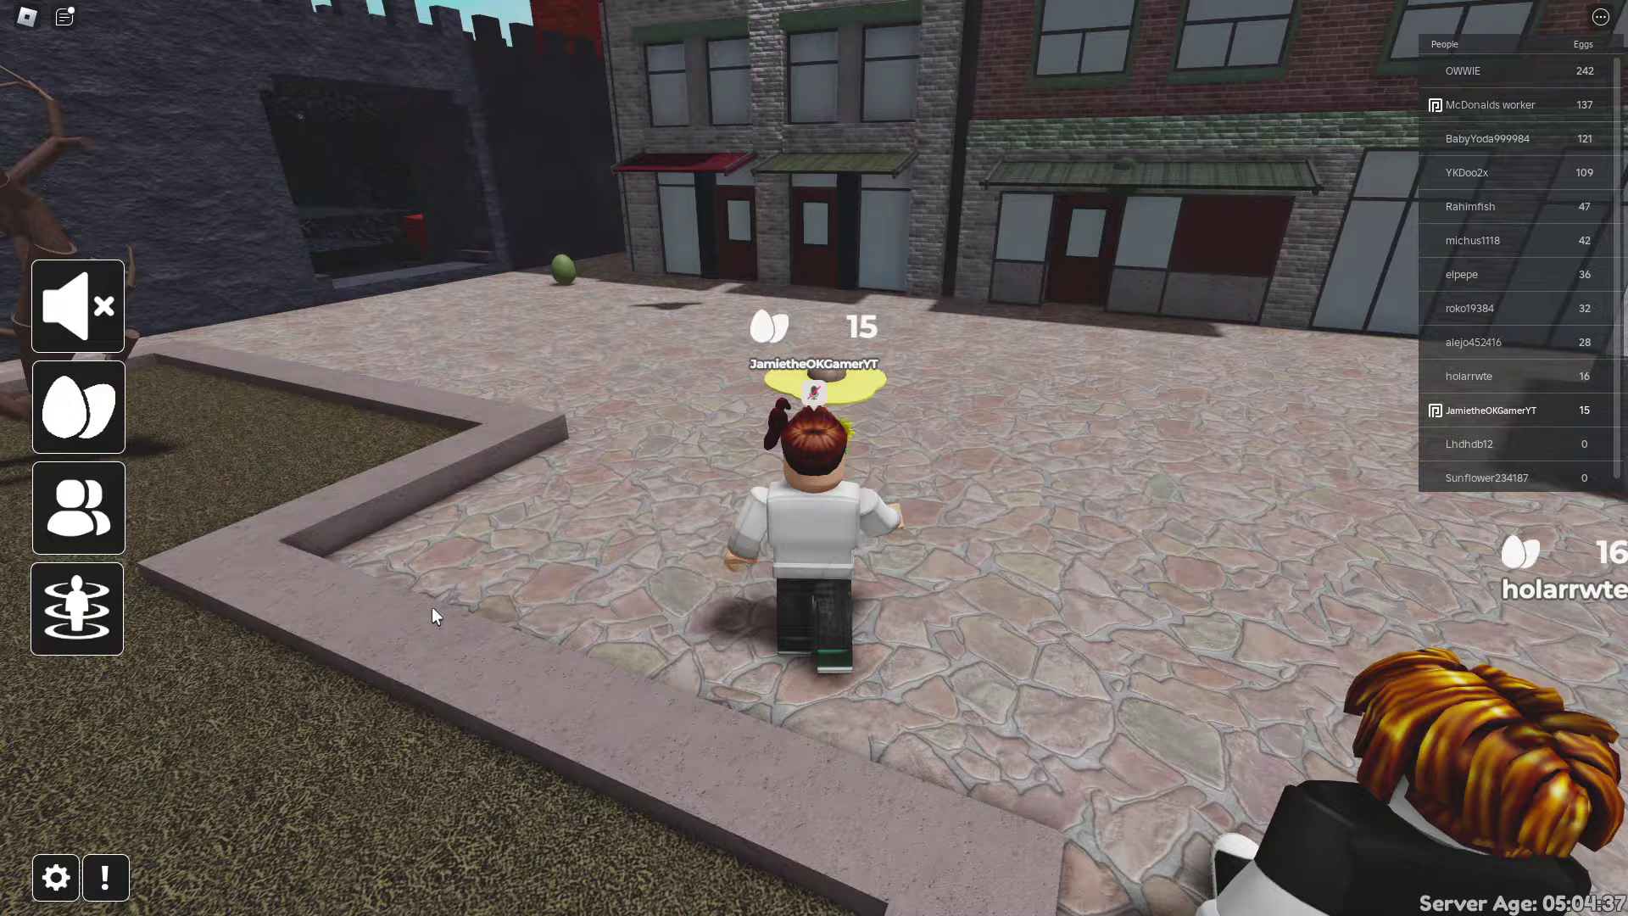
Collect the Dead Egg, the Zombie Egg in the alley, and the Long Egg.
{"action": "key", "text": "Left"}
{"action": "key", "text": "Left"}
{"action": "key", "text": "Left"}
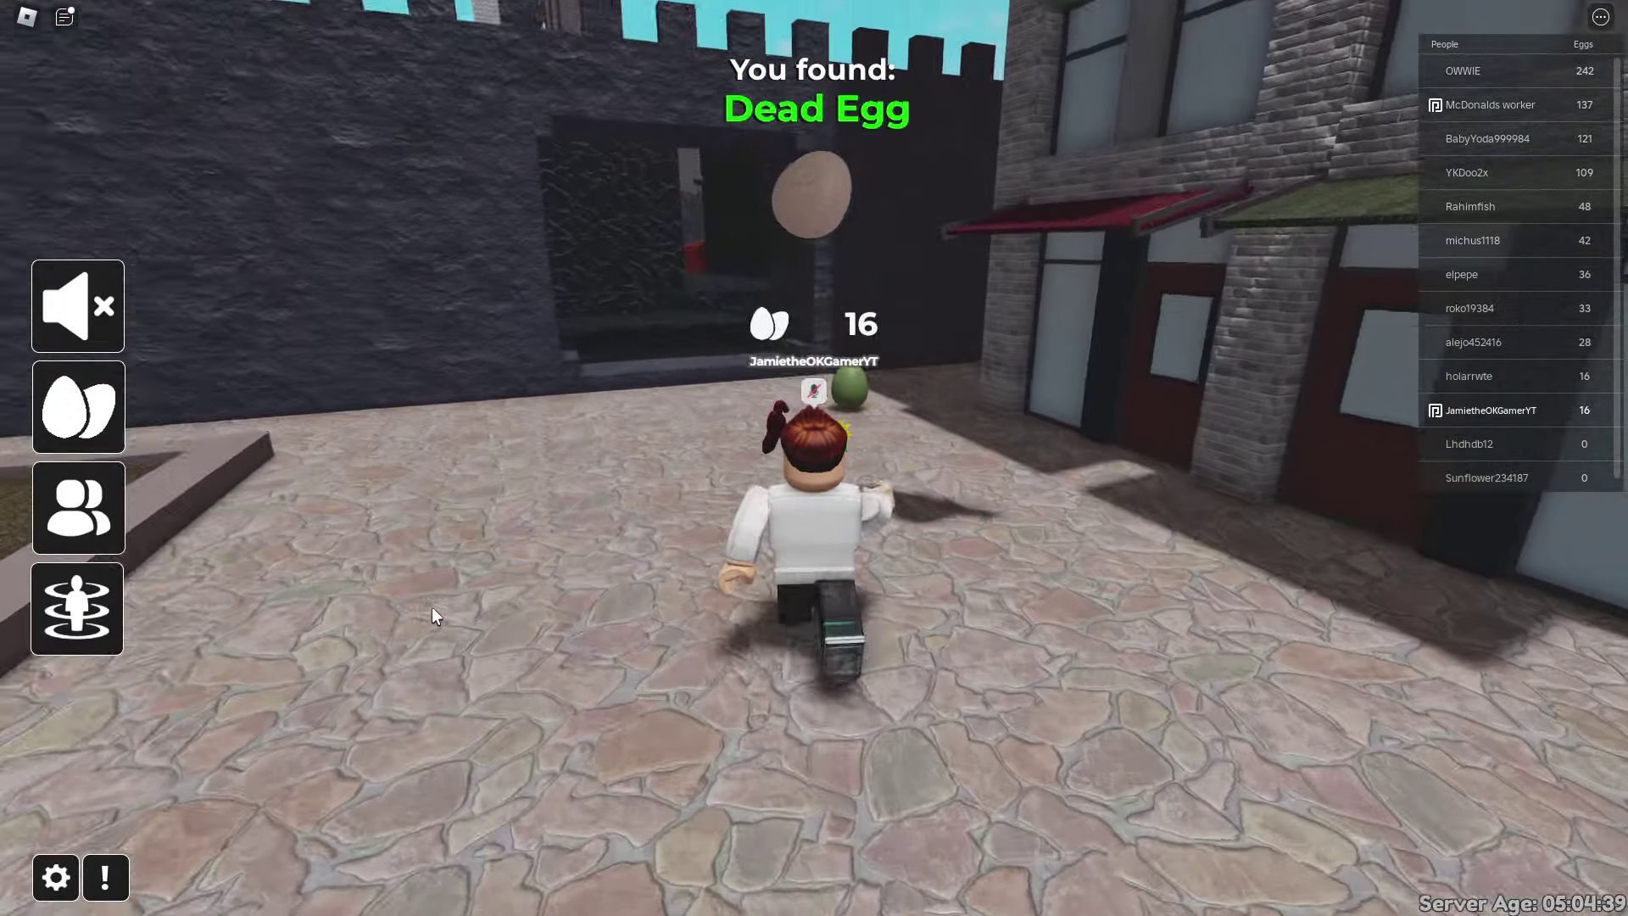
{"action": "scroll", "coordinate": [431, 606], "scroll_direction": "up", "scroll_amount": 2}
{"action": "key", "text": "Left"}
{"action": "key", "text": "Left"}
{"action": "key", "text": "Left"}
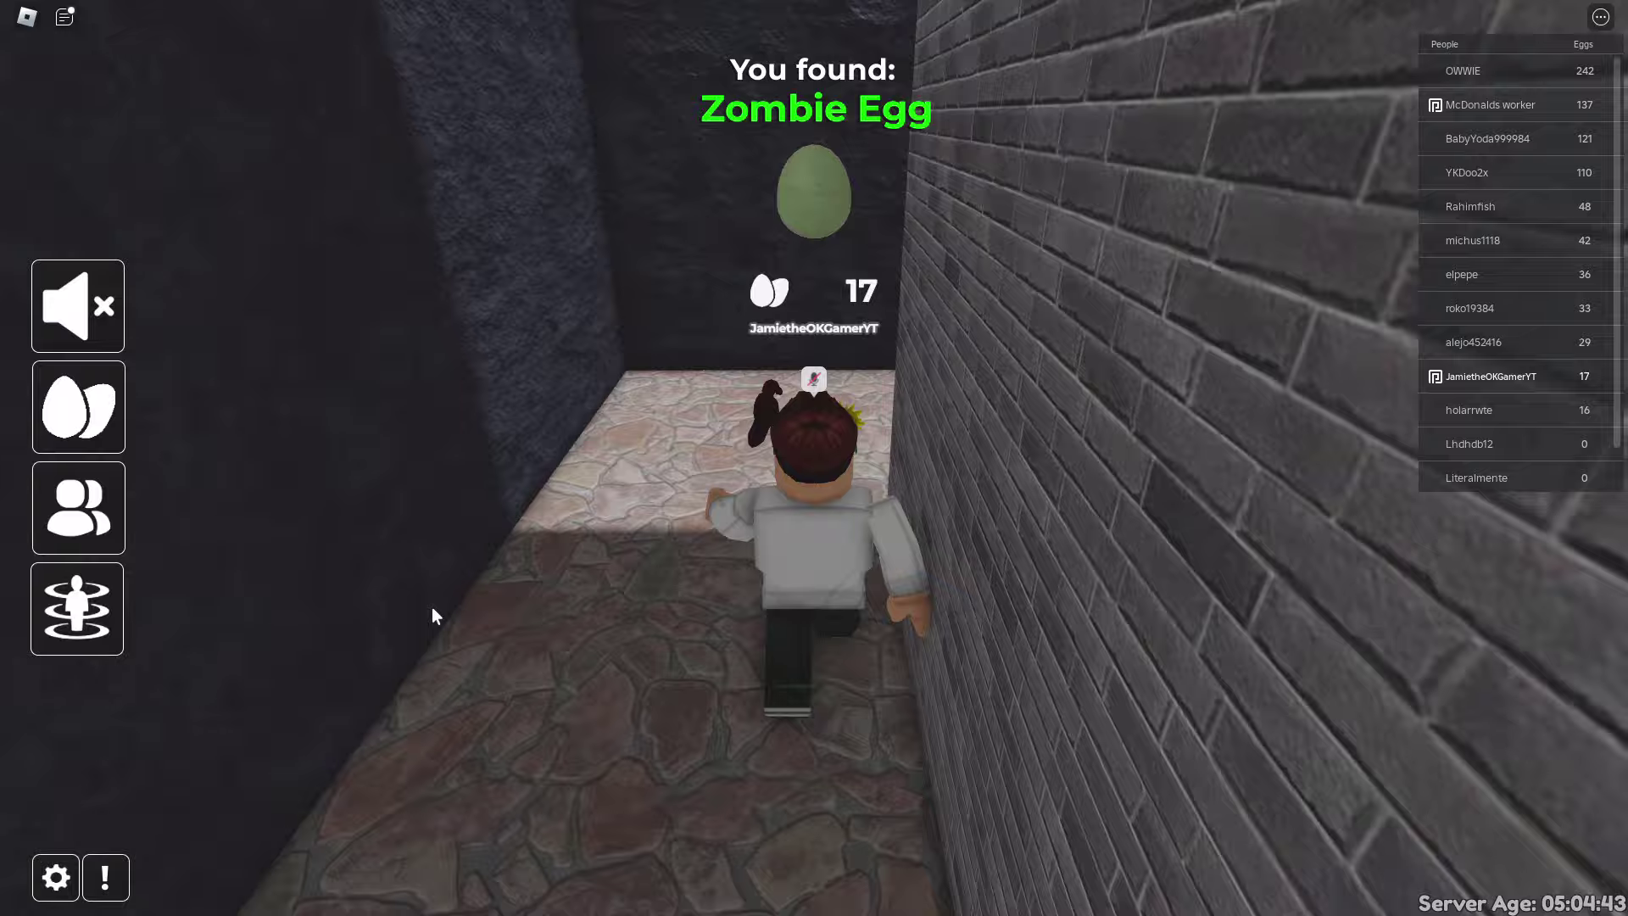
{"action": "key", "text": "Left"}
{"action": "key", "text": "Left"}
{"action": "key", "text": "Left"}
{"action": "key", "text": "Left"}
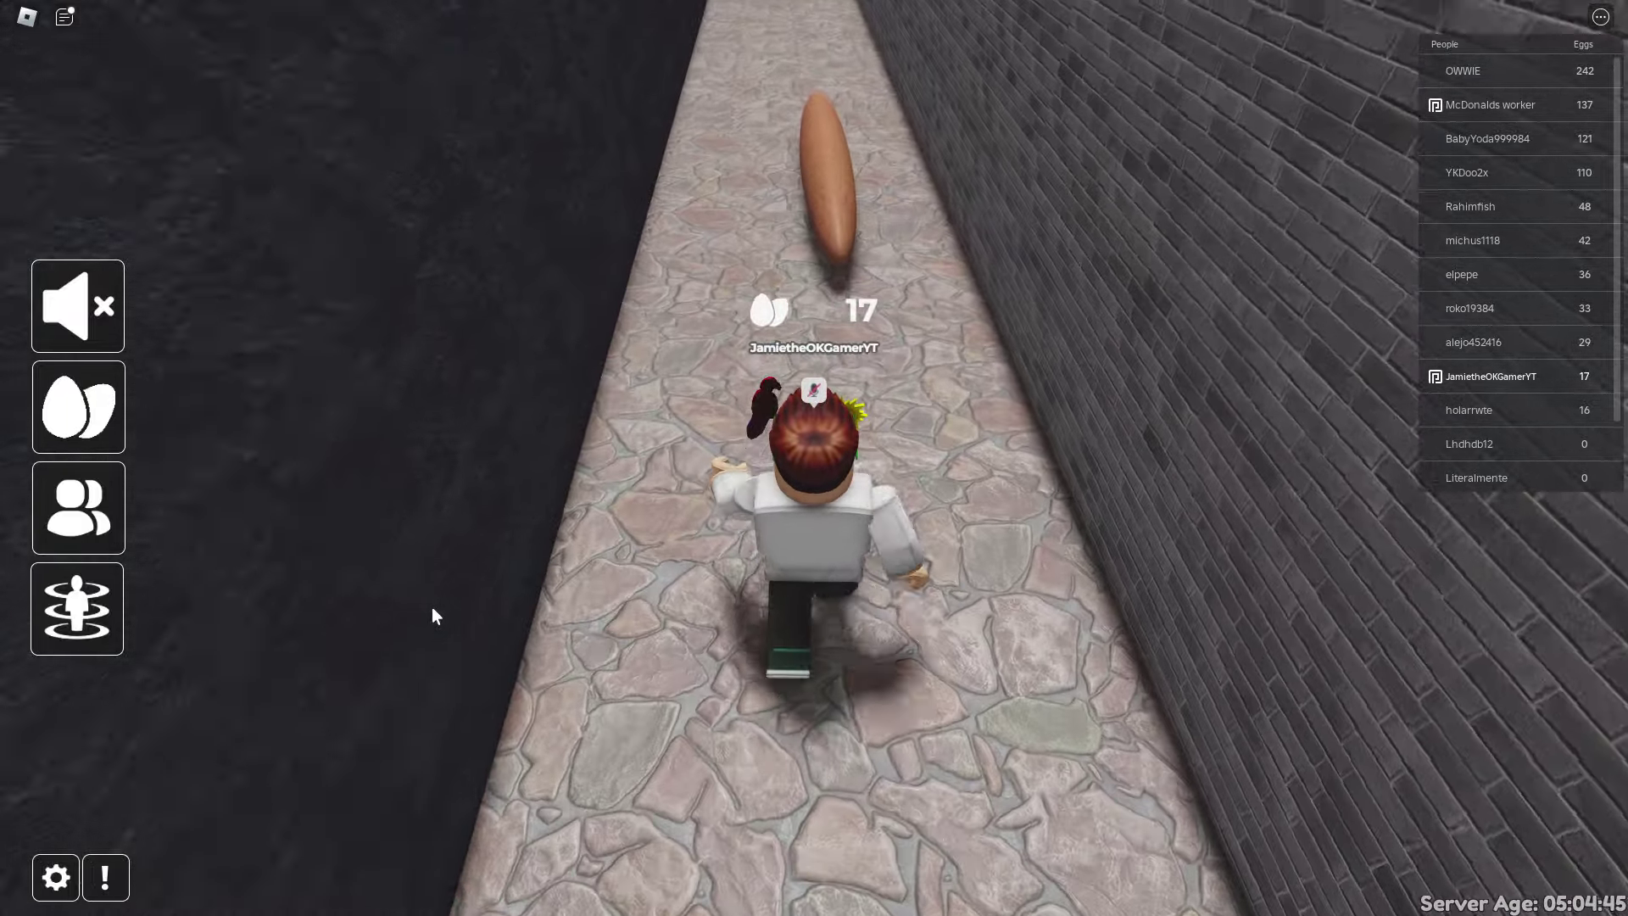
{"action": "key", "text": "Left"}
{"action": "key", "text": "Left"}
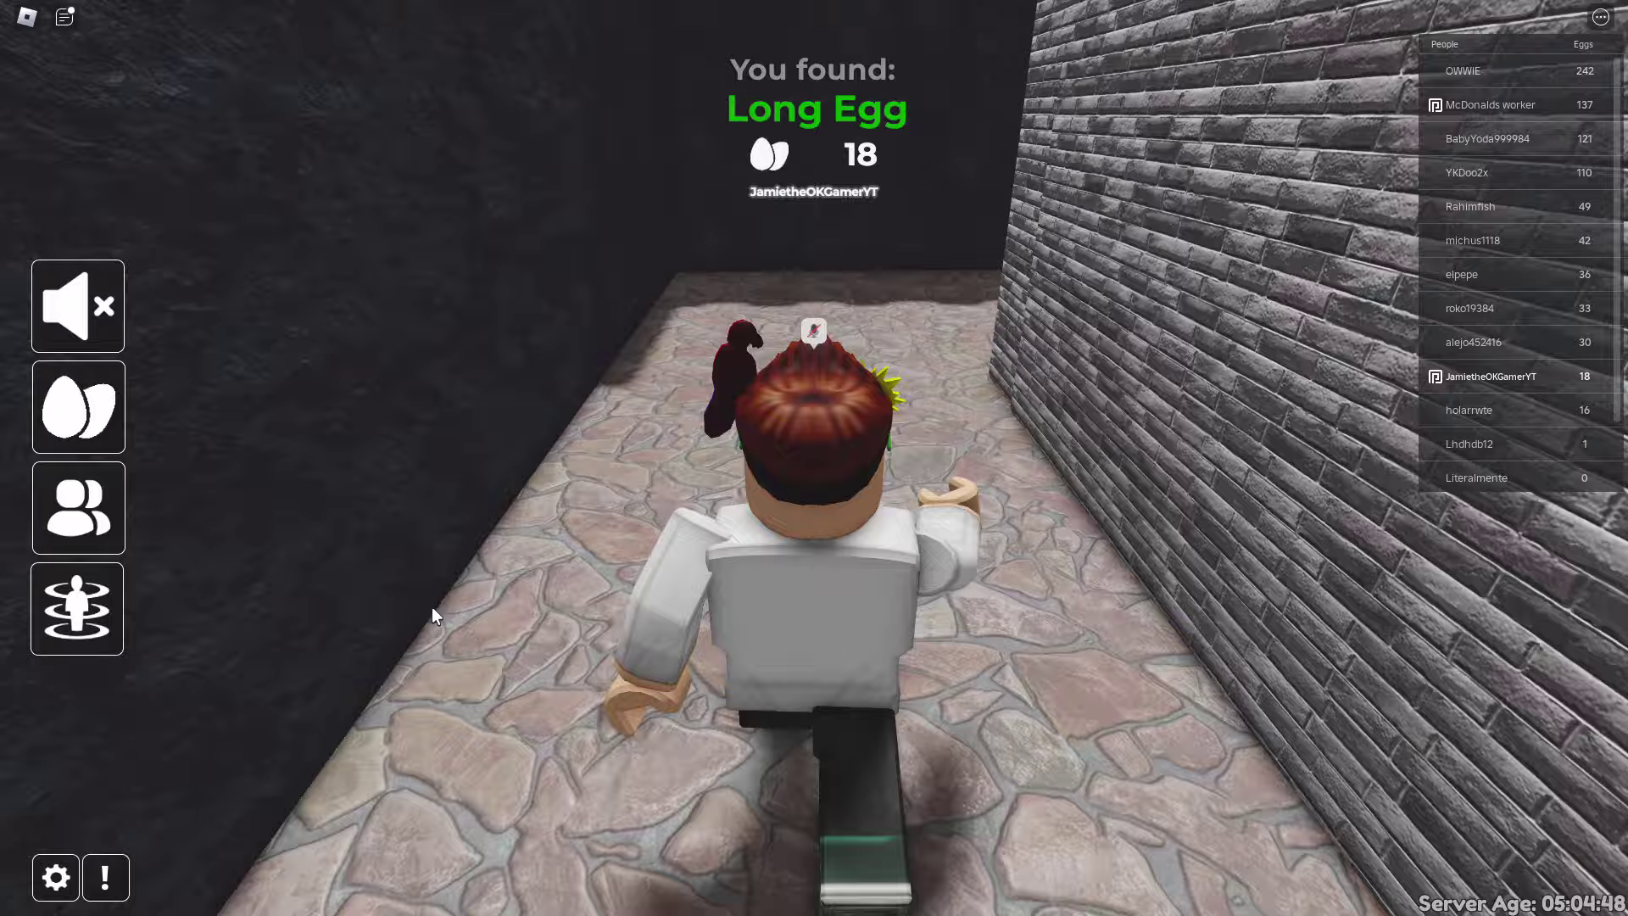
{"action": "key", "text": "Left"}
{"action": "key", "text": "Left"}
{"action": "key", "text": "Right"}
{"action": "key", "text": "Right"}
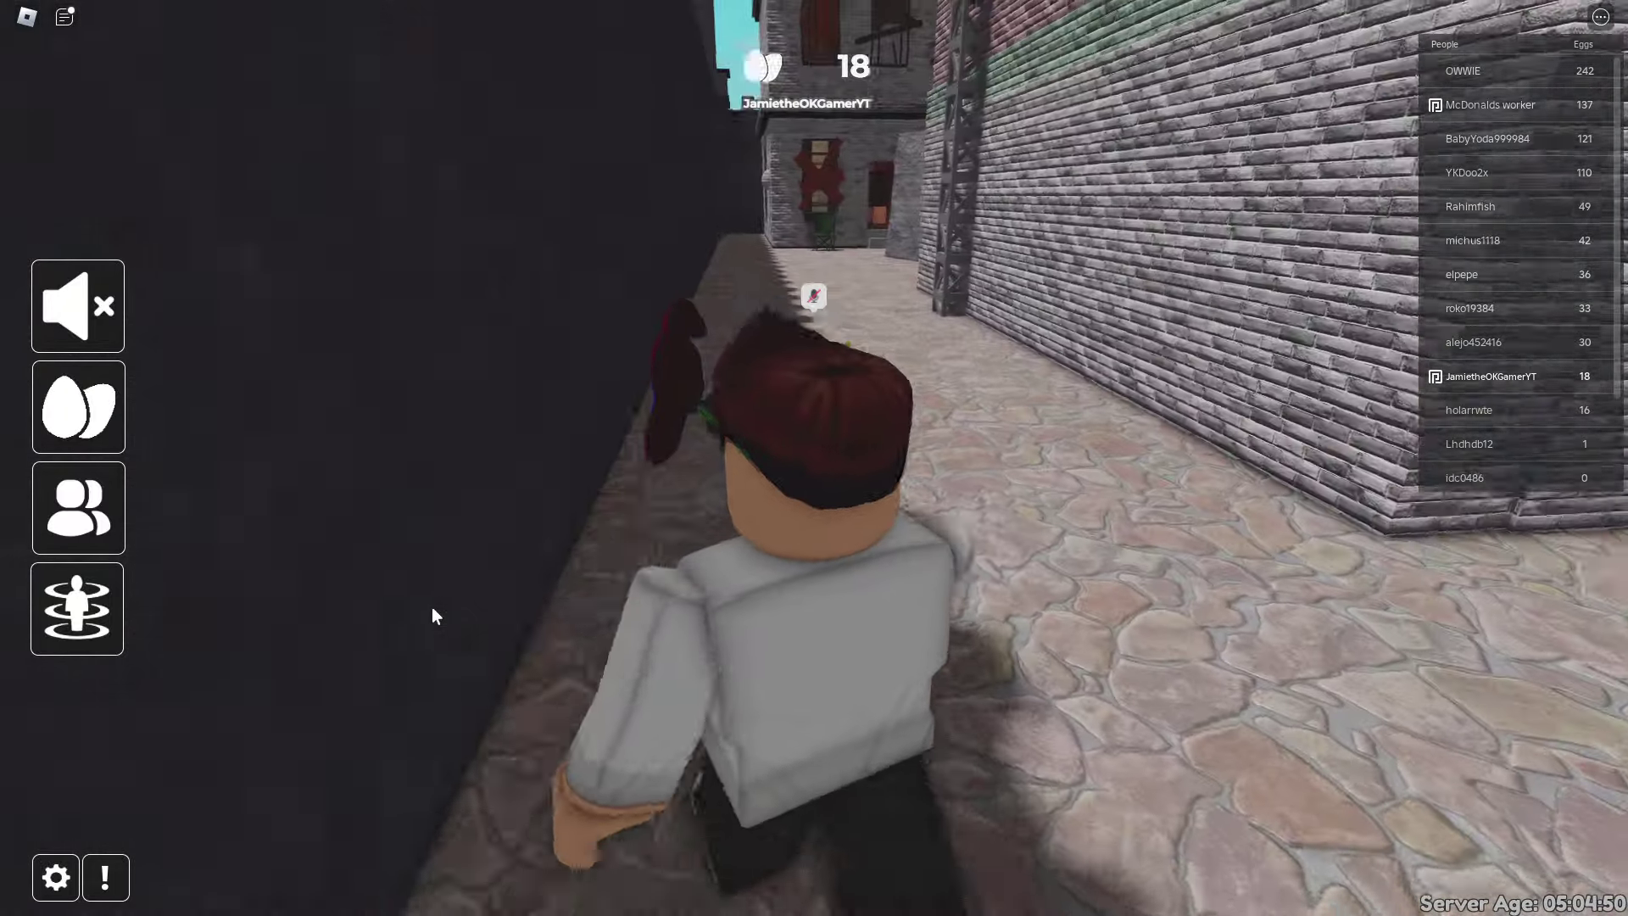
Climb the truss onto the brick building's roof and drop down for the Minion Egg.
{"action": "key", "text": "Right"}
{"action": "key", "text": "Right"}
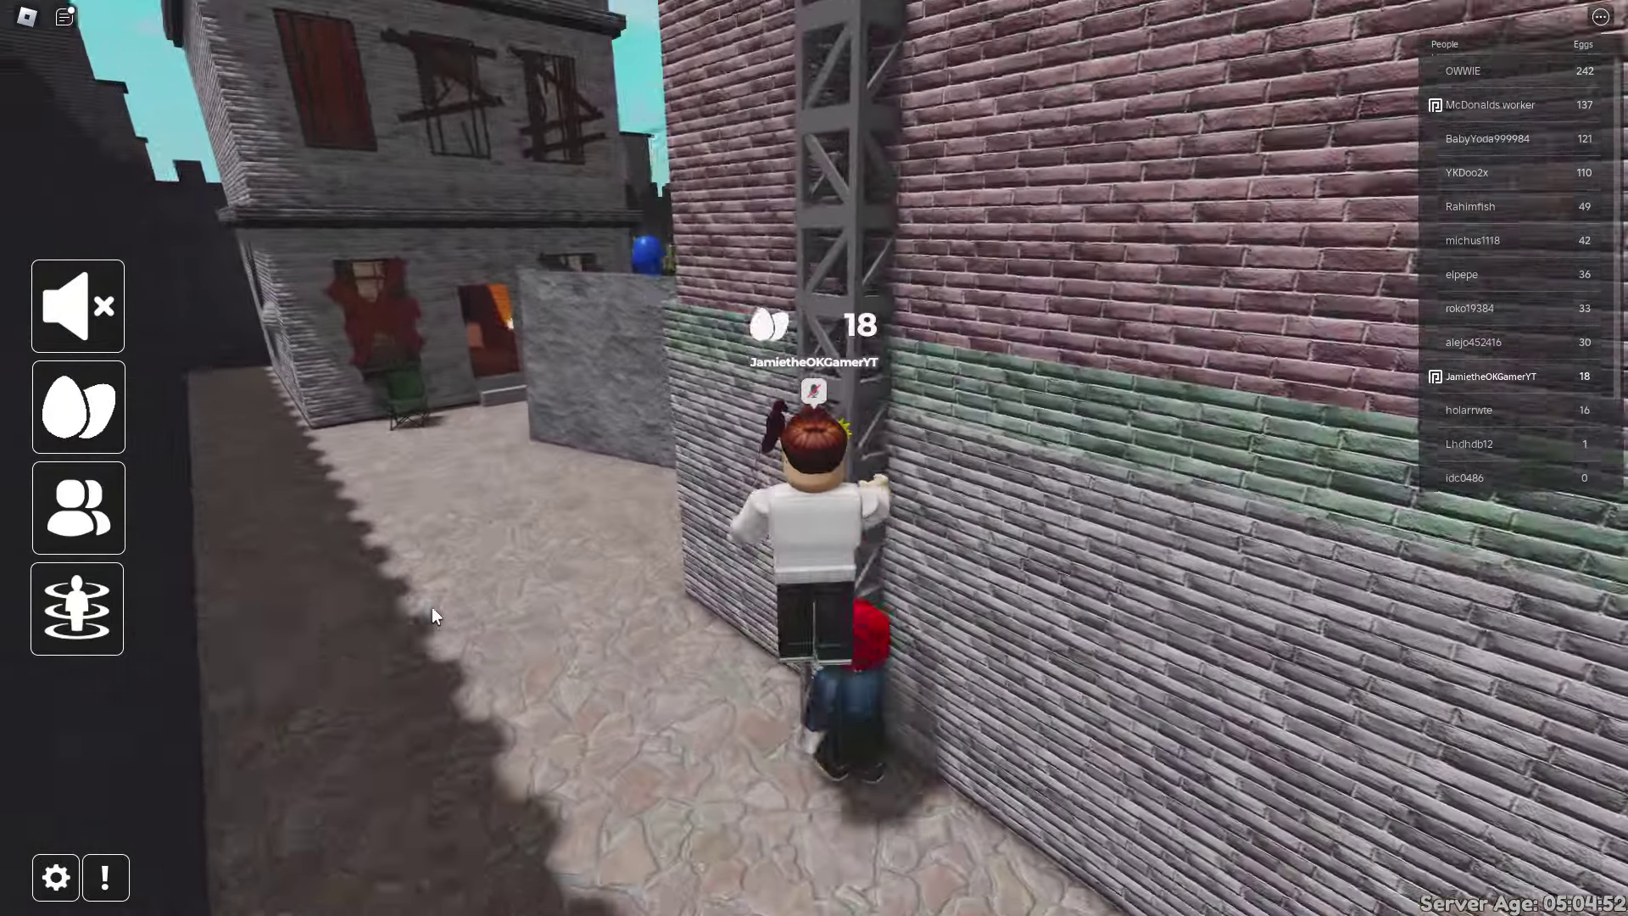
{"action": "key", "text": "Up"}
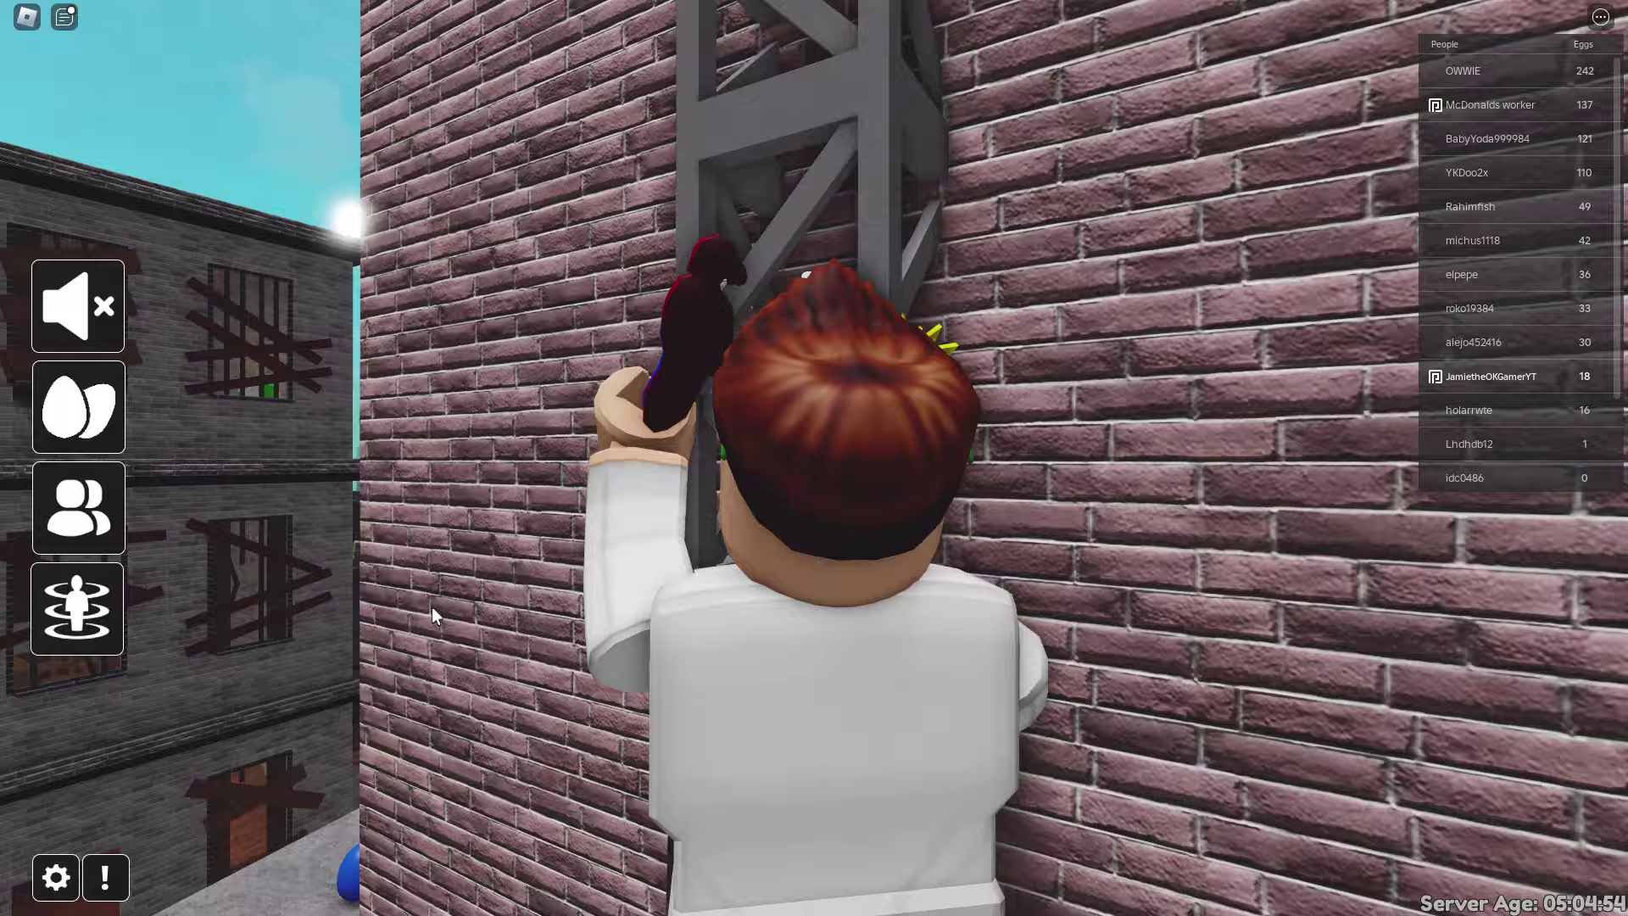
{"action": "key", "text": "Up"}
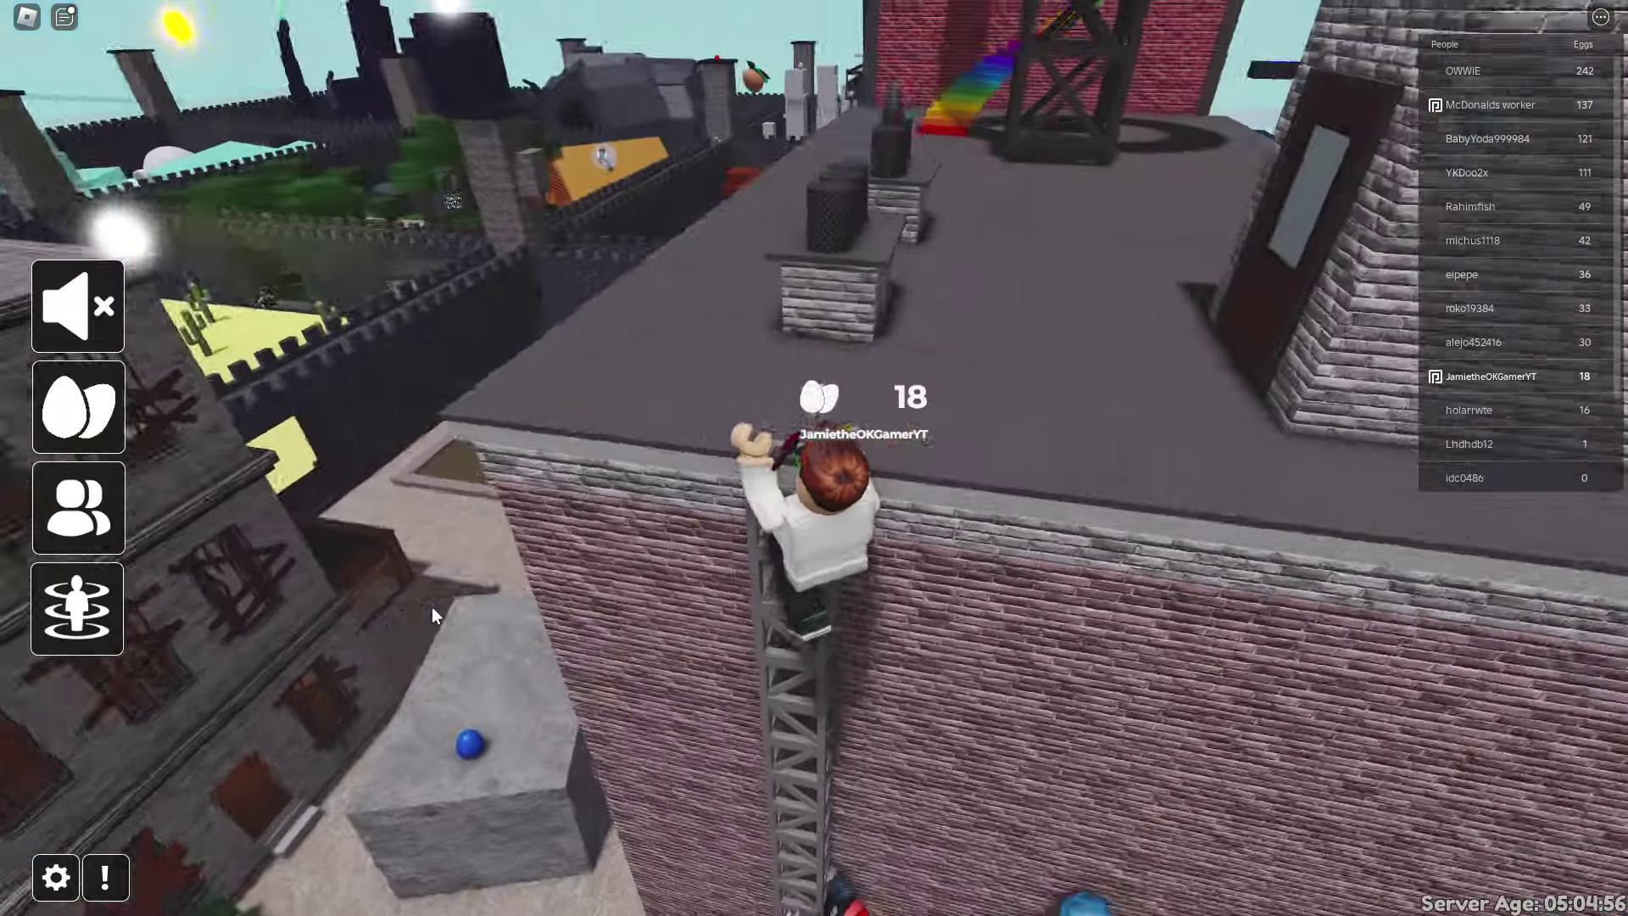
{"action": "key", "text": "Up"}
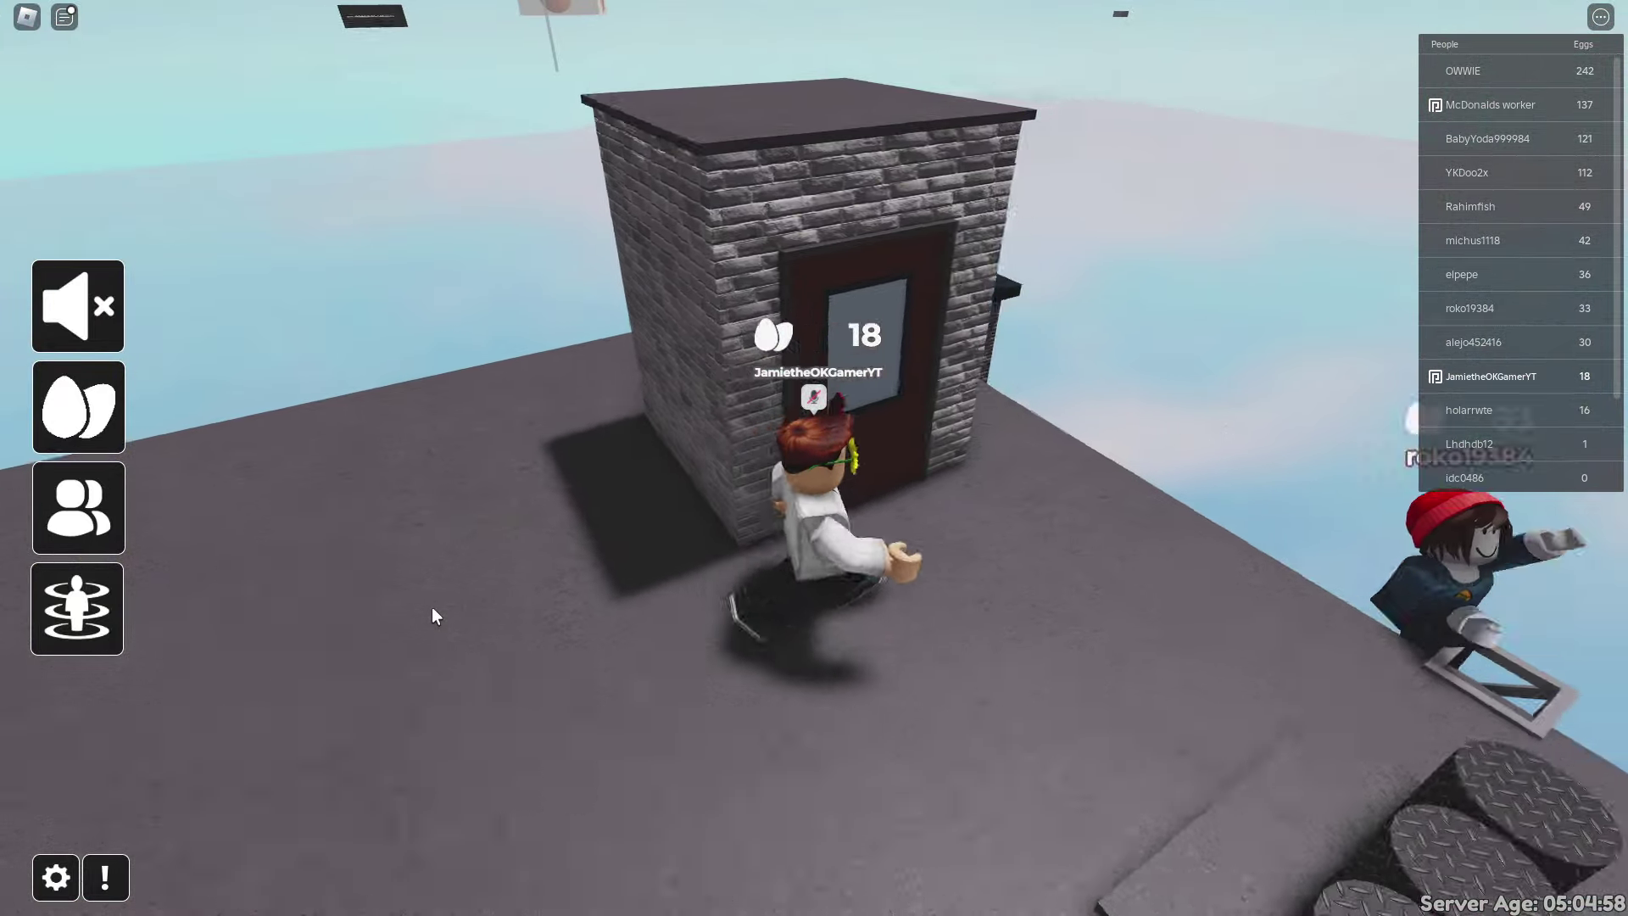
{"action": "key", "text": "Up"}
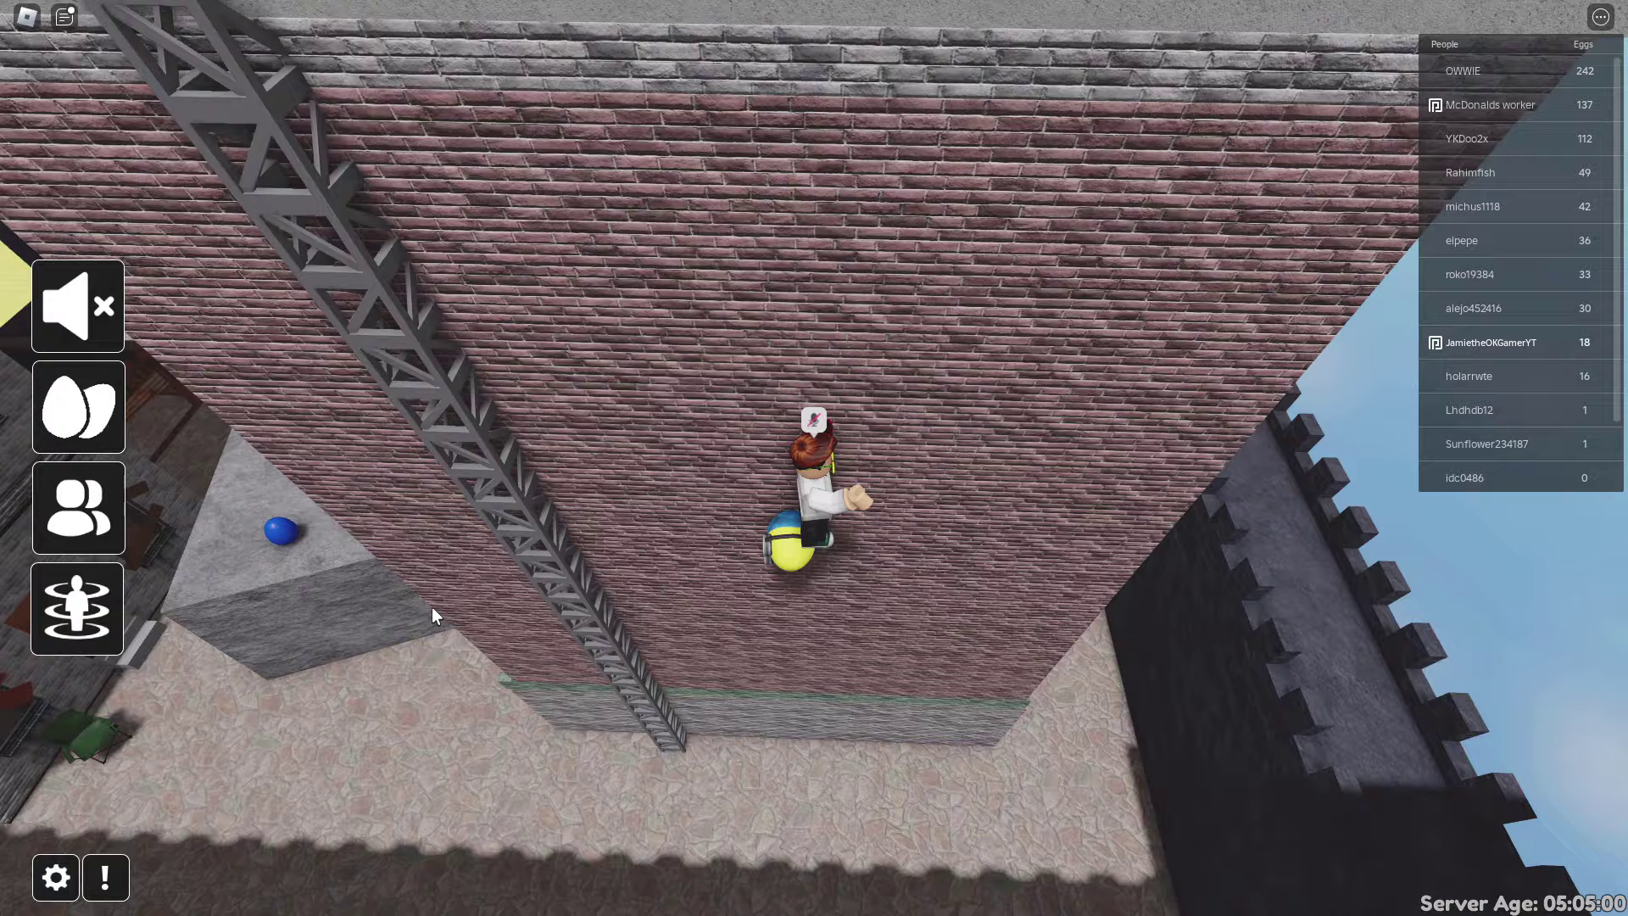
{"action": "key", "text": "Up"}
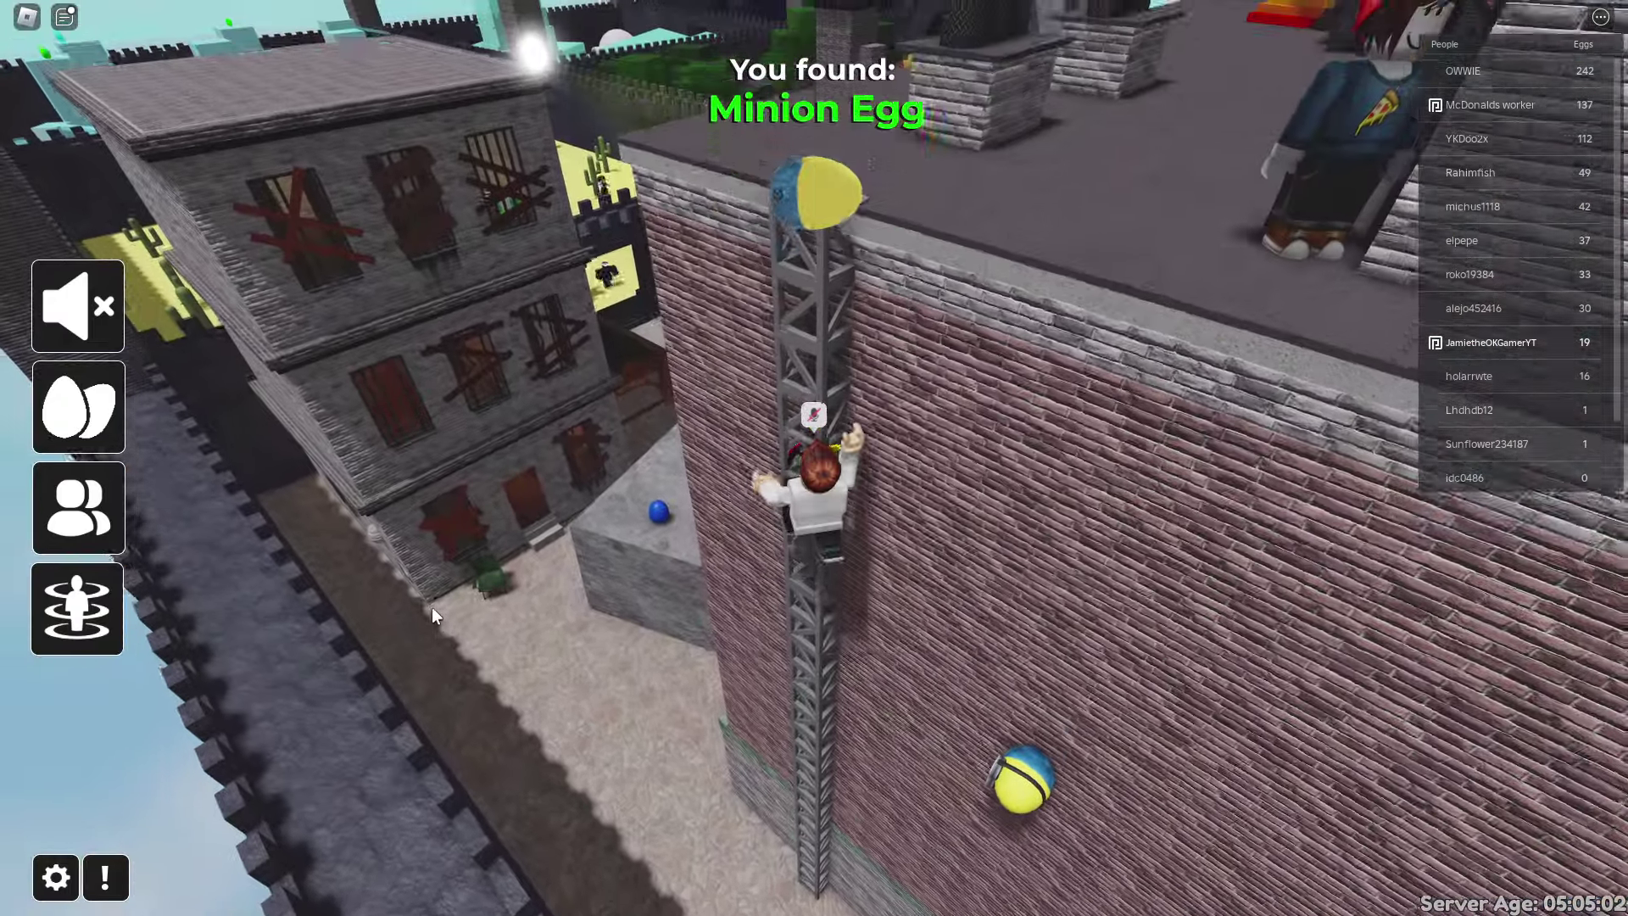
{"action": "key", "text": "Down"}
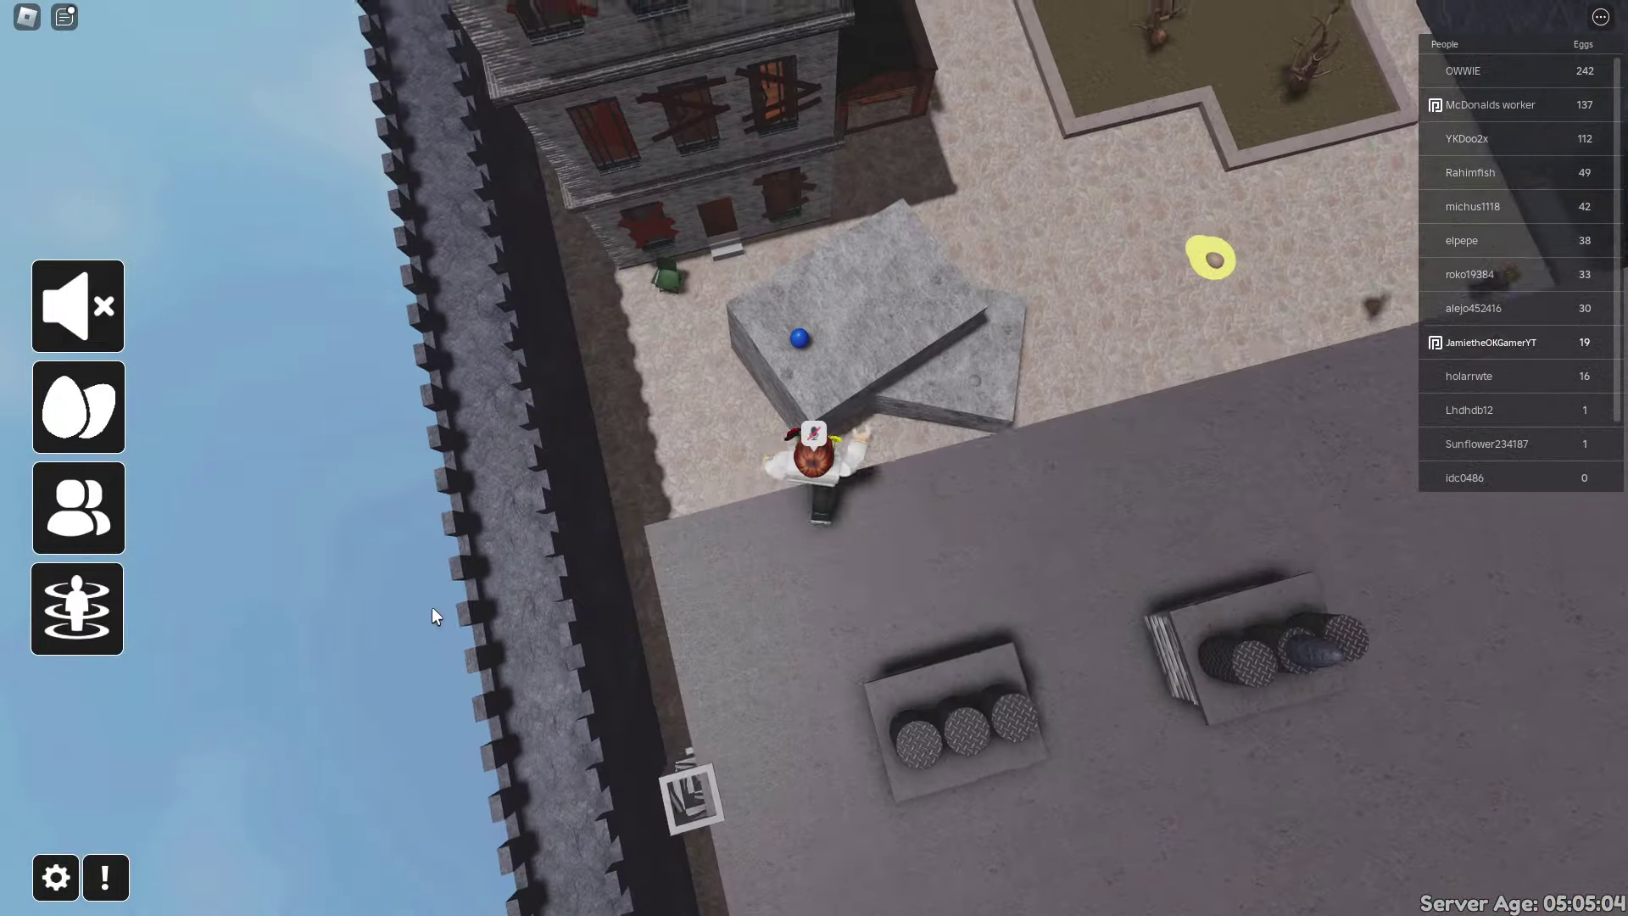
{"action": "scroll", "coordinate": [432, 608], "scroll_direction": "up", "scroll_amount": 5}
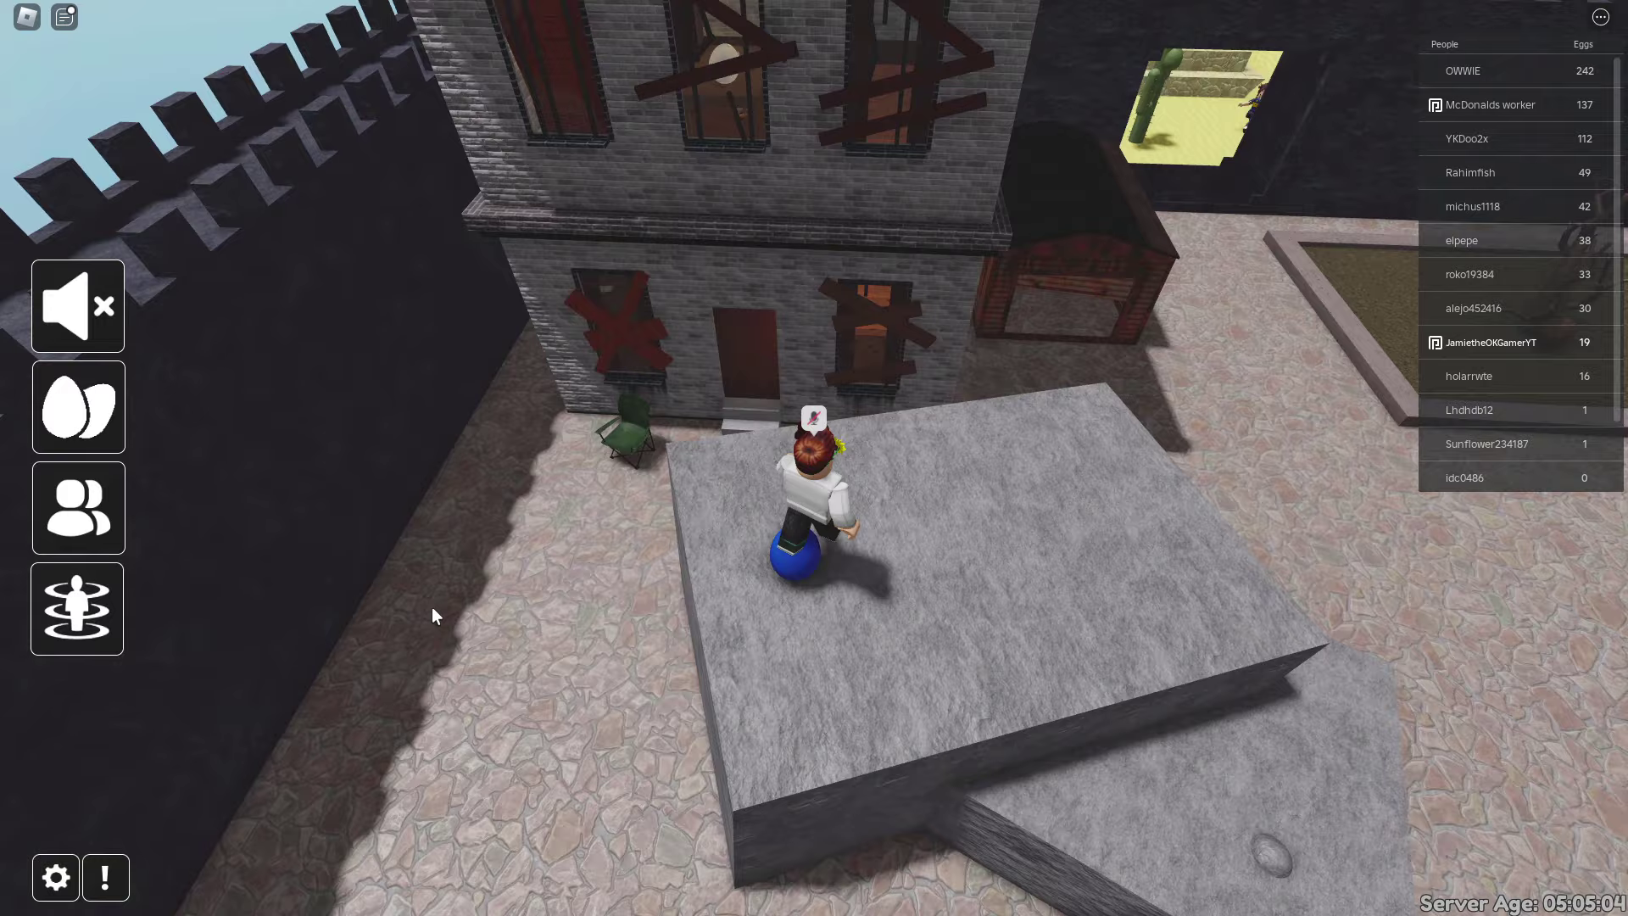
Collect the Number Two, Rocky, Grey Brick, Backed and Glistening eggs along the alley.
{"action": "key", "text": "Left"}
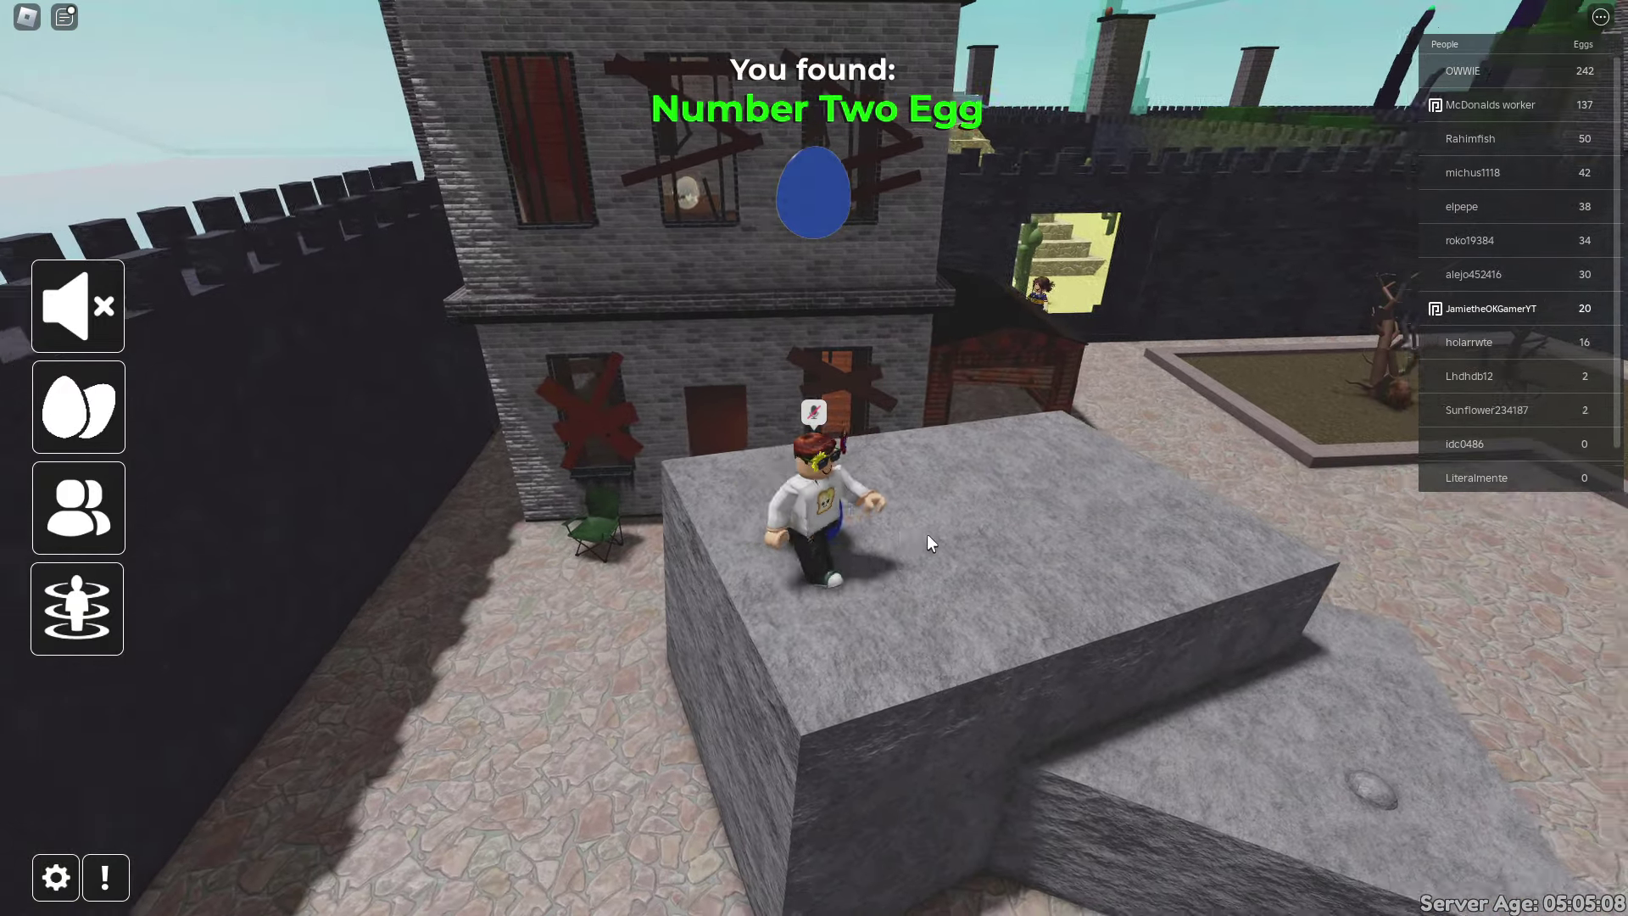
{"action": "key", "text": "Up"}
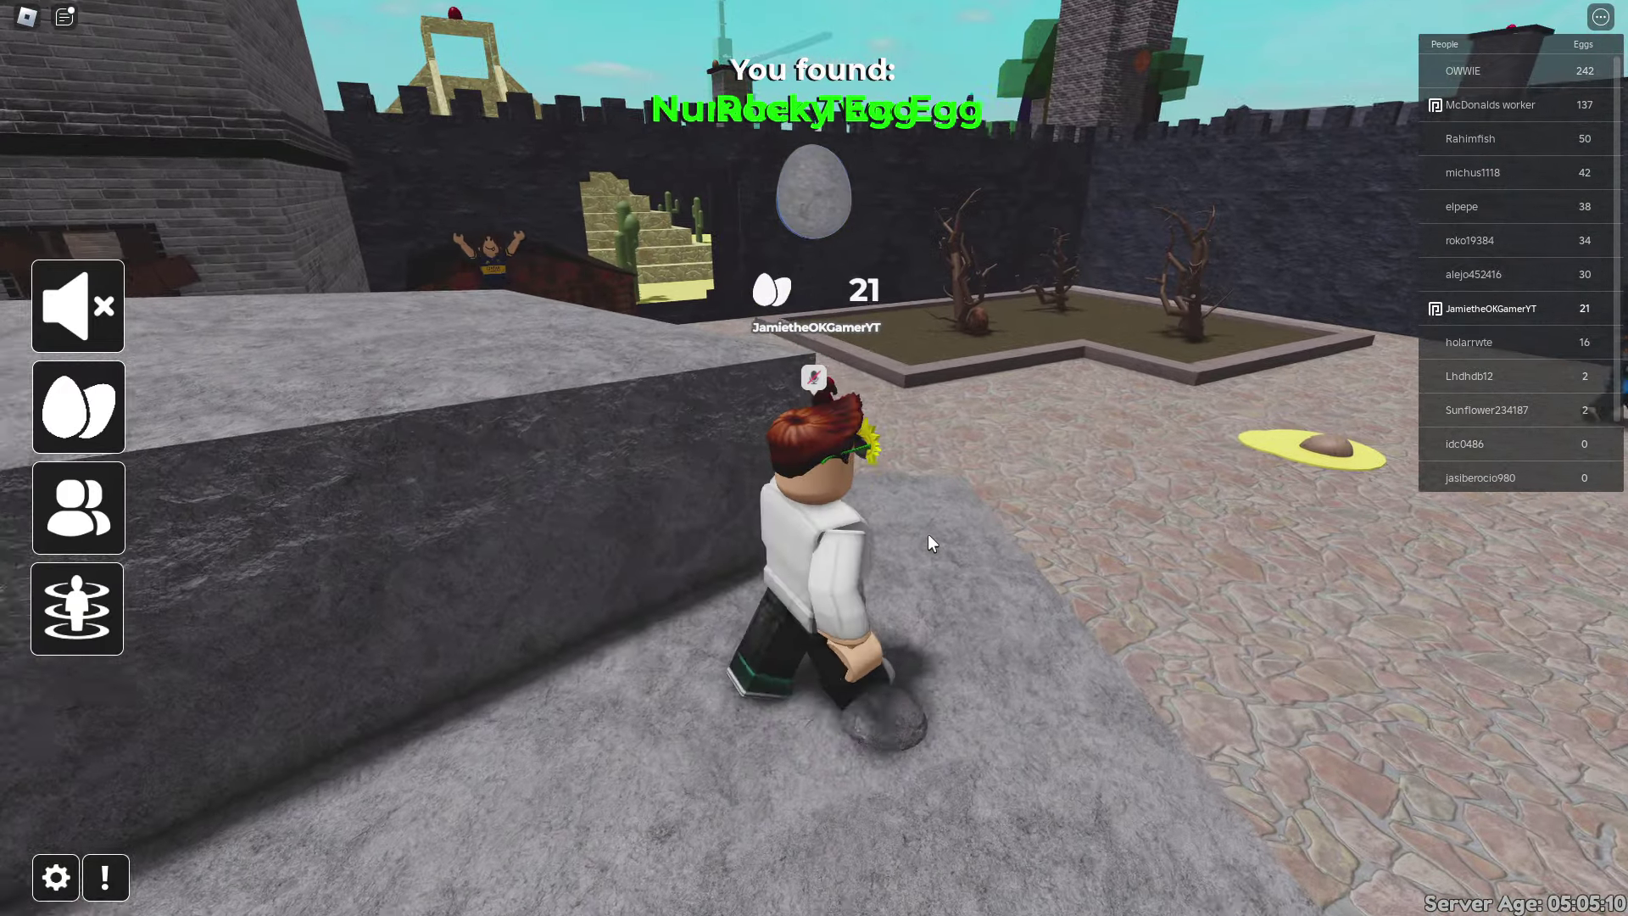
{"action": "key", "text": "Up"}
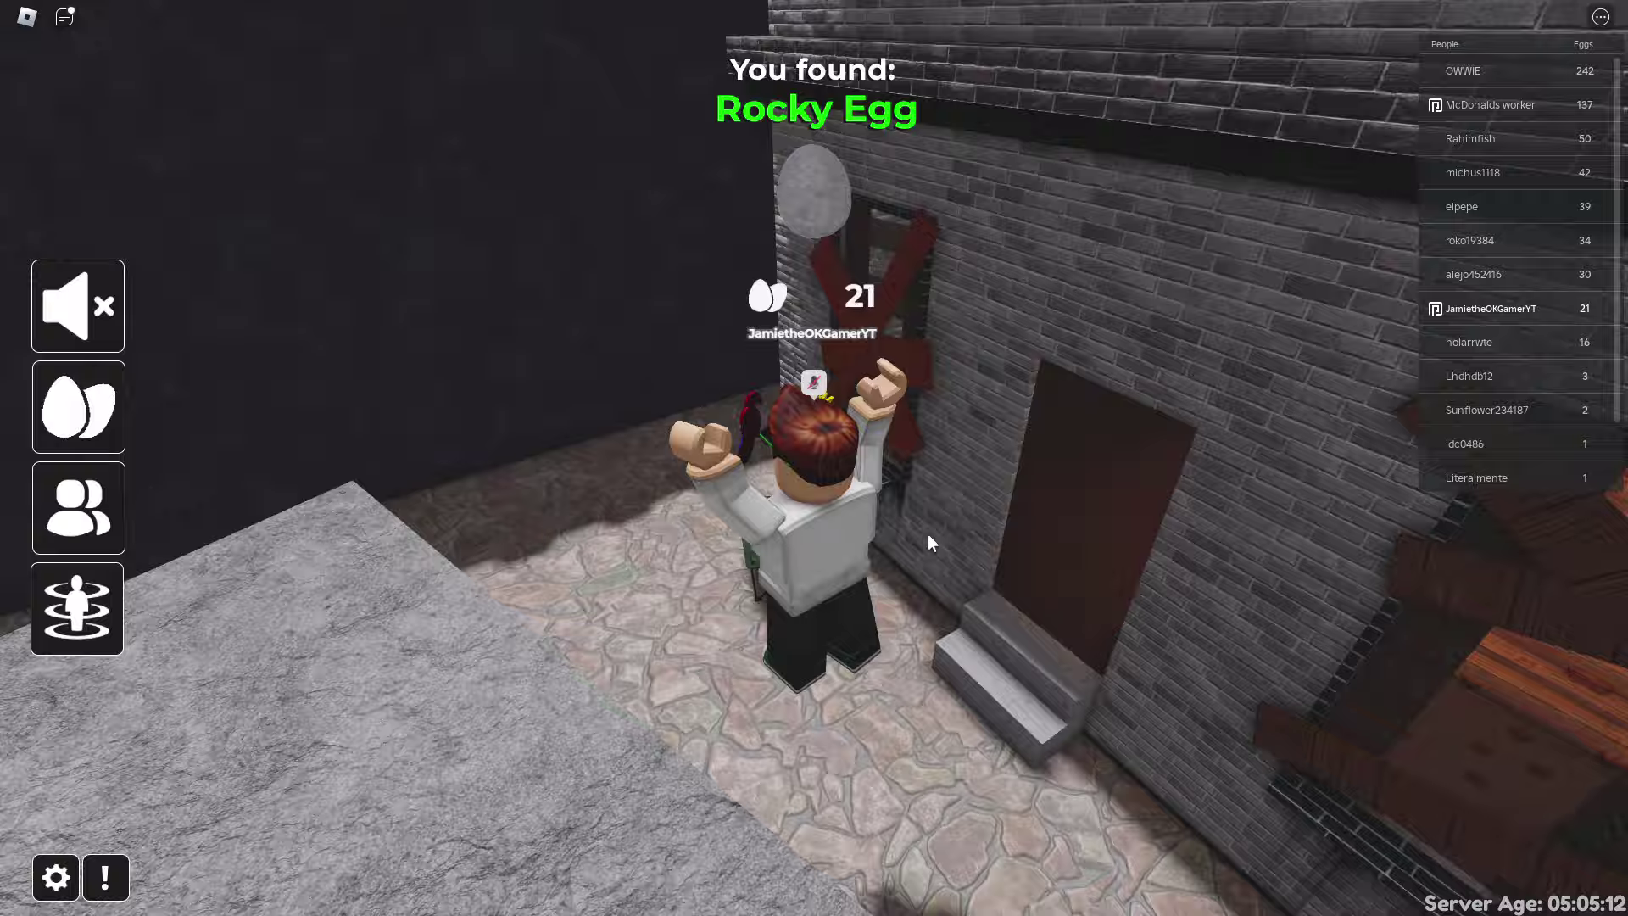
{"action": "key", "text": "Up"}
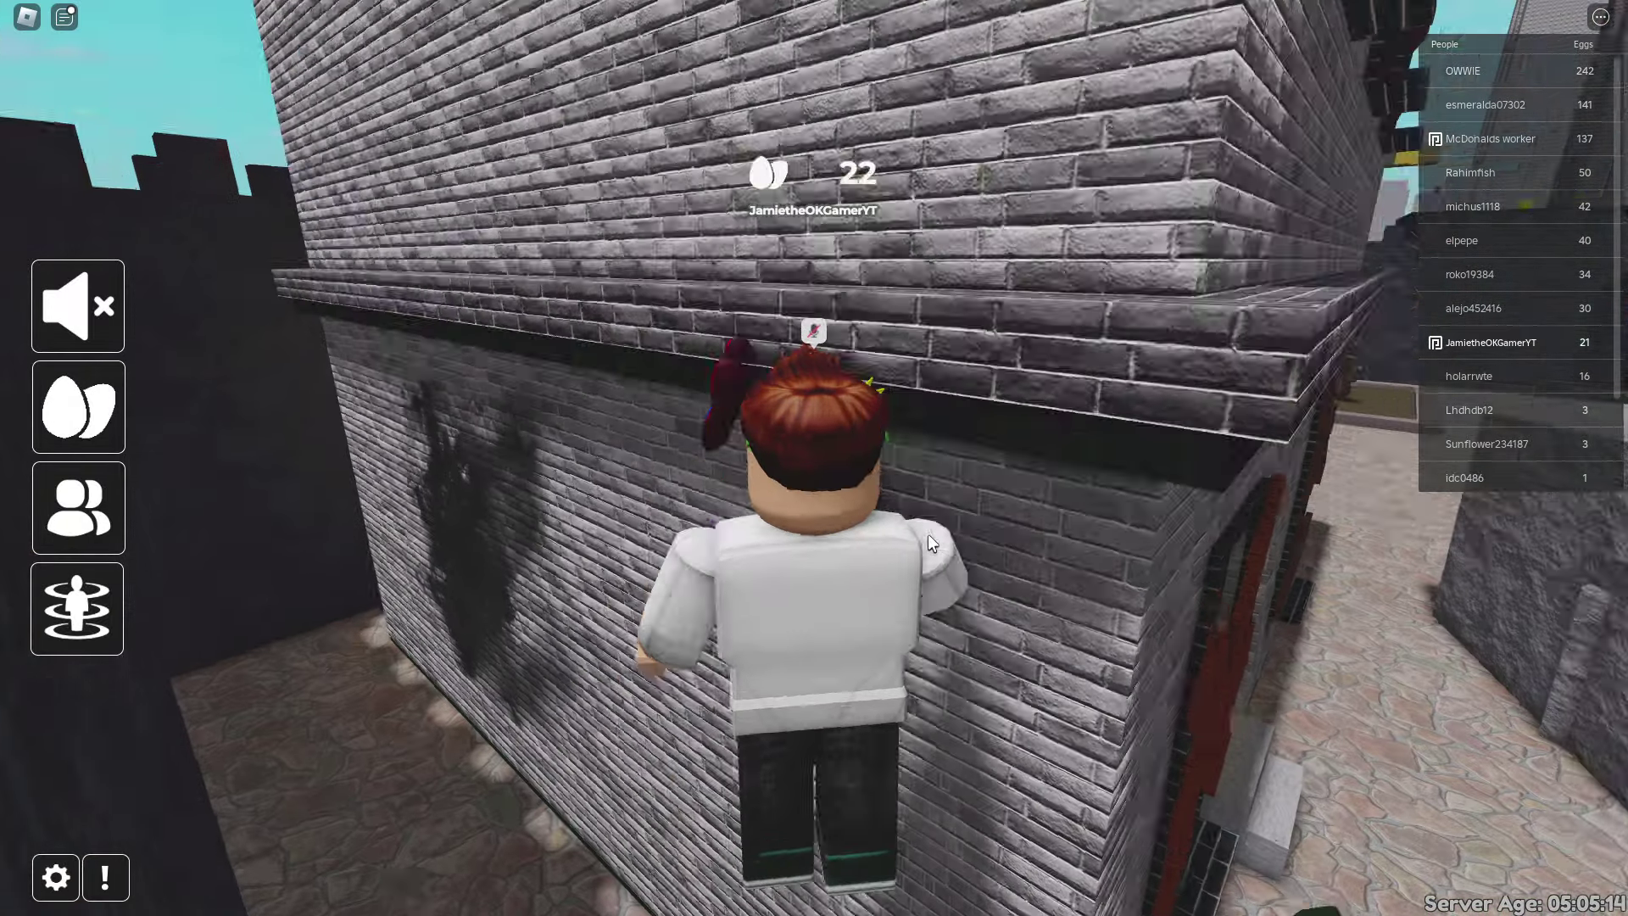
{"action": "key", "text": "Up"}
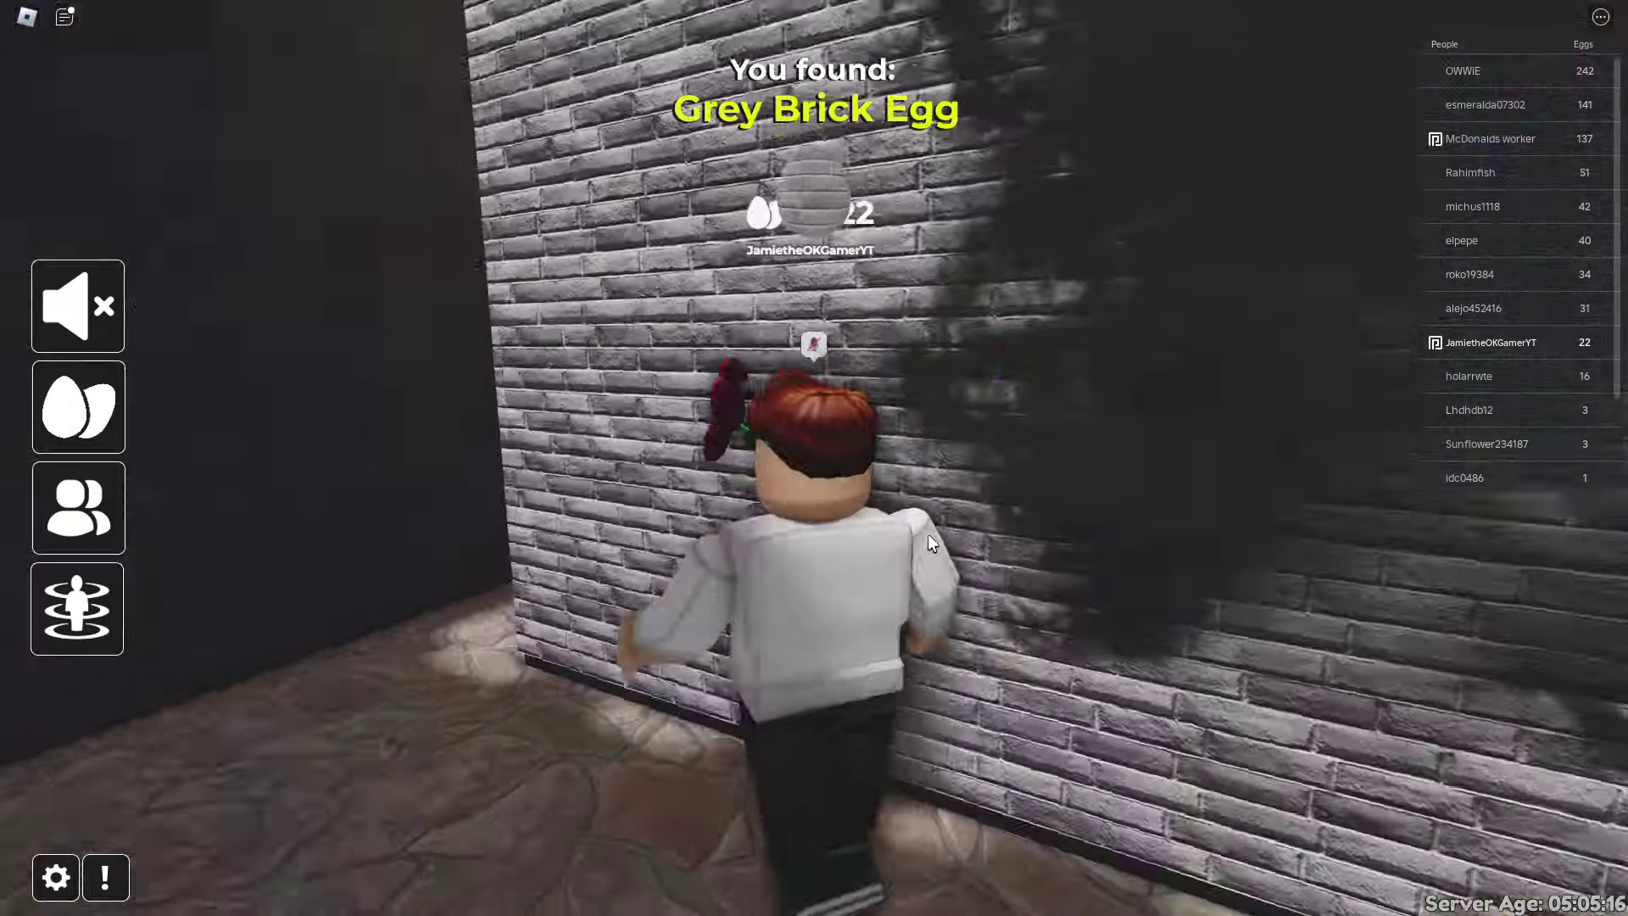
{"action": "key", "text": "Up"}
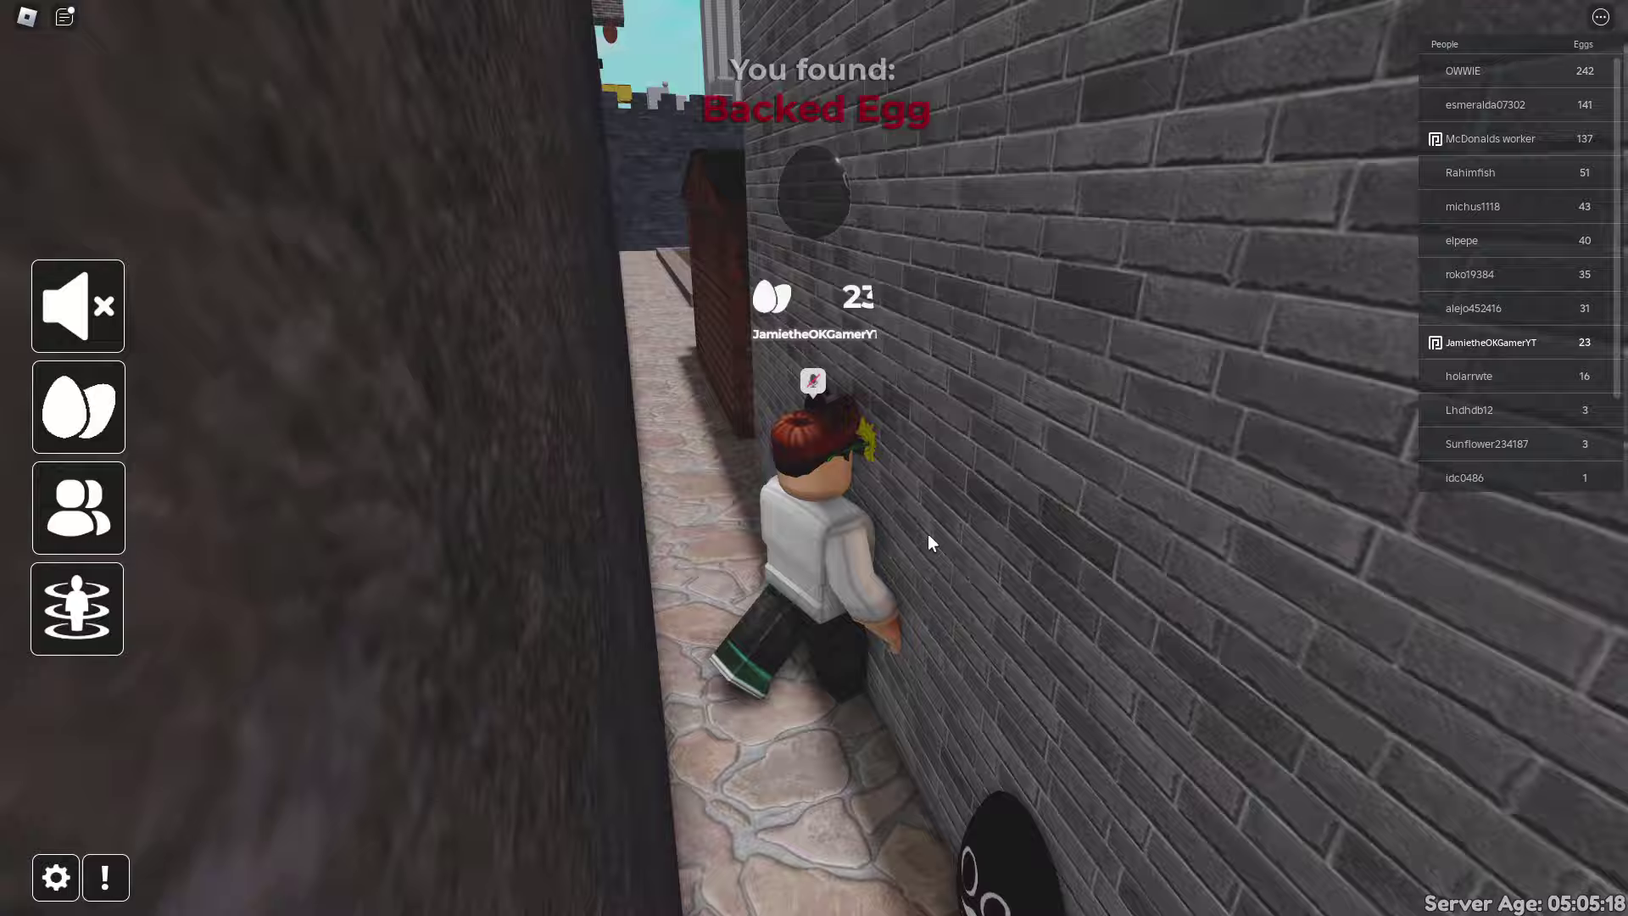
{"action": "key", "text": "Up"}
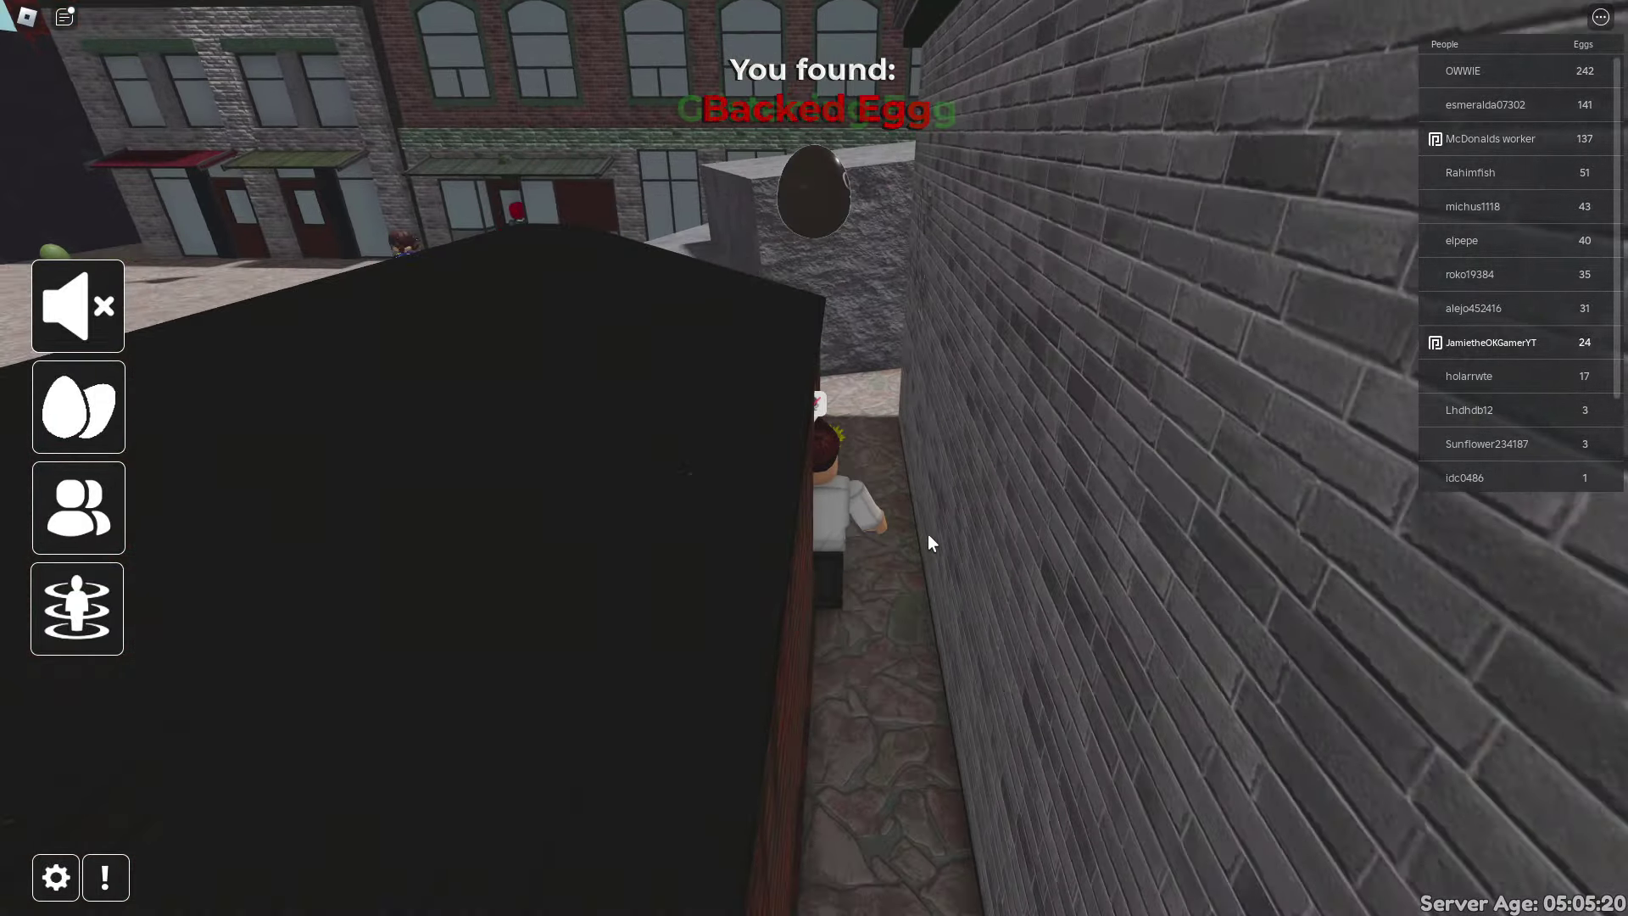
{"action": "key", "text": "Up"}
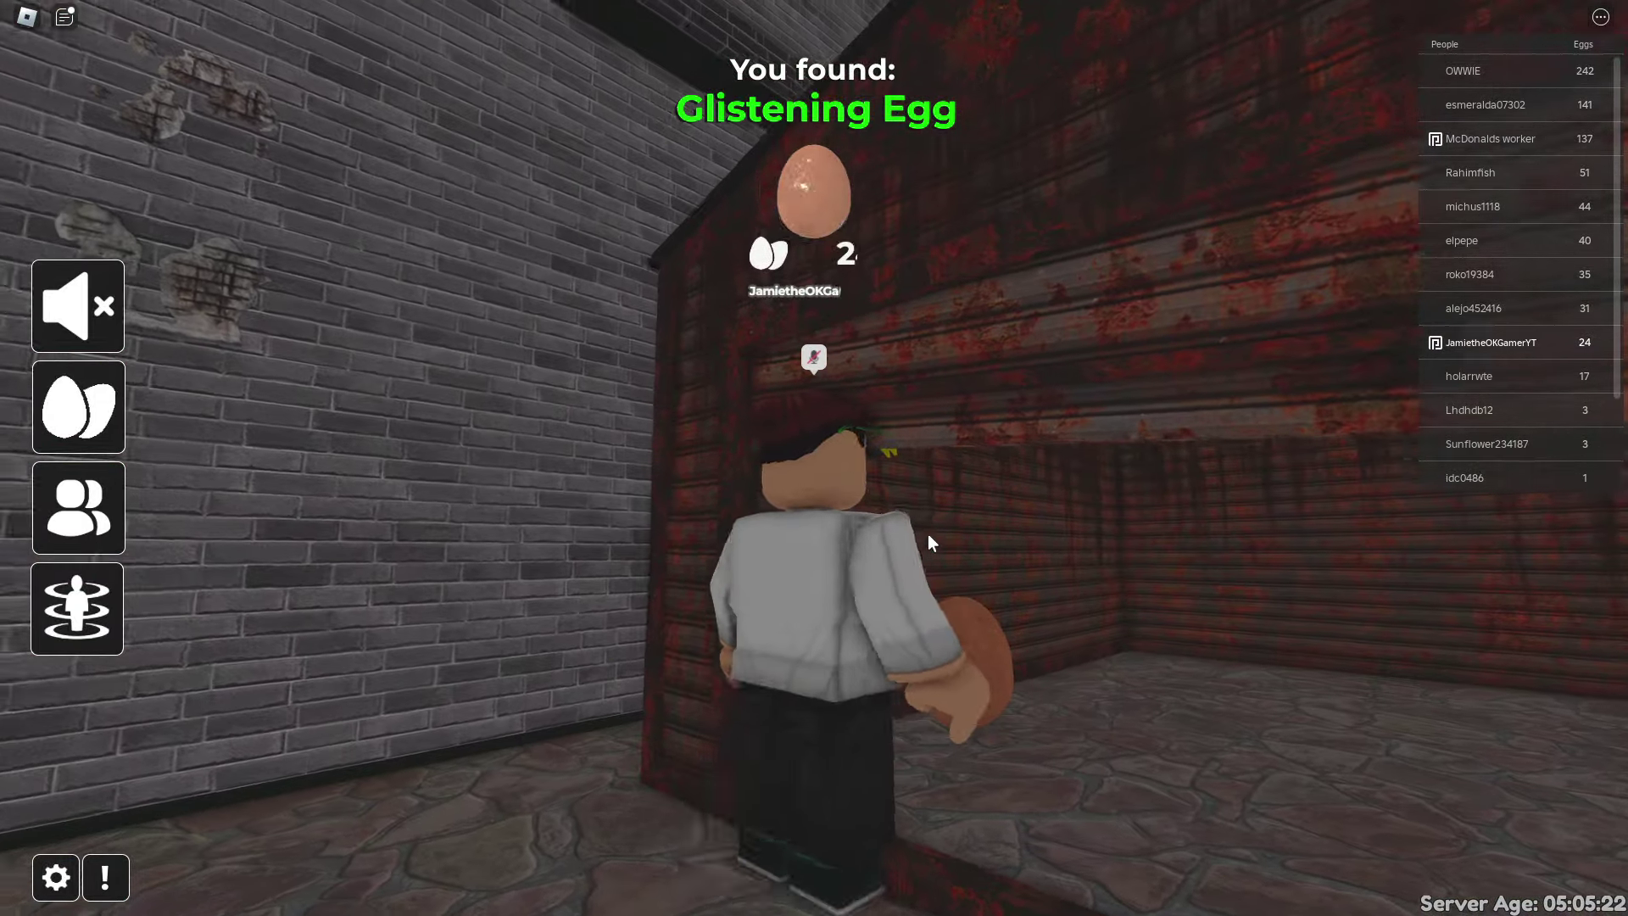
Grab the Wanwood Egg on the candle shelf and climb to the landing.
{"action": "key", "text": "Up"}
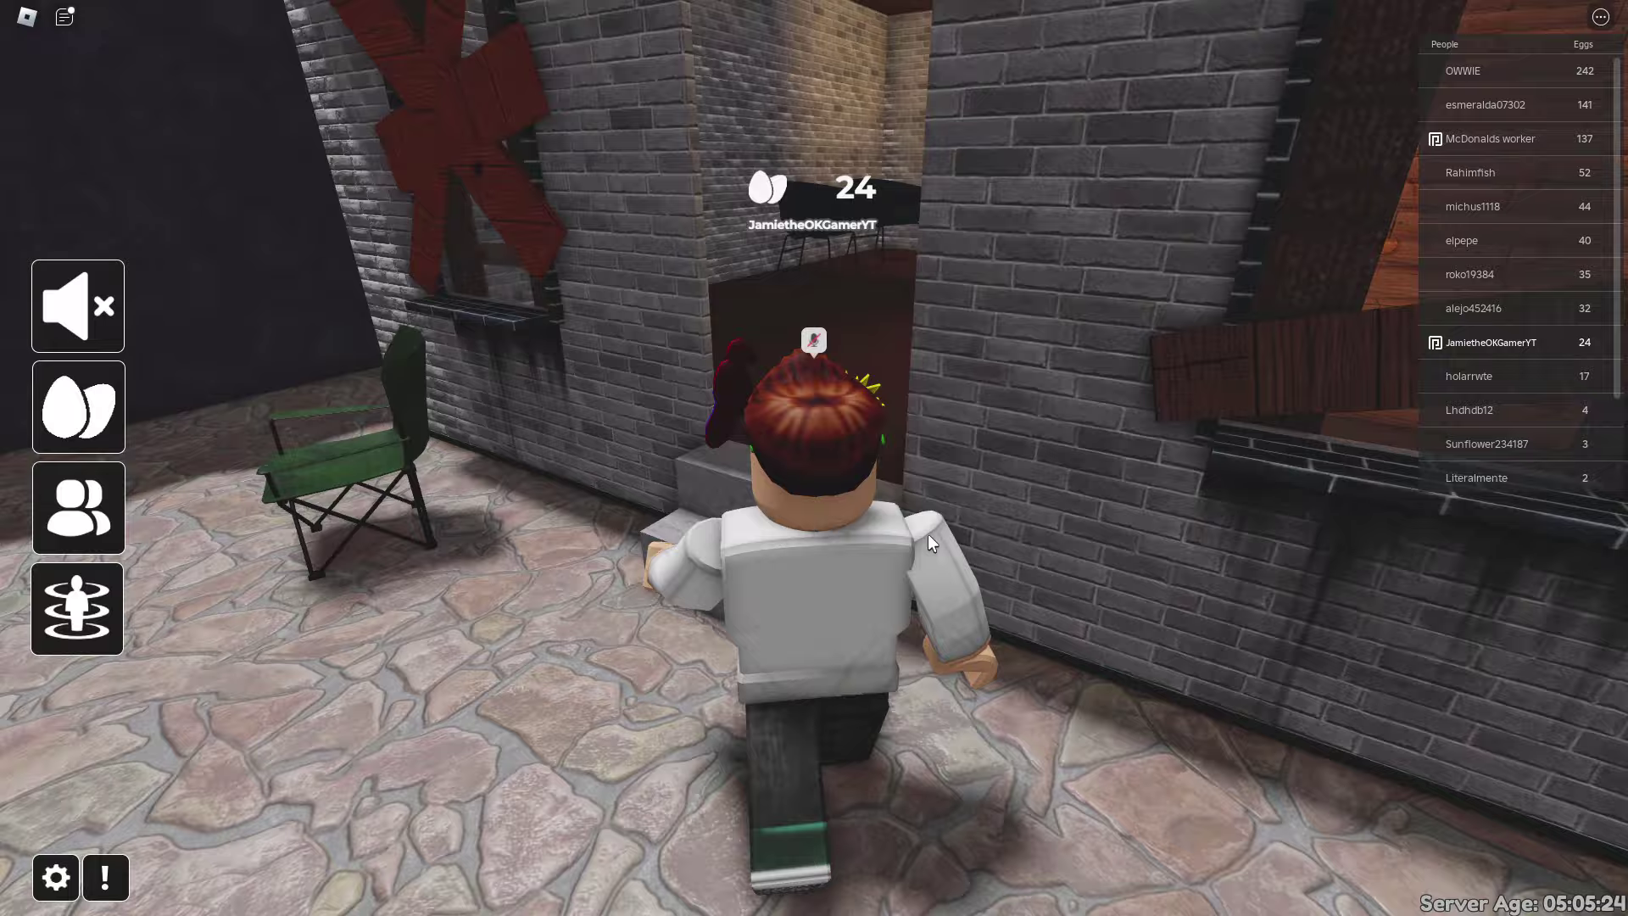
{"action": "key", "text": "w"}
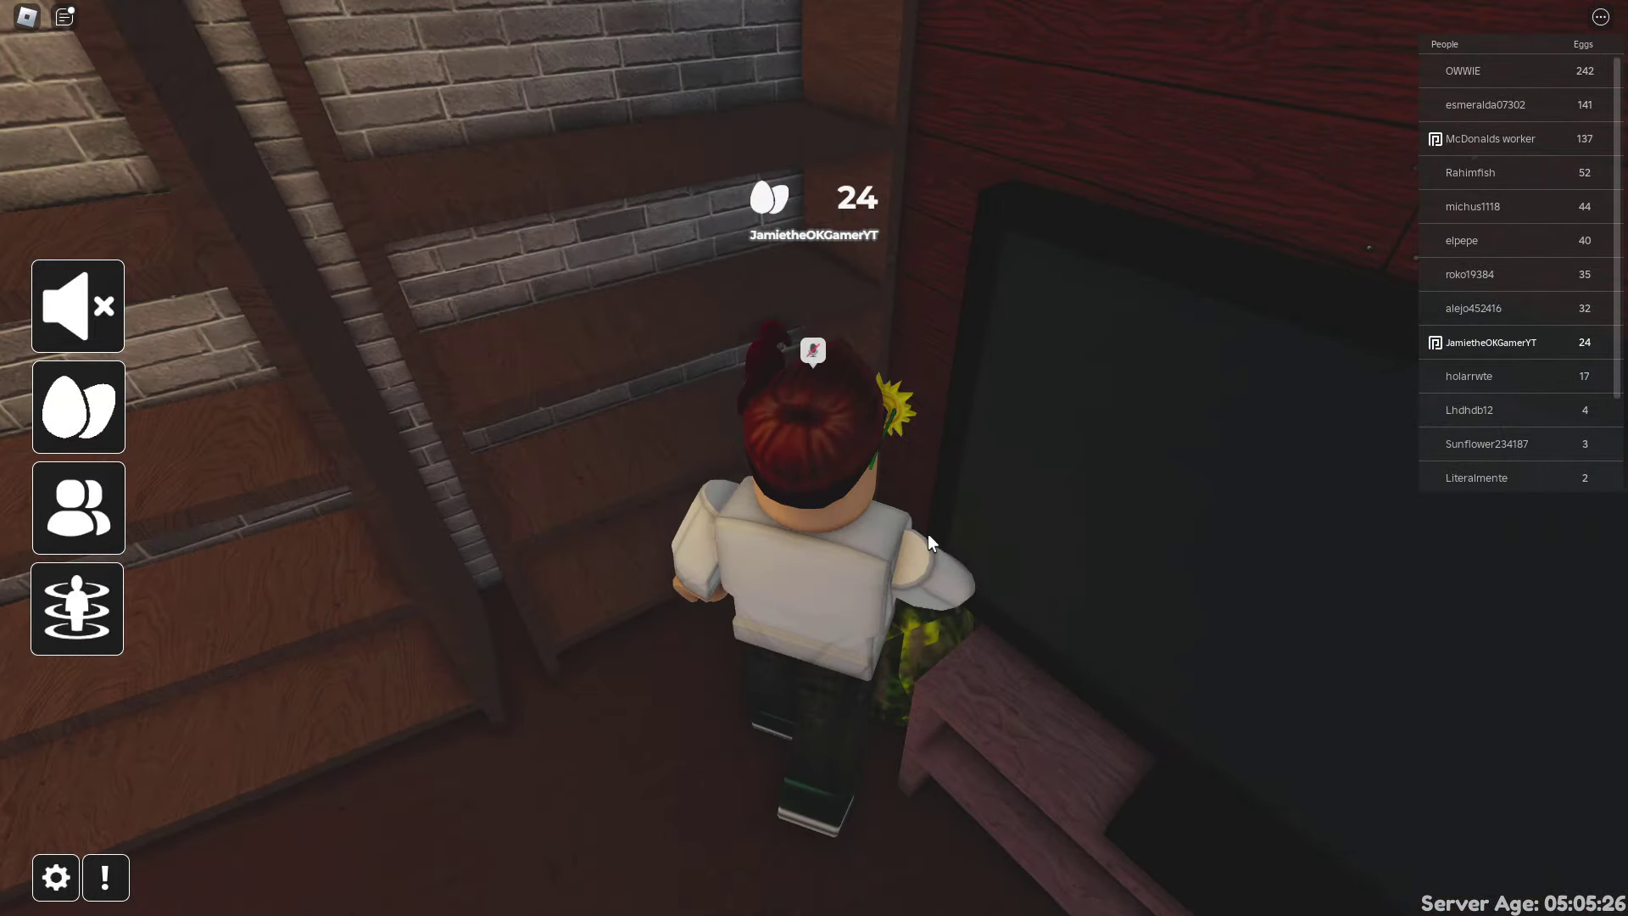
{"action": "key", "text": "w"}
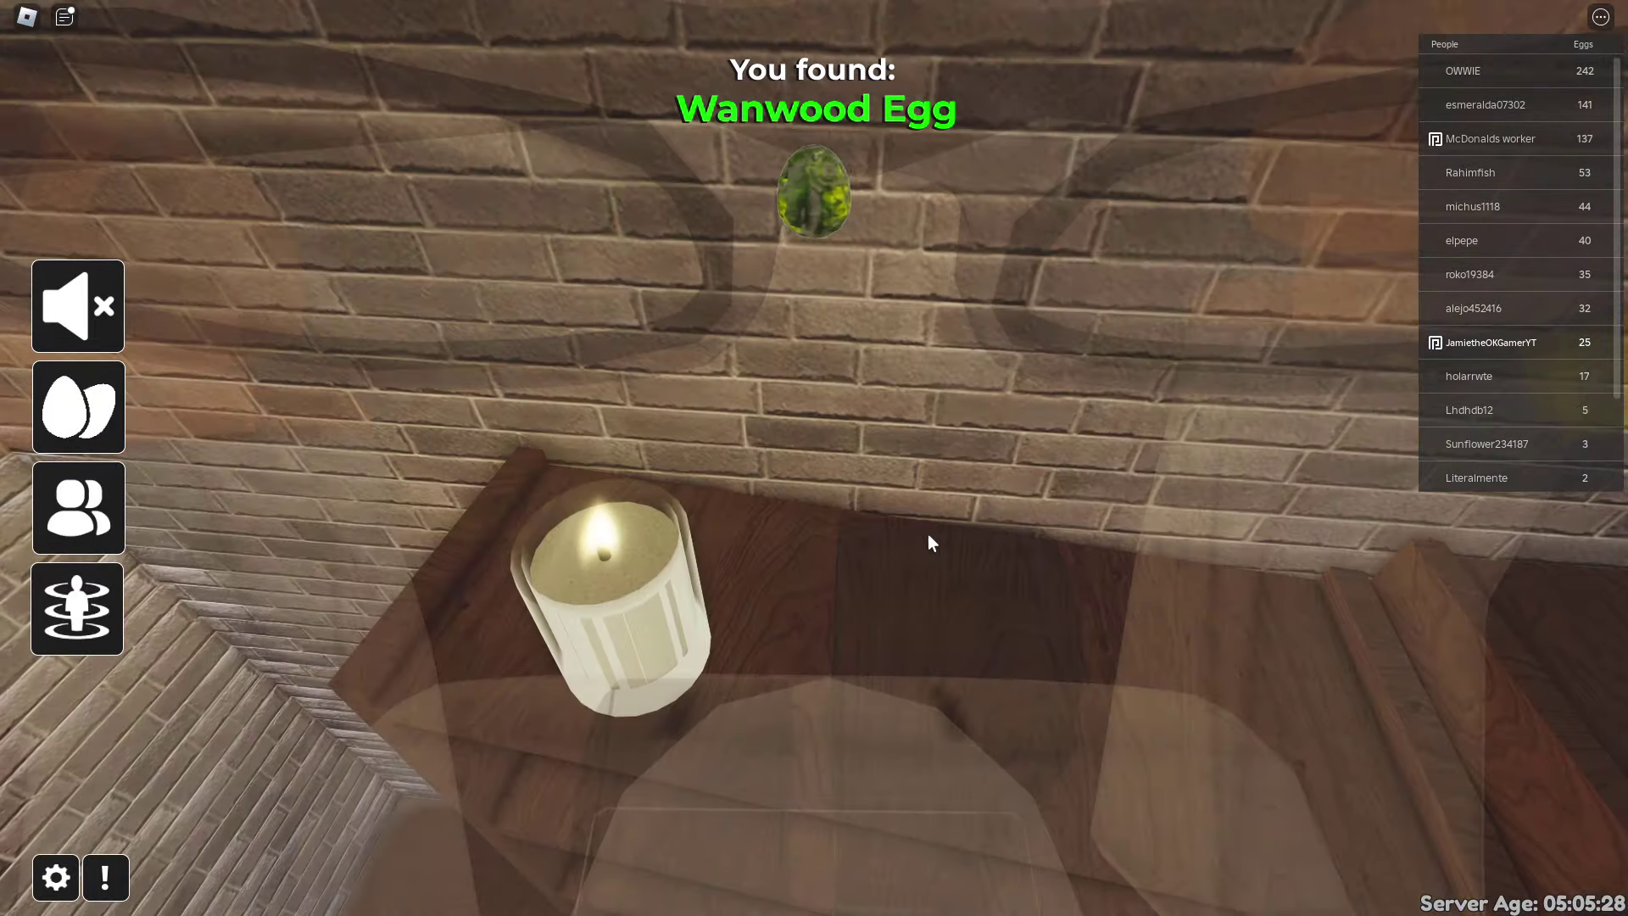
{"action": "key", "text": "s"}
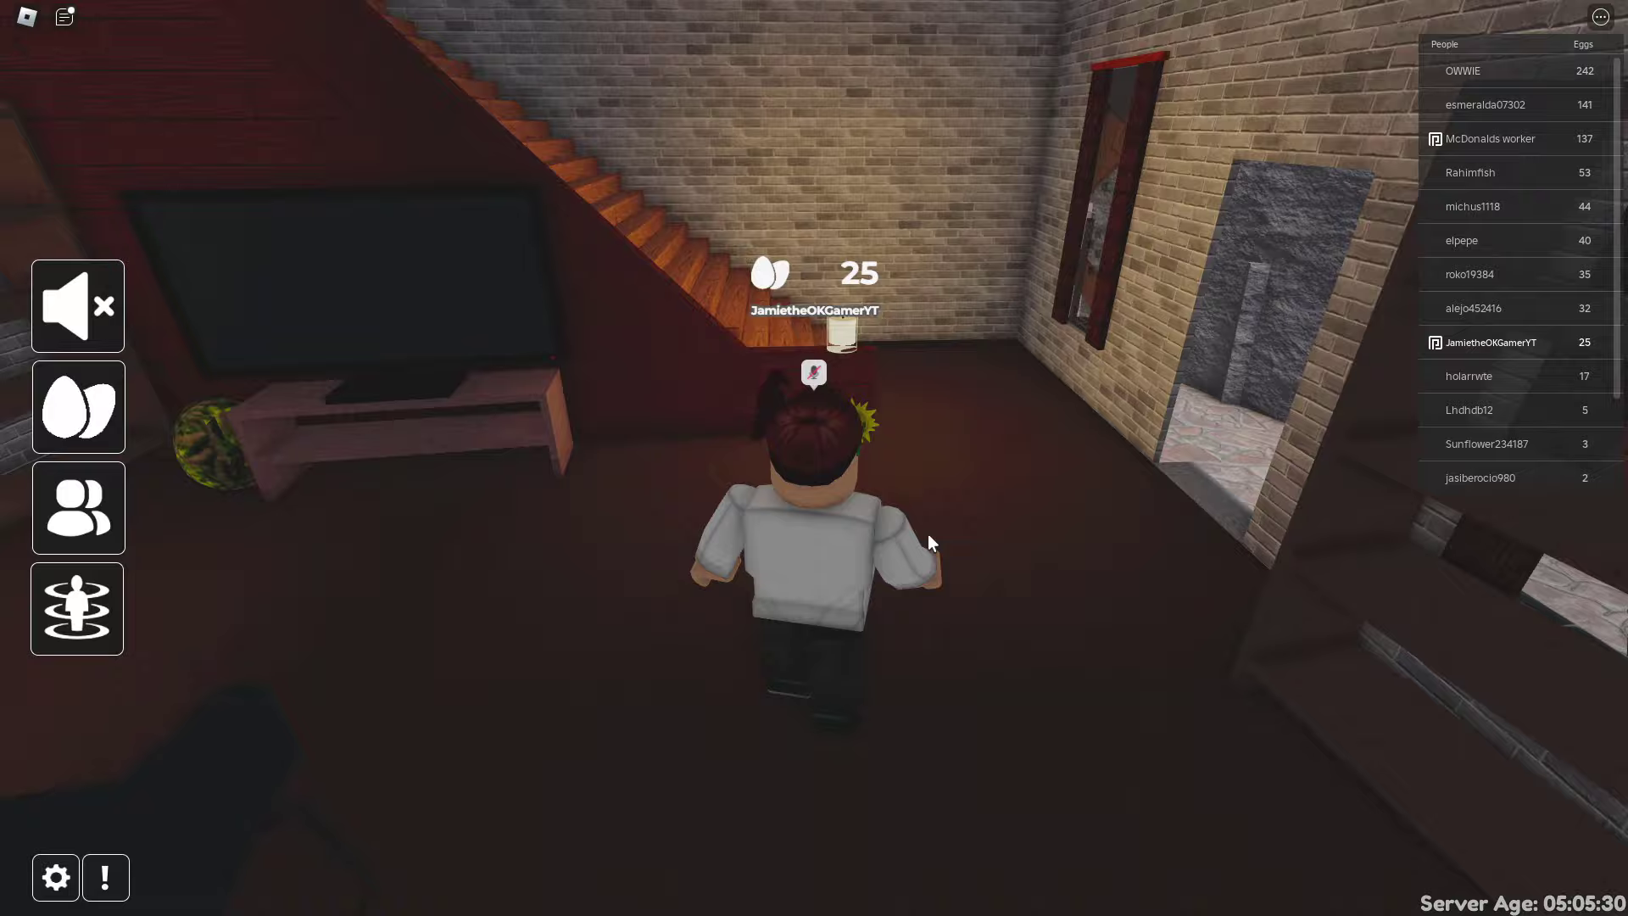
{"action": "key", "text": "w"}
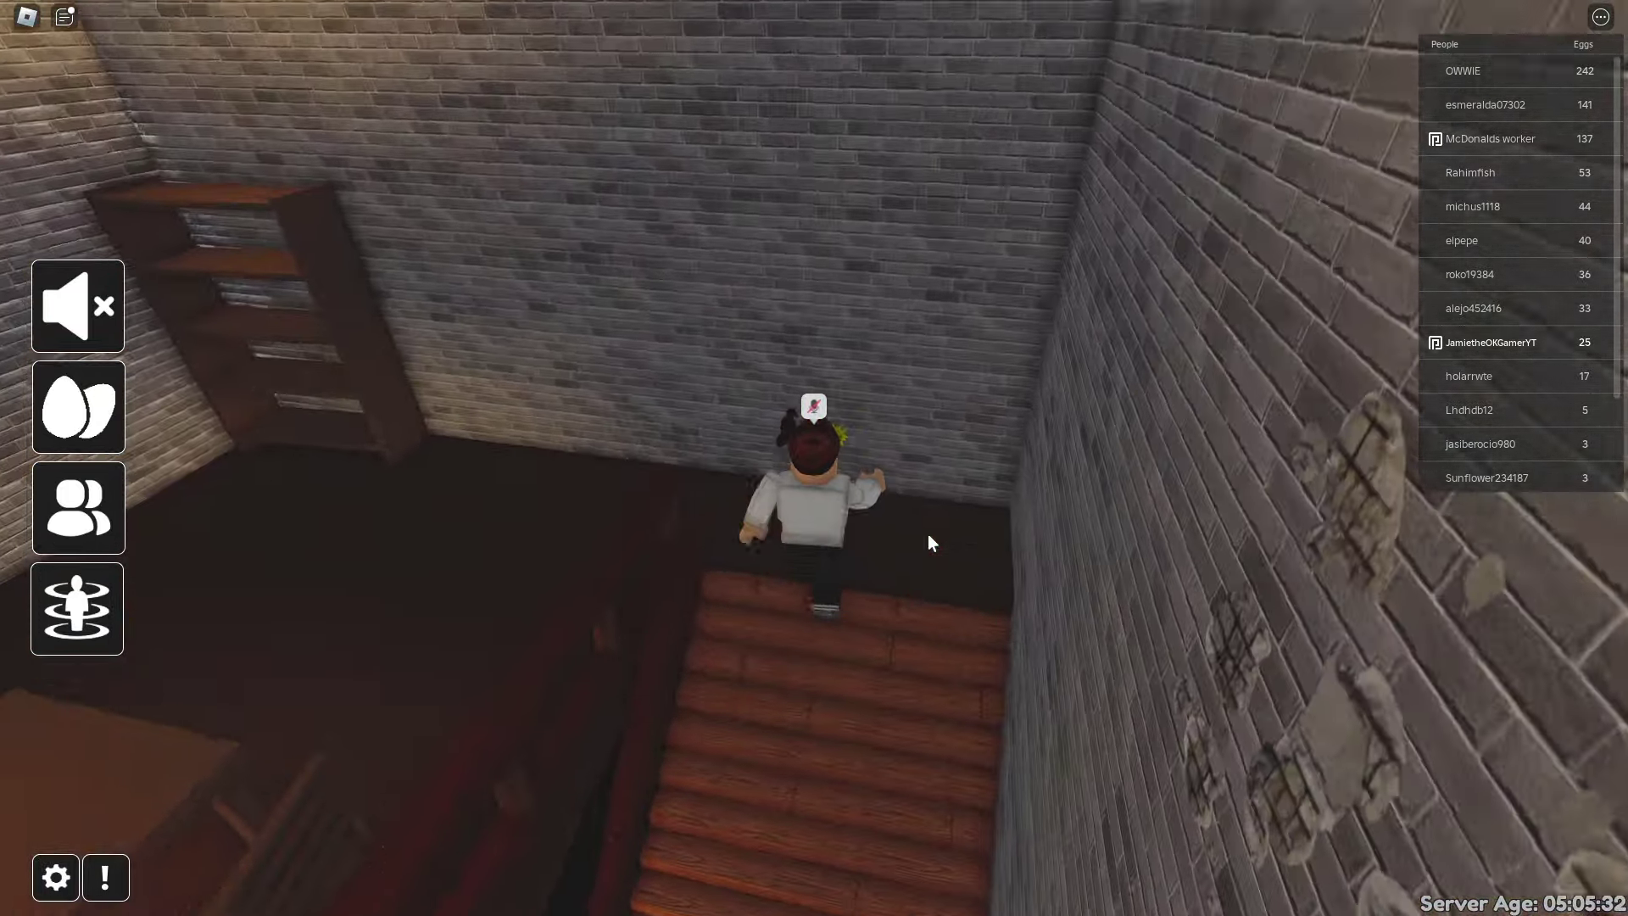
Jump onto the table for the Cracked Egg and find the hidden Grape Egg.
{"action": "key", "text": "d"}
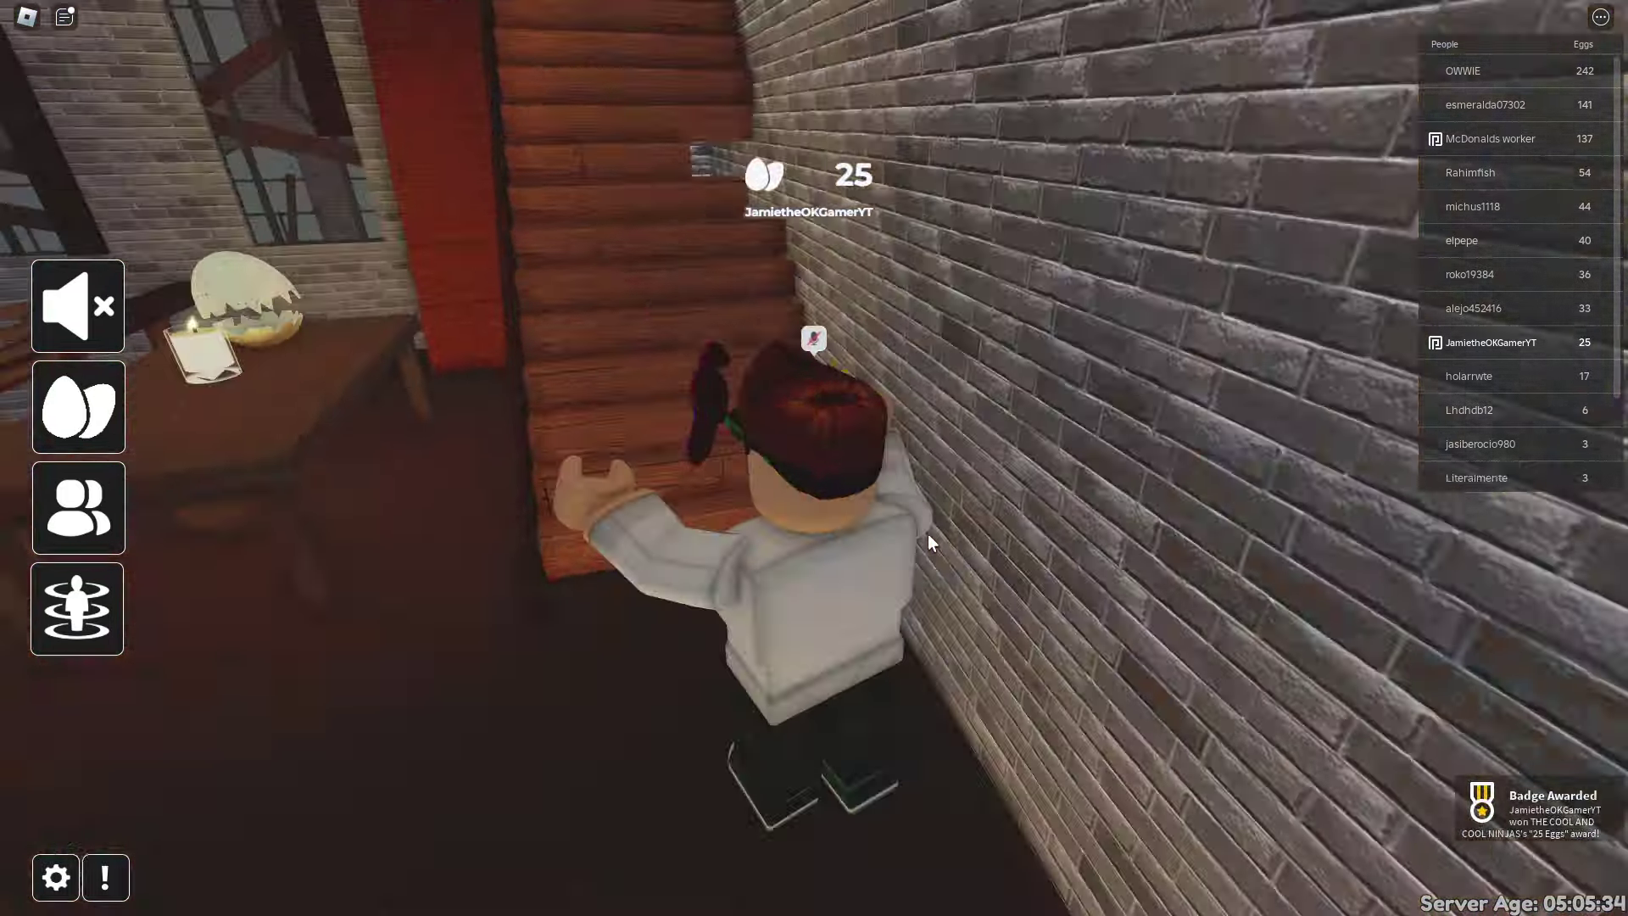
{"action": "key", "text": "a"}
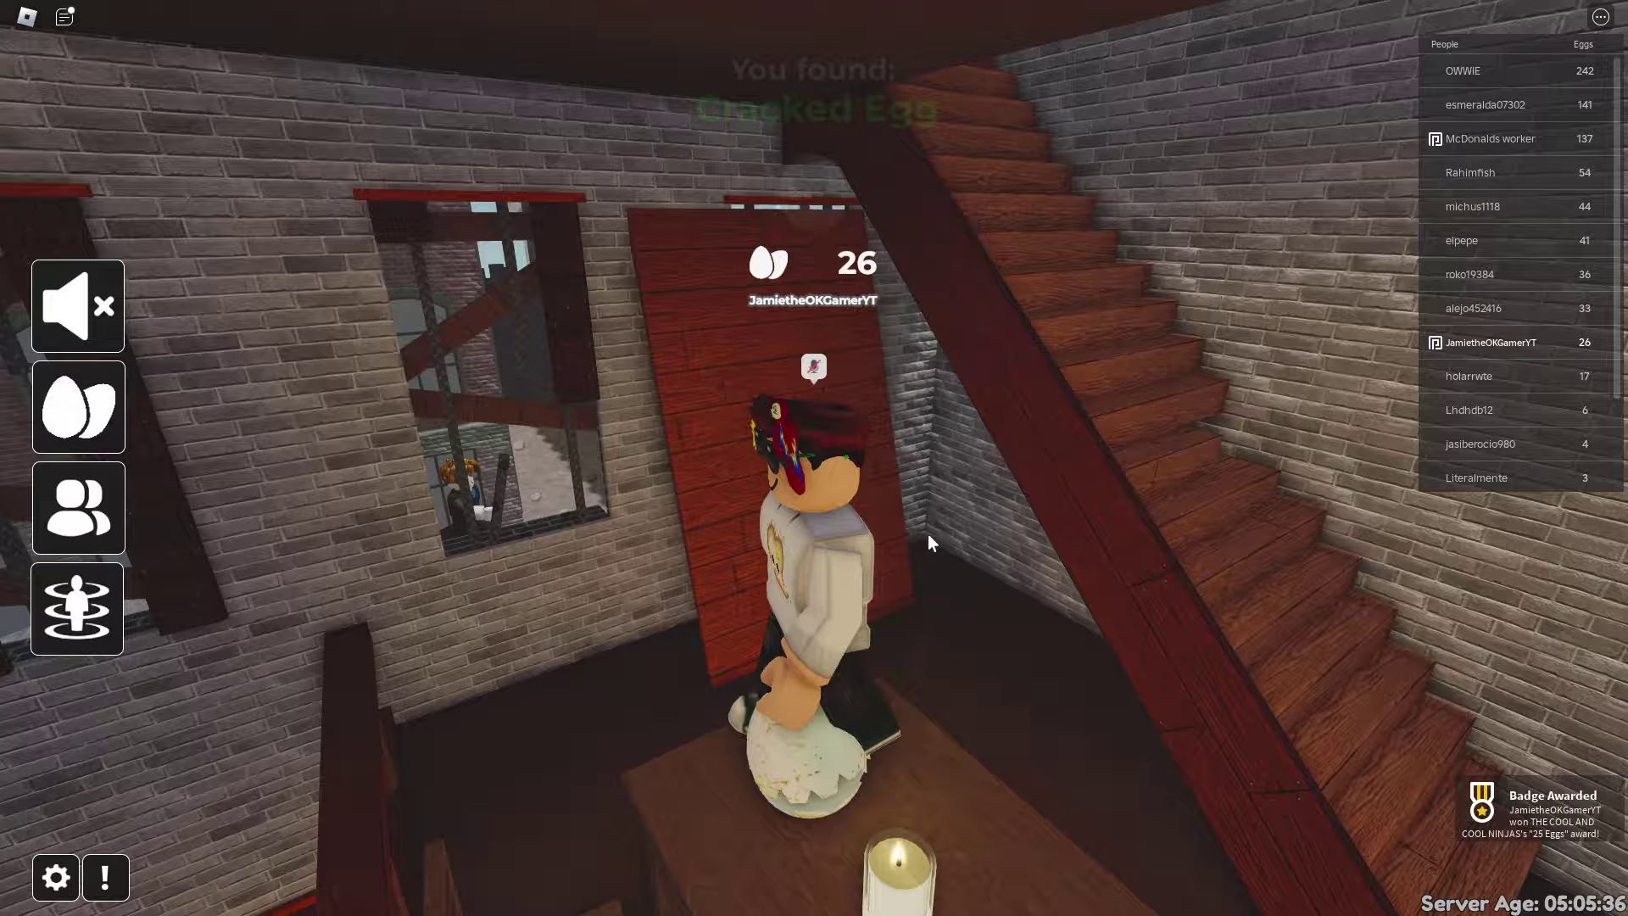
{"action": "key", "text": "a"}
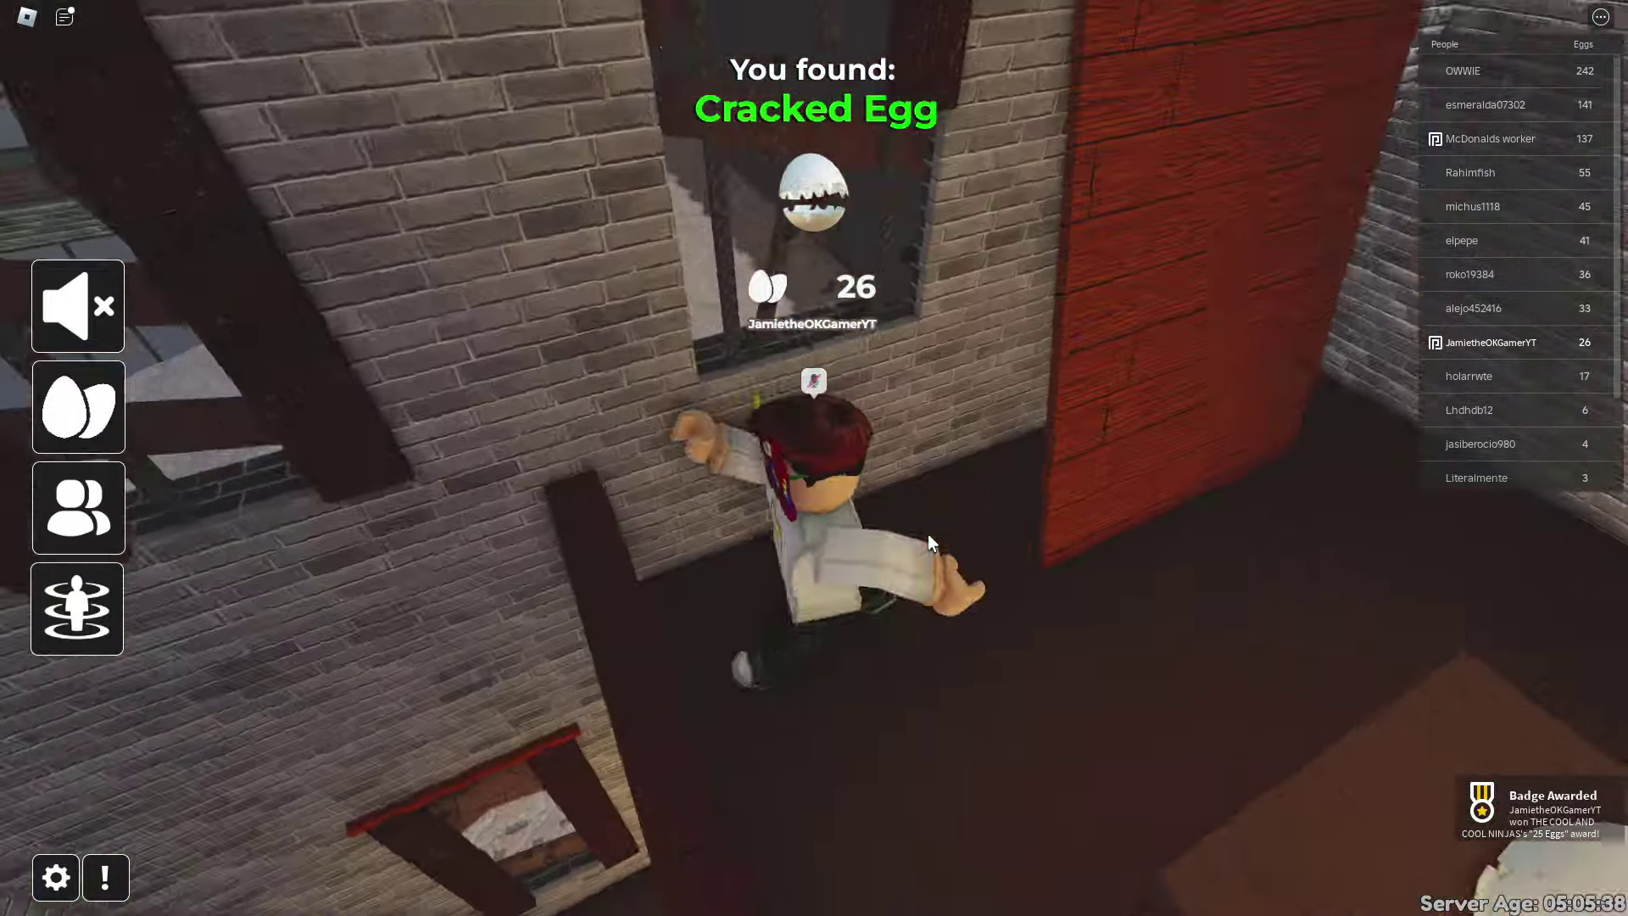
{"action": "key", "text": "w"}
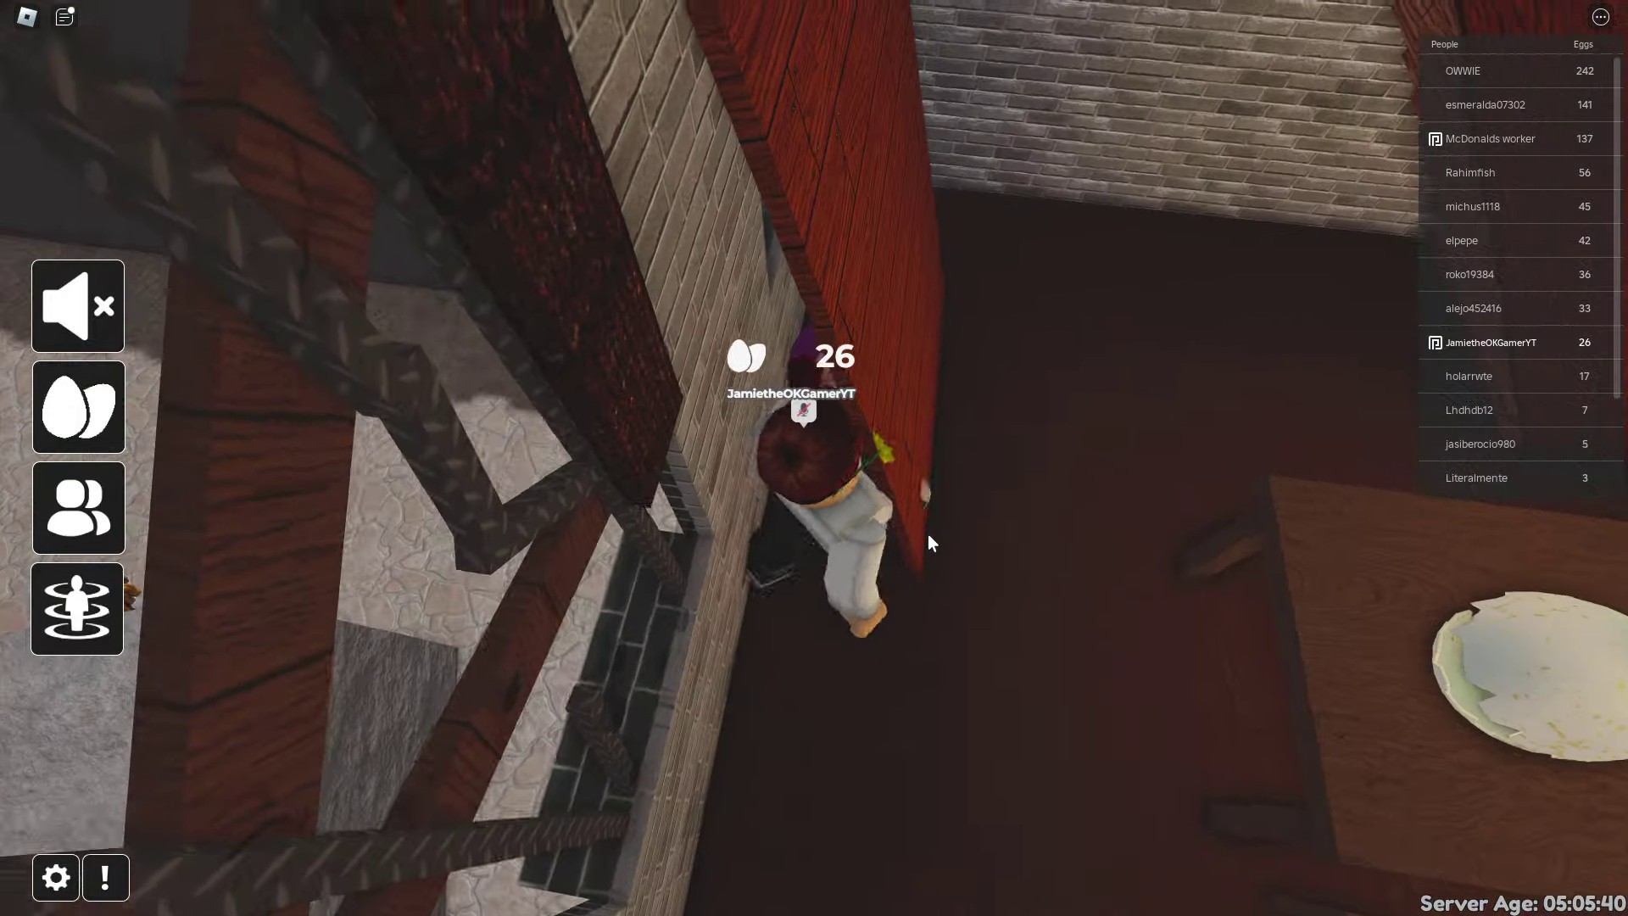
{"action": "key", "text": "w"}
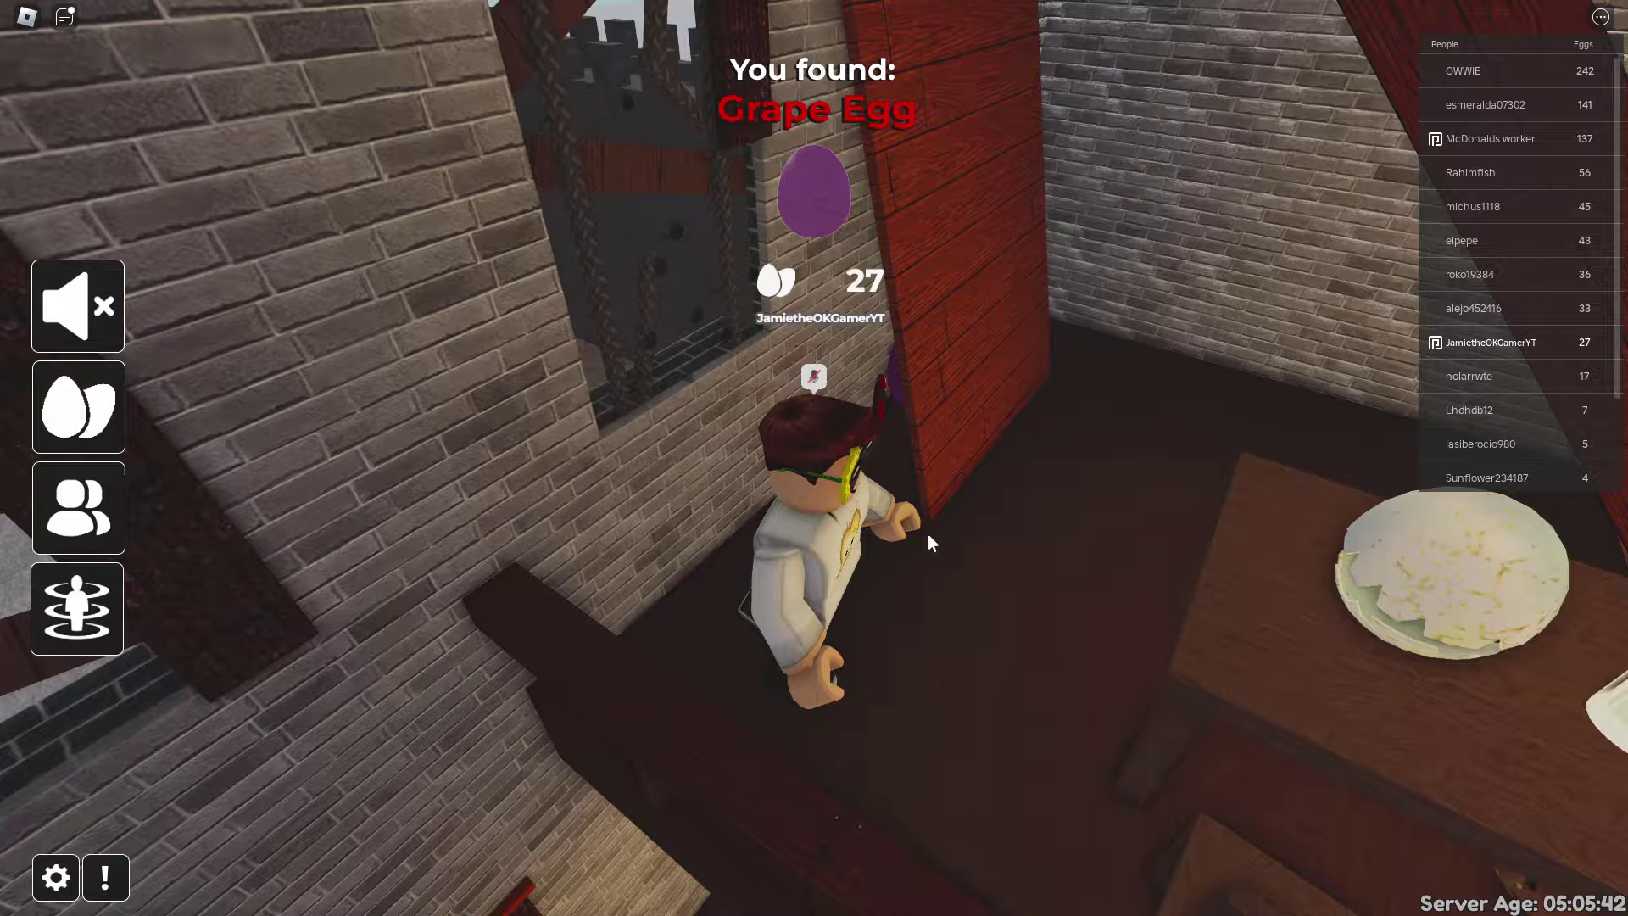
Climb the staircase to the upper landing and hop onto the candle table.
{"action": "key", "text": "s"}
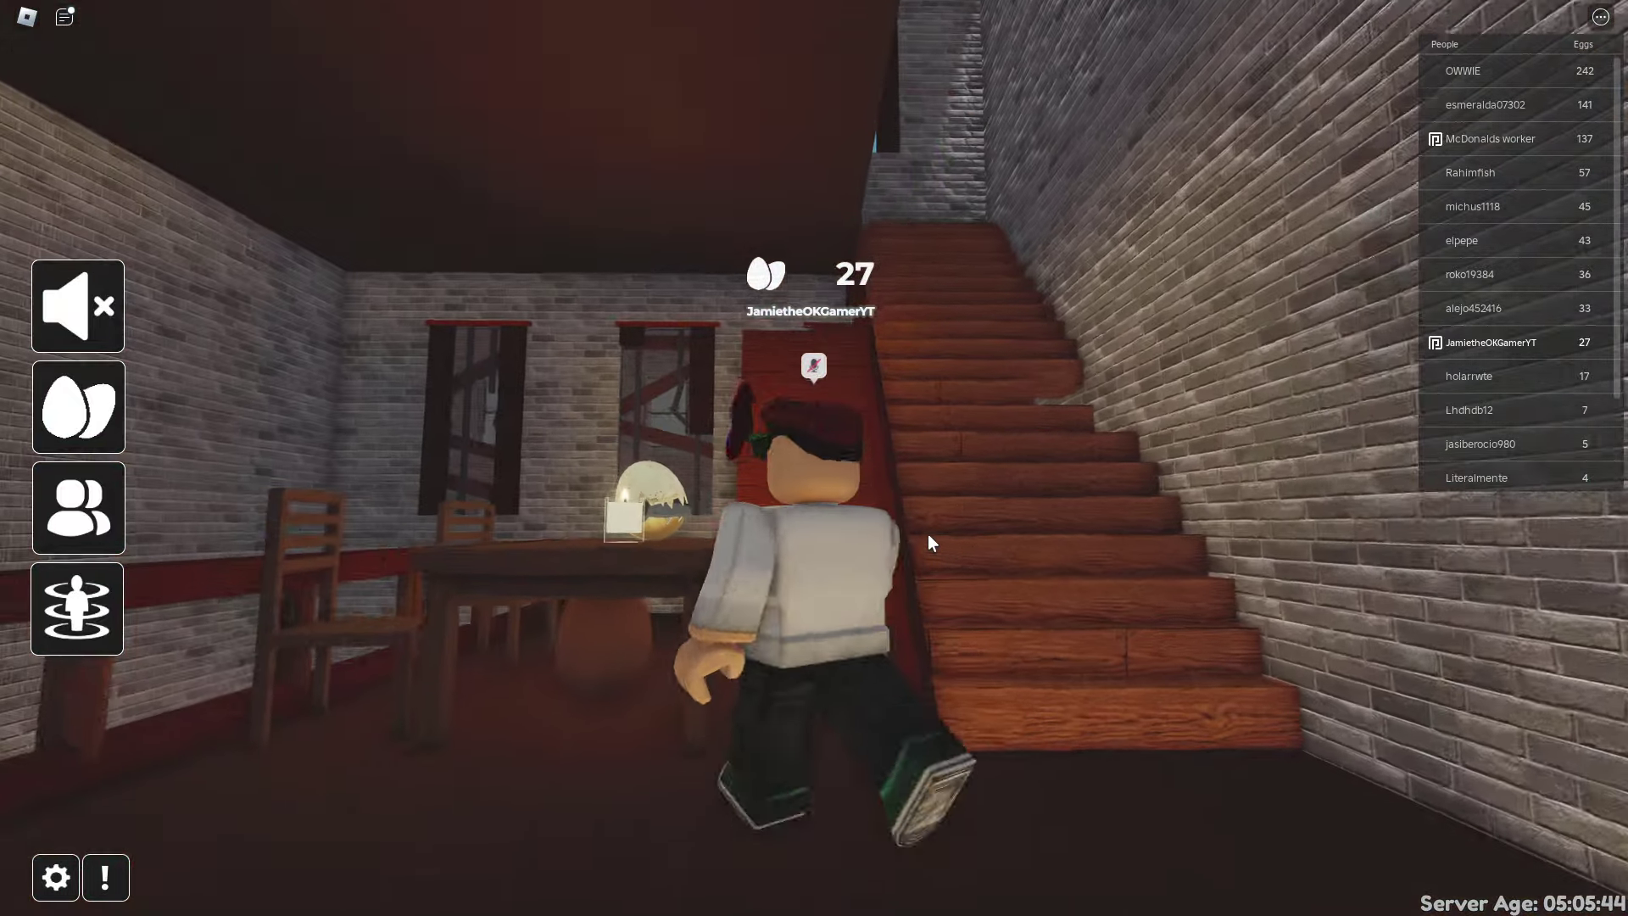
{"action": "key", "text": "w"}
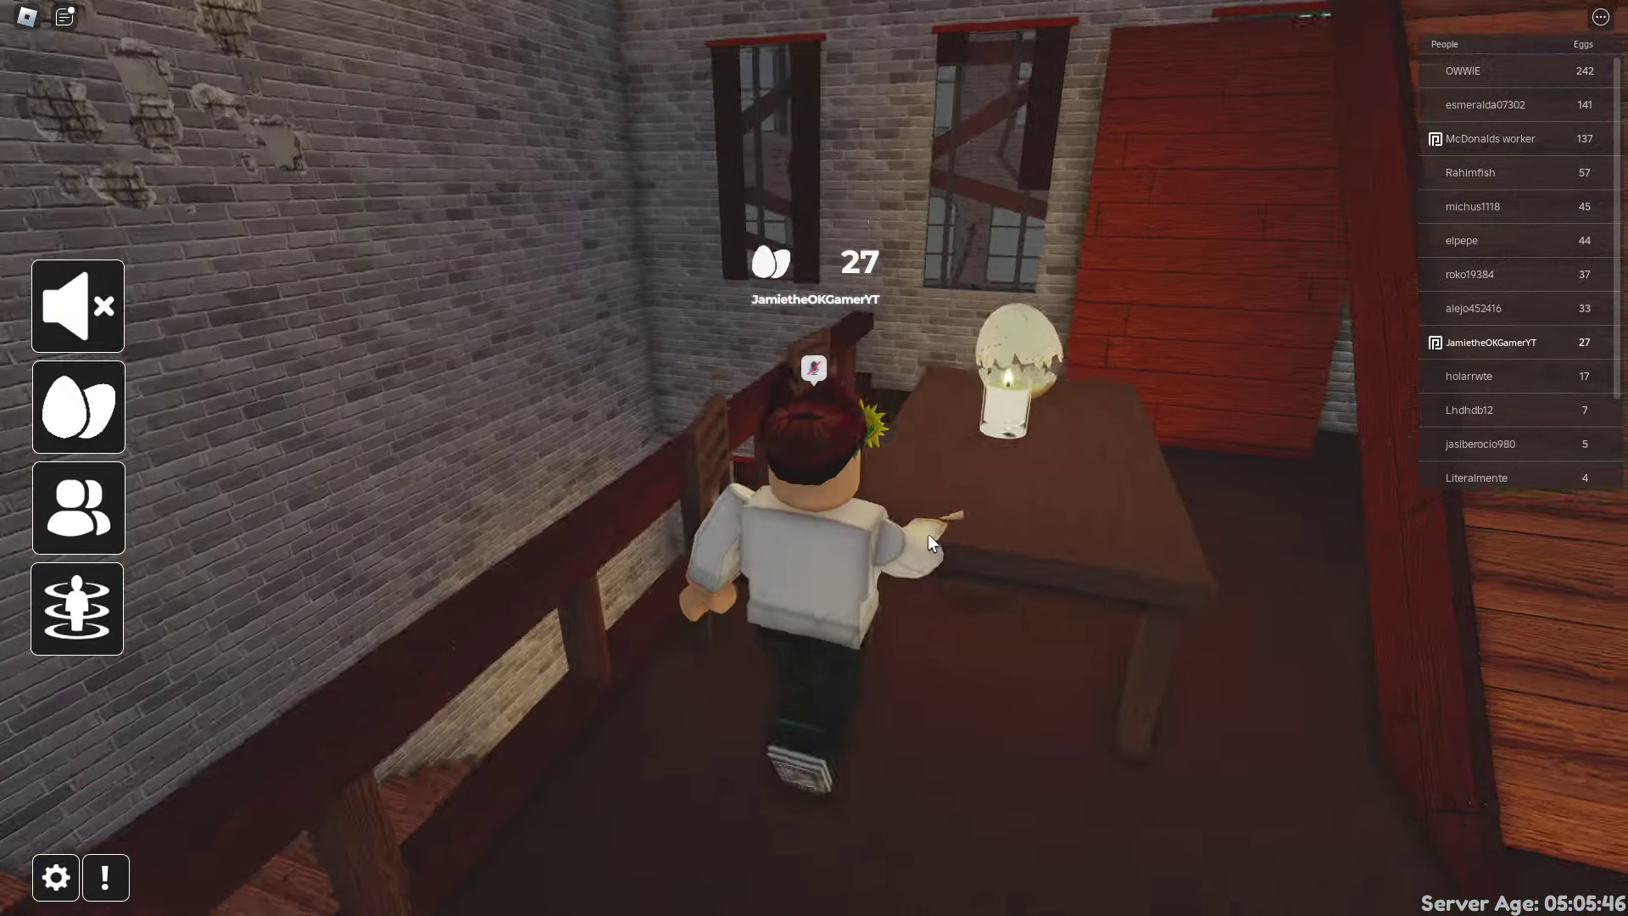
{"action": "key", "text": "w"}
{"action": "key", "text": "space"}
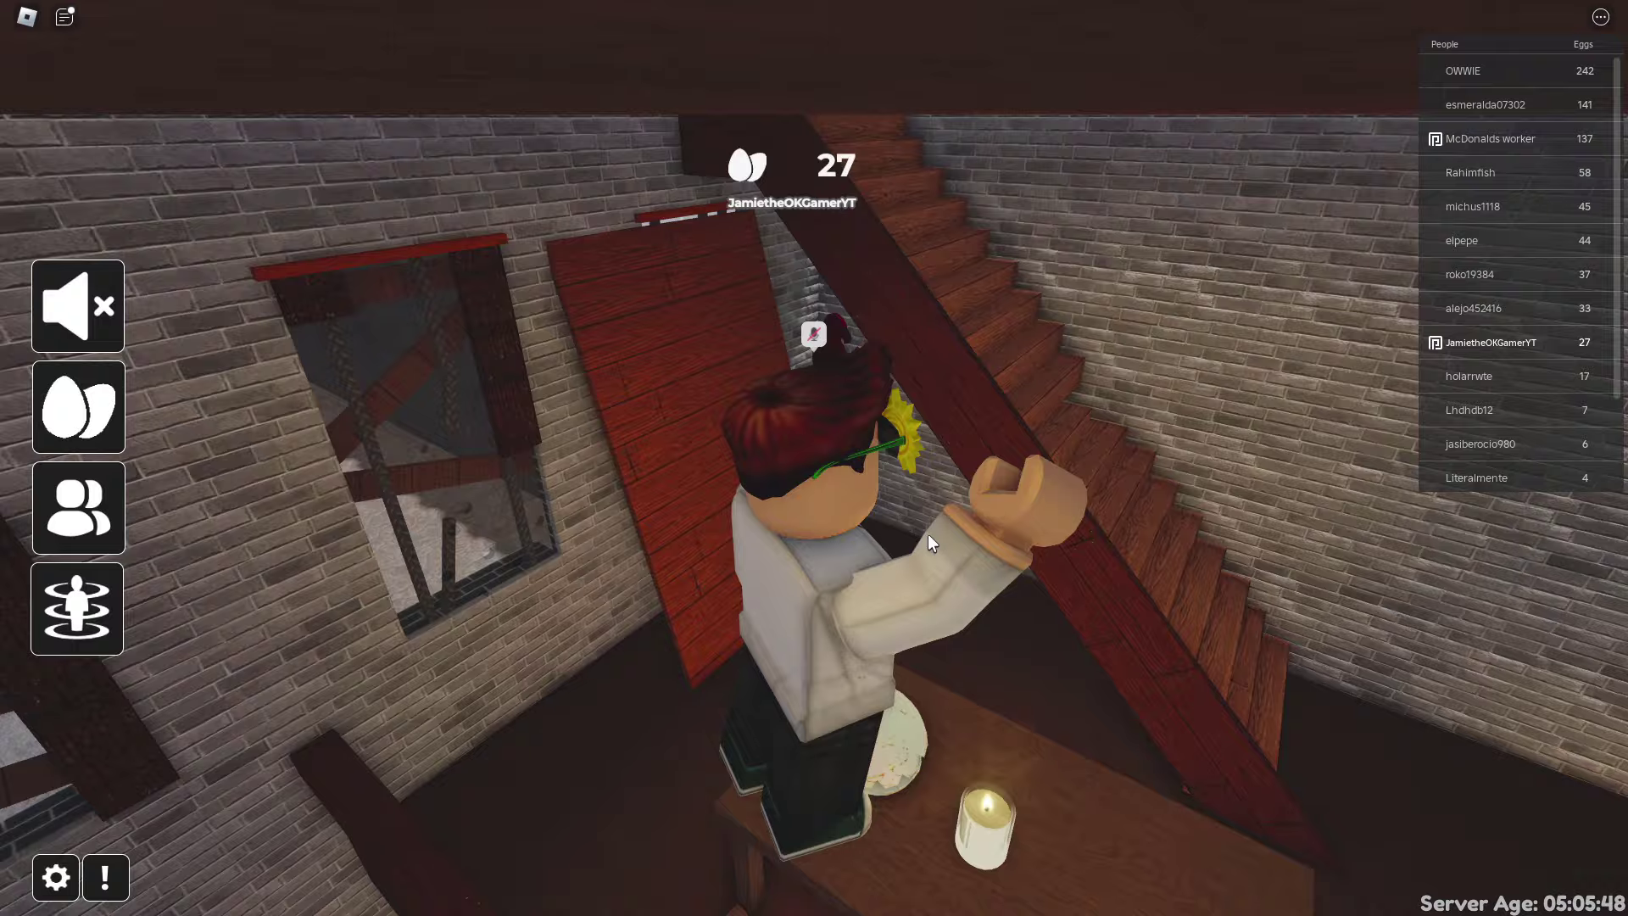
{"action": "key", "text": "w"}
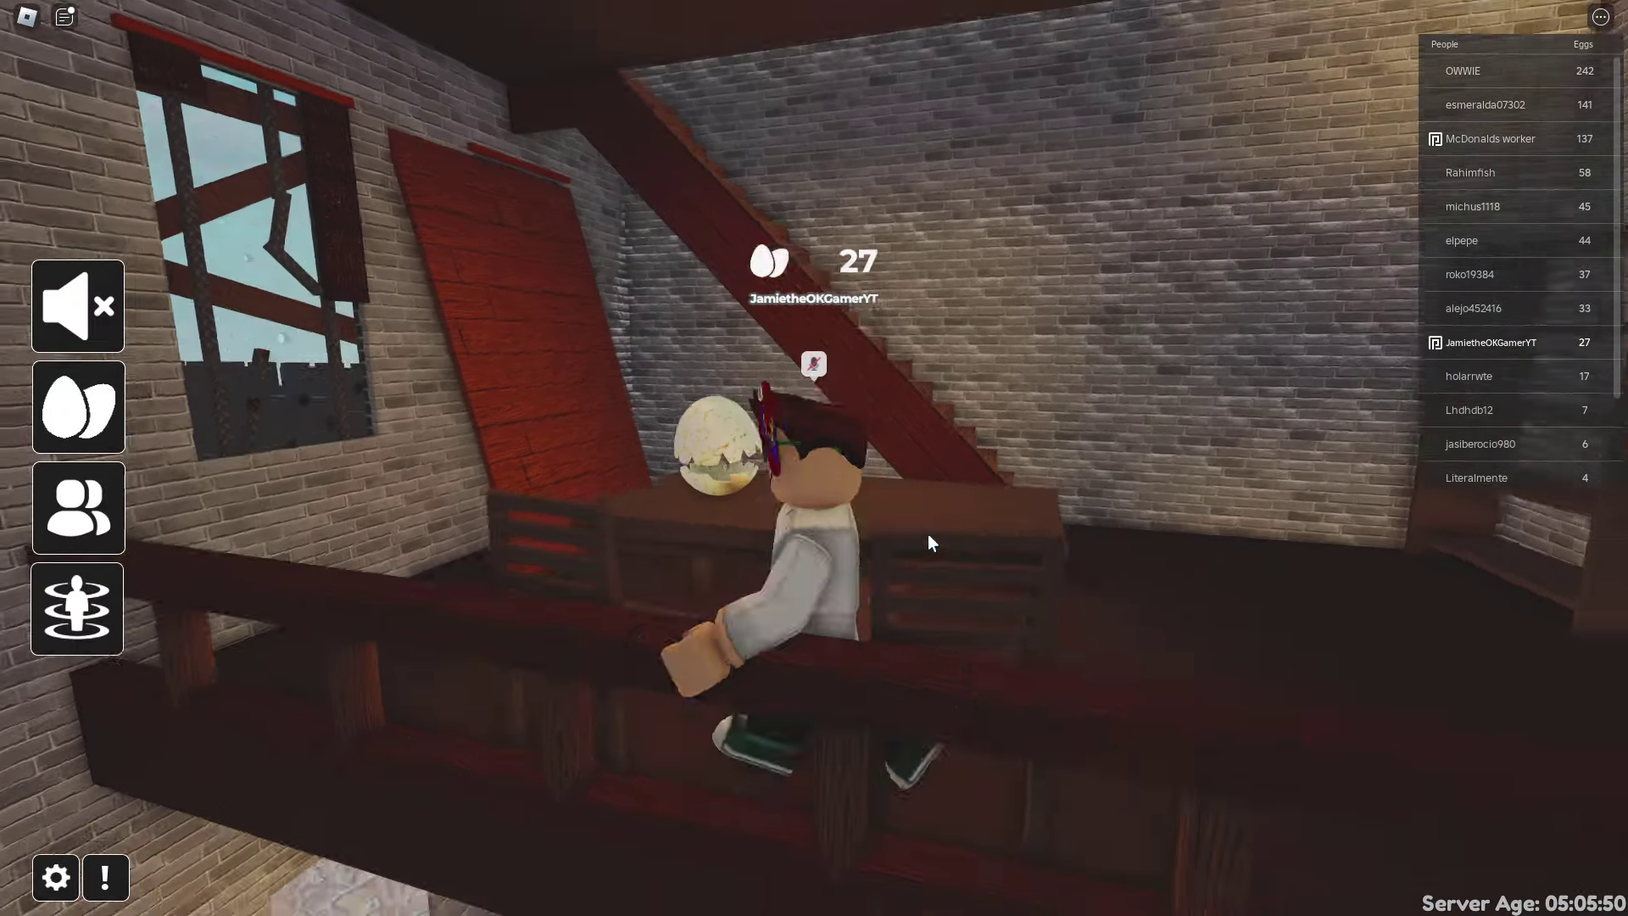
{"action": "key", "text": "w"}
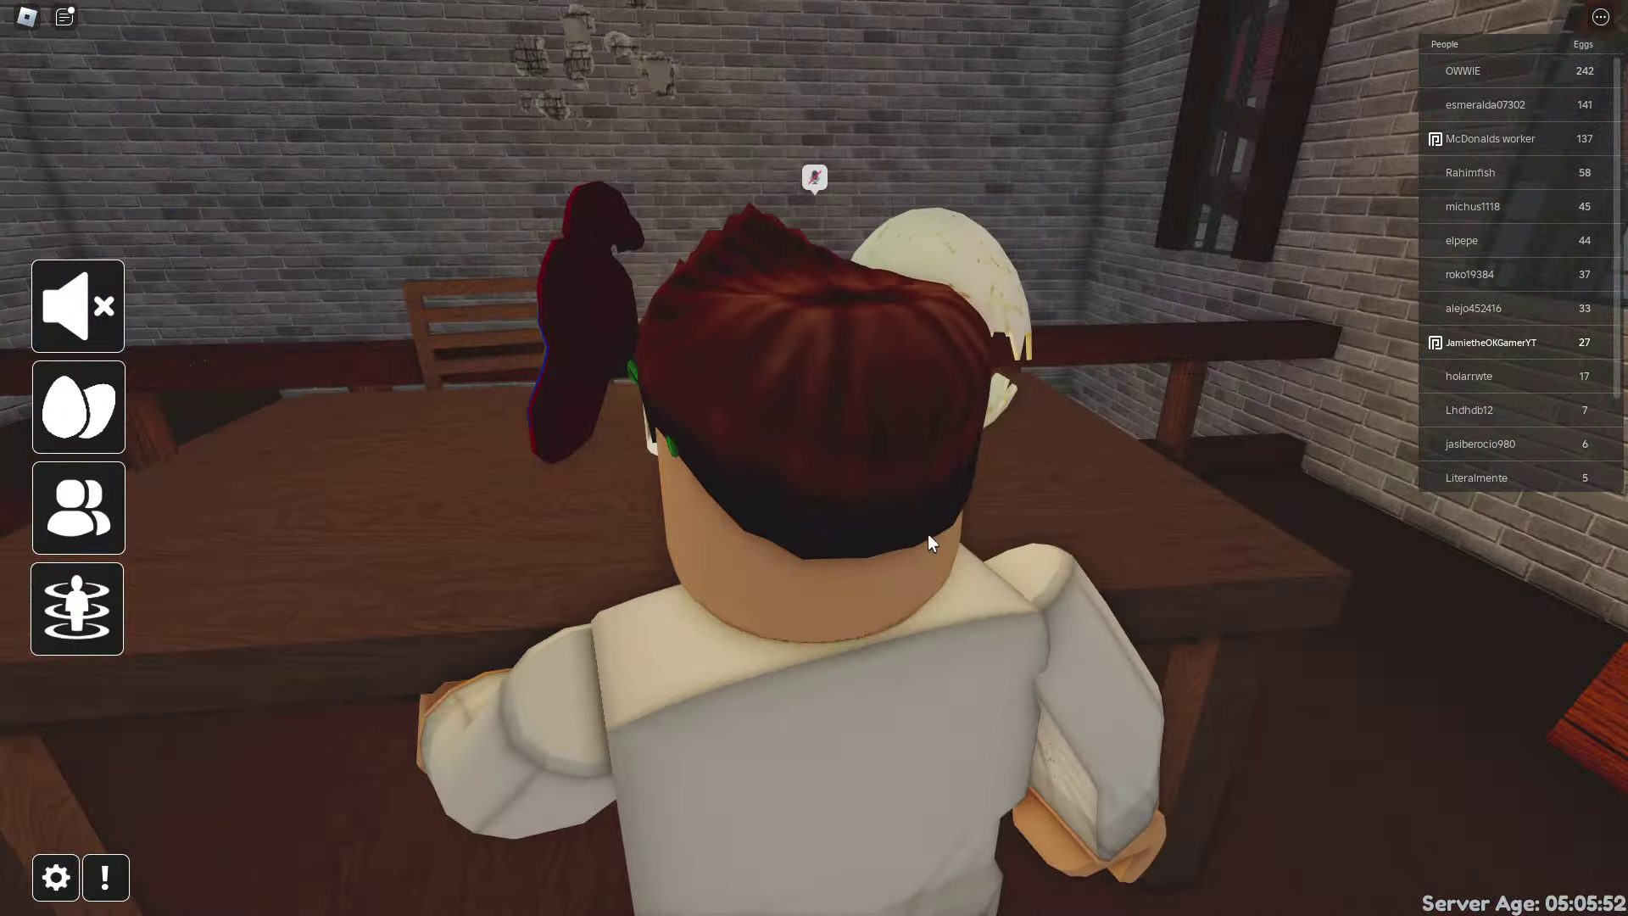
{"action": "scroll", "coordinate": [927, 542], "scroll_direction": "down", "scroll_amount": 5}
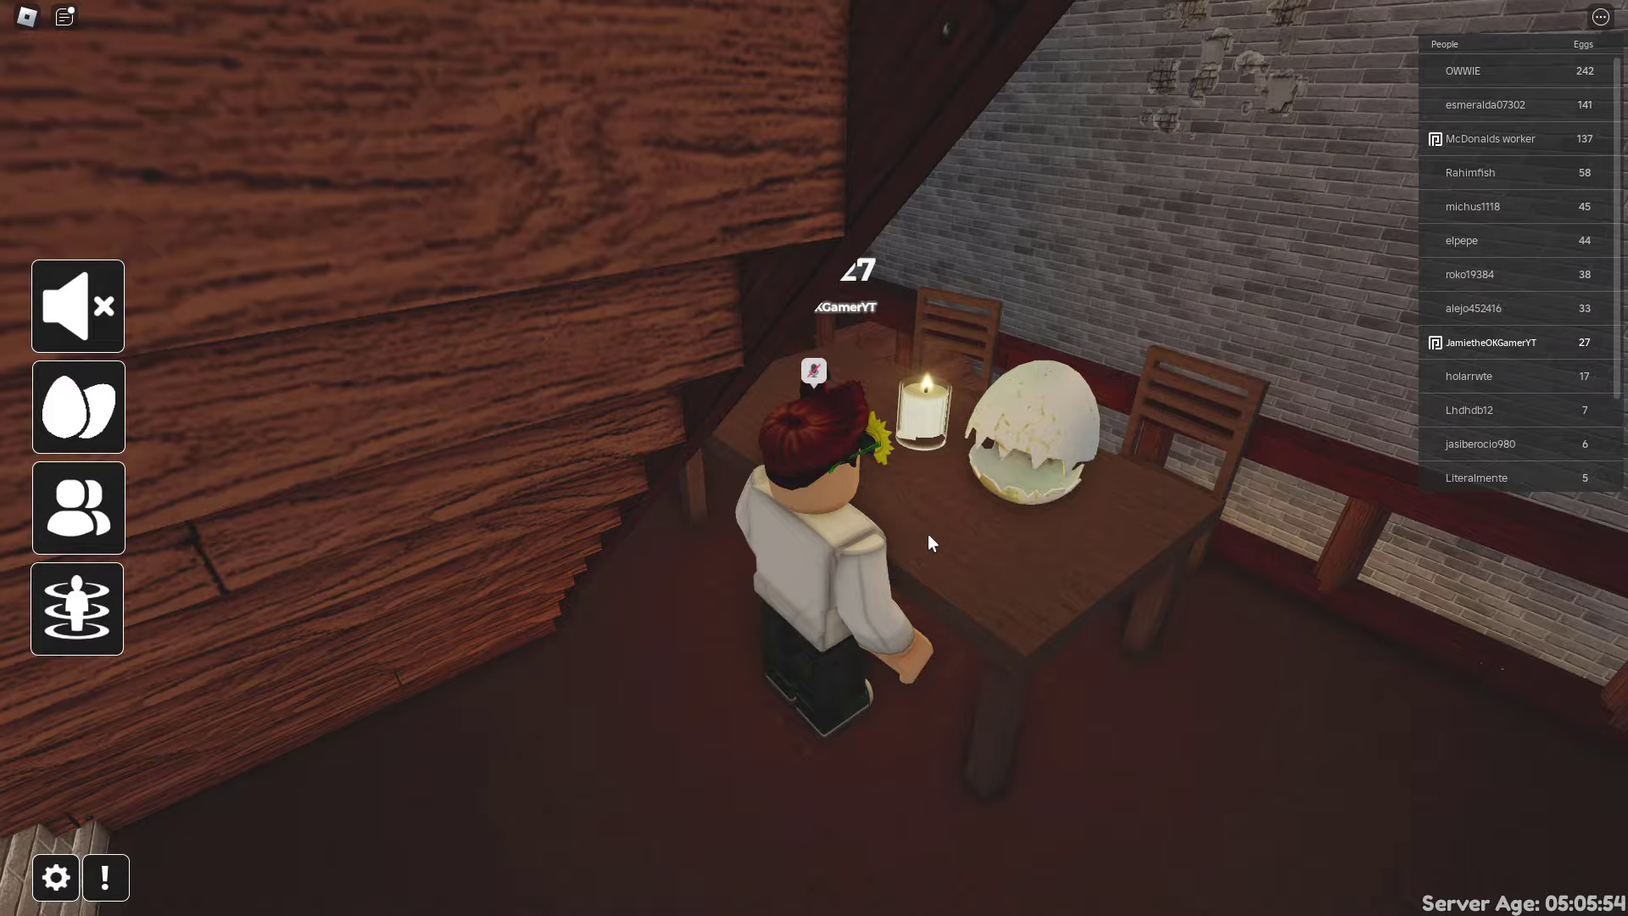
Climb to the upstairs room and collect the Yoshi Egg.
{"action": "key", "text": "space"}
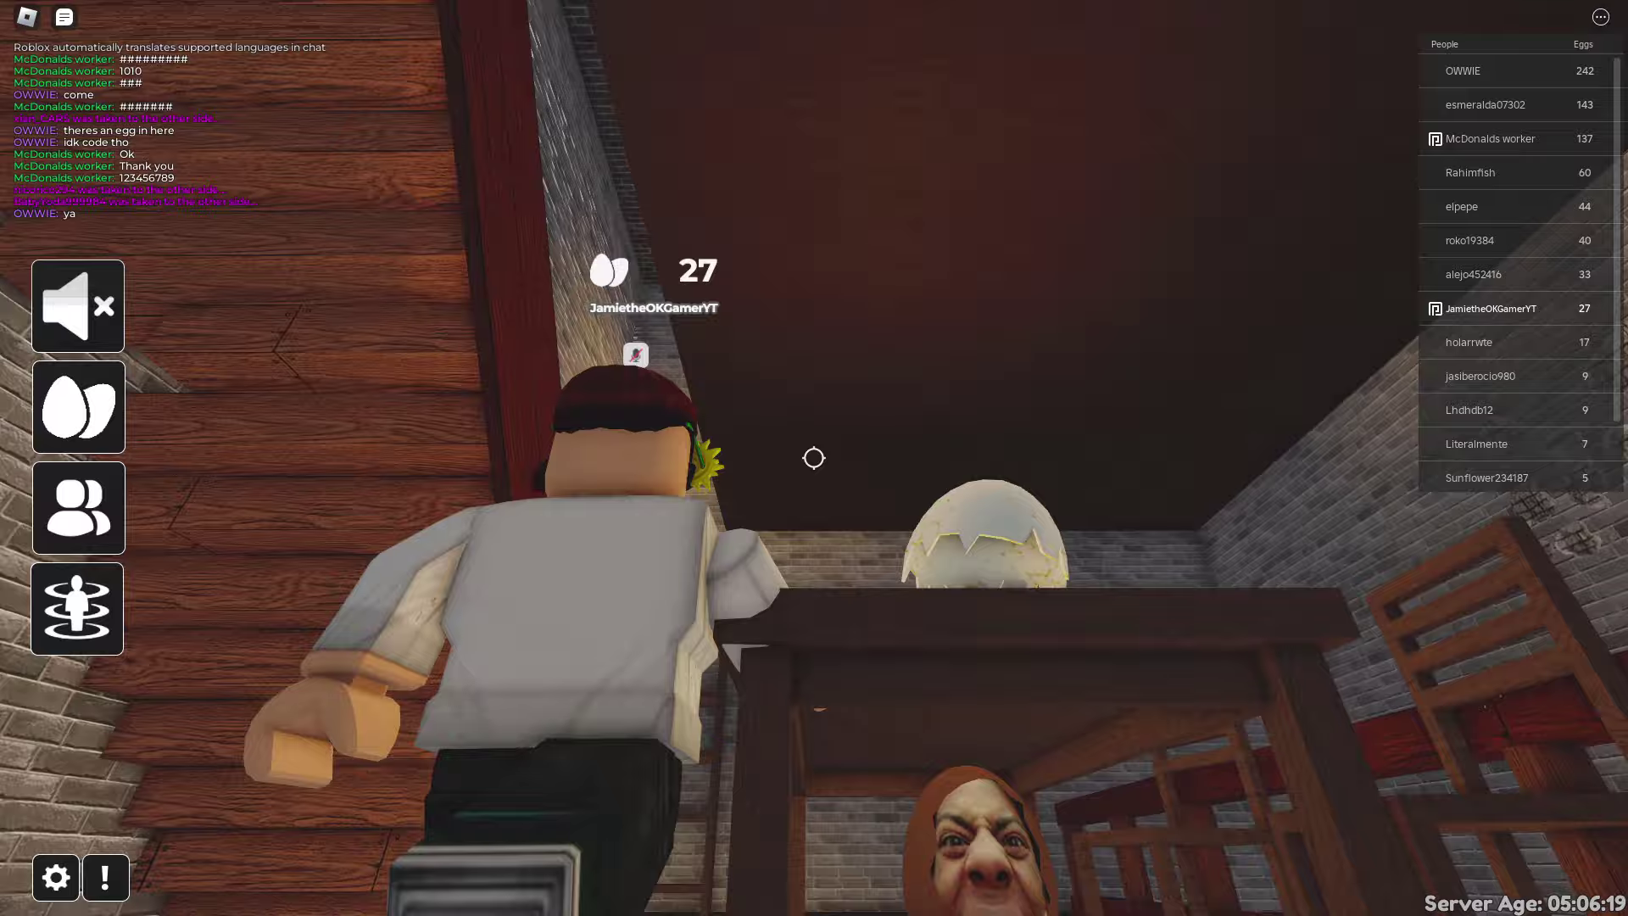
{"action": "key", "text": "w"}
{"action": "key", "text": "w"}
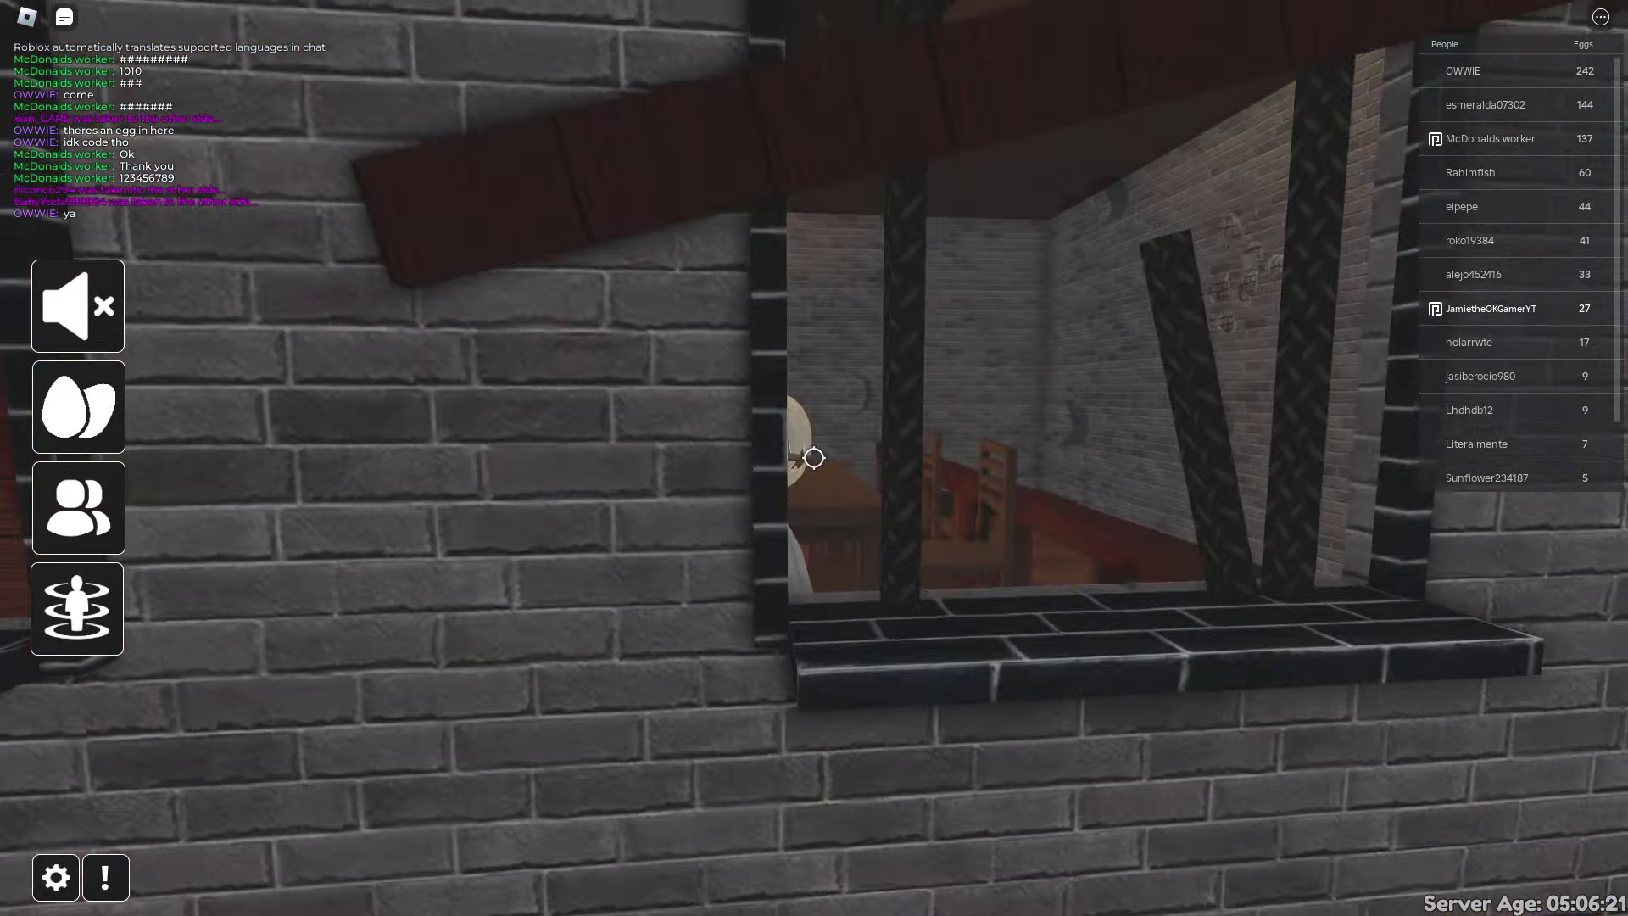
{"action": "key", "text": "w"}
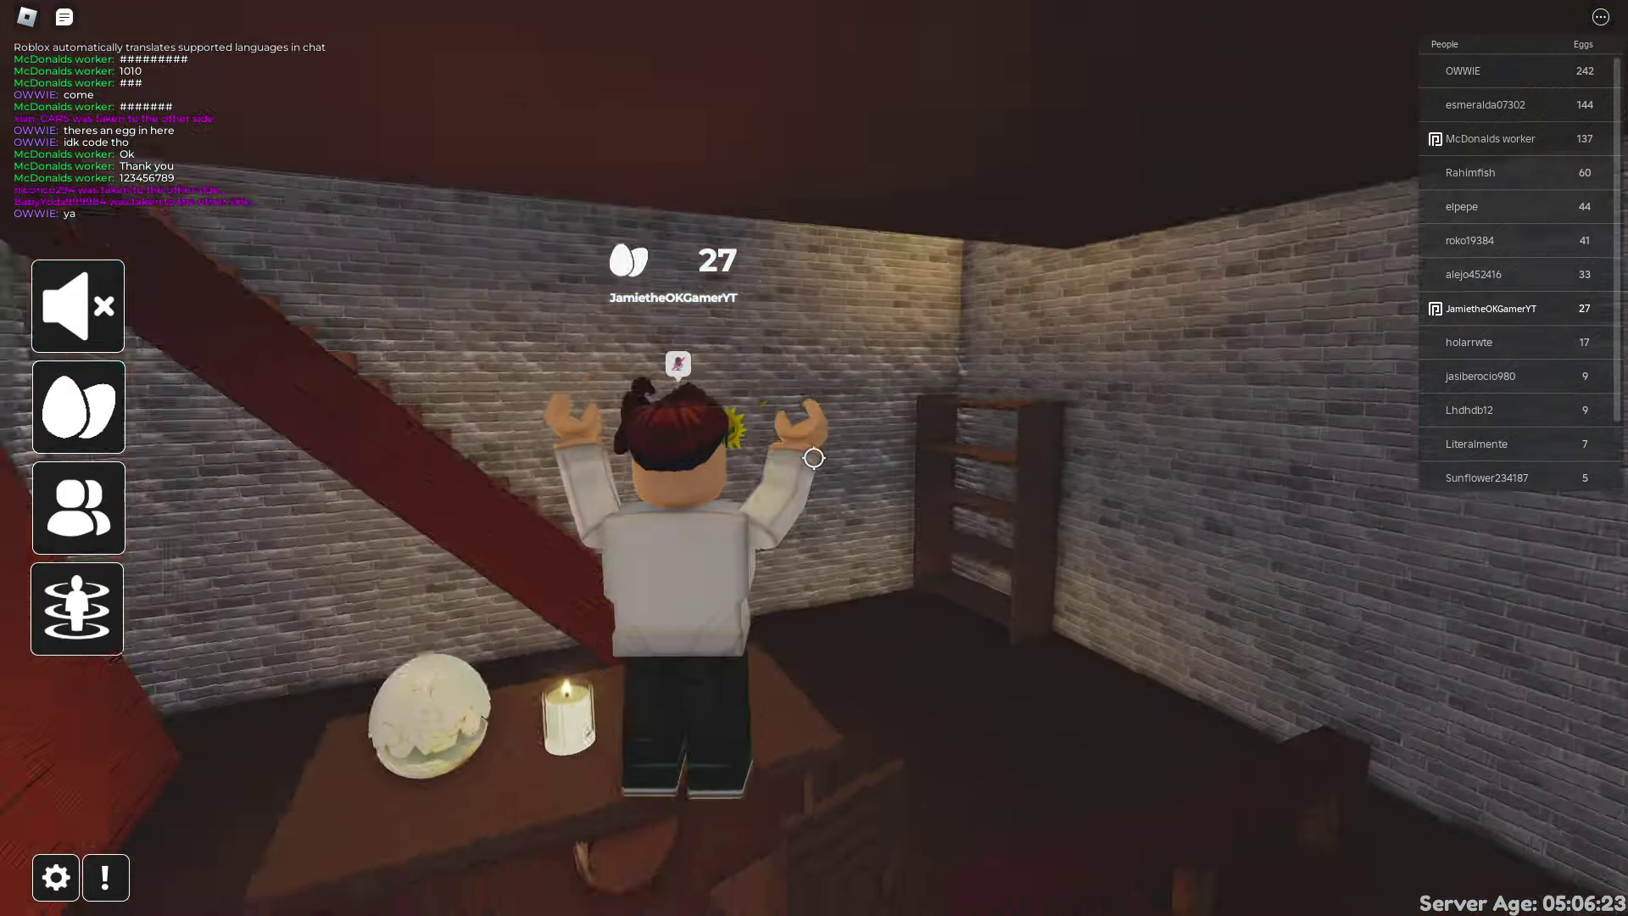
{"action": "key", "text": "w"}
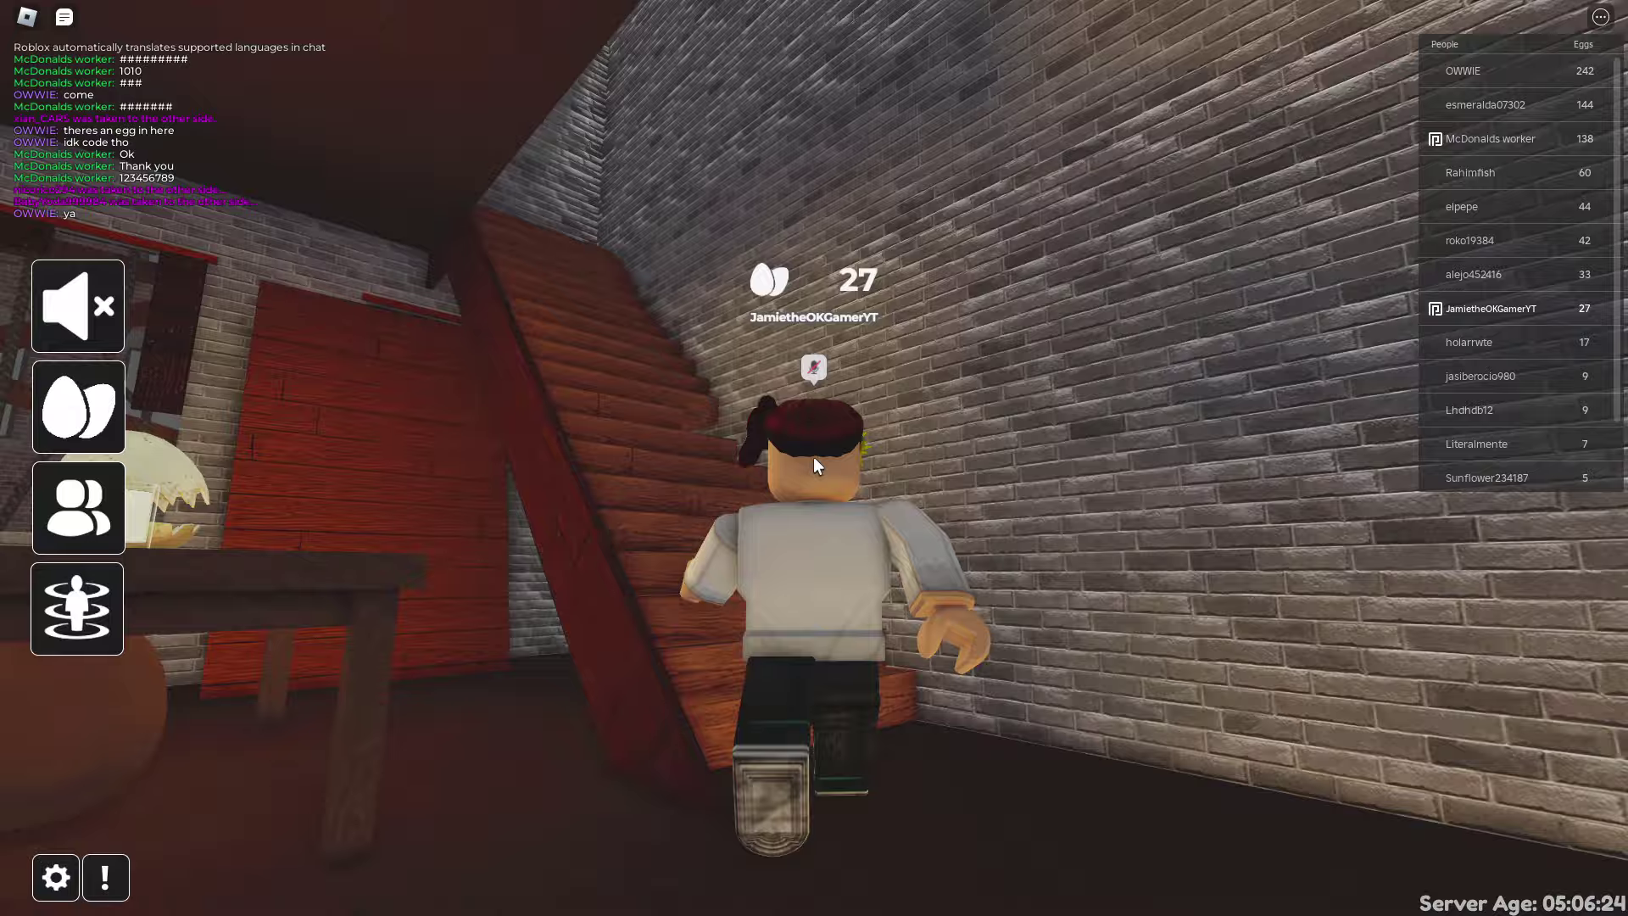
{"action": "key", "text": "w"}
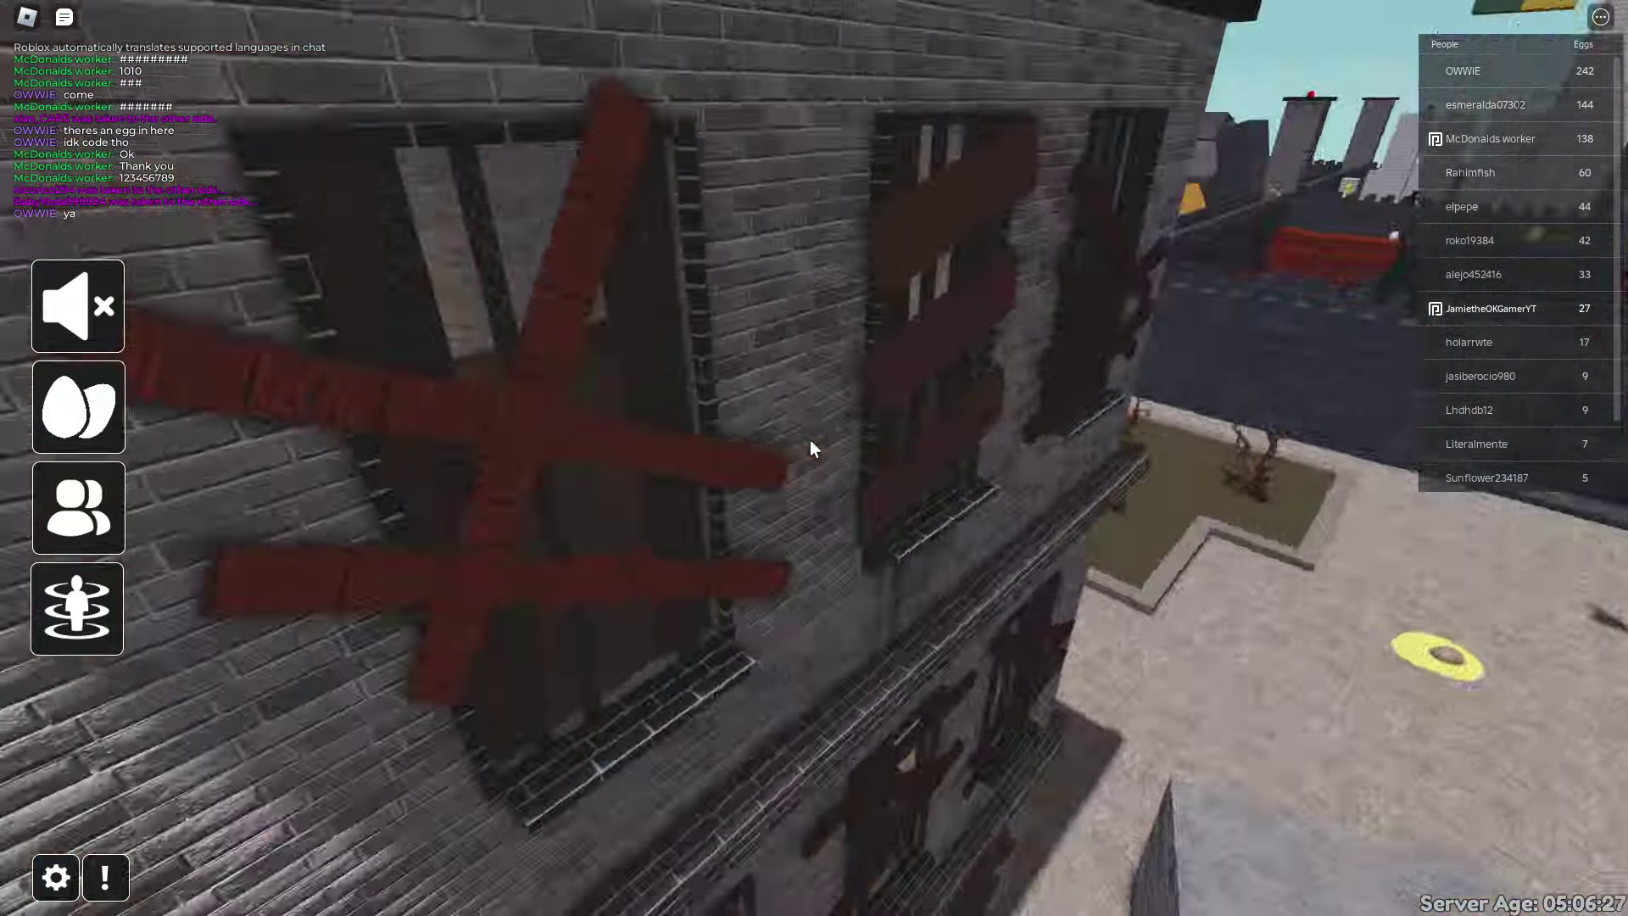
{"action": "key", "text": "w"}
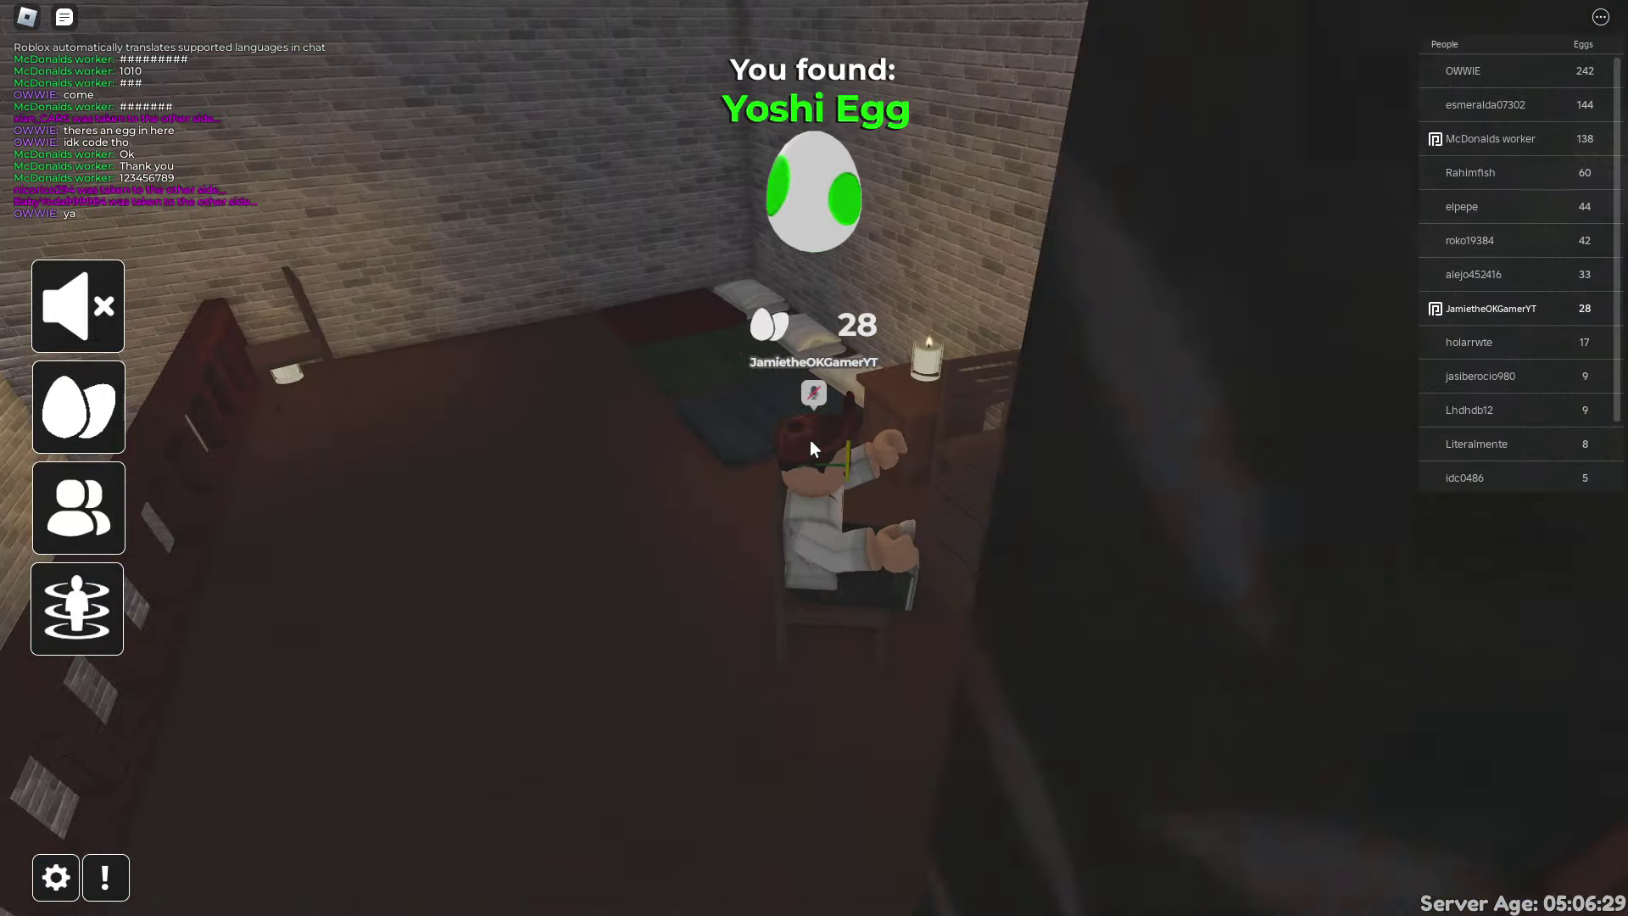
Search around the beds and wardrobe, then exit into the stone alley.
{"action": "key", "text": "a"}
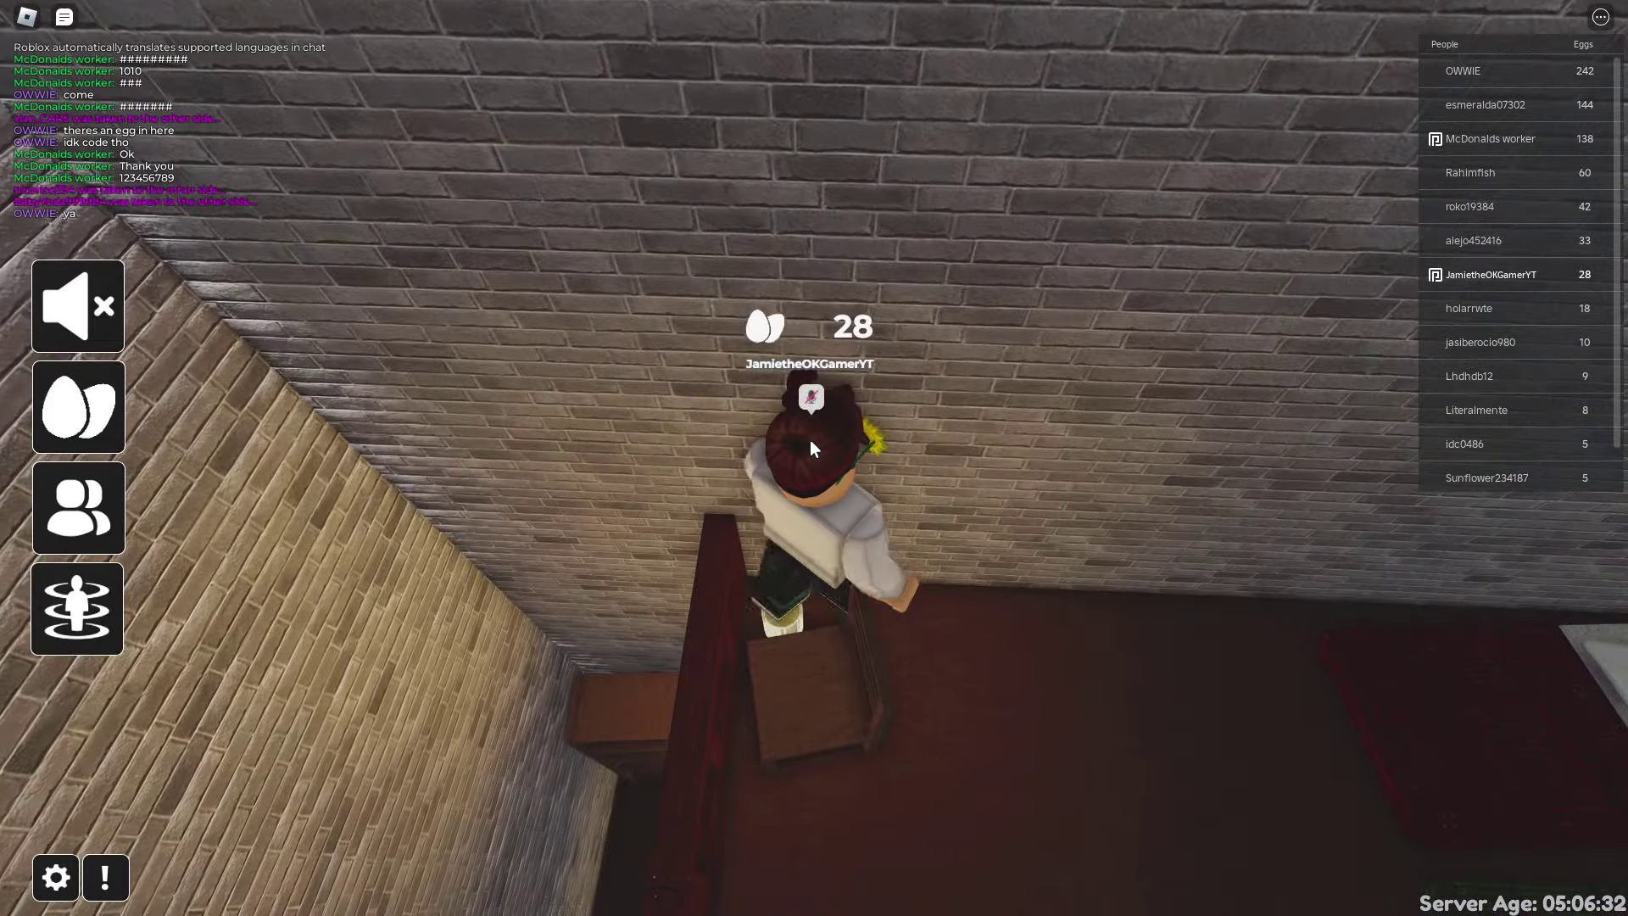
{"action": "key", "text": "Left"}
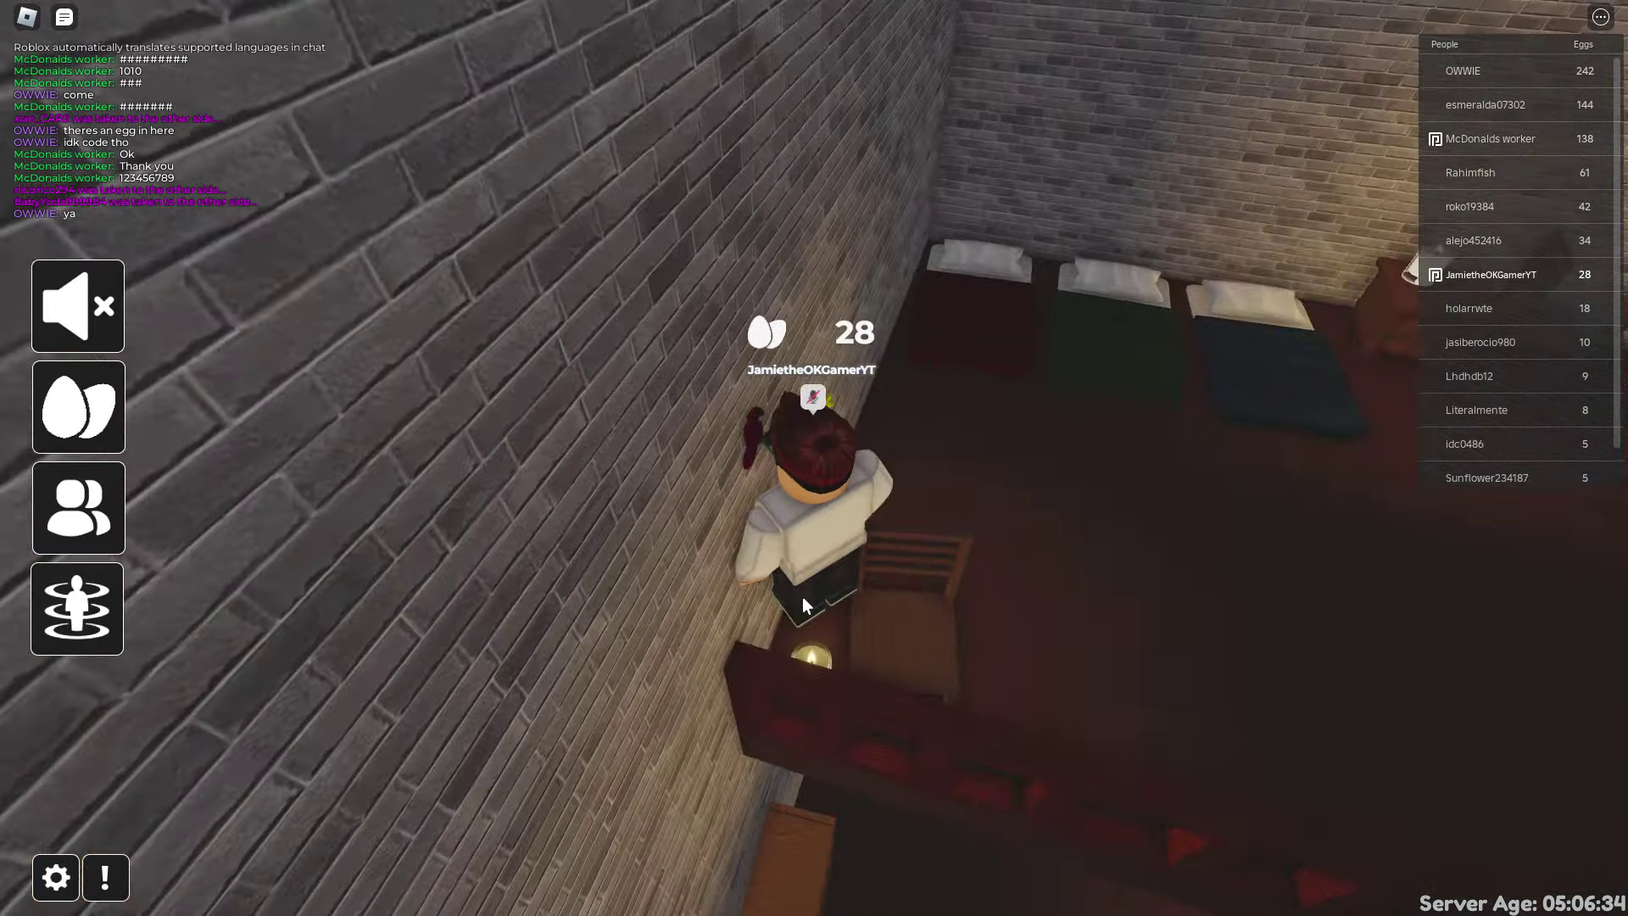
{"action": "key", "text": "Left"}
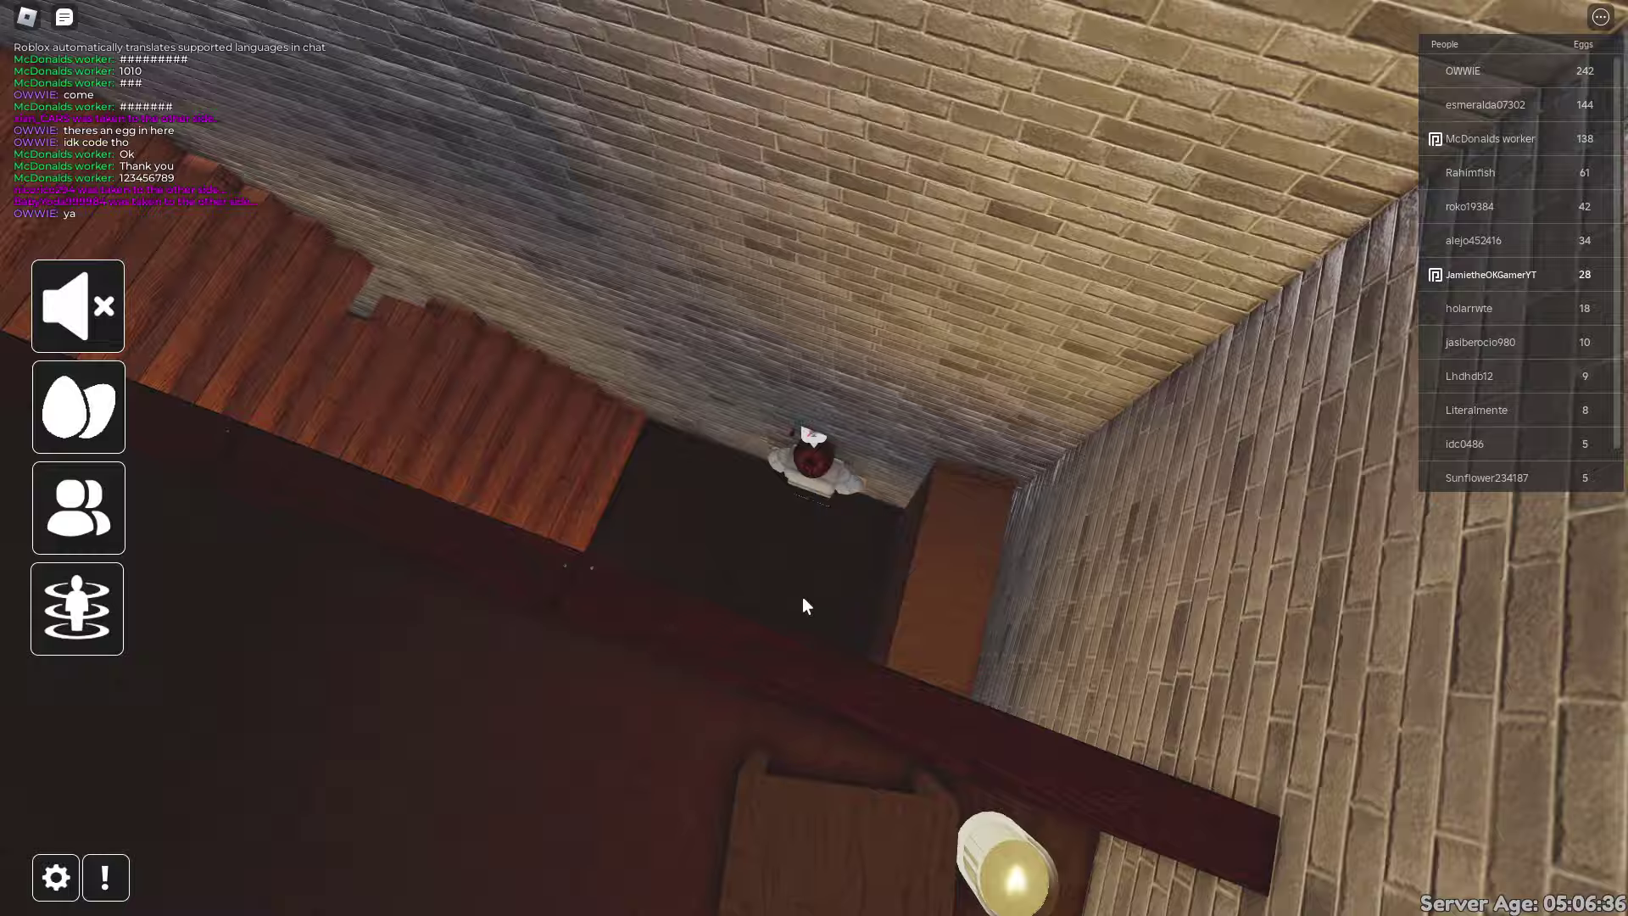
{"action": "key", "text": "Up"}
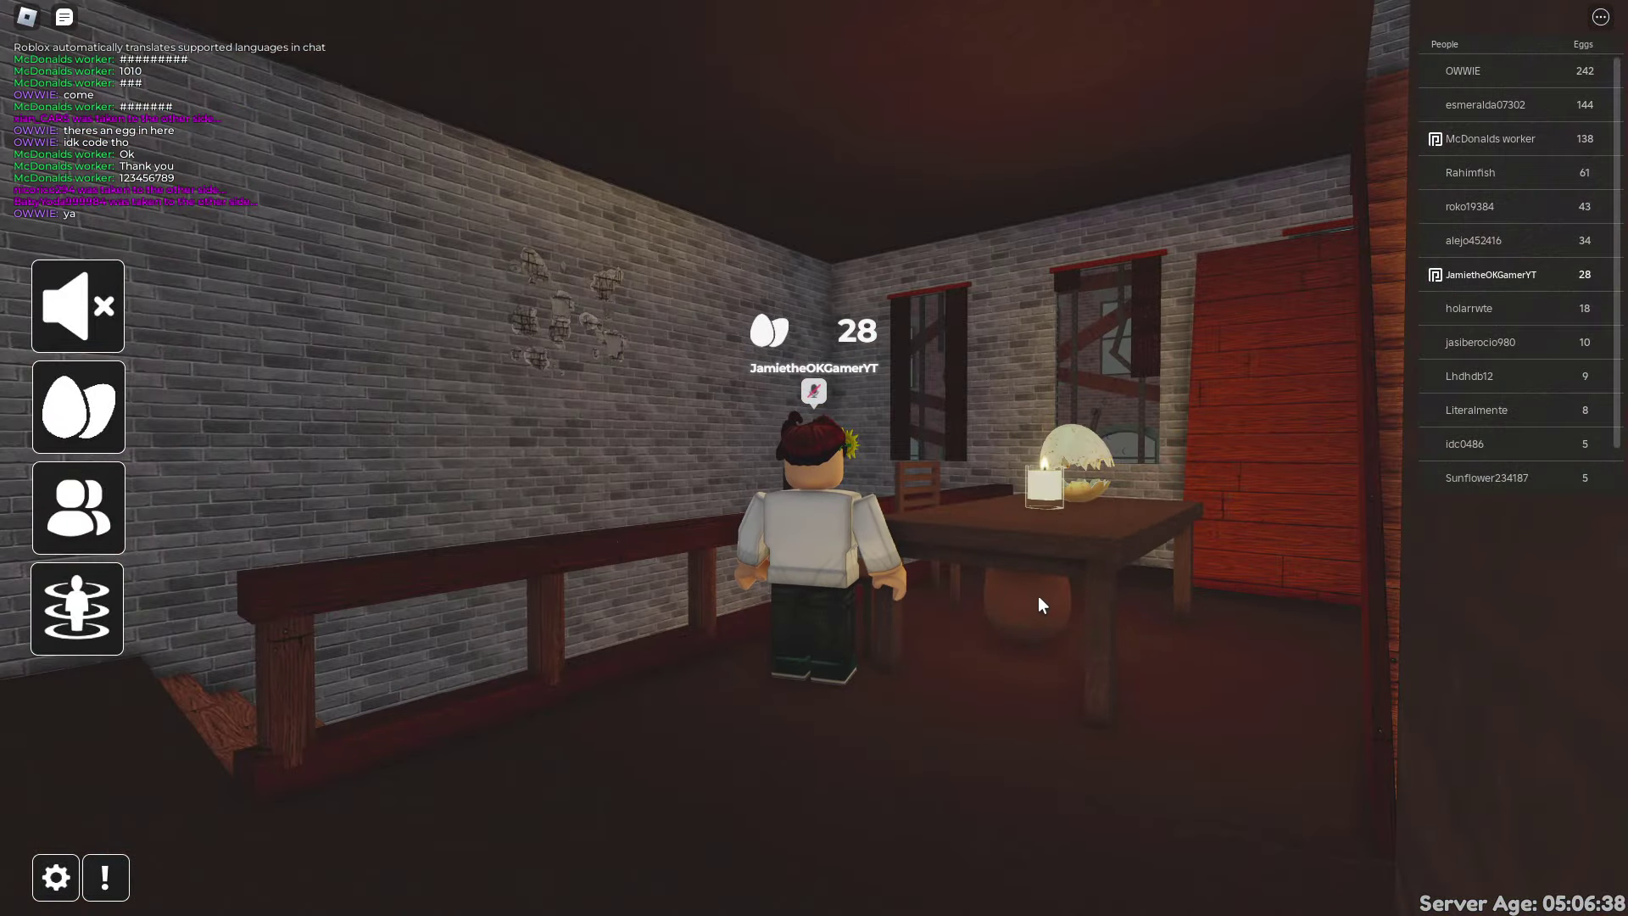
{"action": "key", "text": "Up"}
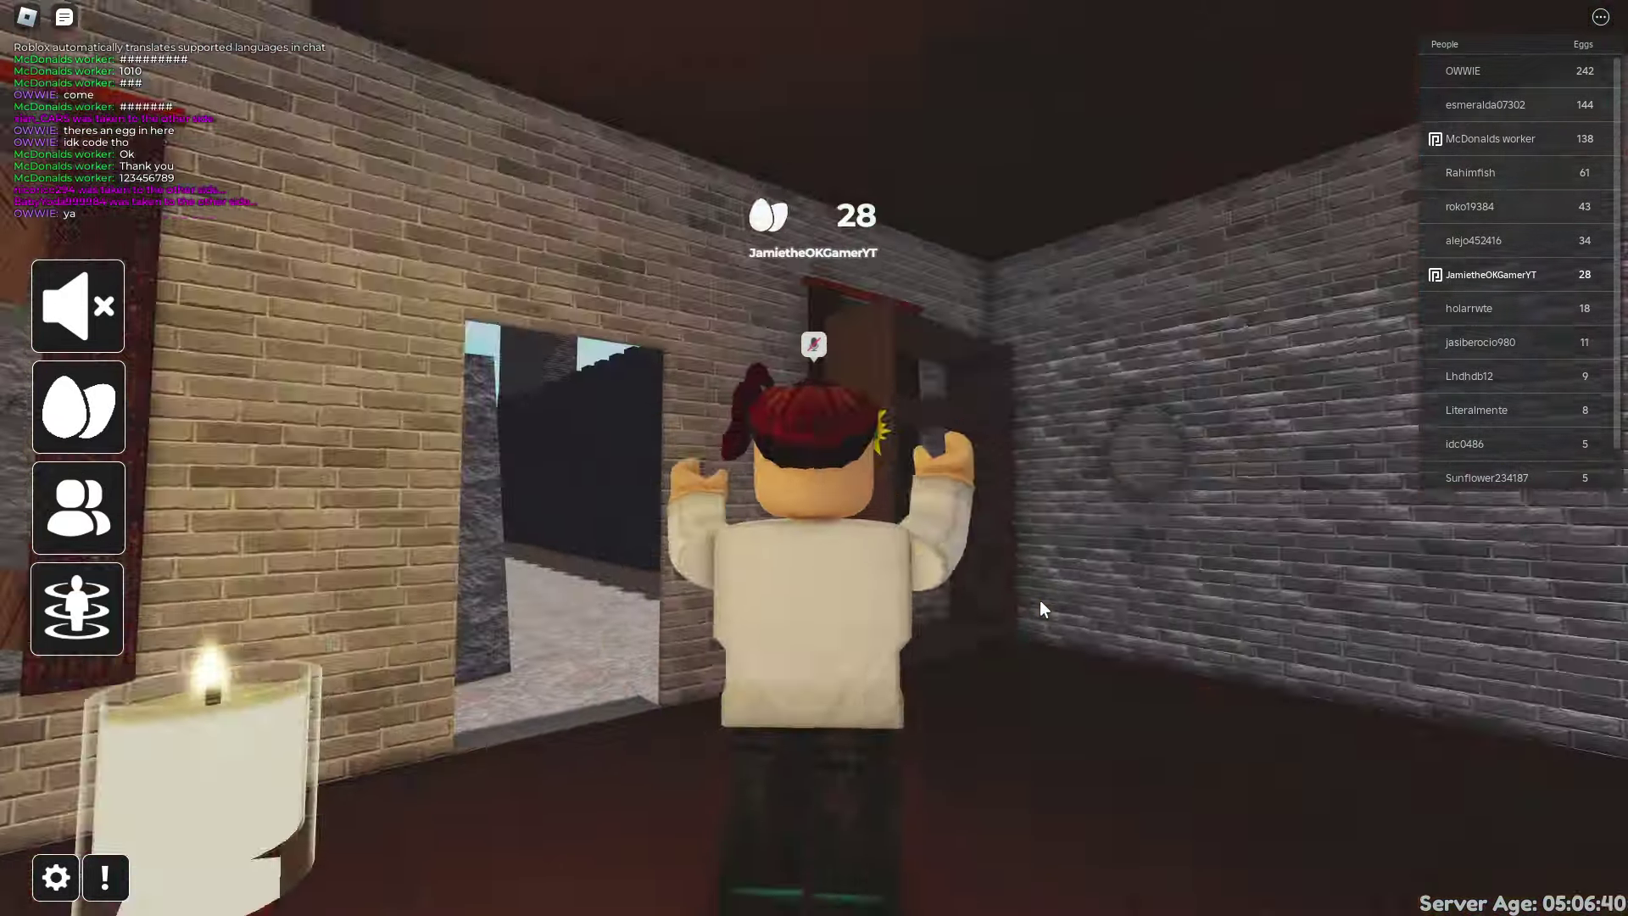
{"action": "key", "text": "Up"}
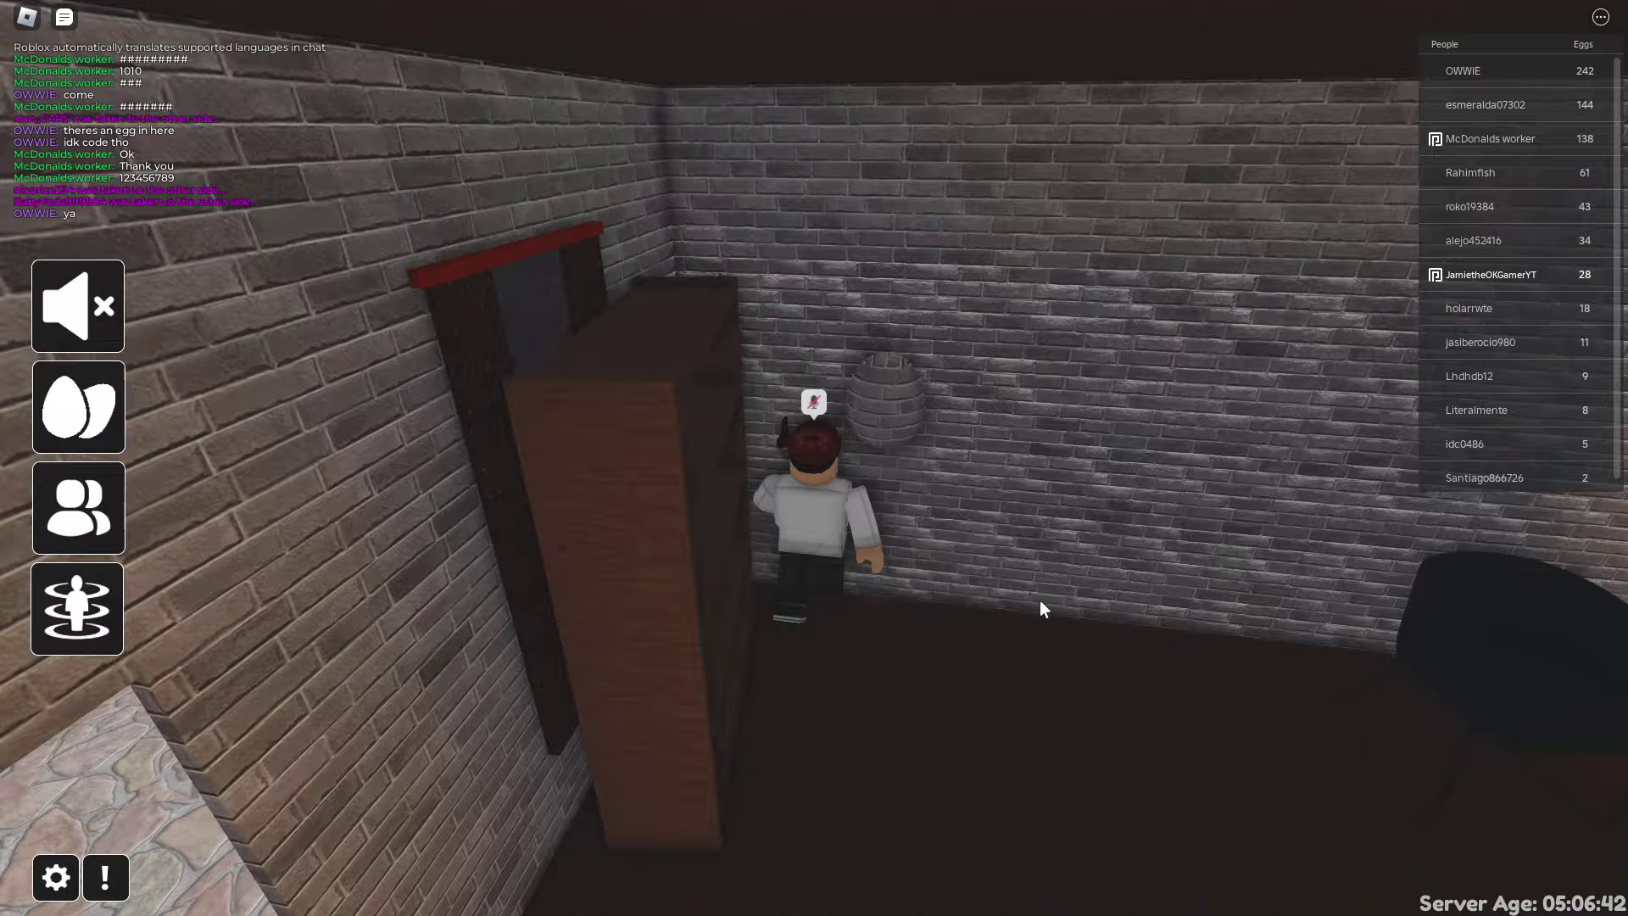
{"action": "key", "text": "Up"}
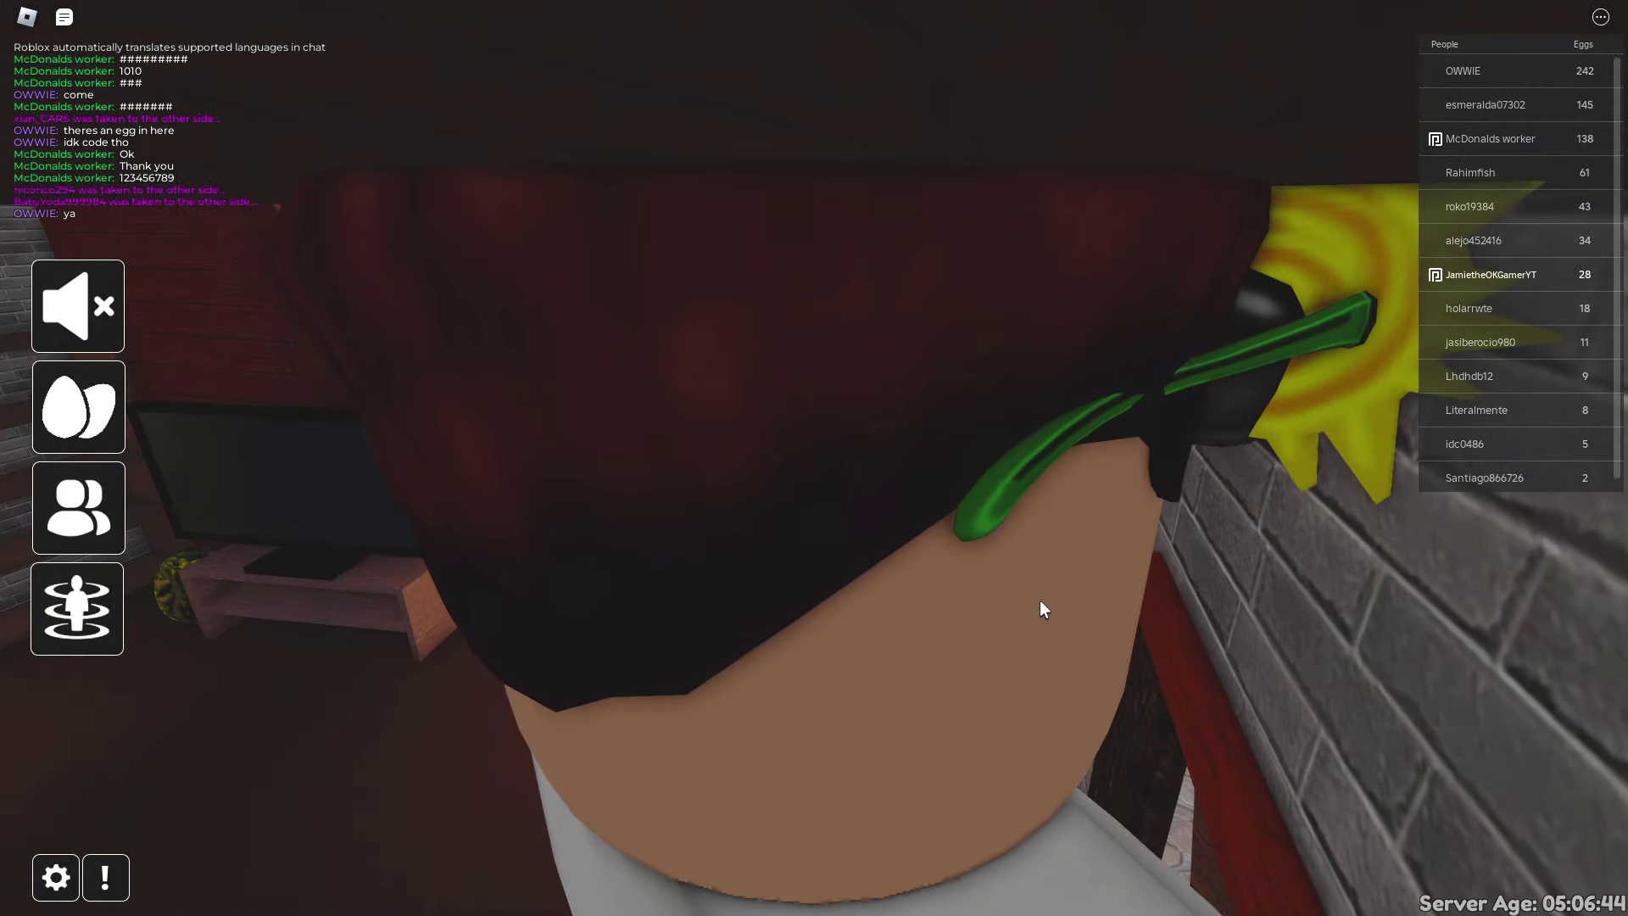
{"action": "key", "text": "Up"}
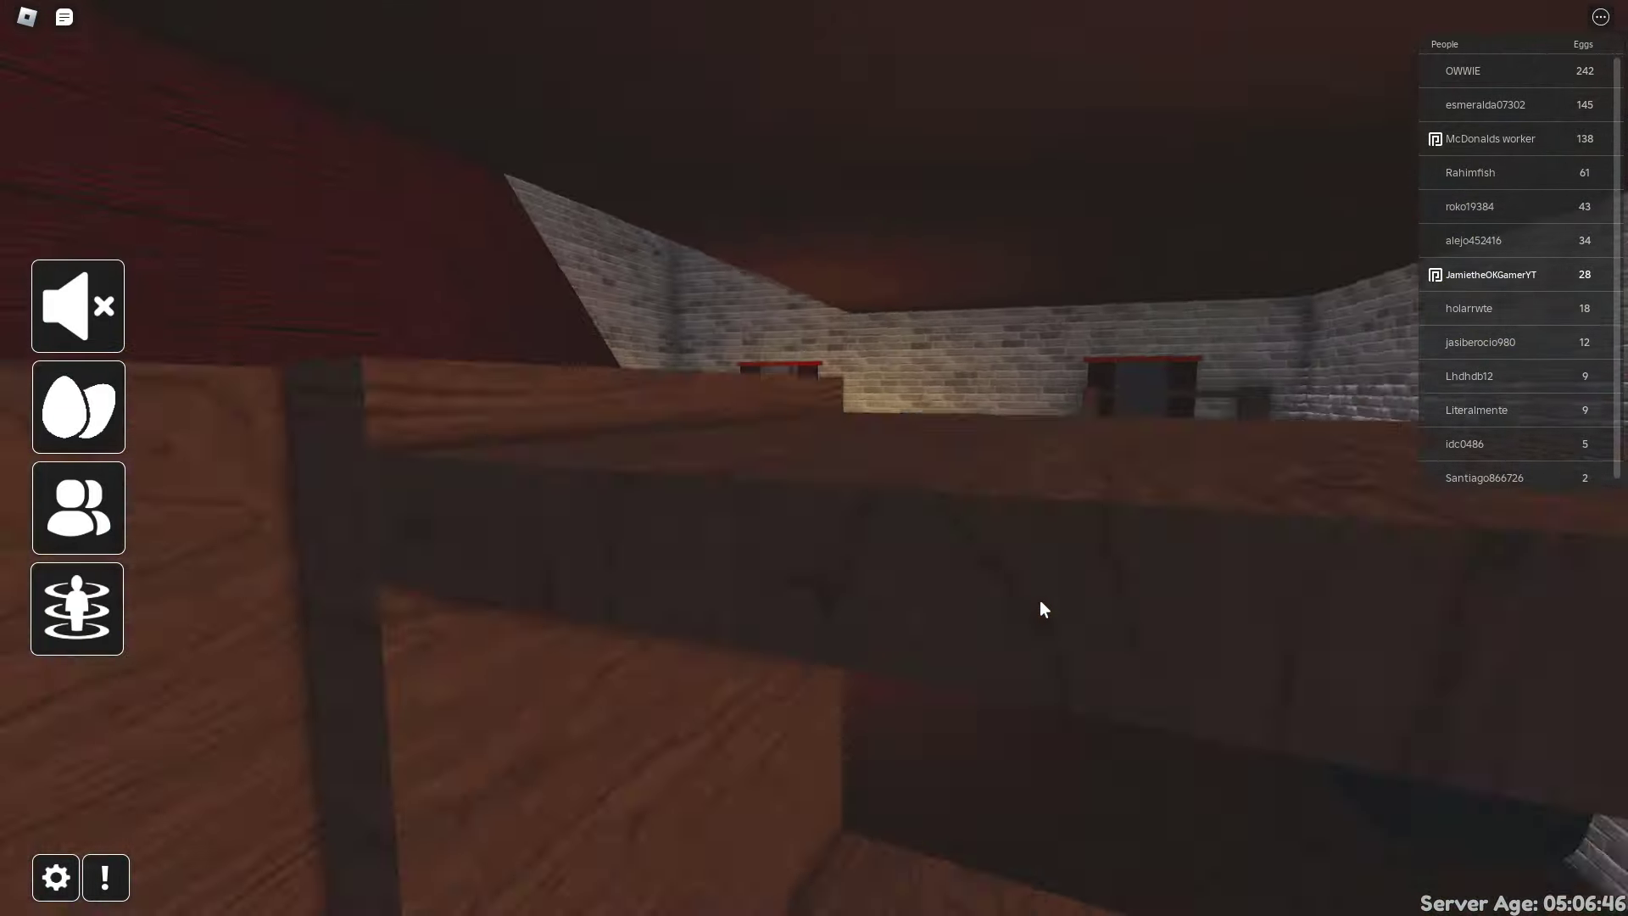
{"action": "key", "text": "Up"}
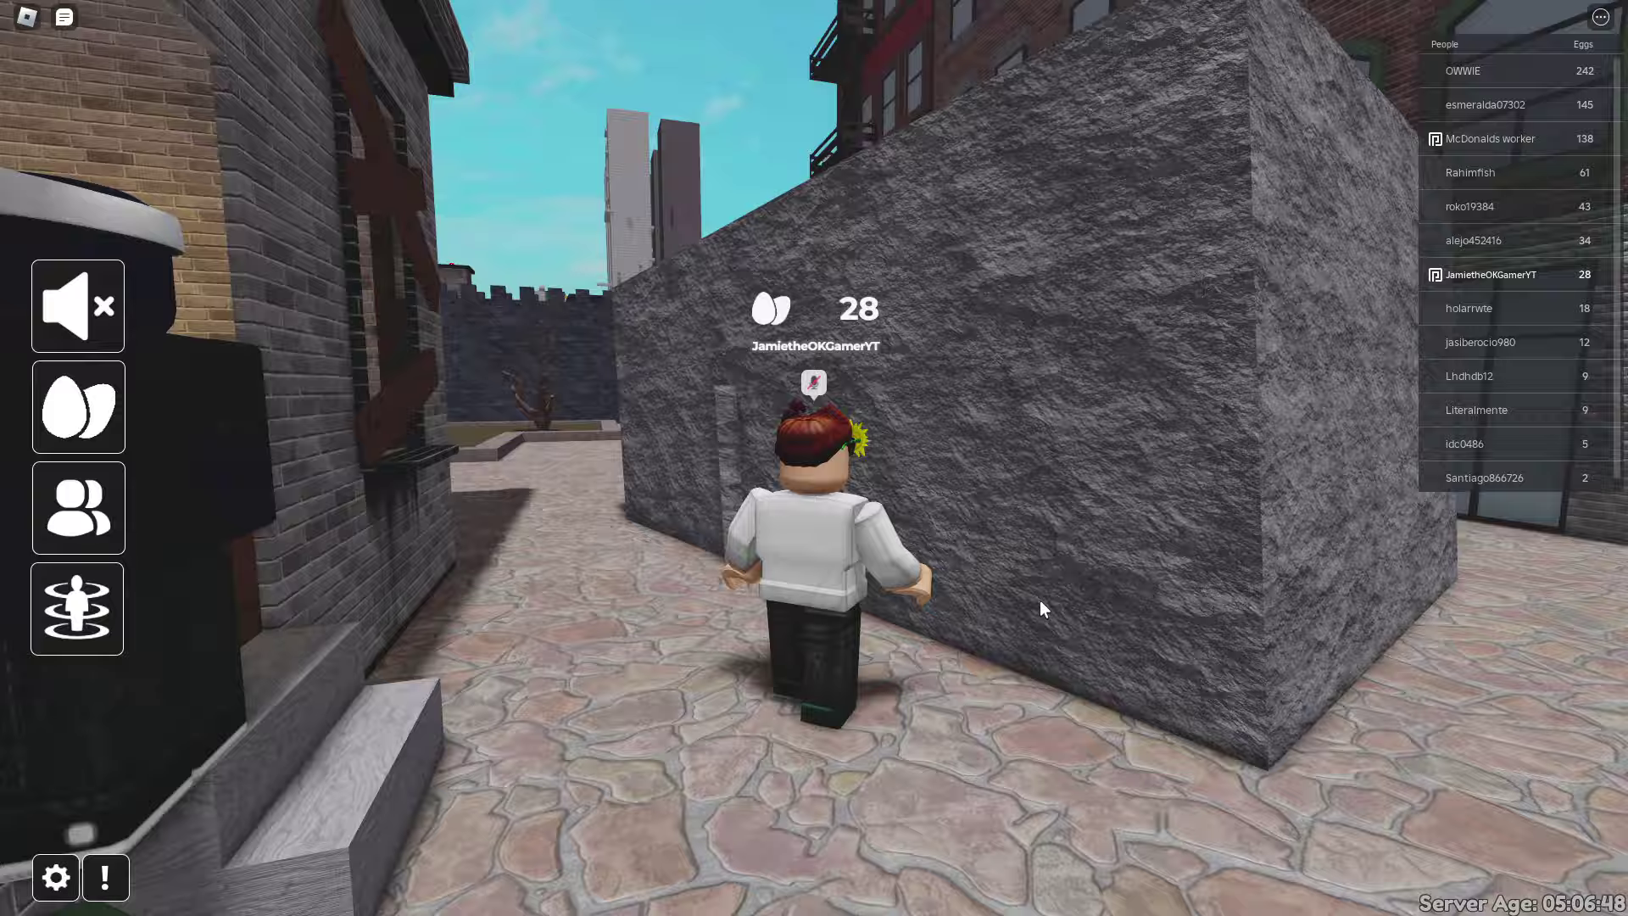
Grab the Chocolate Egg in the courtyard planter and the Fabric Egg beside the building.
{"action": "key", "text": "Up"}
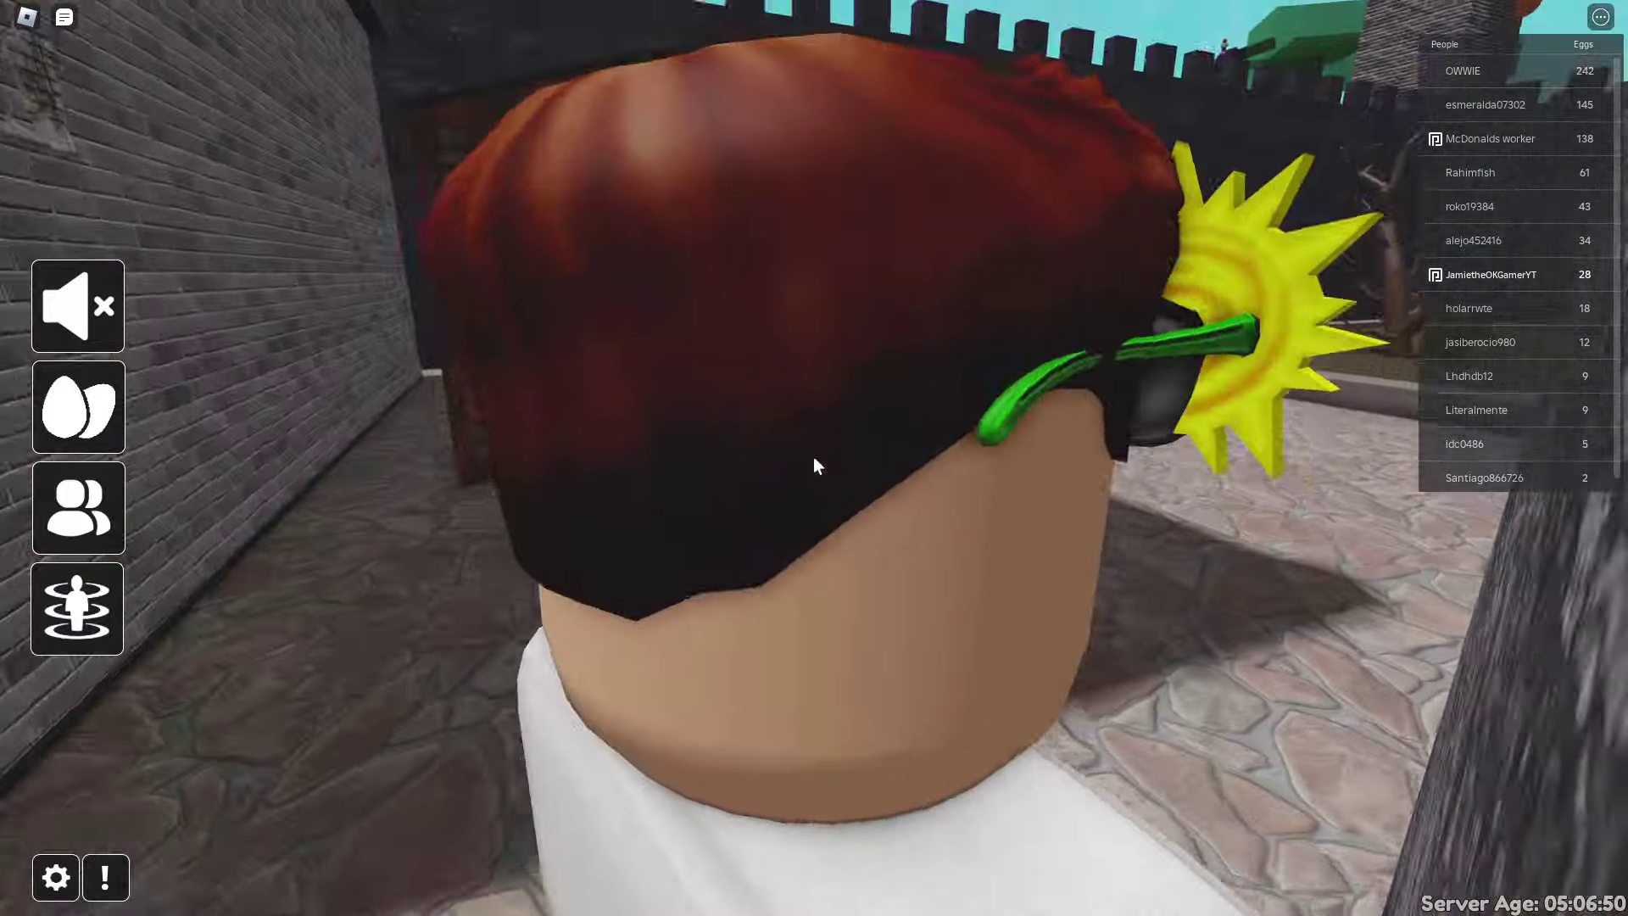
{"action": "key", "text": "Up"}
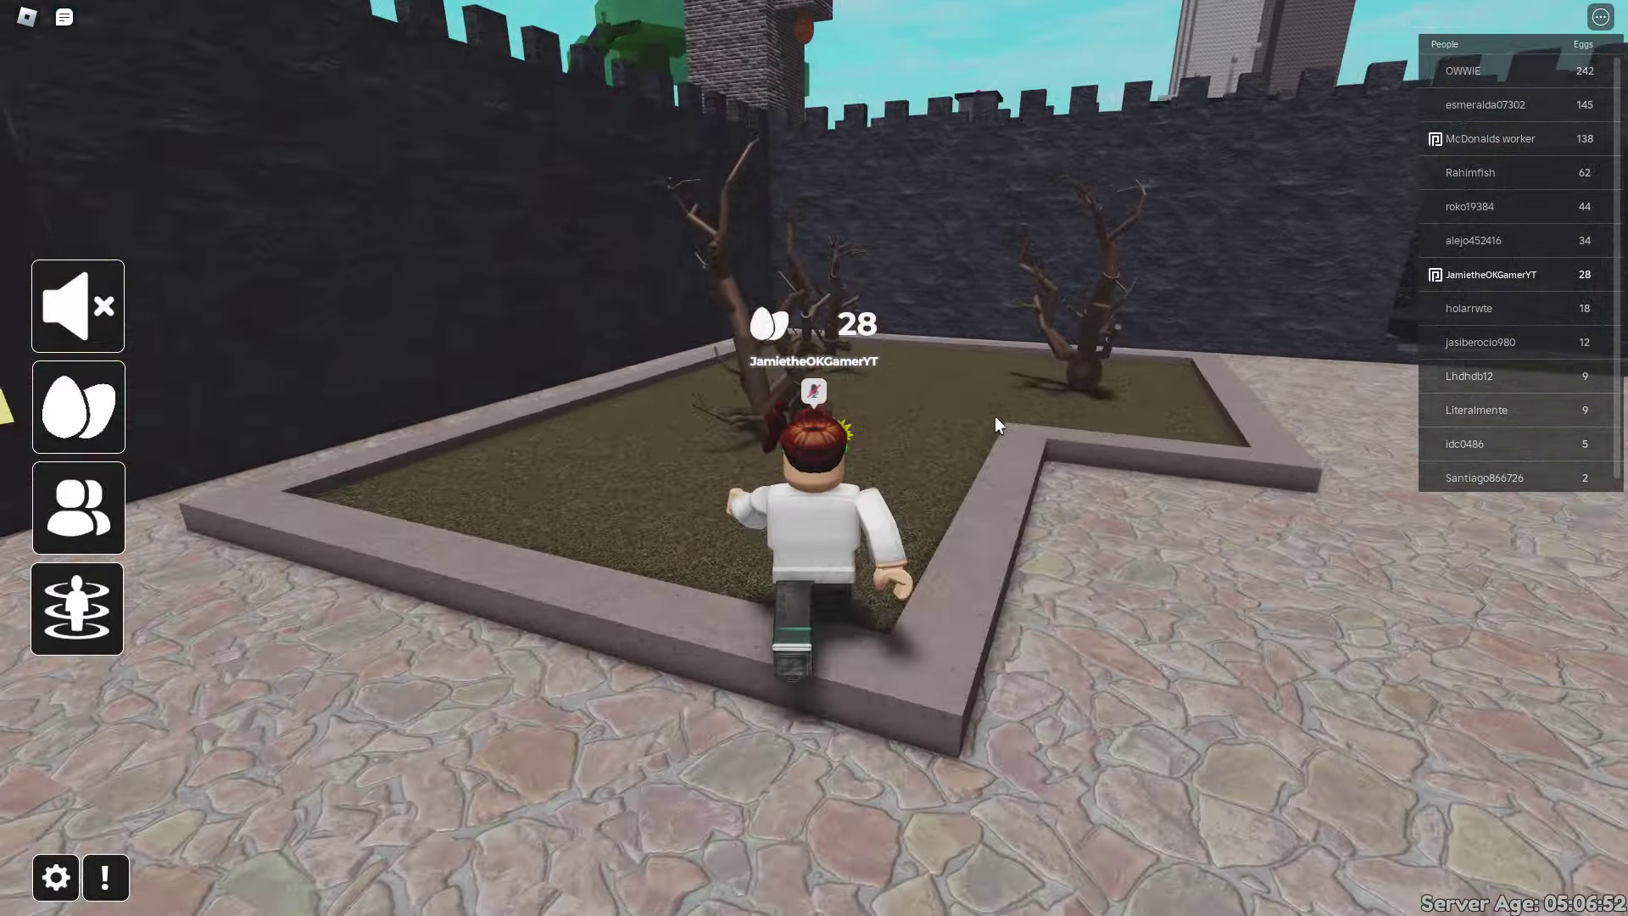
{"action": "key", "text": "Up"}
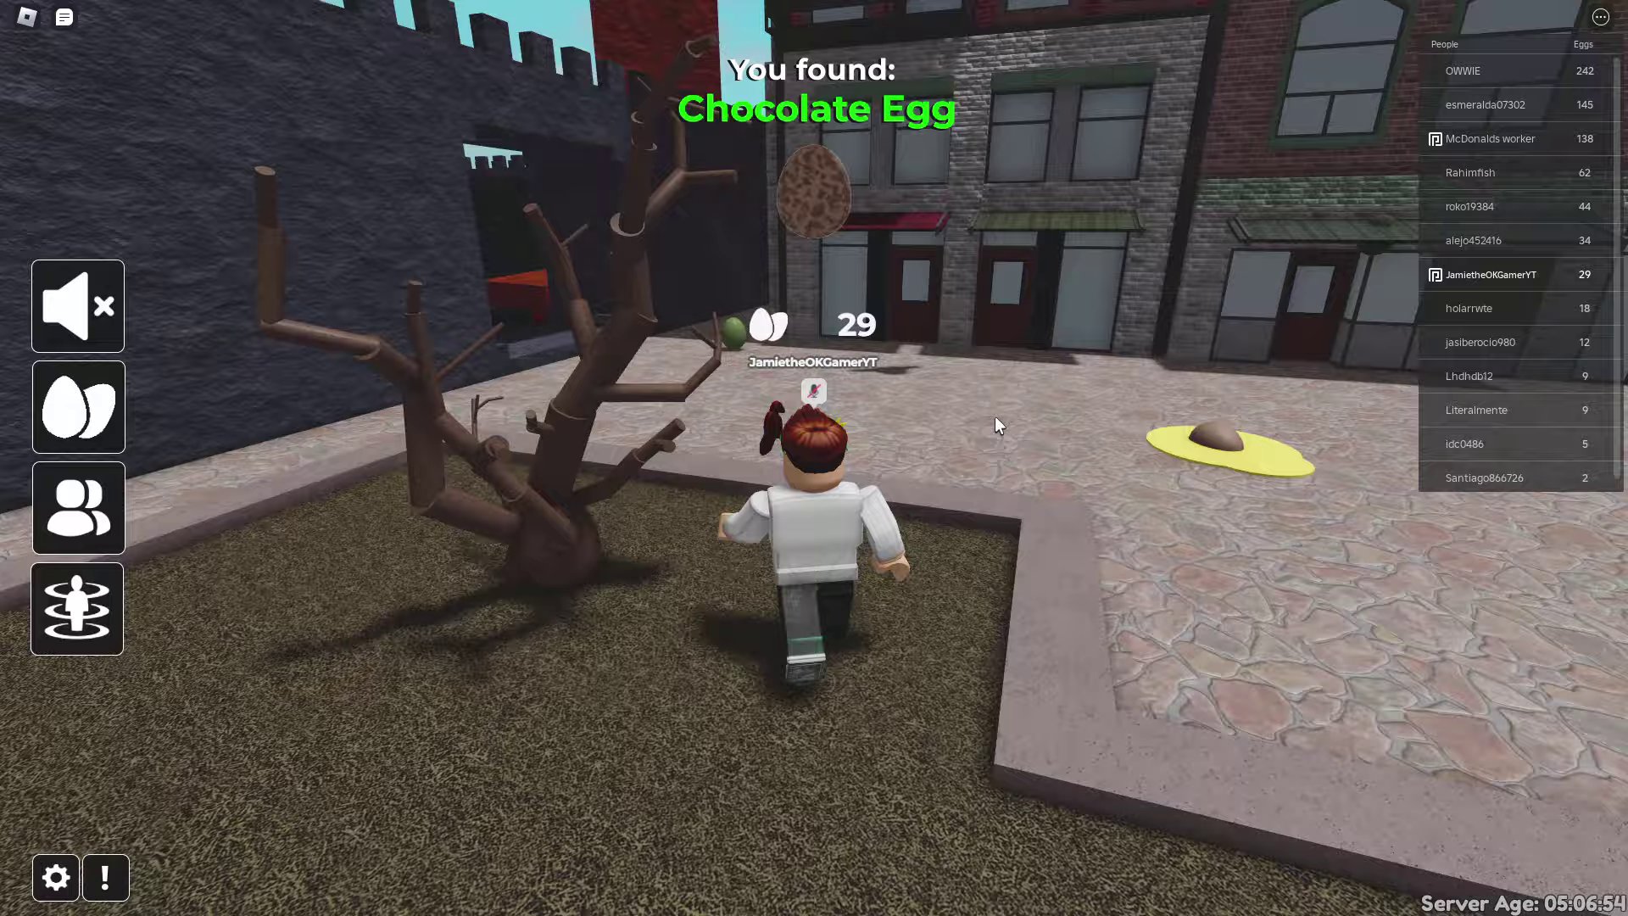
{"action": "key", "text": "Up"}
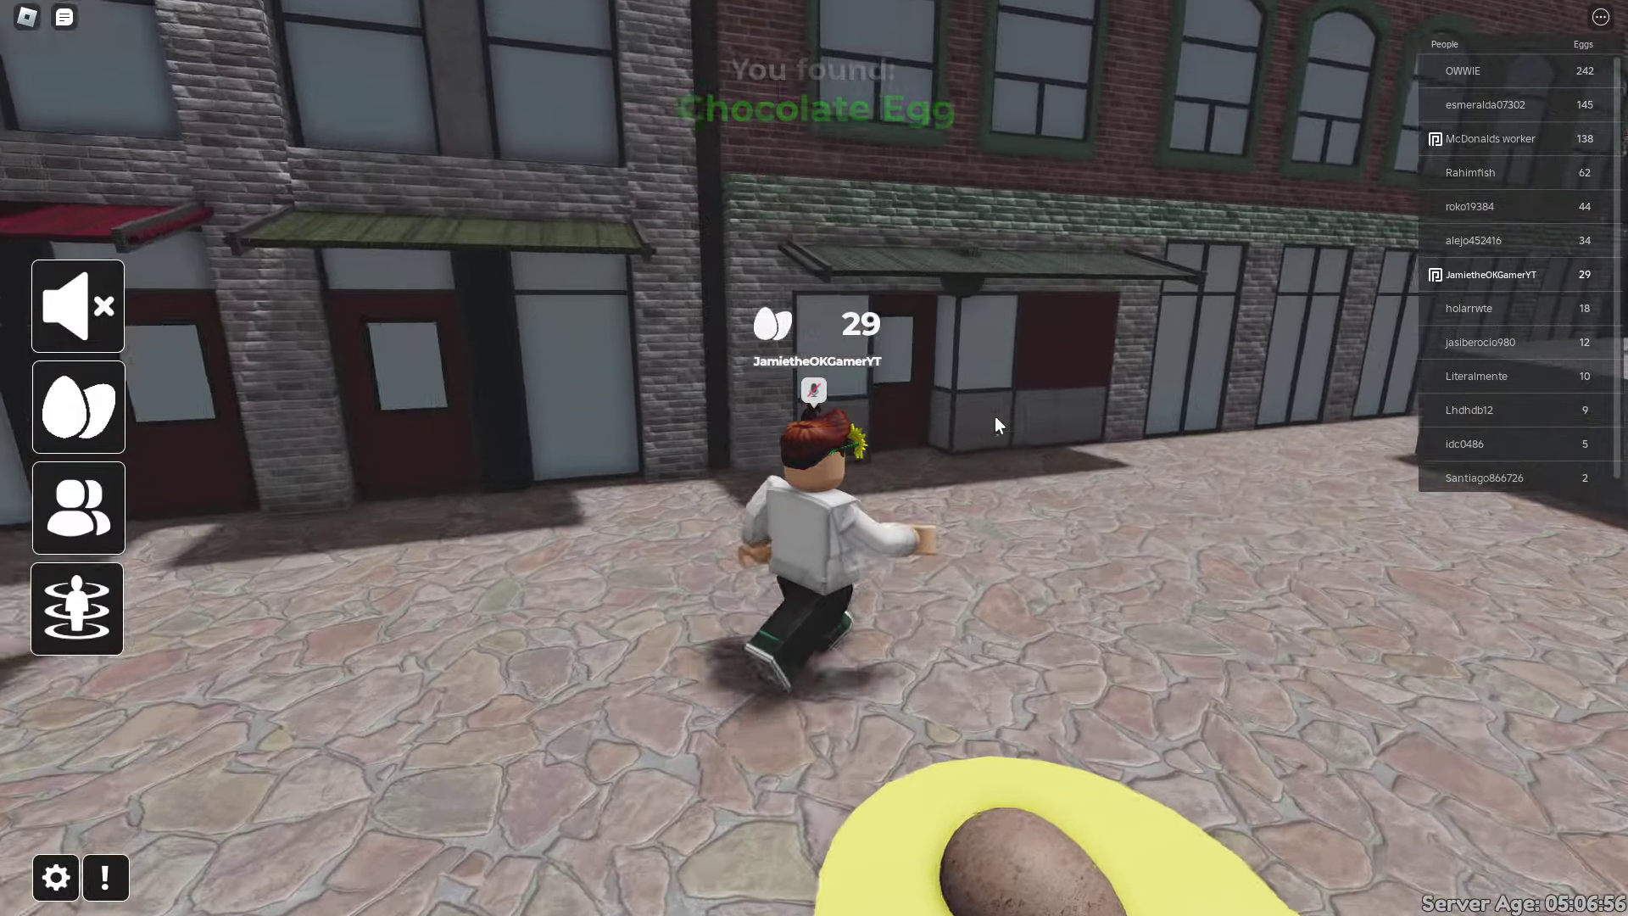
{"action": "key", "text": "Up"}
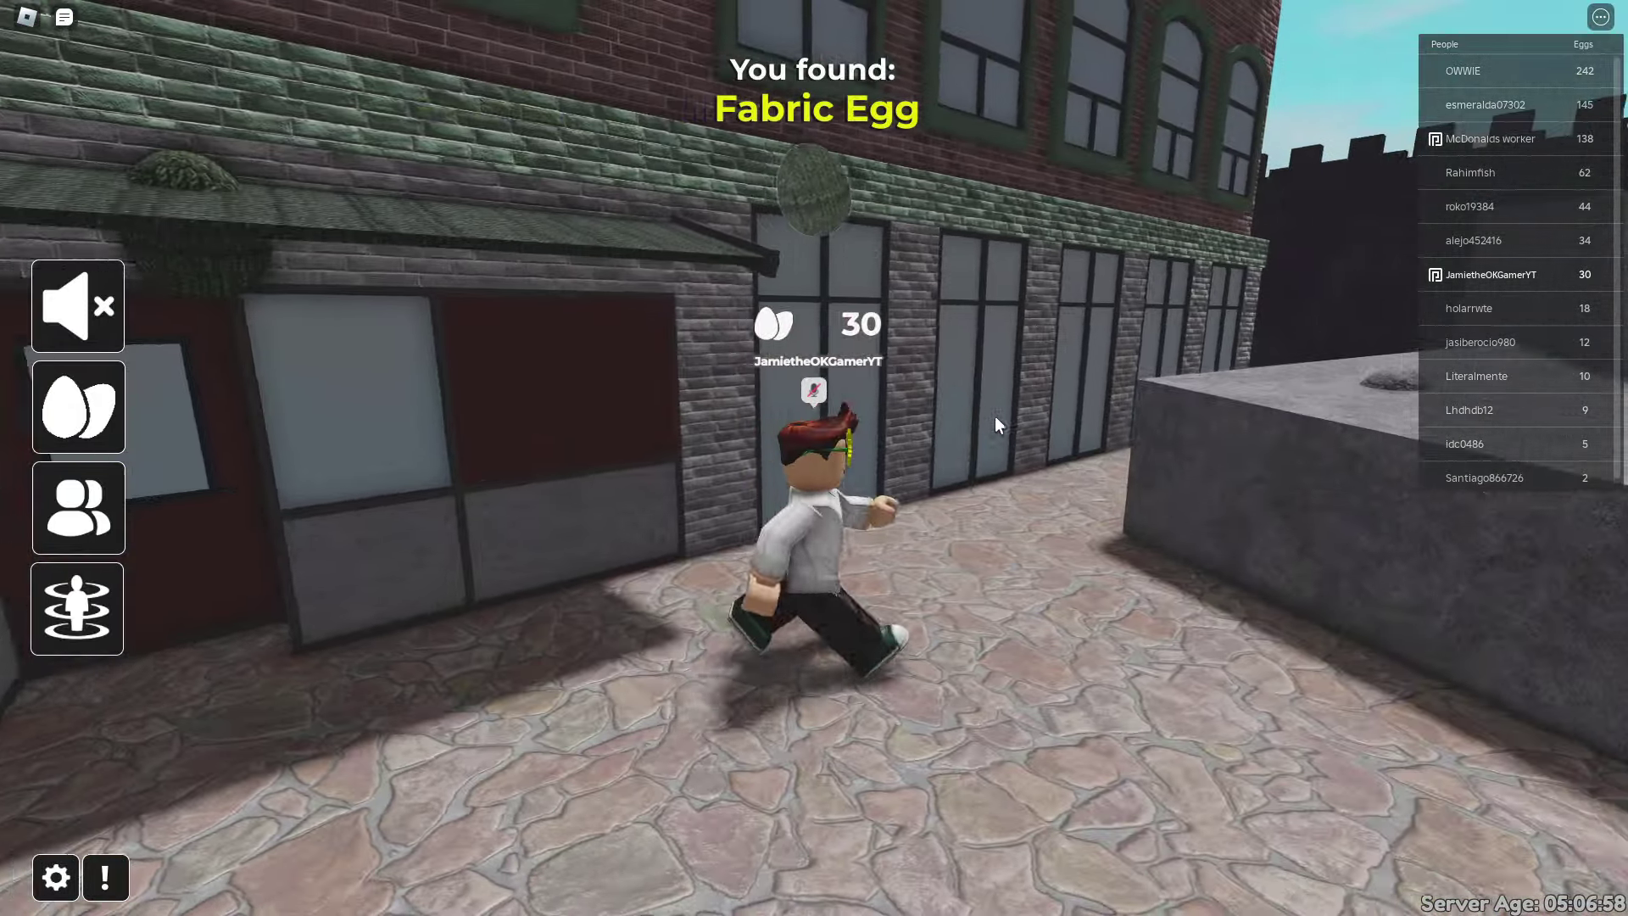
{"action": "key", "text": "Up"}
{"action": "key", "text": "space"}
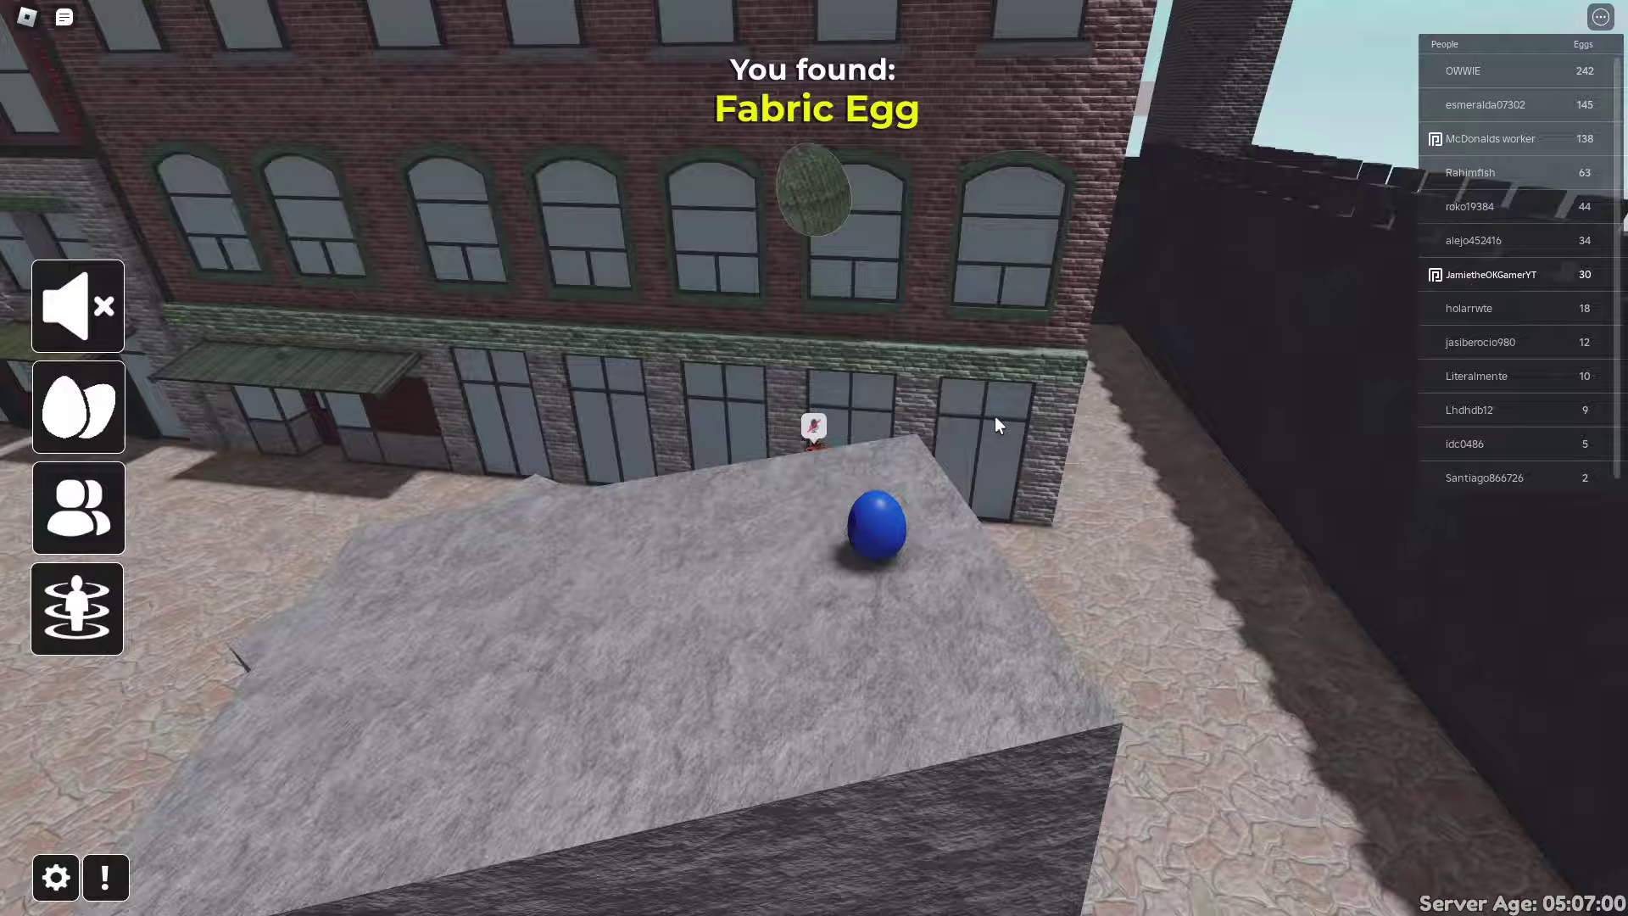
{"action": "key", "text": "Up"}
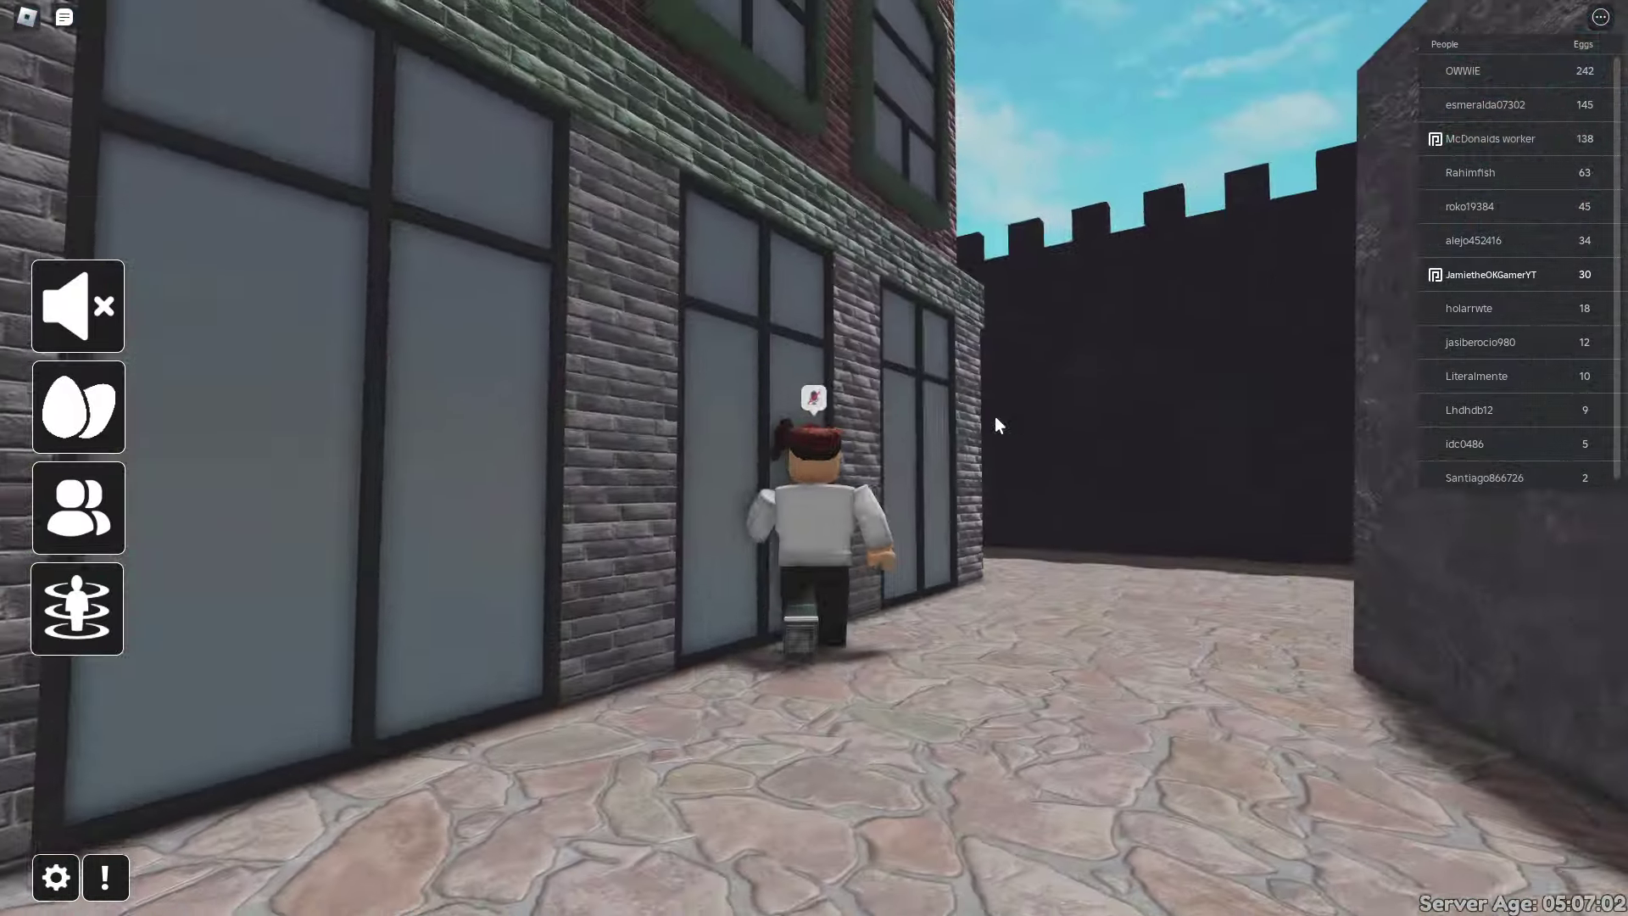
Climb the corner truss and spiral rainbow stairs to the upper rooftop.
{"action": "key", "text": "Up"}
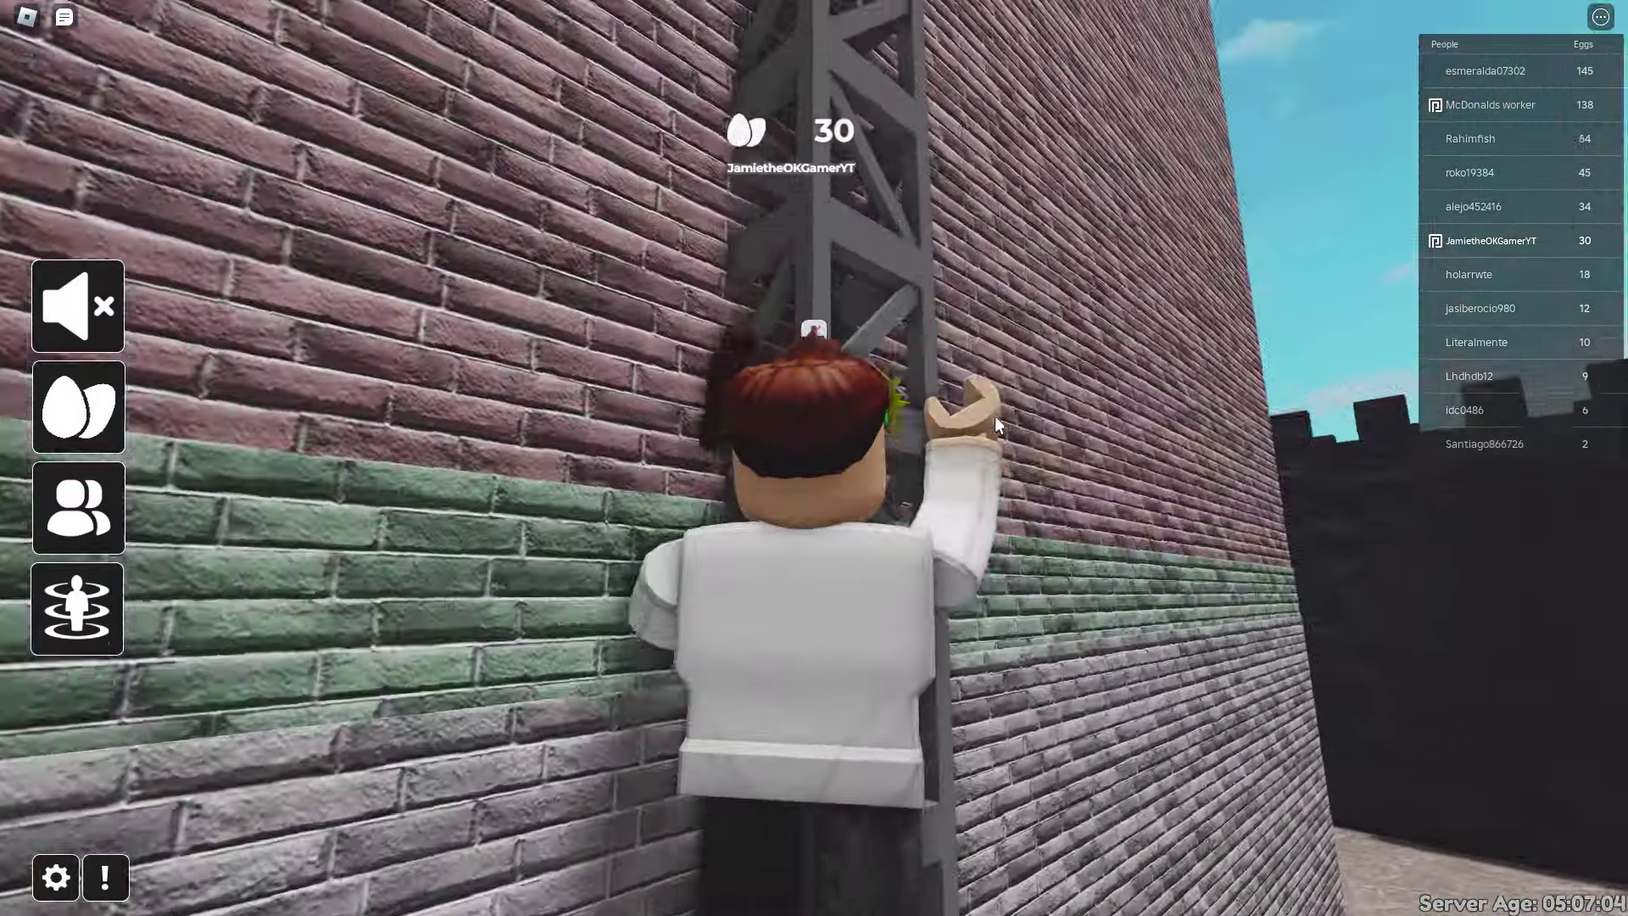
{"action": "key", "text": "Up"}
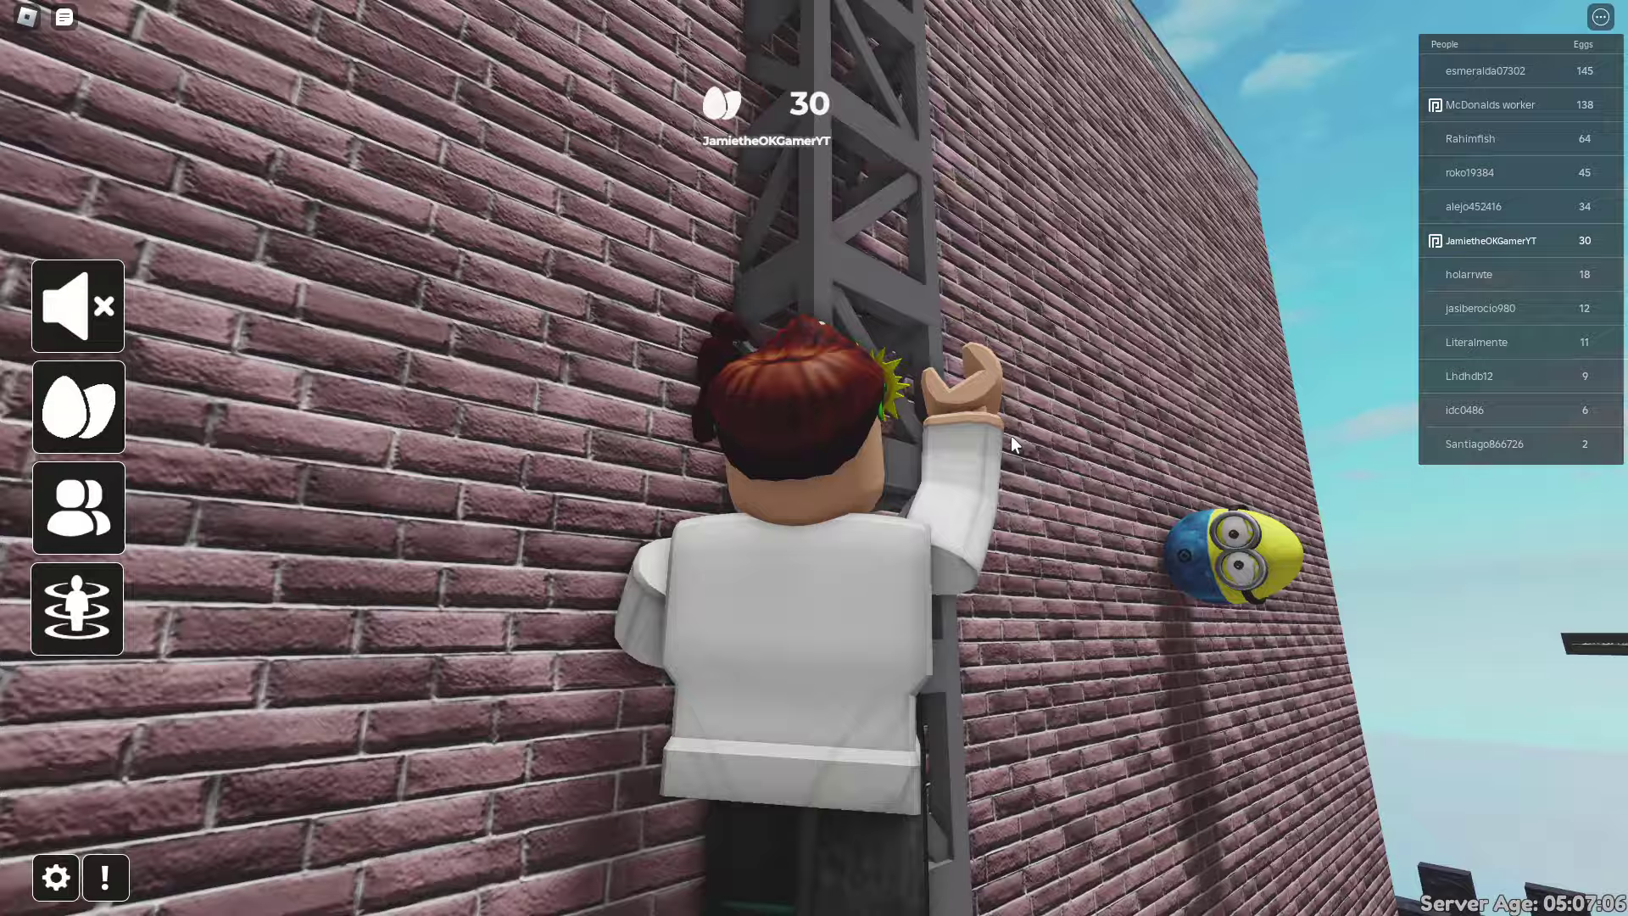
{"action": "key", "text": "Up"}
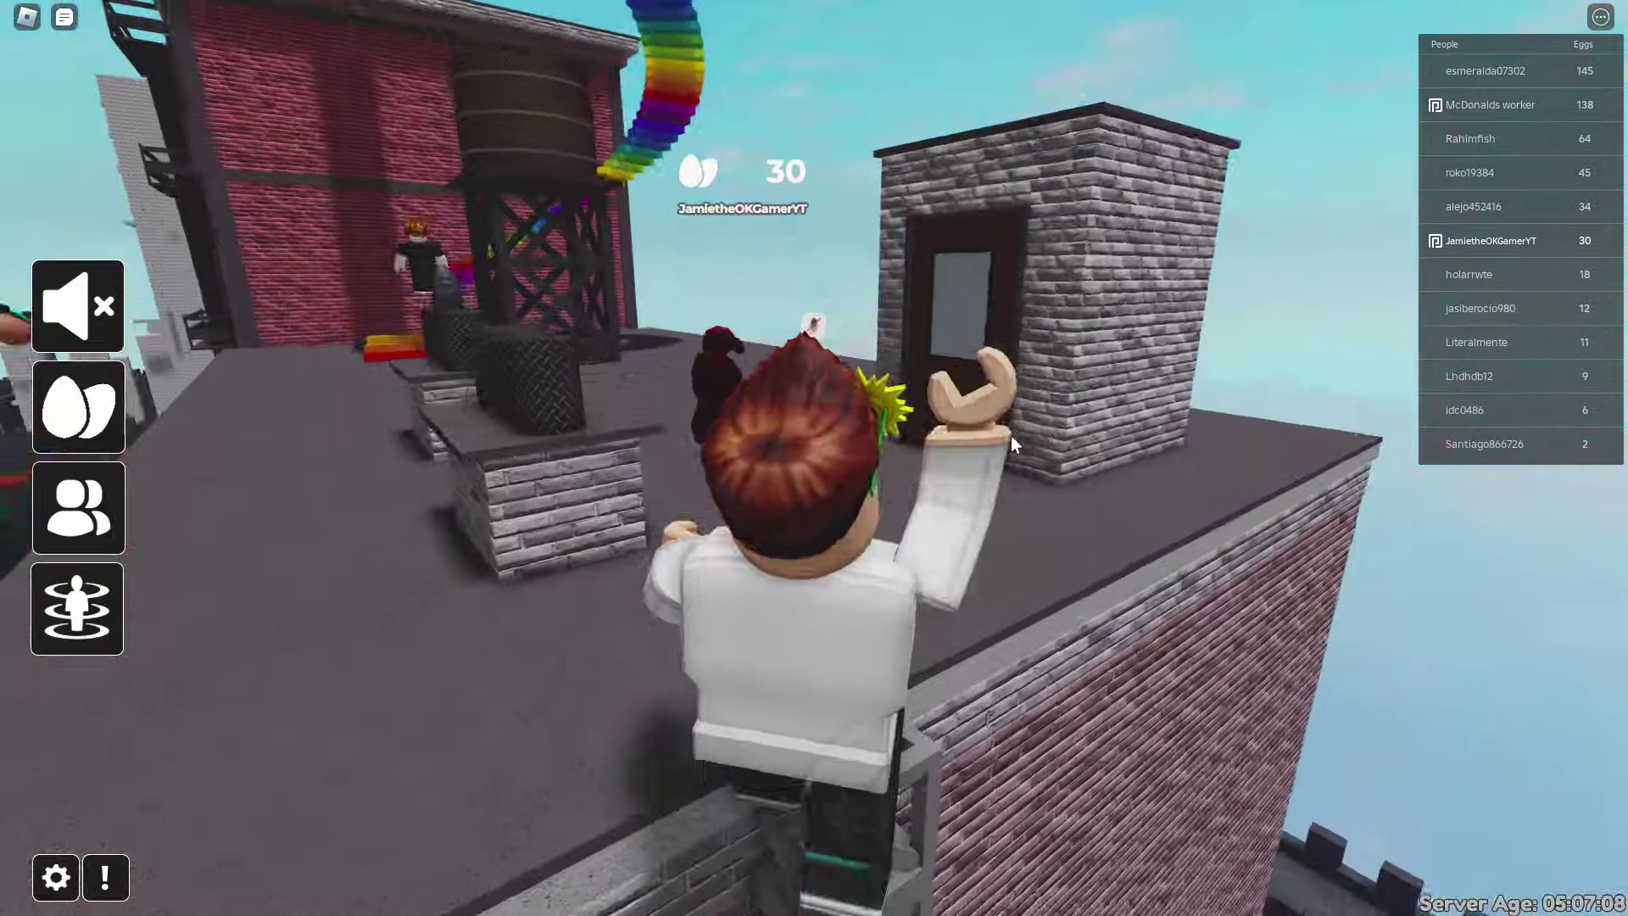
{"action": "key", "text": "Up"}
{"action": "key", "text": "Down"}
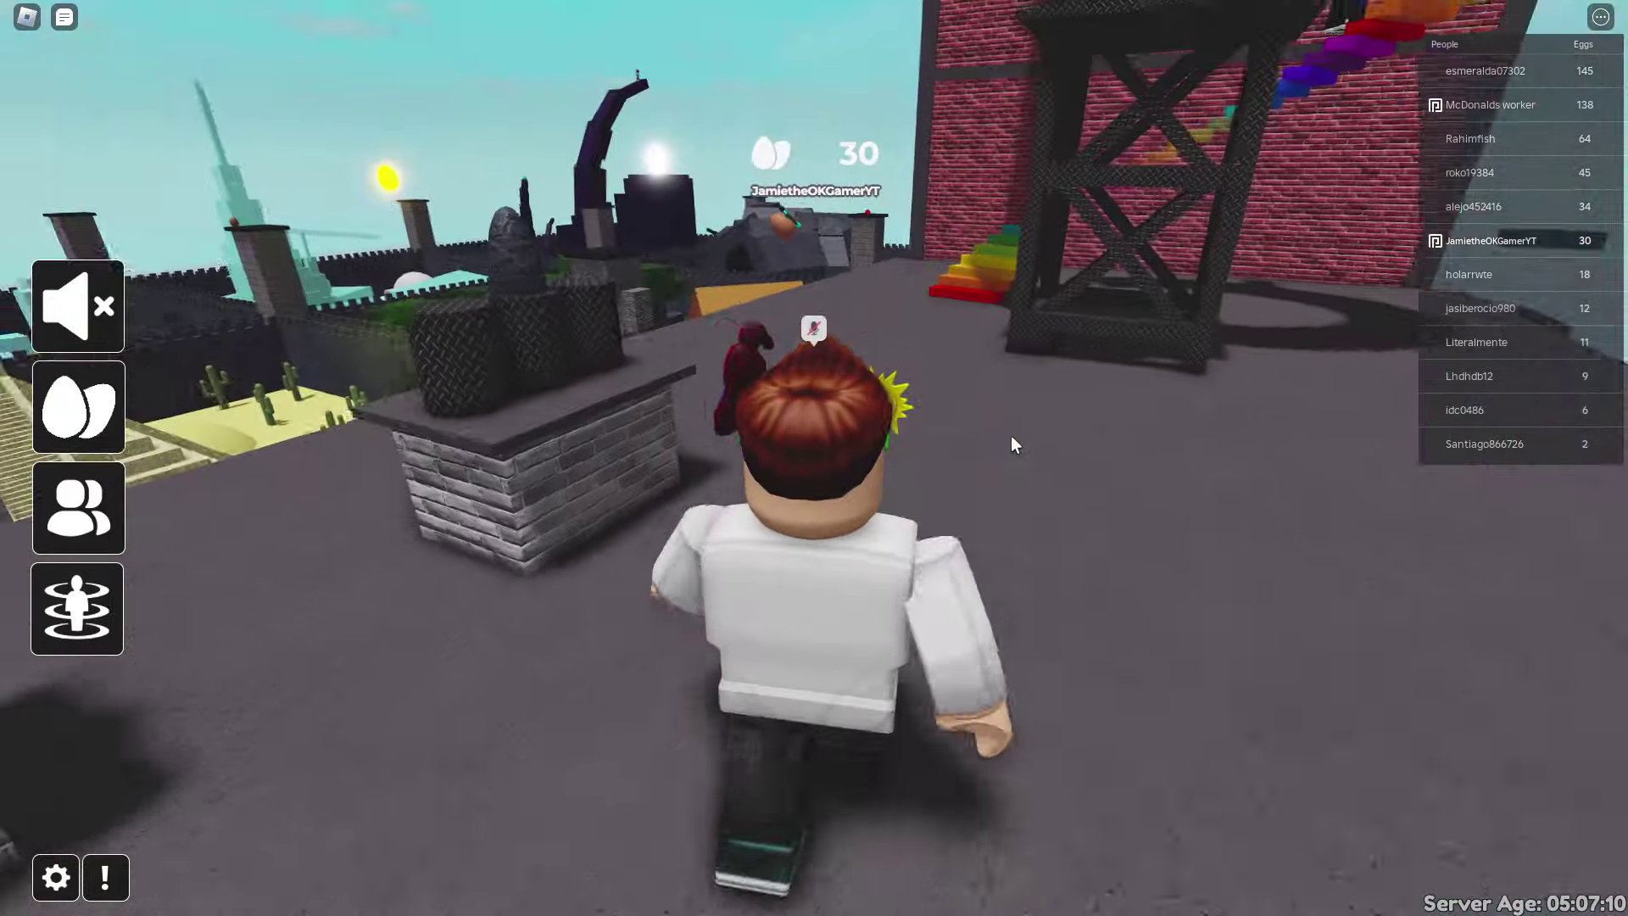
{"action": "key", "text": "Up"}
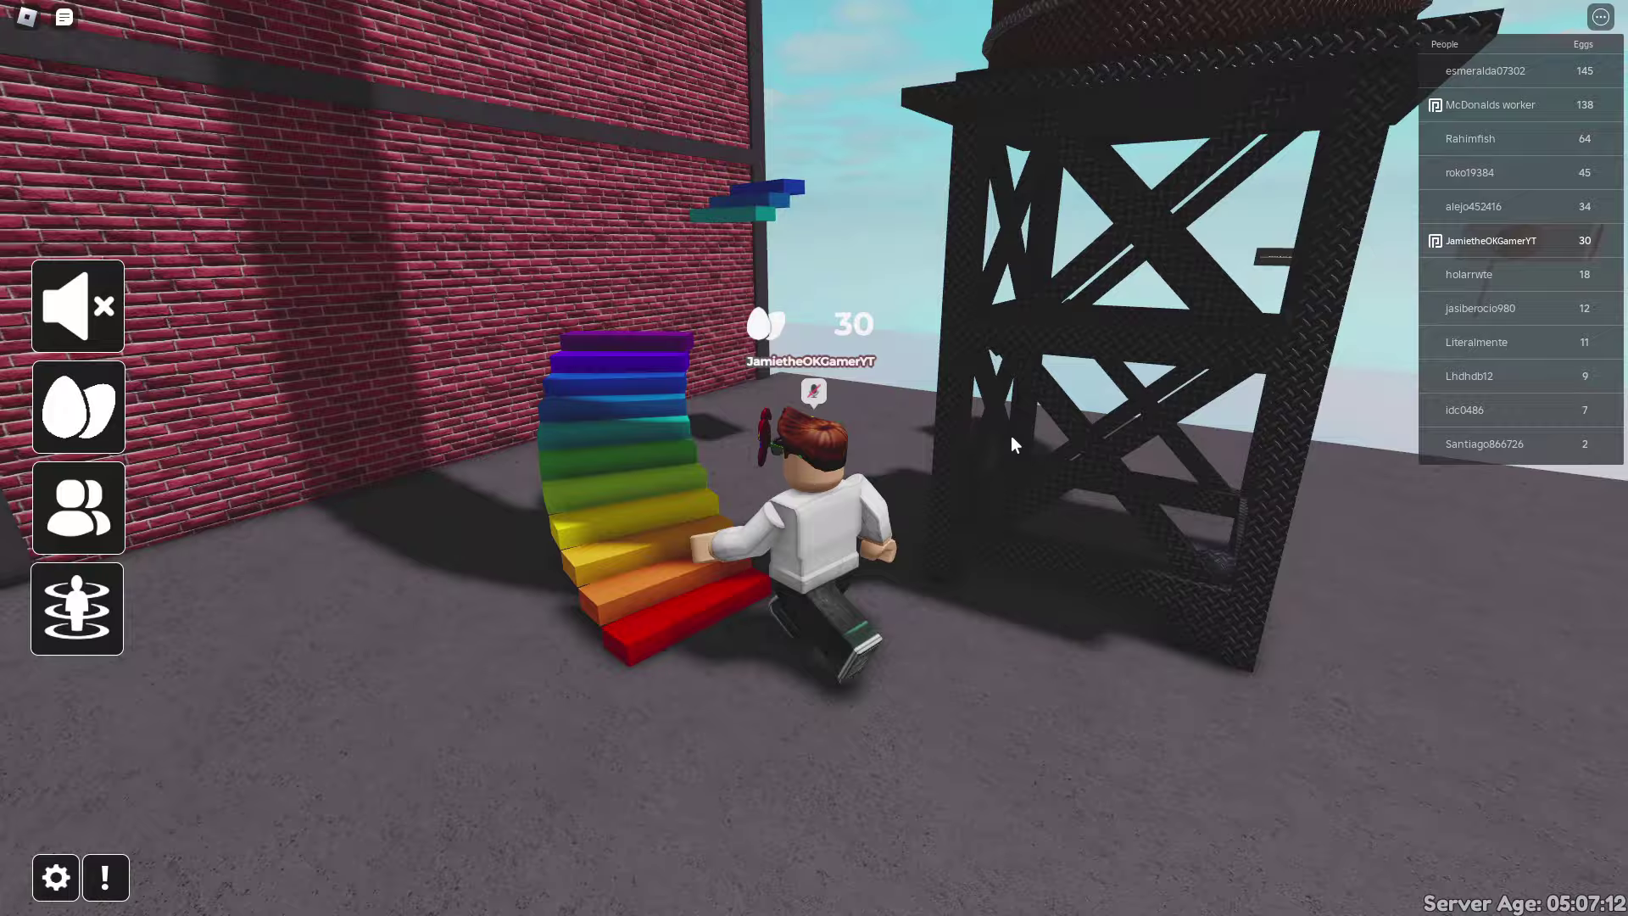
{"action": "key", "text": "Up"}
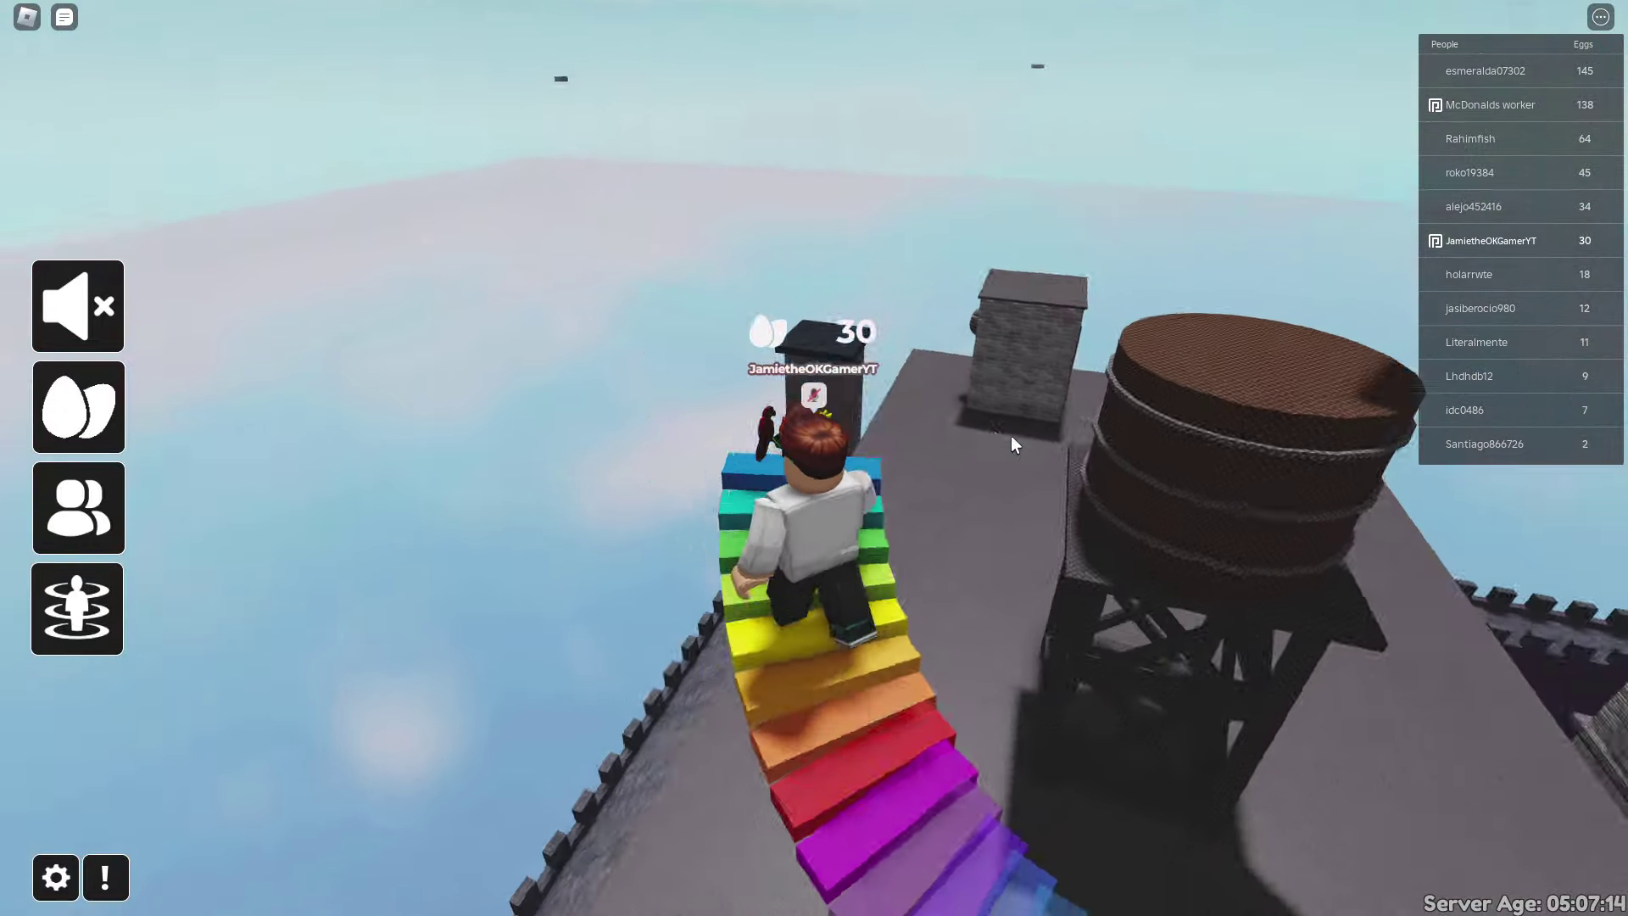
{"action": "key", "text": "Up"}
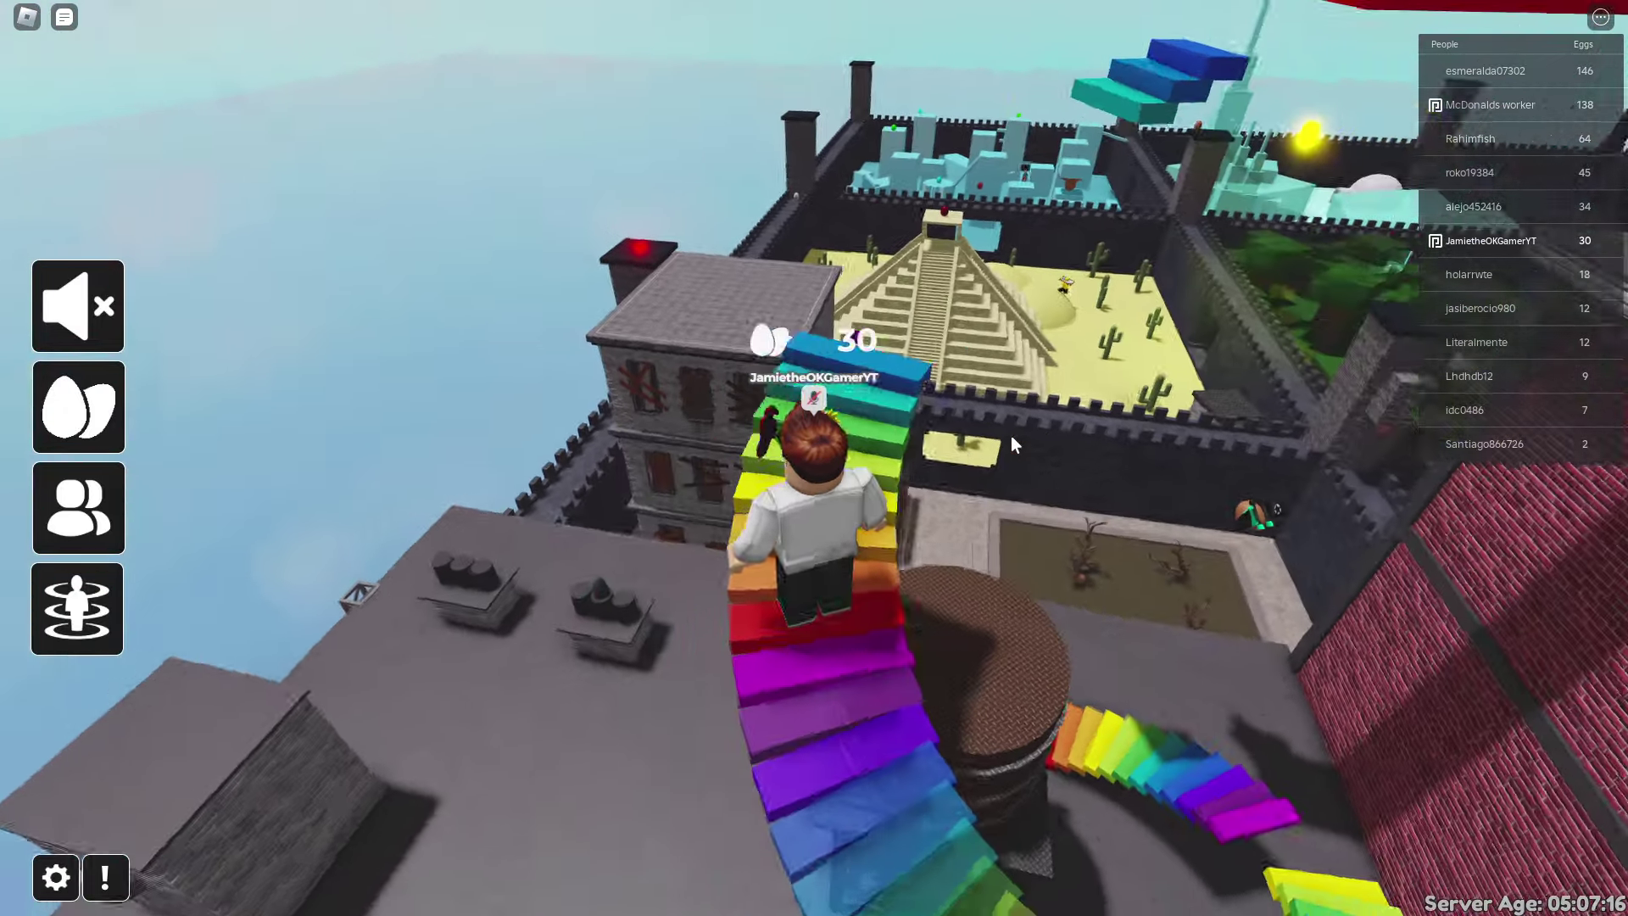
{"action": "key", "text": "Up"}
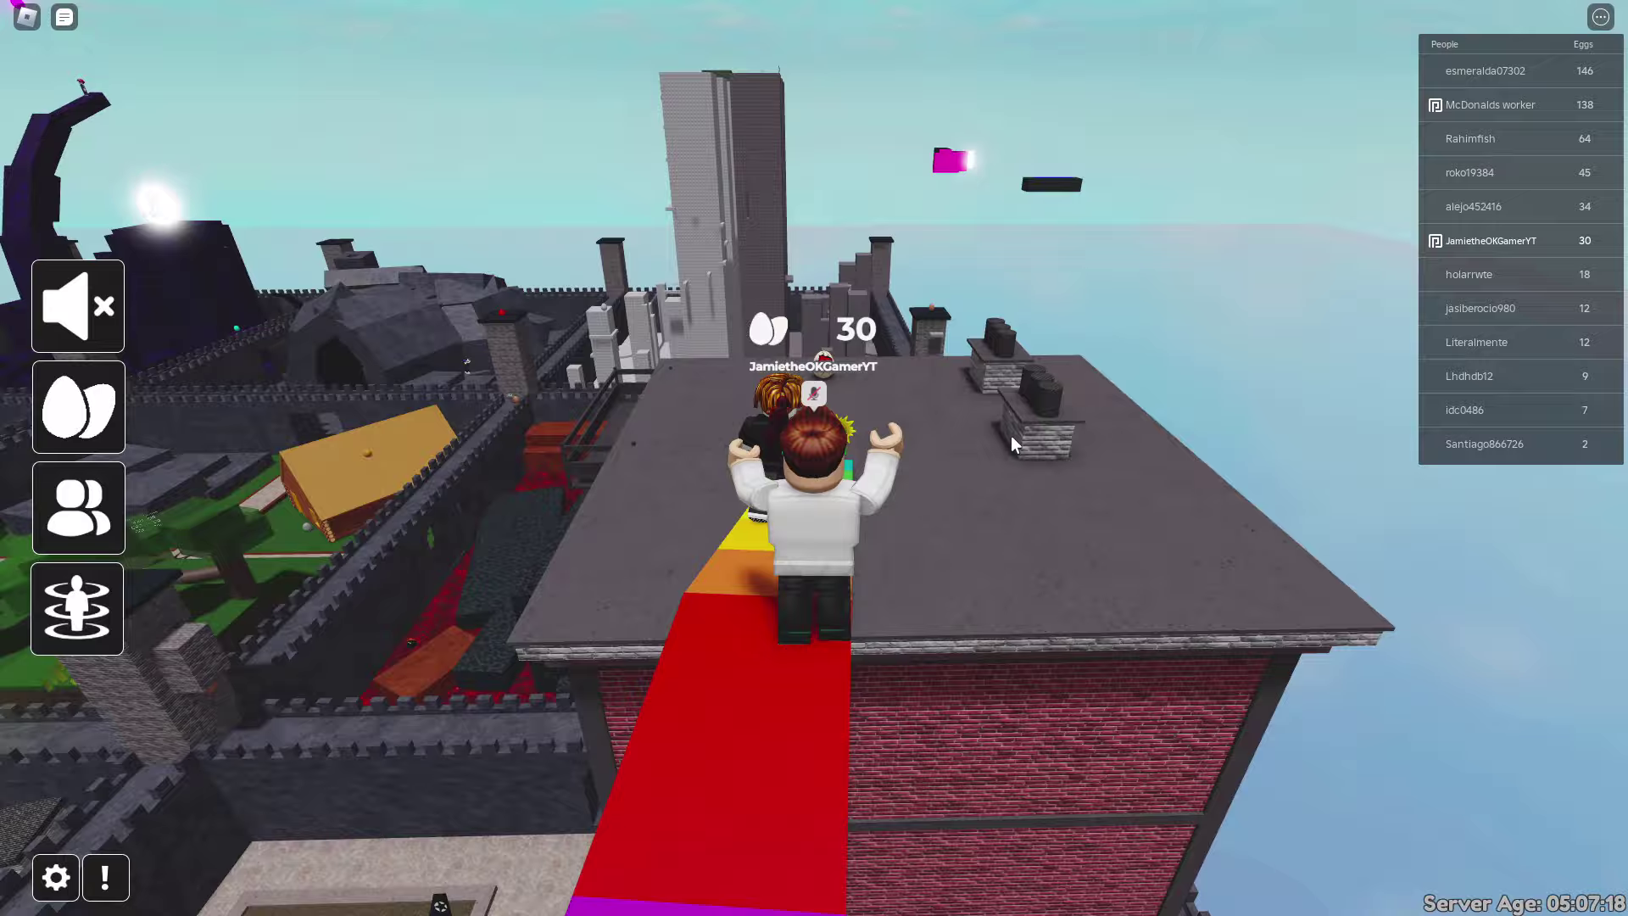
Pick up the Roblox Egg on the rooftop, then drop down the facade for the Honey Egg.
{"action": "key", "text": "Up"}
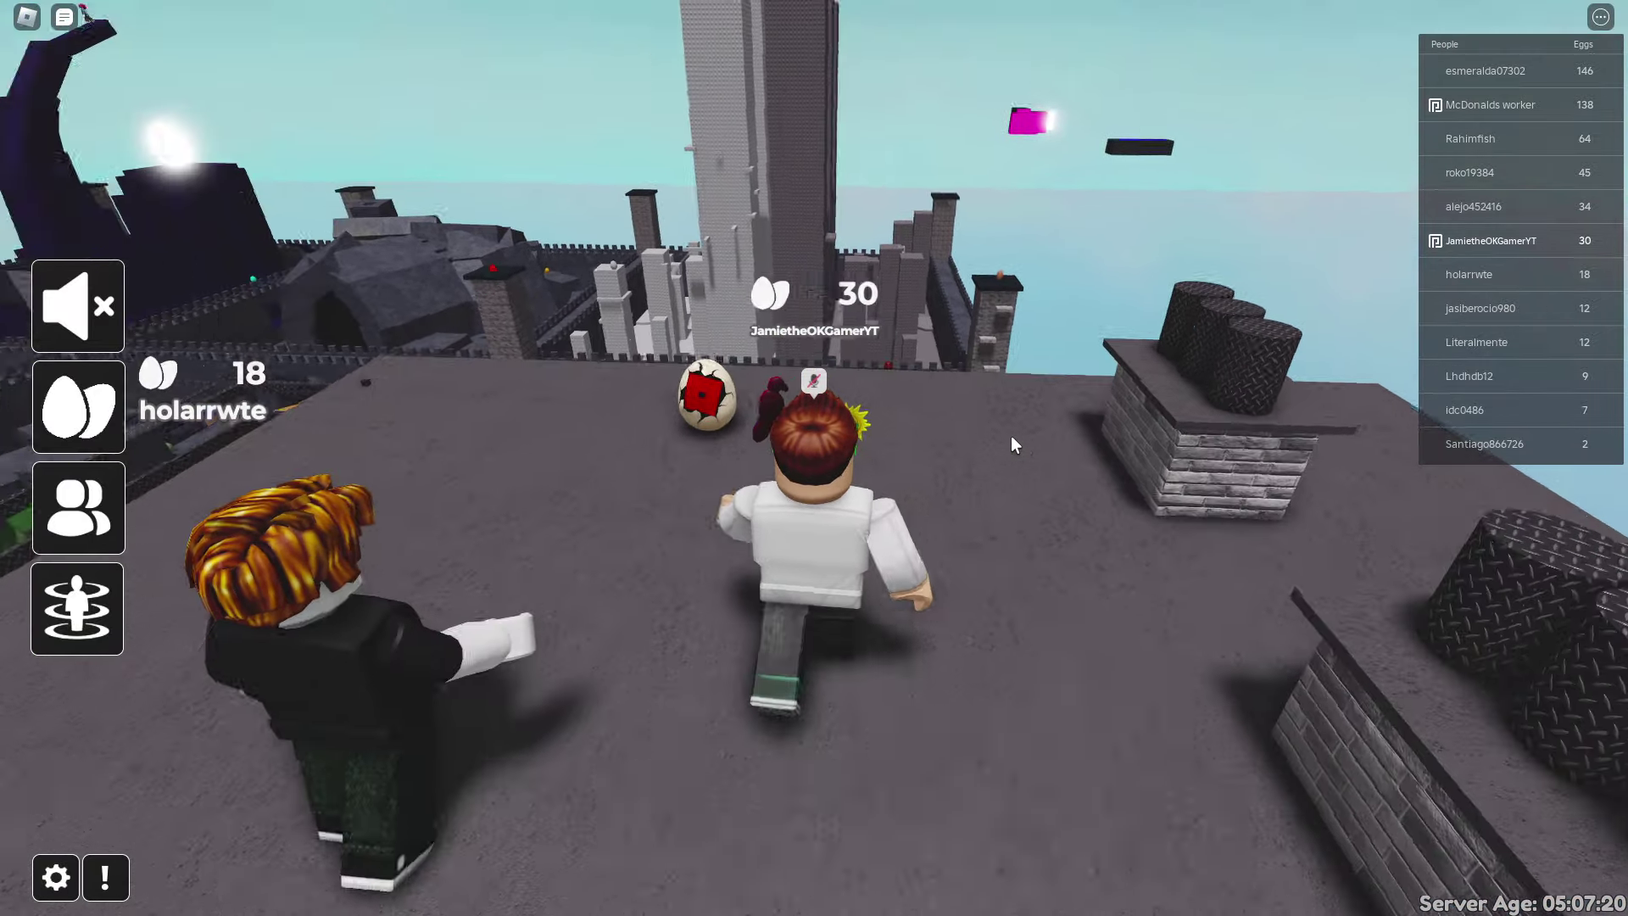
{"action": "key", "text": "Up"}
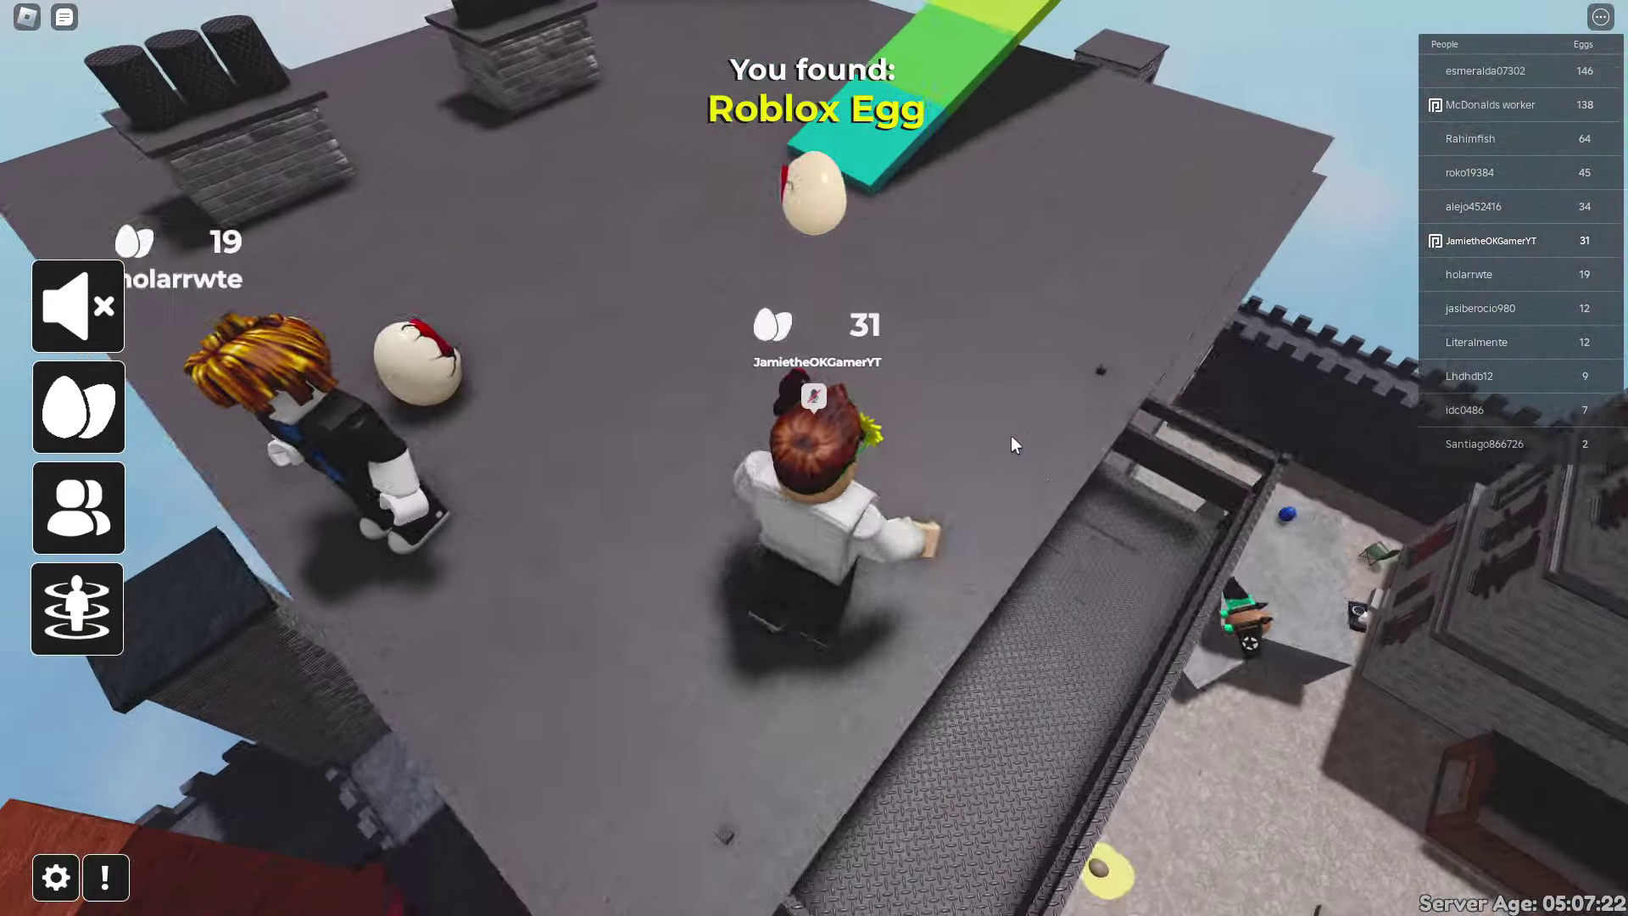
{"action": "key", "text": "Up"}
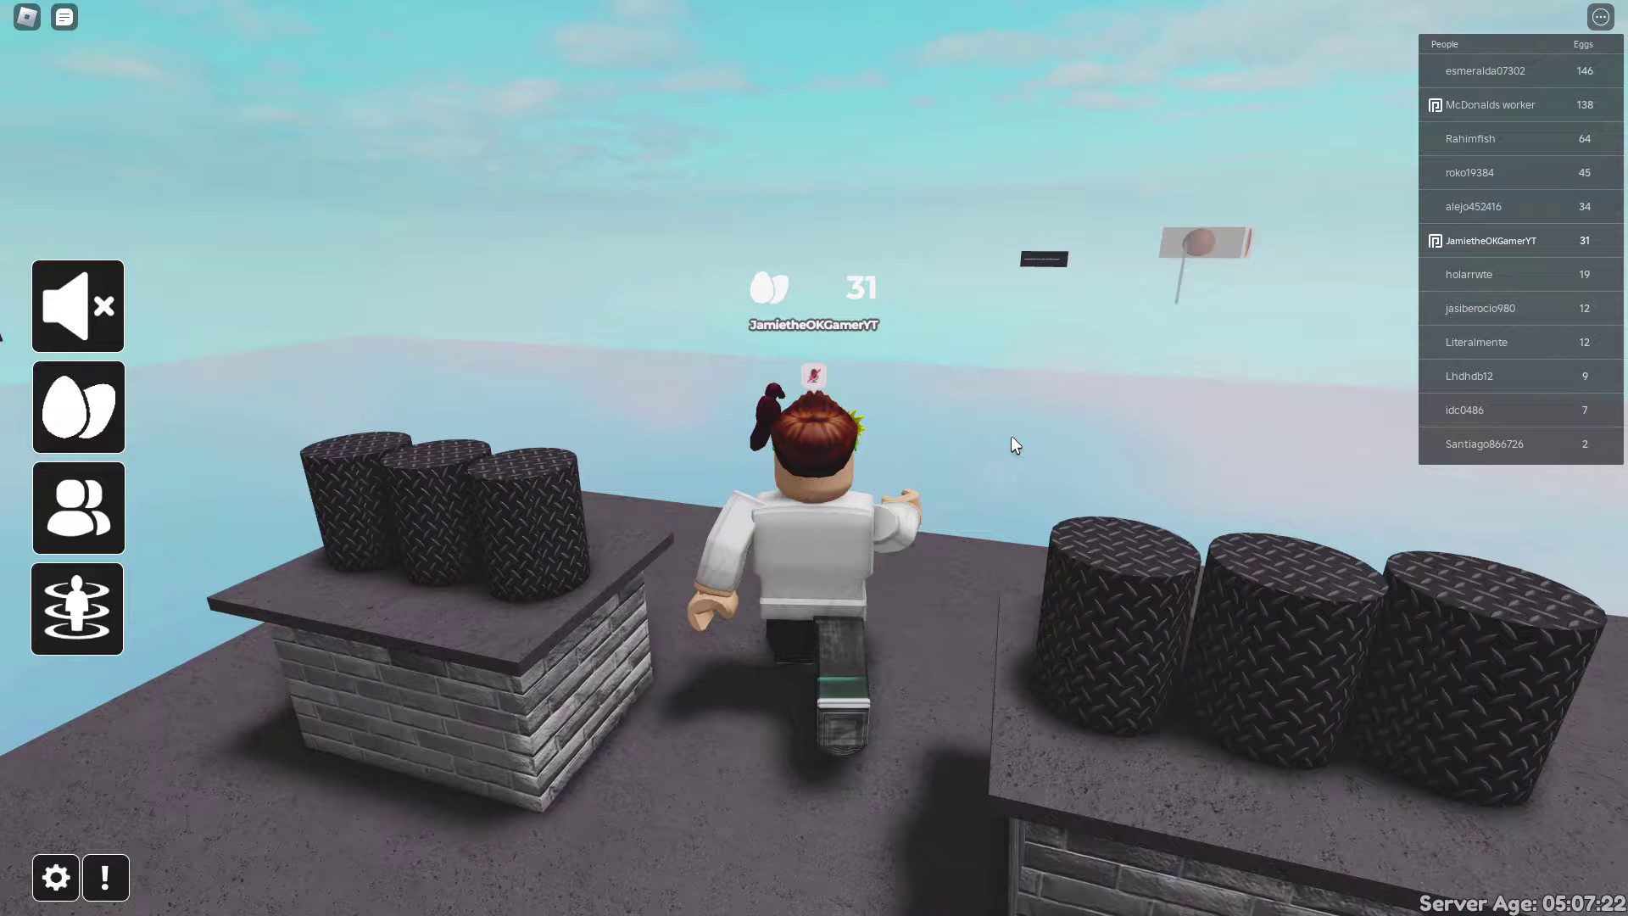
{"action": "scroll", "coordinate": [1011, 435], "scroll_direction": "down", "scroll_amount": 5}
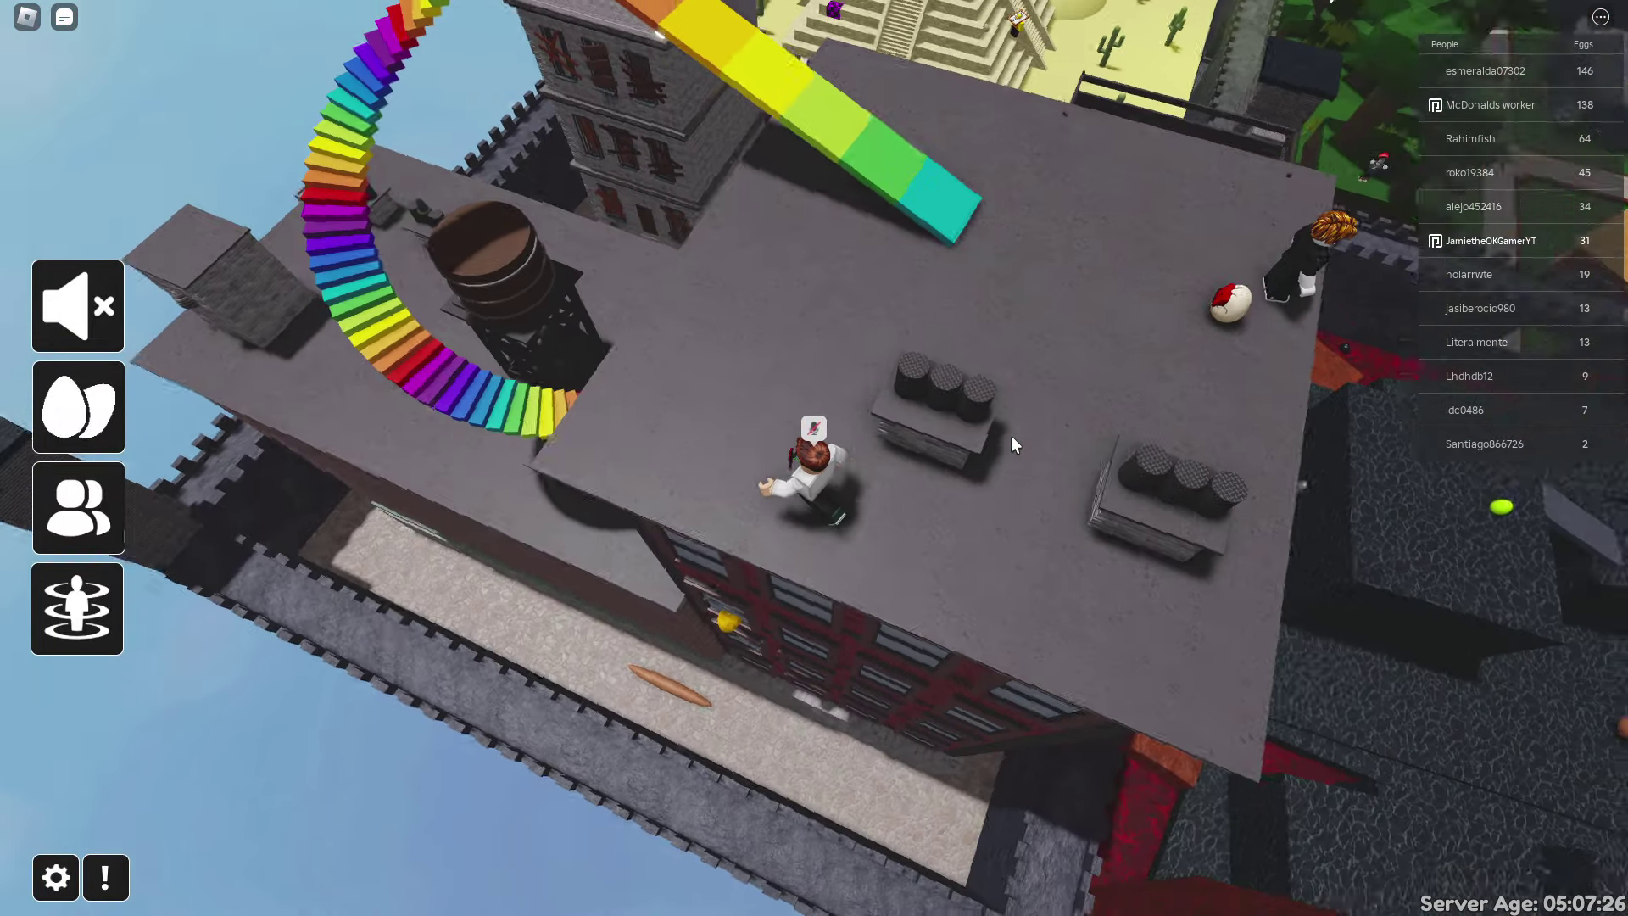
{"action": "key", "text": "space"}
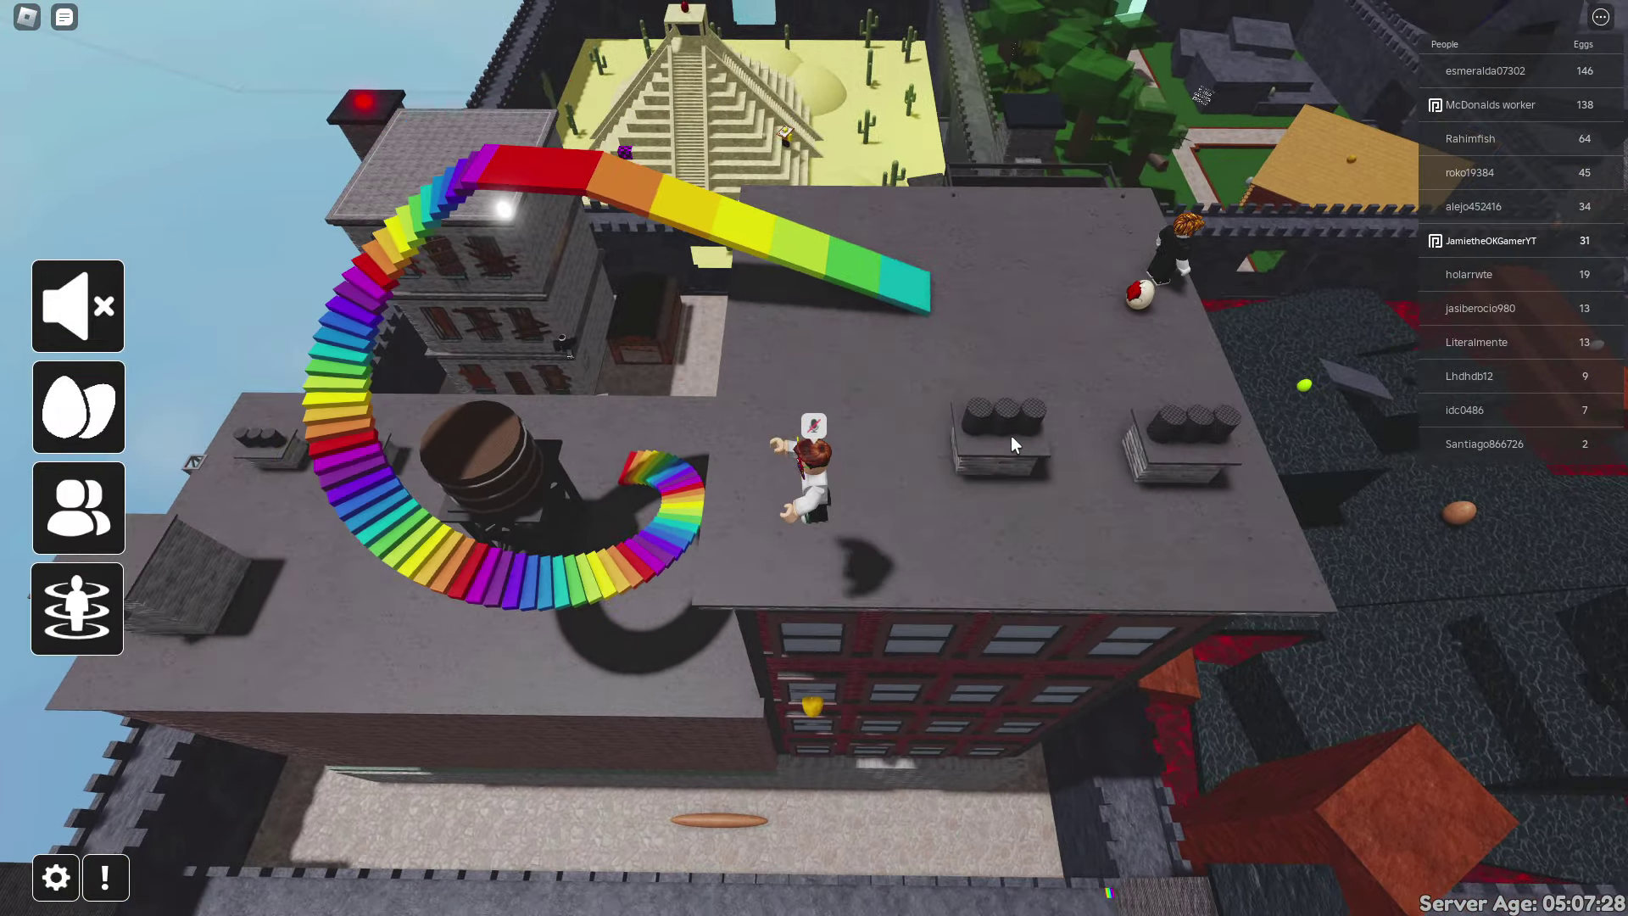
{"action": "key", "text": "Down"}
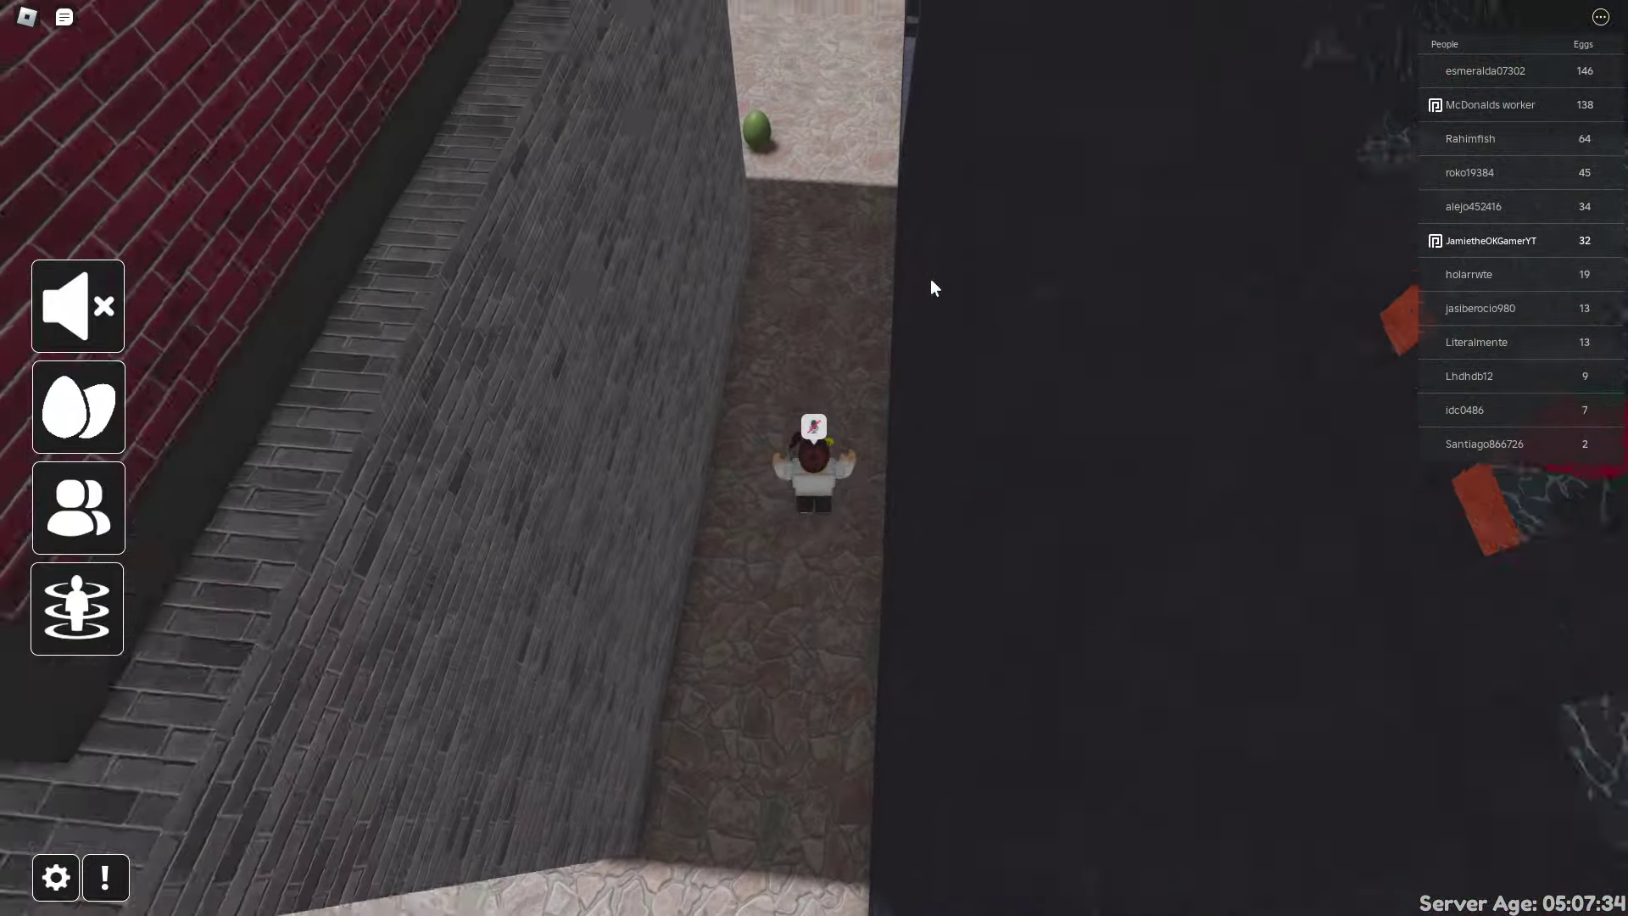
Walk through the dark area, collecting the Dust Egg and Bombastic Egg.
{"action": "key", "text": "w"}
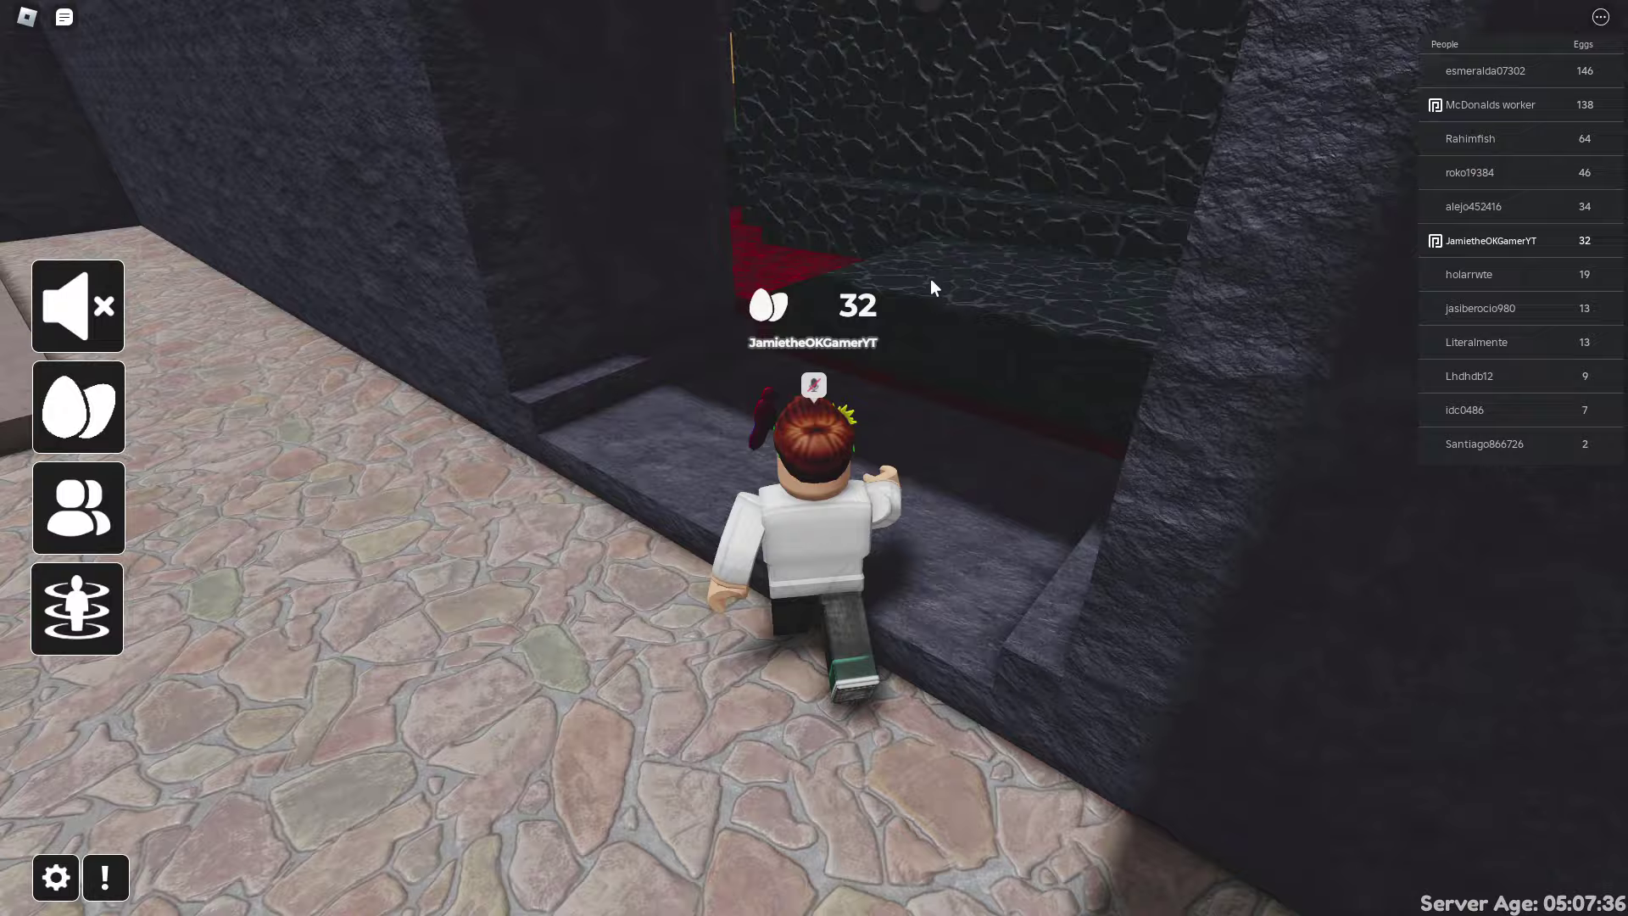
{"action": "key", "text": "w"}
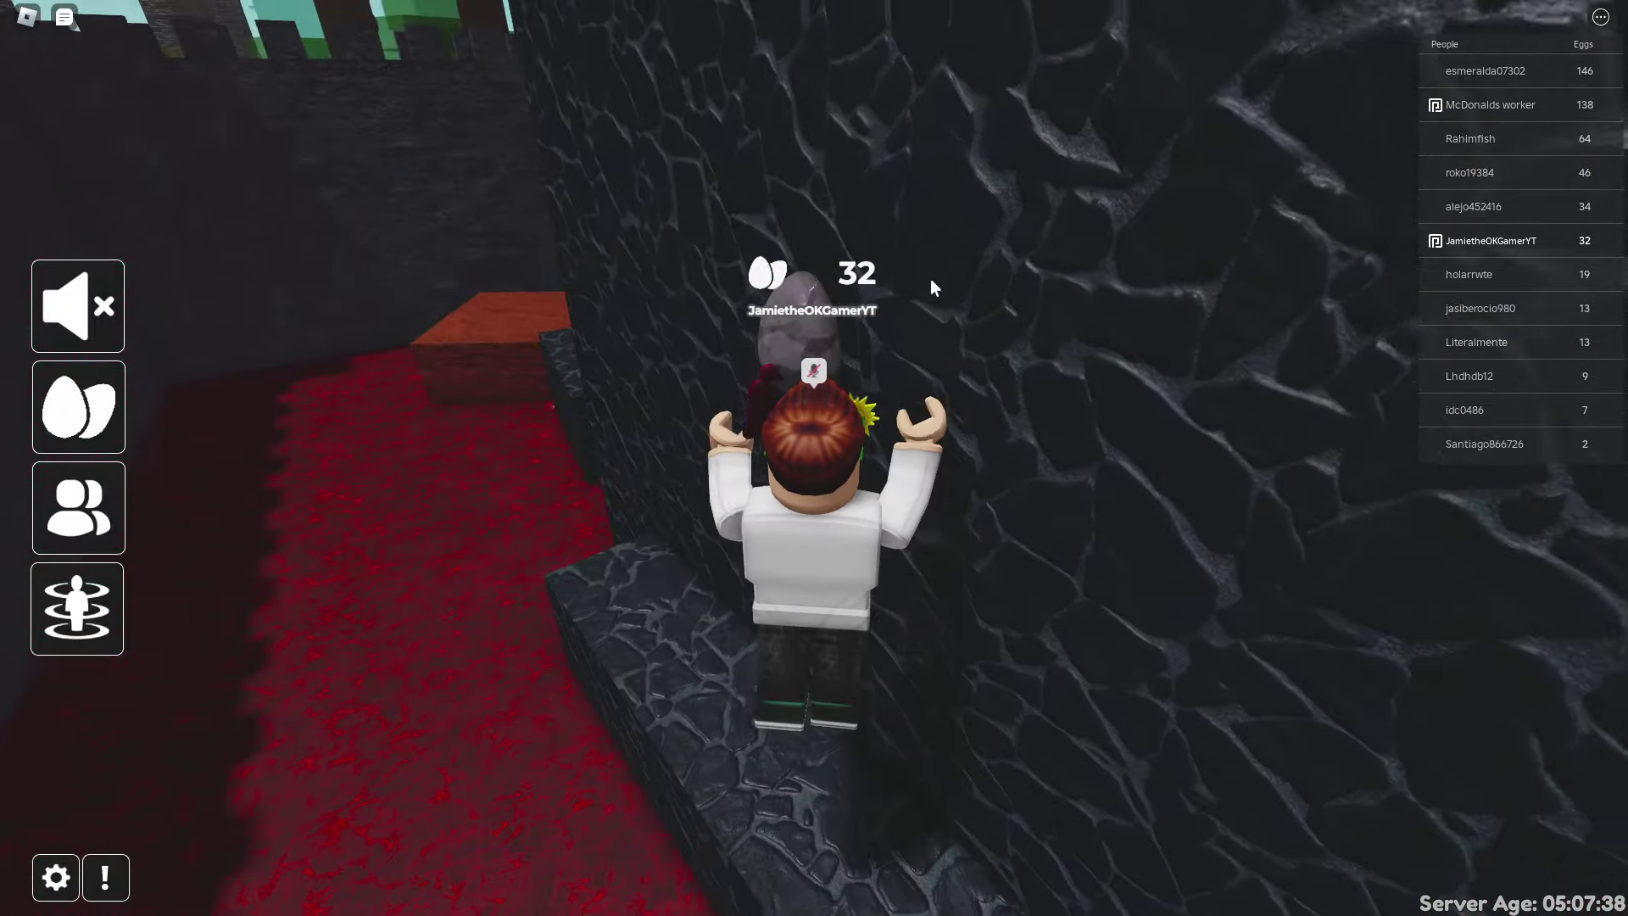
{"action": "key", "text": "w"}
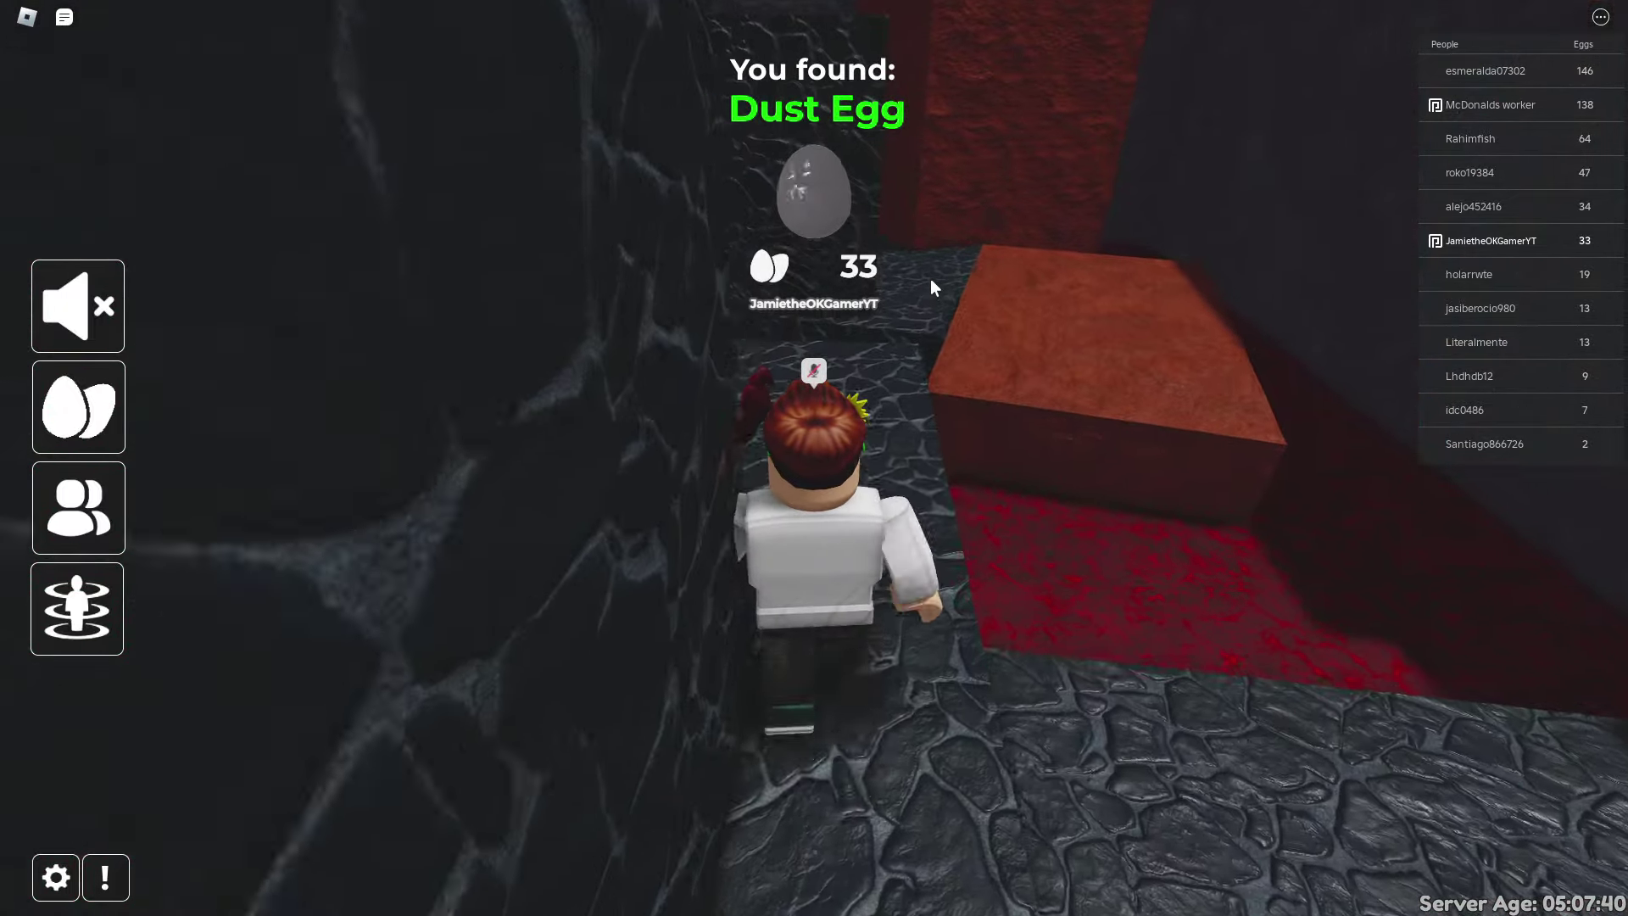
{"action": "key", "text": "w"}
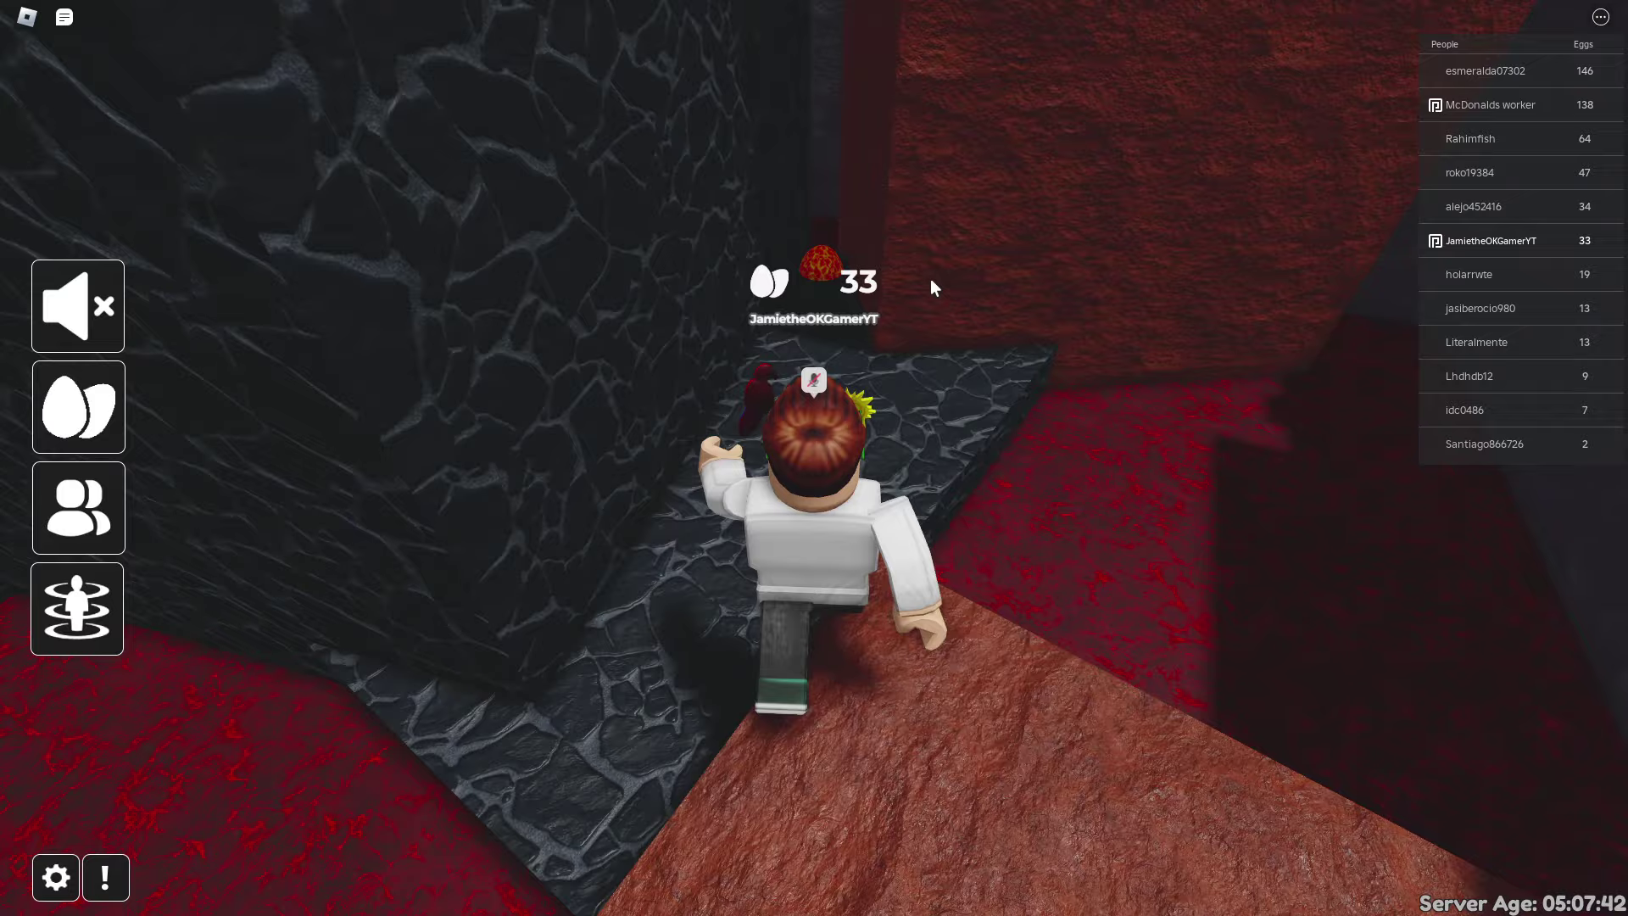
{"action": "key", "text": "w"}
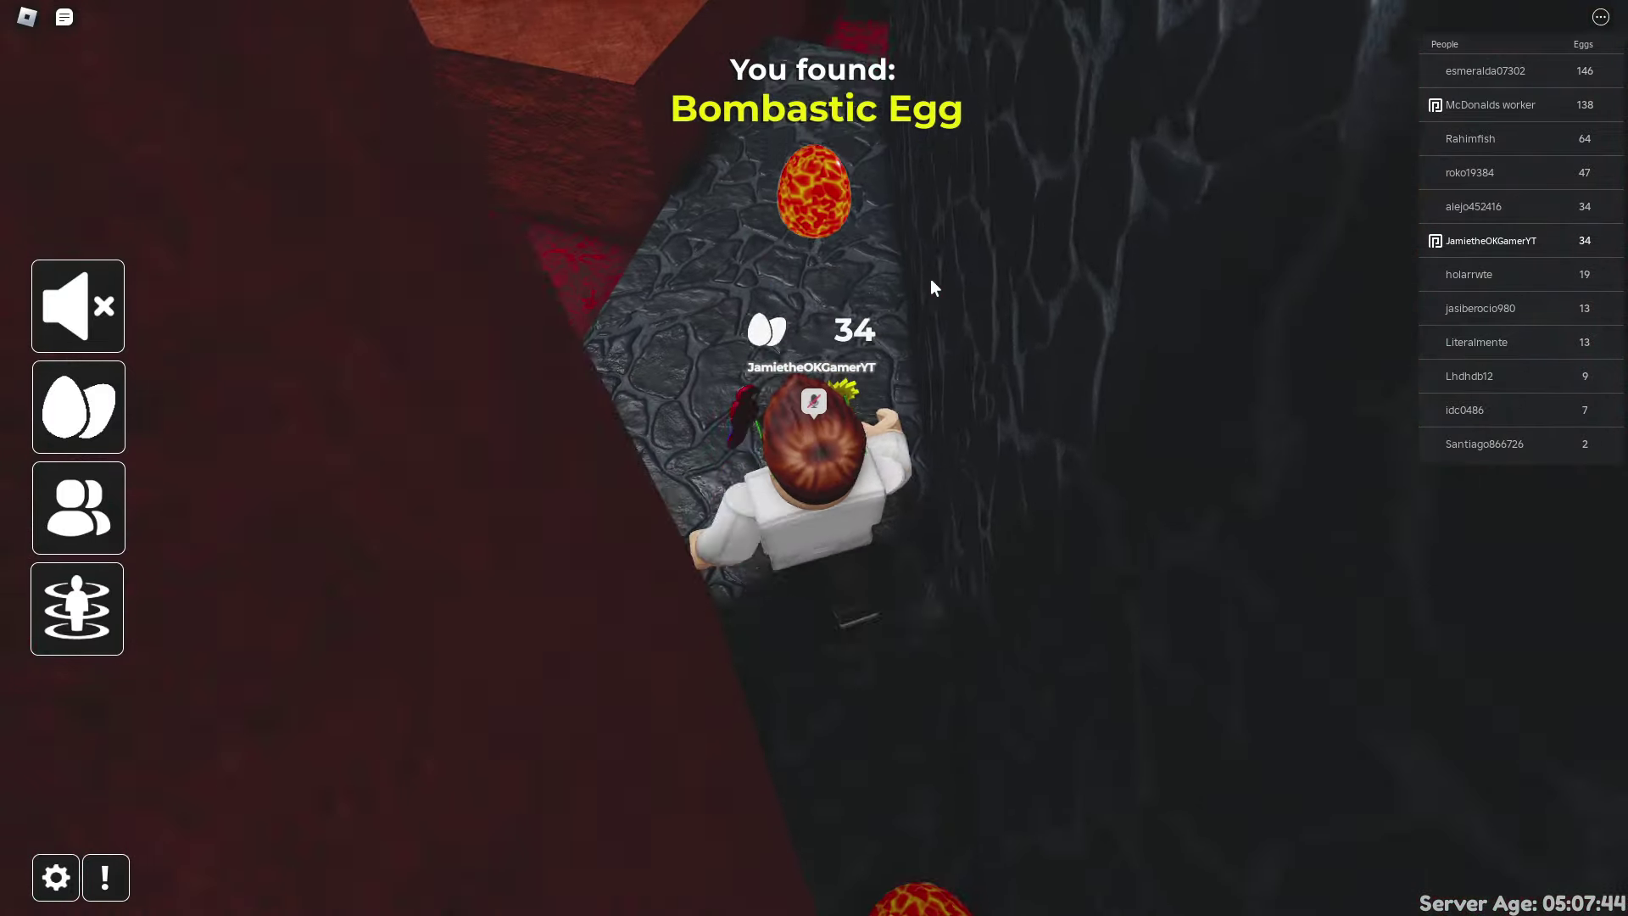
{"action": "key", "text": "w"}
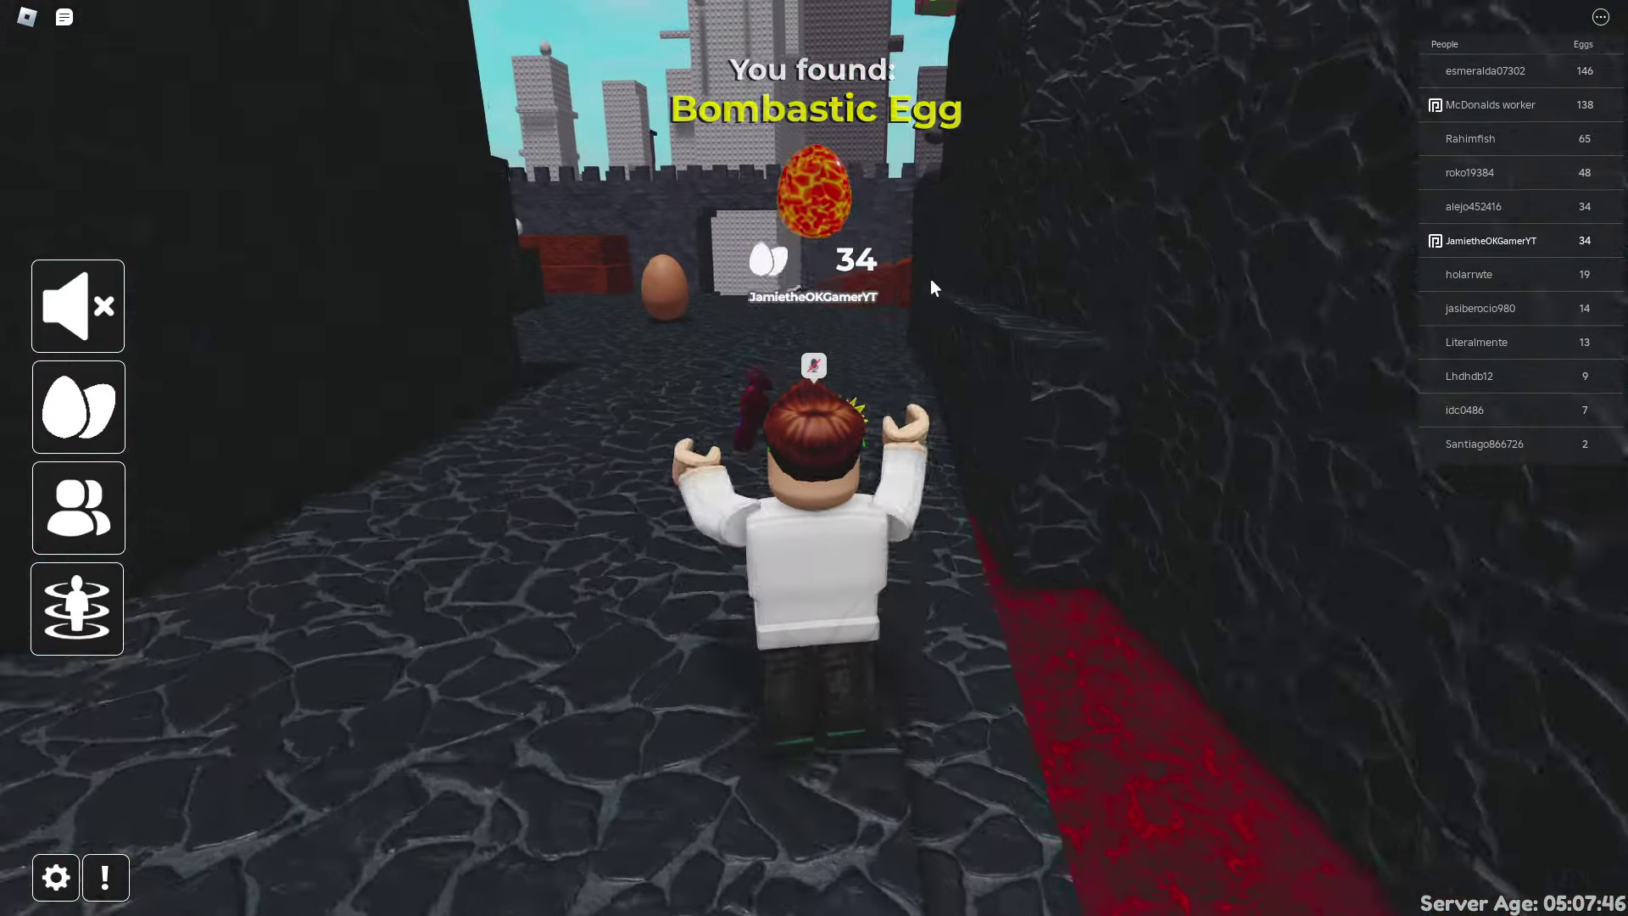
Collect the Black Cobble Egg, Big Egg and Salt Egg along the stone and red ledges.
{"action": "key", "text": "d"}
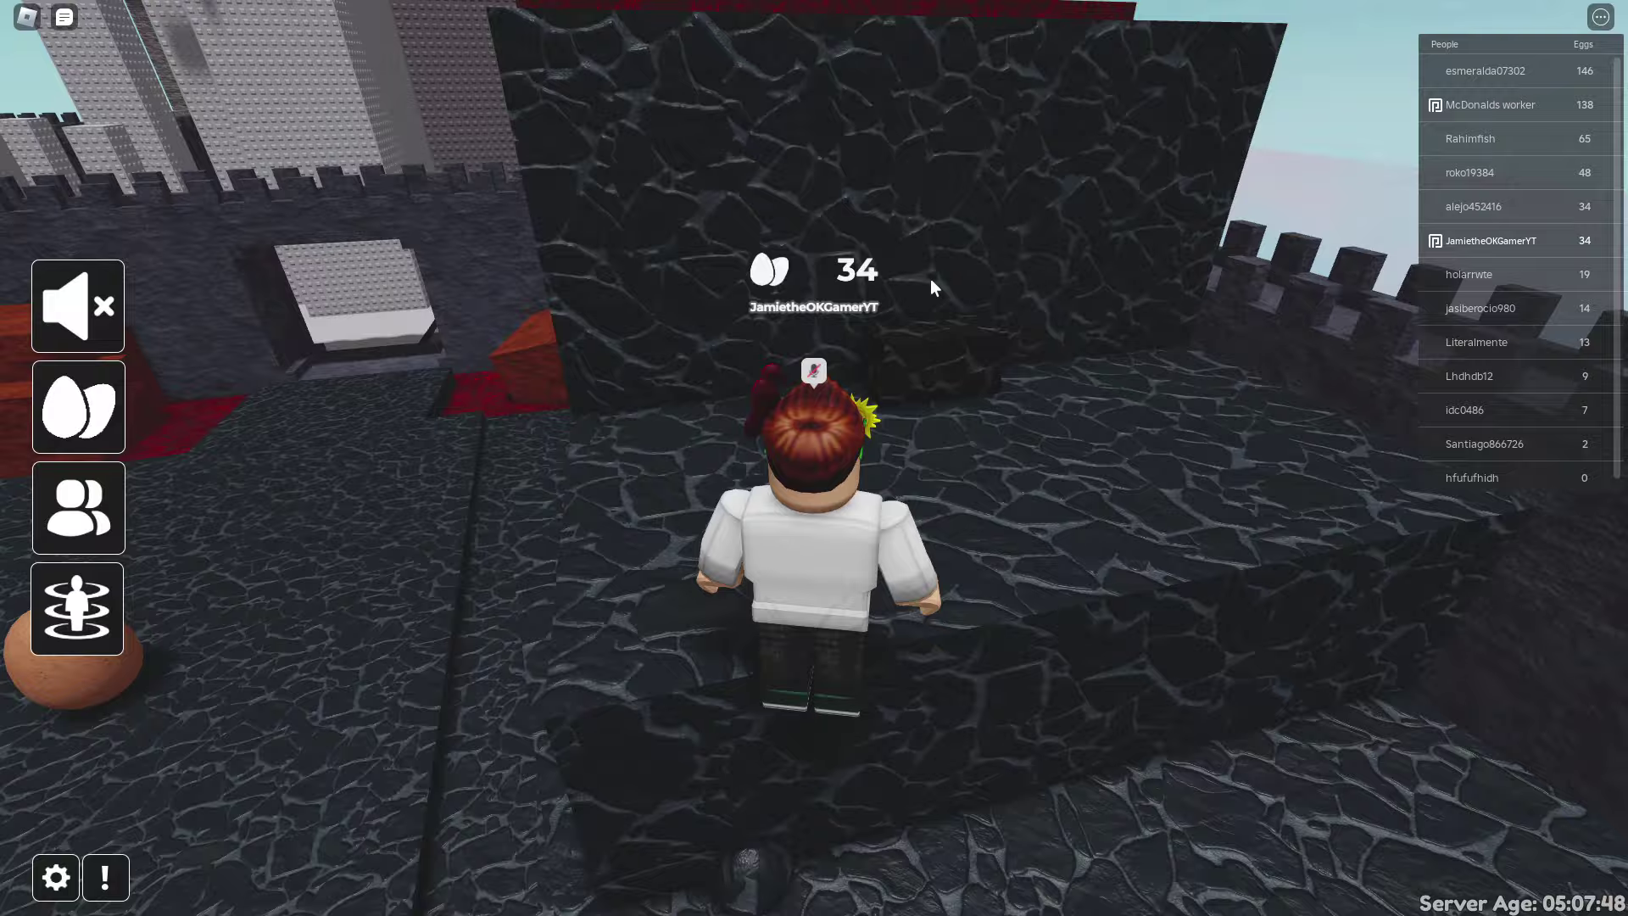
{"action": "key", "text": "w"}
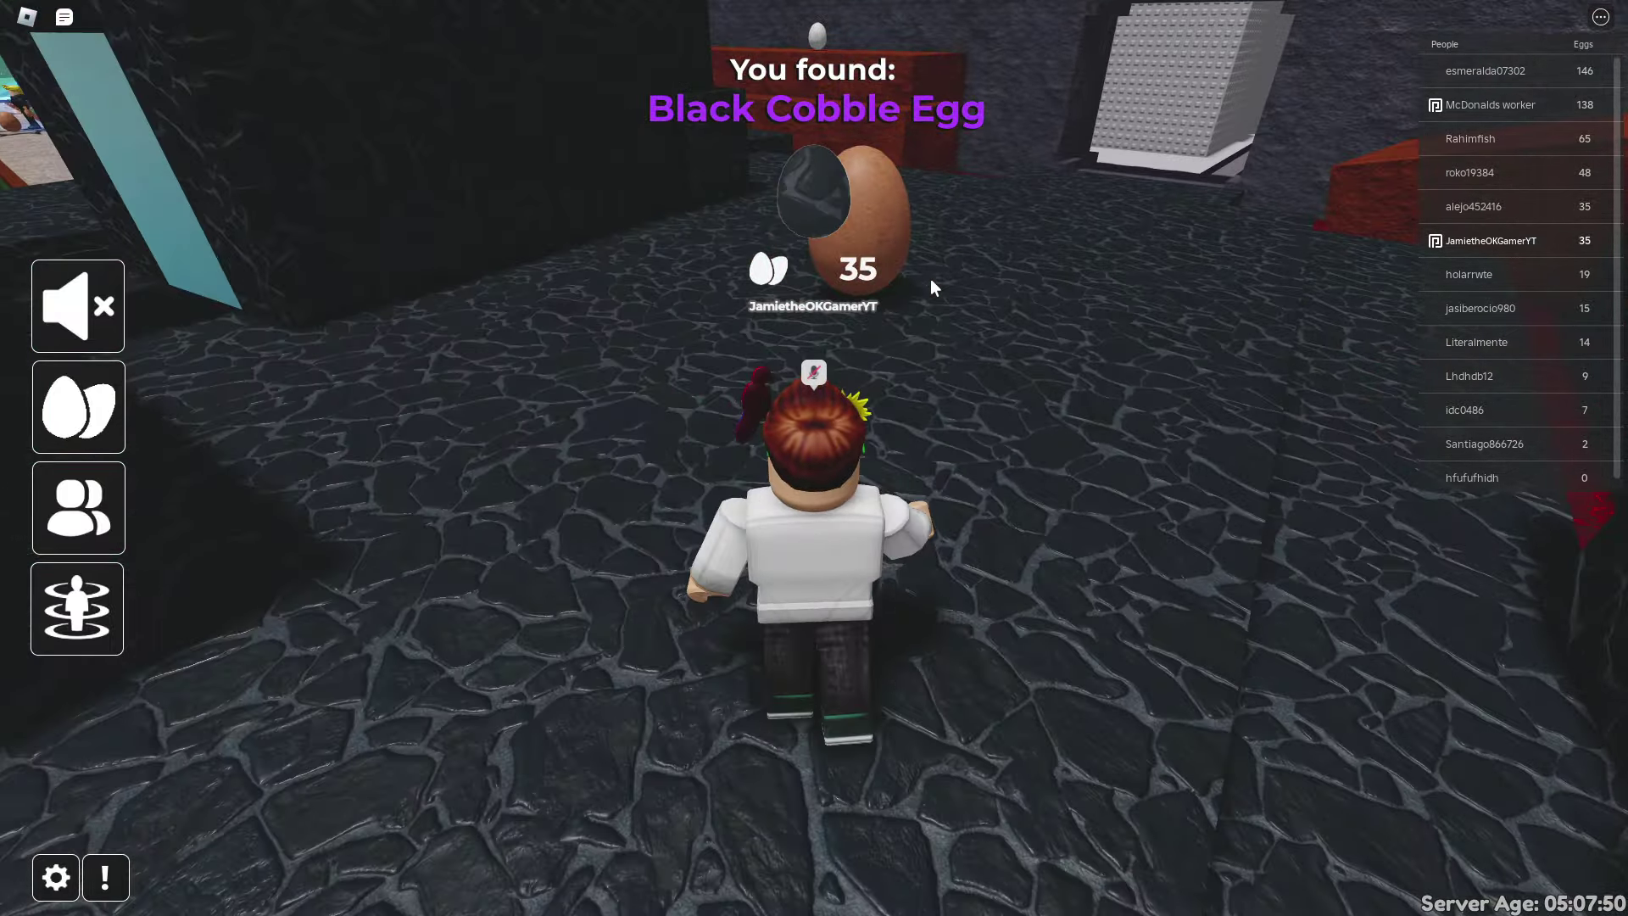
{"action": "key", "text": "w"}
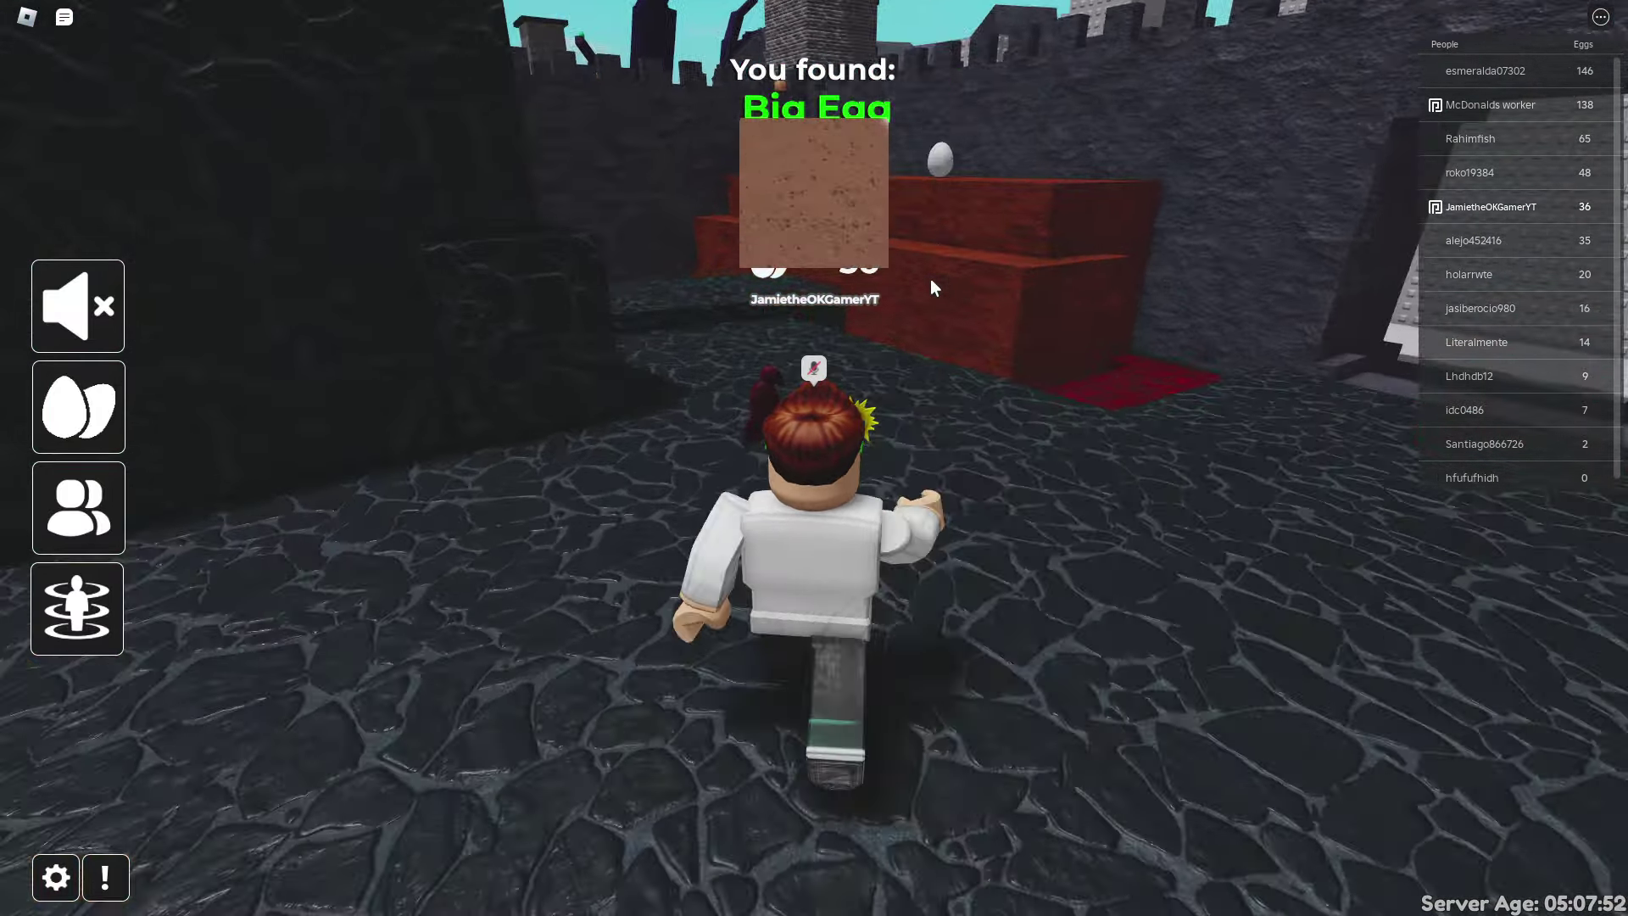
{"action": "key", "text": "w"}
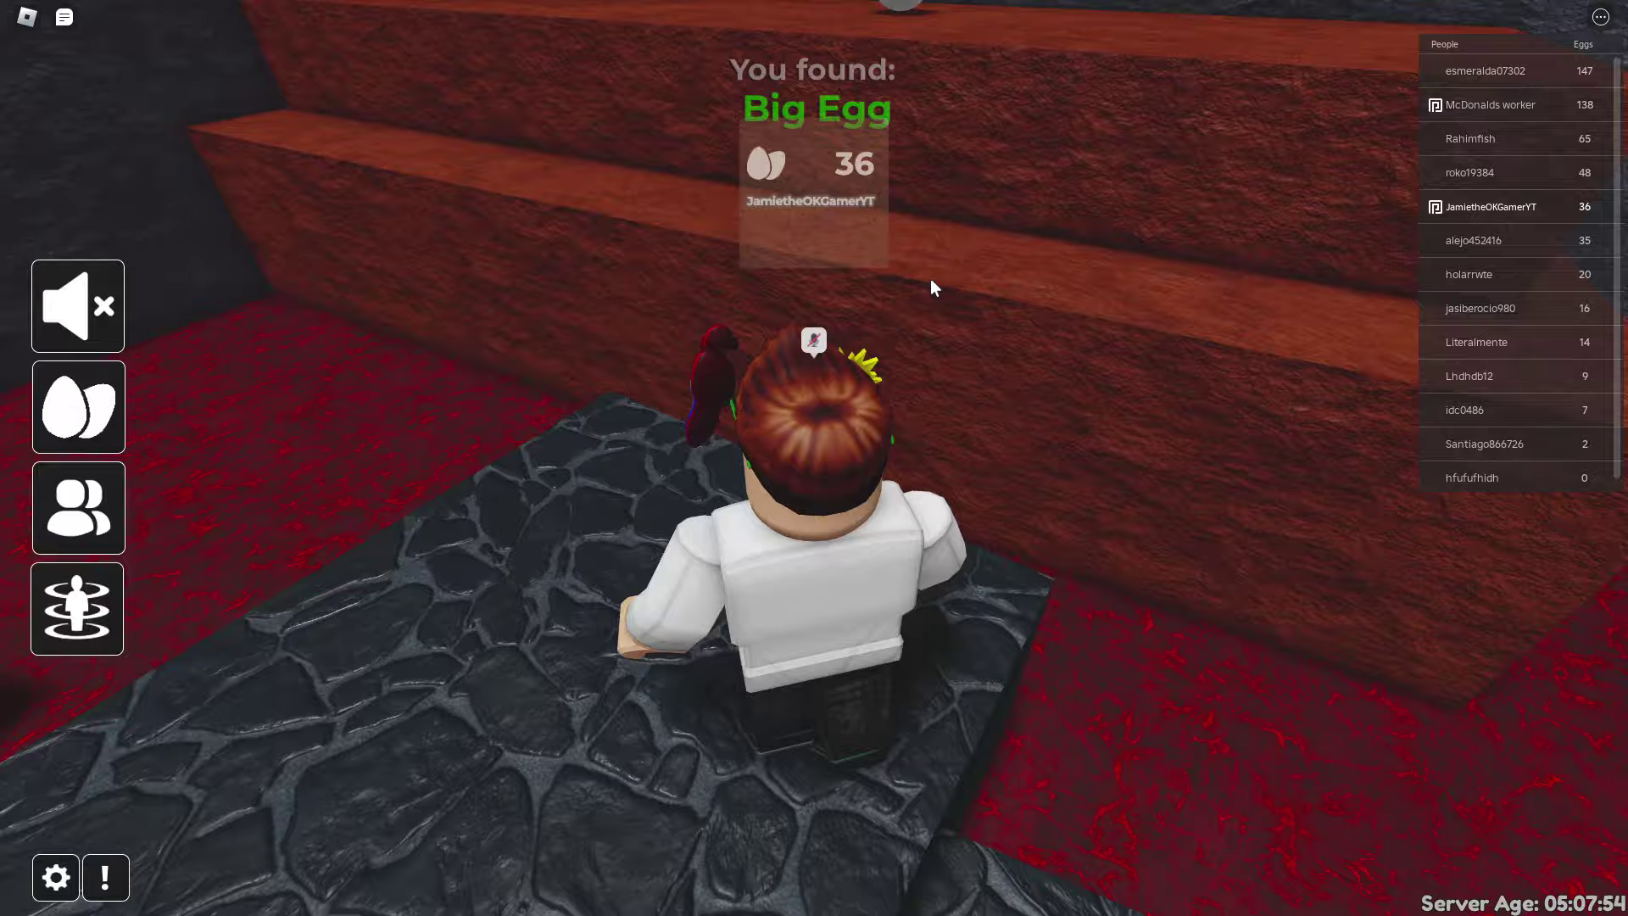
{"action": "key", "text": "w"}
{"action": "key", "text": "space"}
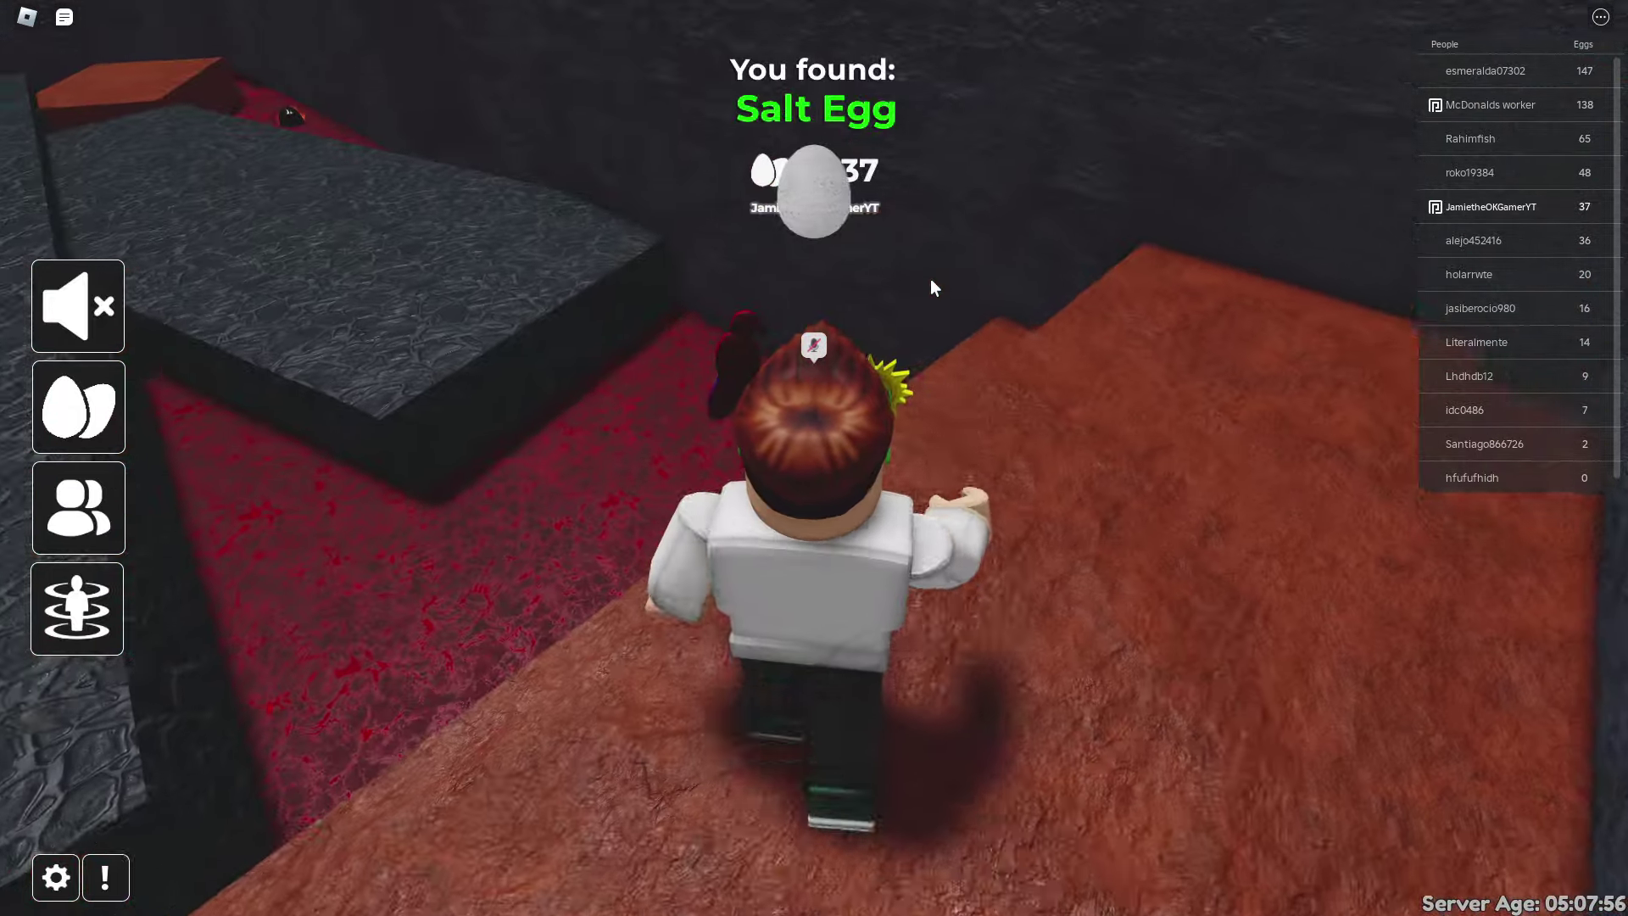
Cross onto the stone path to the Cool Egg brick block and dismiss its group notice.
{"action": "key", "text": "w"}
{"action": "key", "text": "space"}
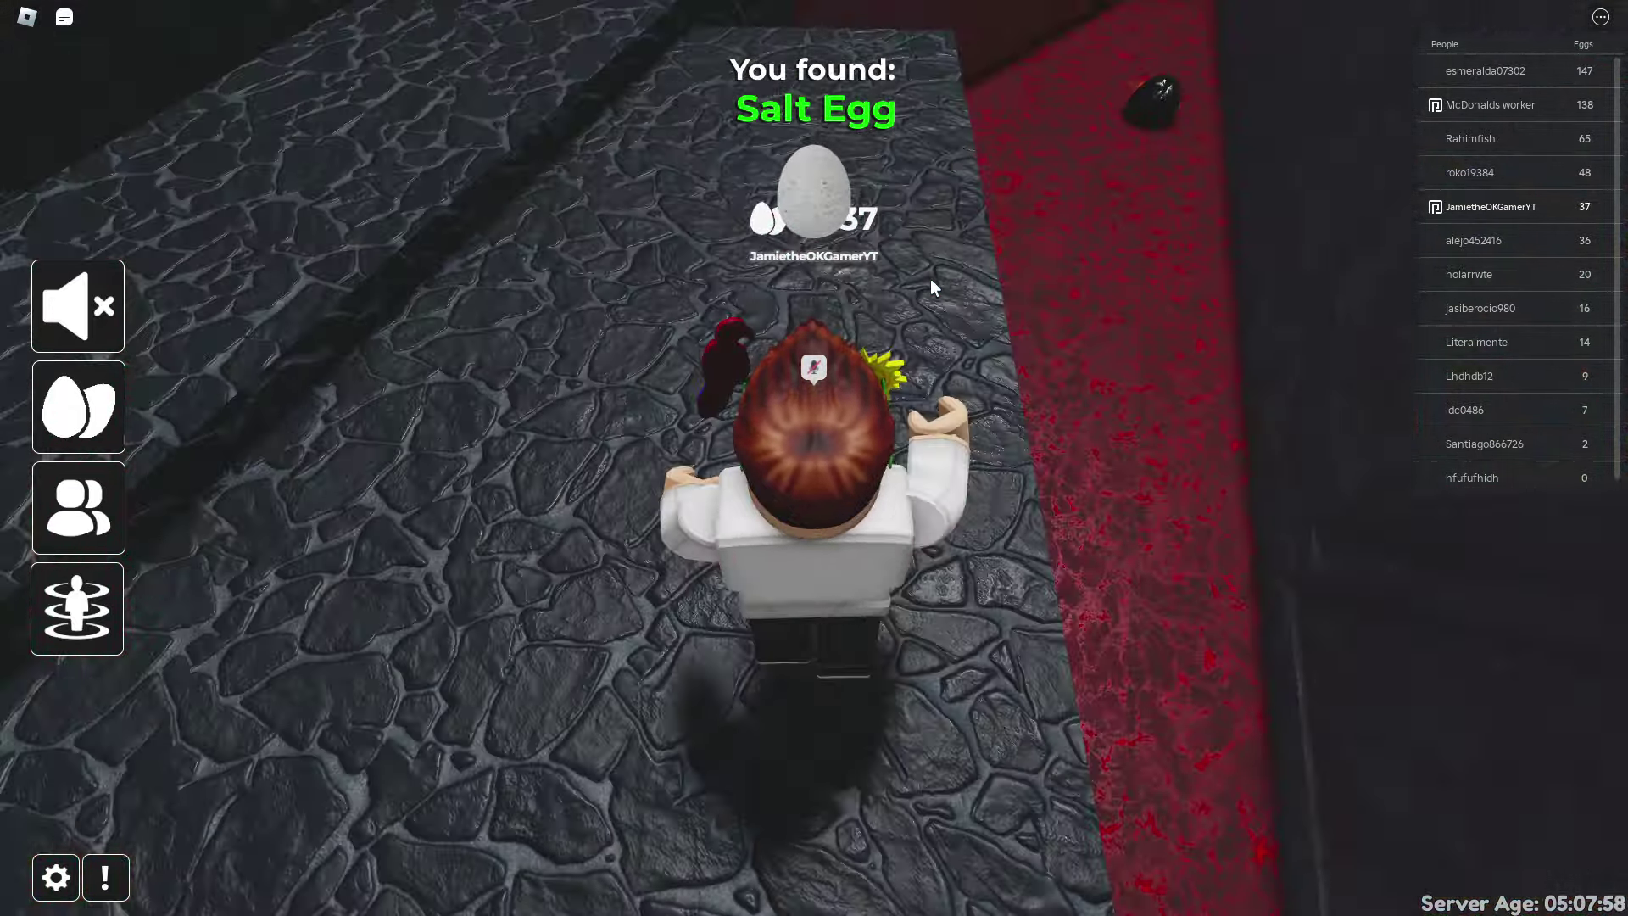
{"action": "key", "text": "w"}
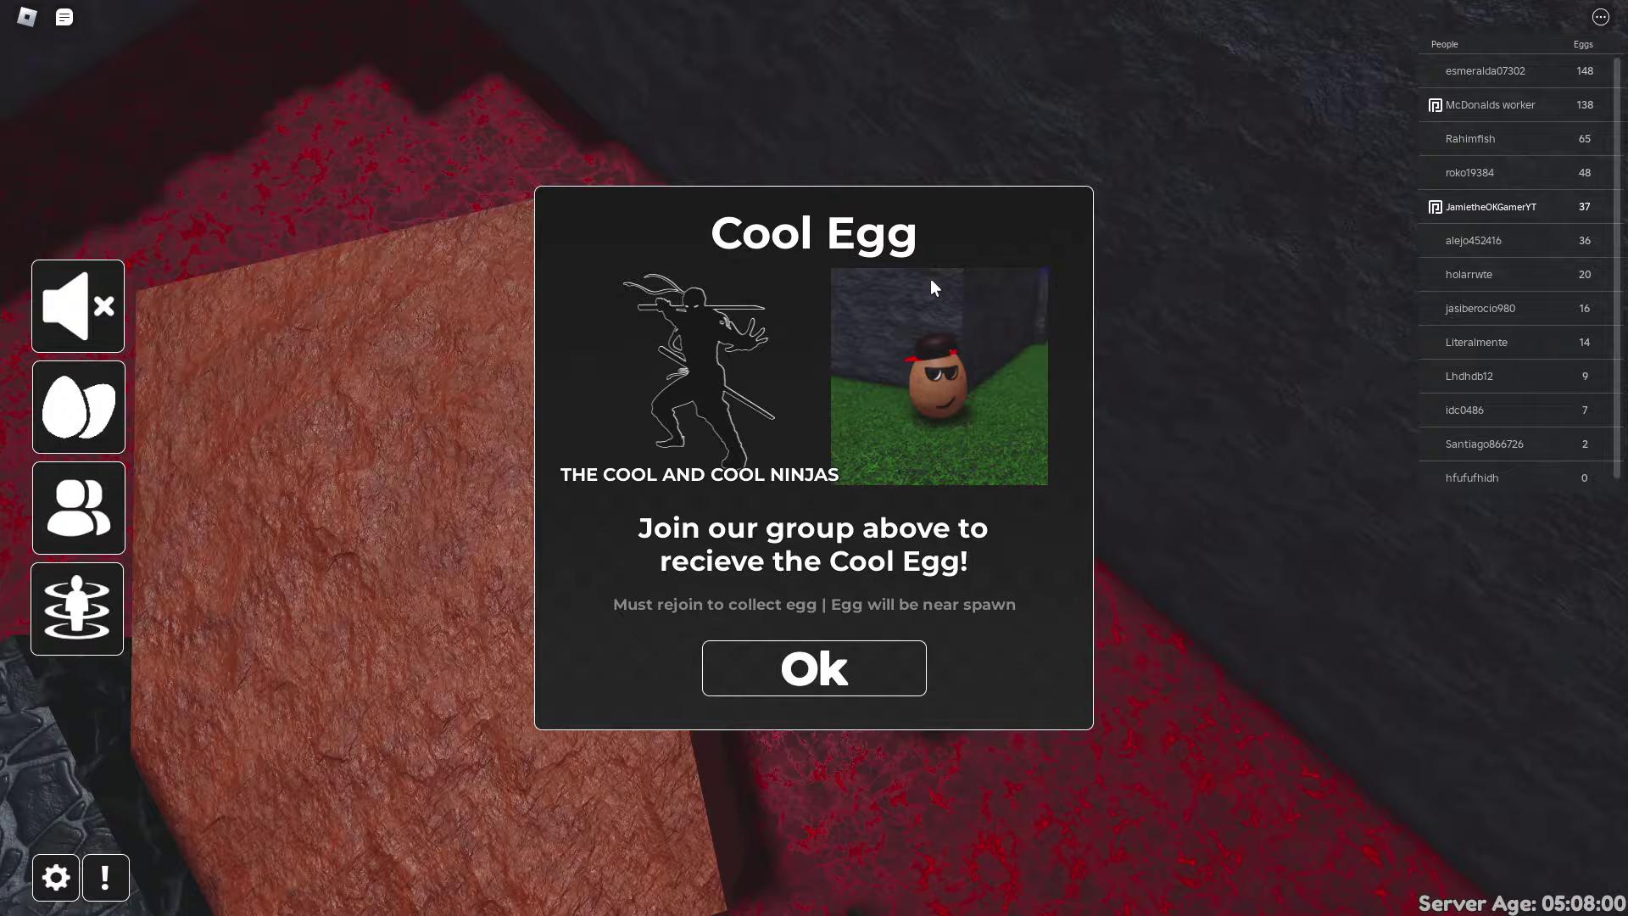
{"action": "key", "text": "w"}
{"action": "left_click", "coordinate": [827, 670]}
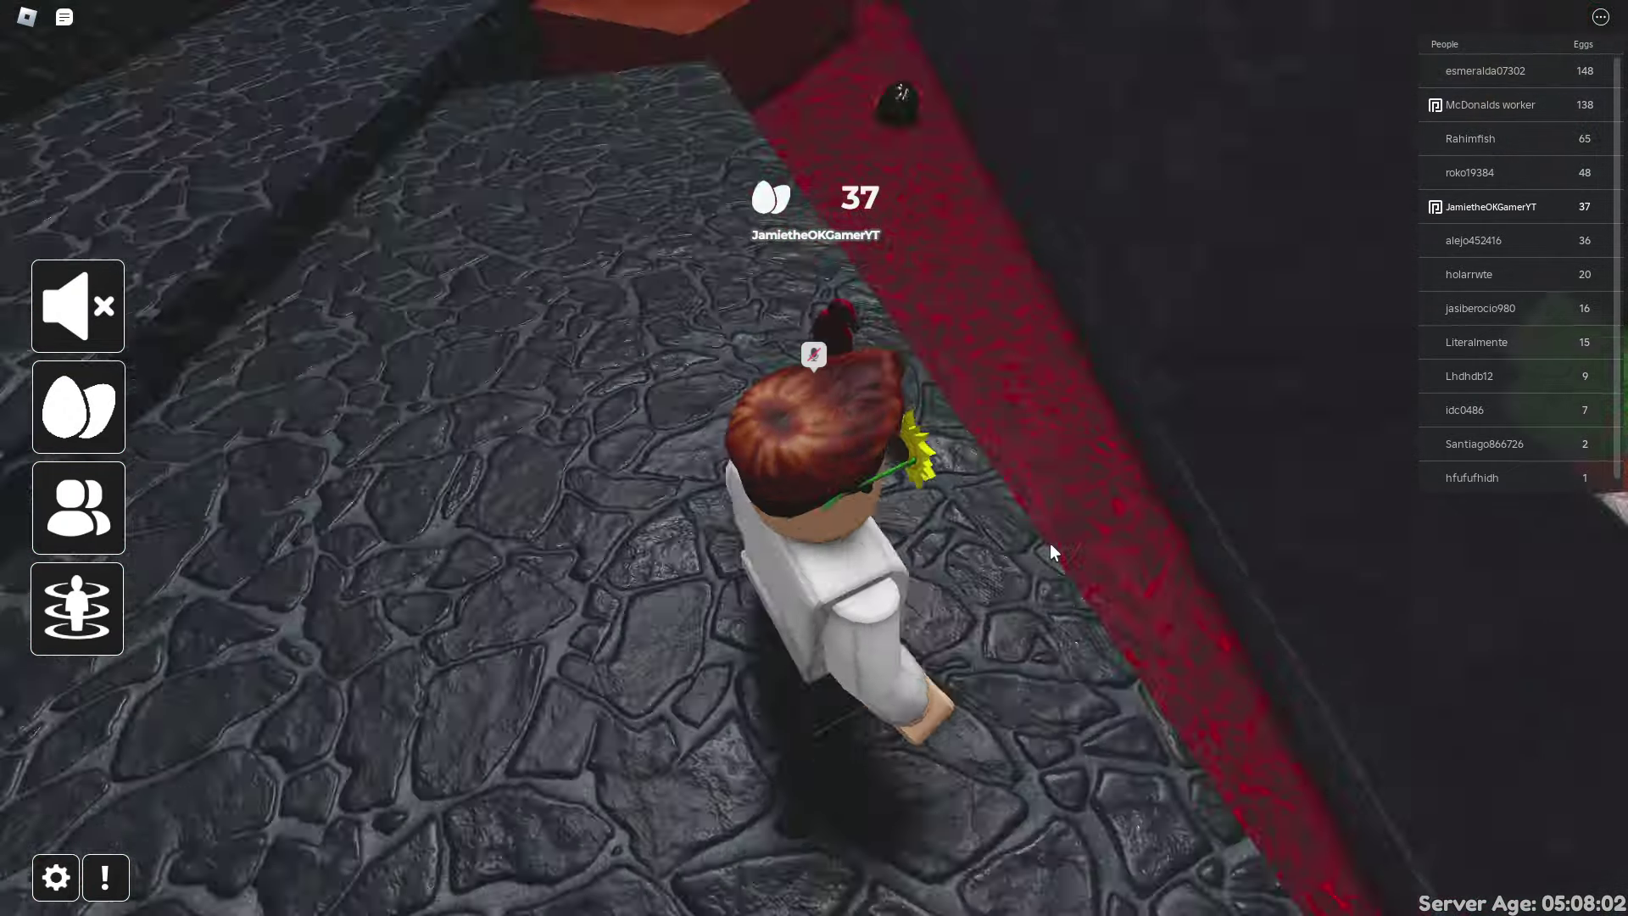
Cross the lava for the Burning Egg, then follow the stone path to the Cobble Egg.
{"action": "key", "text": "w"}
{"action": "key", "text": "w"}
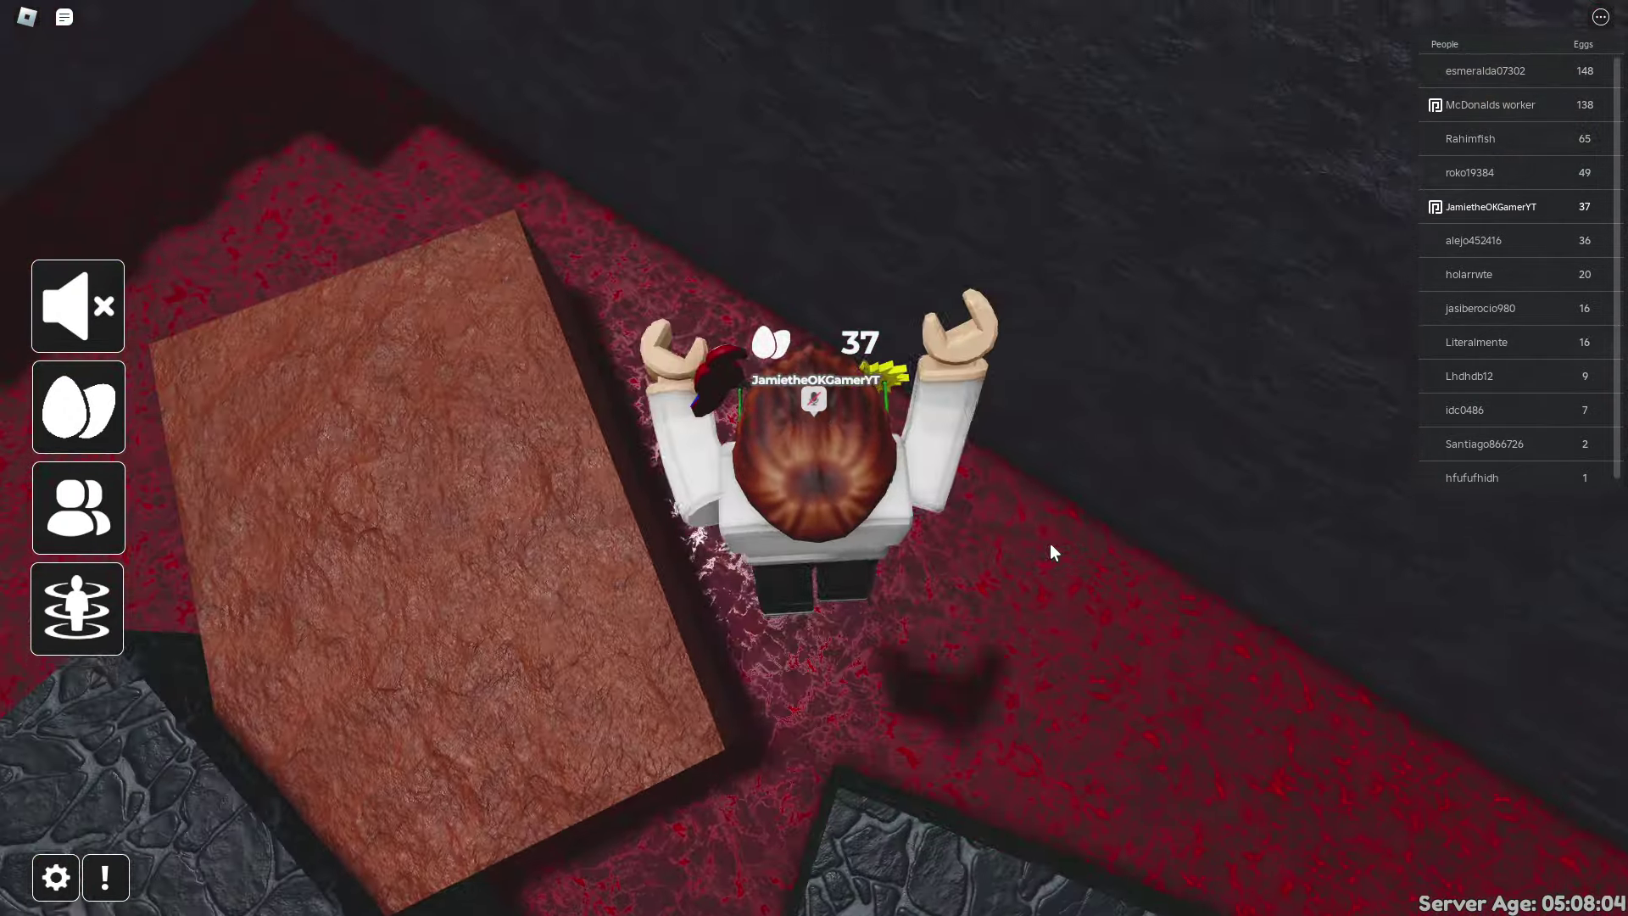
{"action": "key", "text": "w"}
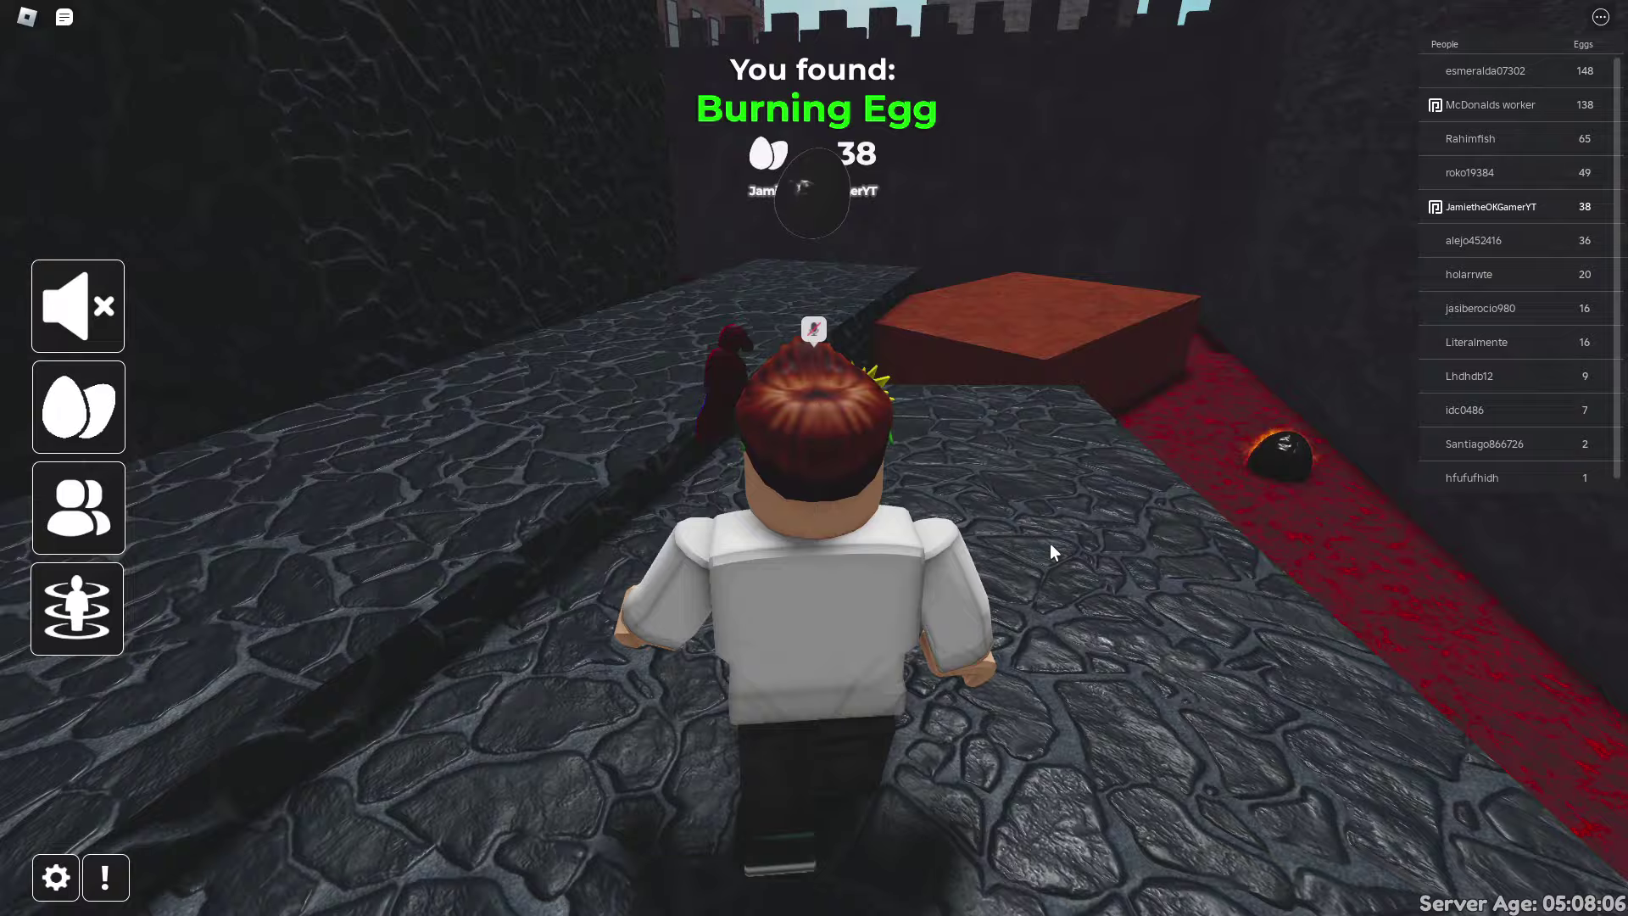
{"action": "key", "text": "space"}
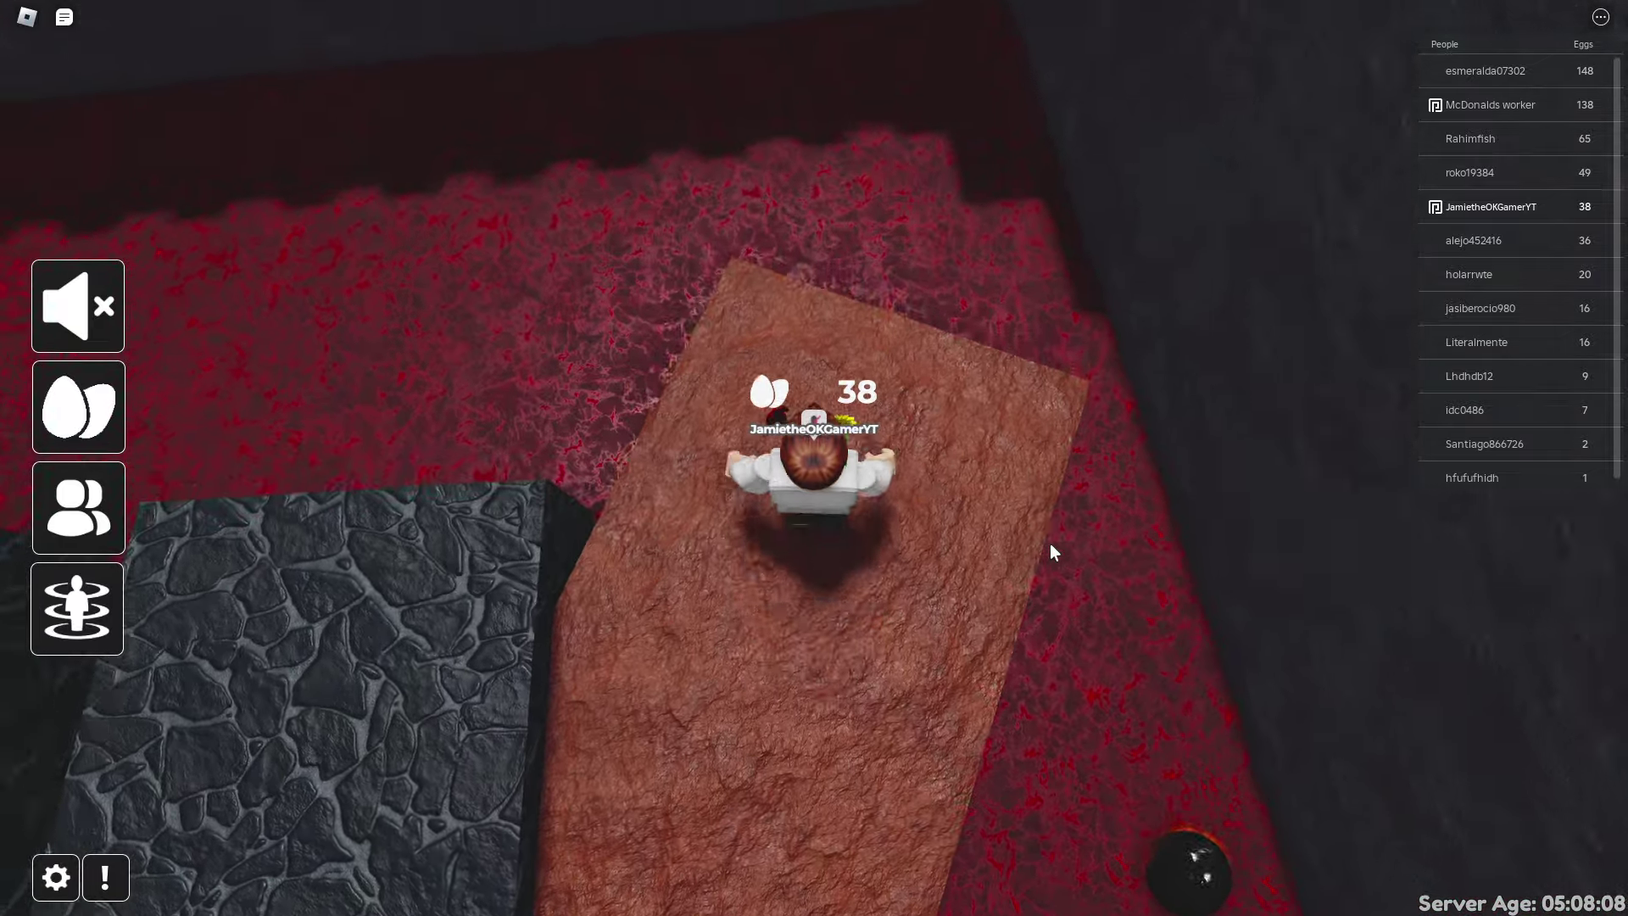
{"action": "key", "text": "w"}
{"action": "key", "text": "w"}
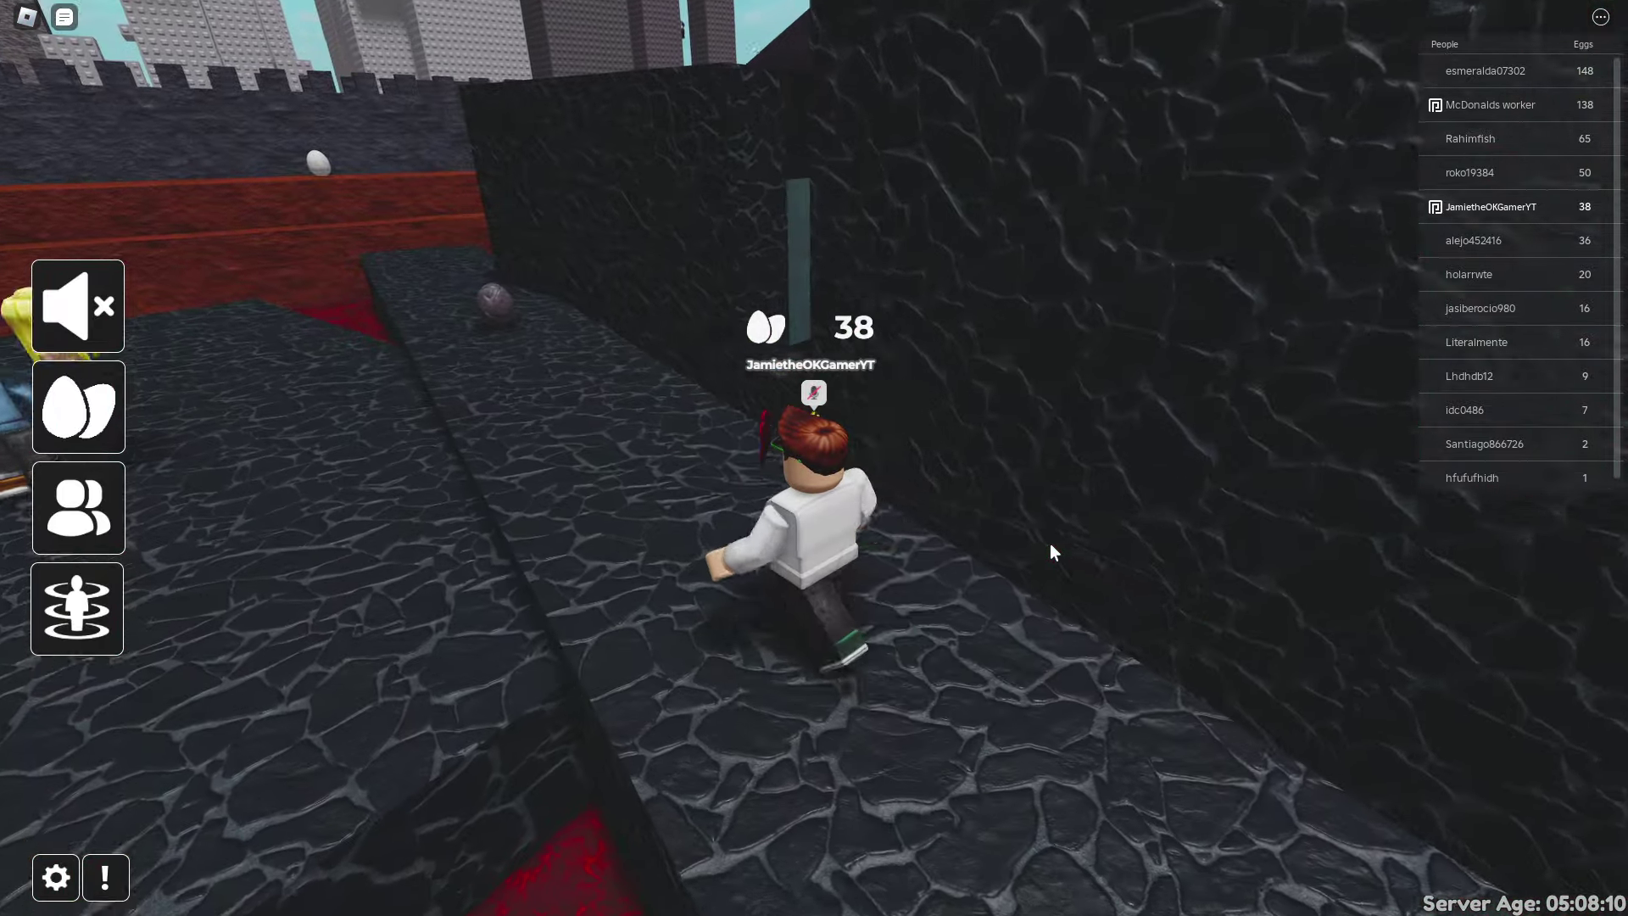
{"action": "key", "text": "w"}
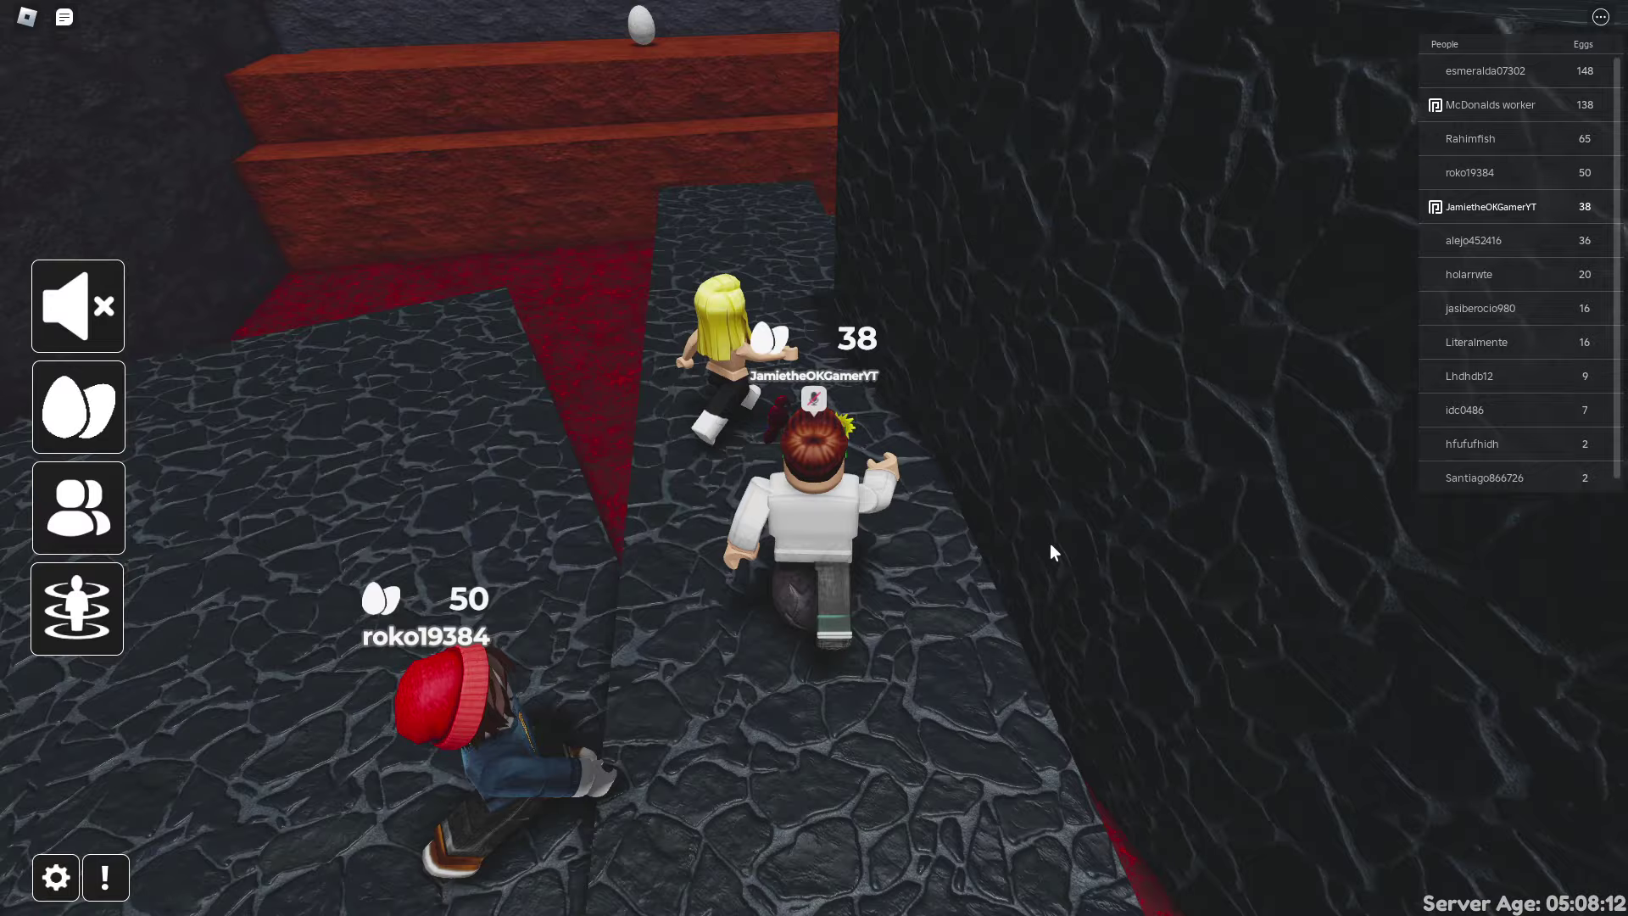
{"action": "key", "text": "w"}
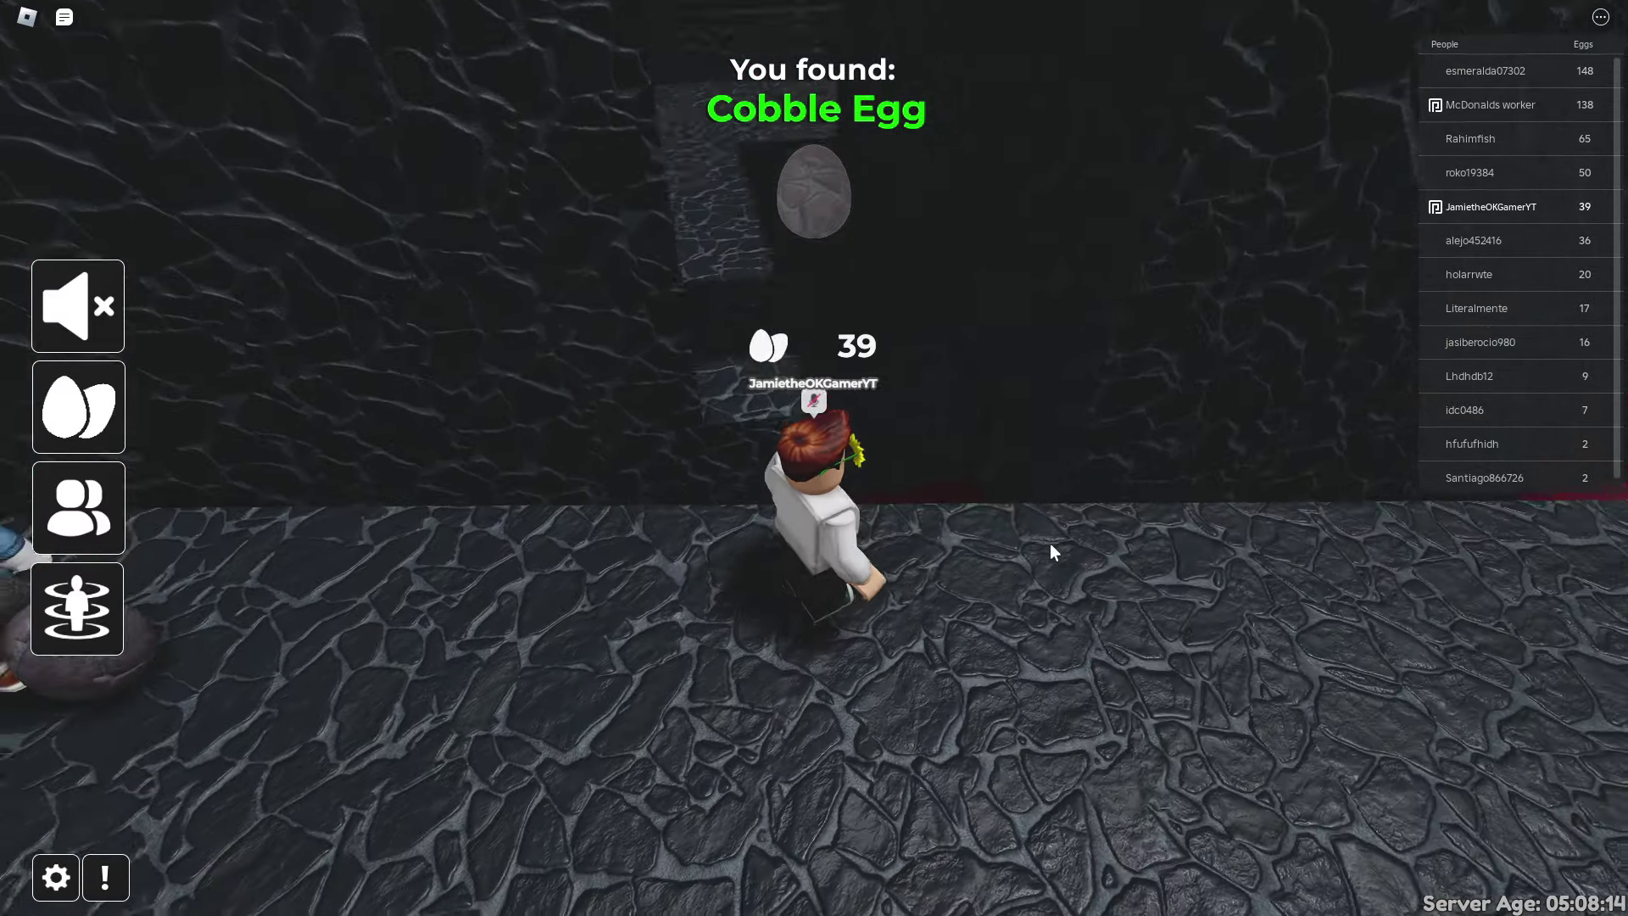
Pass through the narrow passage and drop into the lower stone area toward the Orange Egg.
{"action": "key", "text": "a"}
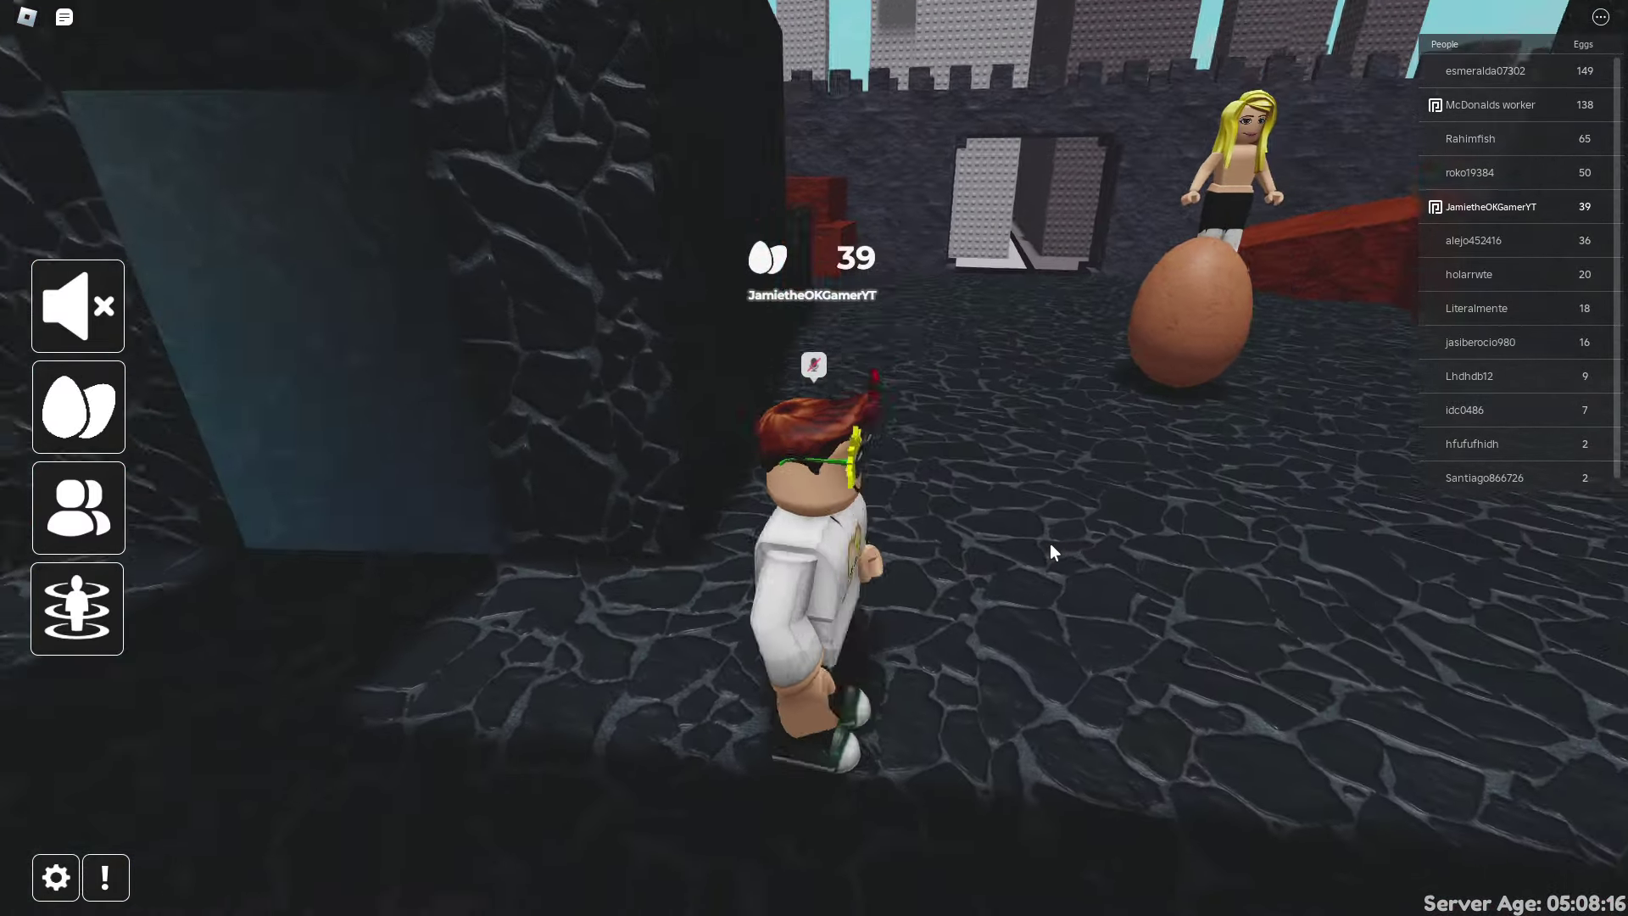
{"action": "key", "text": "w"}
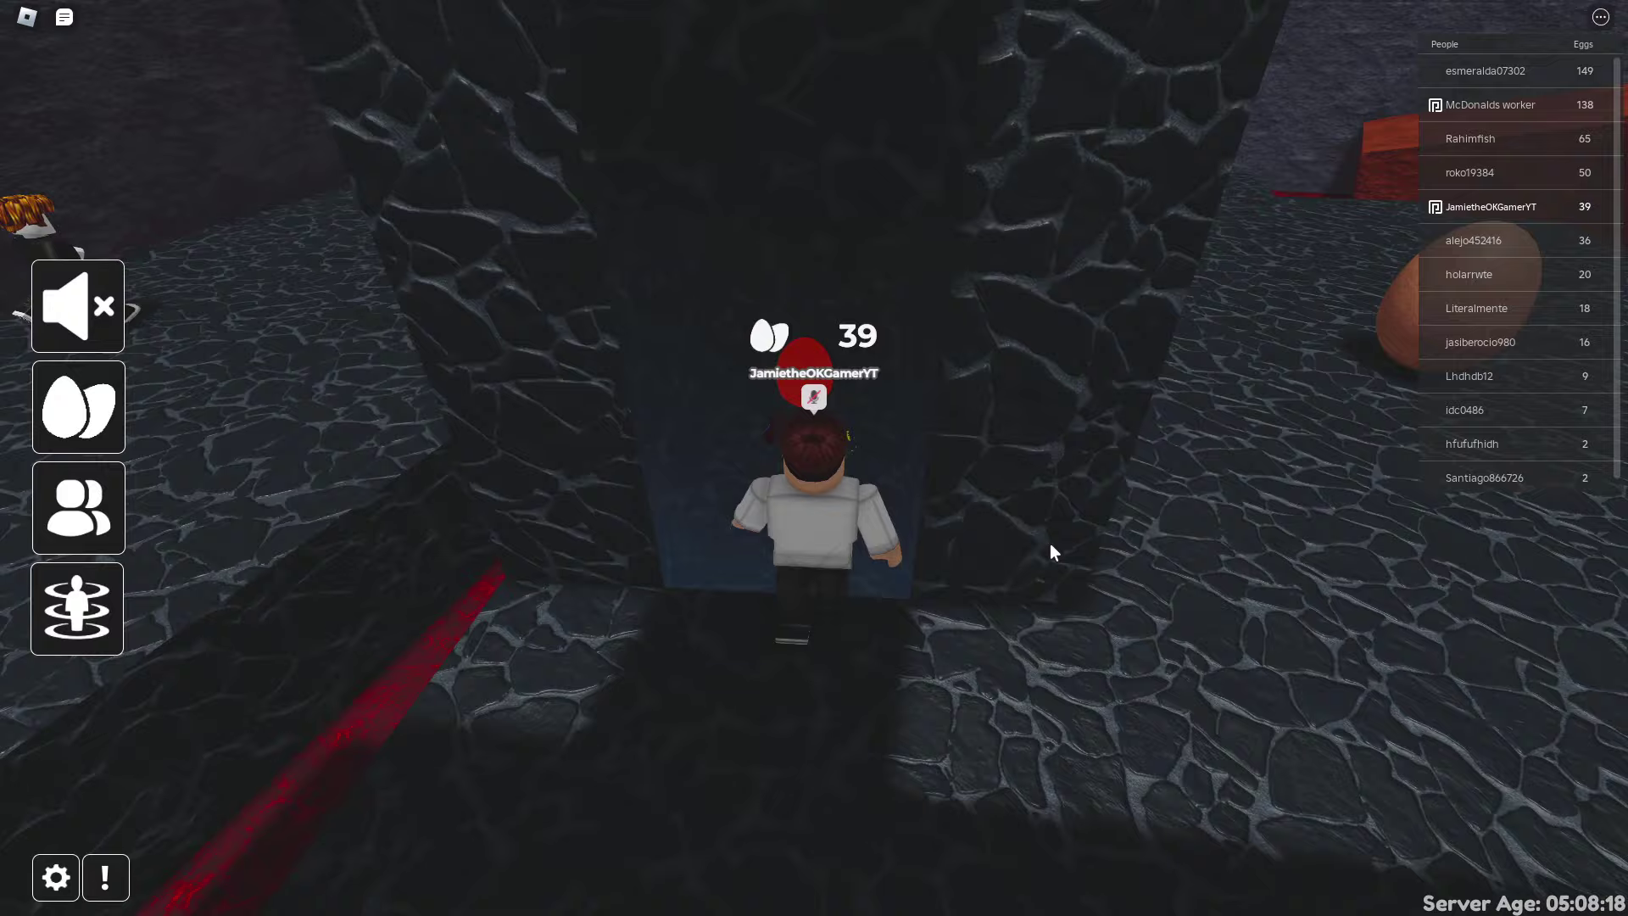
{"action": "key", "text": "shift"}
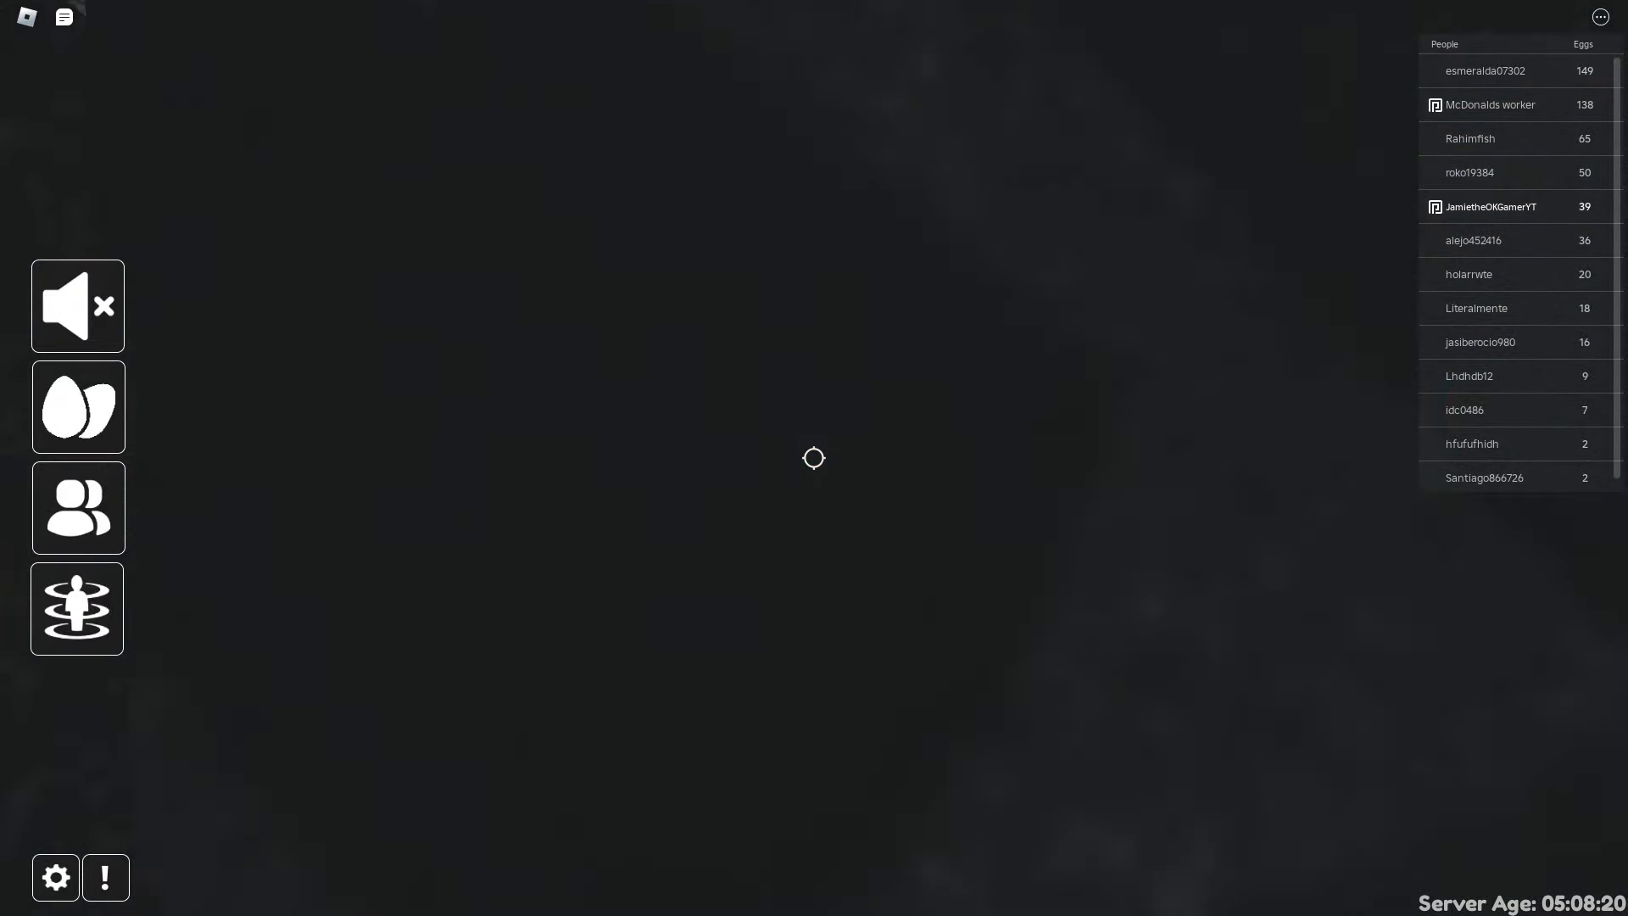
{"action": "key", "text": "w"}
{"action": "key", "text": "shift"}
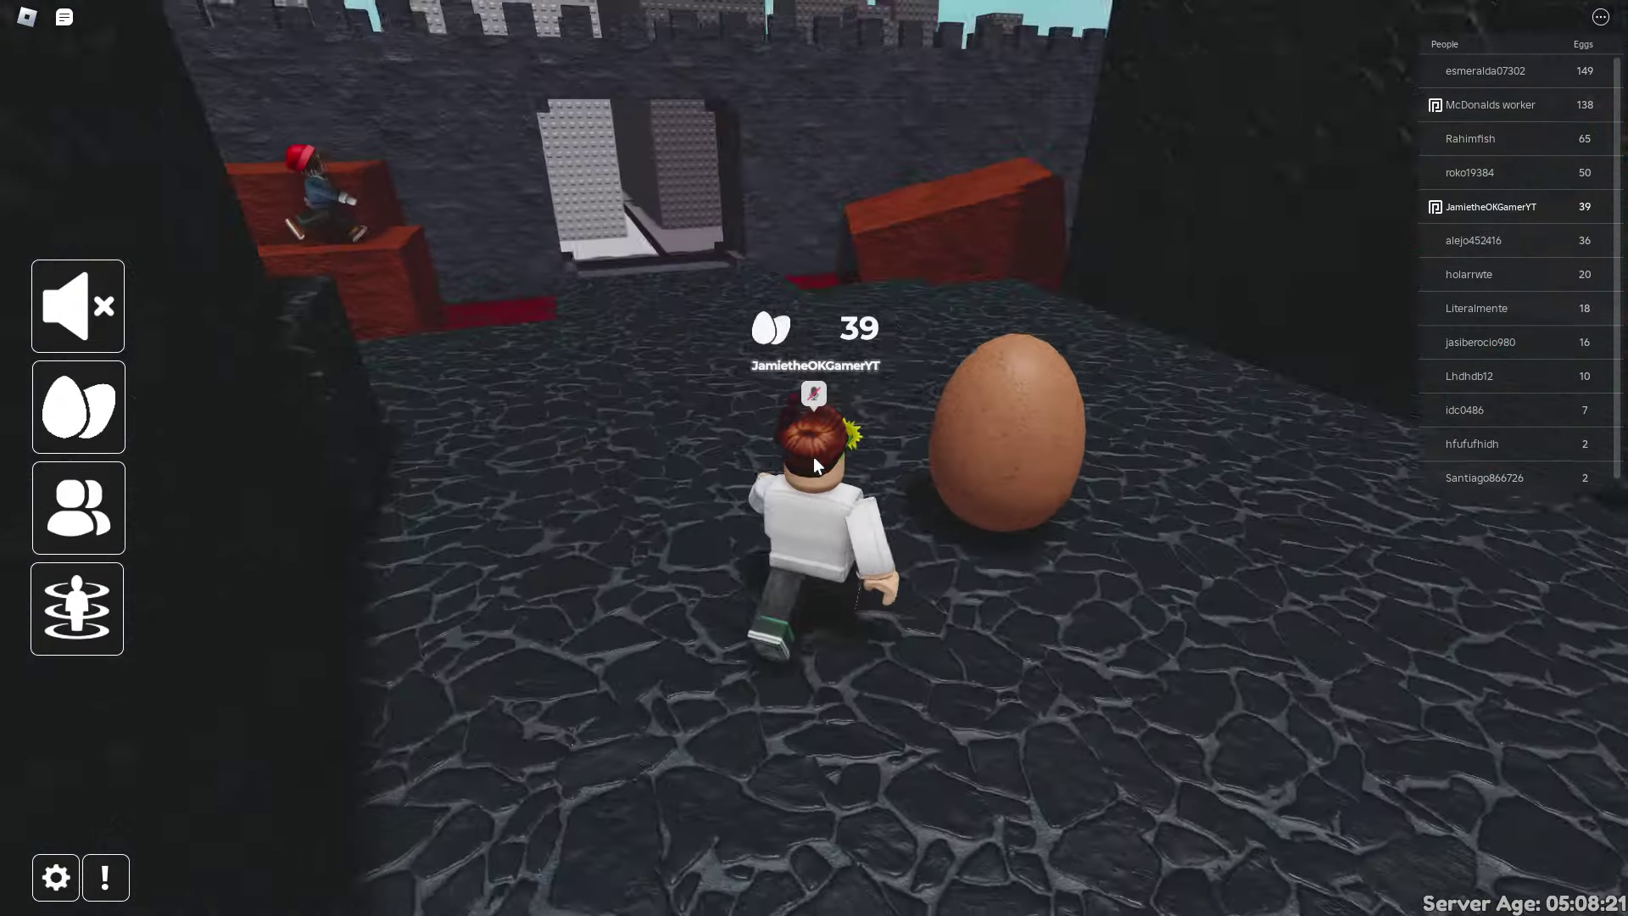
{"action": "key", "text": "a"}
{"action": "key", "text": "space"}
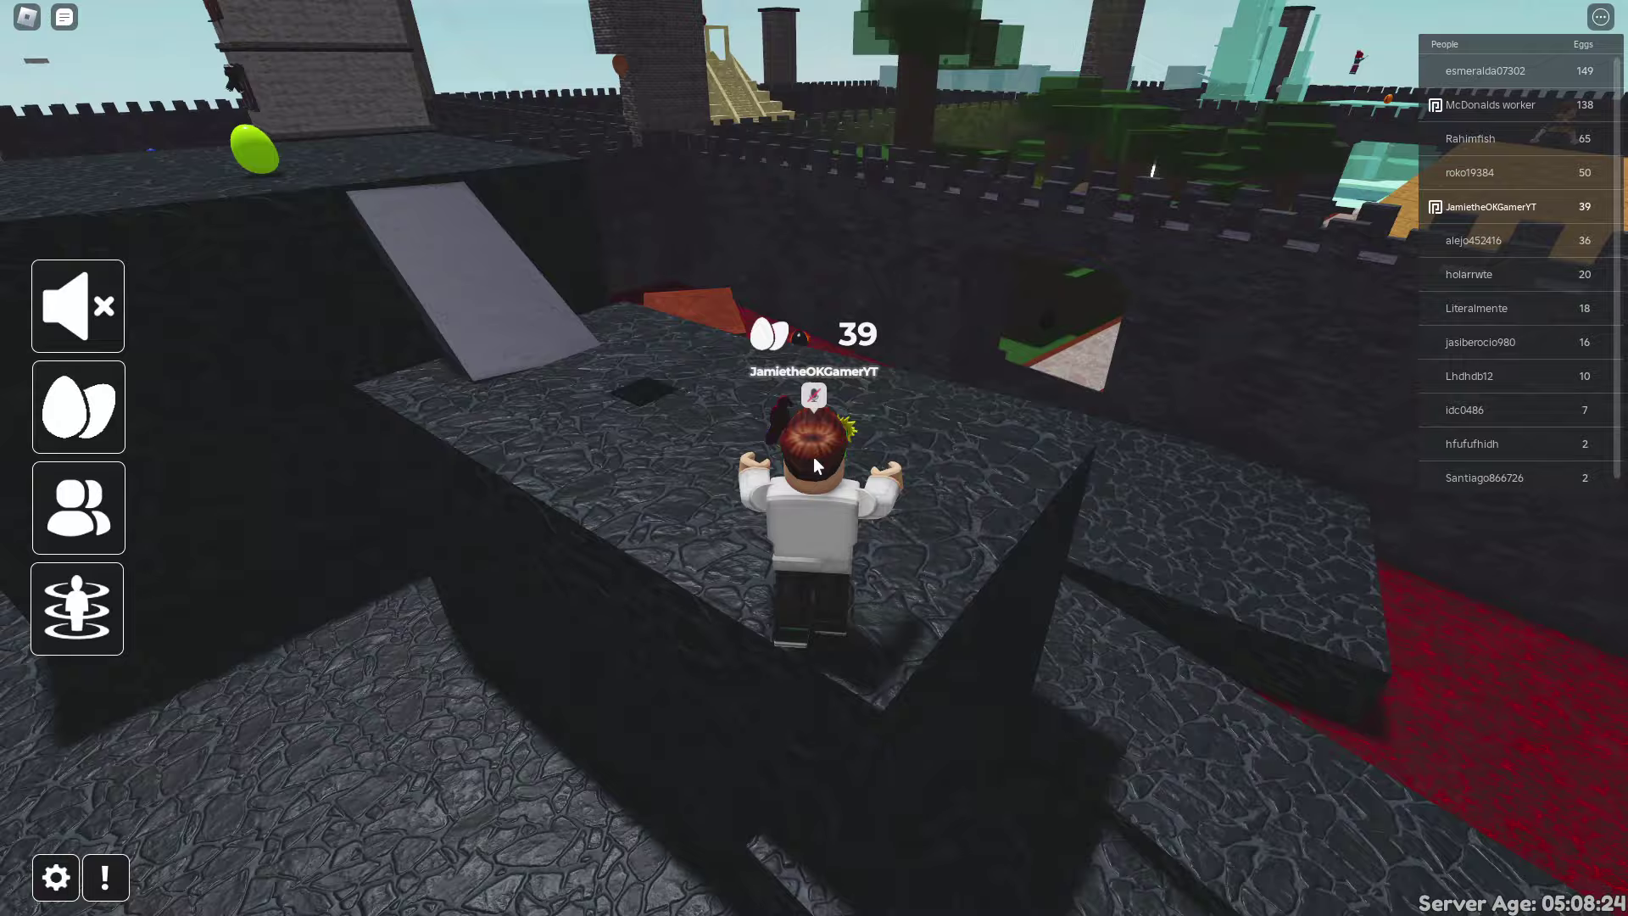
{"action": "key", "text": "w"}
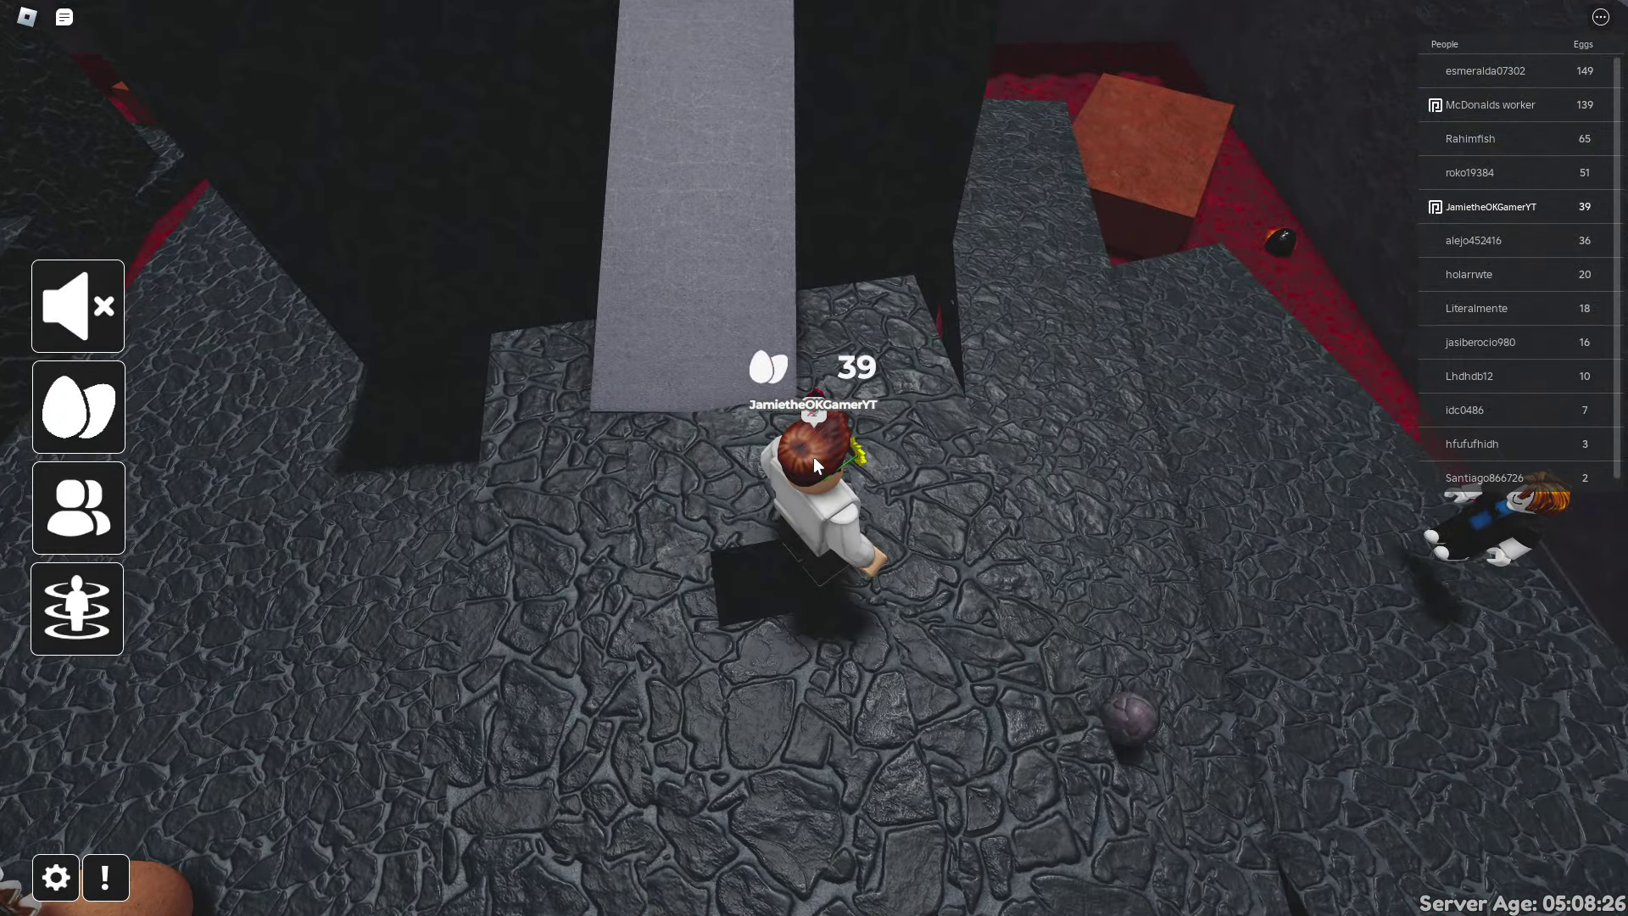
{"action": "key", "text": "shift"}
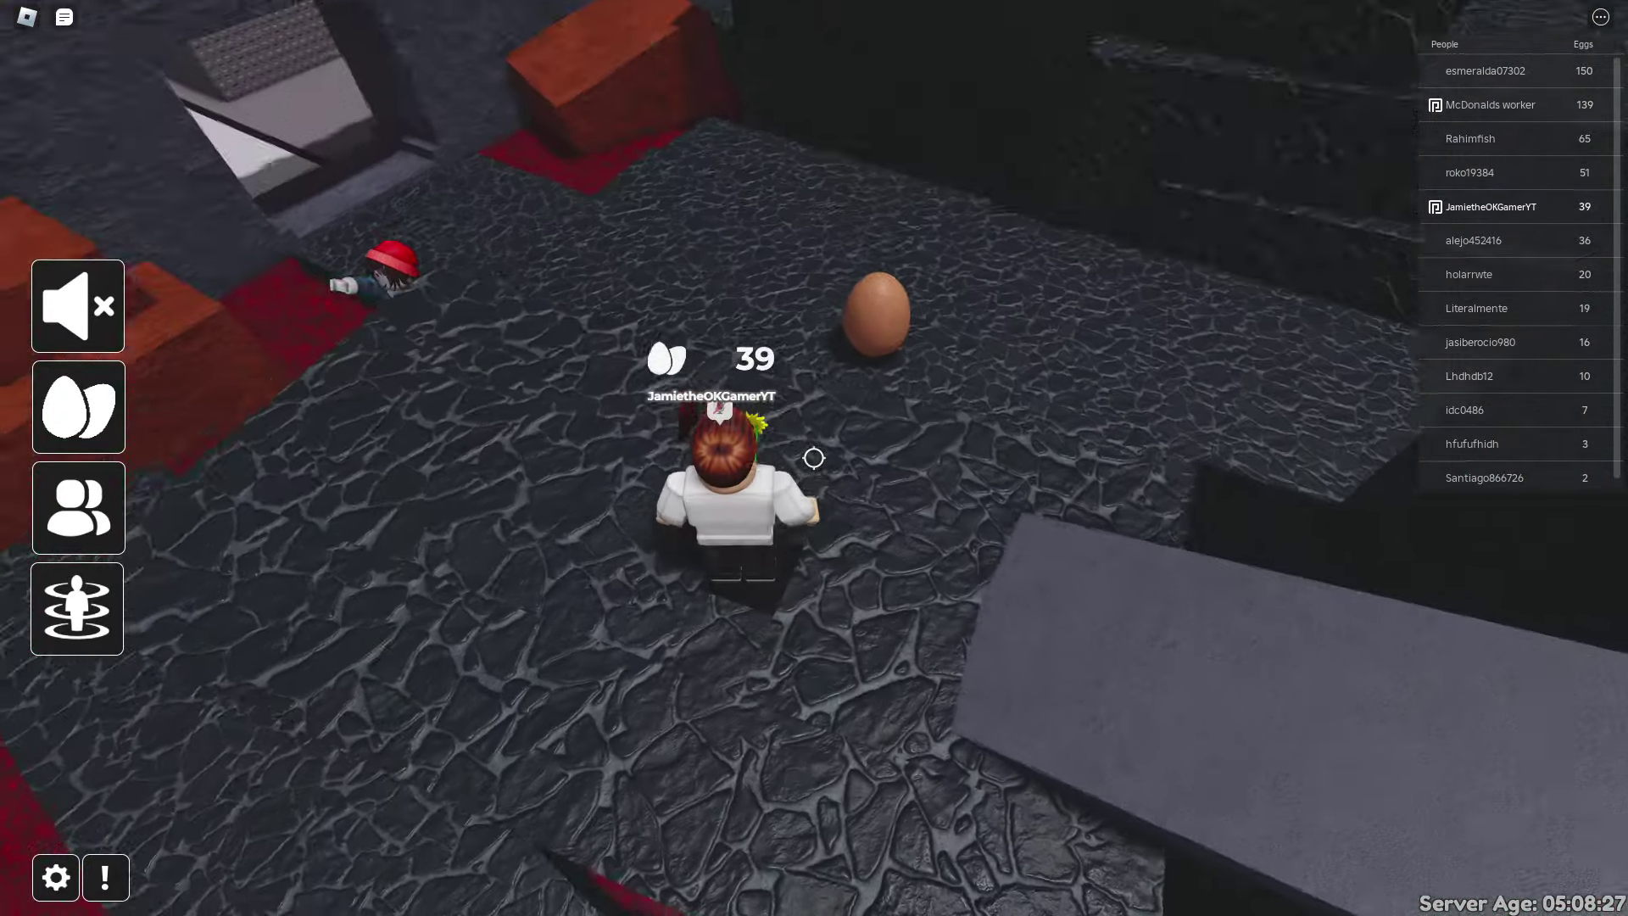
{"action": "key", "text": "w"}
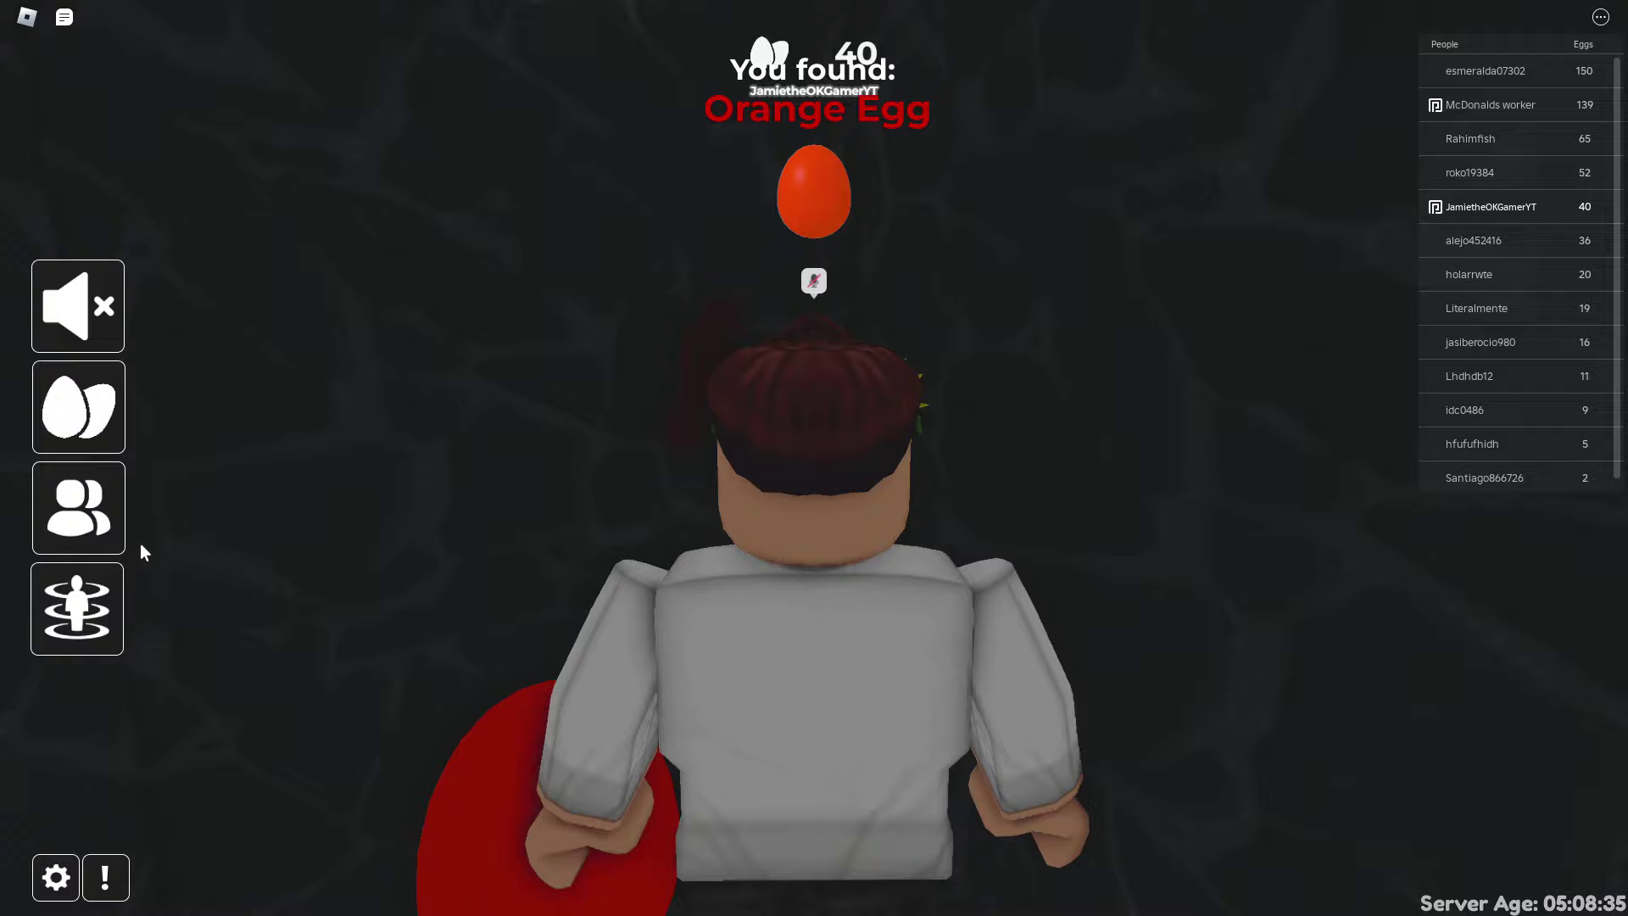
Teleport to the Desert and grab the Time Egg inside the brick tower.
{"action": "left_click", "coordinate": [96, 535]}
{"action": "left_click", "coordinate": [108, 594]}
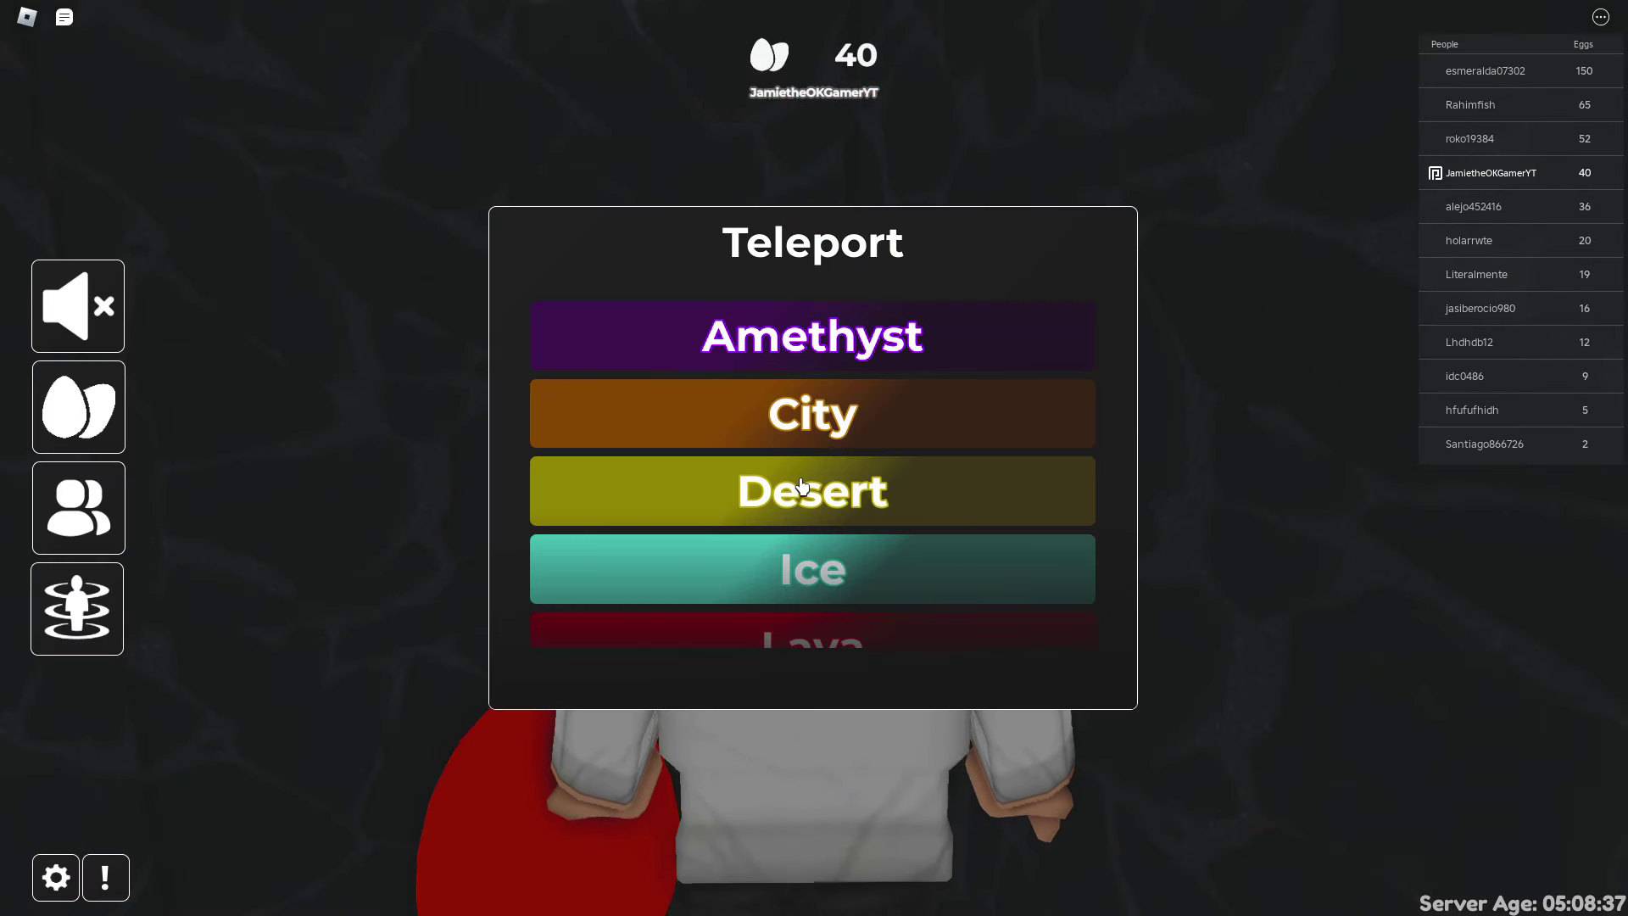
{"action": "left_click", "coordinate": [800, 485]}
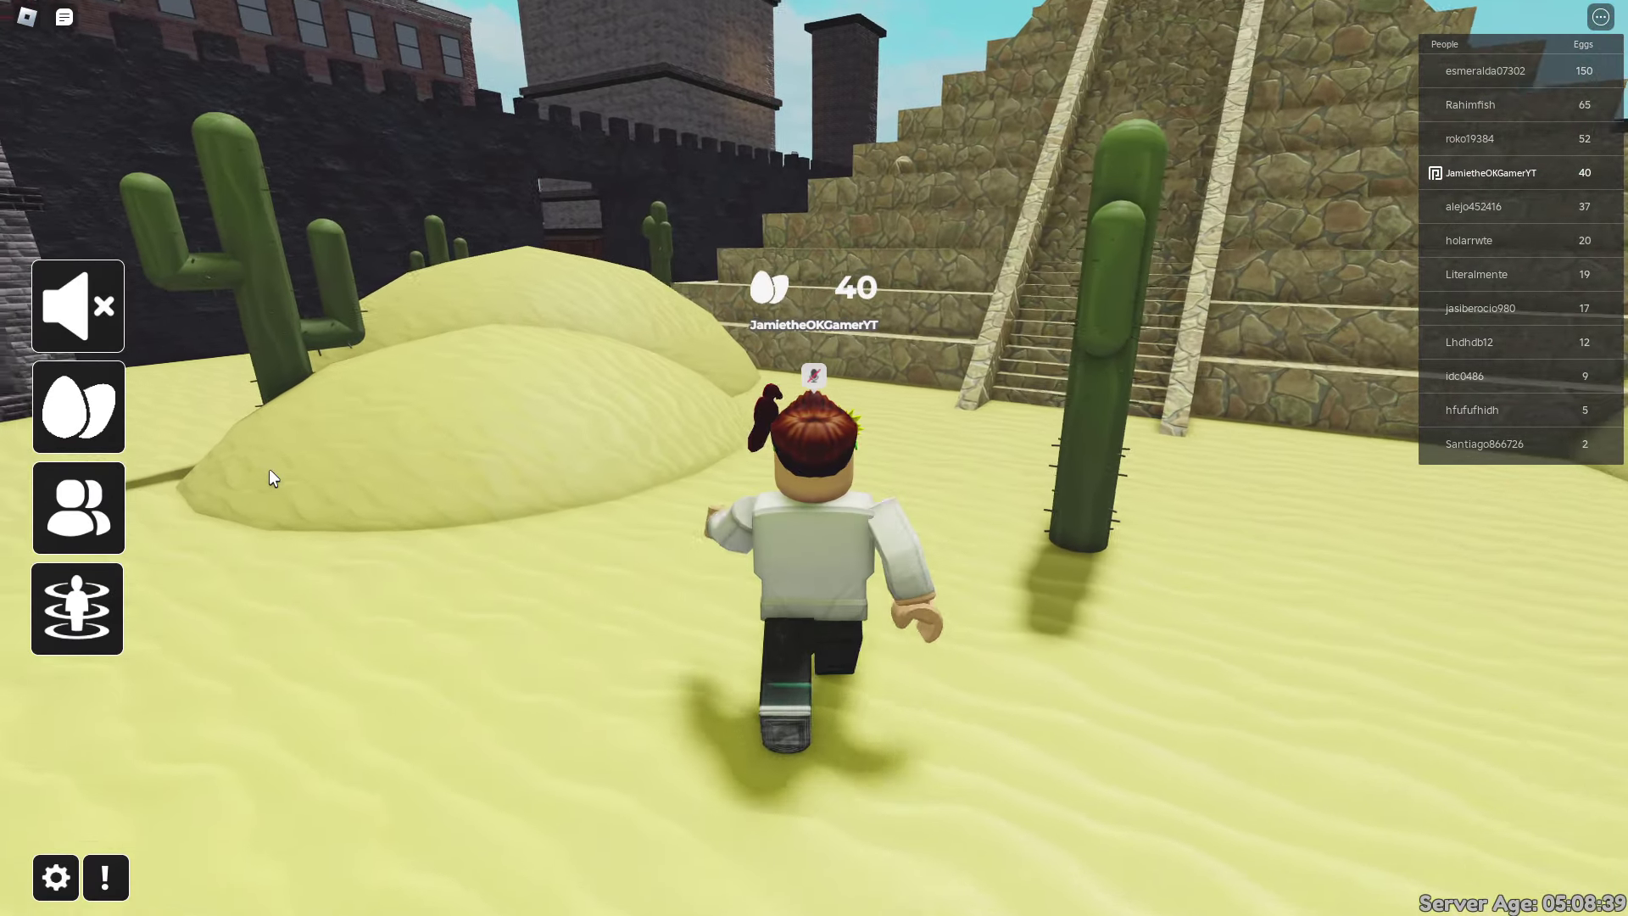
{"action": "key", "text": "w"}
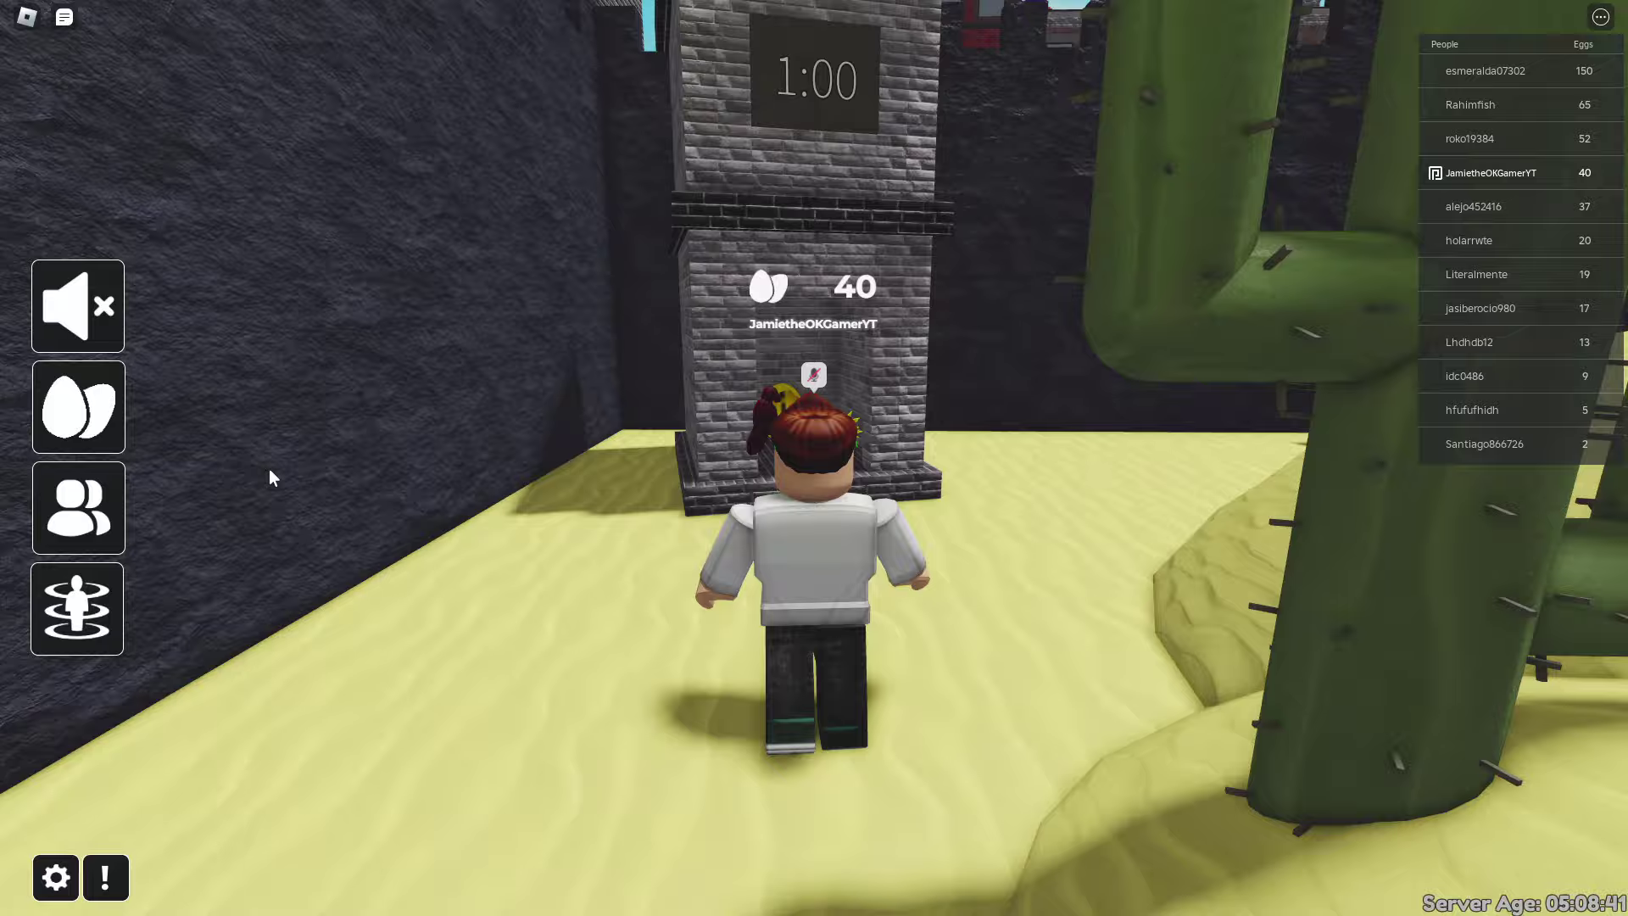
{"action": "key", "text": "w"}
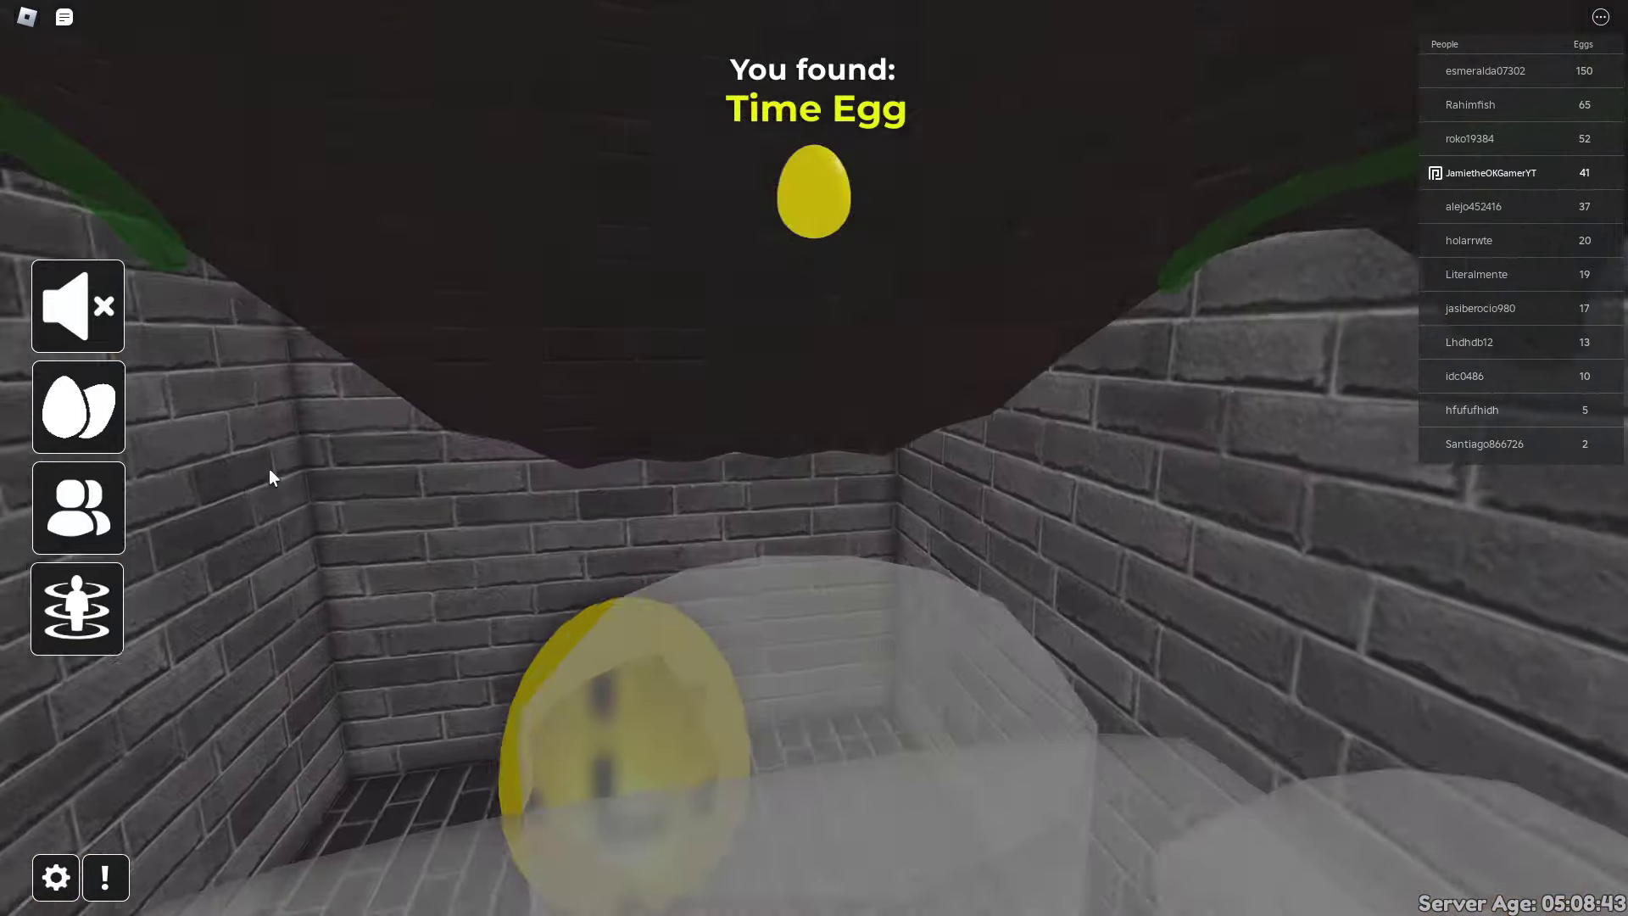
{"action": "key", "text": "w"}
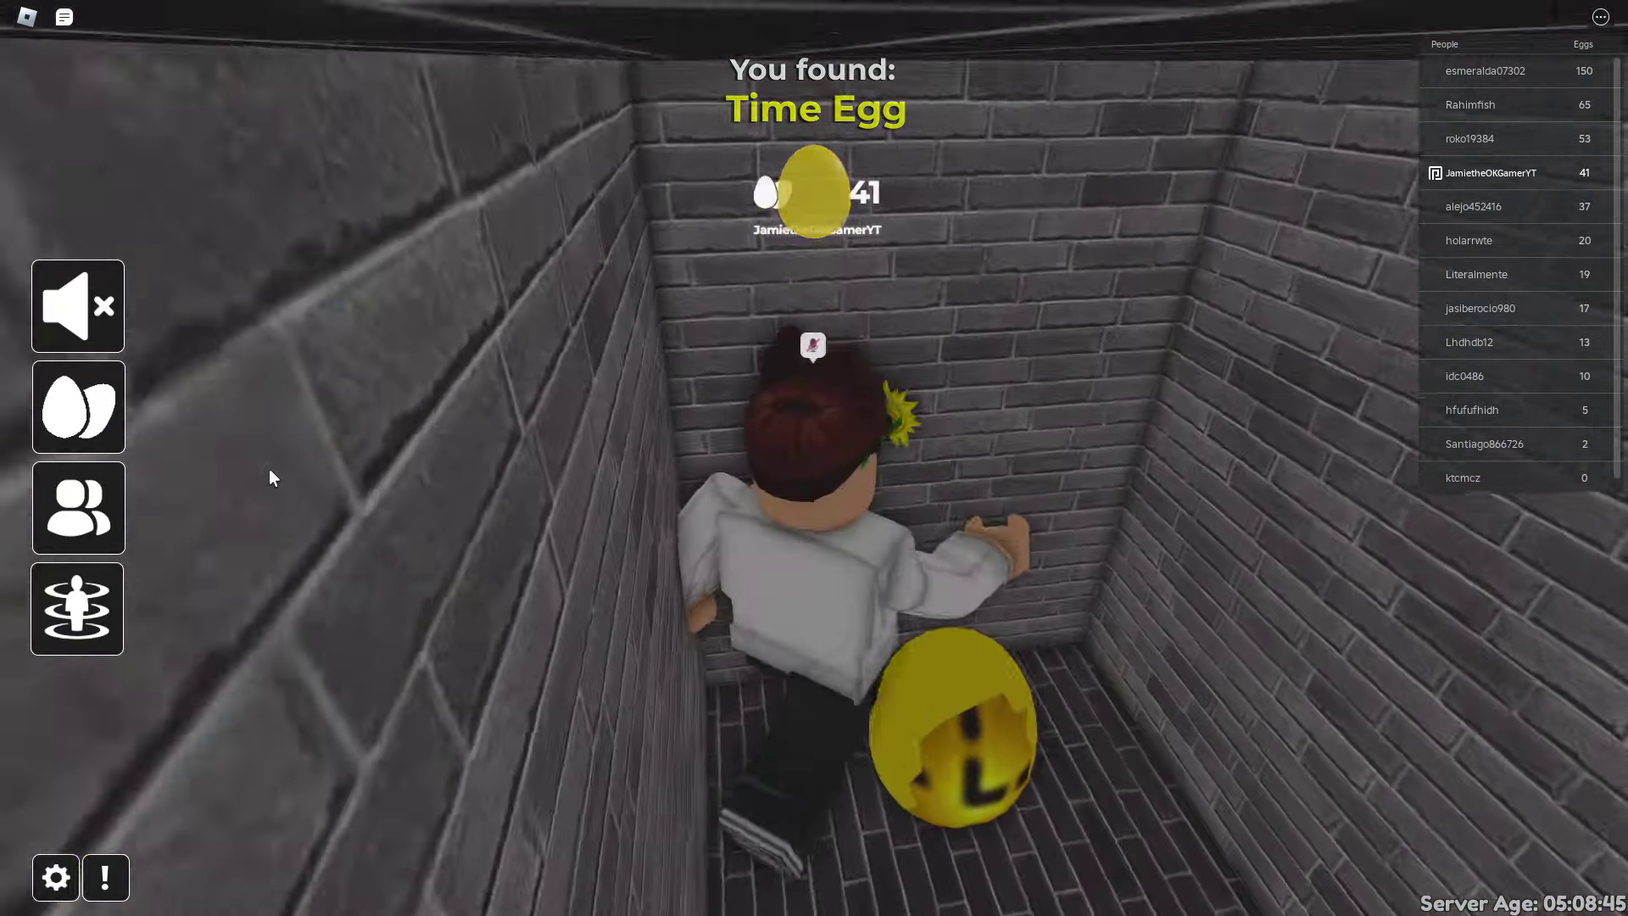
Teleport back to the Desert, collect the Ruby Egg and head for the pyramid stairs.
{"action": "left_click", "coordinate": [76, 608]}
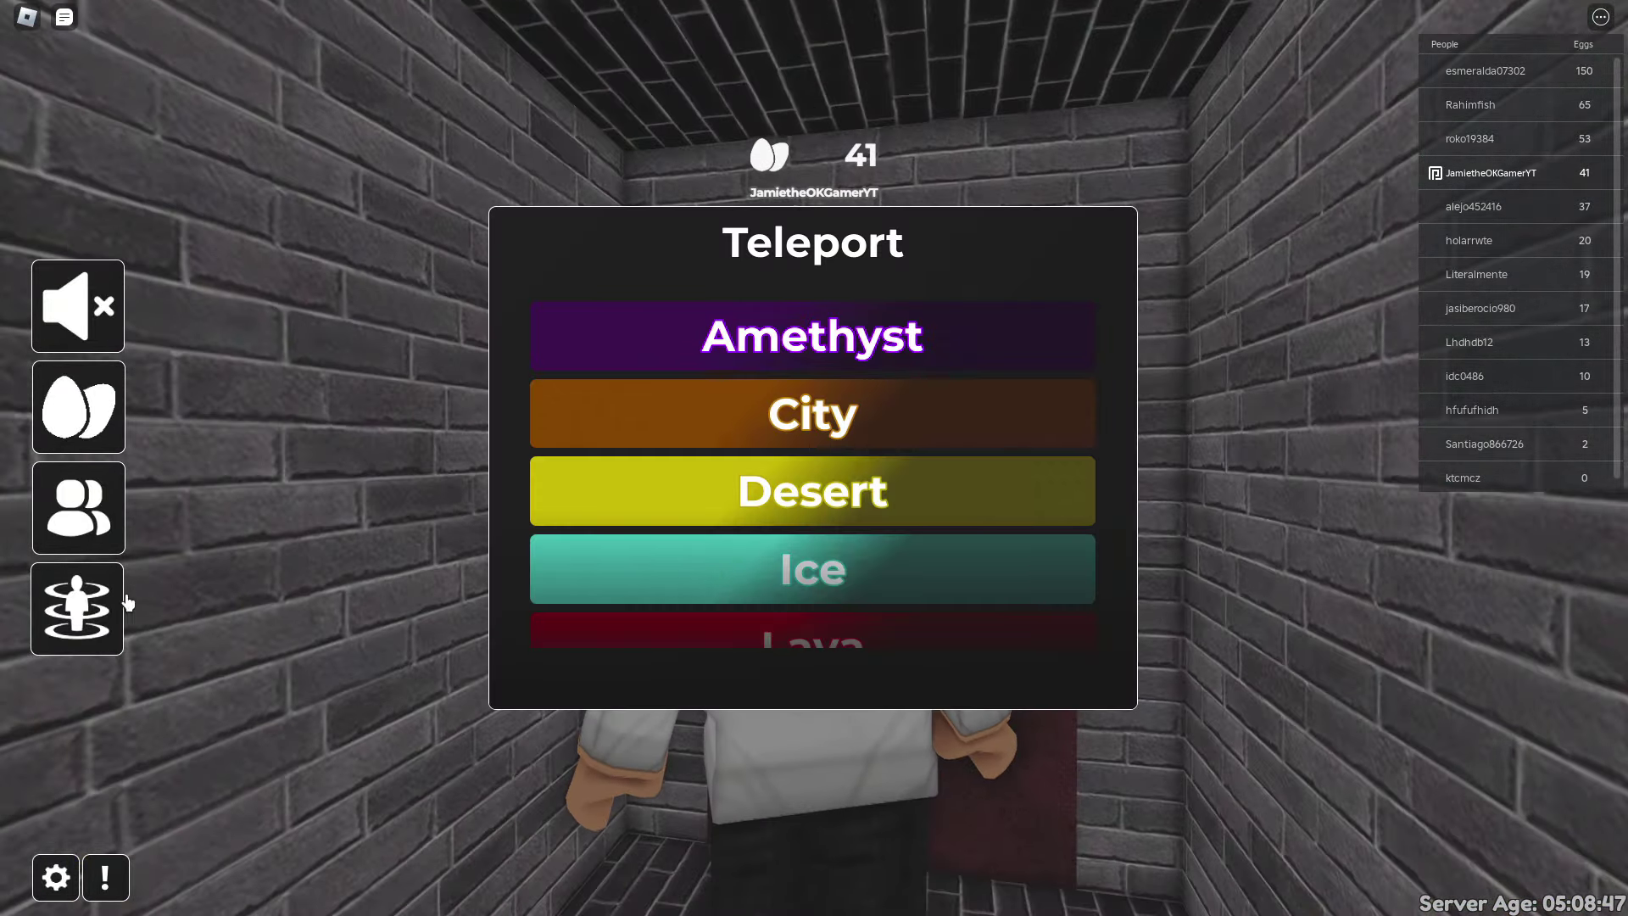
{"action": "left_click", "coordinate": [722, 491]}
{"action": "key", "text": "w"}
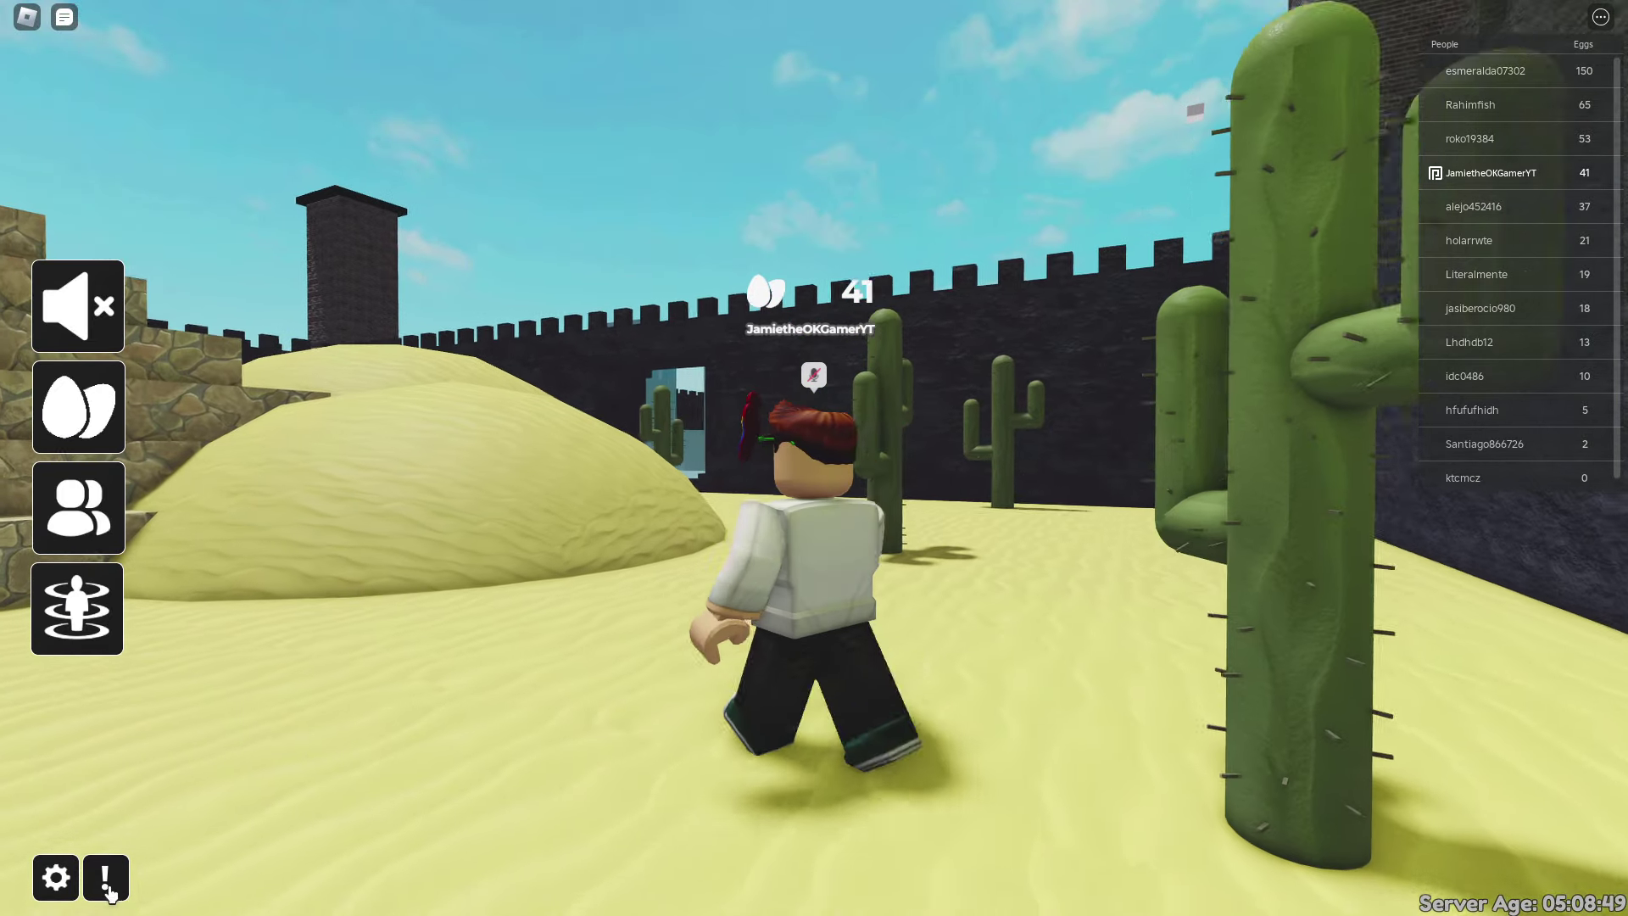
{"action": "left_click", "coordinate": [107, 881]}
{"action": "left_click", "coordinate": [107, 881]}
{"action": "key", "text": "w"}
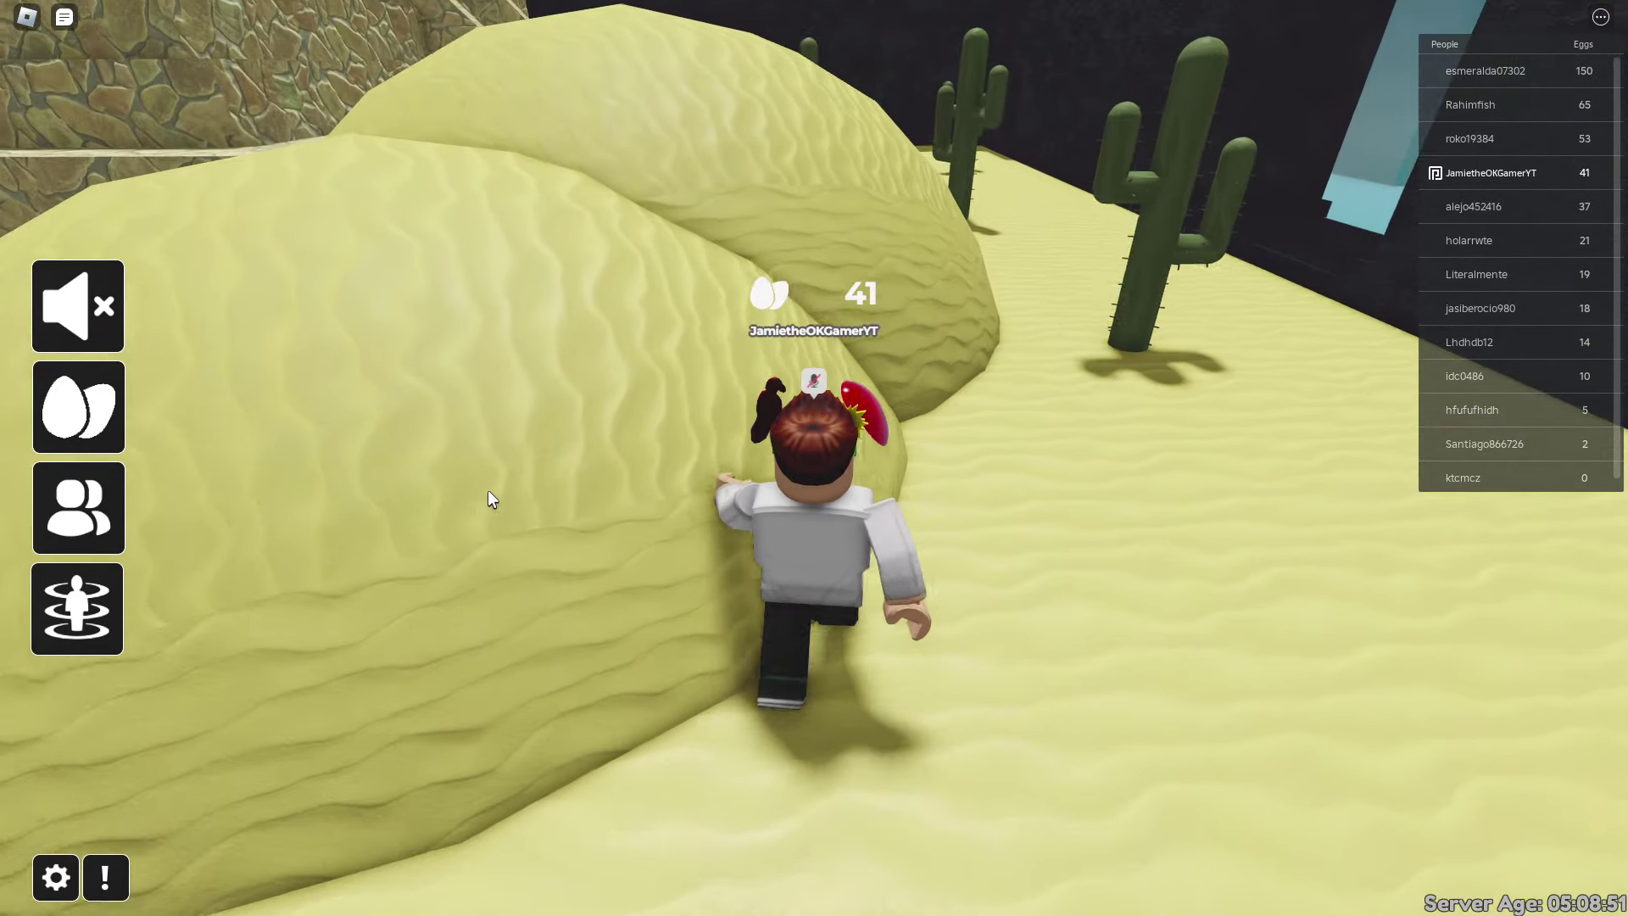
{"action": "key", "text": "a"}
{"action": "key", "text": "w"}
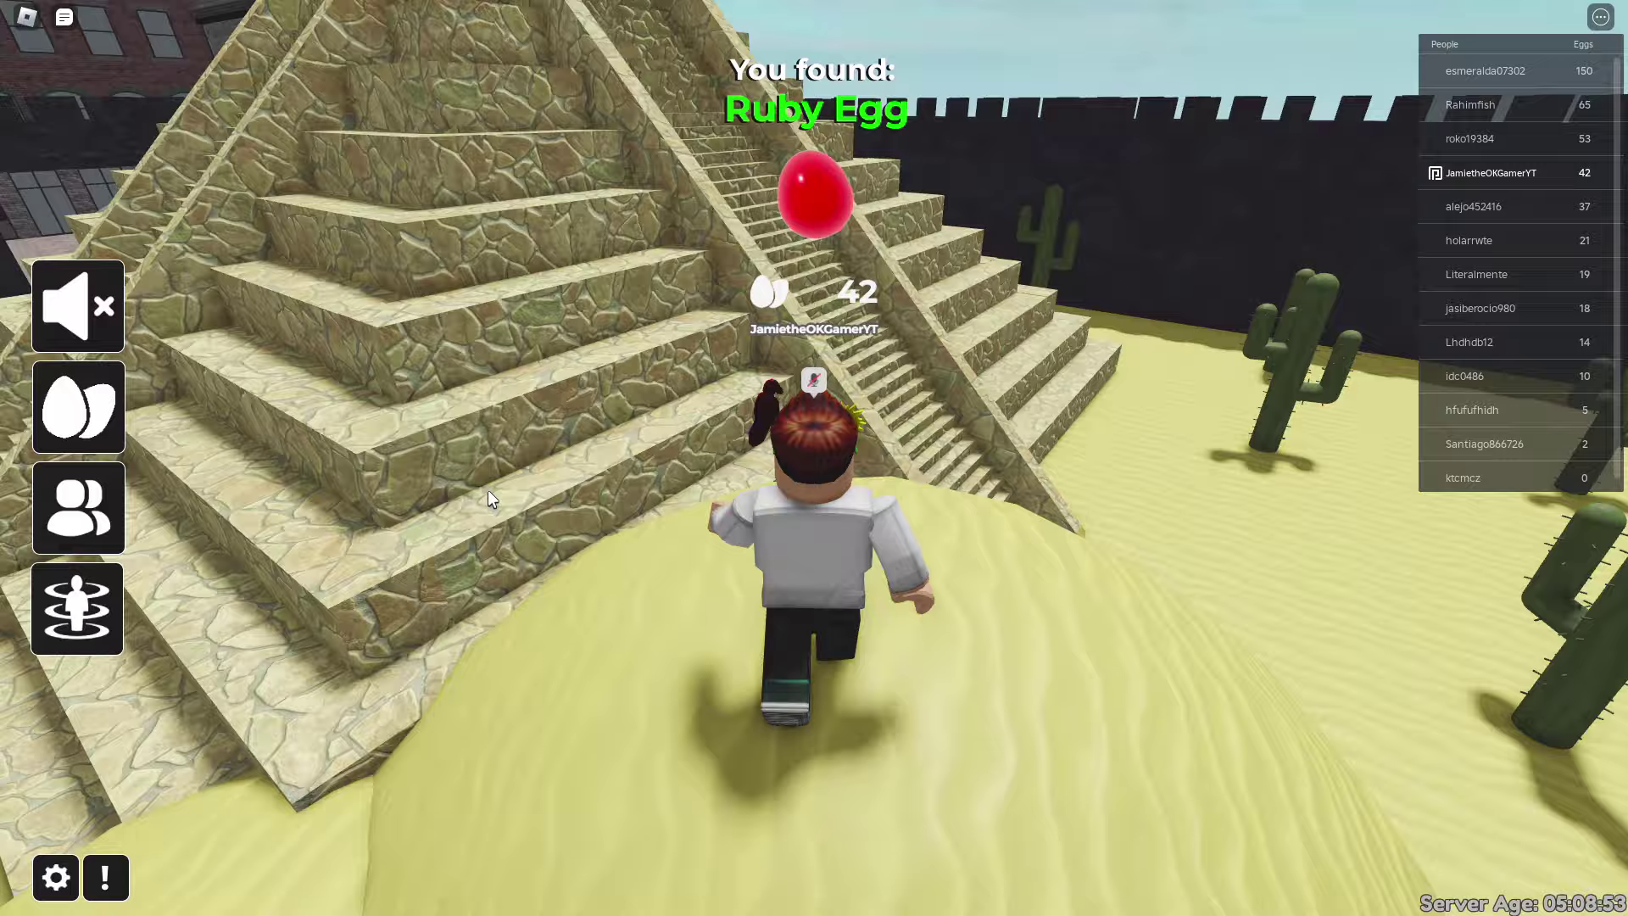
Collect the Yellow Egg, Egg of Teleportation and Maroon Egg on the pyramid.
{"action": "key", "text": "a"}
{"action": "key", "text": "w"}
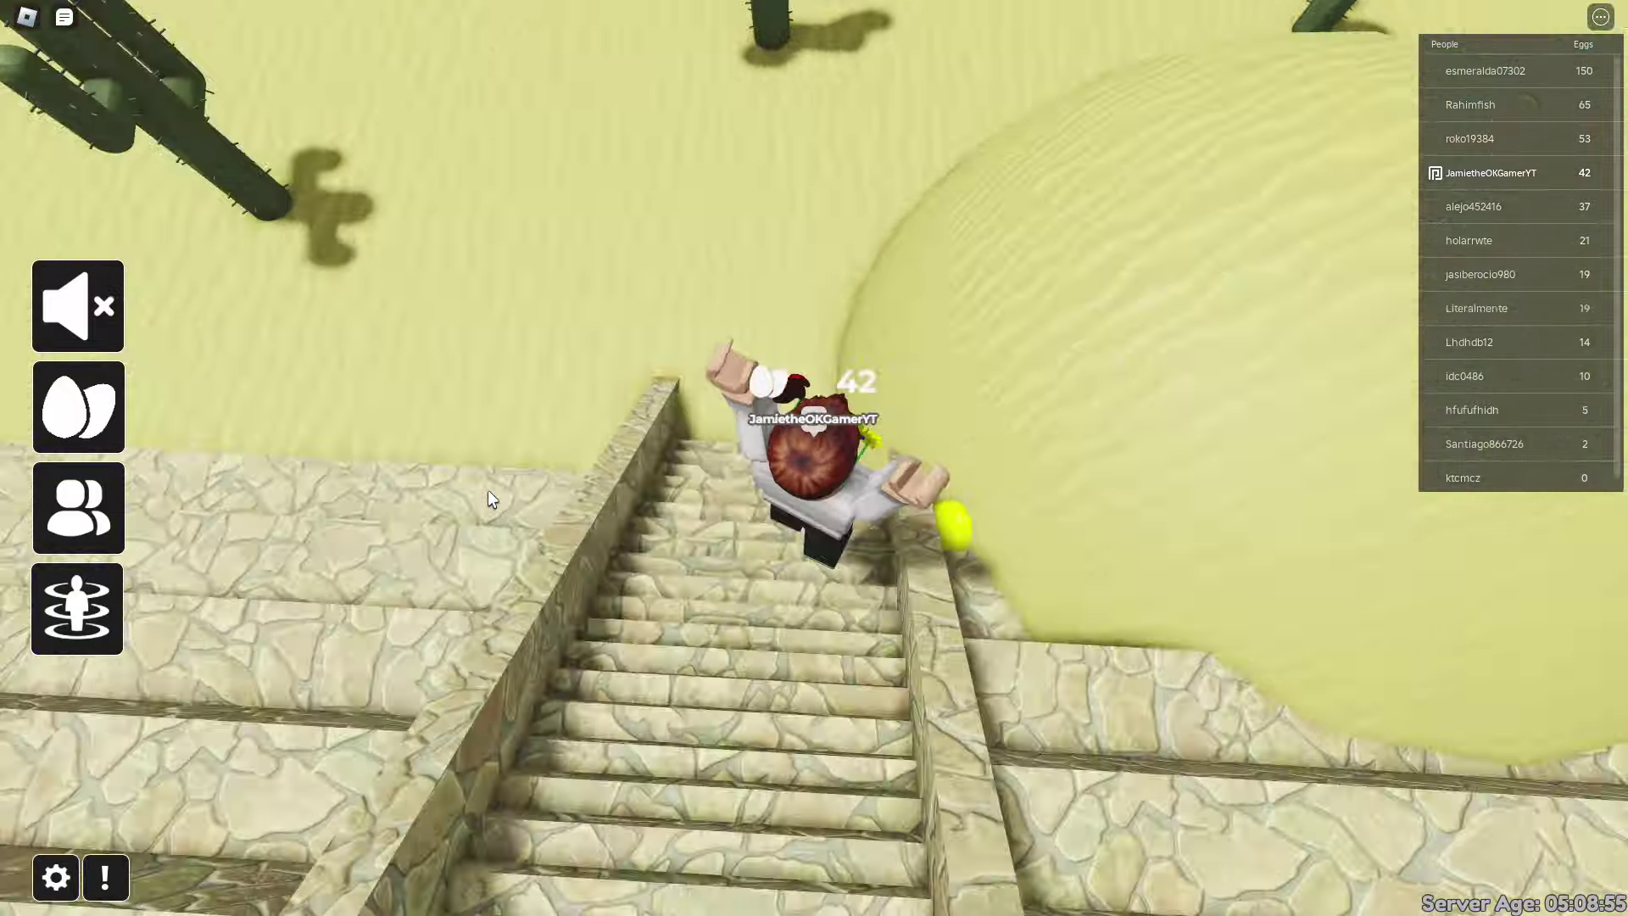
{"action": "key", "text": "w"}
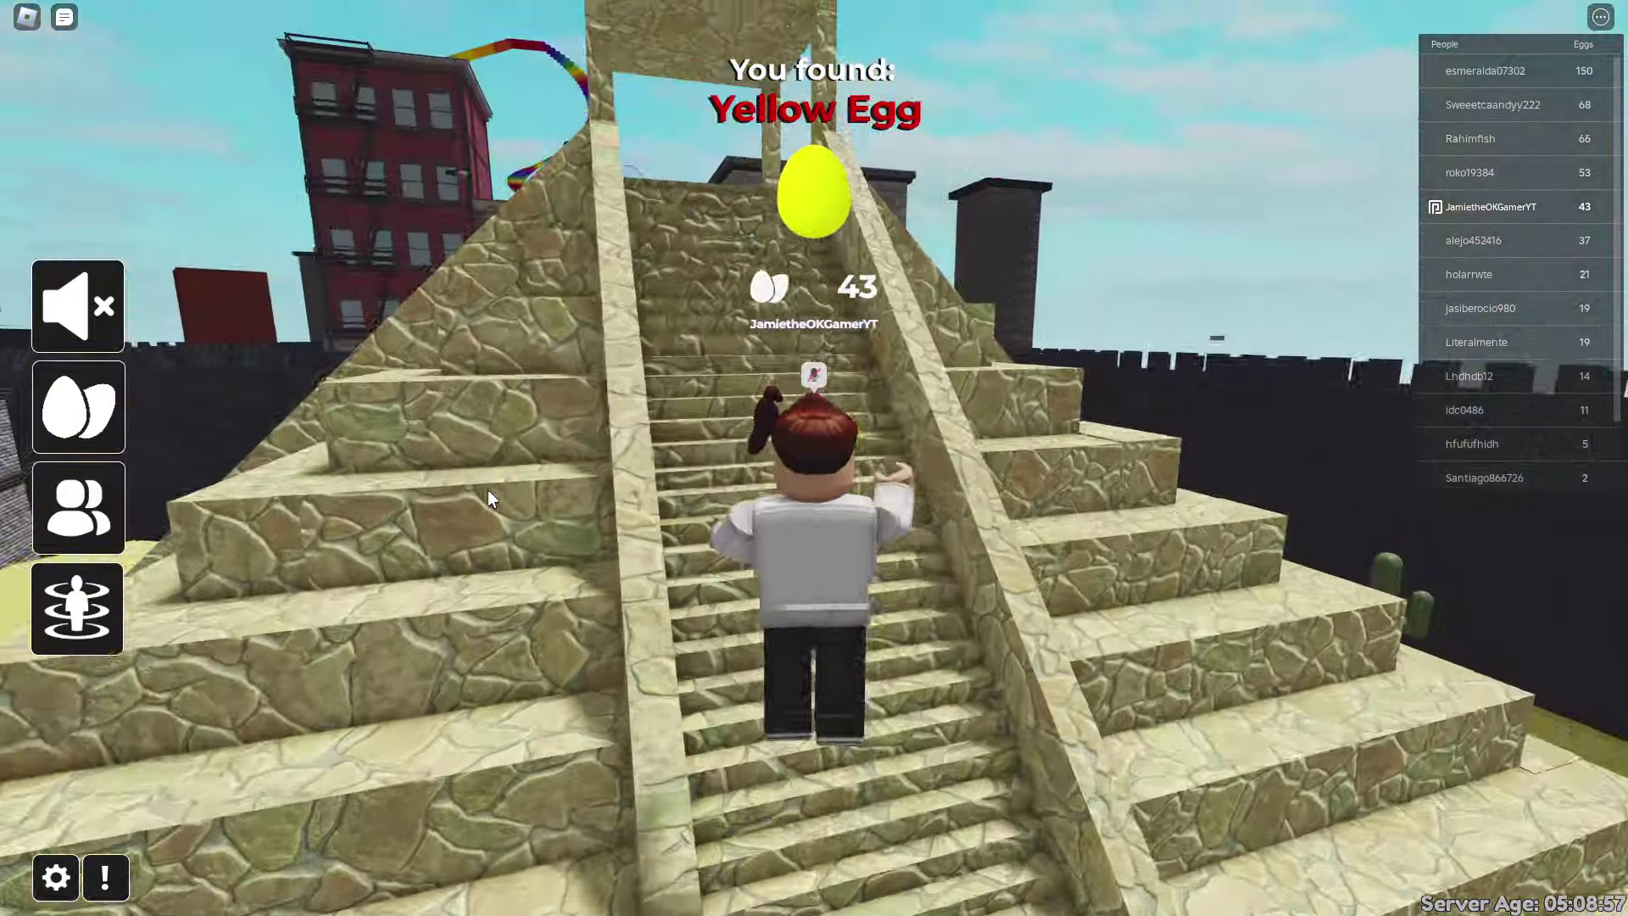
{"action": "key", "text": "w"}
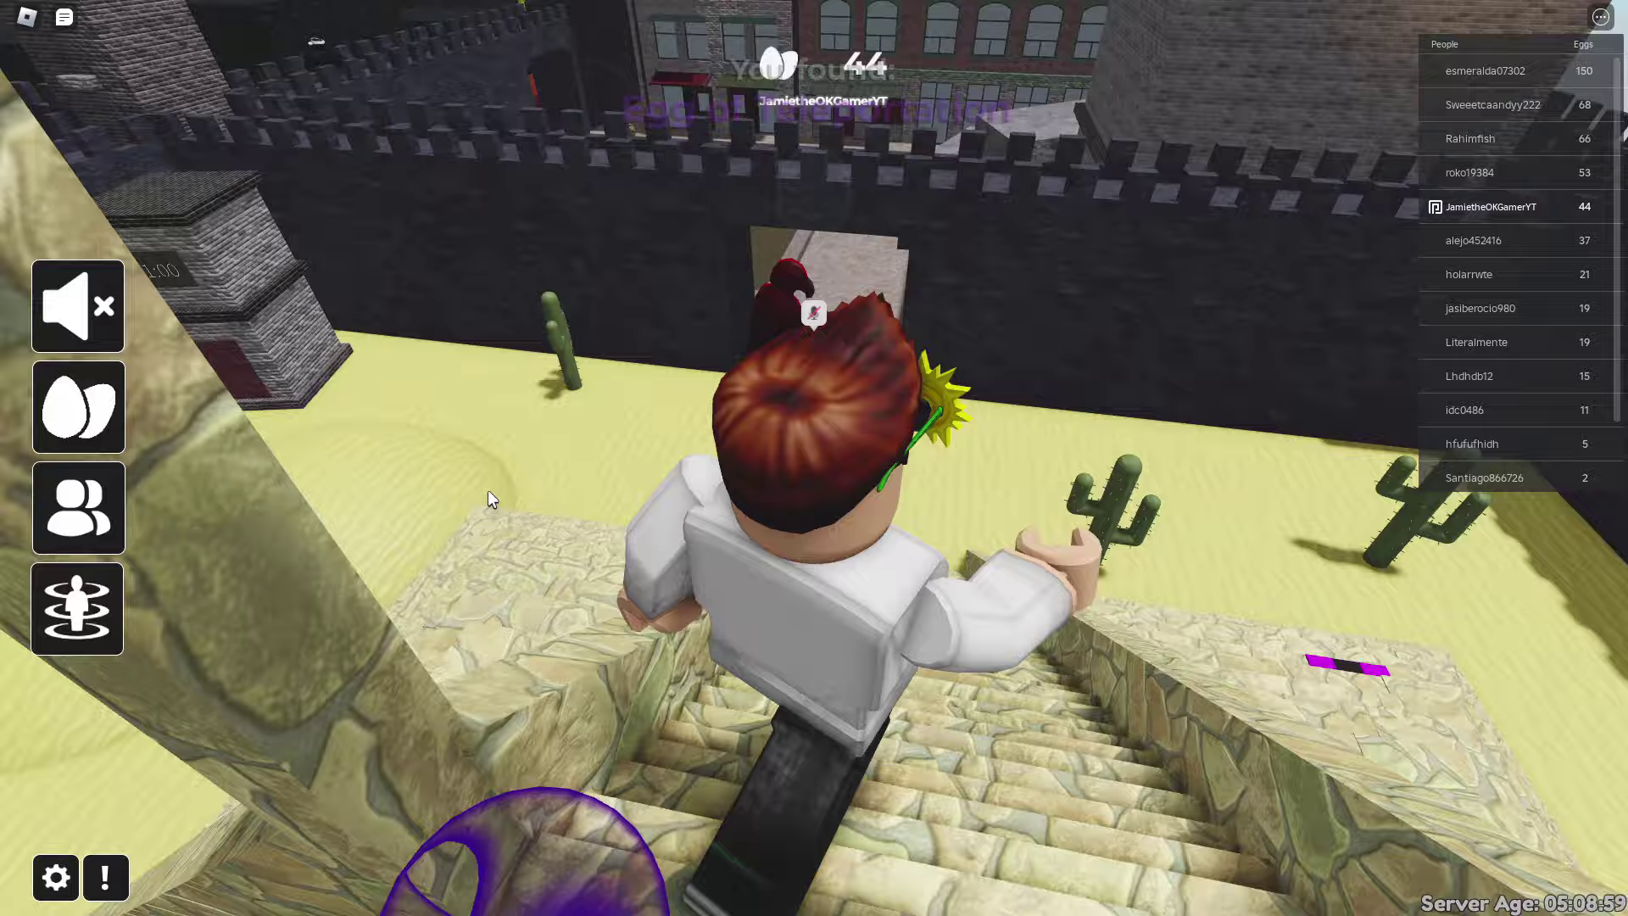
{"action": "key", "text": "w"}
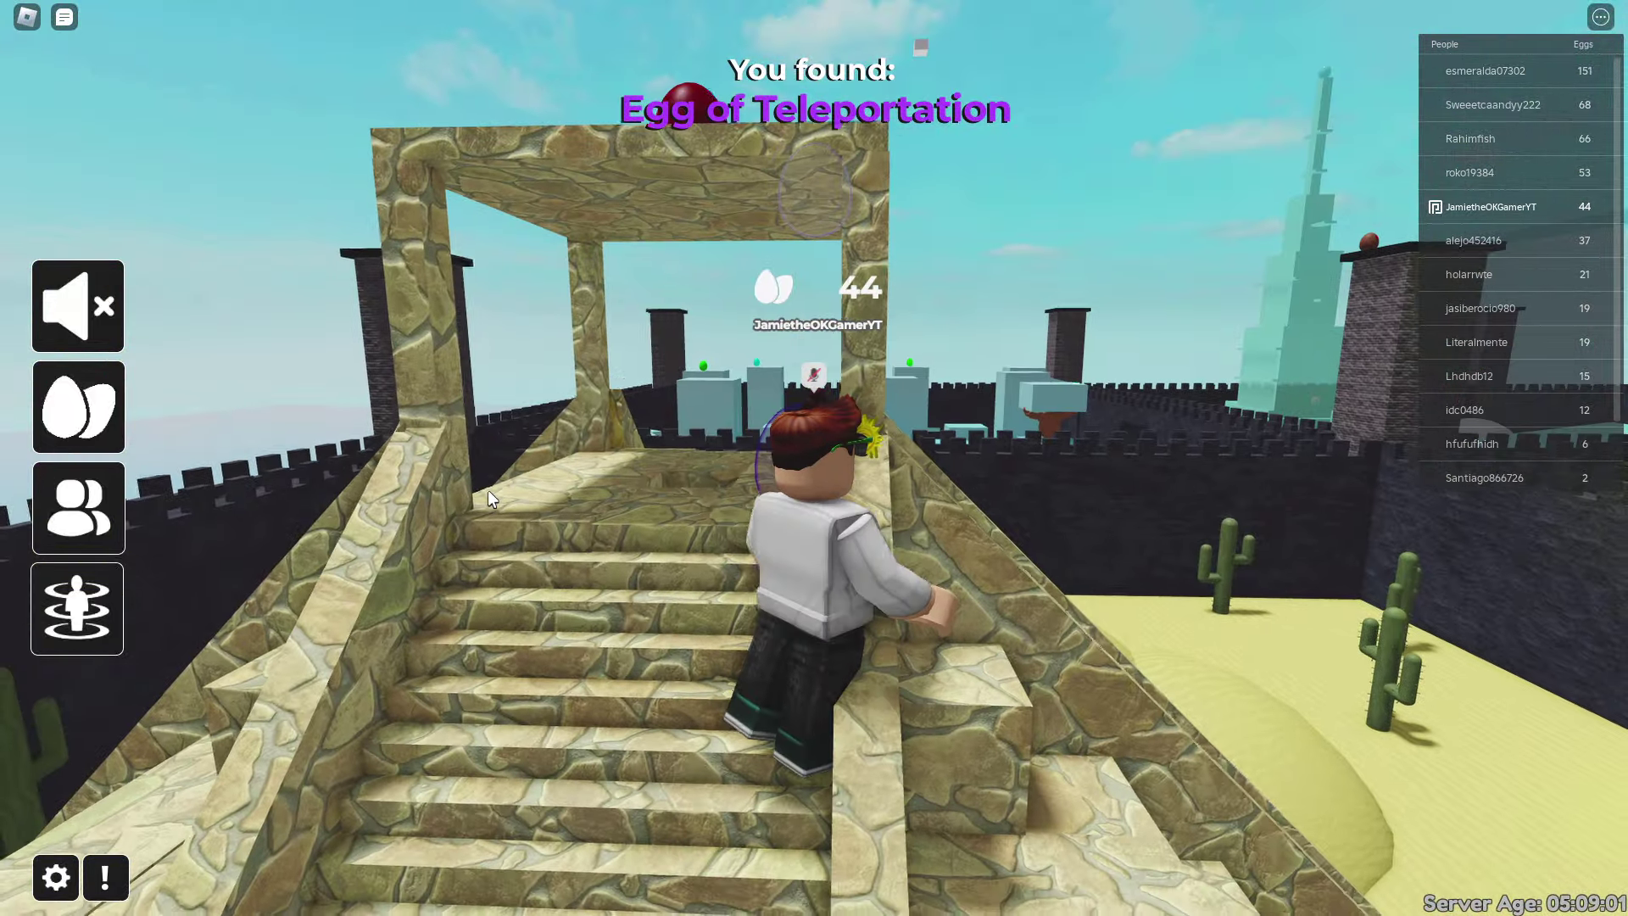
{"action": "key", "text": "s"}
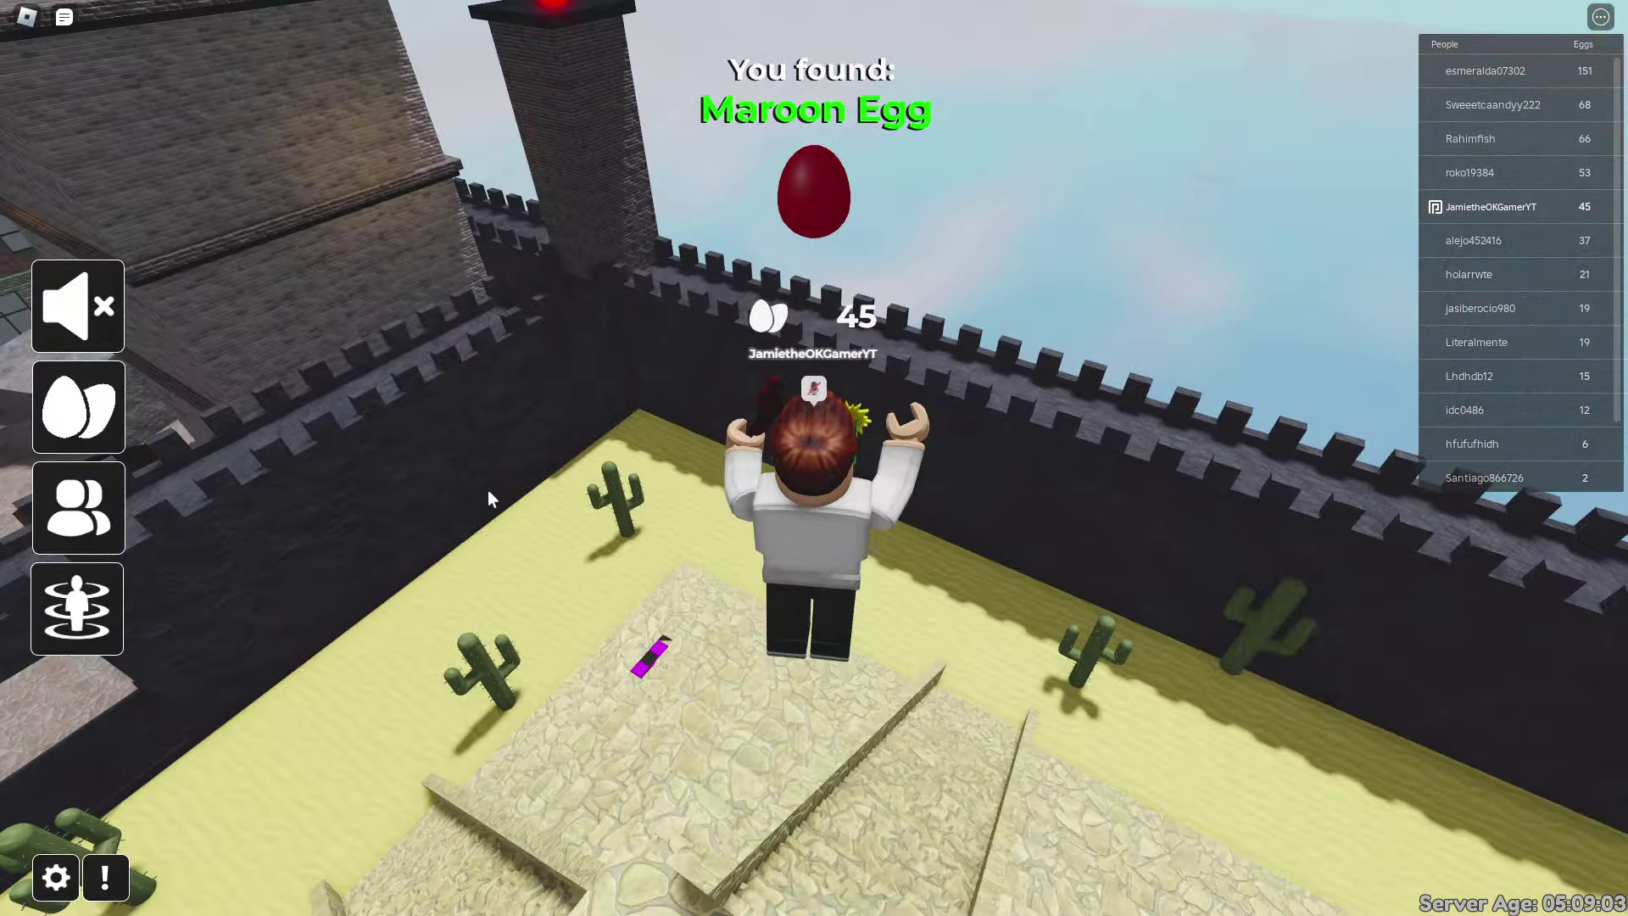
Climb the stone steps into the hidden room and collect the Error Egg.
{"action": "key", "text": "w"}
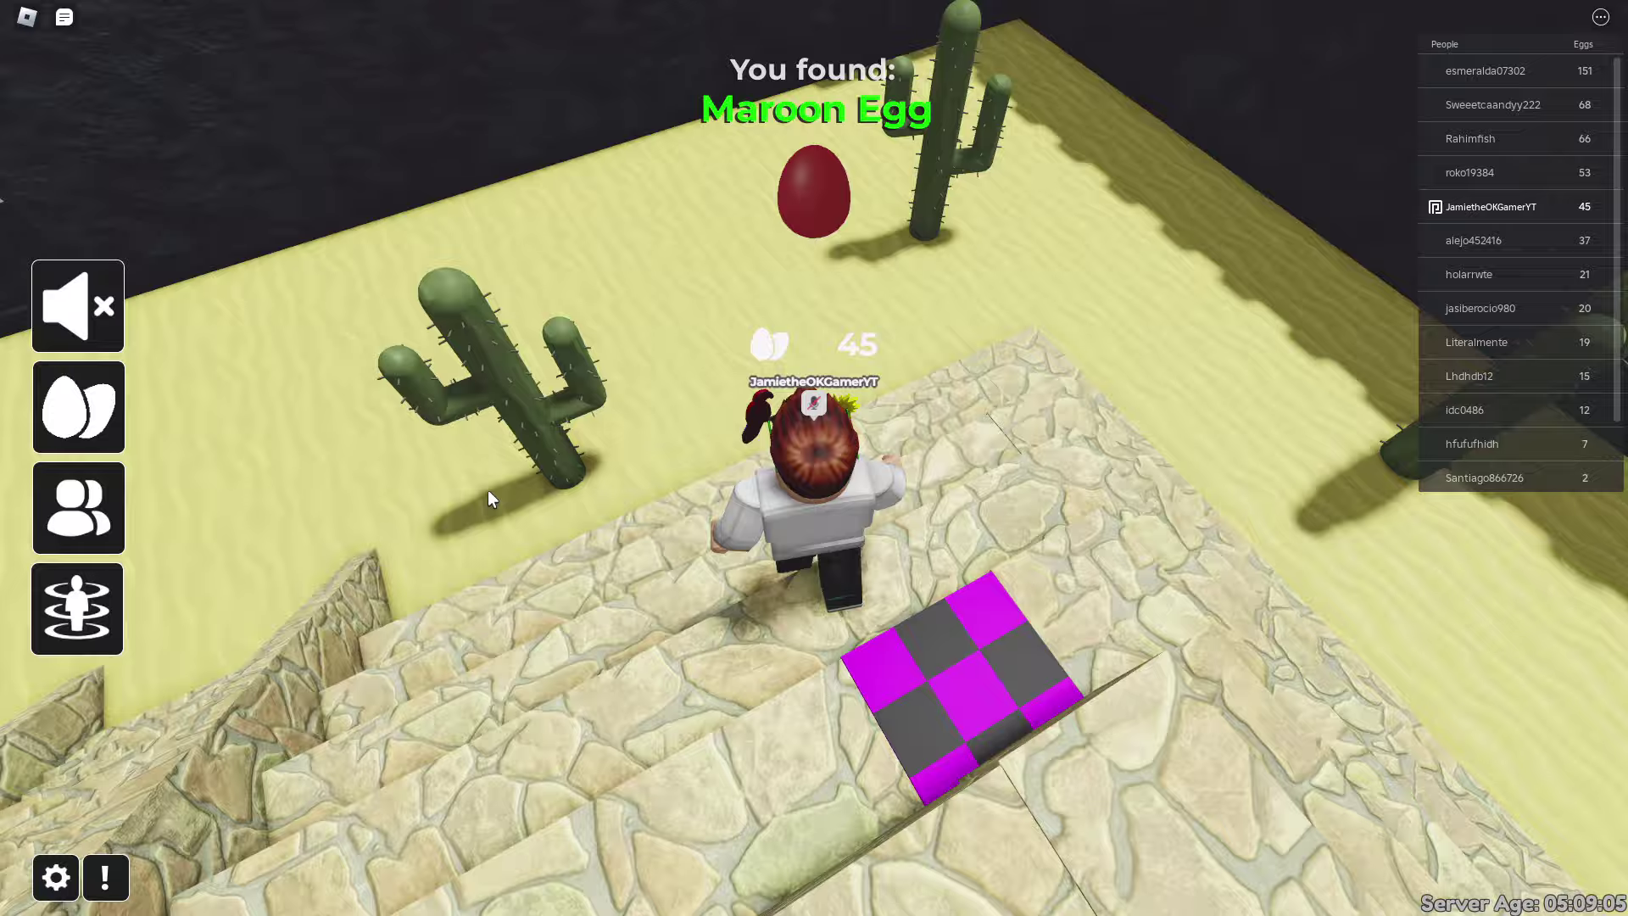
{"action": "key", "text": "w"}
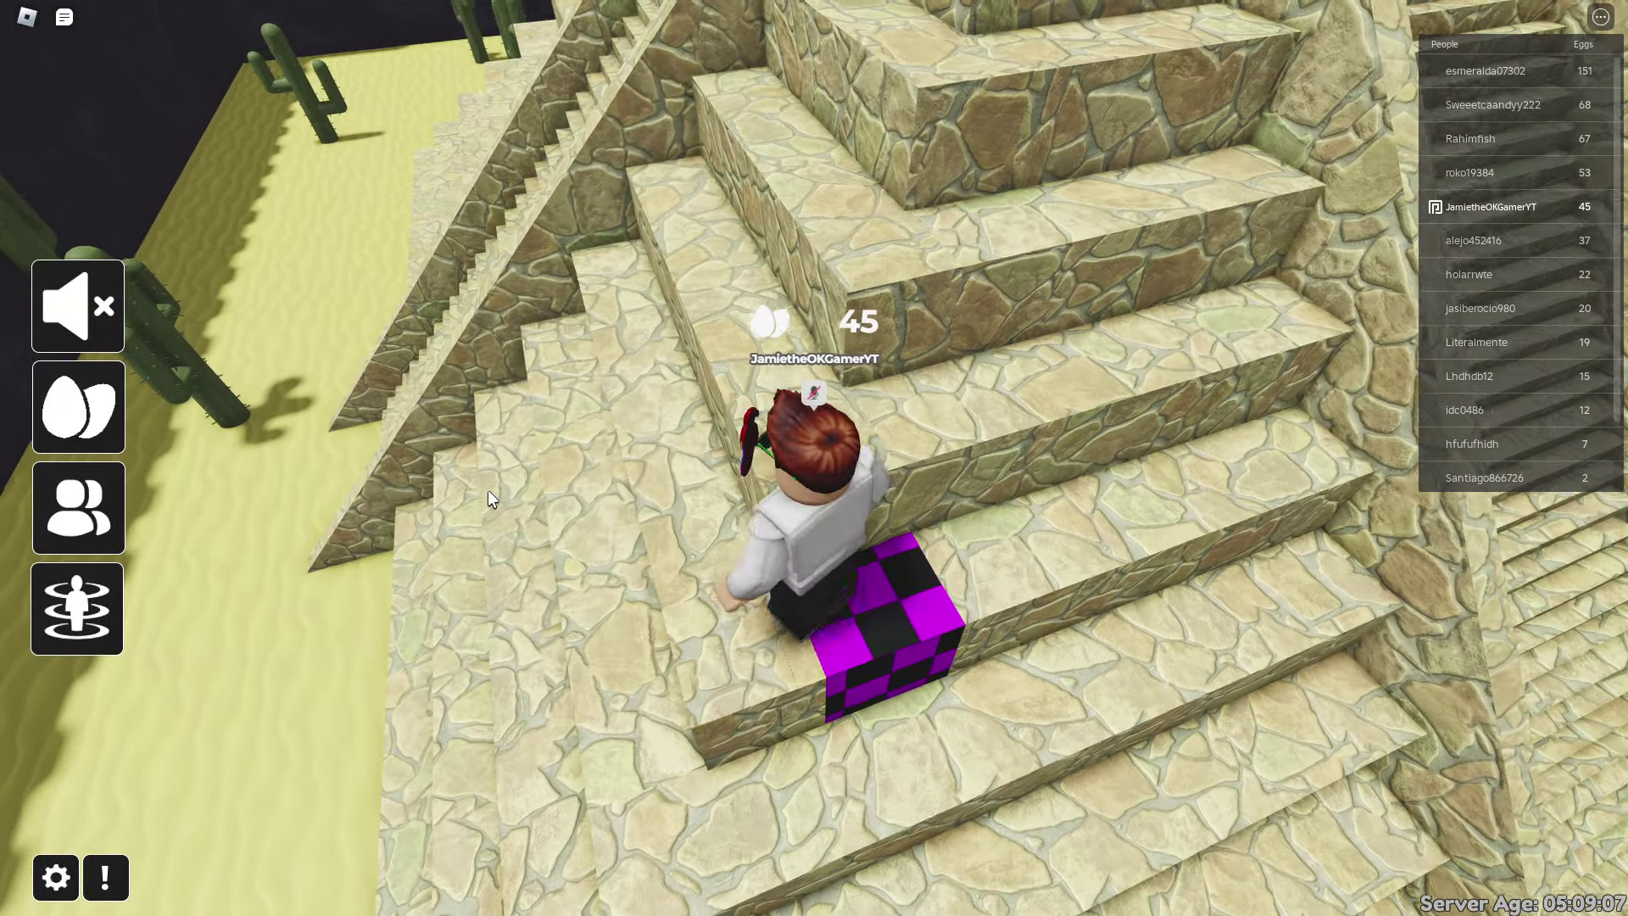
{"action": "key", "text": "shift"}
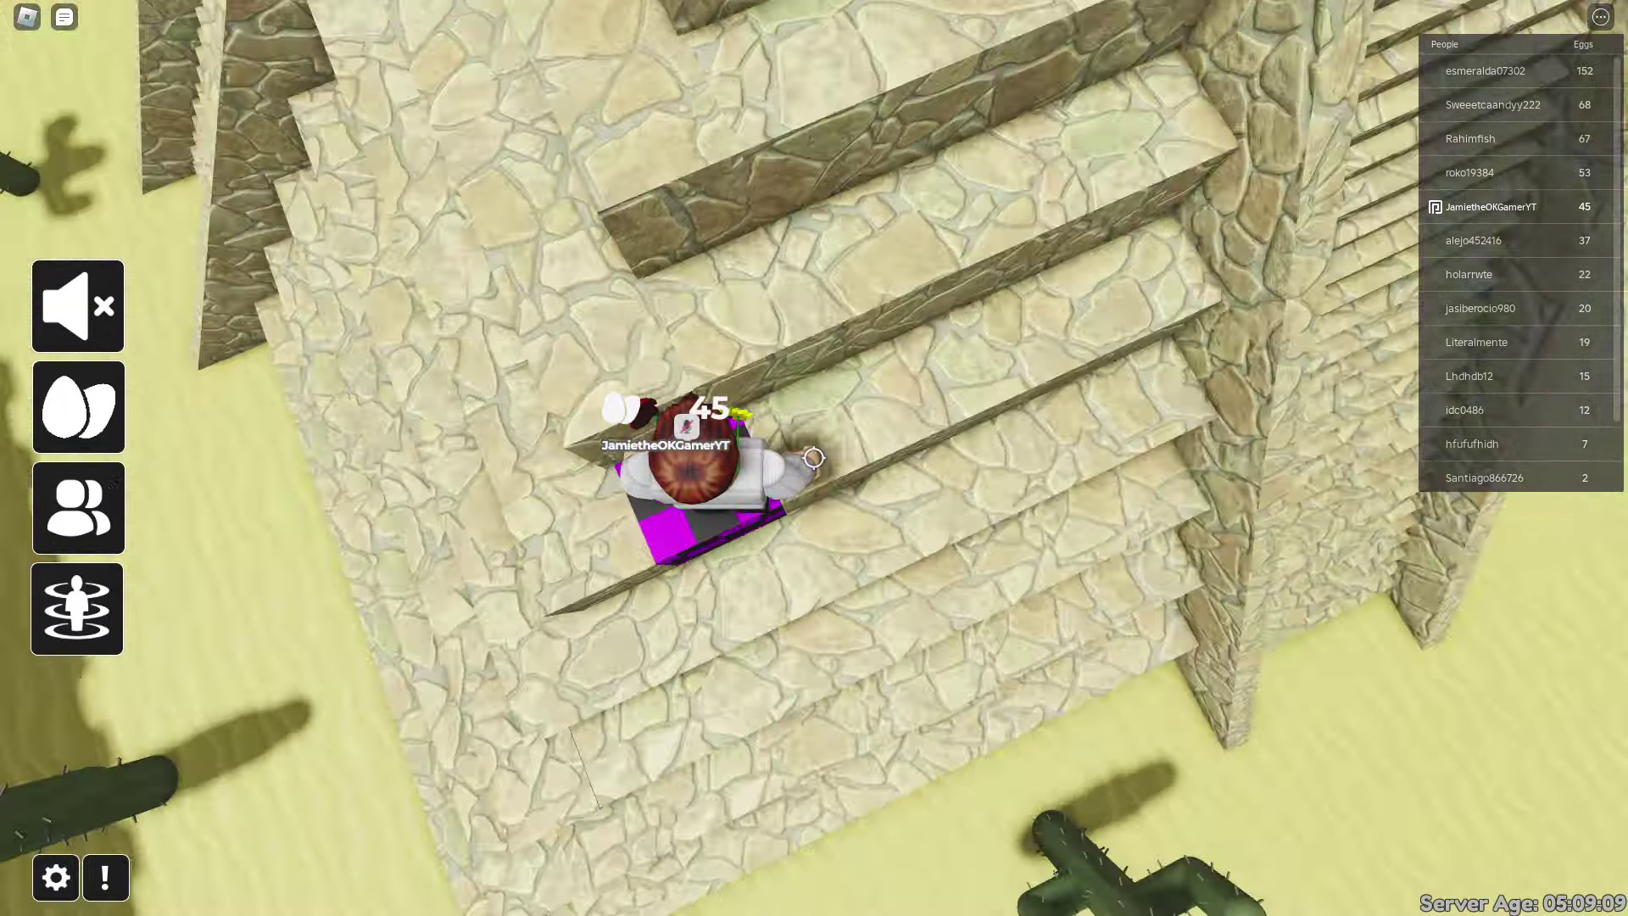
{"action": "key", "text": "shift"}
{"action": "key", "text": "w"}
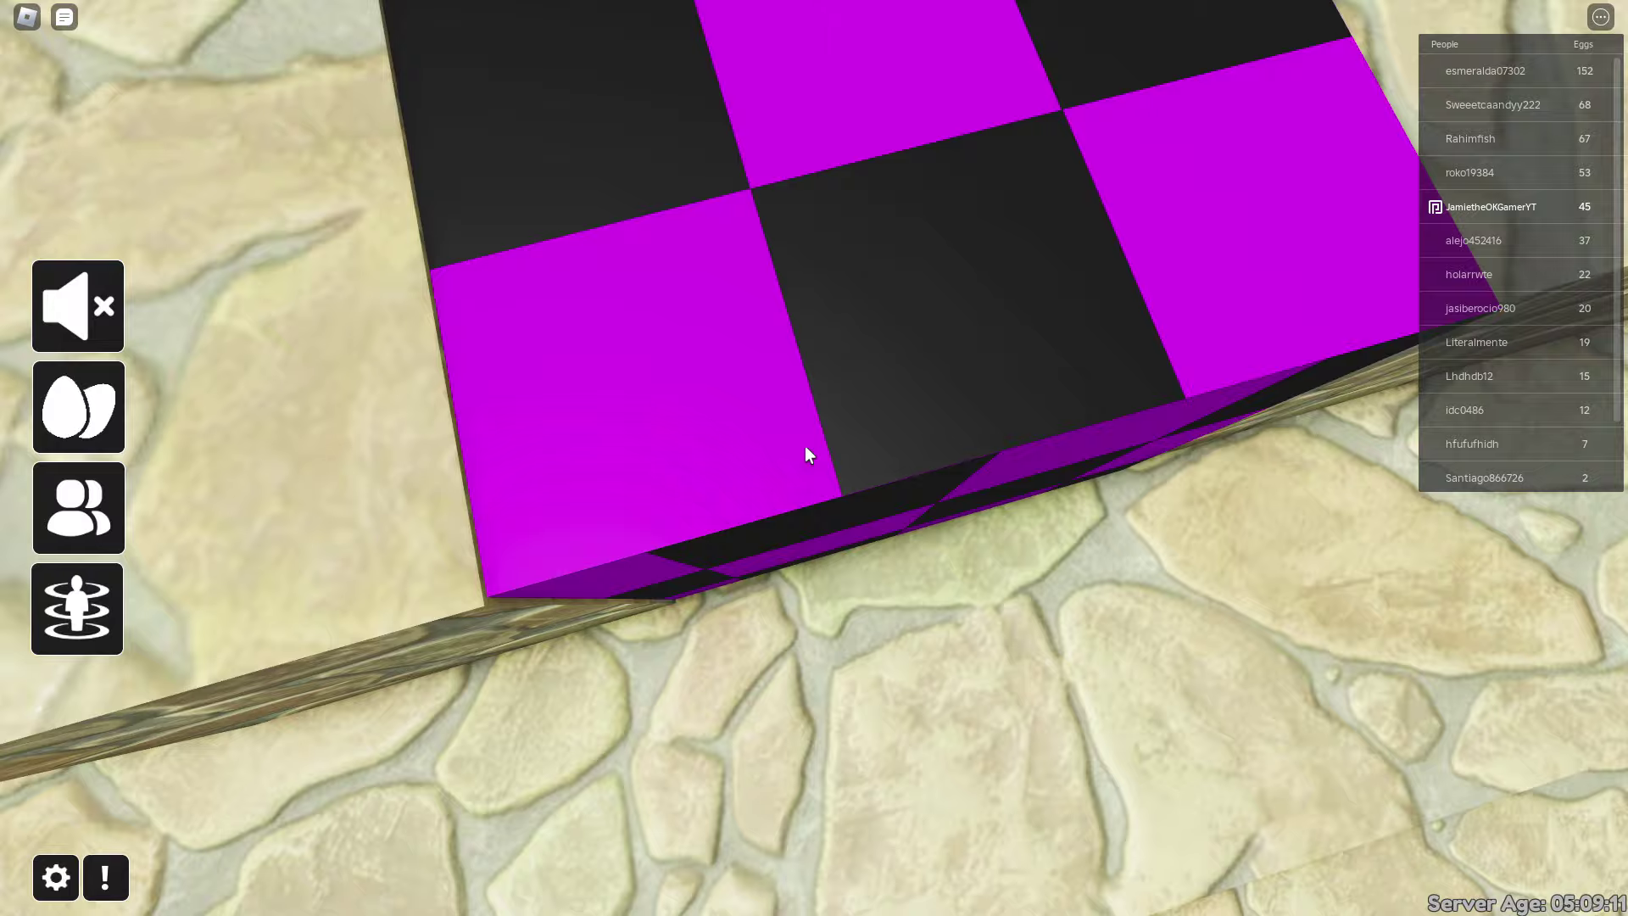
{"action": "key", "text": "a"}
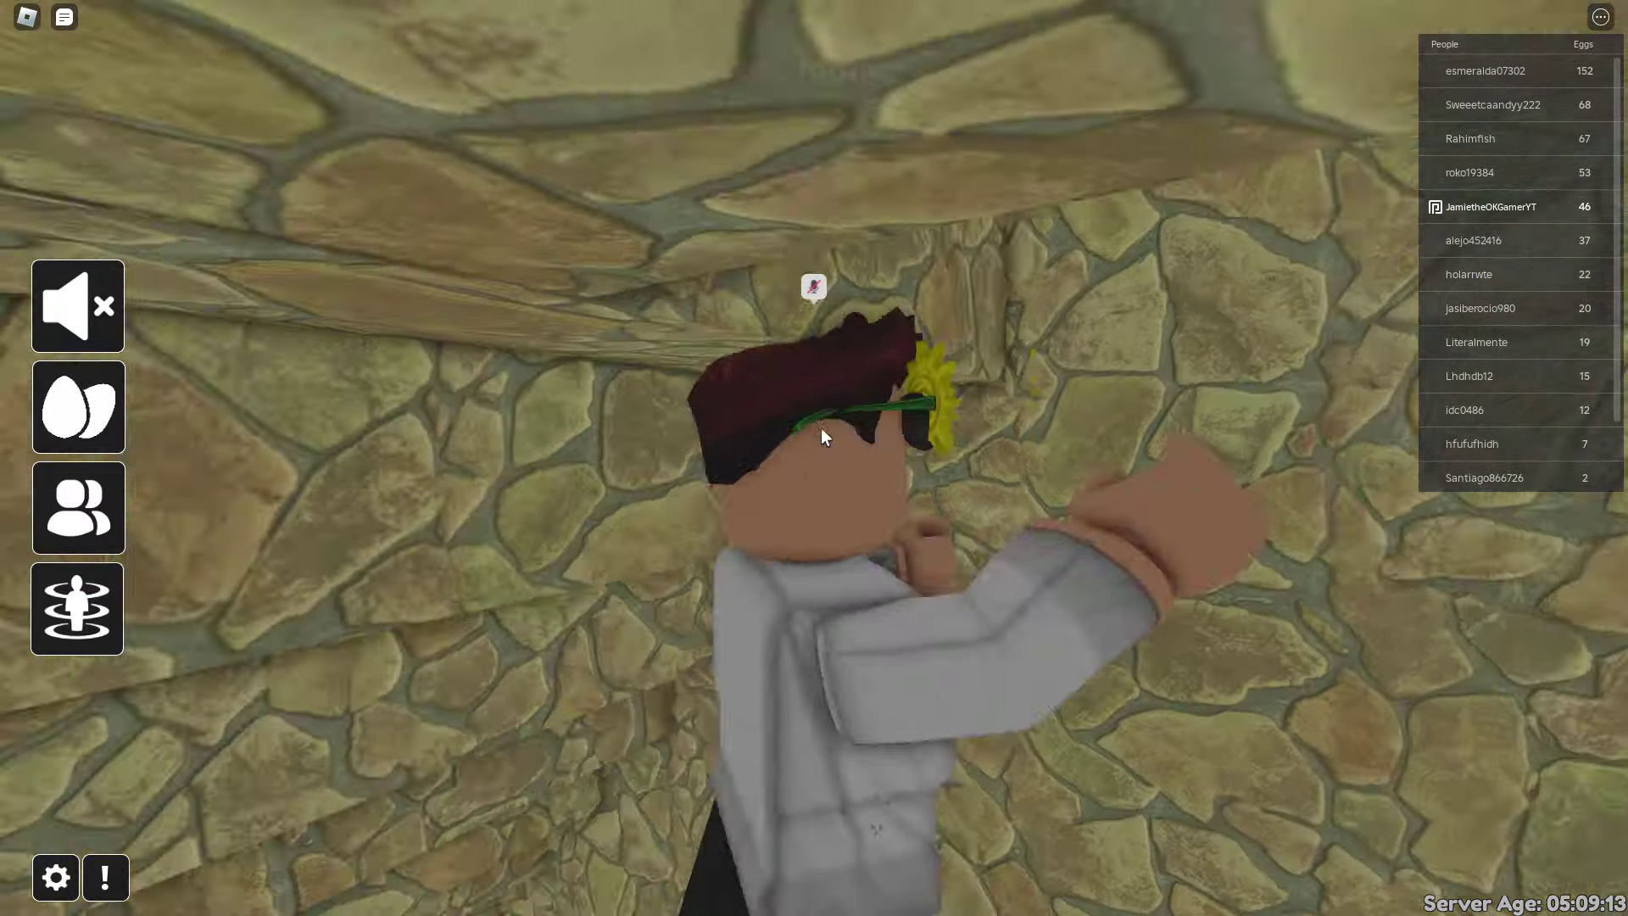
{"action": "key", "text": "s"}
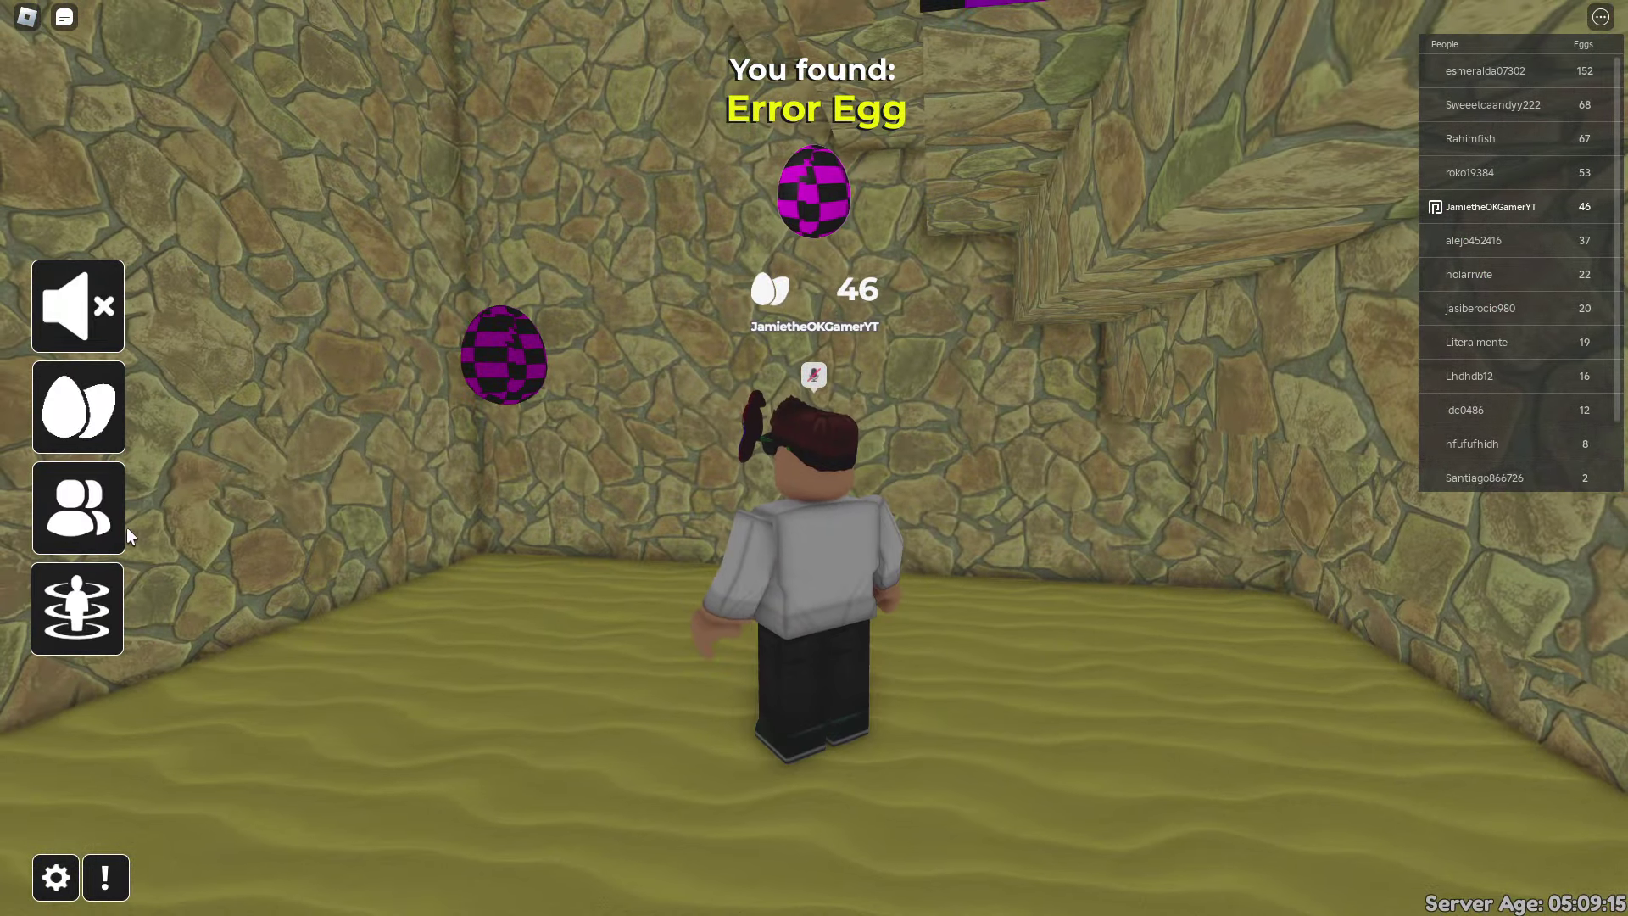
Teleport to the Ice area and head into the forest for an egg.
{"action": "left_click", "coordinate": [108, 601]}
{"action": "left_click", "coordinate": [812, 569]}
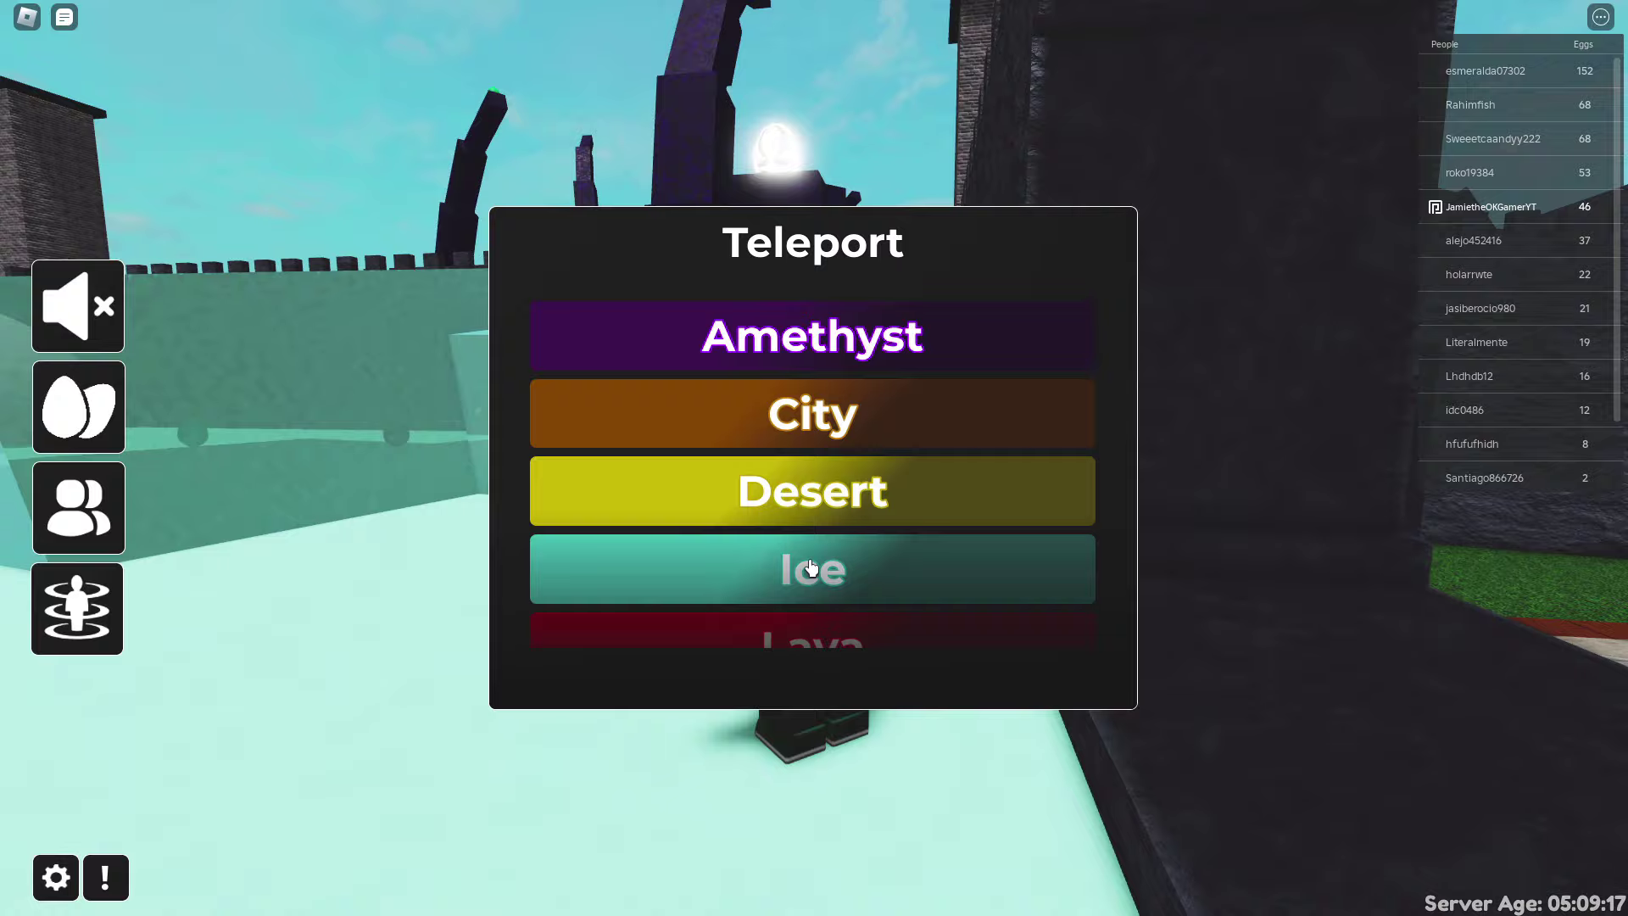
{"action": "left_click", "coordinate": [111, 589]}
{"action": "key", "text": "w"}
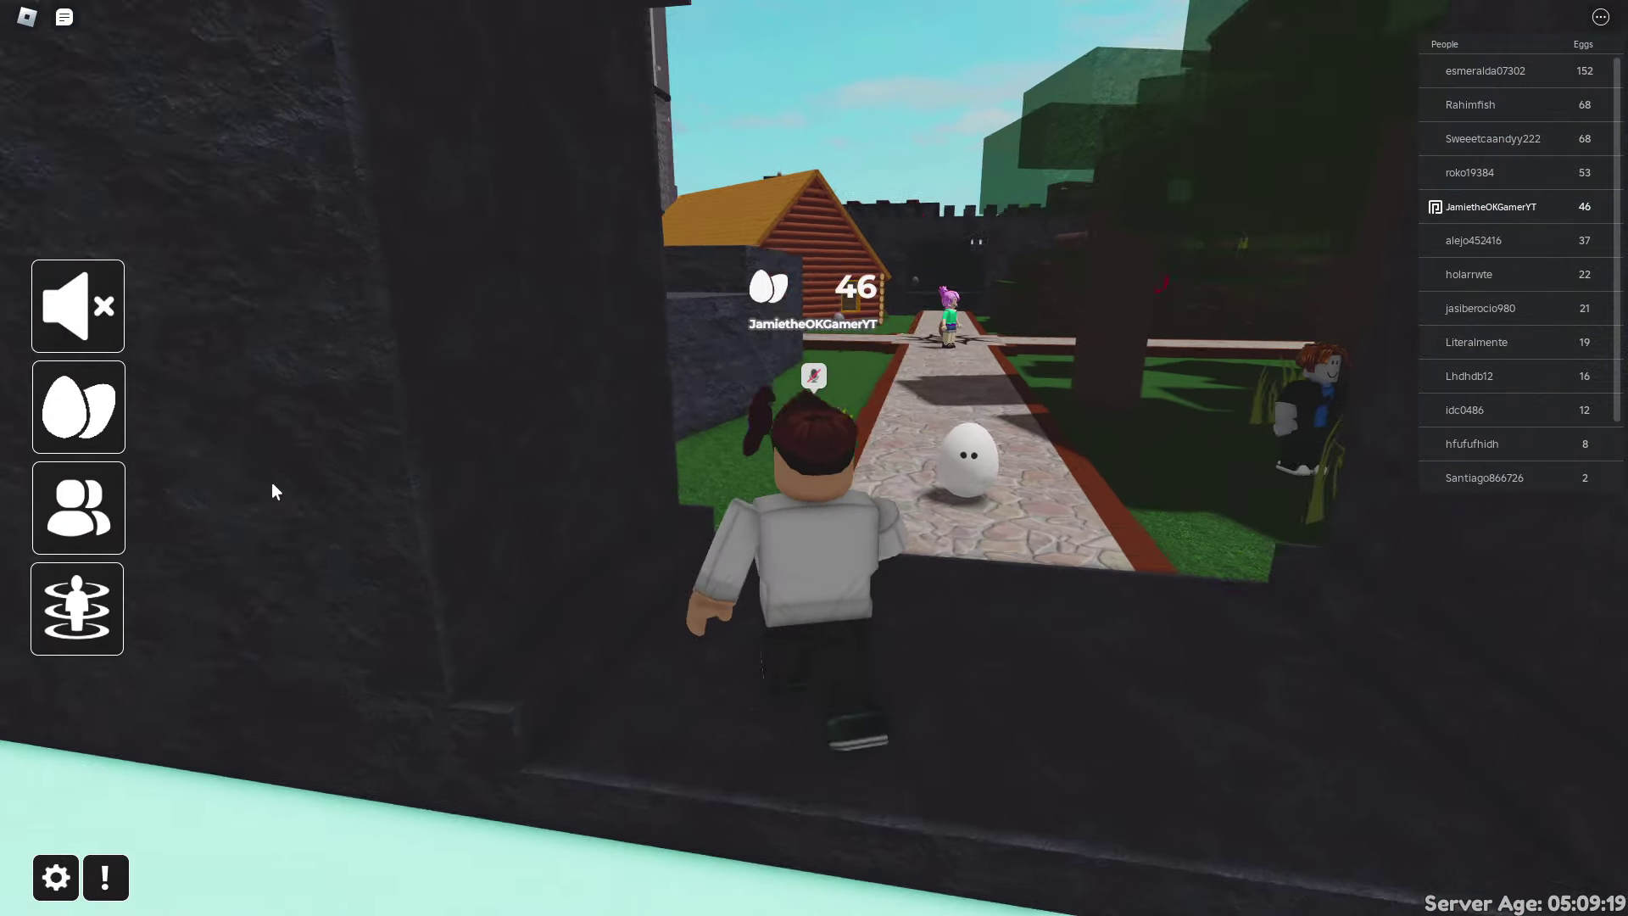
{"action": "key", "text": "d"}
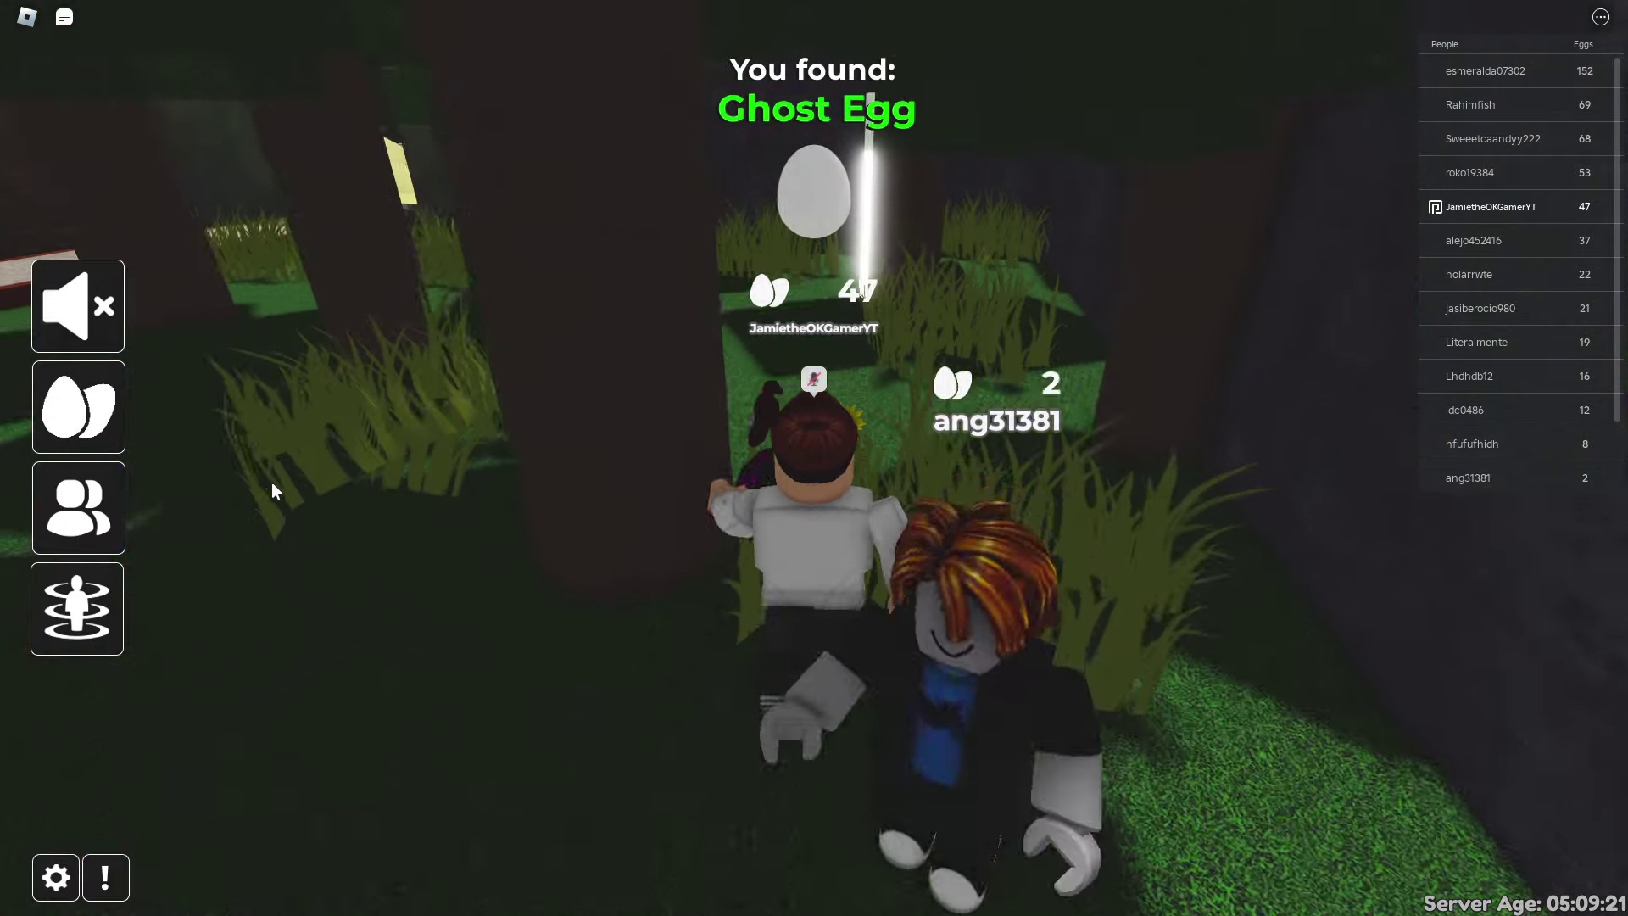
Run through the forest and dark room into the blue portal, which requires 50 eggs.
{"action": "key", "text": "w"}
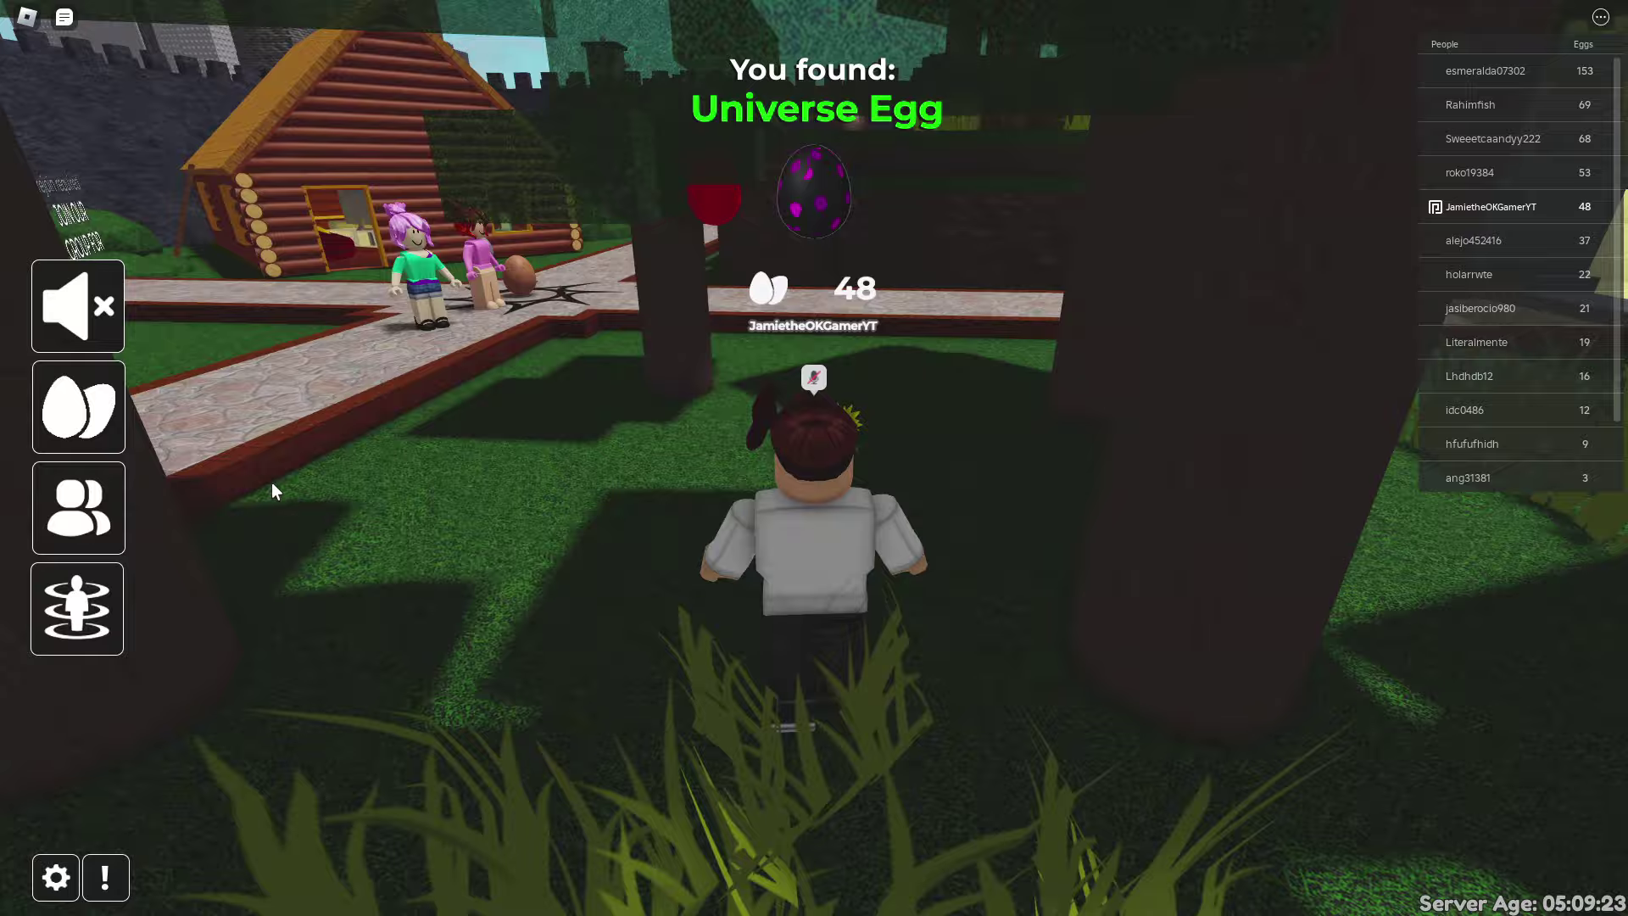
{"action": "key", "text": "w"}
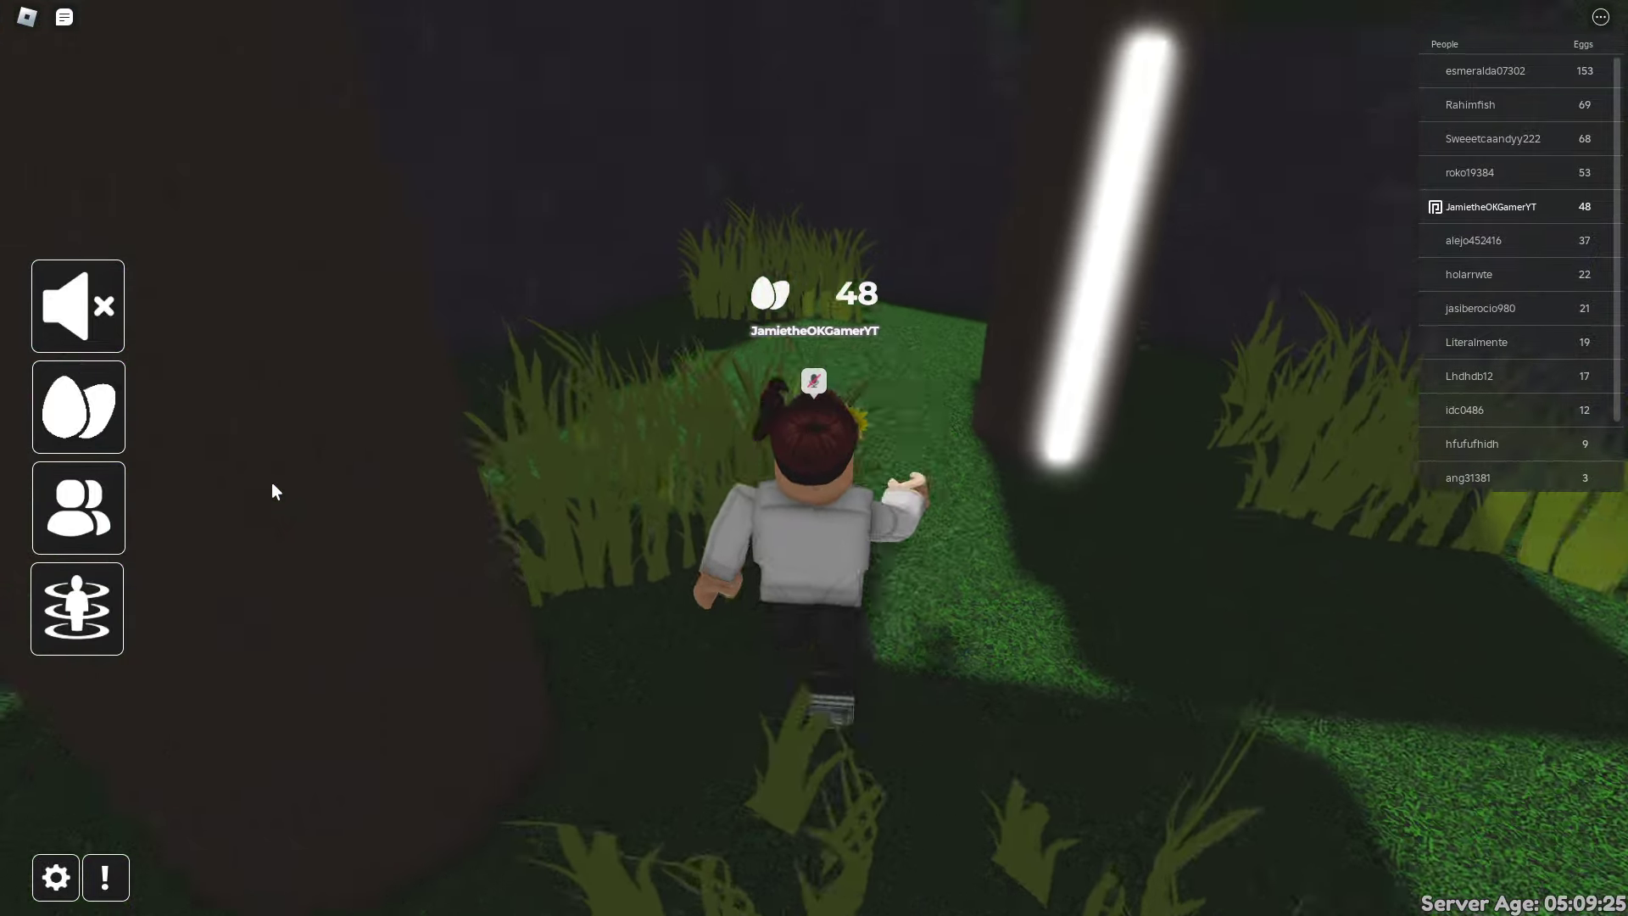
{"action": "key", "text": "w"}
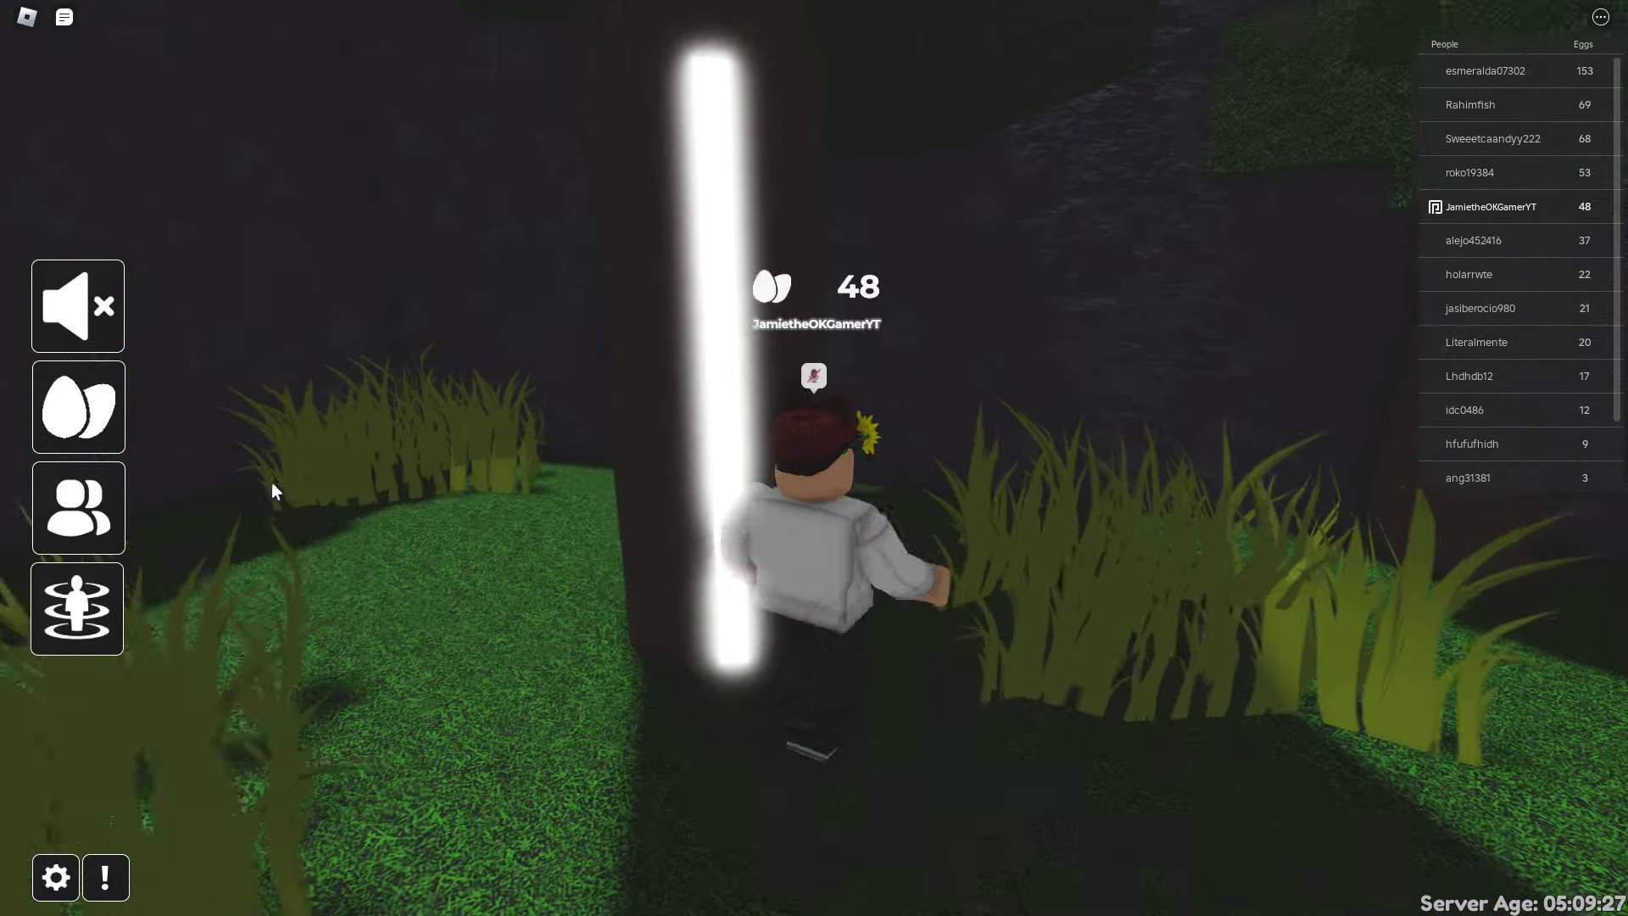
{"action": "key", "text": "d"}
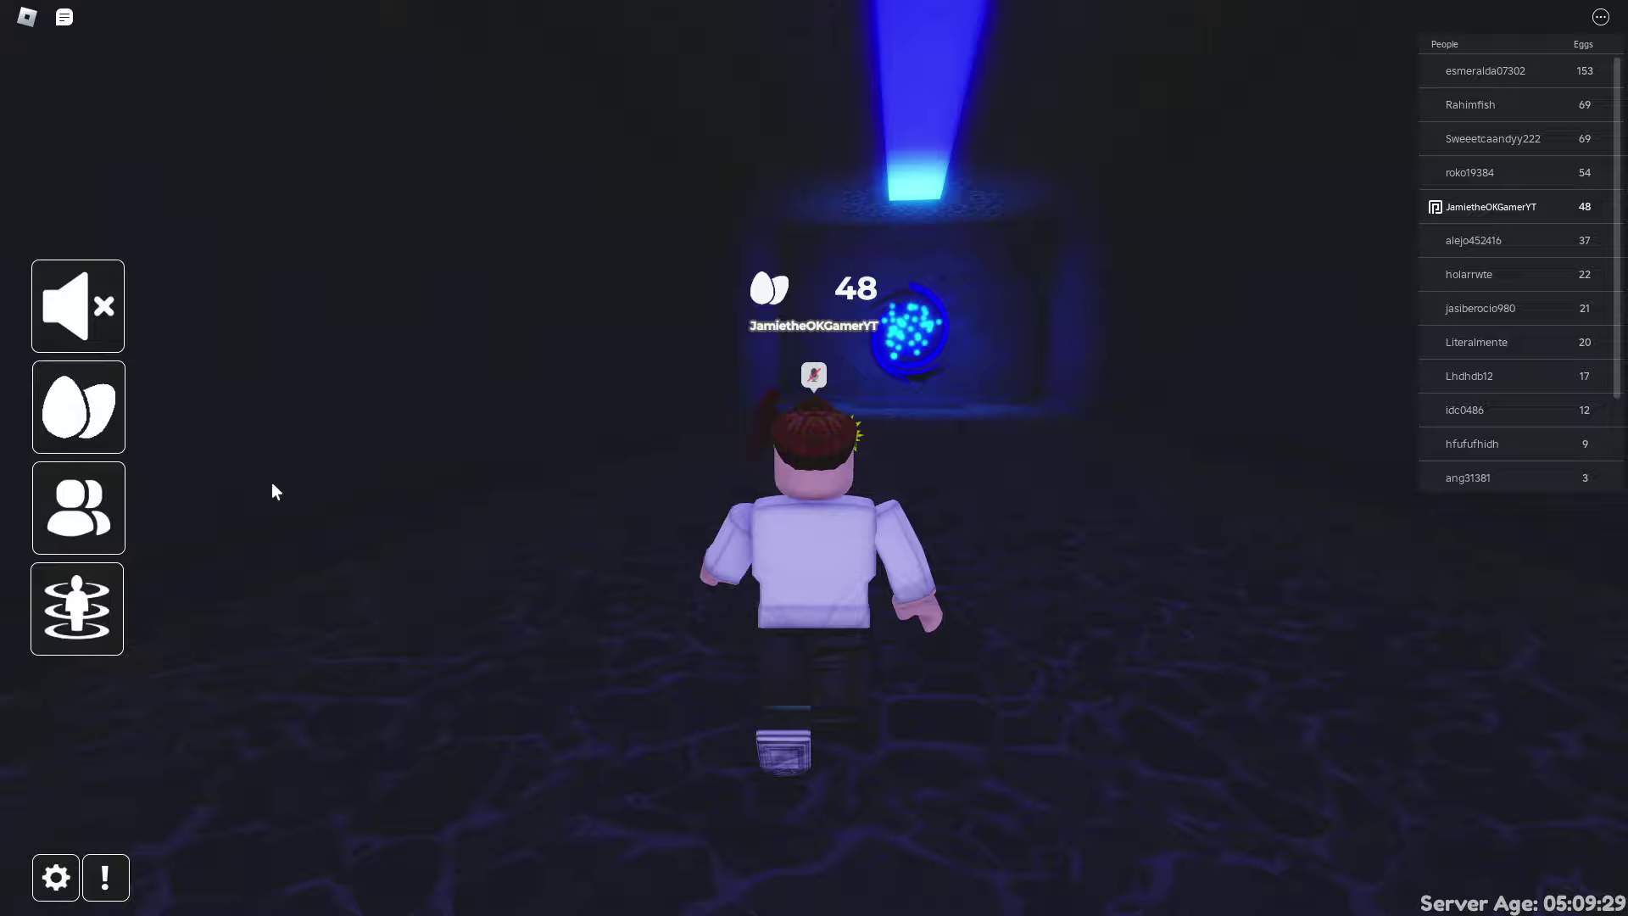
{"action": "key", "text": "w"}
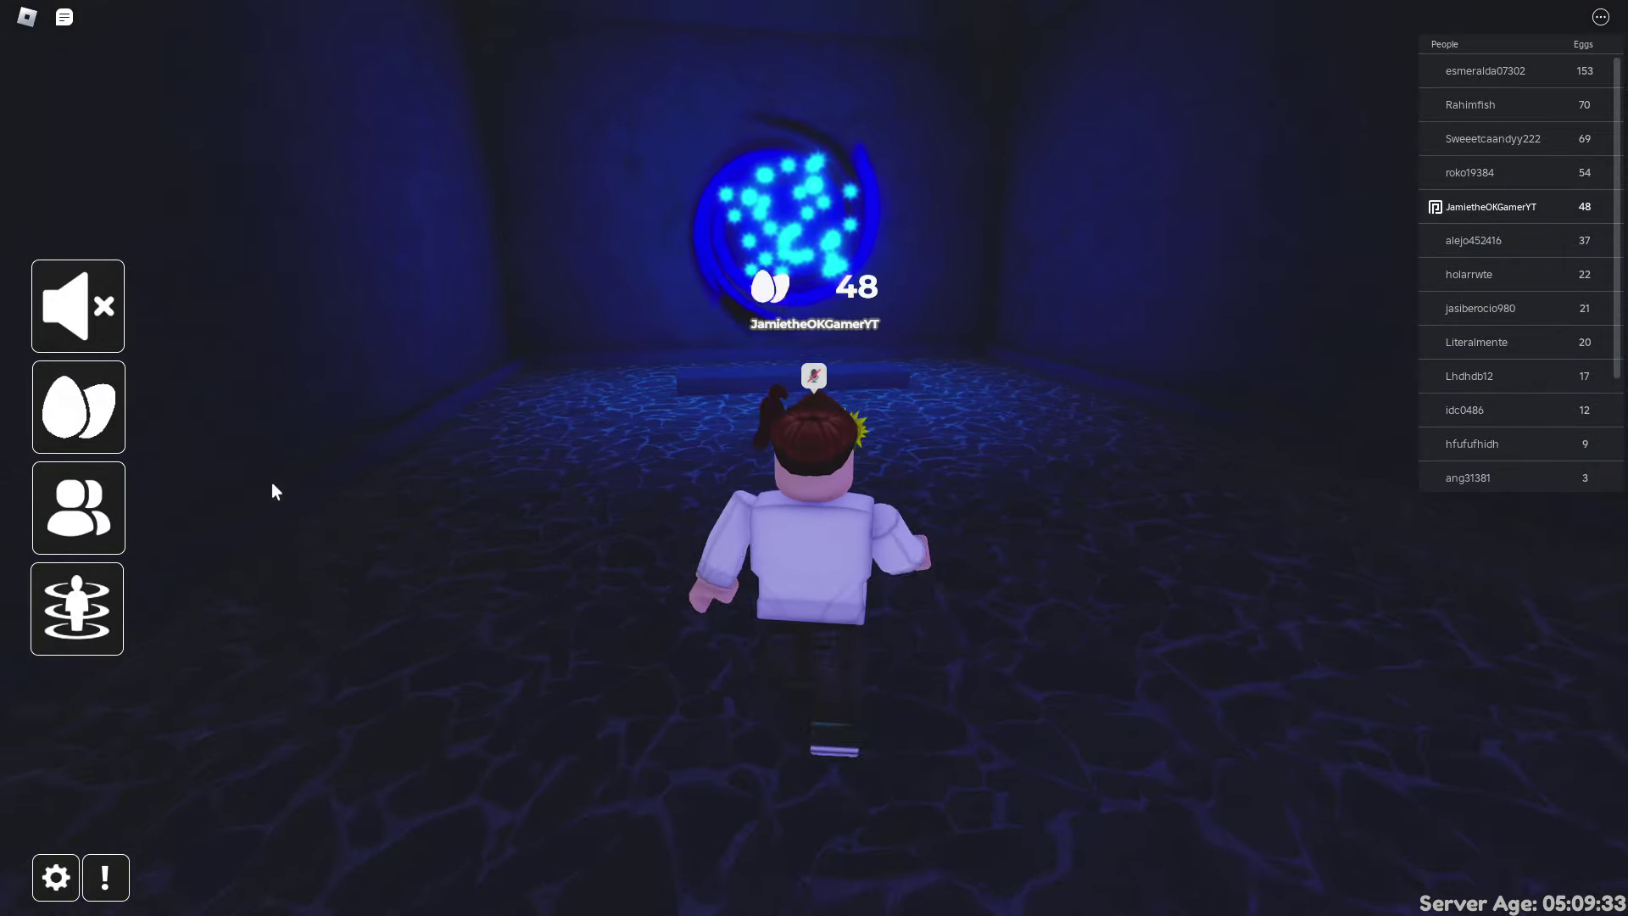
{"action": "key", "text": "w"}
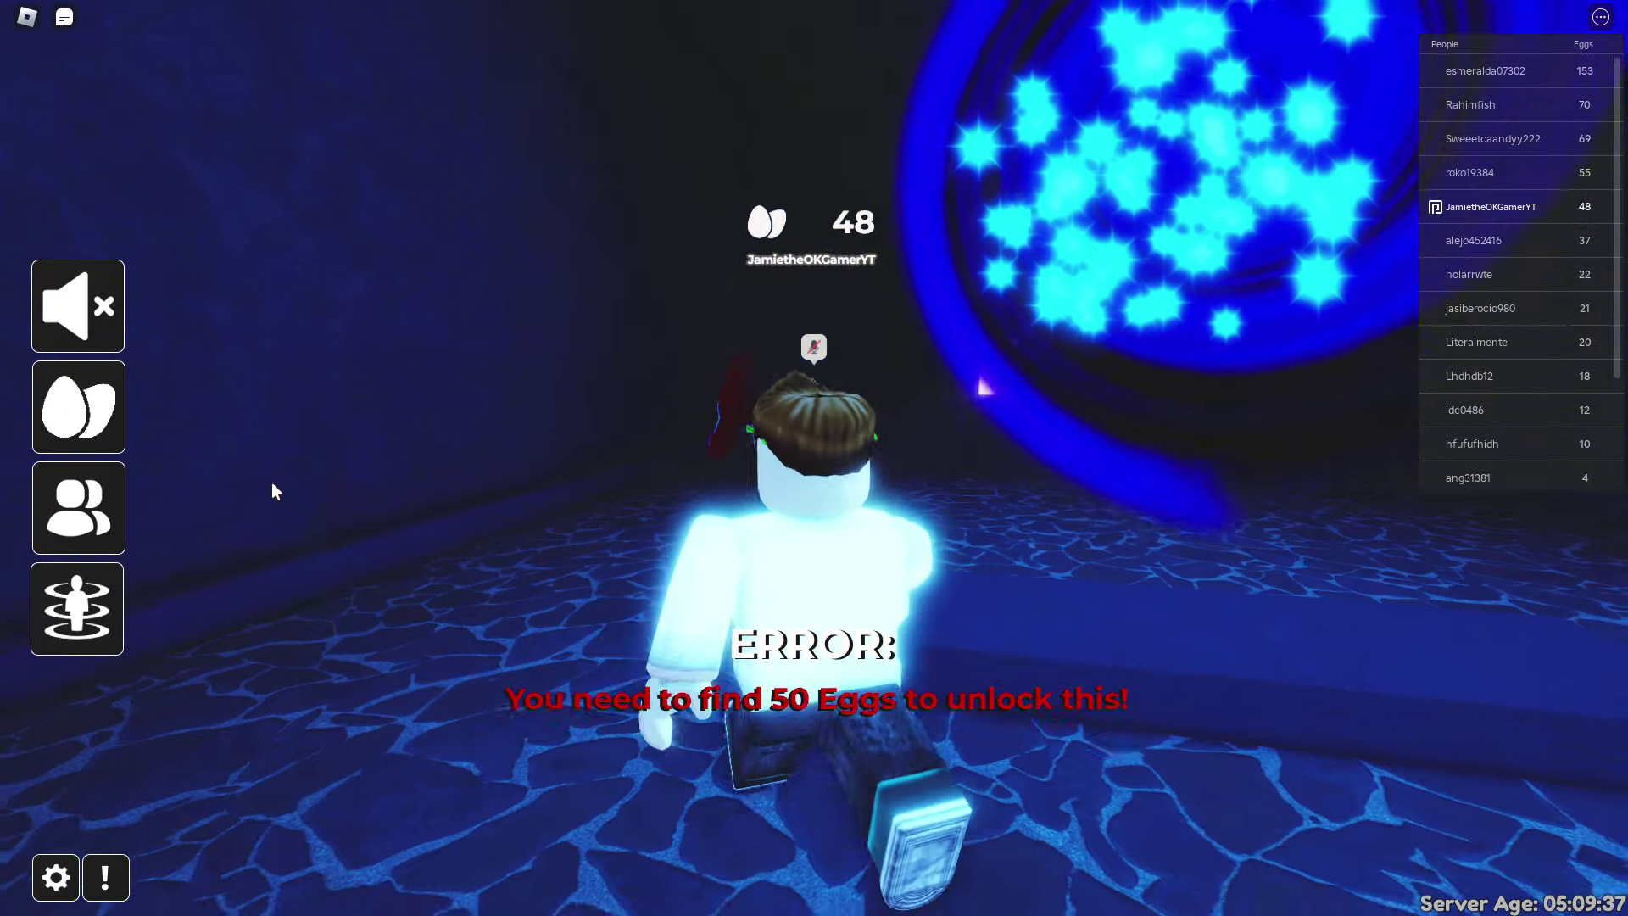
{"action": "key", "text": "w"}
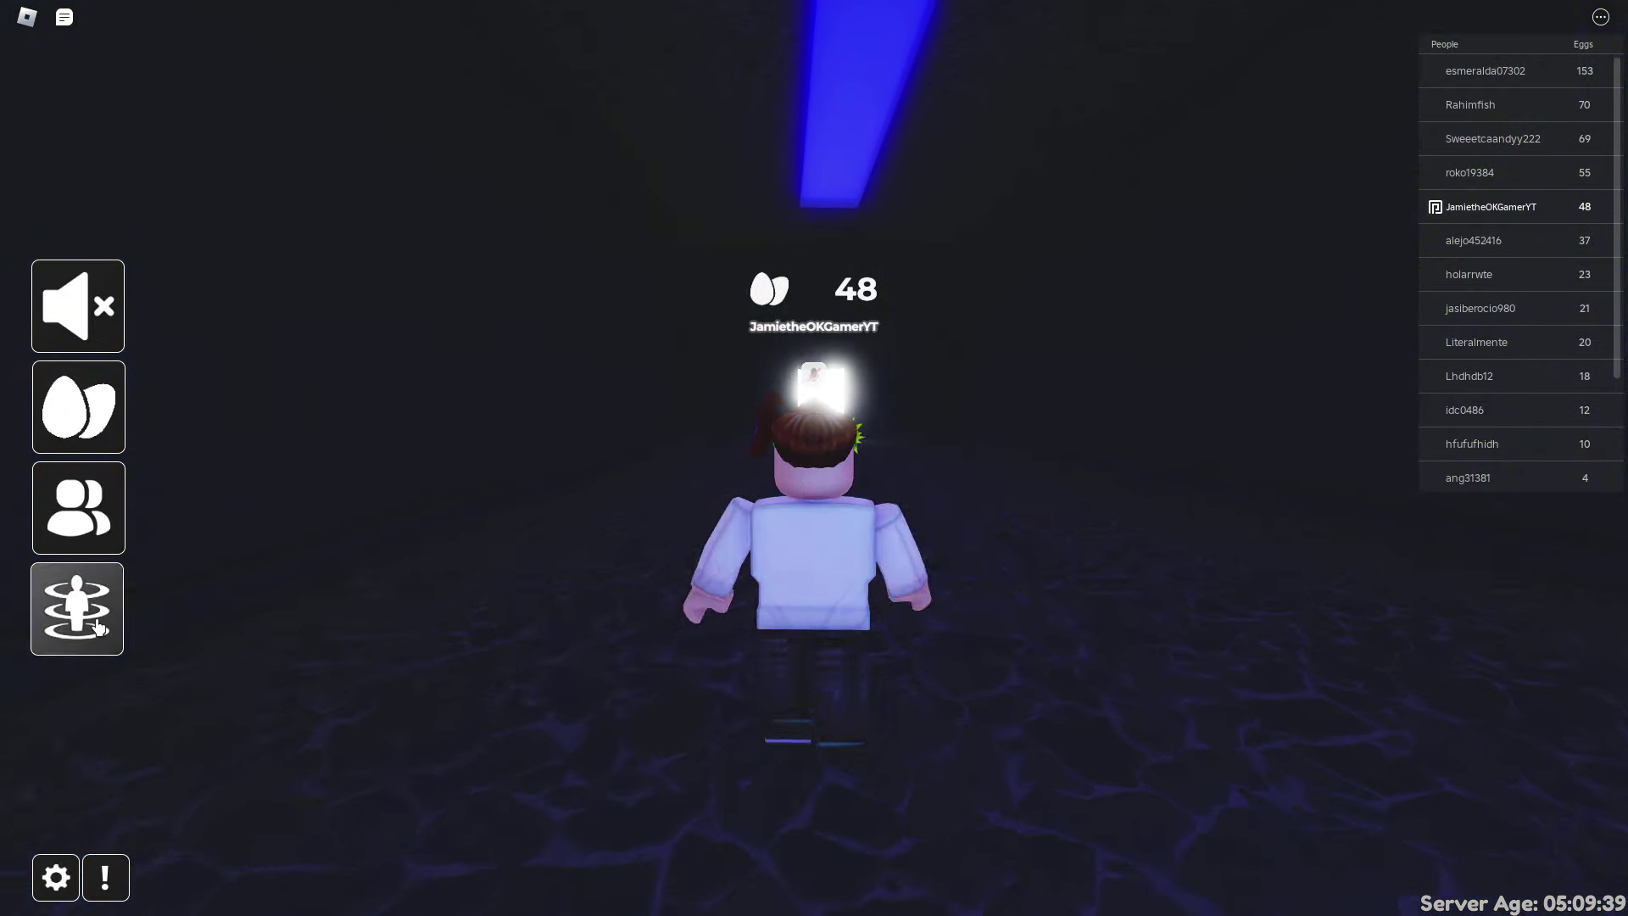
Teleport to Spawn and cross the grass onto the stone block.
{"action": "left_click", "coordinate": [98, 625]}
{"action": "scroll", "coordinate": [813, 559], "scroll_direction": "down", "scroll_amount": 4}
{"action": "left_click", "coordinate": [803, 568]}
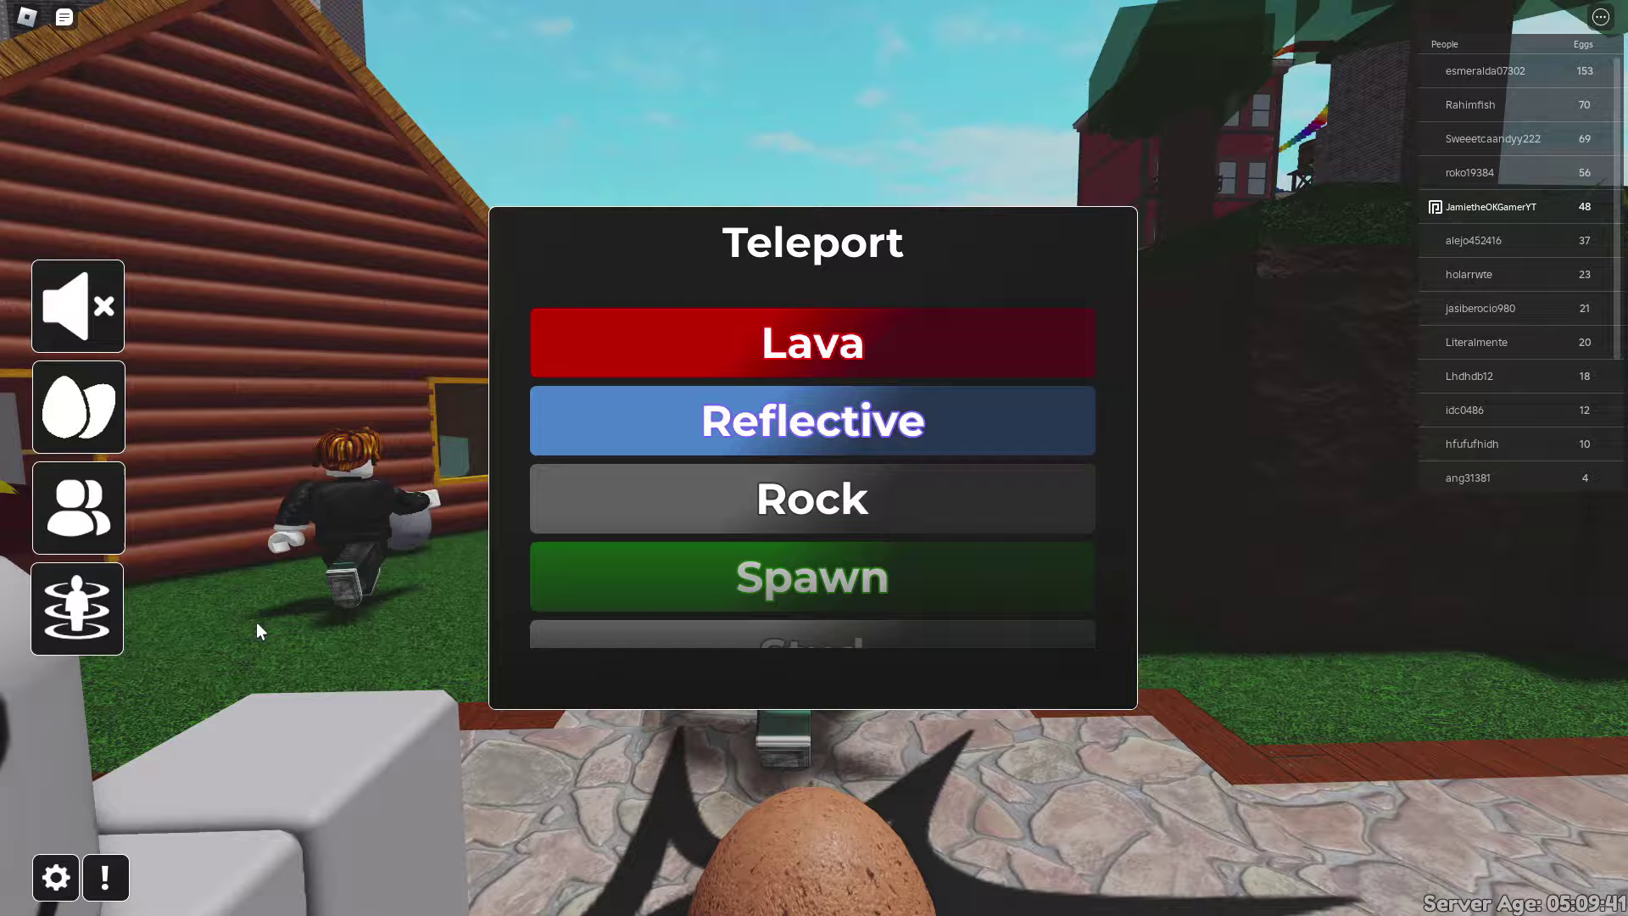
{"action": "key", "text": "w"}
{"action": "key", "text": "d"}
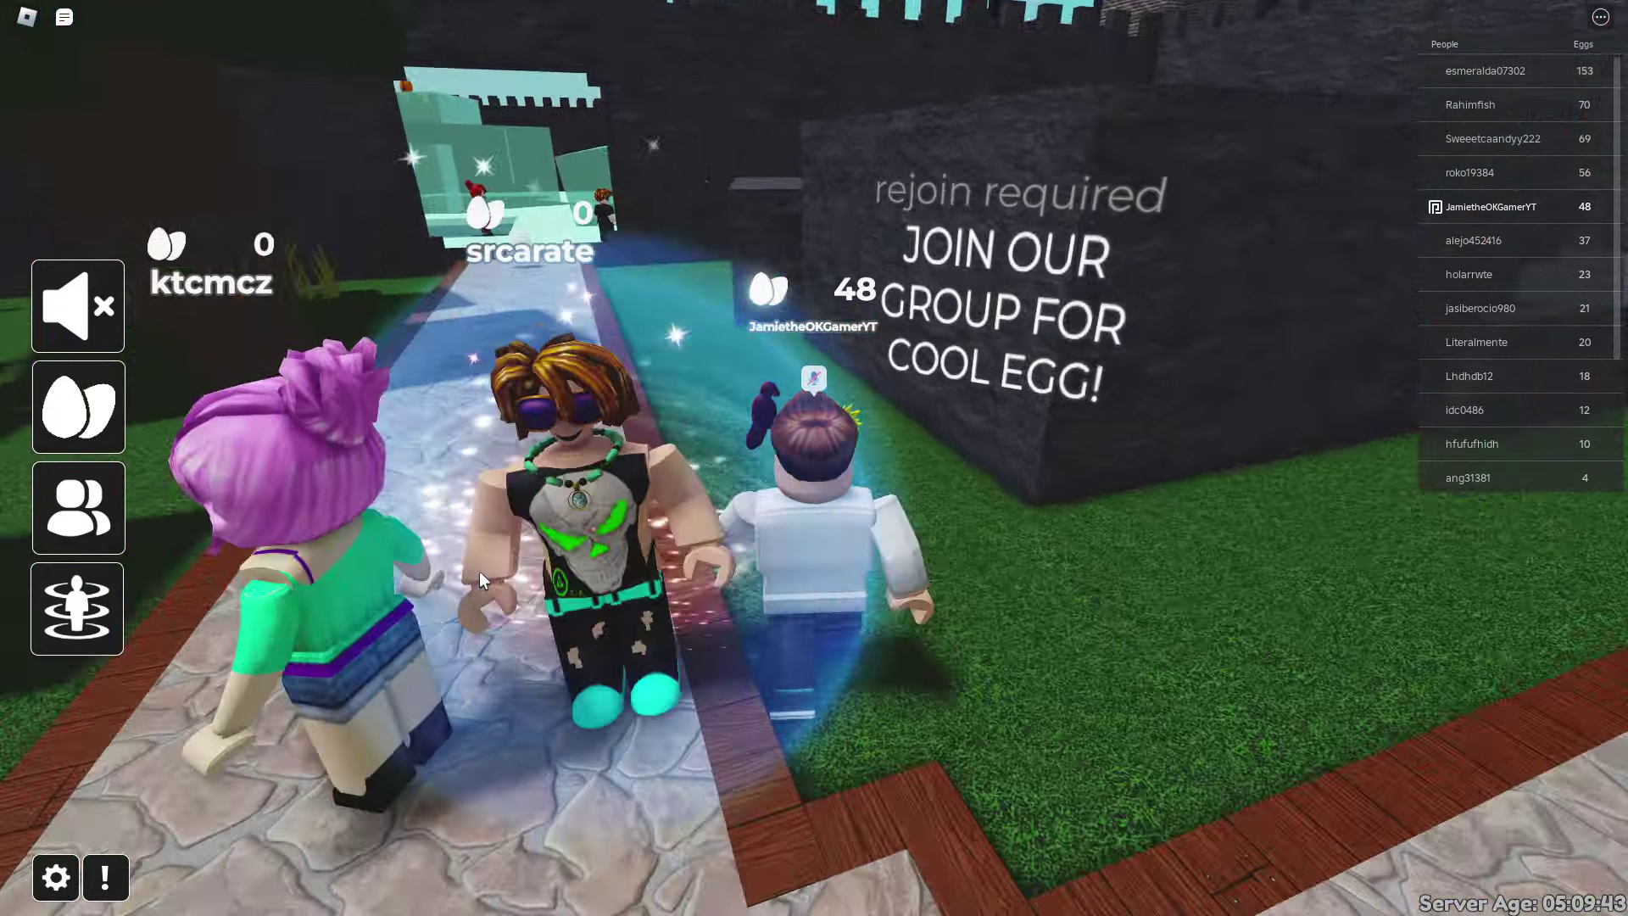
{"action": "key", "text": "a"}
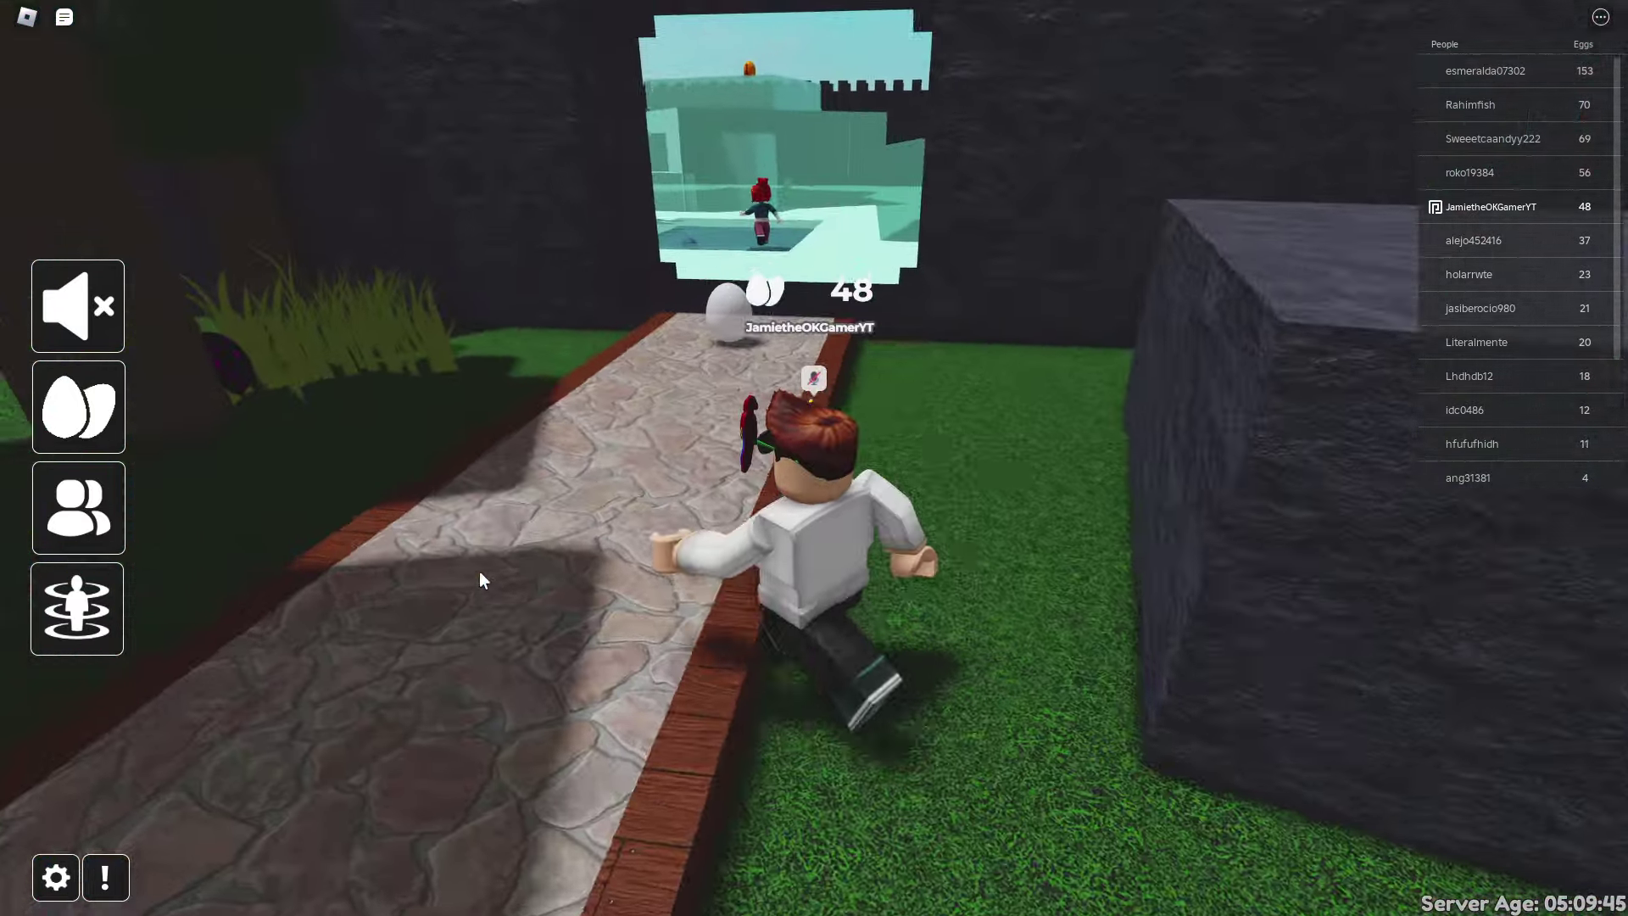
{"action": "key", "text": "space"}
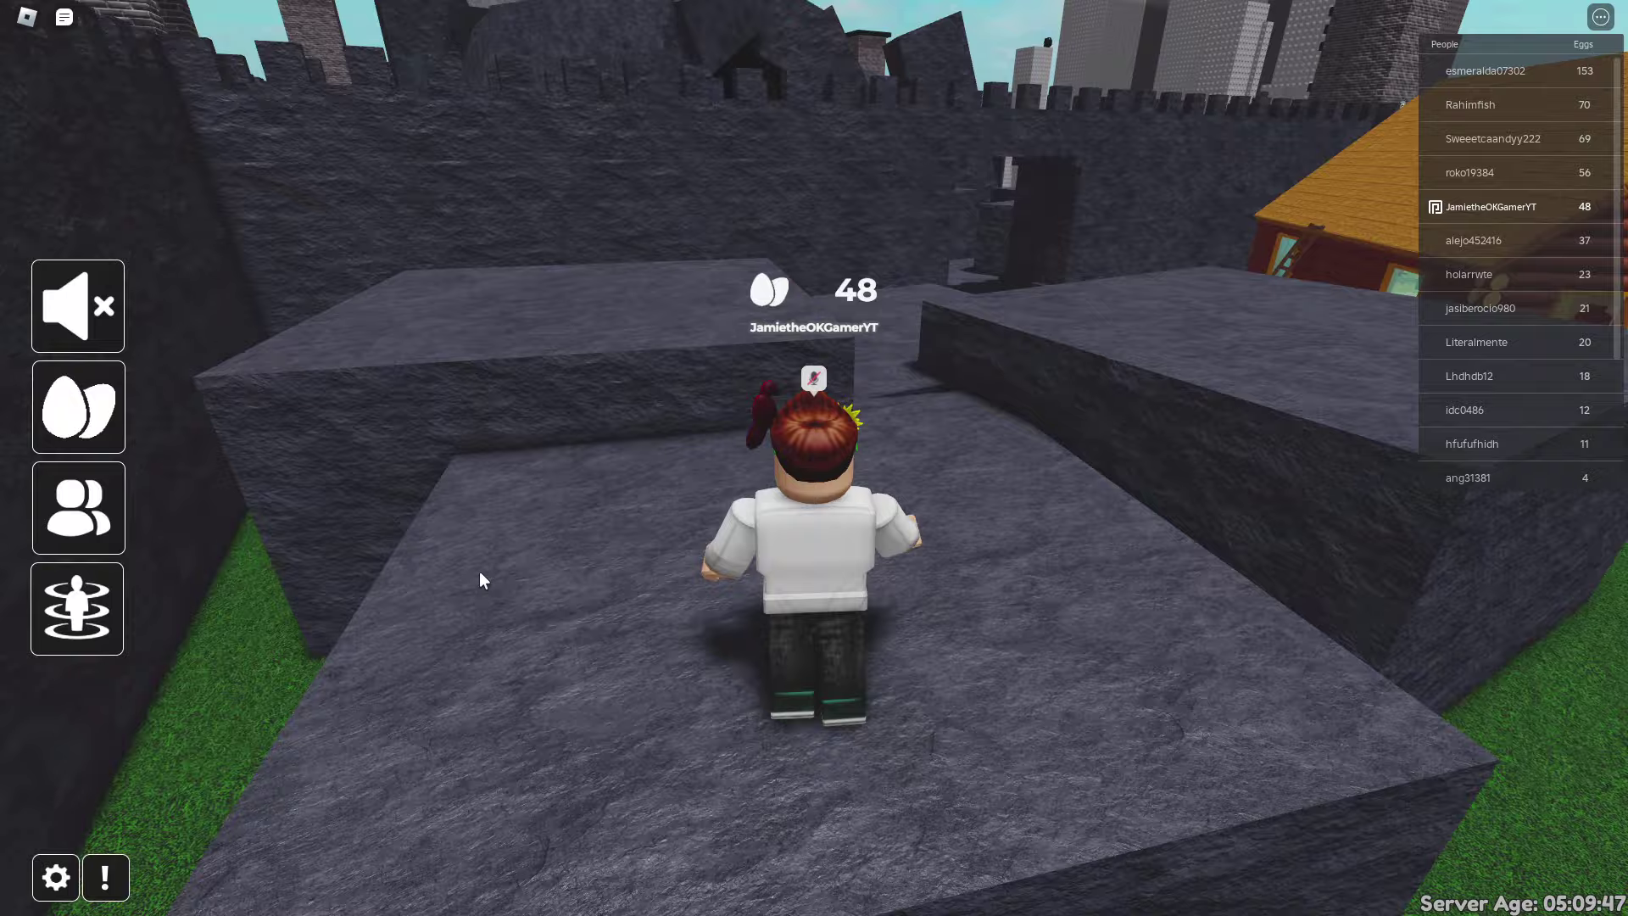
Collect the Plated Egg on the ledge and run along the wall toward the castle.
{"action": "key", "text": "shift"}
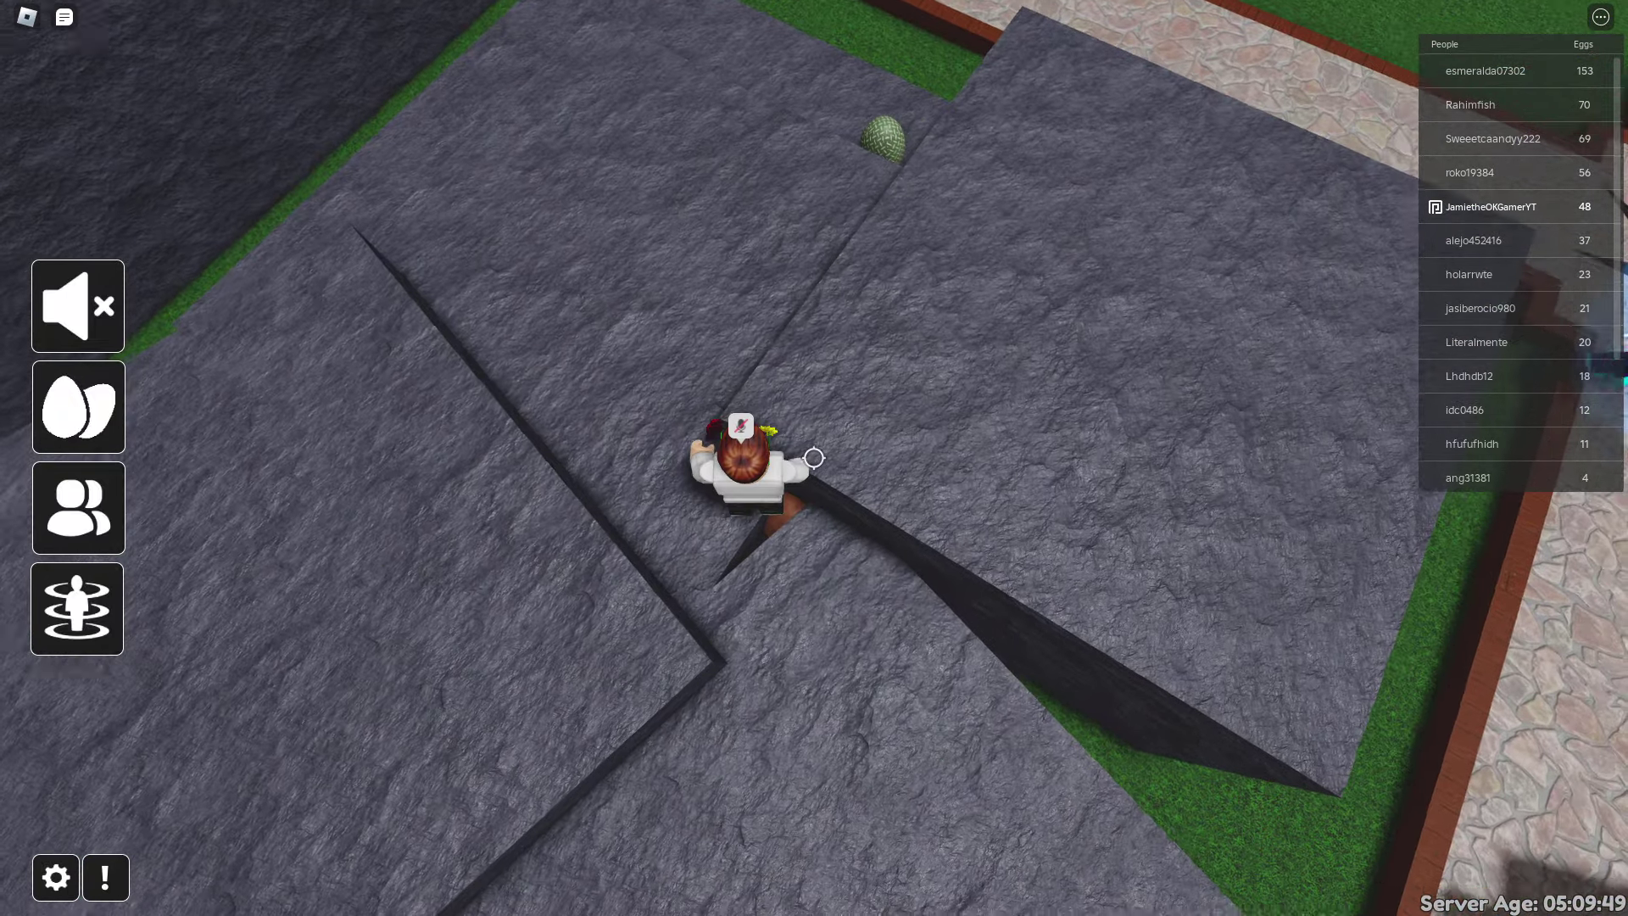
{"action": "key", "text": "w"}
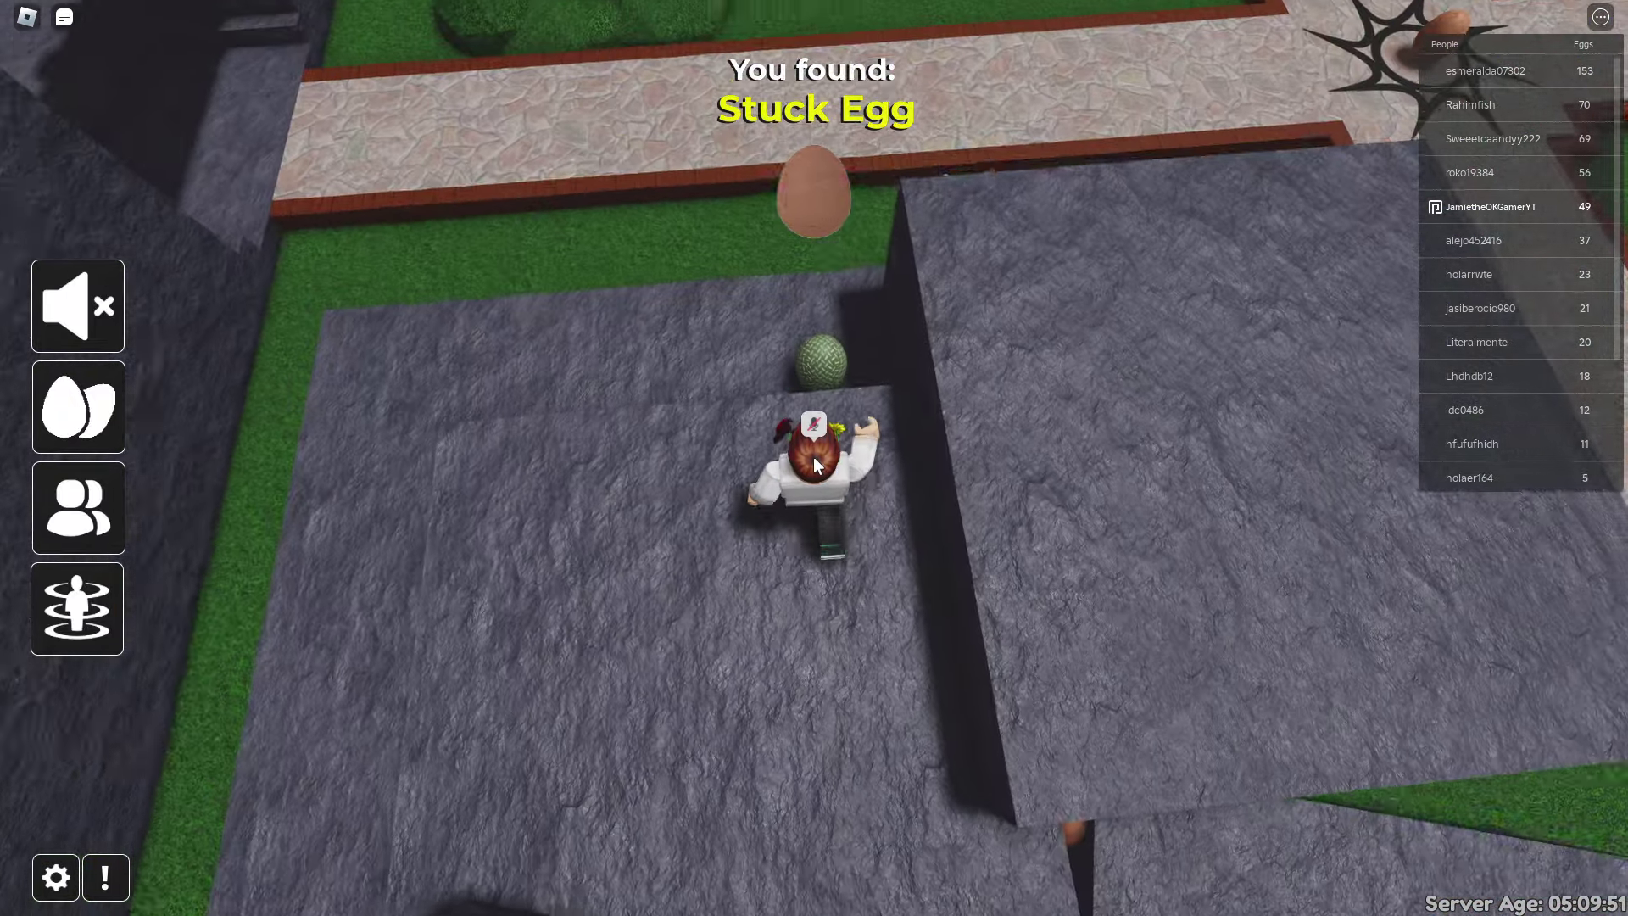
{"action": "key", "text": "w"}
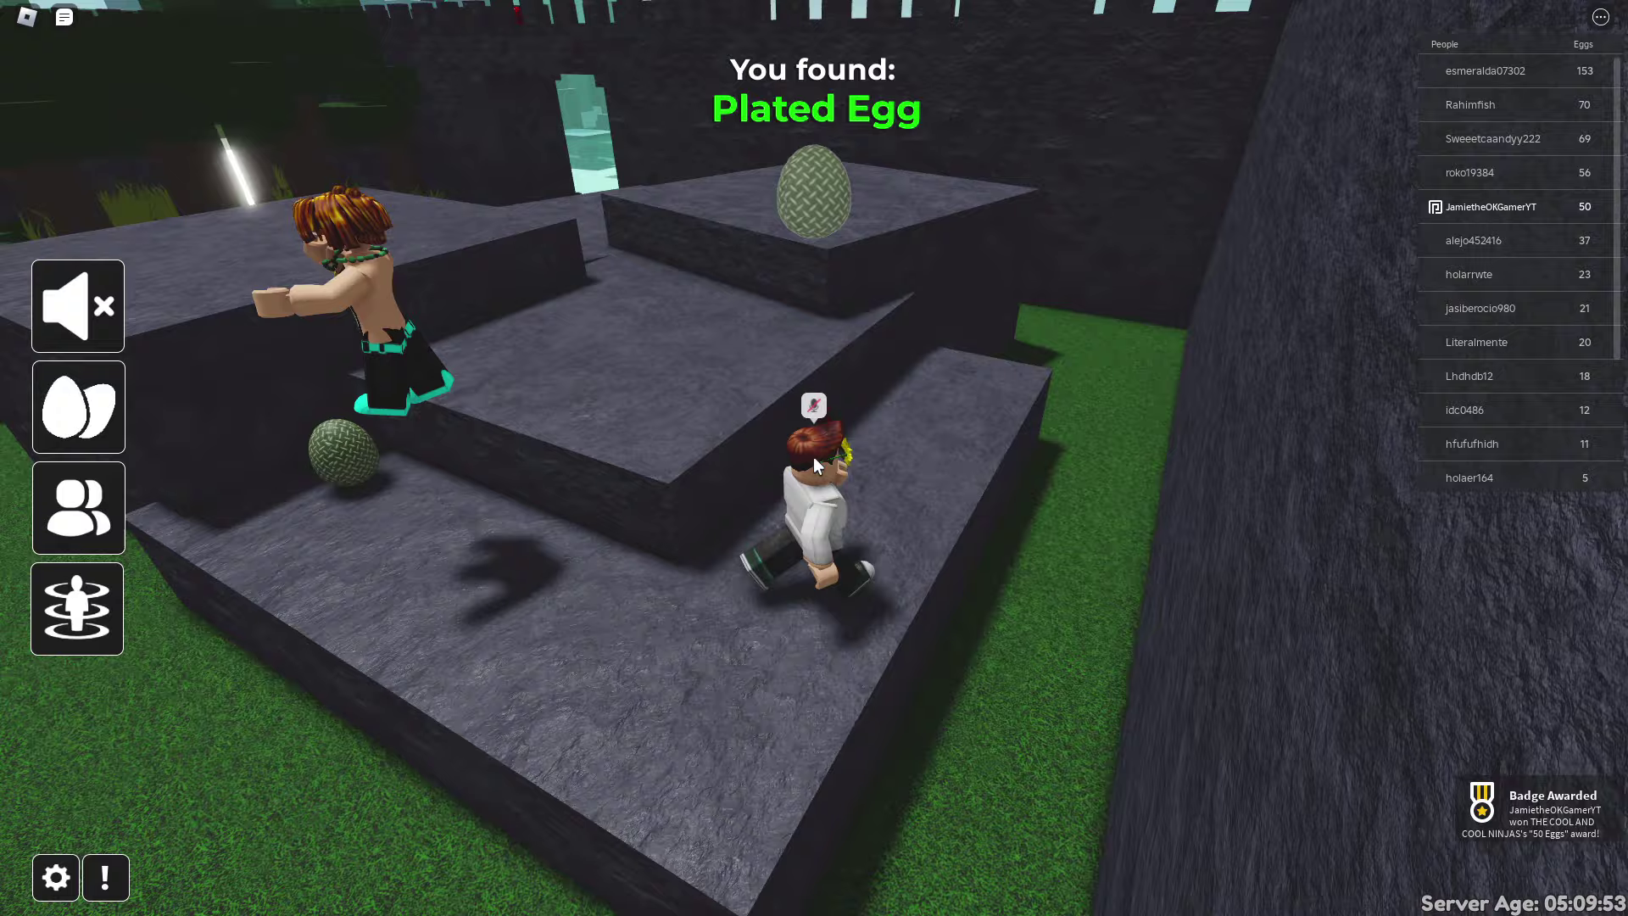
{"action": "key", "text": "w"}
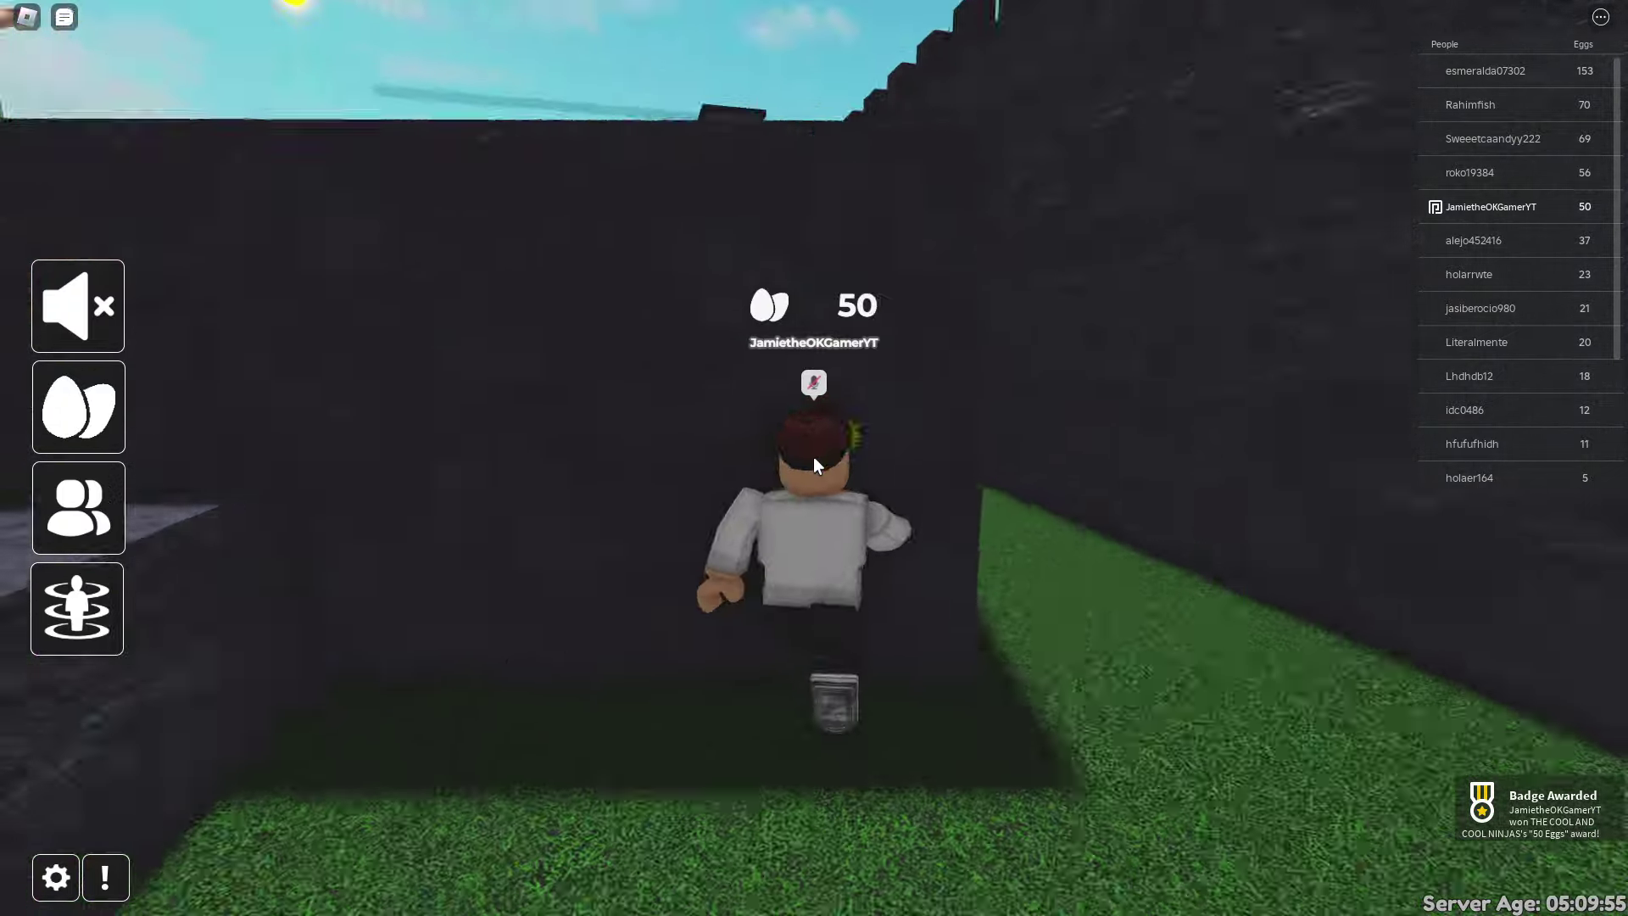
{"action": "key", "text": "w"}
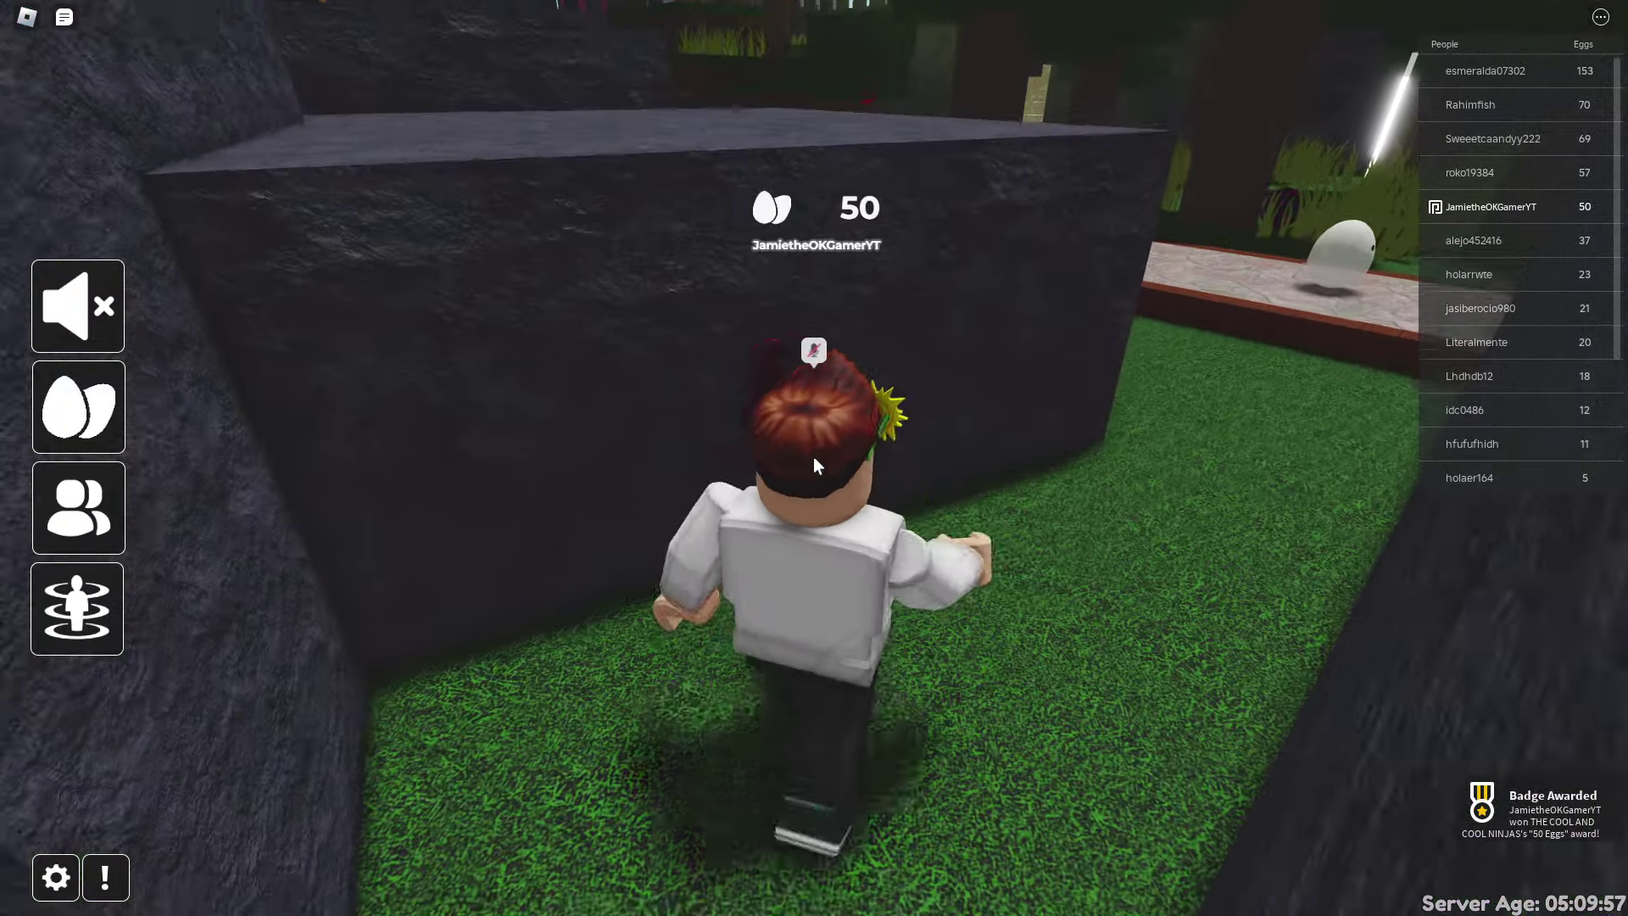
{"action": "key", "text": "space"}
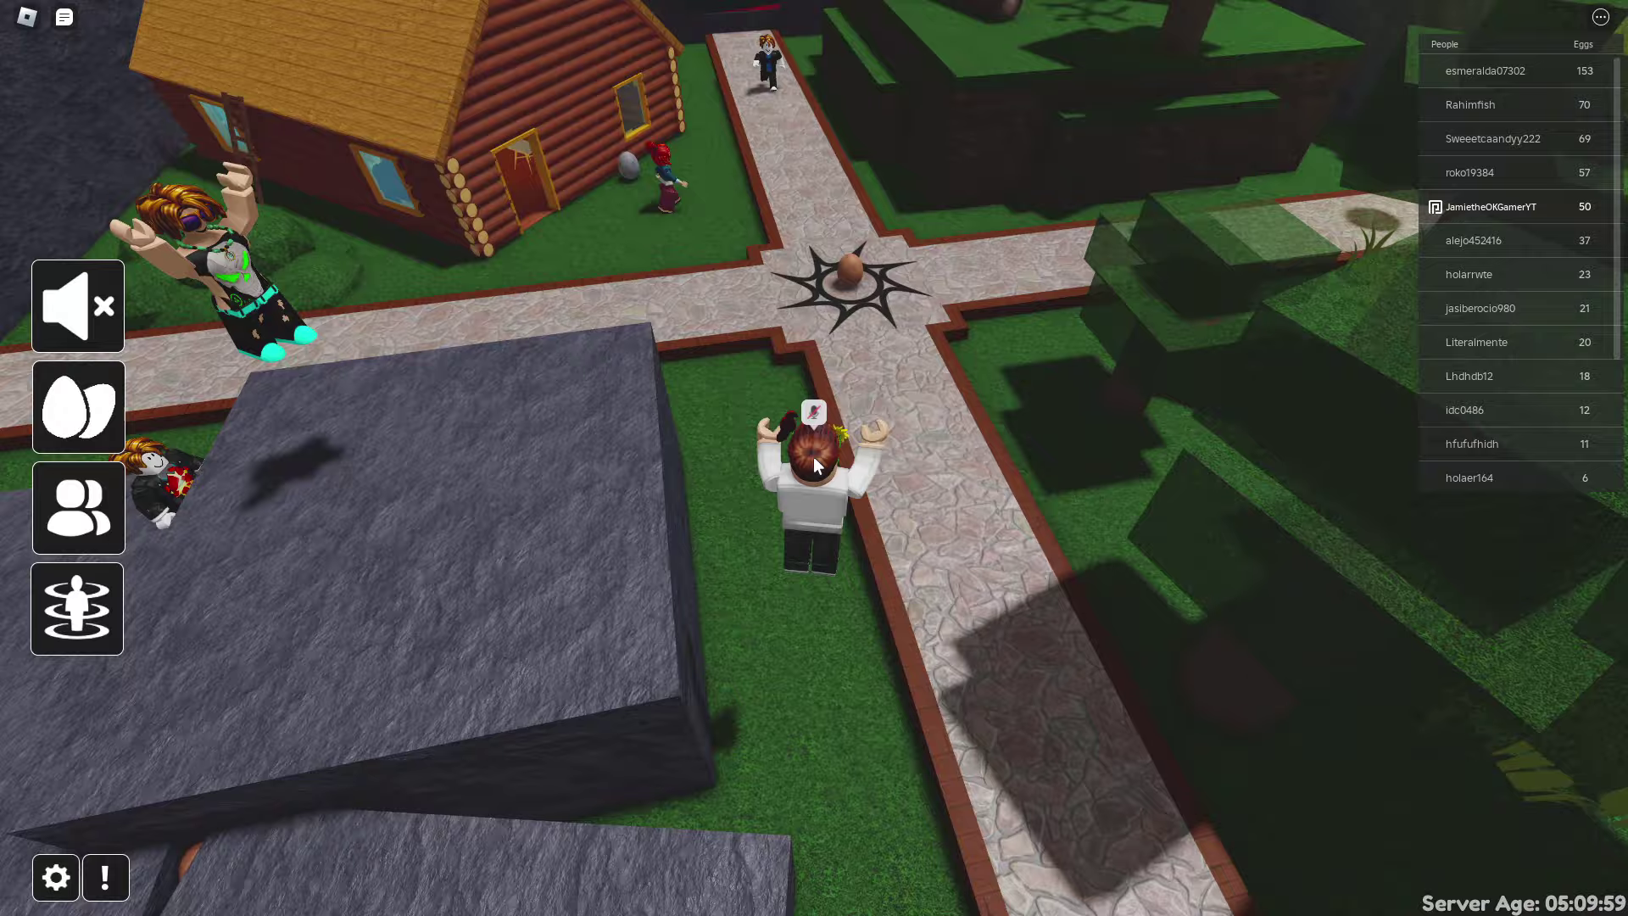
{"action": "key", "text": "w"}
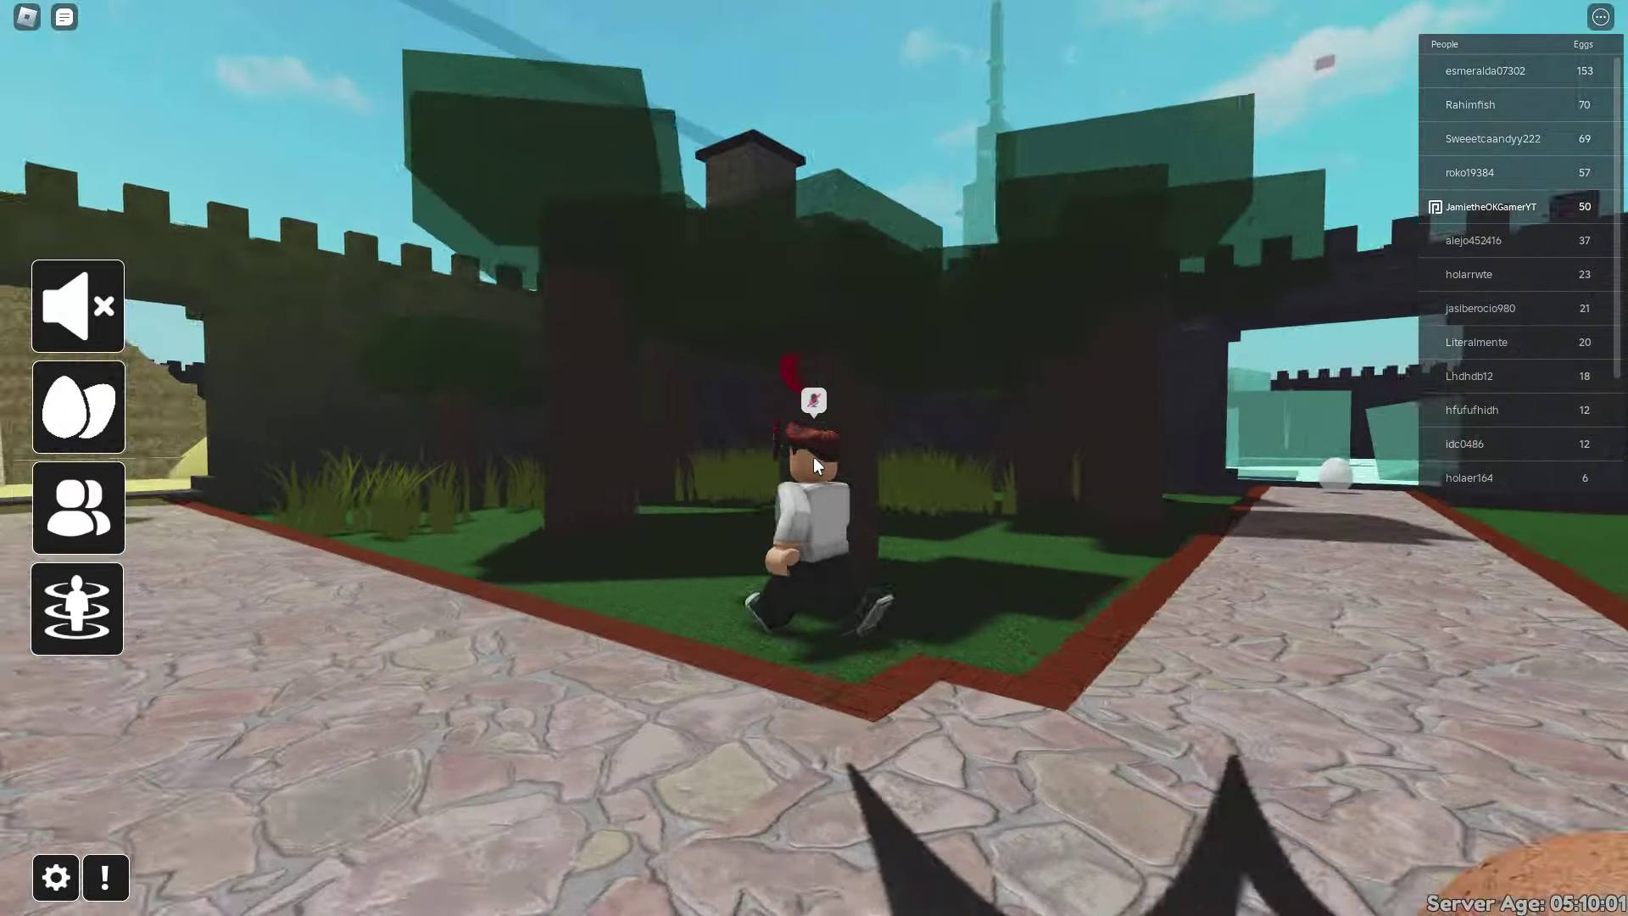
Grab the red Apple Egg by the tree and run into the blue room's glowing orb.
{"action": "key", "text": "w"}
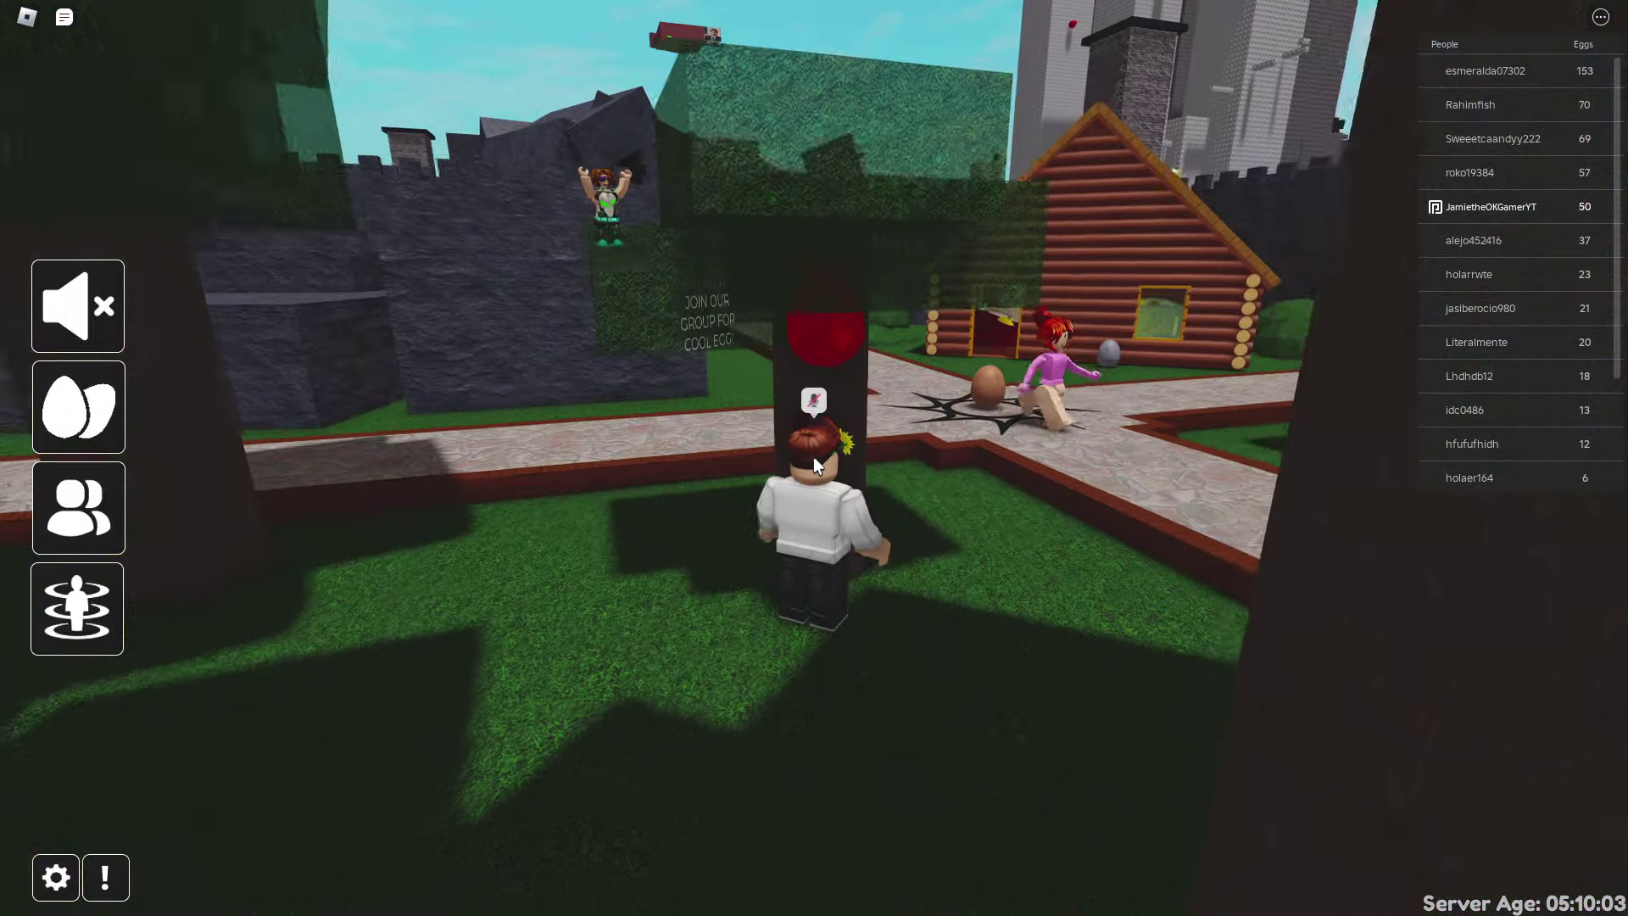
{"action": "key", "text": "w"}
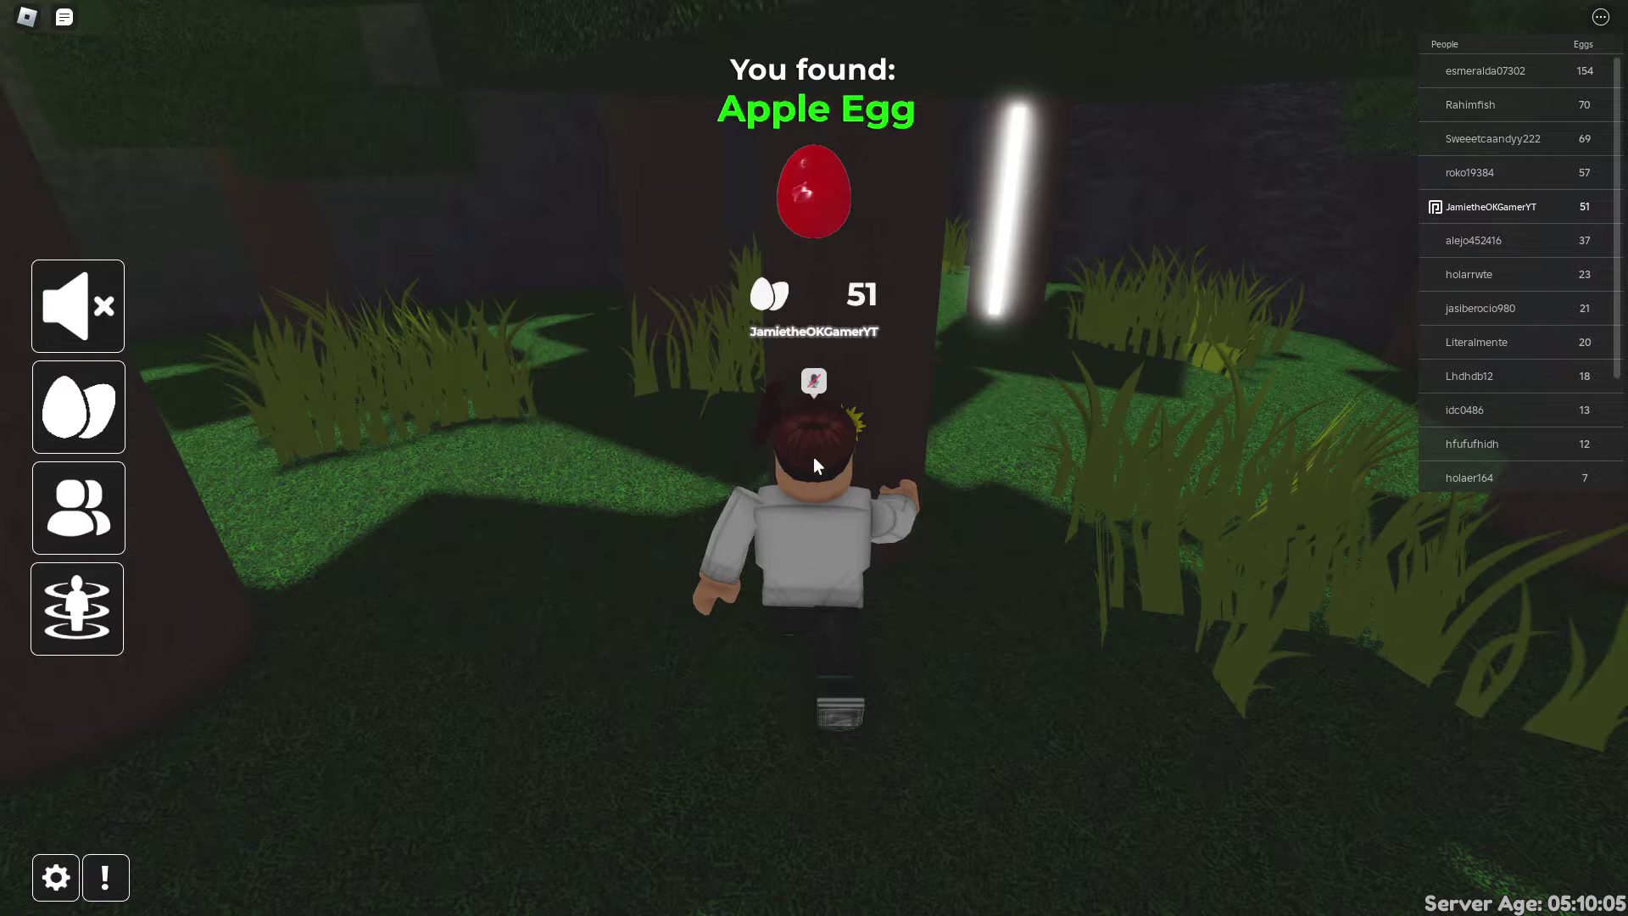
{"action": "key", "text": "w"}
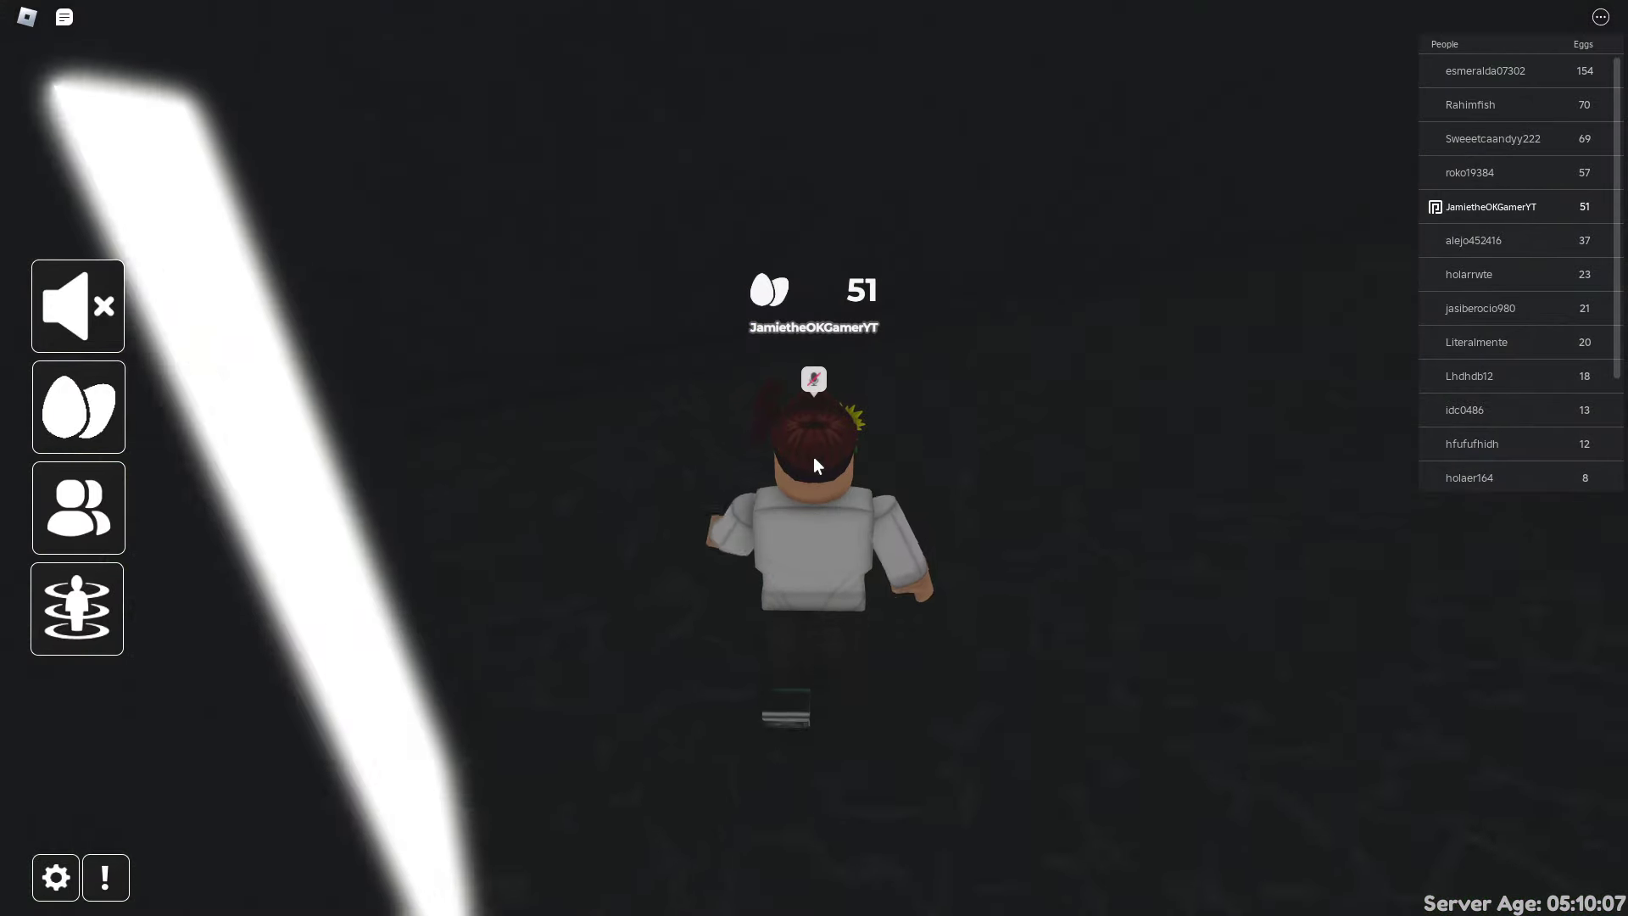
{"action": "key", "text": "w"}
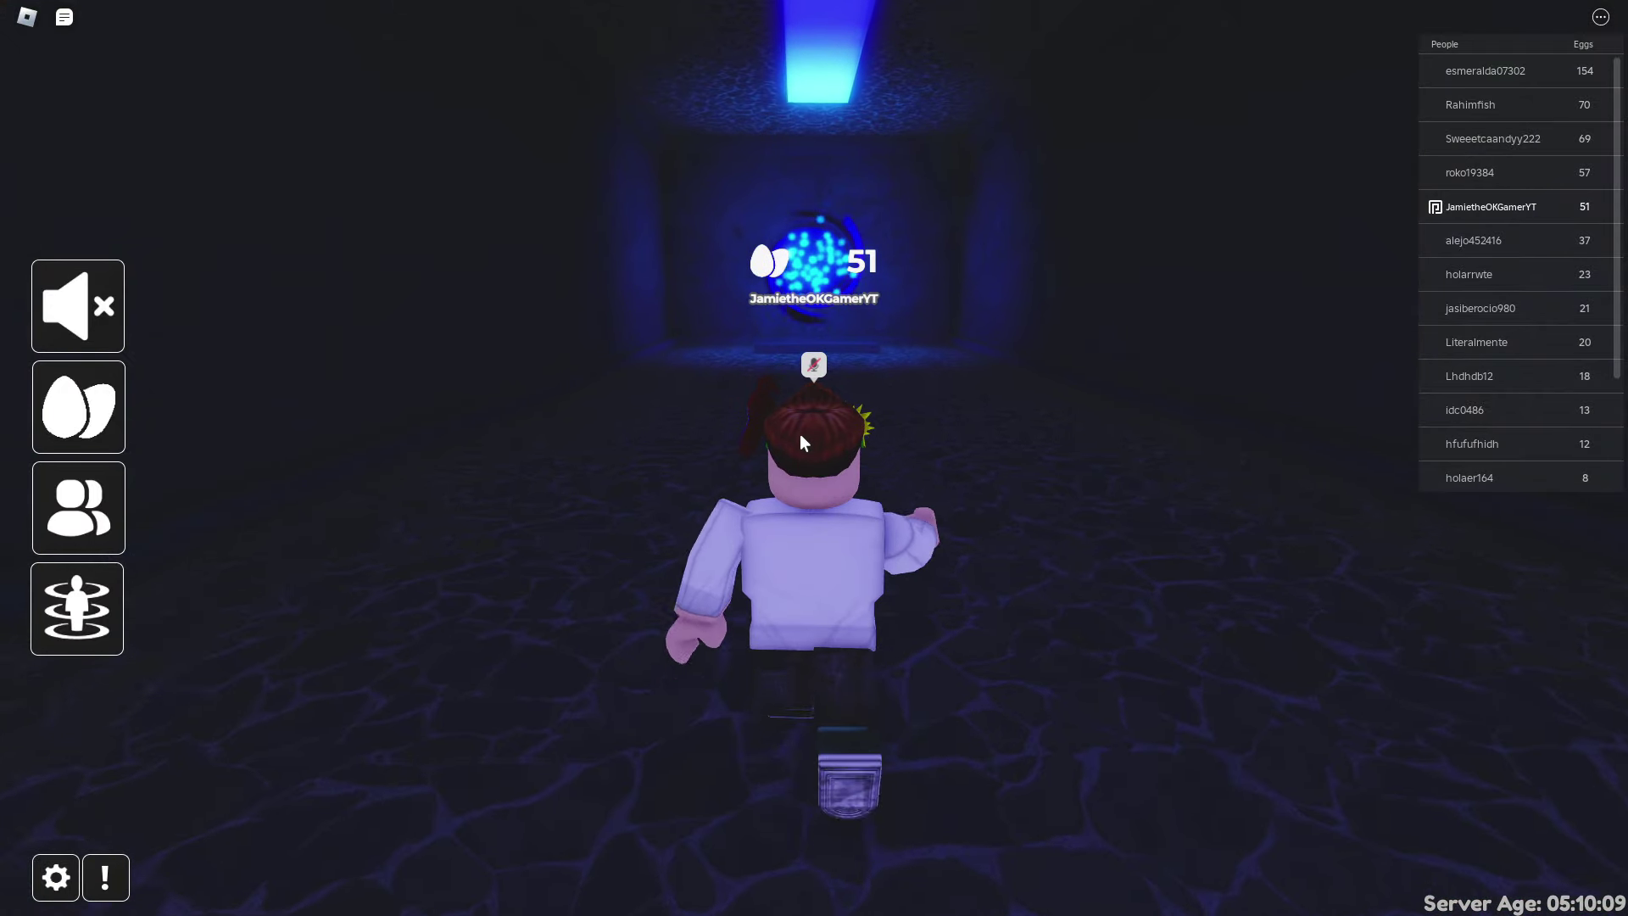
{"action": "key", "text": "w"}
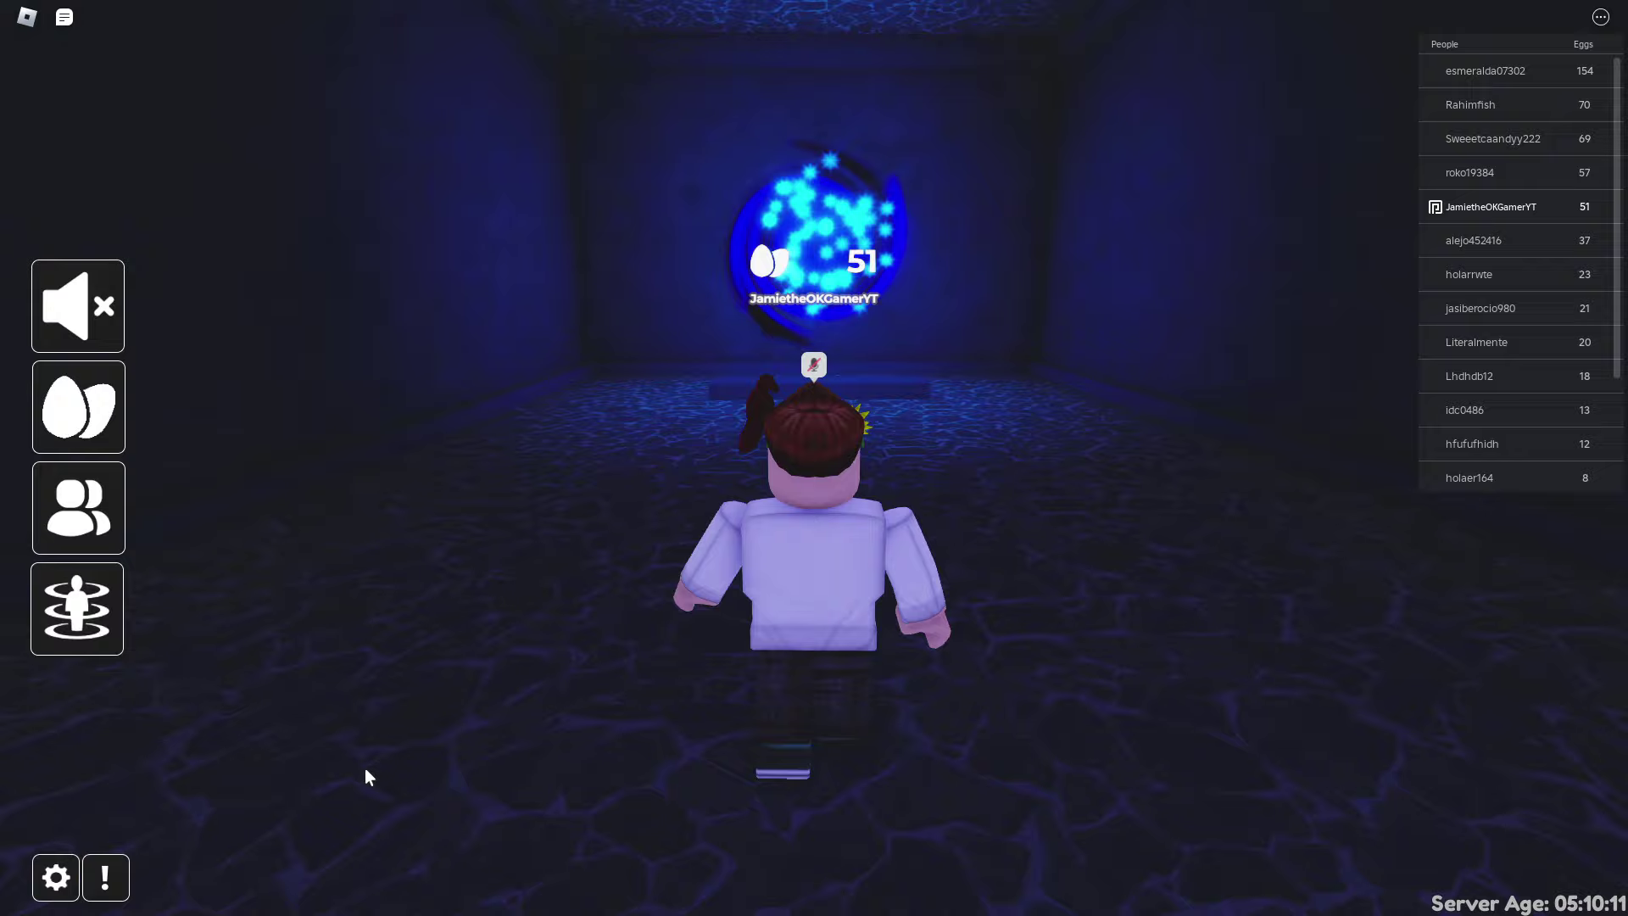
{"action": "left_click", "coordinate": [55, 877]}
{"action": "left_click", "coordinate": [54, 877]}
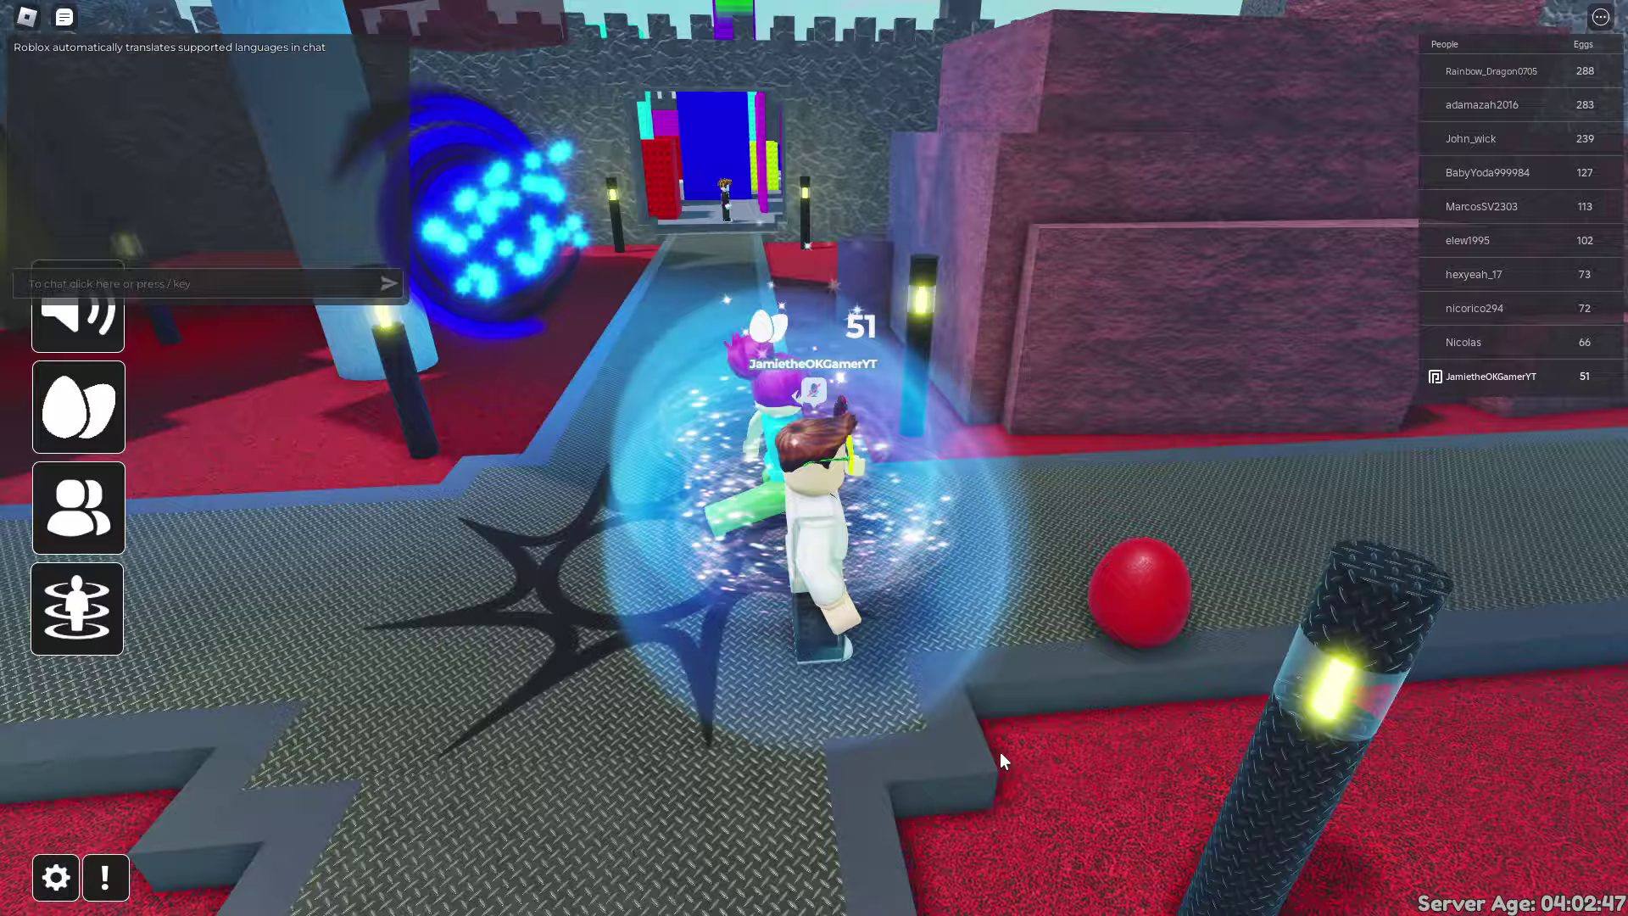
Collect the Opposite, Sulphur and Blue Grass Eggs, then view the maze from above.
{"action": "key", "text": "w"}
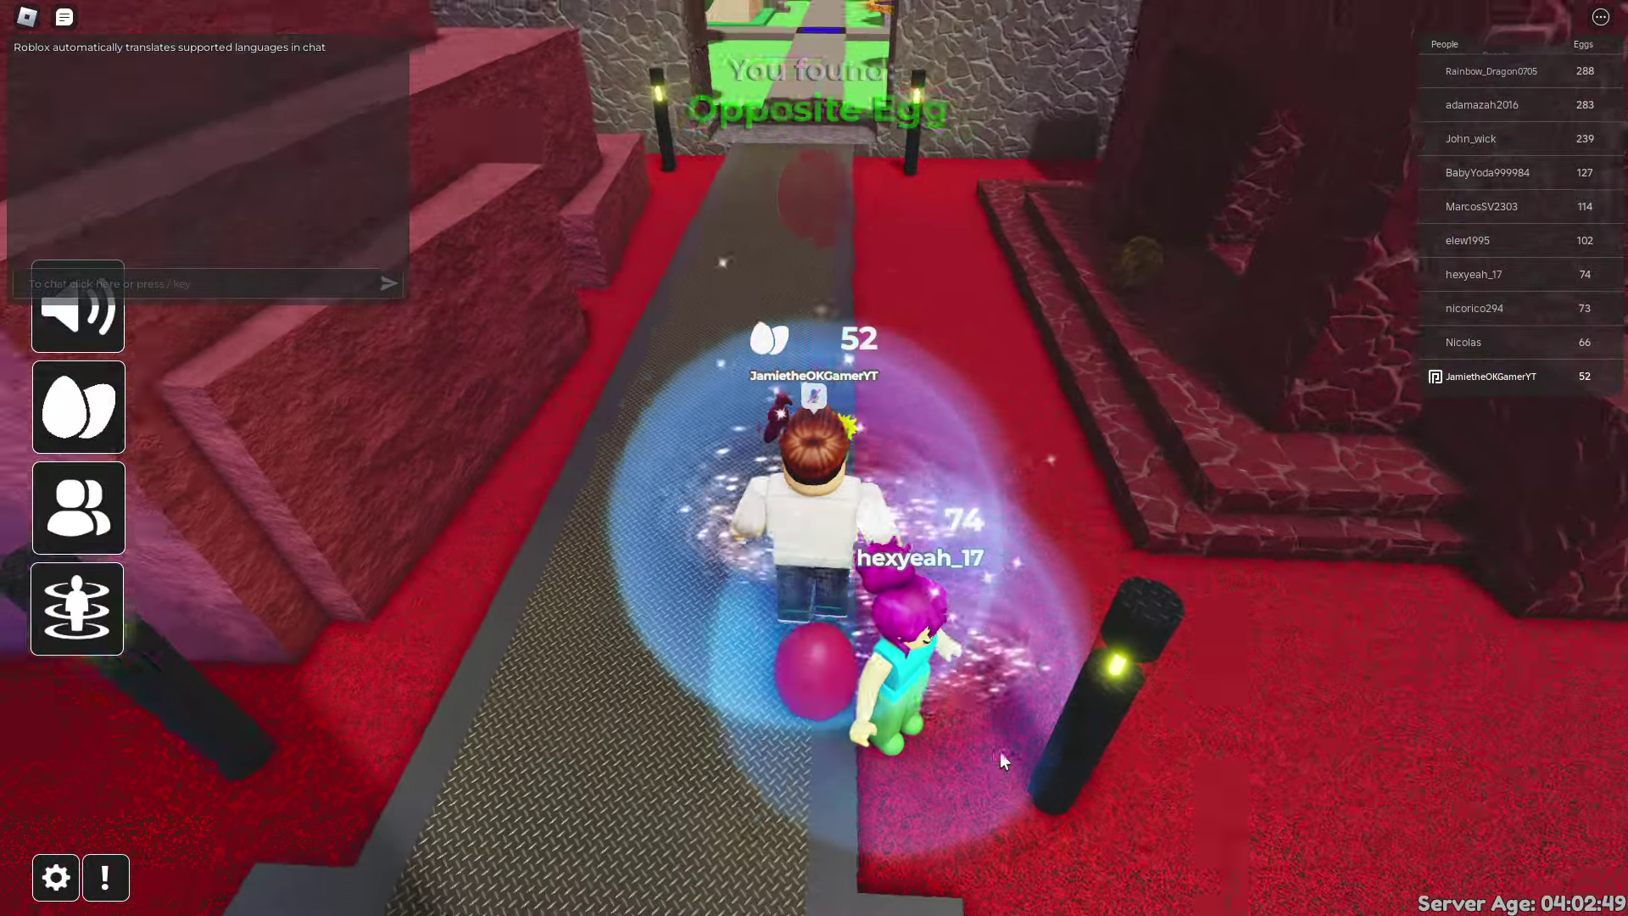
{"action": "key", "text": "w"}
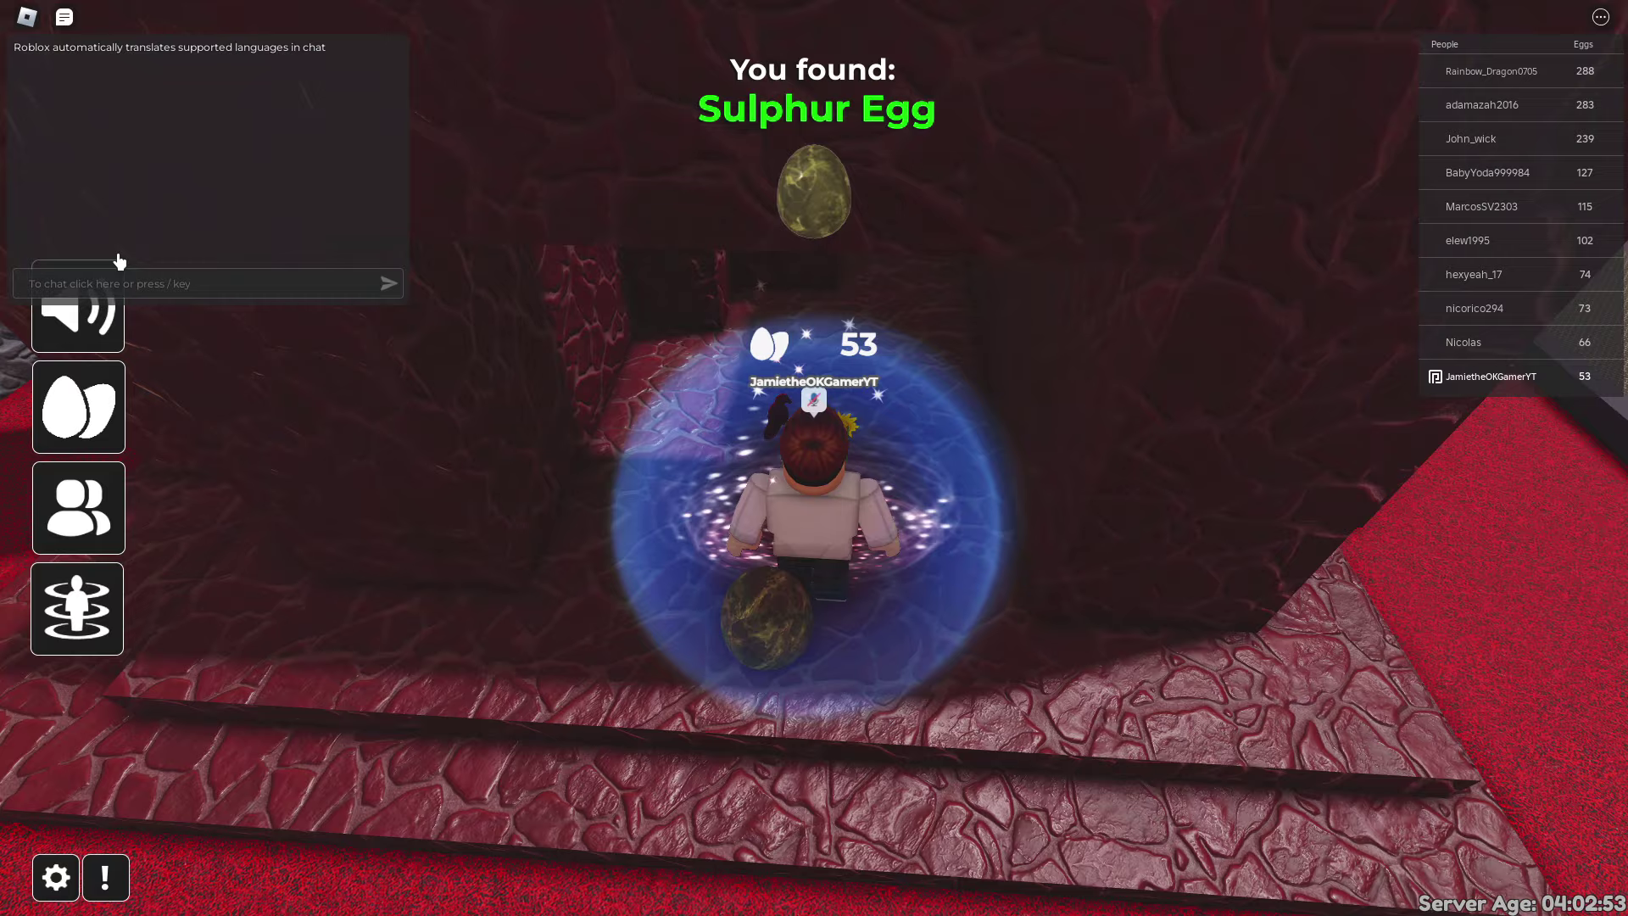
{"action": "key", "text": "w"}
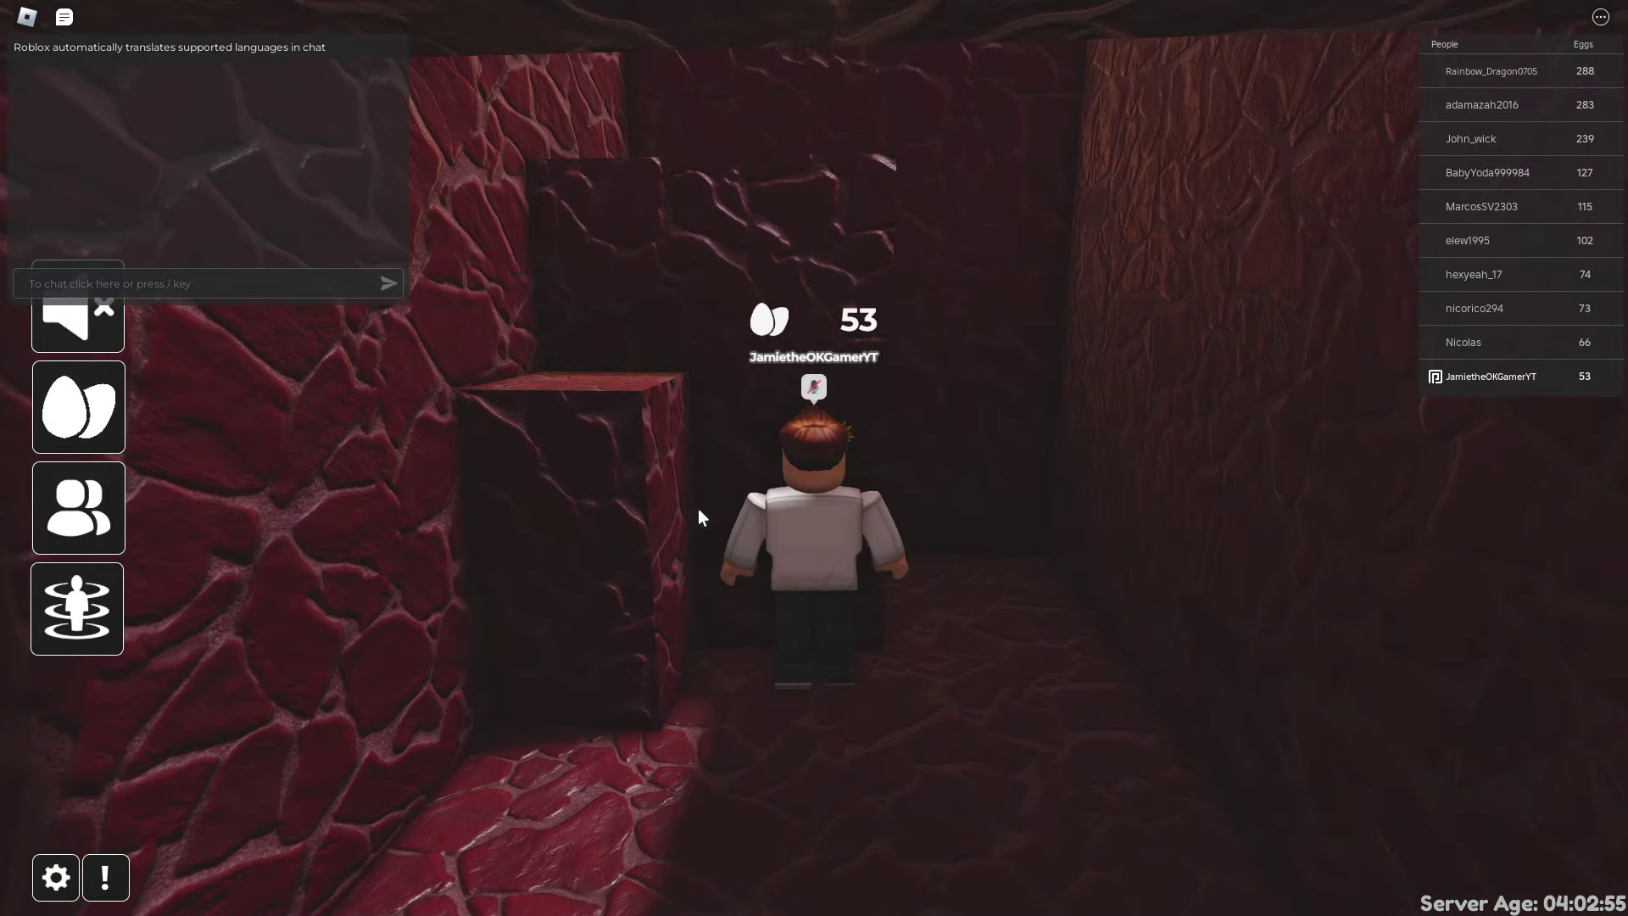
{"action": "key", "text": "w"}
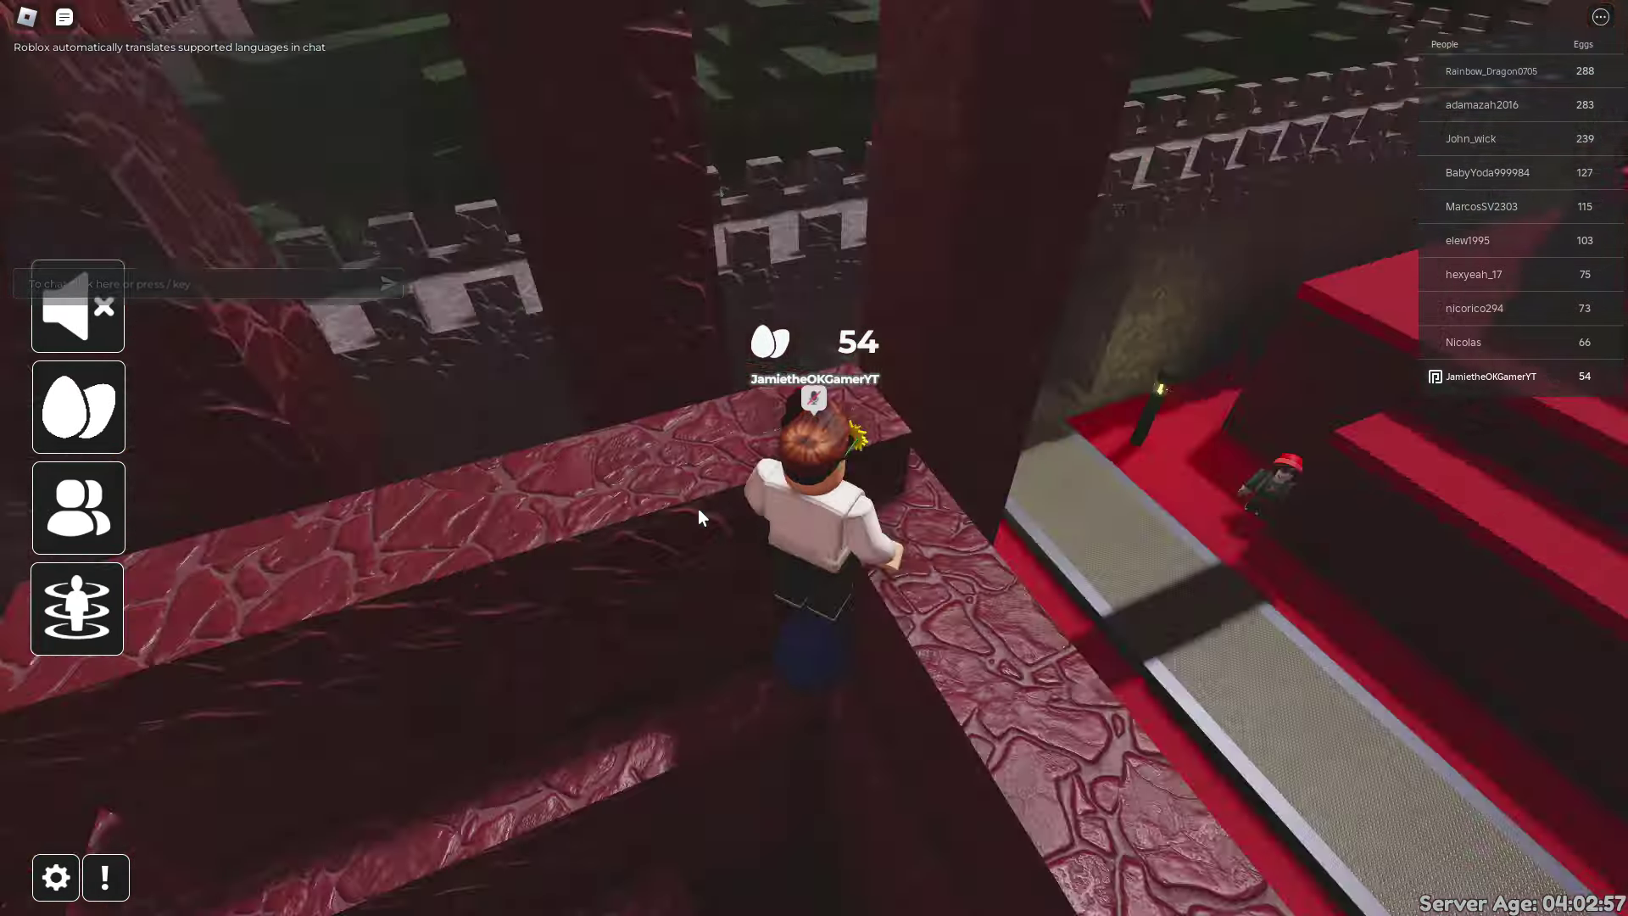
{"action": "key", "text": "w"}
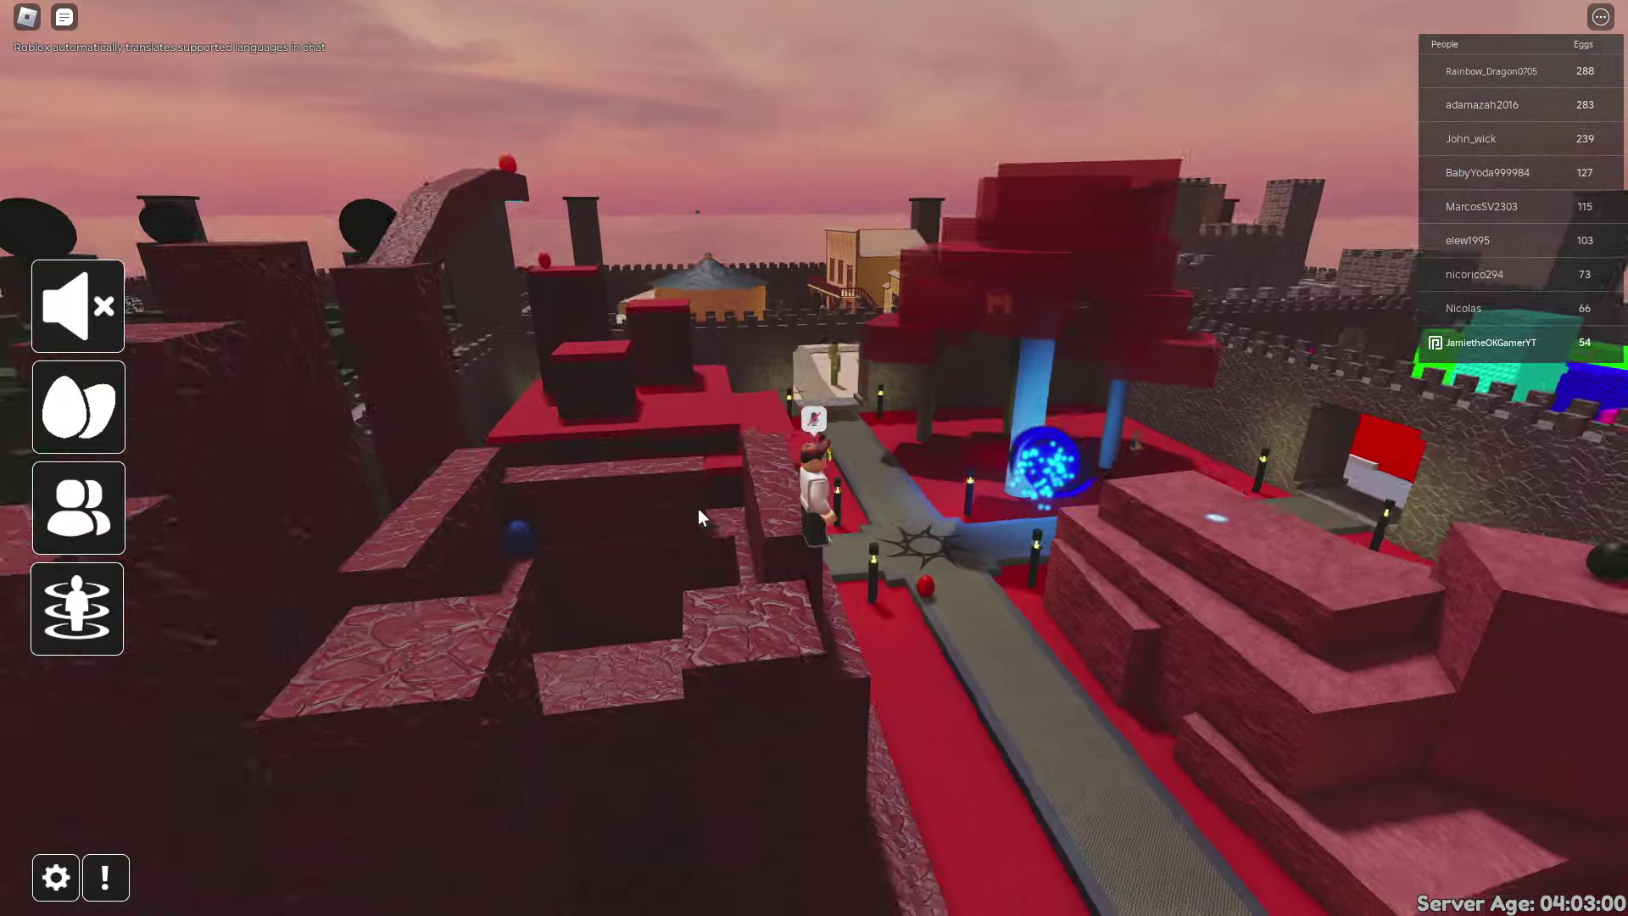
{"action": "left_click_drag", "start_coordinate": [699, 508], "coordinate": [698, 507]}
{"action": "scroll", "coordinate": [698, 508], "scroll_direction": "up", "scroll_amount": 3}
Collect the Fade, Red Grass and Persimmon Eggs along the raised path and red blocks.
{"action": "key", "text": "w"}
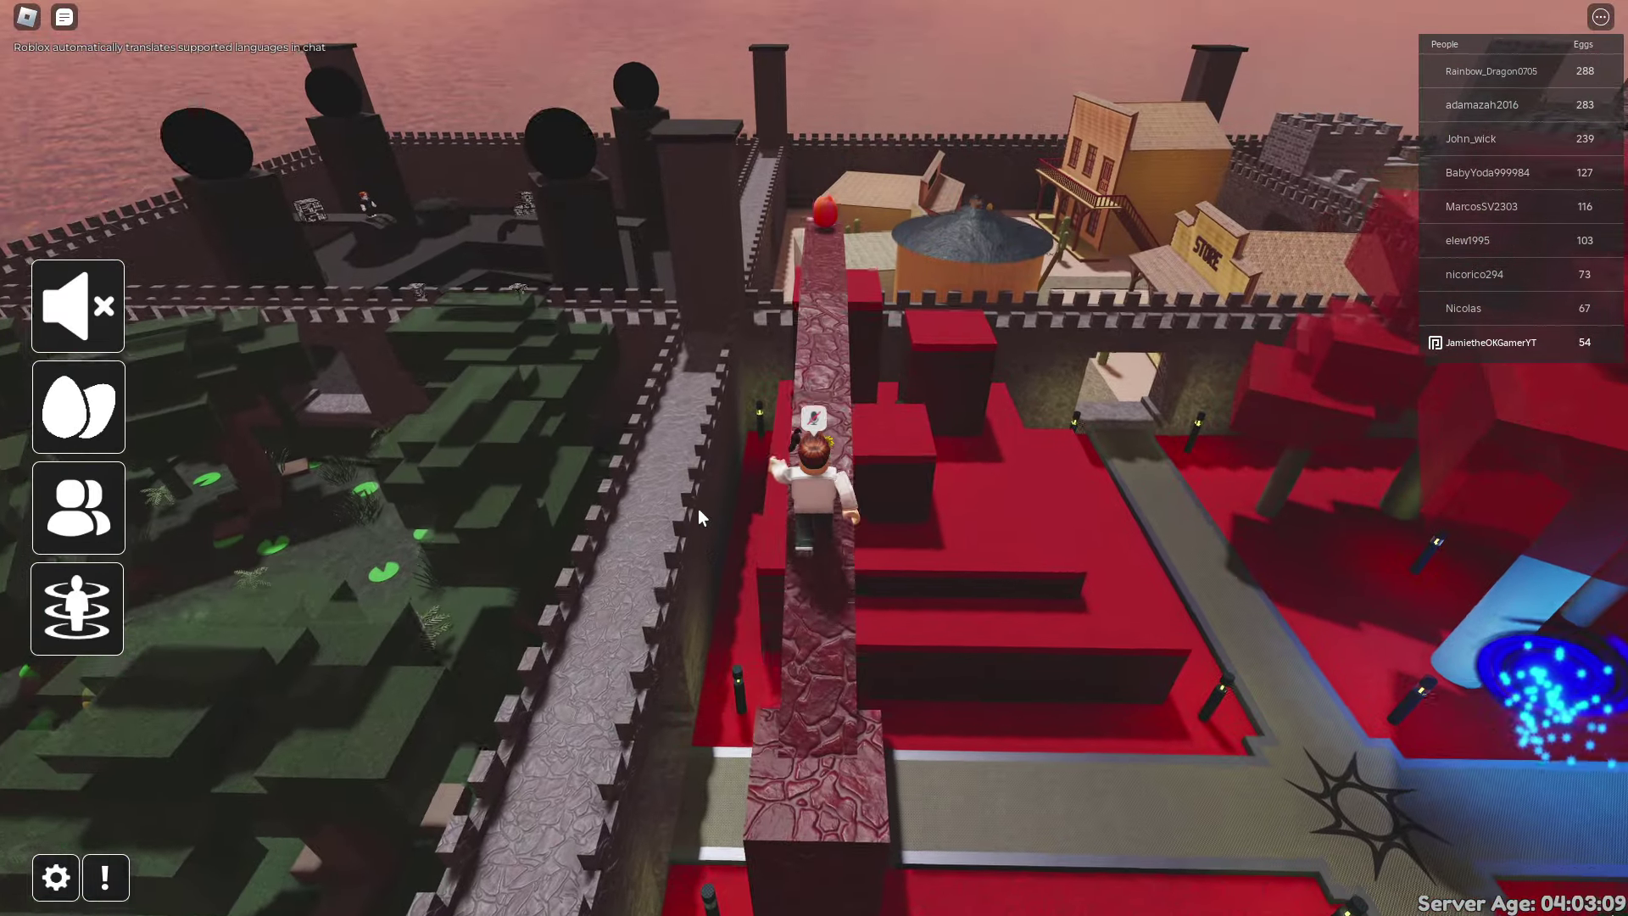
{"action": "key", "text": "w"}
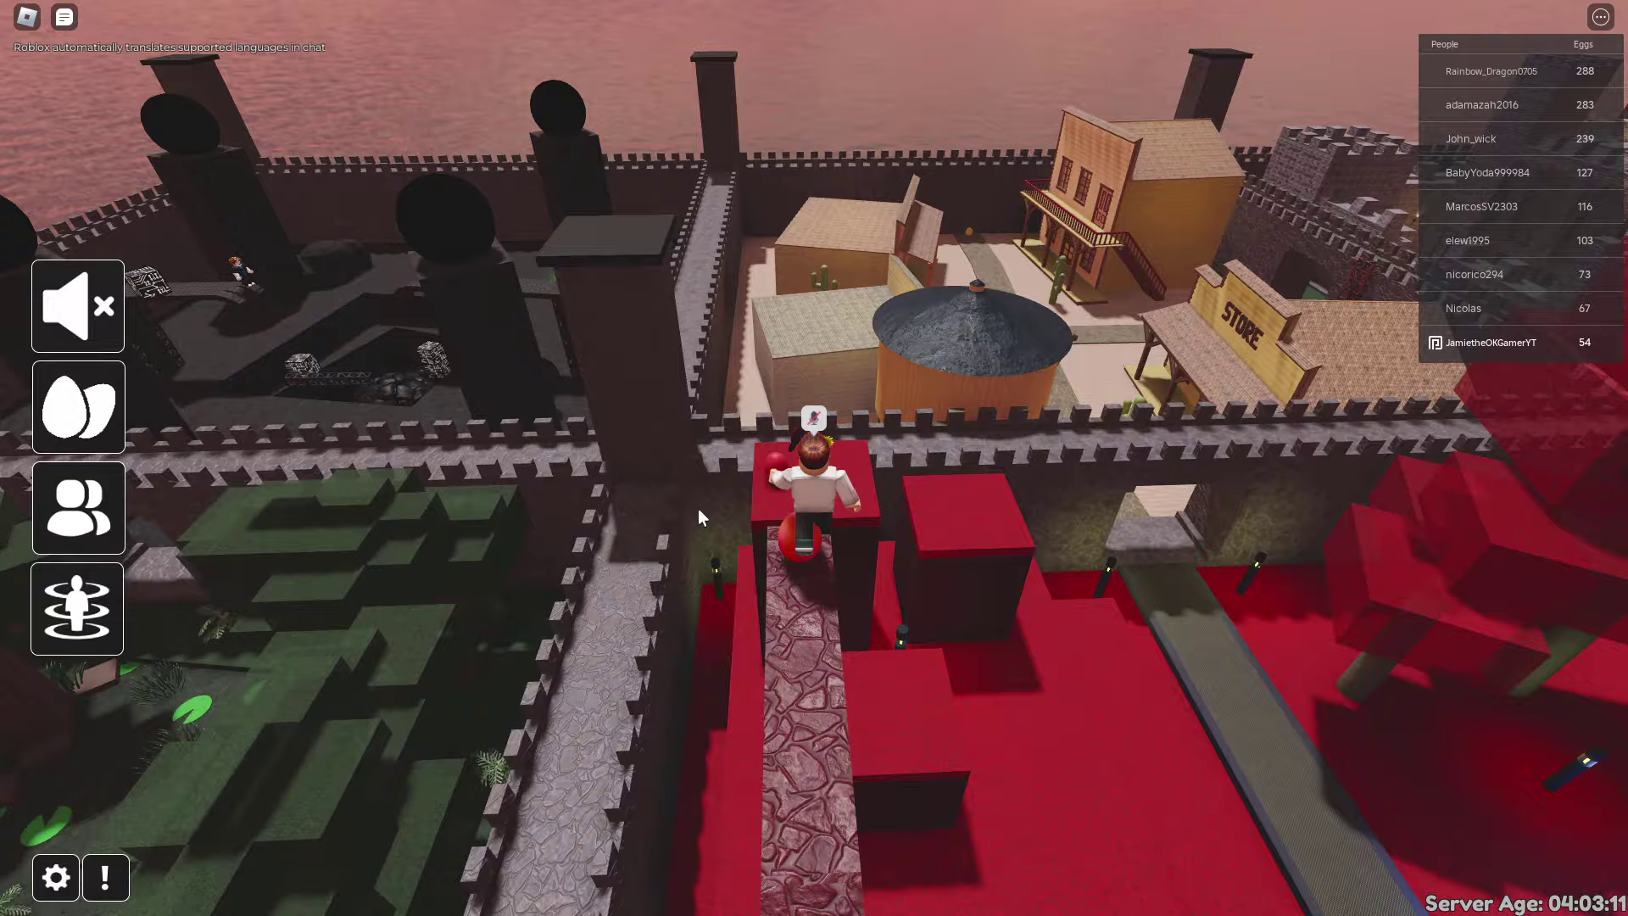
{"action": "key", "text": "space"}
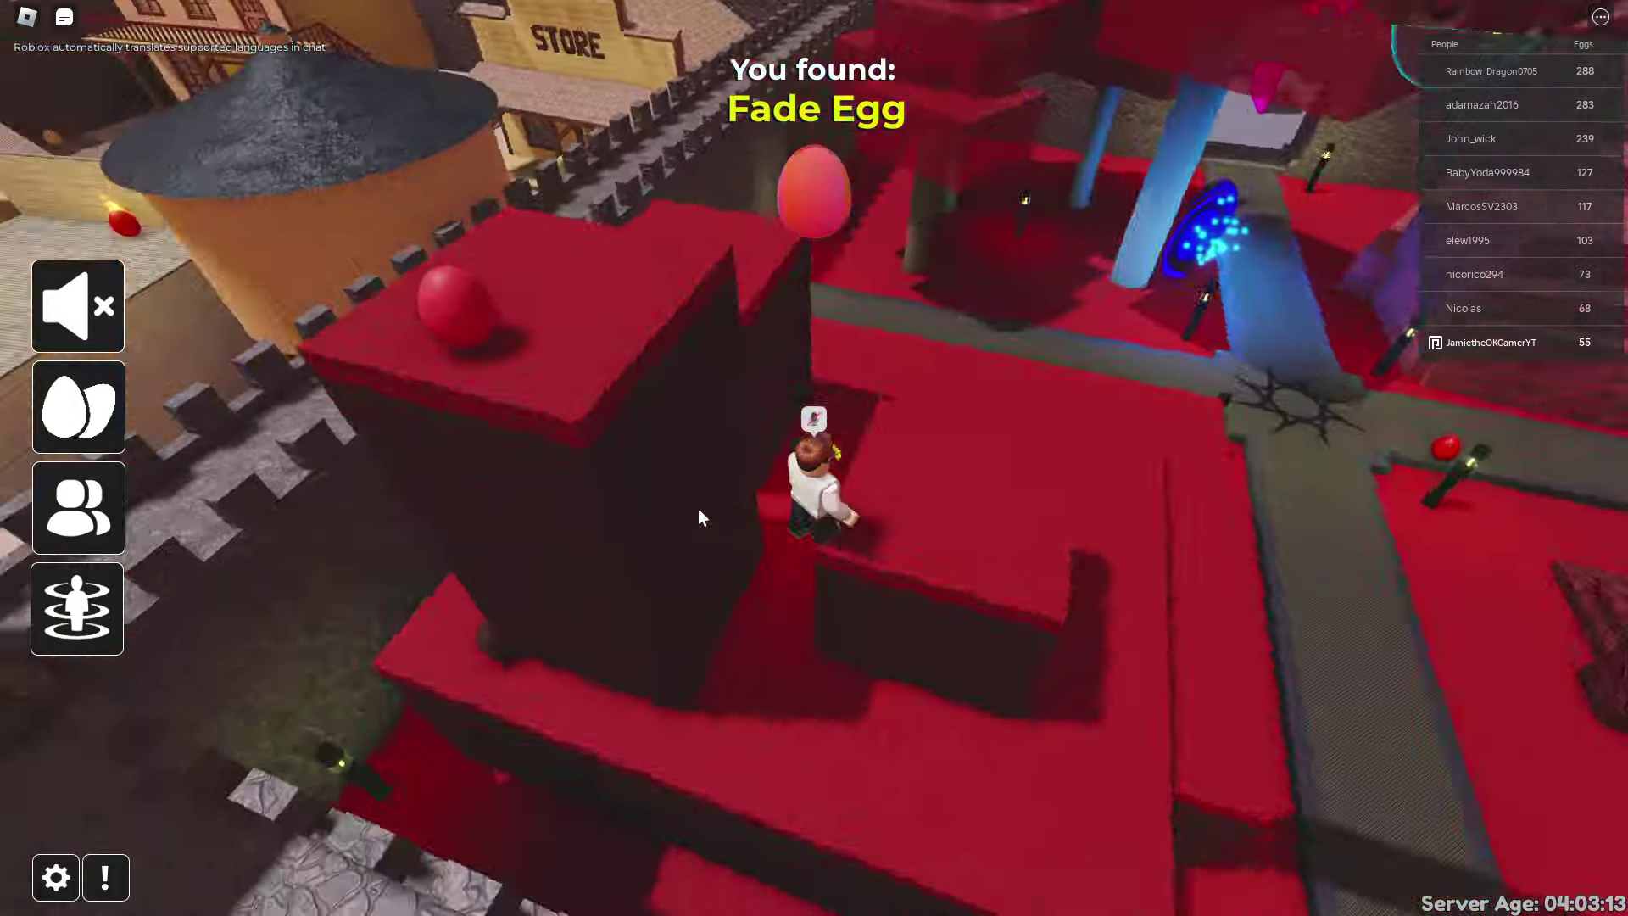
{"action": "key", "text": "w"}
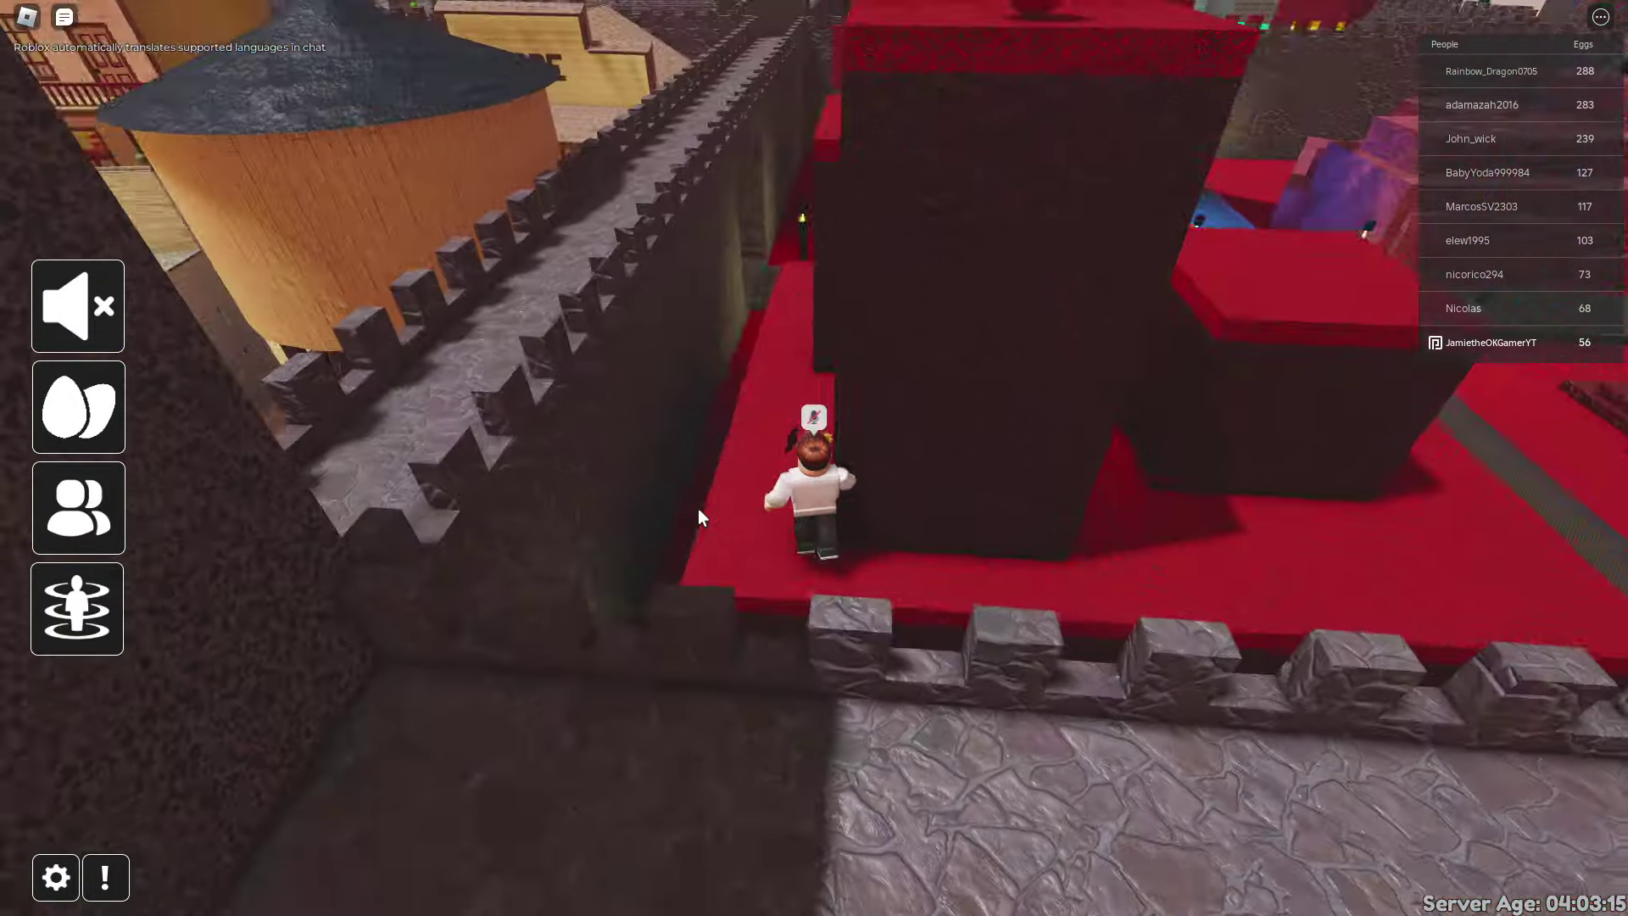
{"action": "key", "text": "w"}
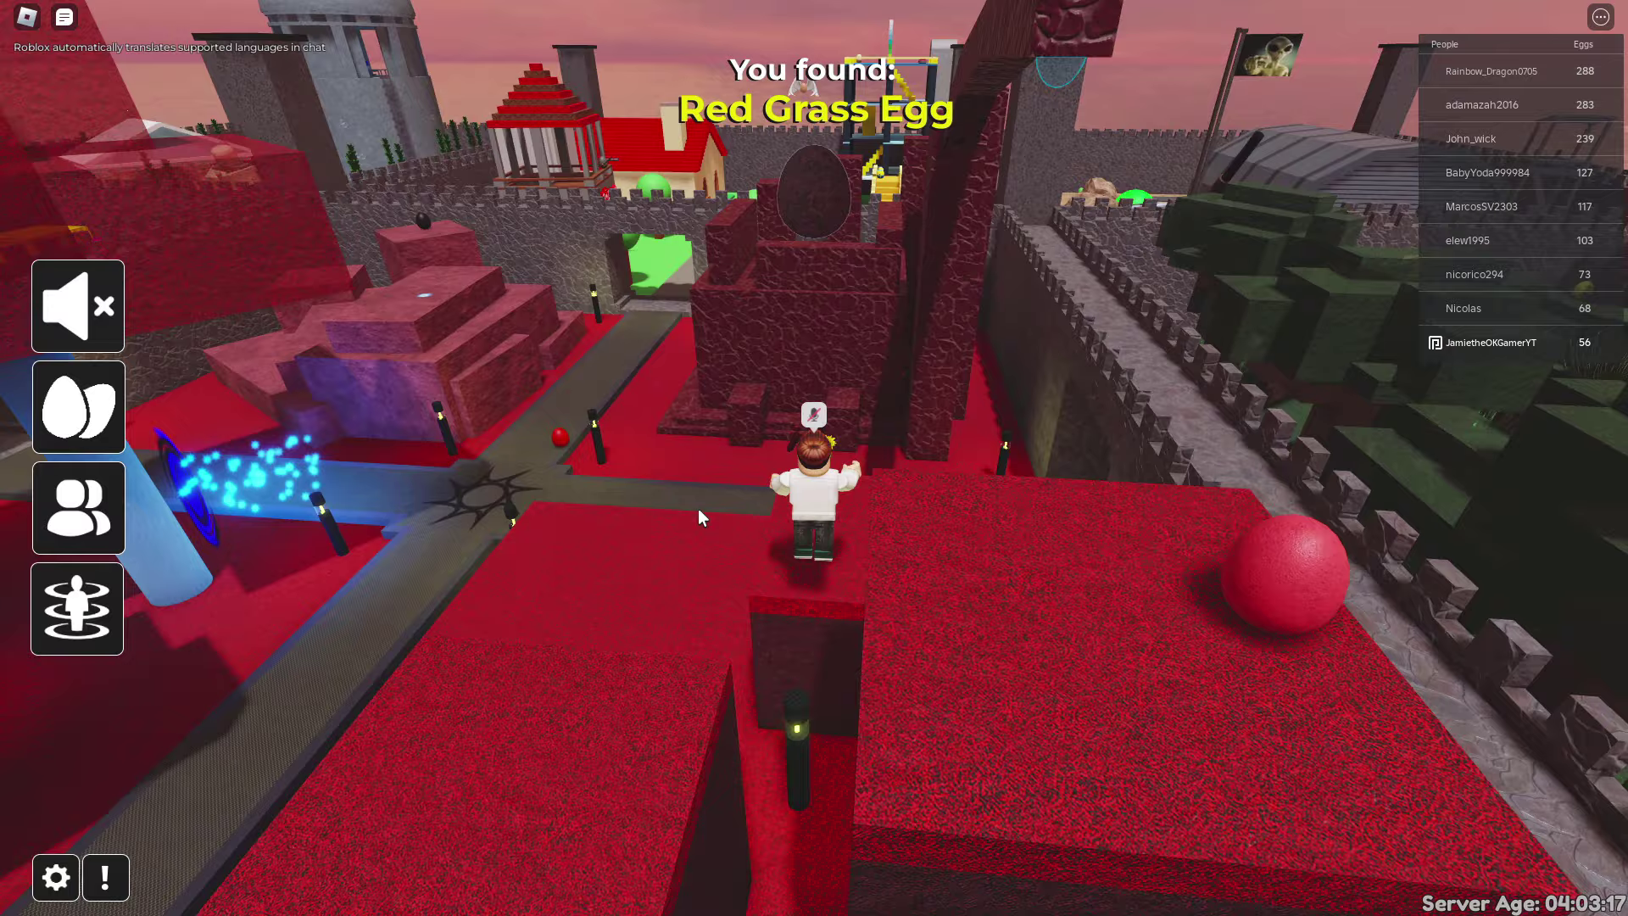
{"action": "key", "text": "space"}
{"action": "key", "text": "w"}
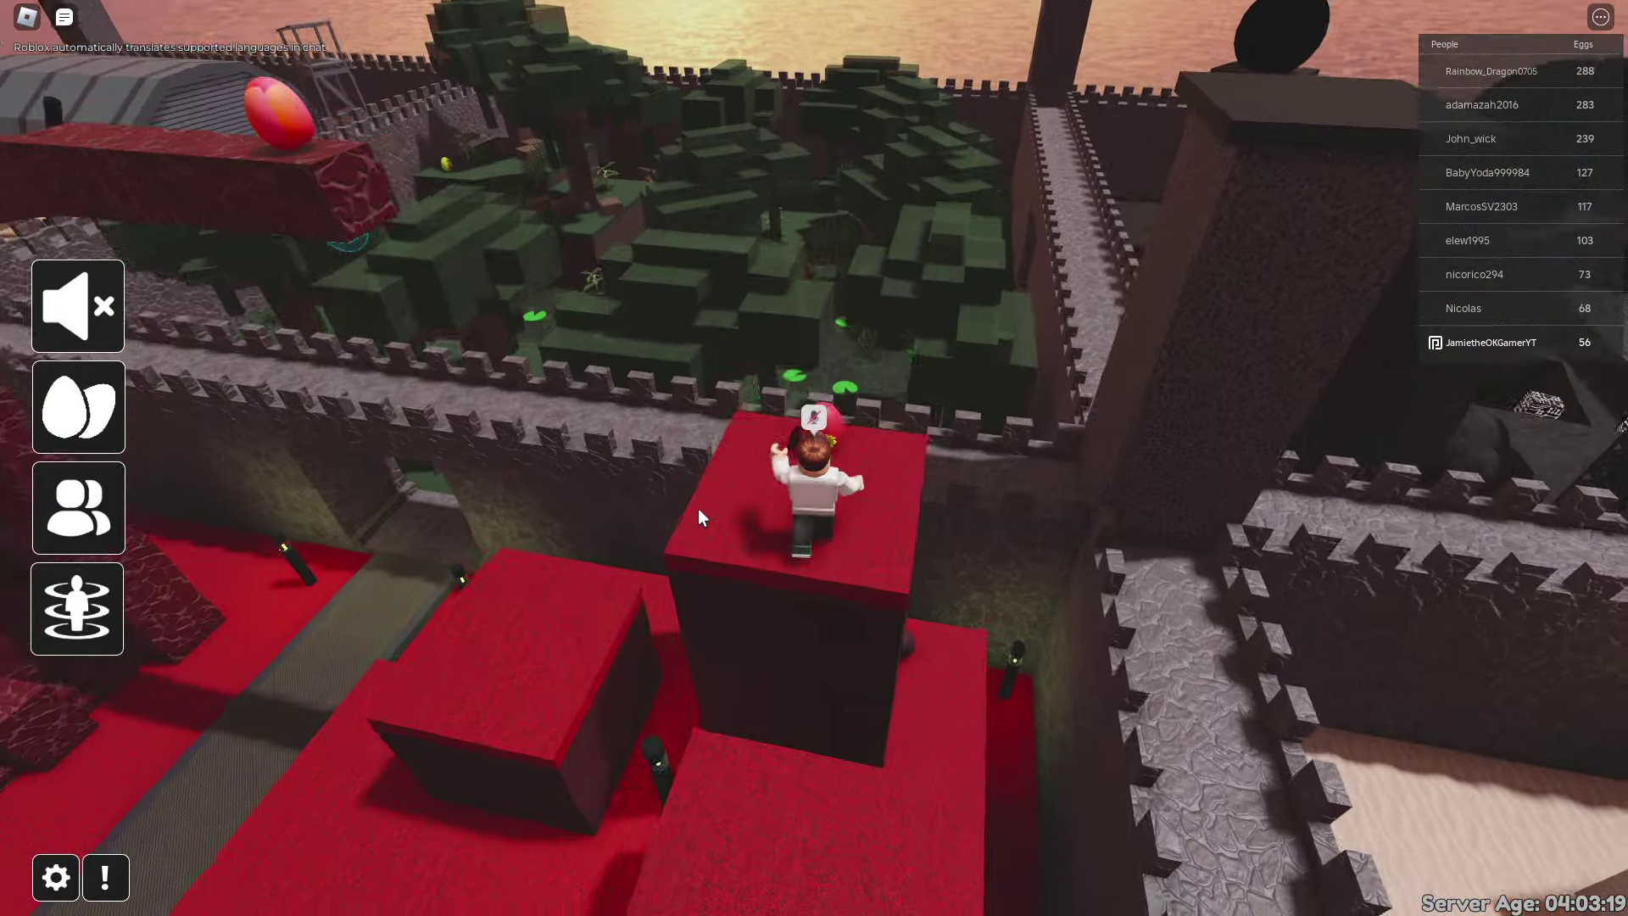
{"action": "scroll", "coordinate": [698, 511], "scroll_direction": "up", "scroll_amount": 10}
Collect the Equinox Egg, then the Cyan Grass Egg in the dark blue corridor.
{"action": "key", "text": "w"}
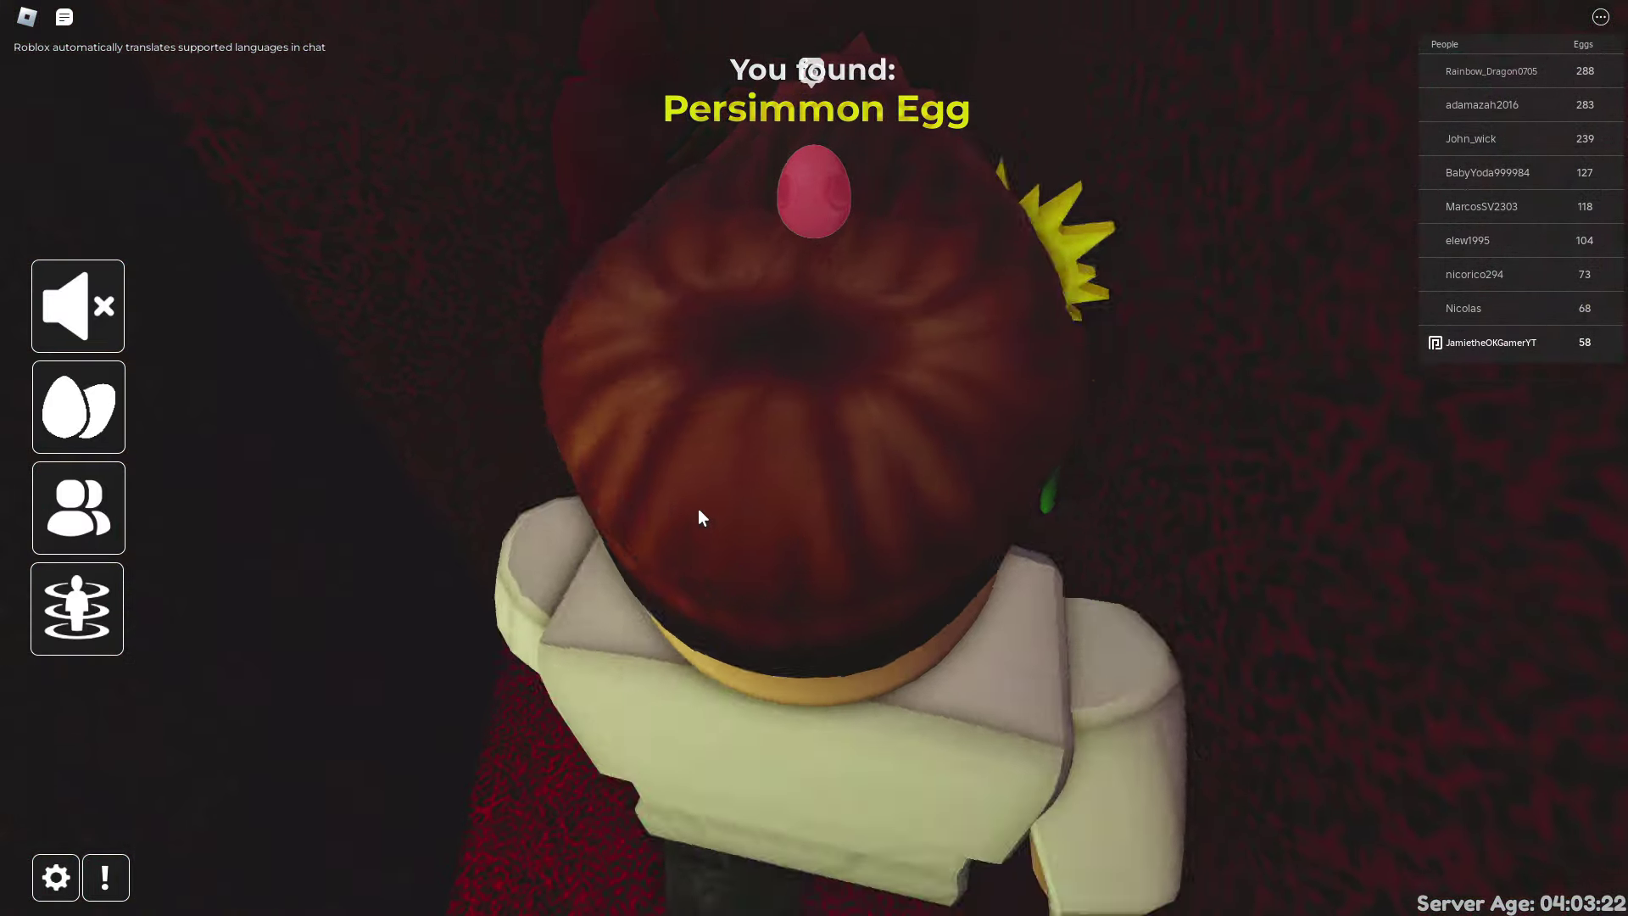
{"action": "key", "text": "w"}
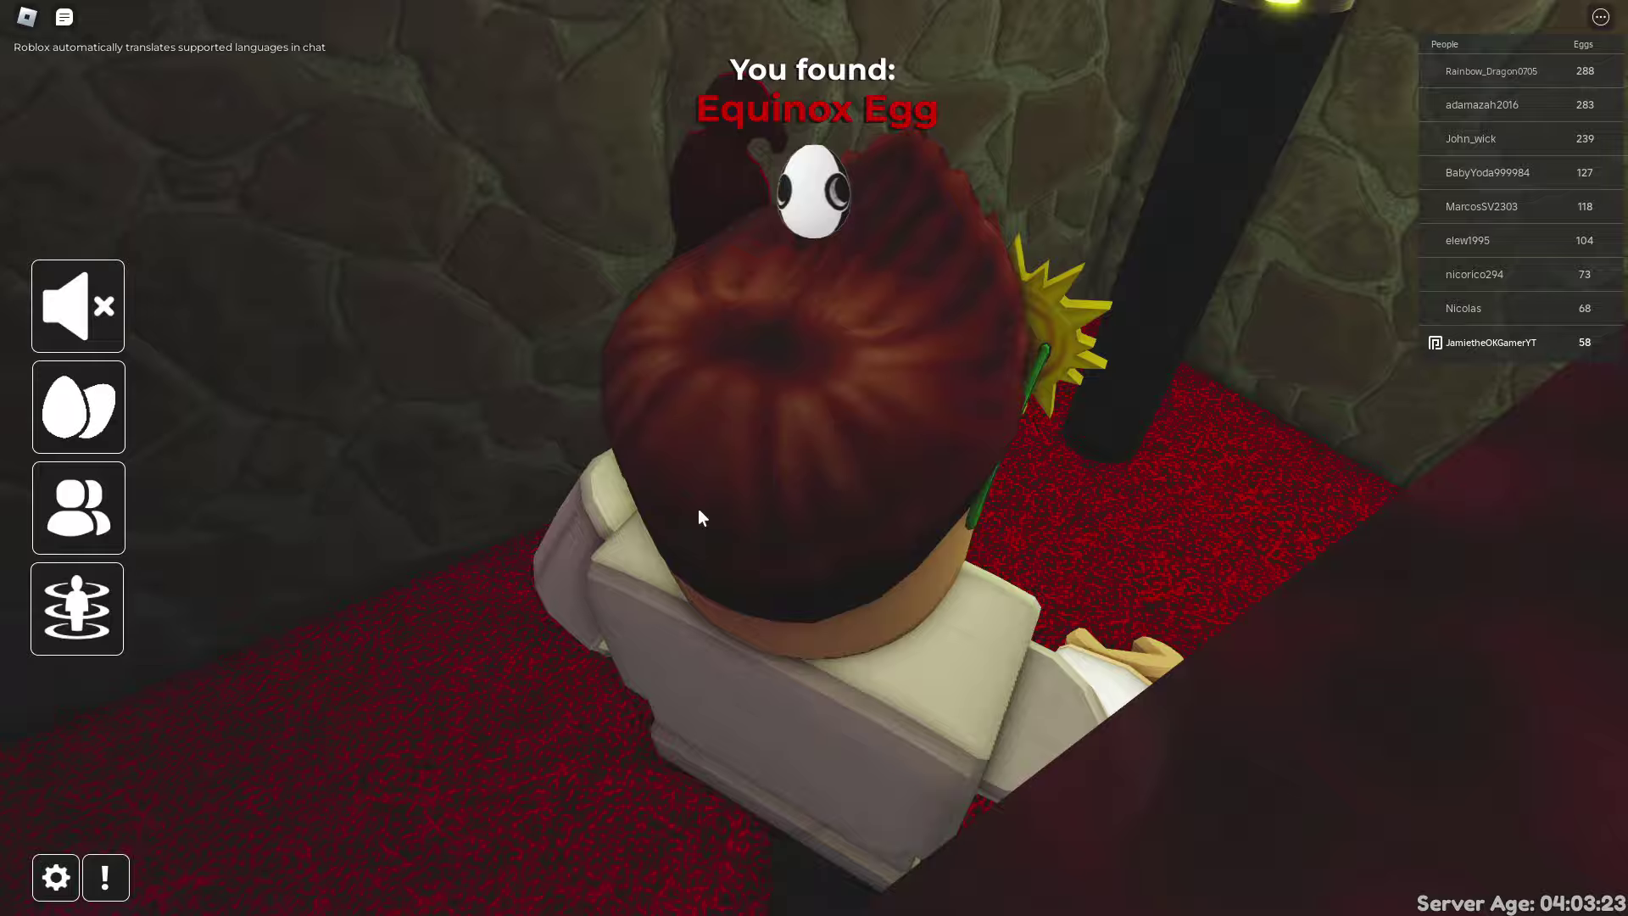
{"action": "scroll", "coordinate": [698, 510], "scroll_direction": "down", "scroll_amount": 5}
{"action": "key", "text": "w"}
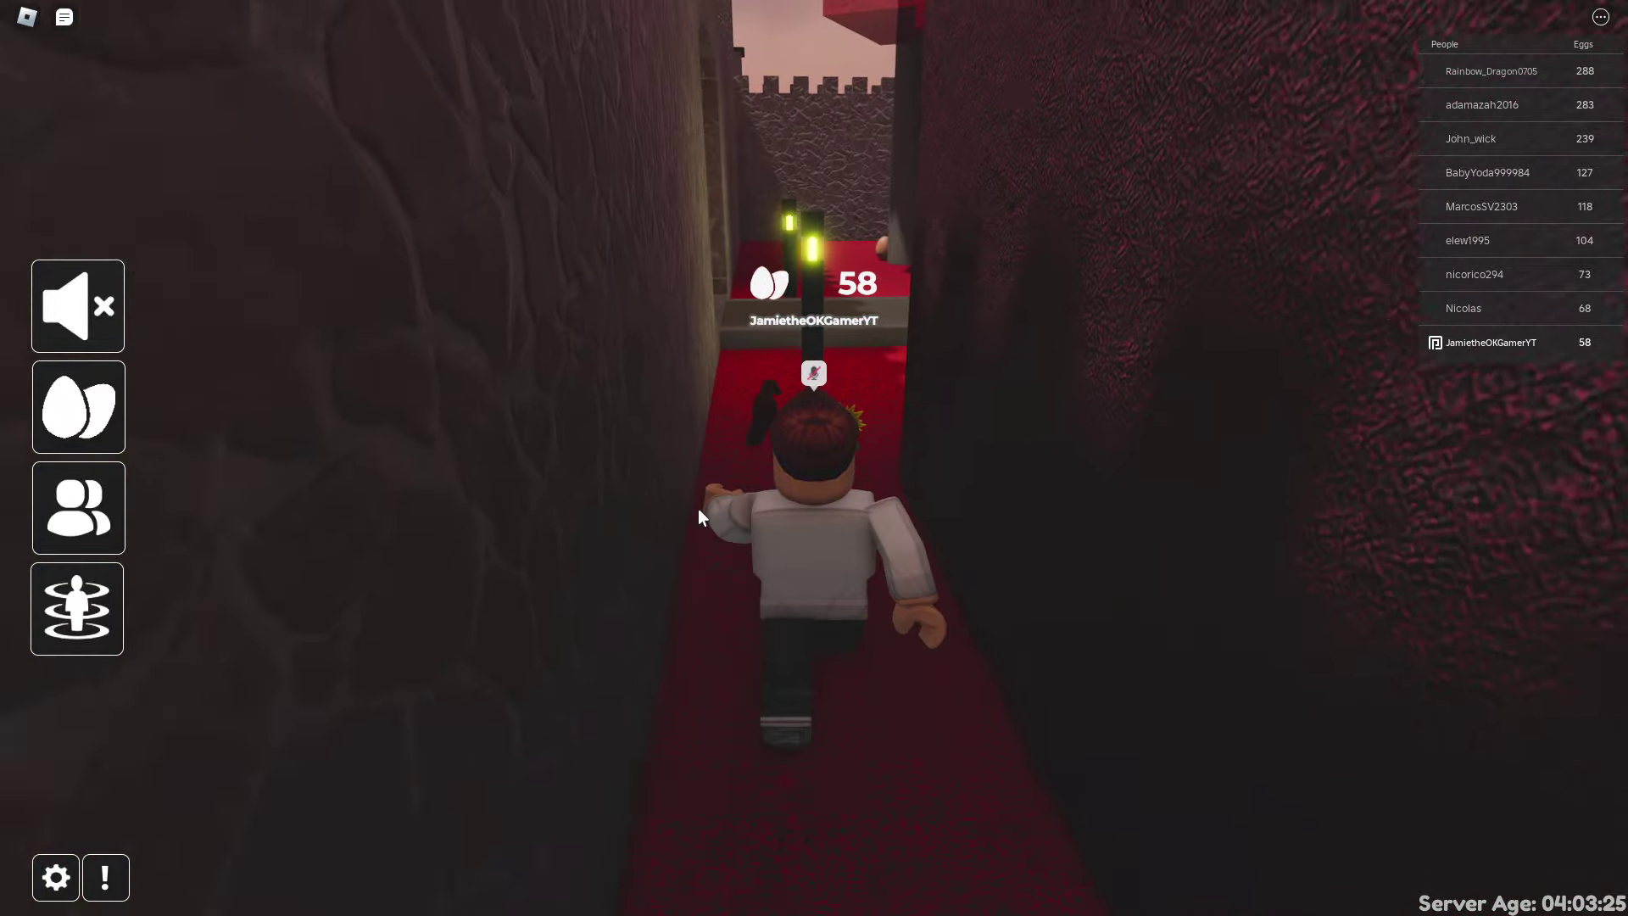
{"action": "key", "text": "a"}
{"action": "key", "text": "s"}
{"action": "key", "text": "w"}
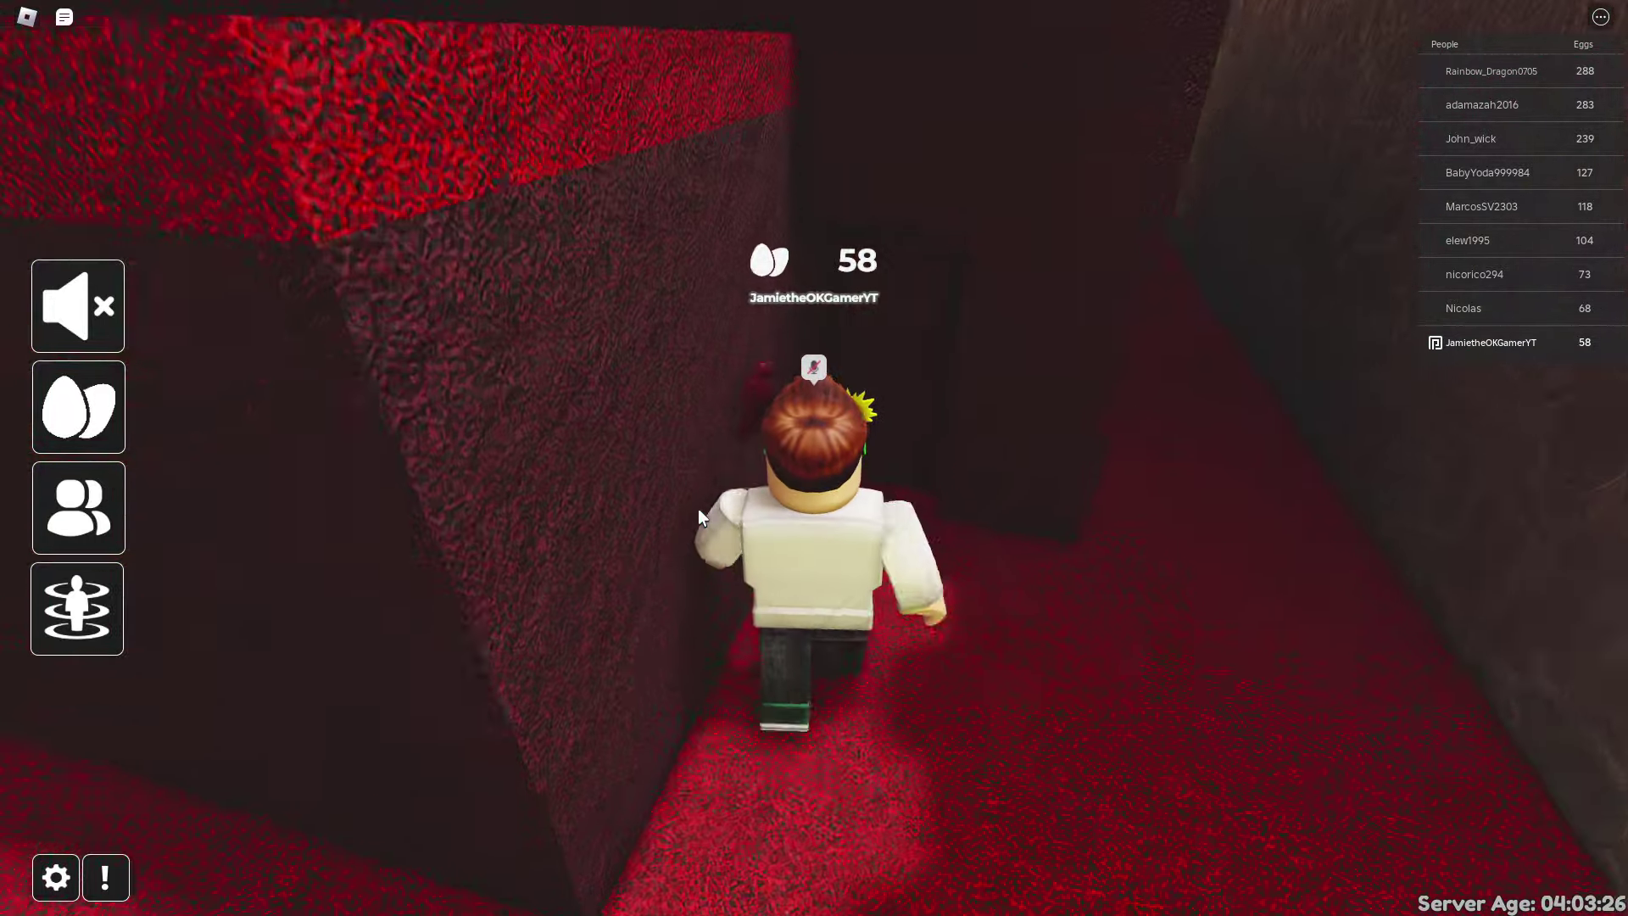
{"action": "scroll", "coordinate": [698, 516], "scroll_direction": "up", "scroll_amount": 5}
{"action": "key", "text": "w"}
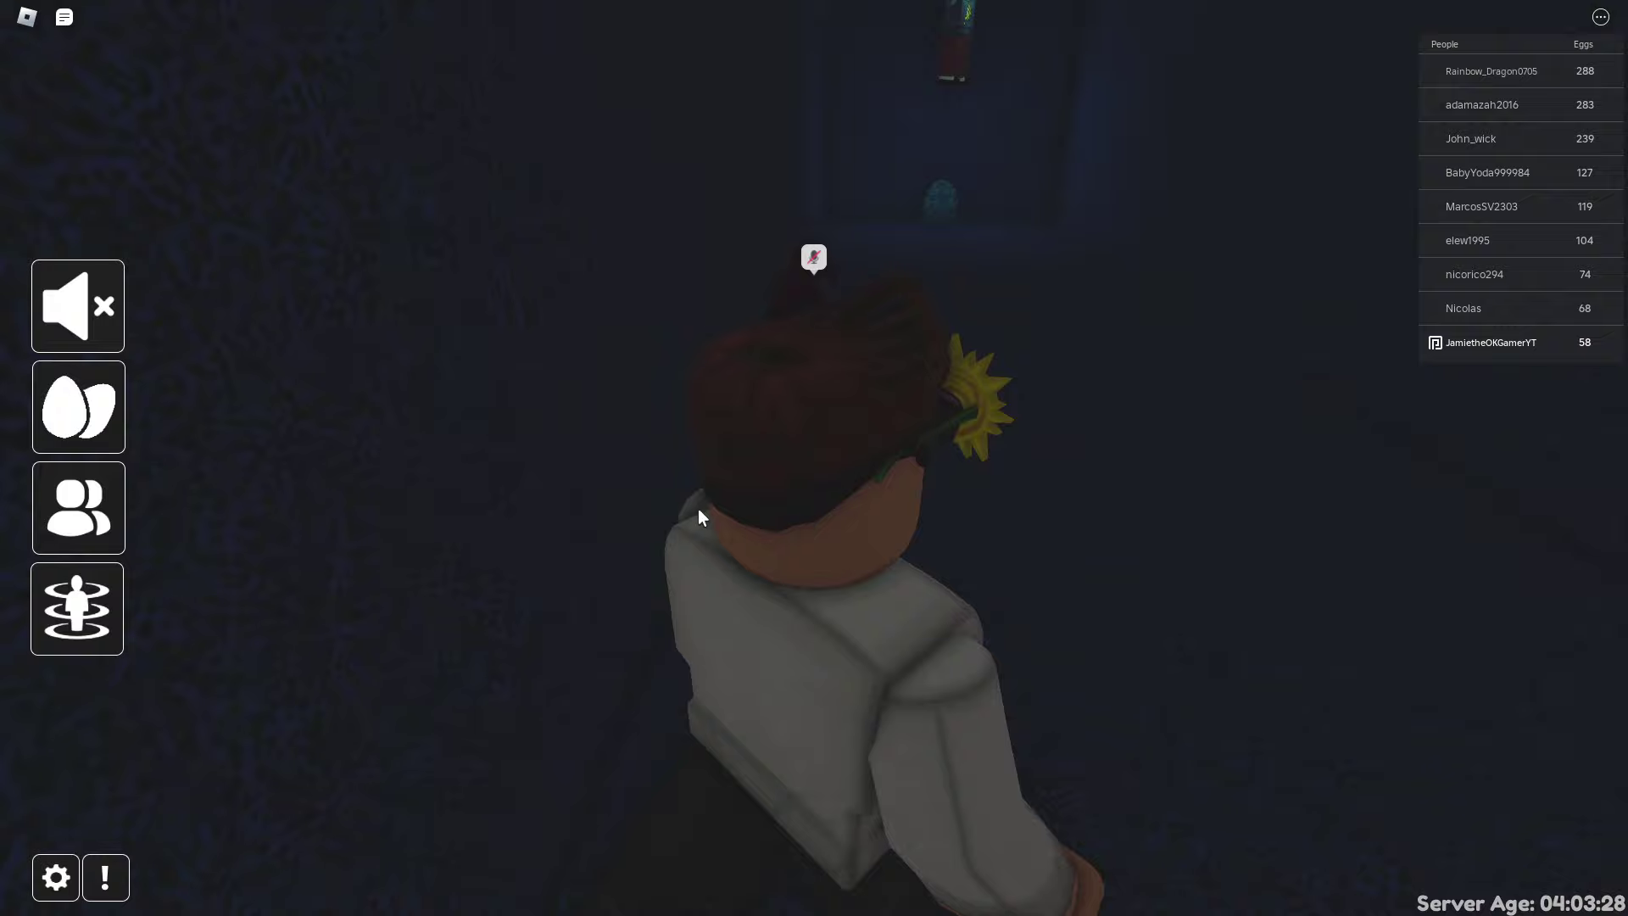
{"action": "key", "text": "w"}
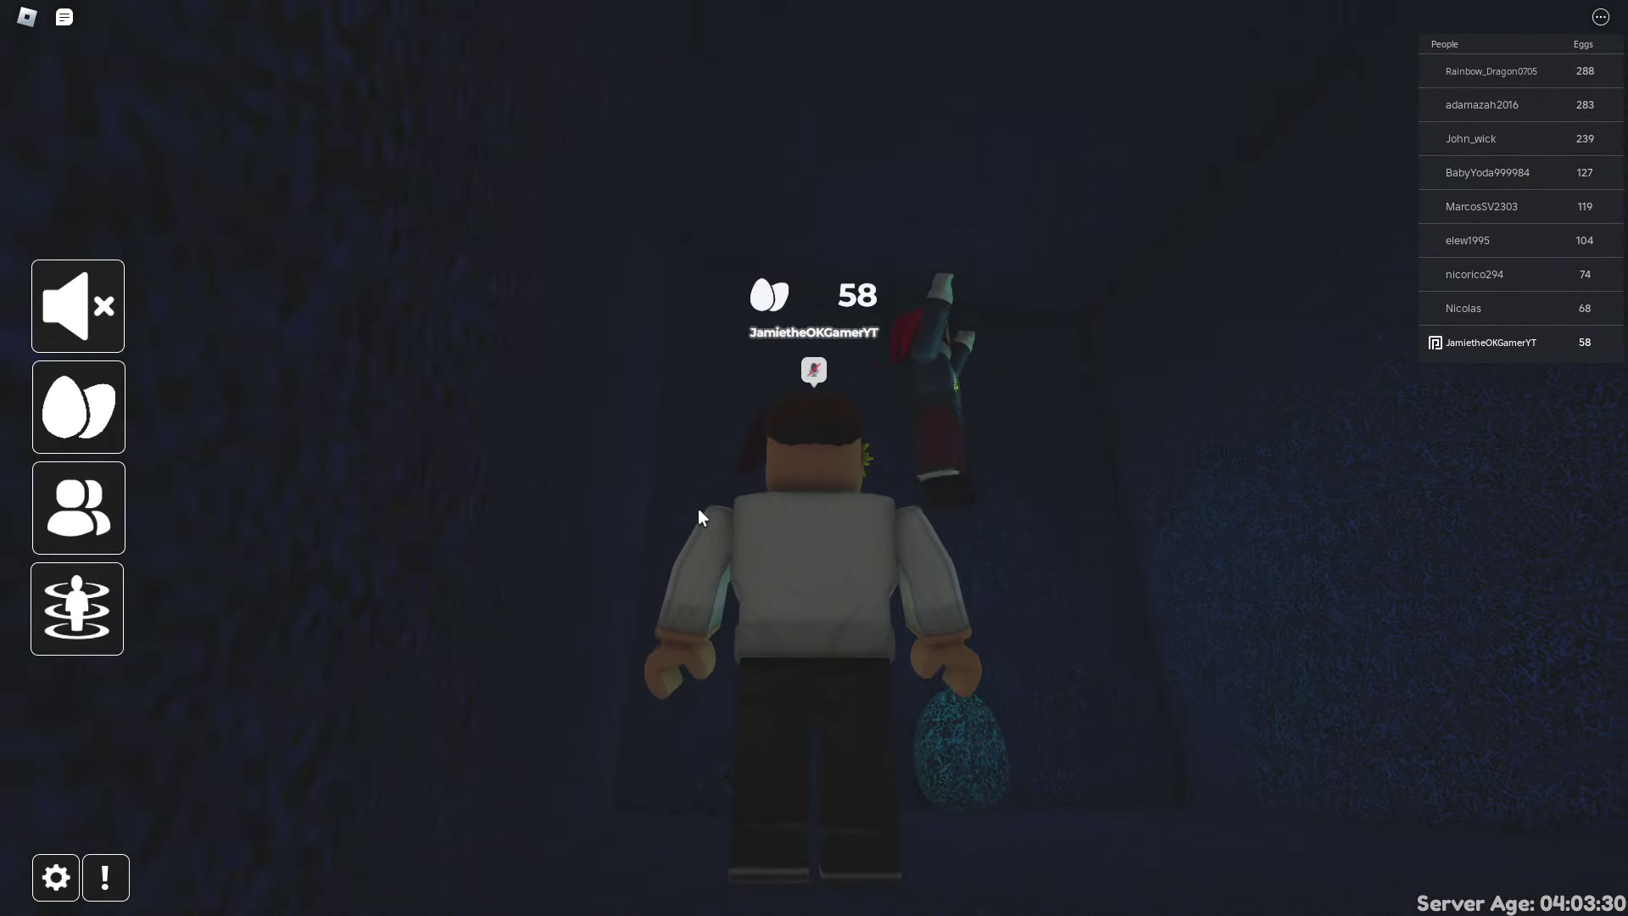
{"action": "key", "text": "w"}
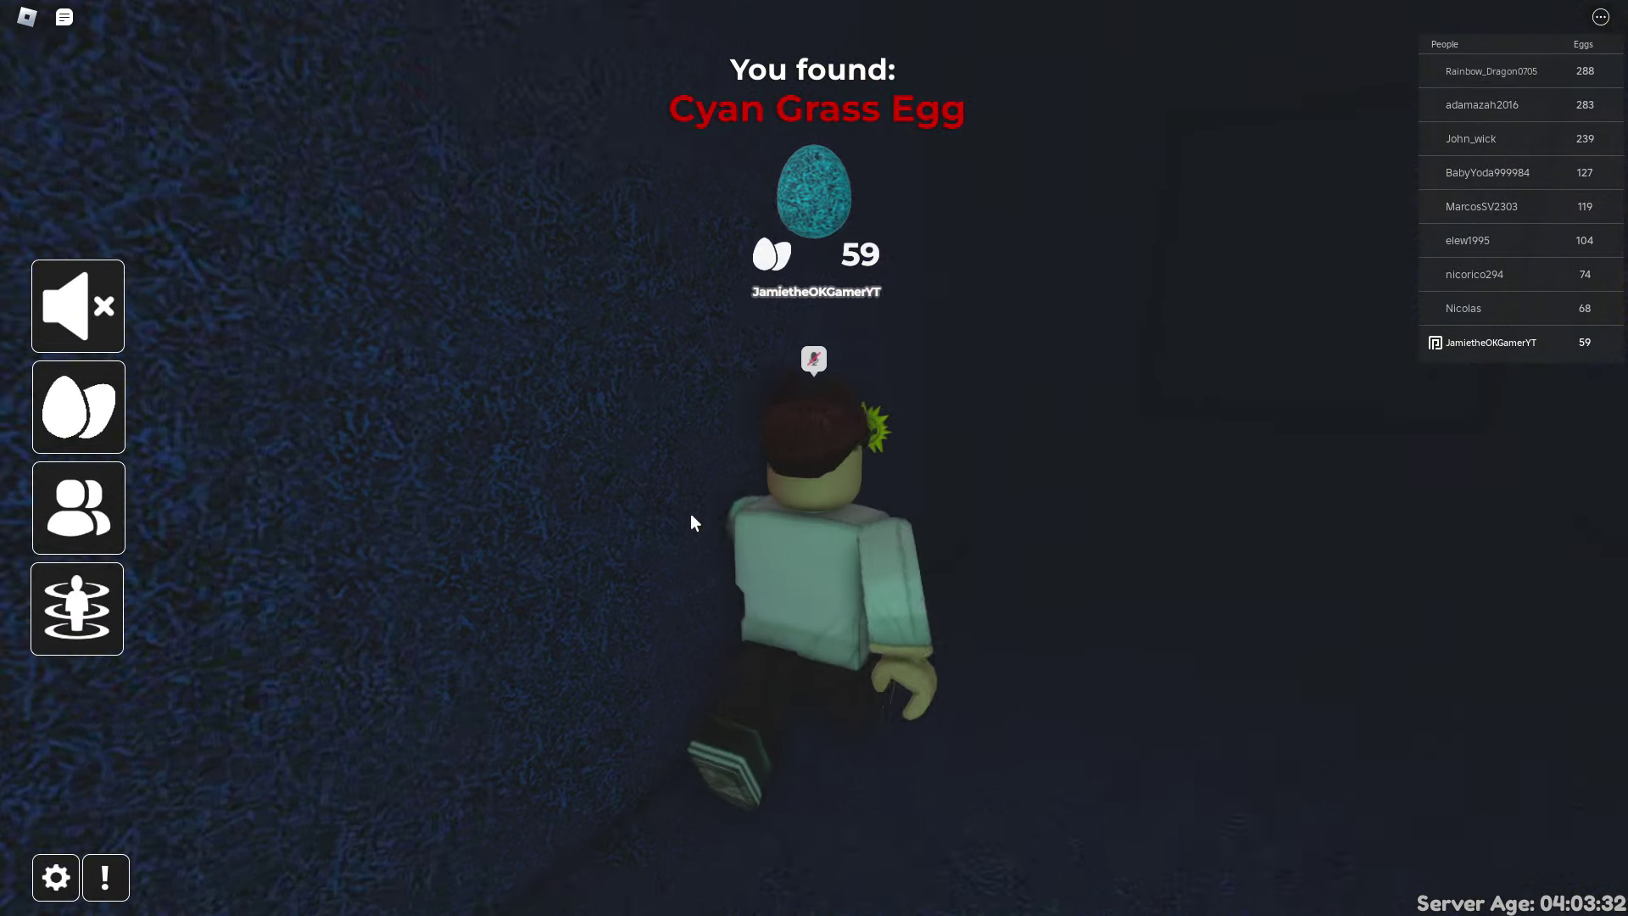
Teleport to the Castle area and start into the brick alley.
{"action": "key", "text": "d"}
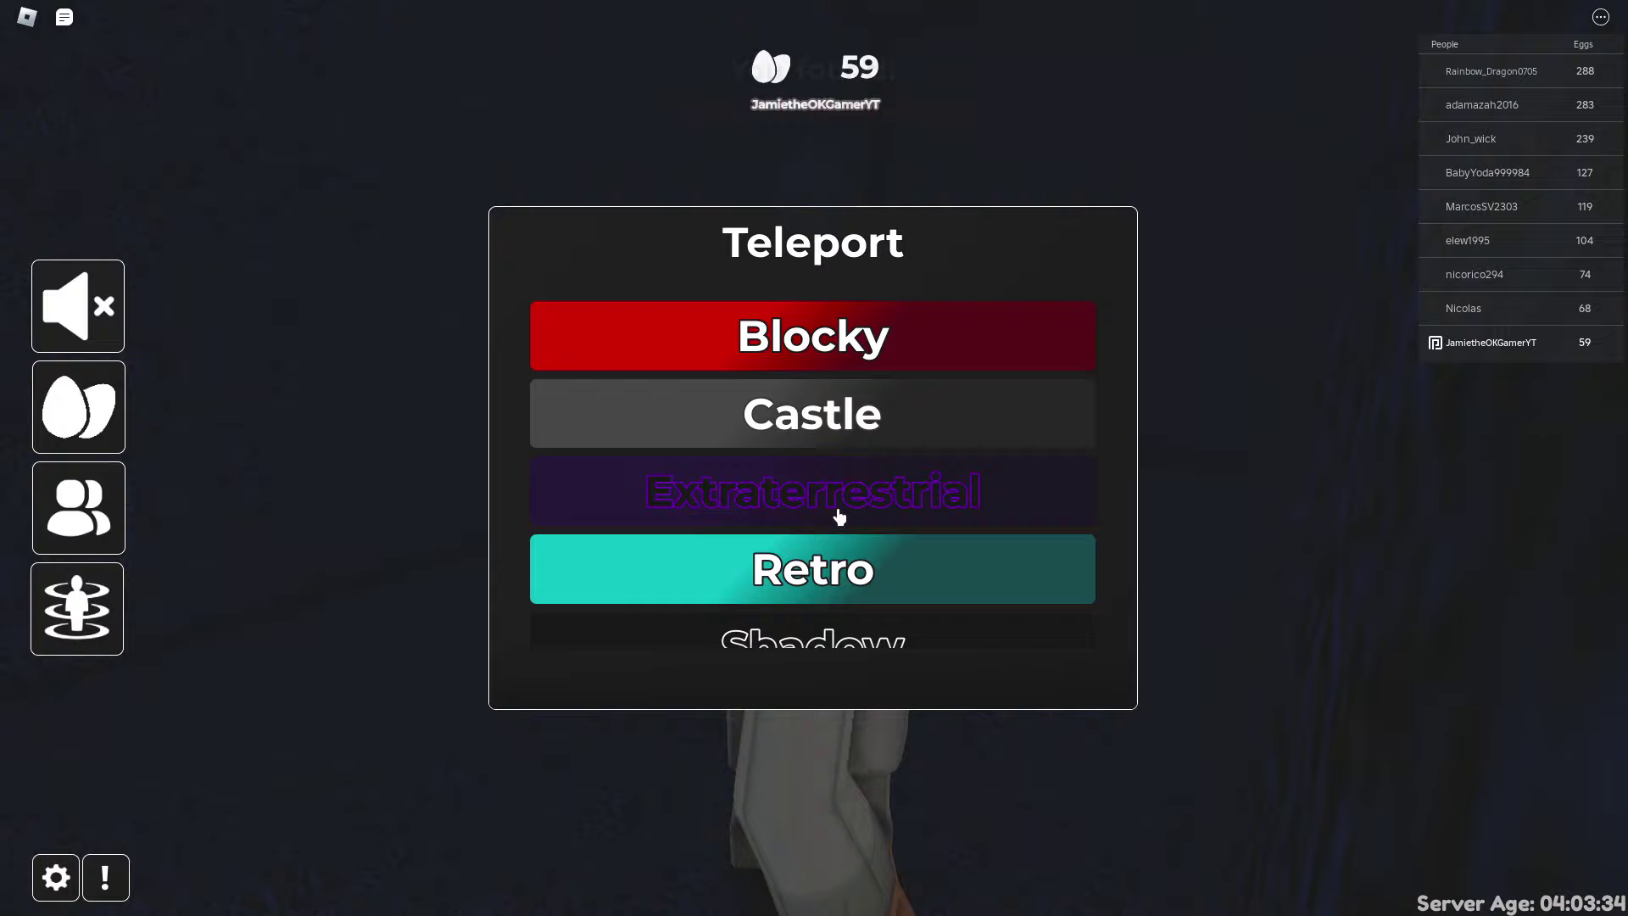
{"action": "left_click", "coordinate": [836, 458]}
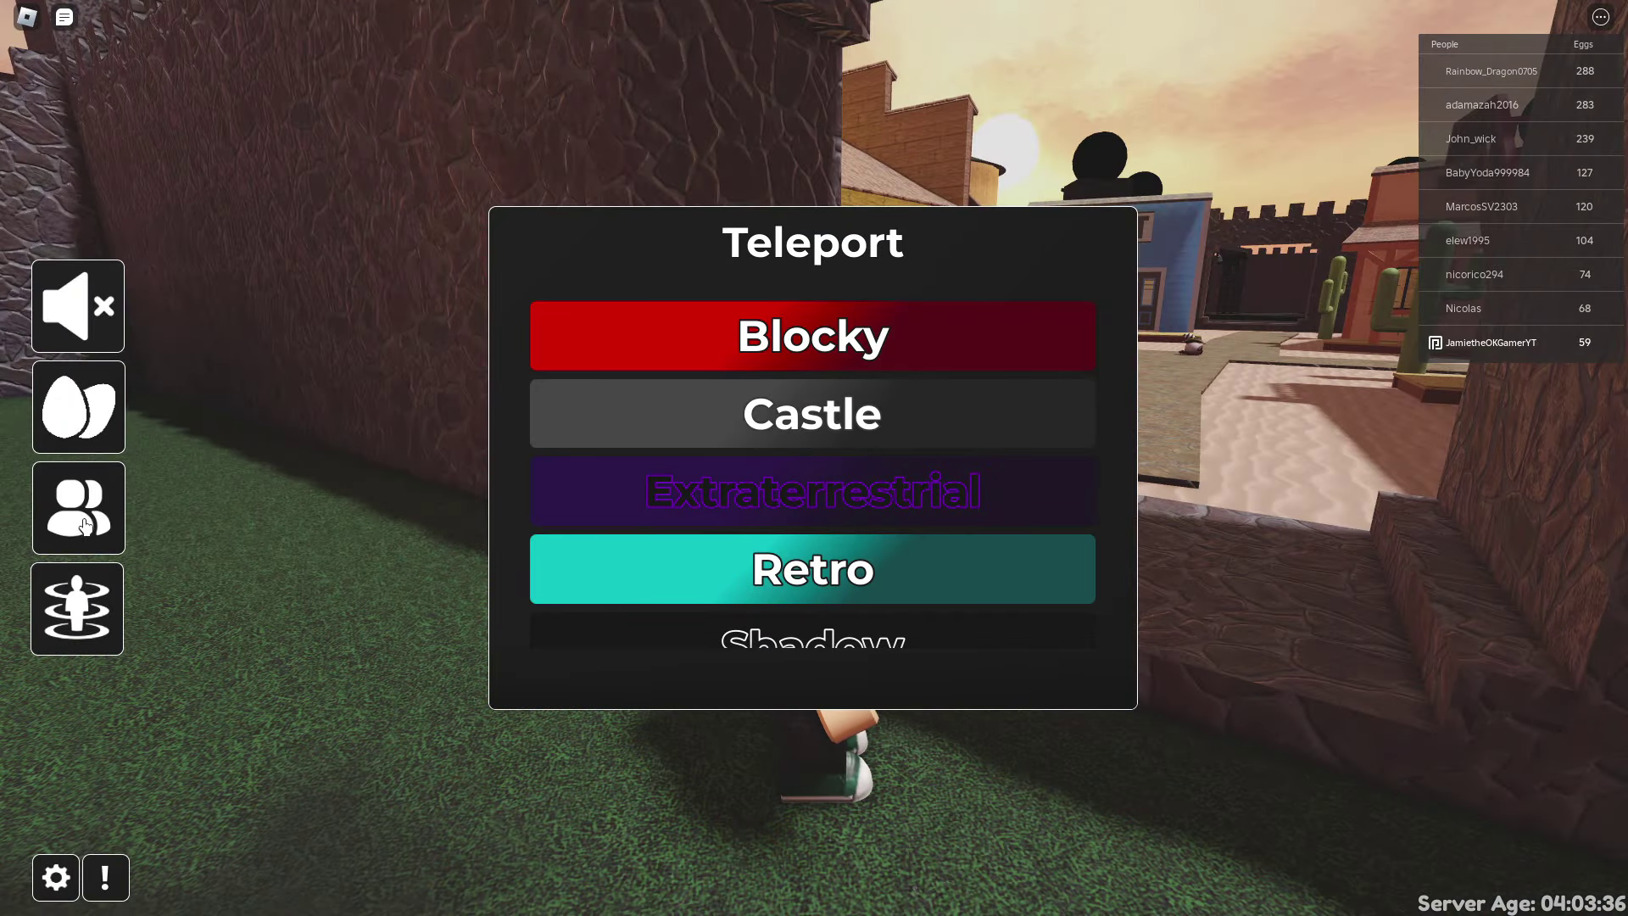
{"action": "left_click", "coordinate": [81, 523]}
{"action": "key", "text": "w"}
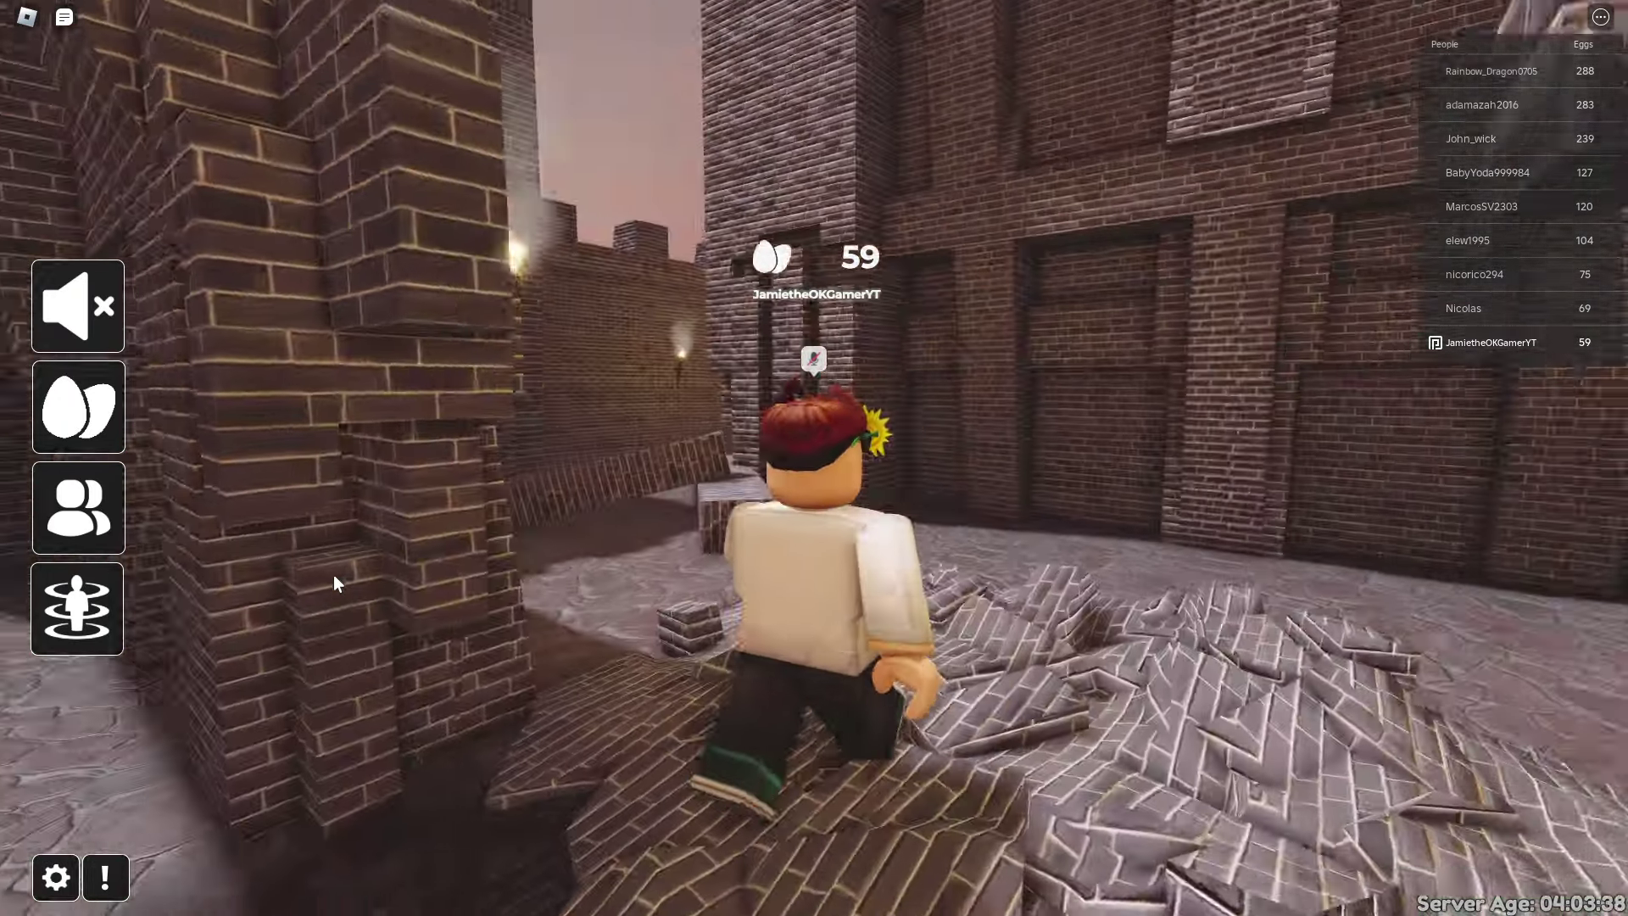
Walk through the alley and over the rubble to collect the Peasant Egg by the crates.
{"action": "key", "text": "w"}
{"action": "key", "text": "a"}
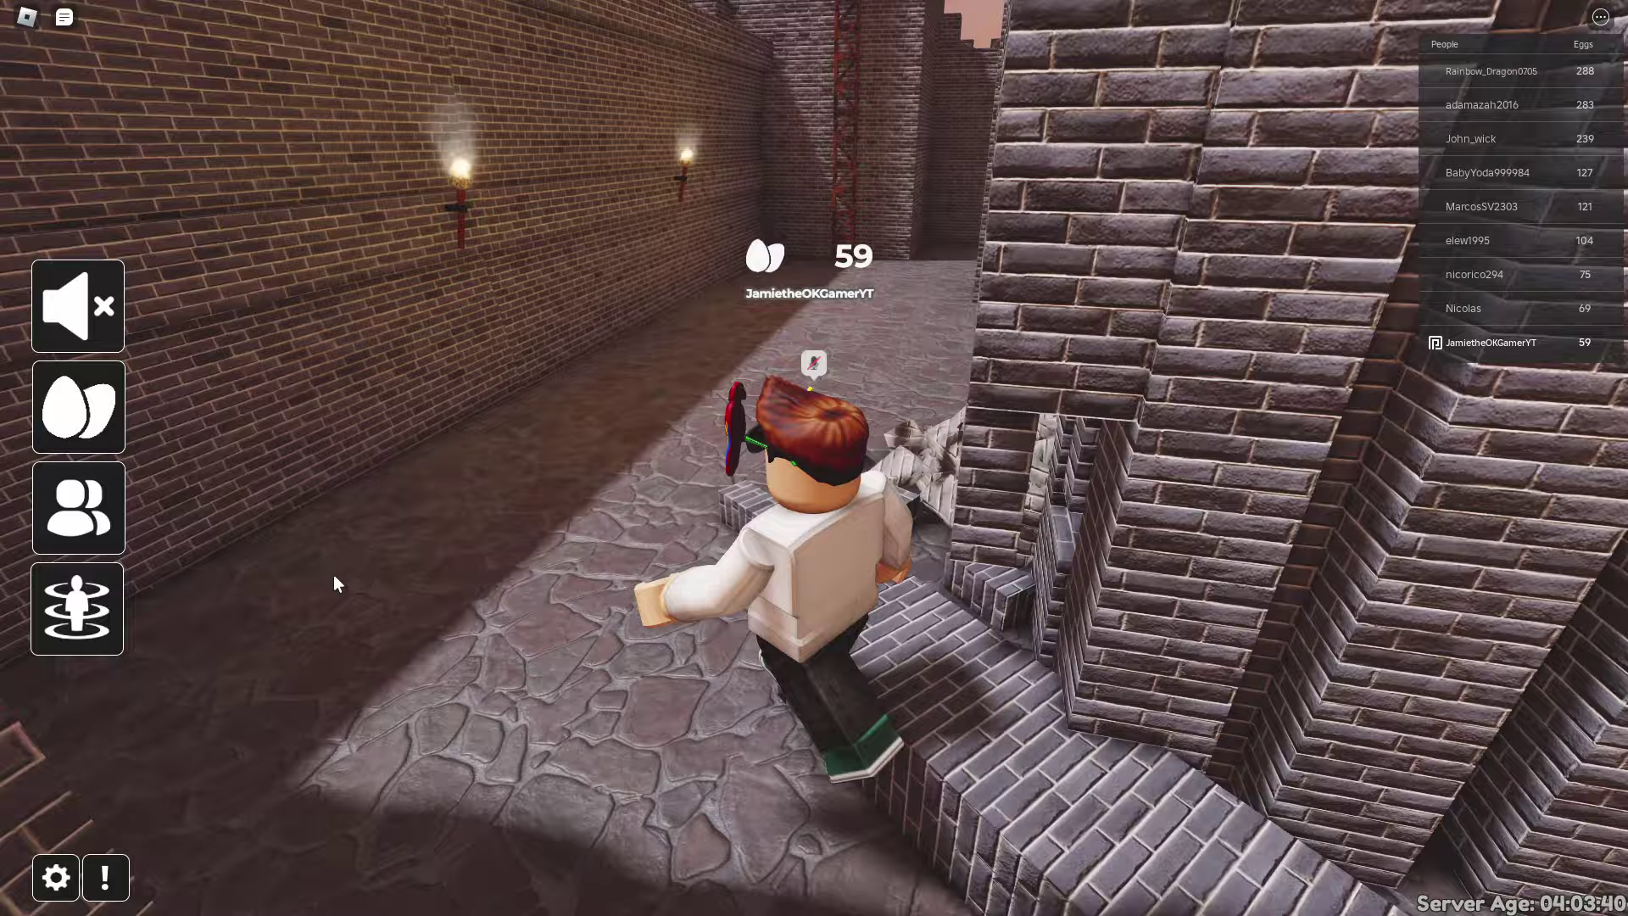
{"action": "key", "text": "w"}
{"action": "key", "text": "d"}
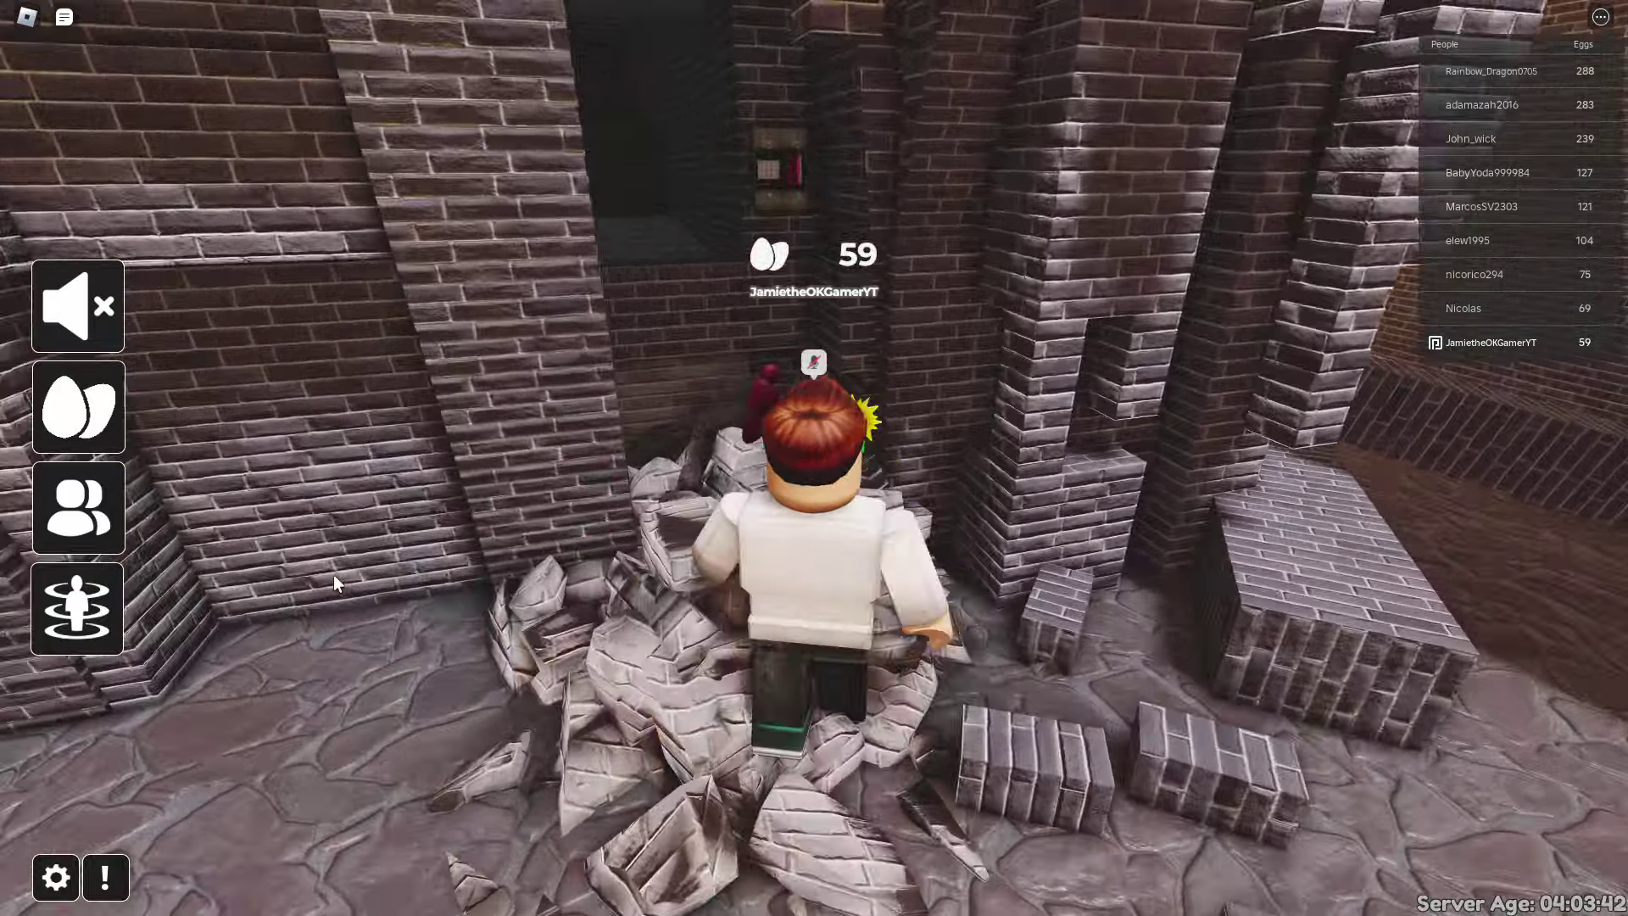
{"action": "key", "text": "w"}
{"action": "key", "text": "w"}
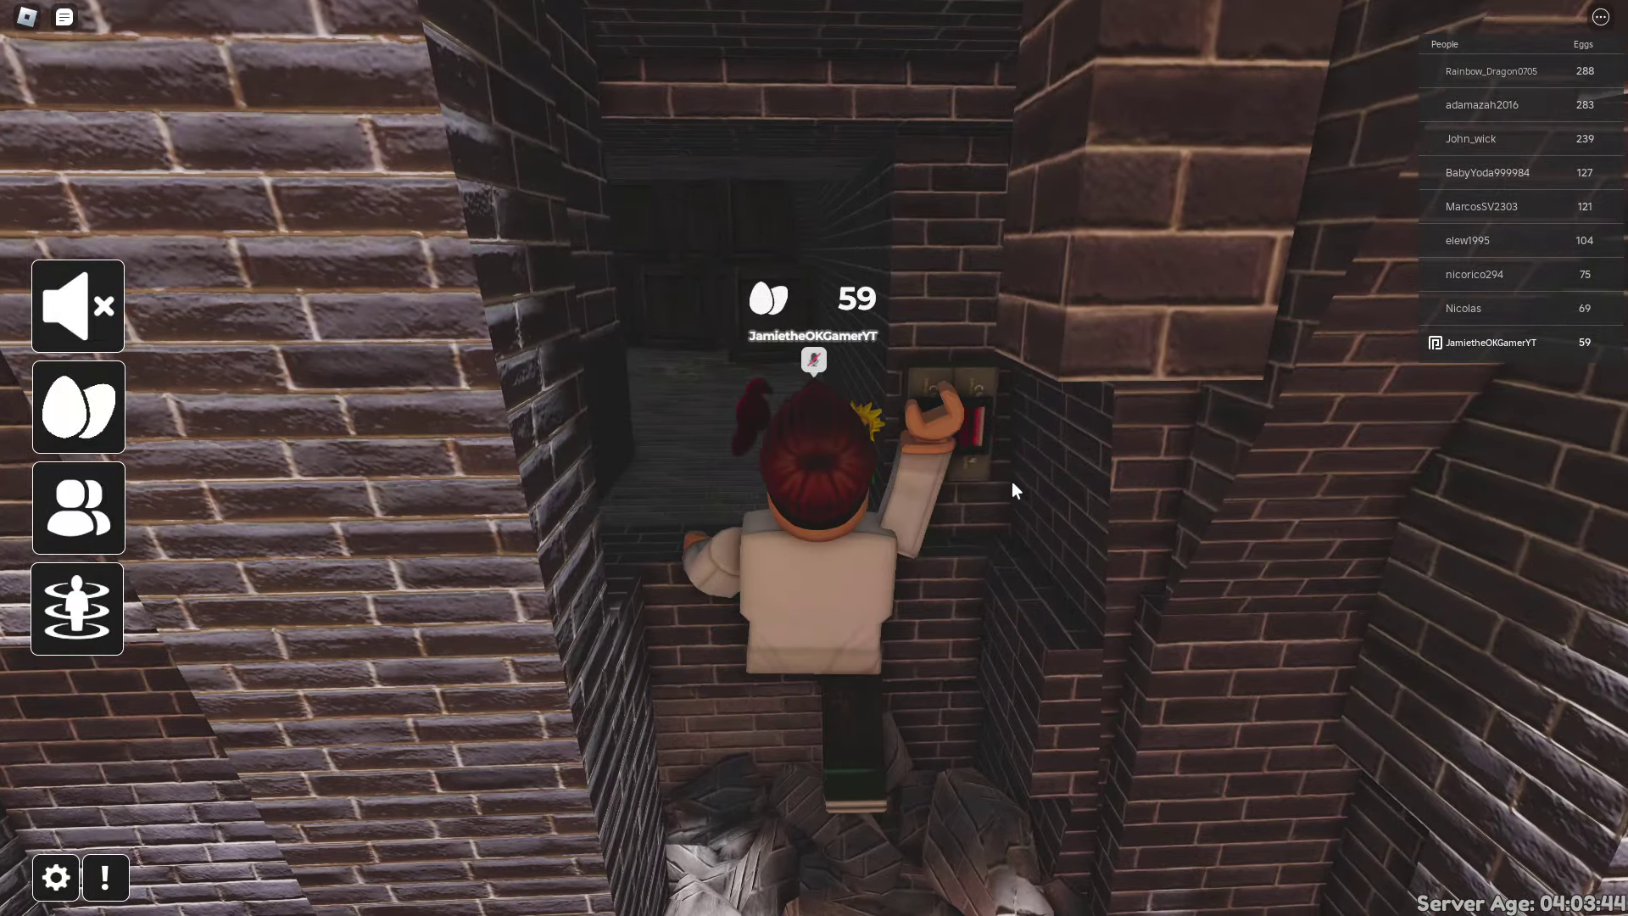
{"action": "key", "text": "w"}
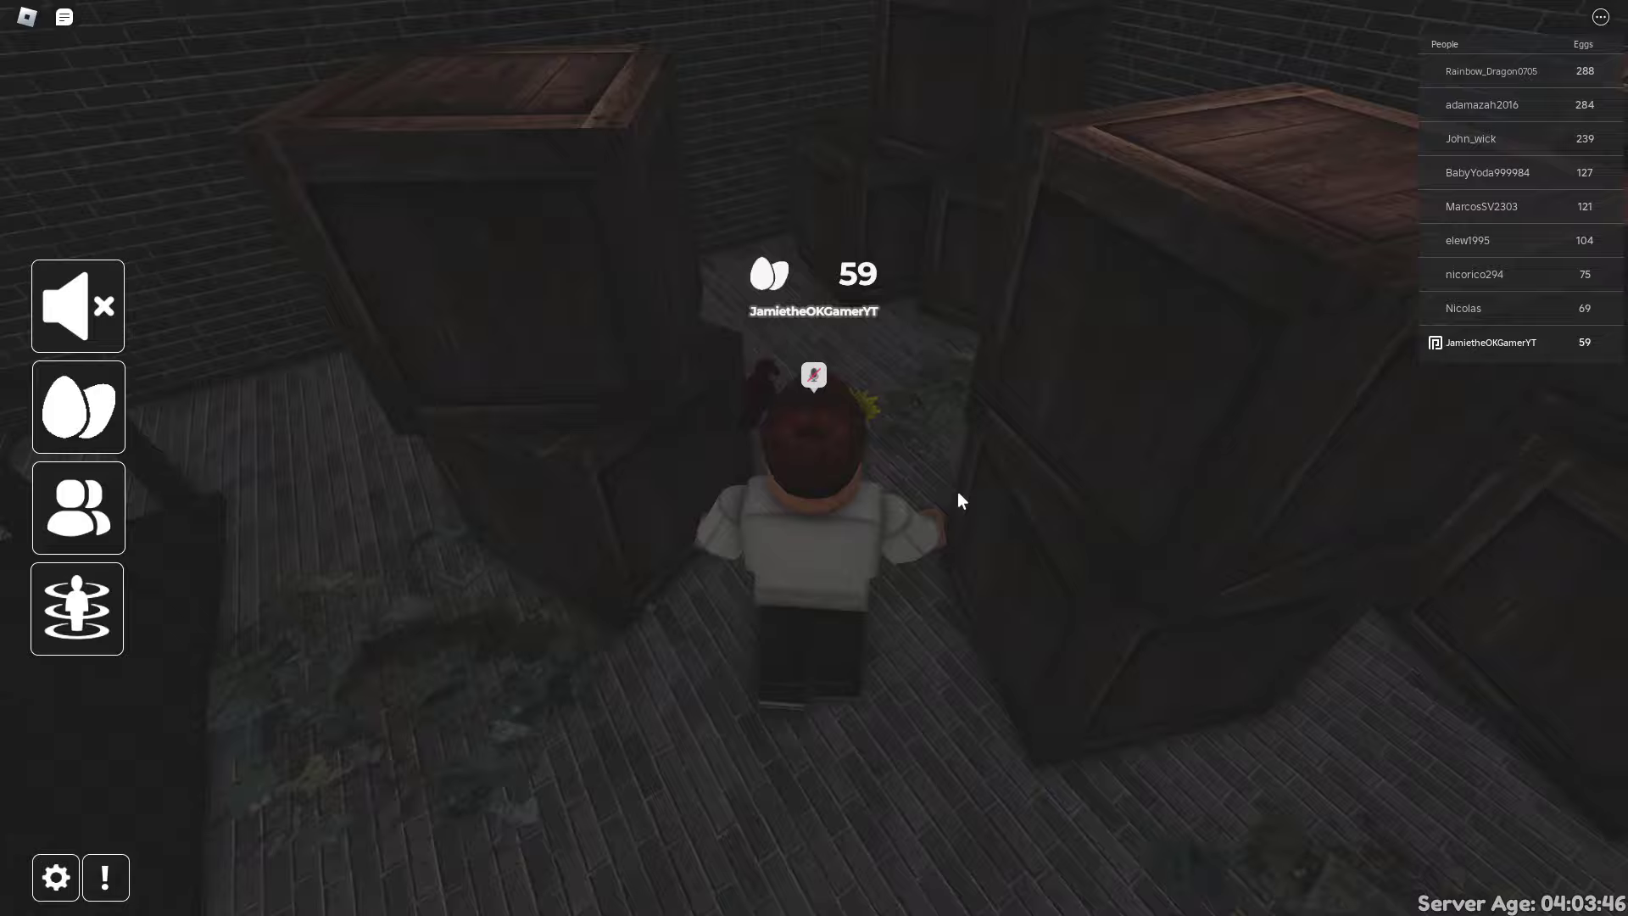
{"action": "key", "text": "w"}
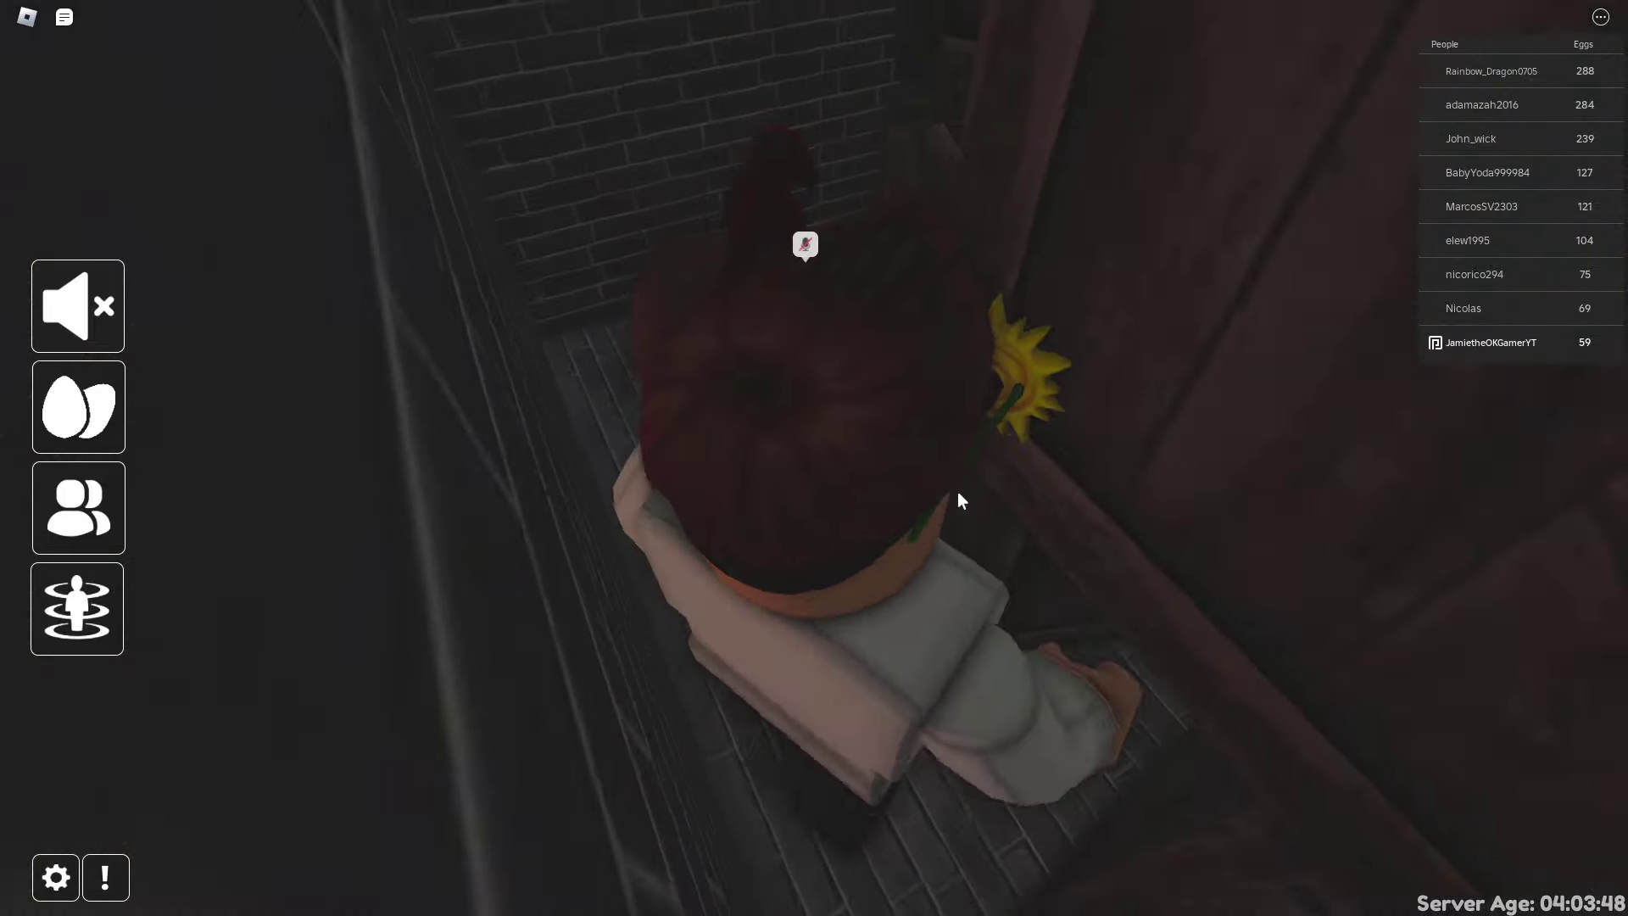
Collect the Jester and King Eggs in the throne room, then the Capsule Egg on the rooftop.
{"action": "key", "text": "w"}
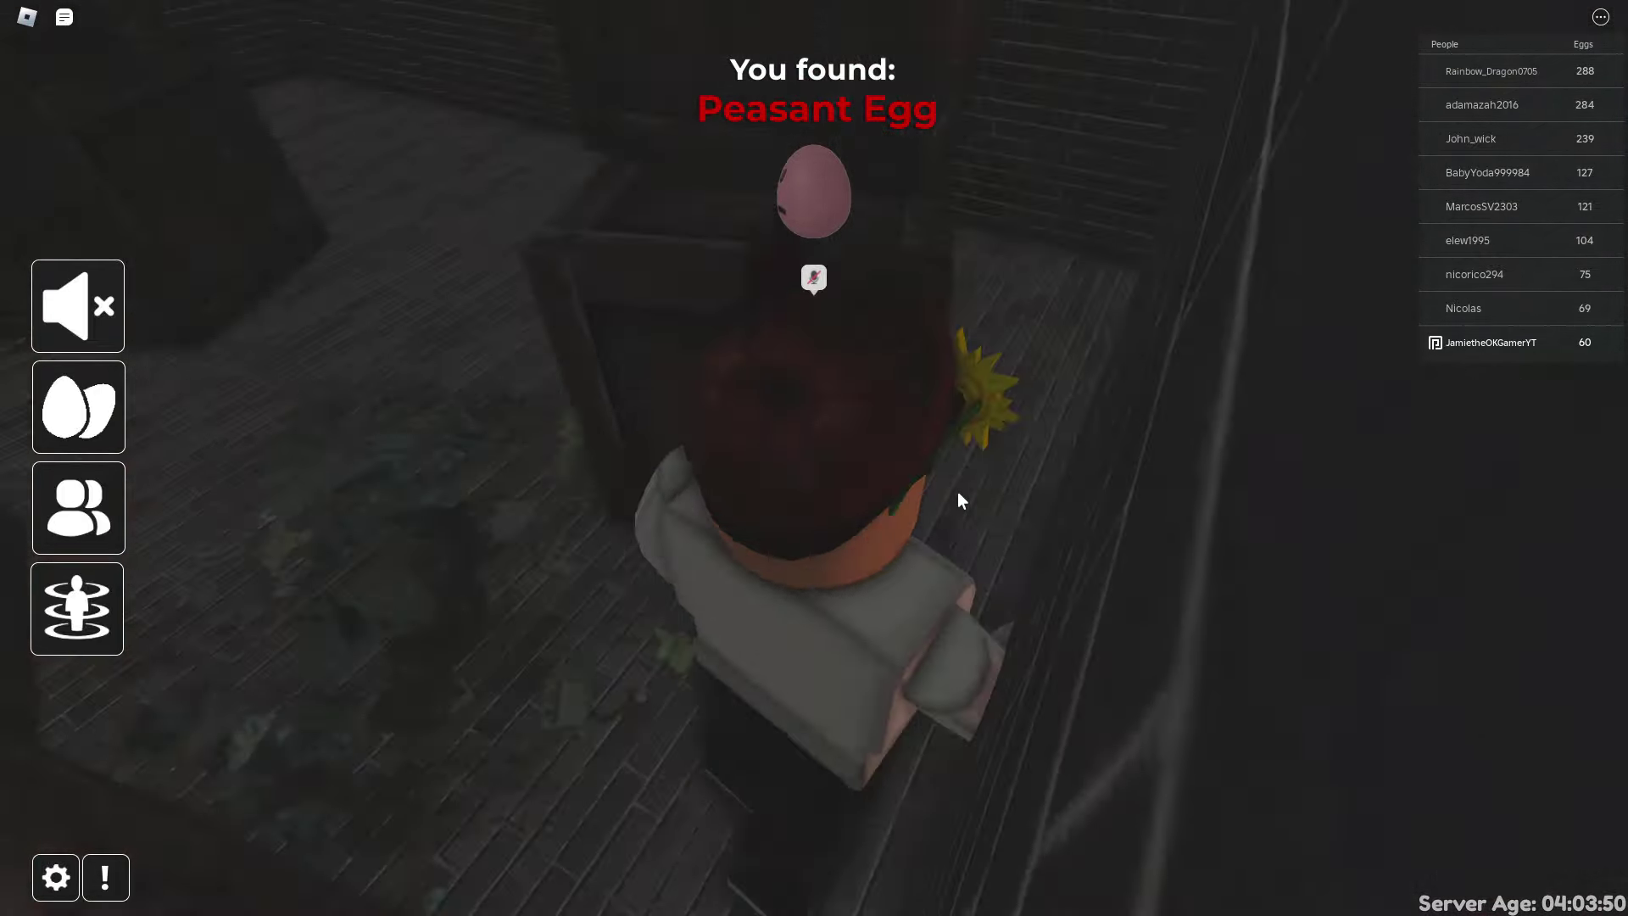
{"action": "key", "text": "w"}
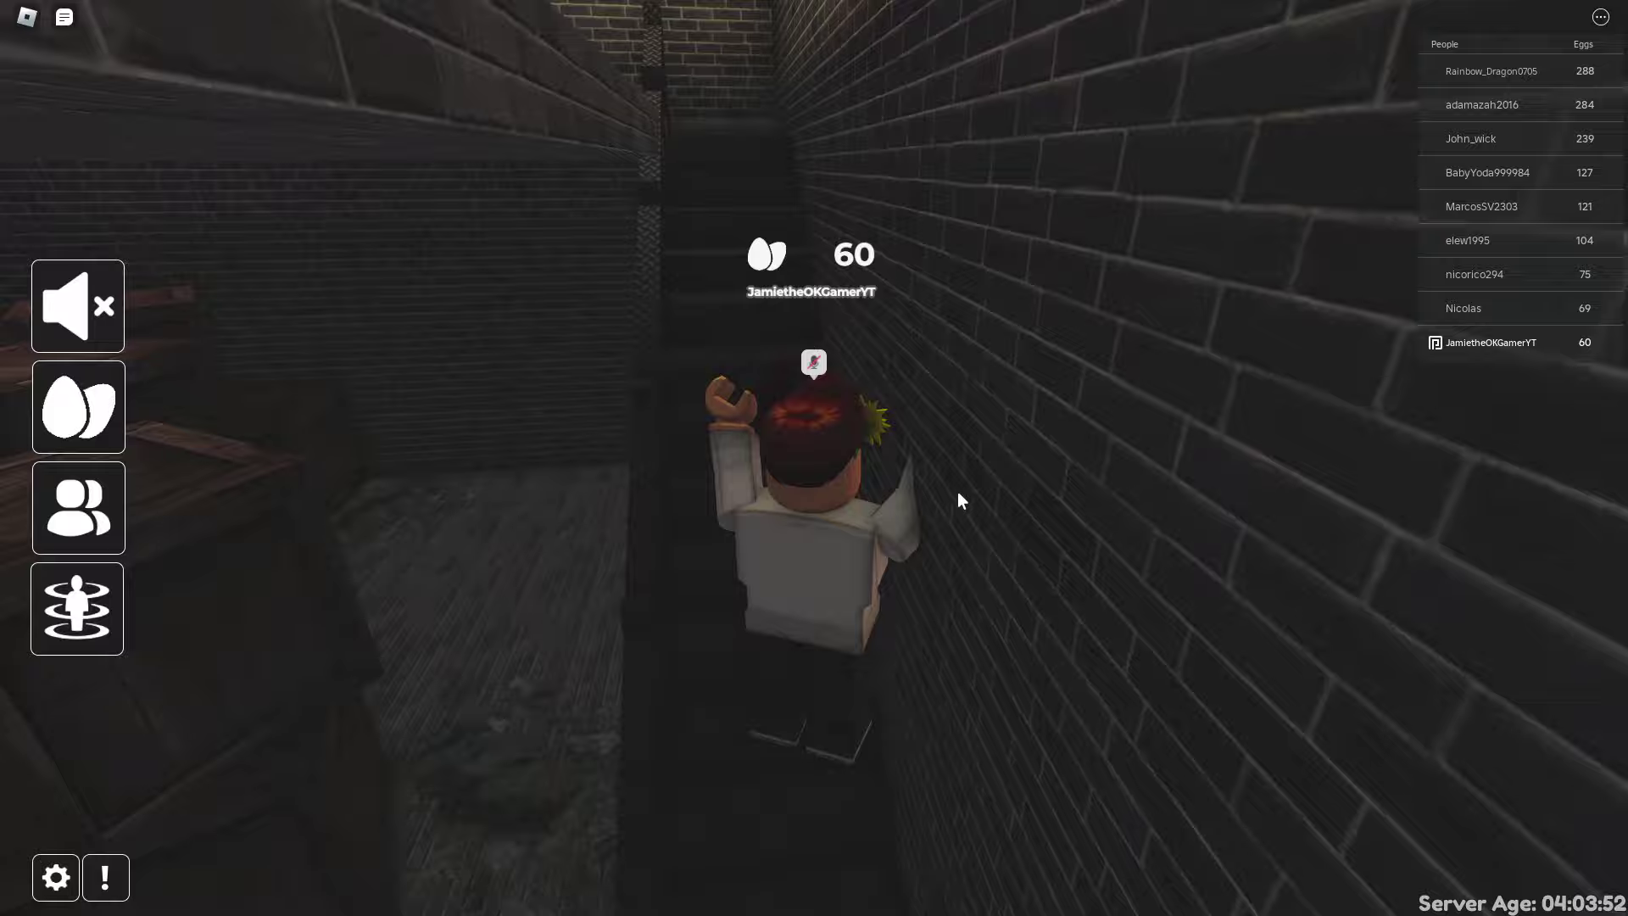
{"action": "key", "text": "w"}
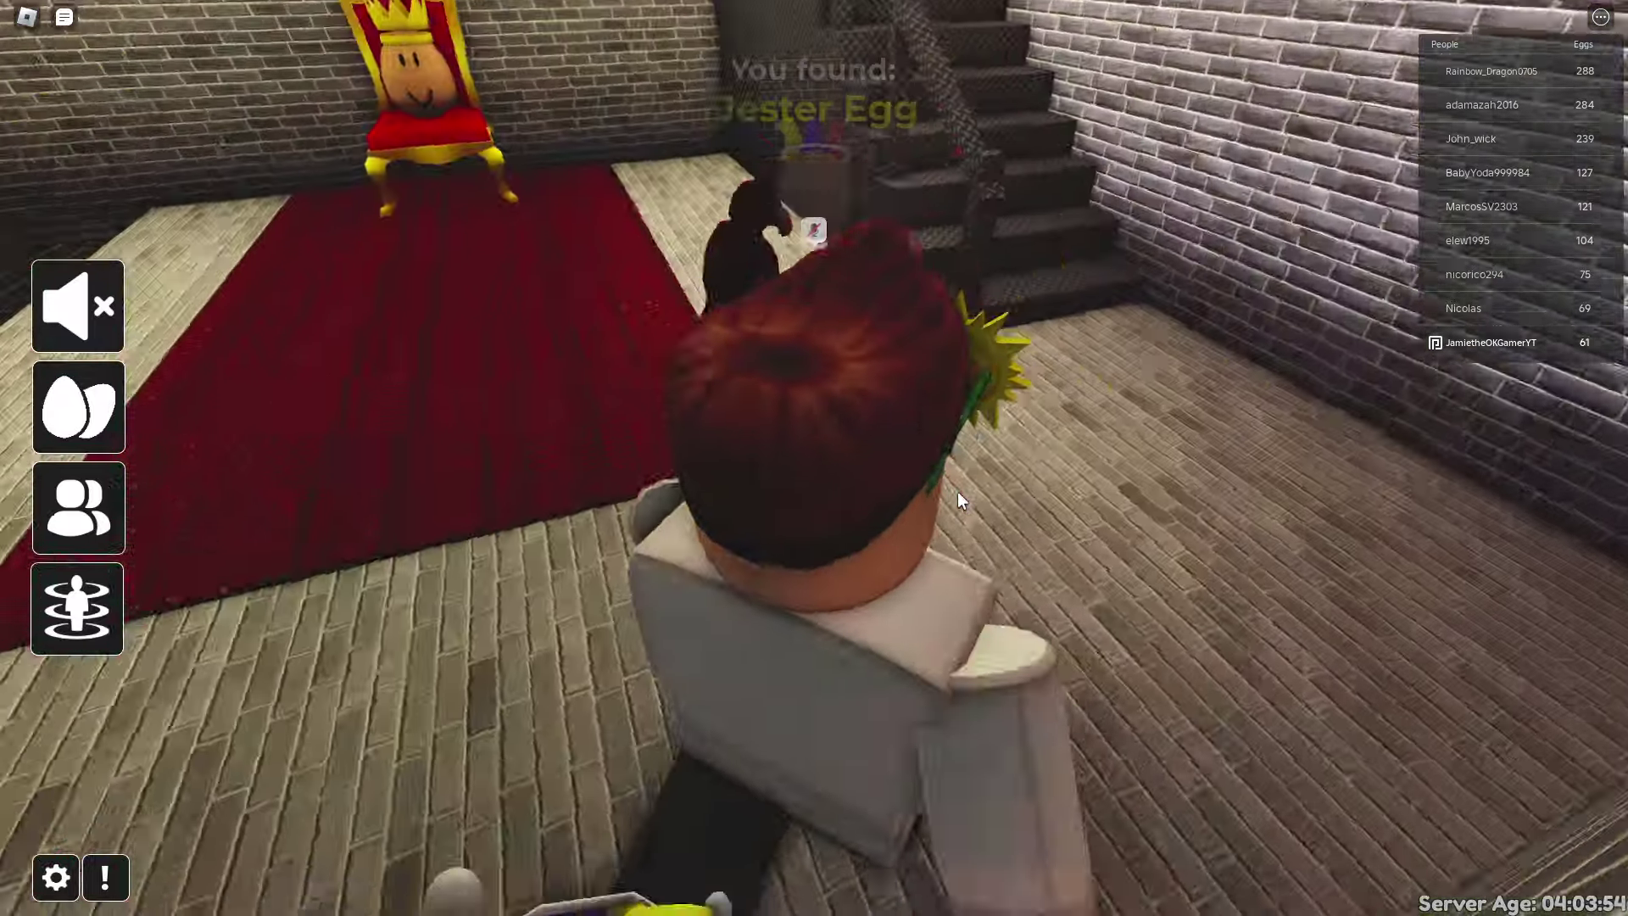
{"action": "key", "text": "w"}
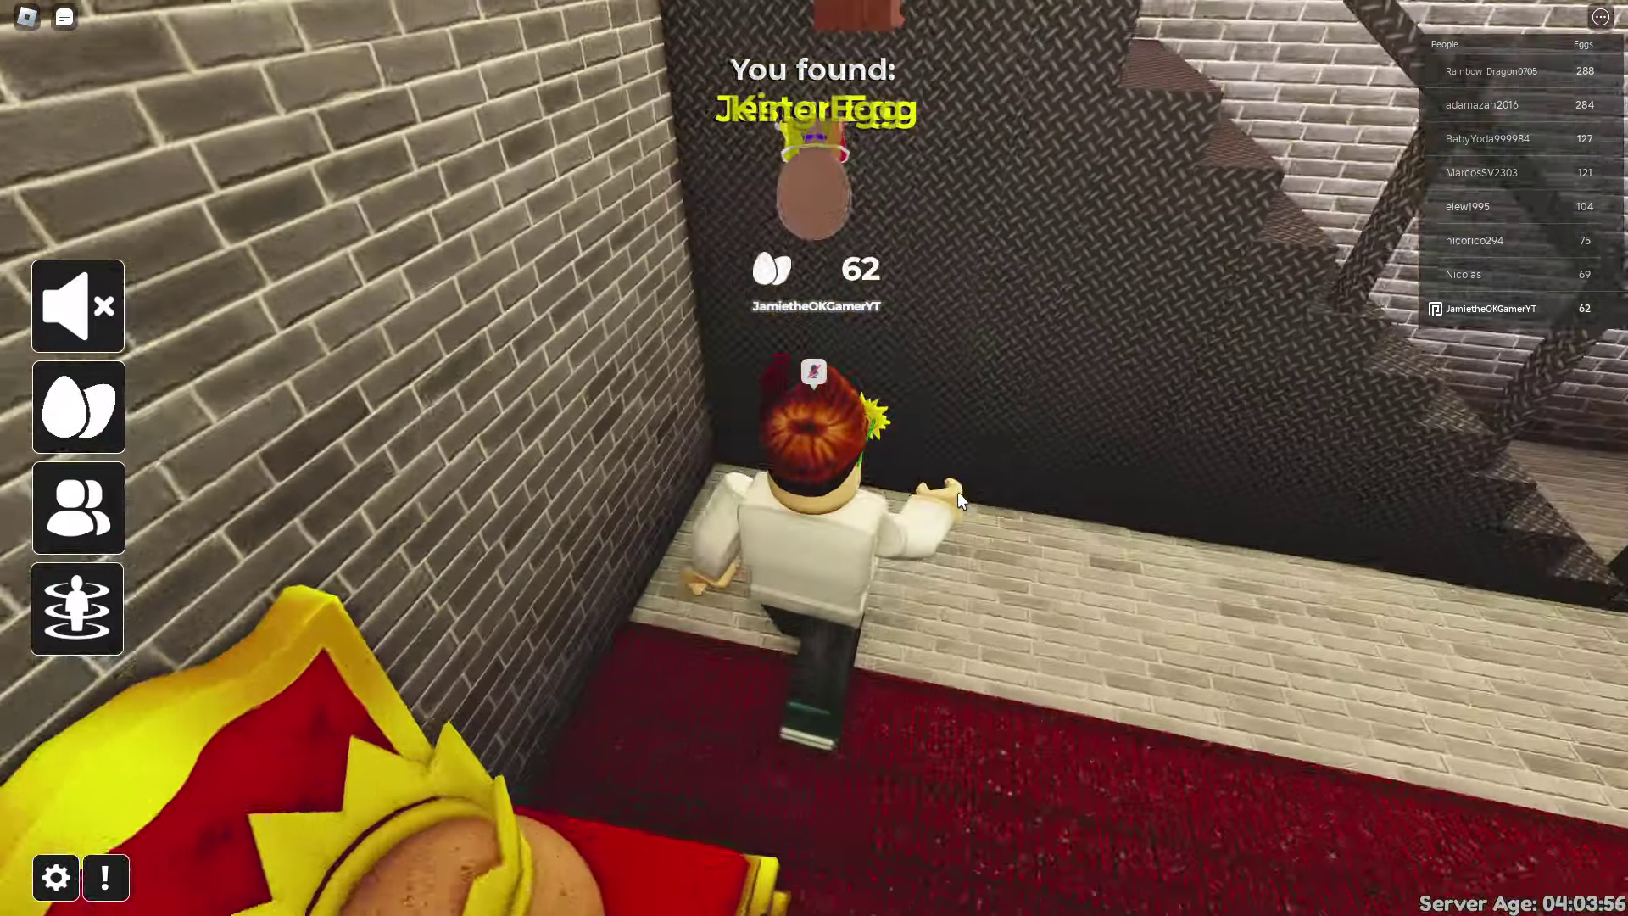
{"action": "key", "text": "w"}
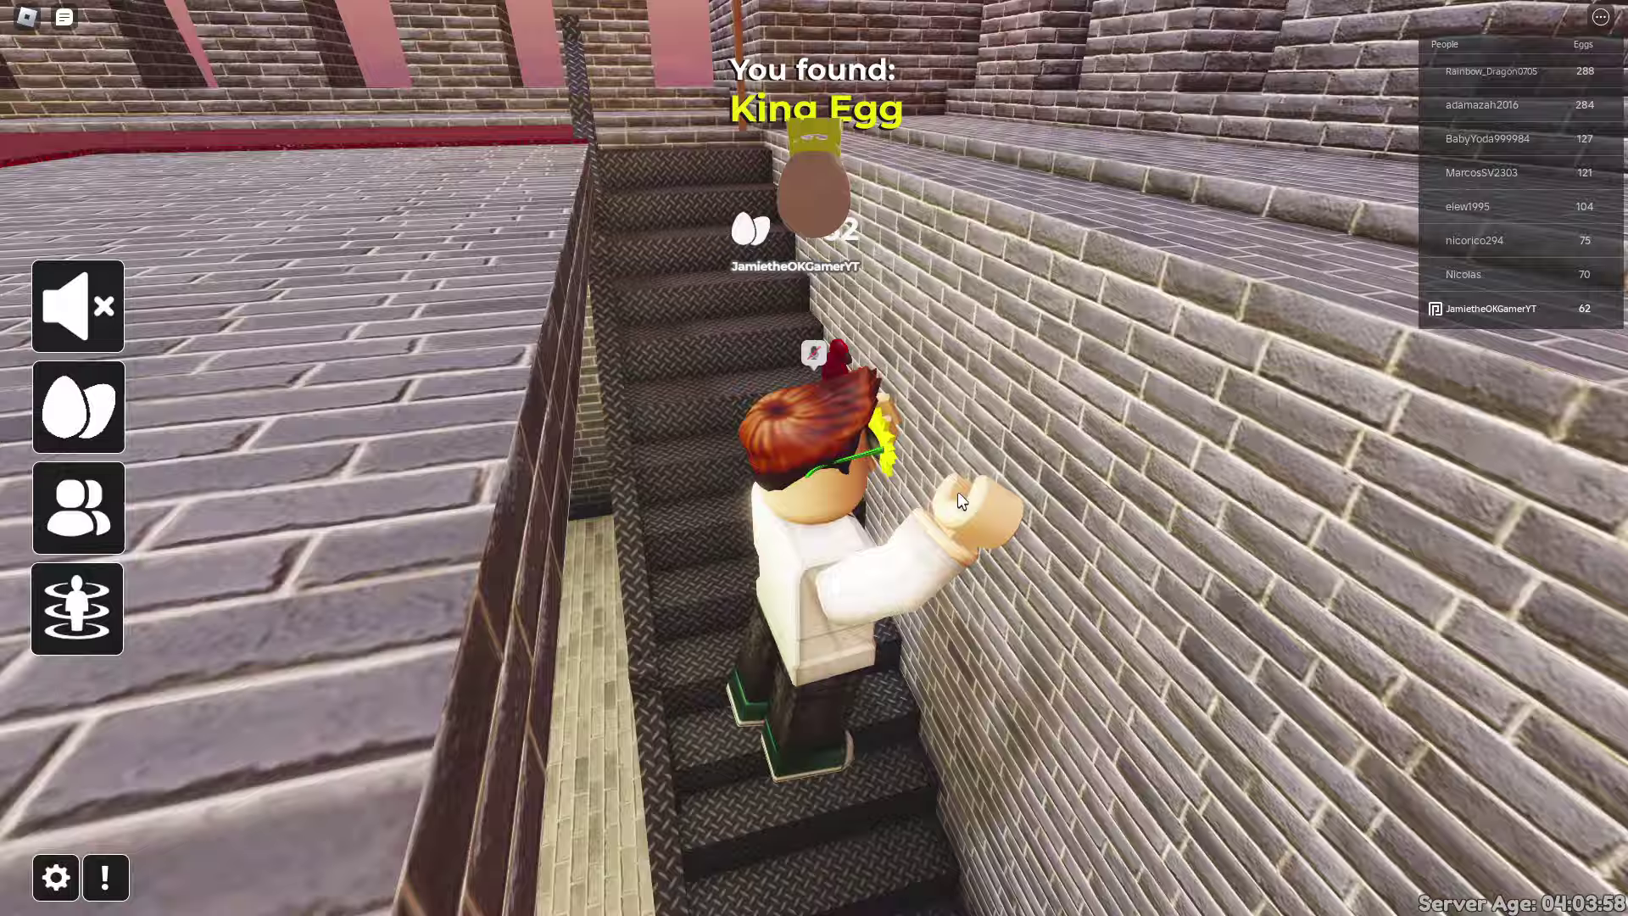
{"action": "key", "text": "w"}
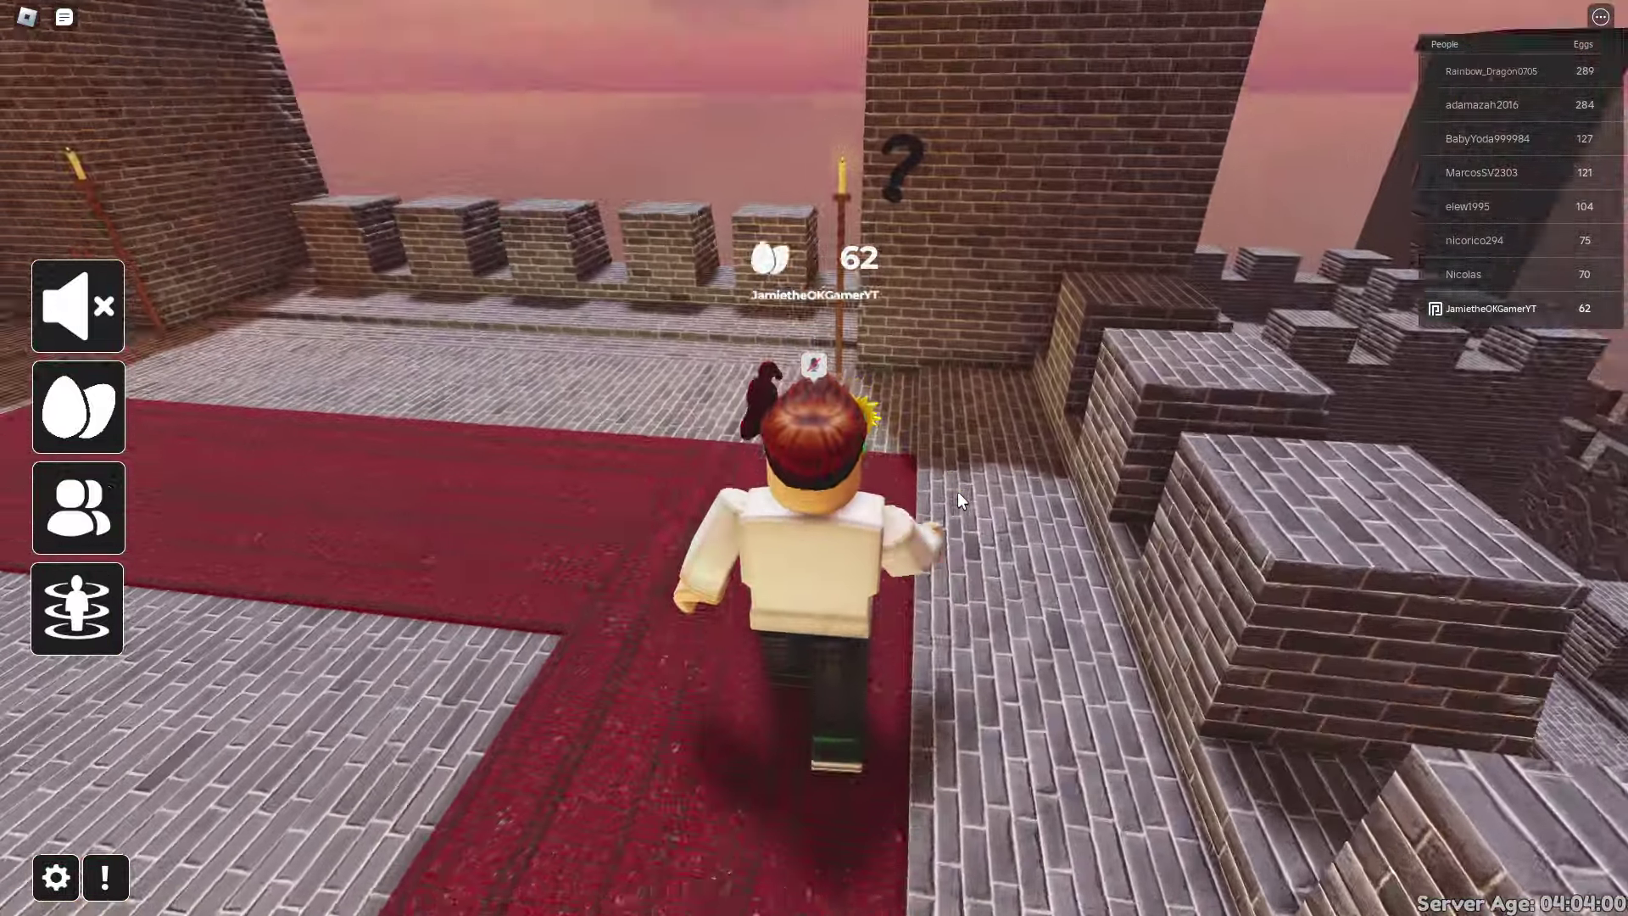
{"action": "key", "text": "w"}
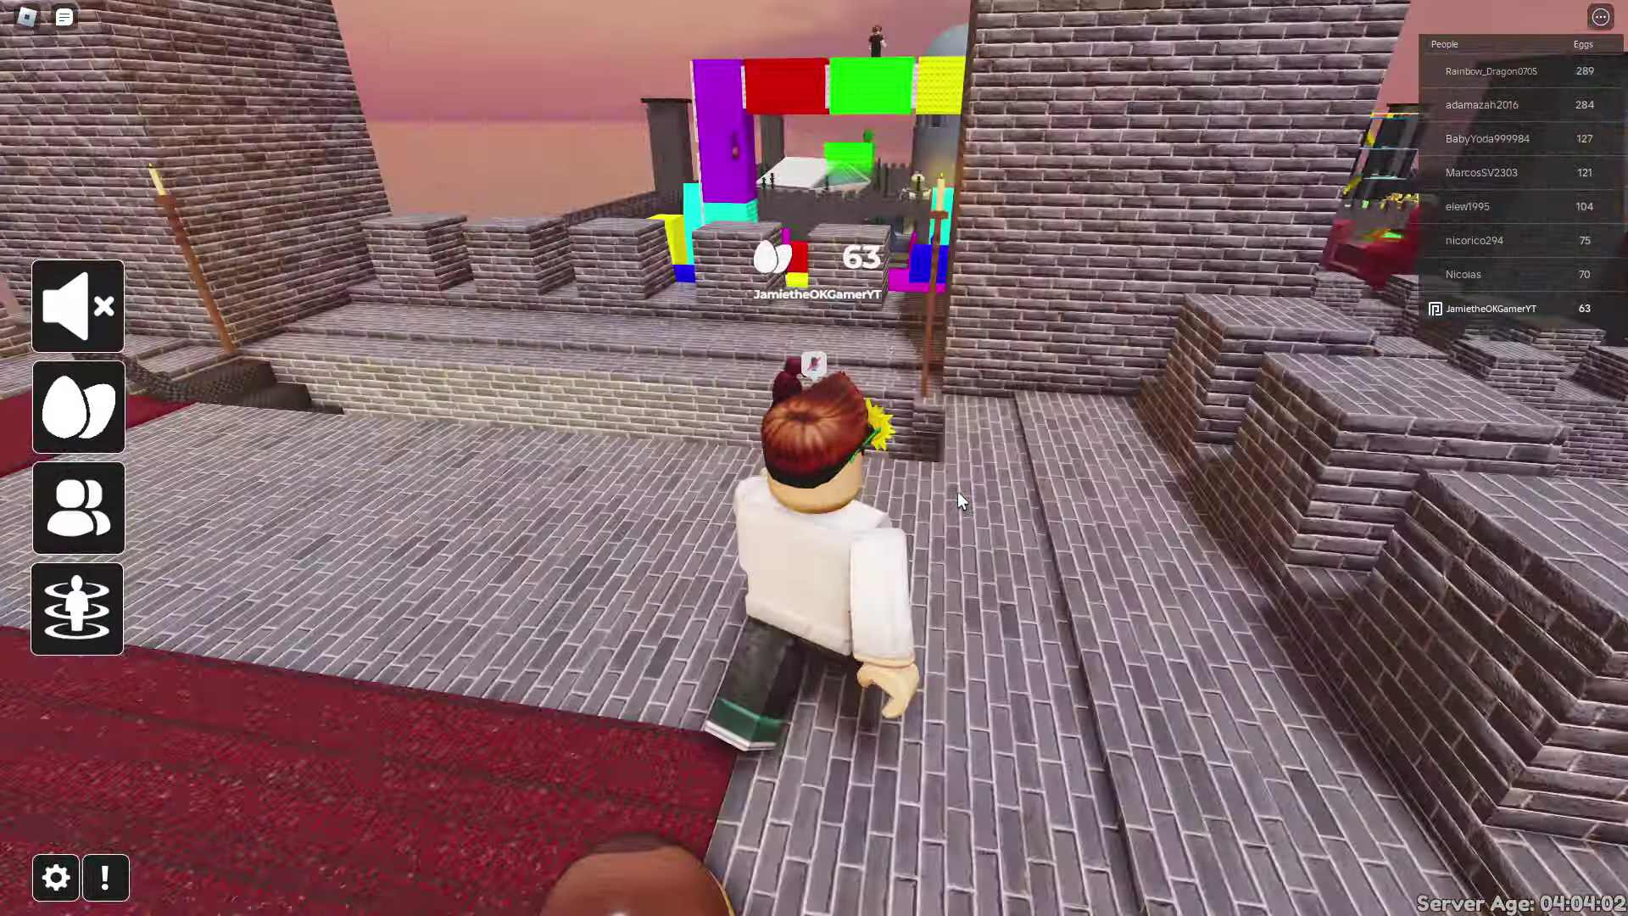
{"action": "key", "text": "w"}
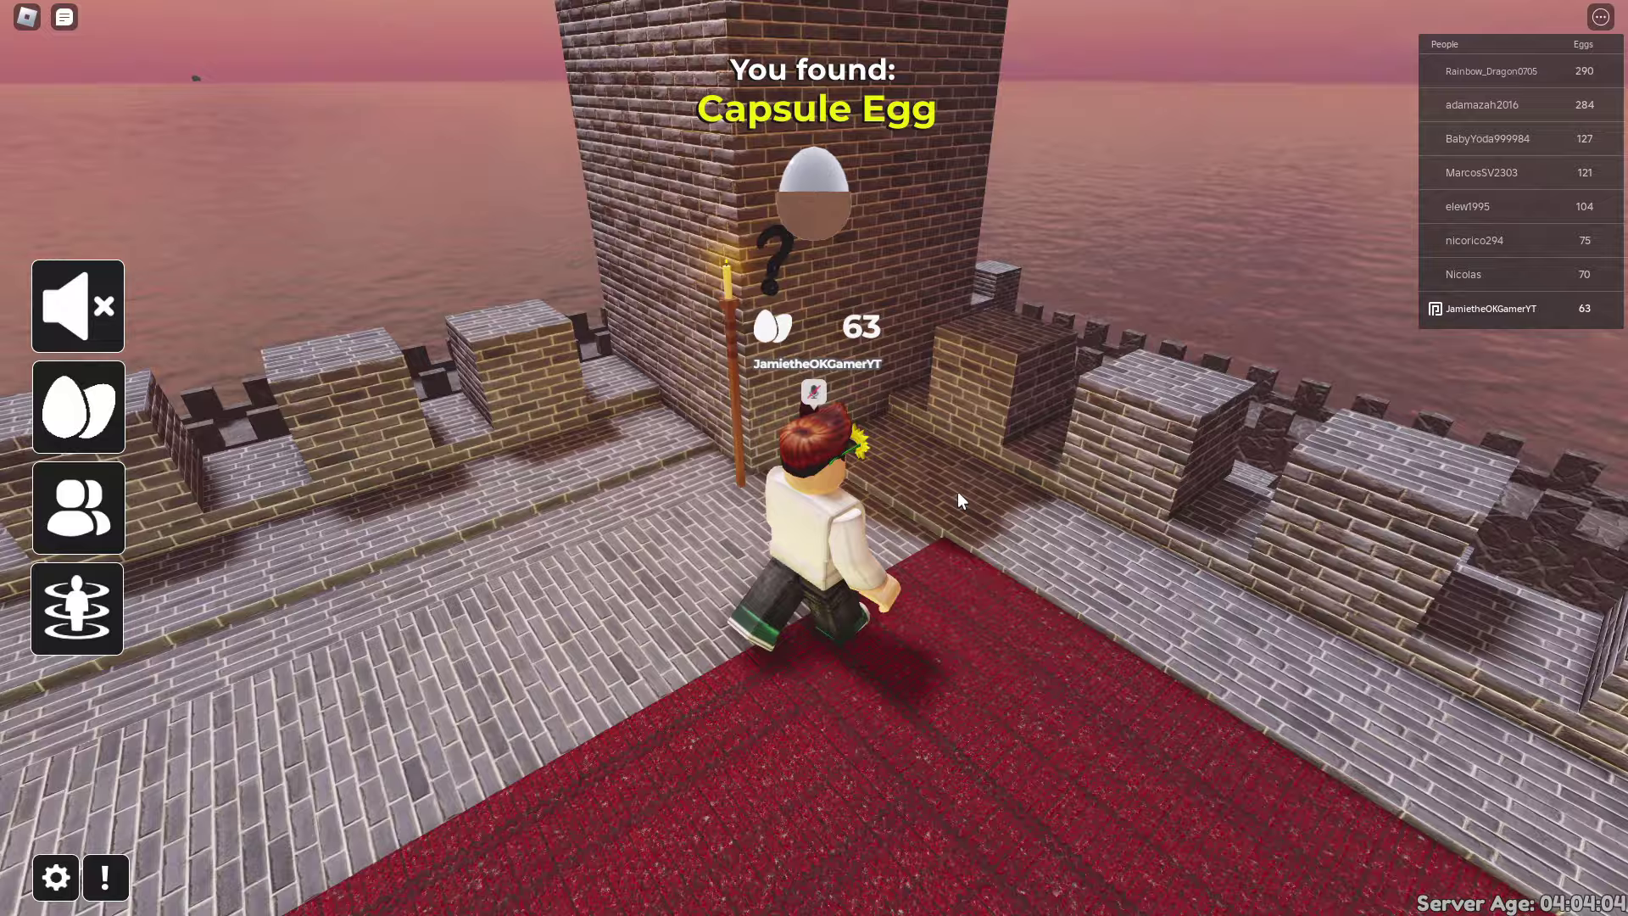
{"action": "key", "text": "a"}
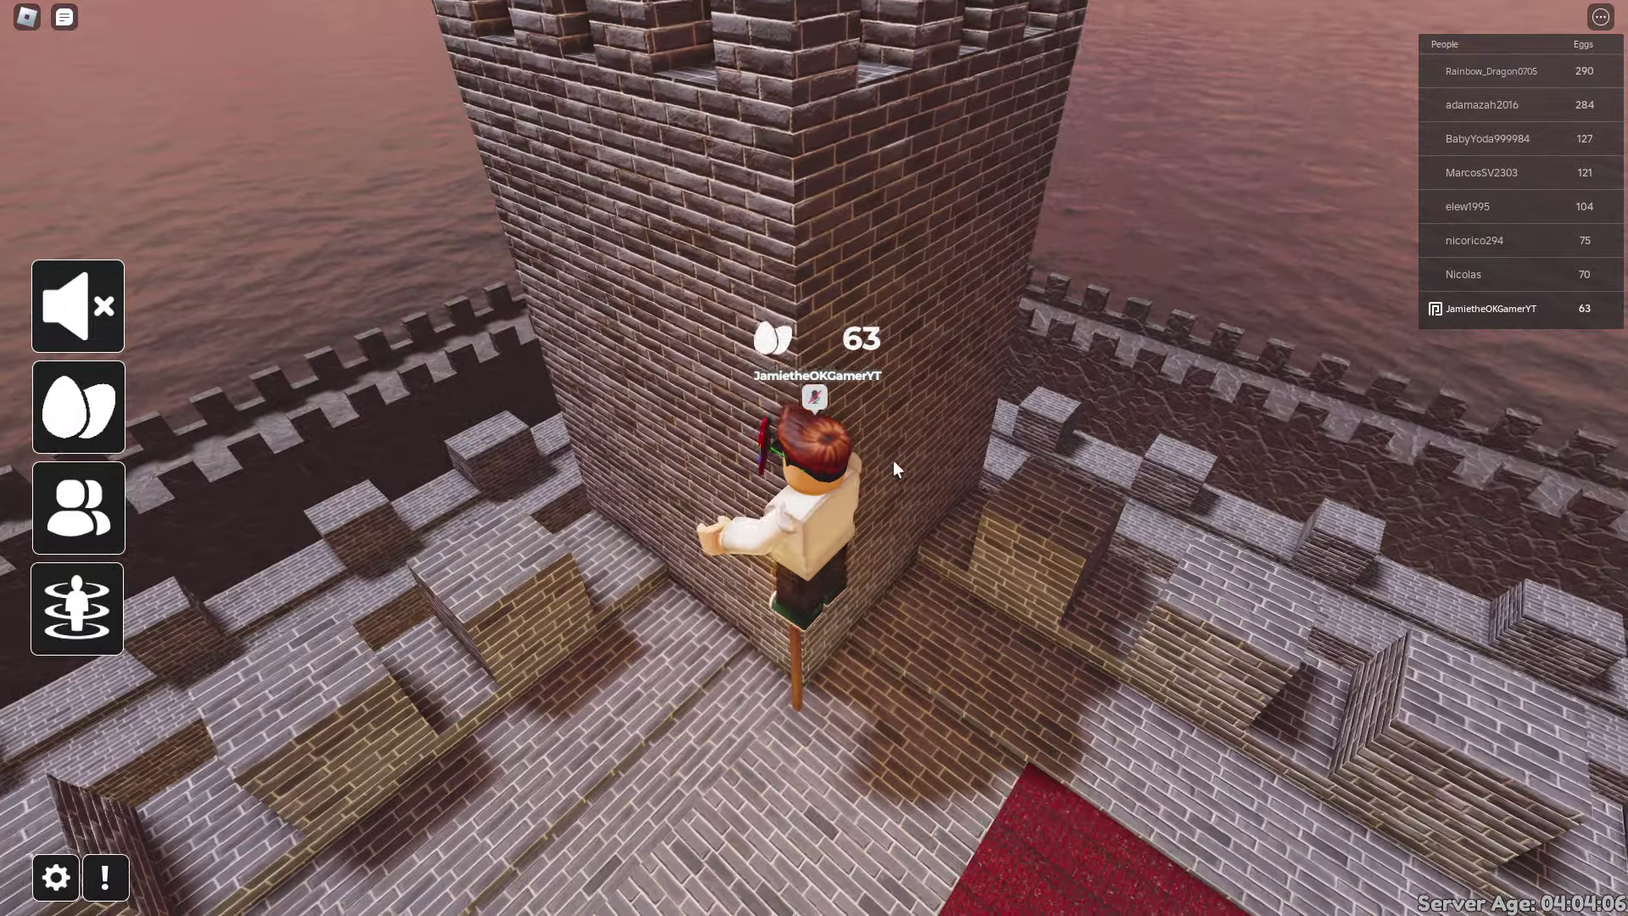
{"action": "key", "text": "w"}
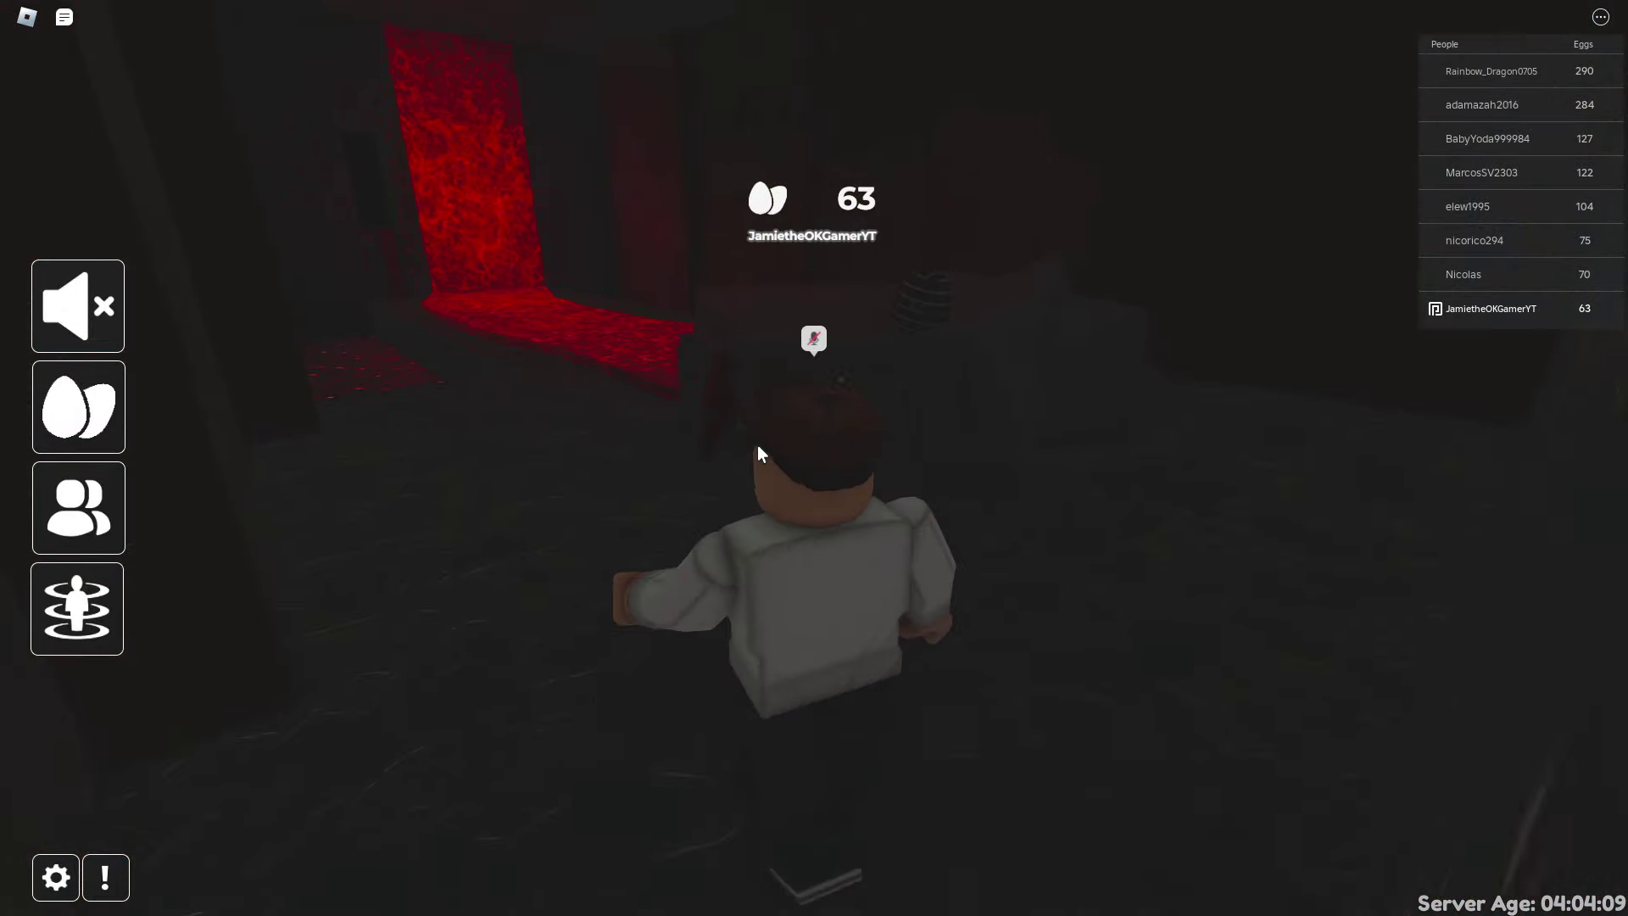
Collect the Black Brick Egg and follow the lava path onward.
{"action": "key", "text": "w"}
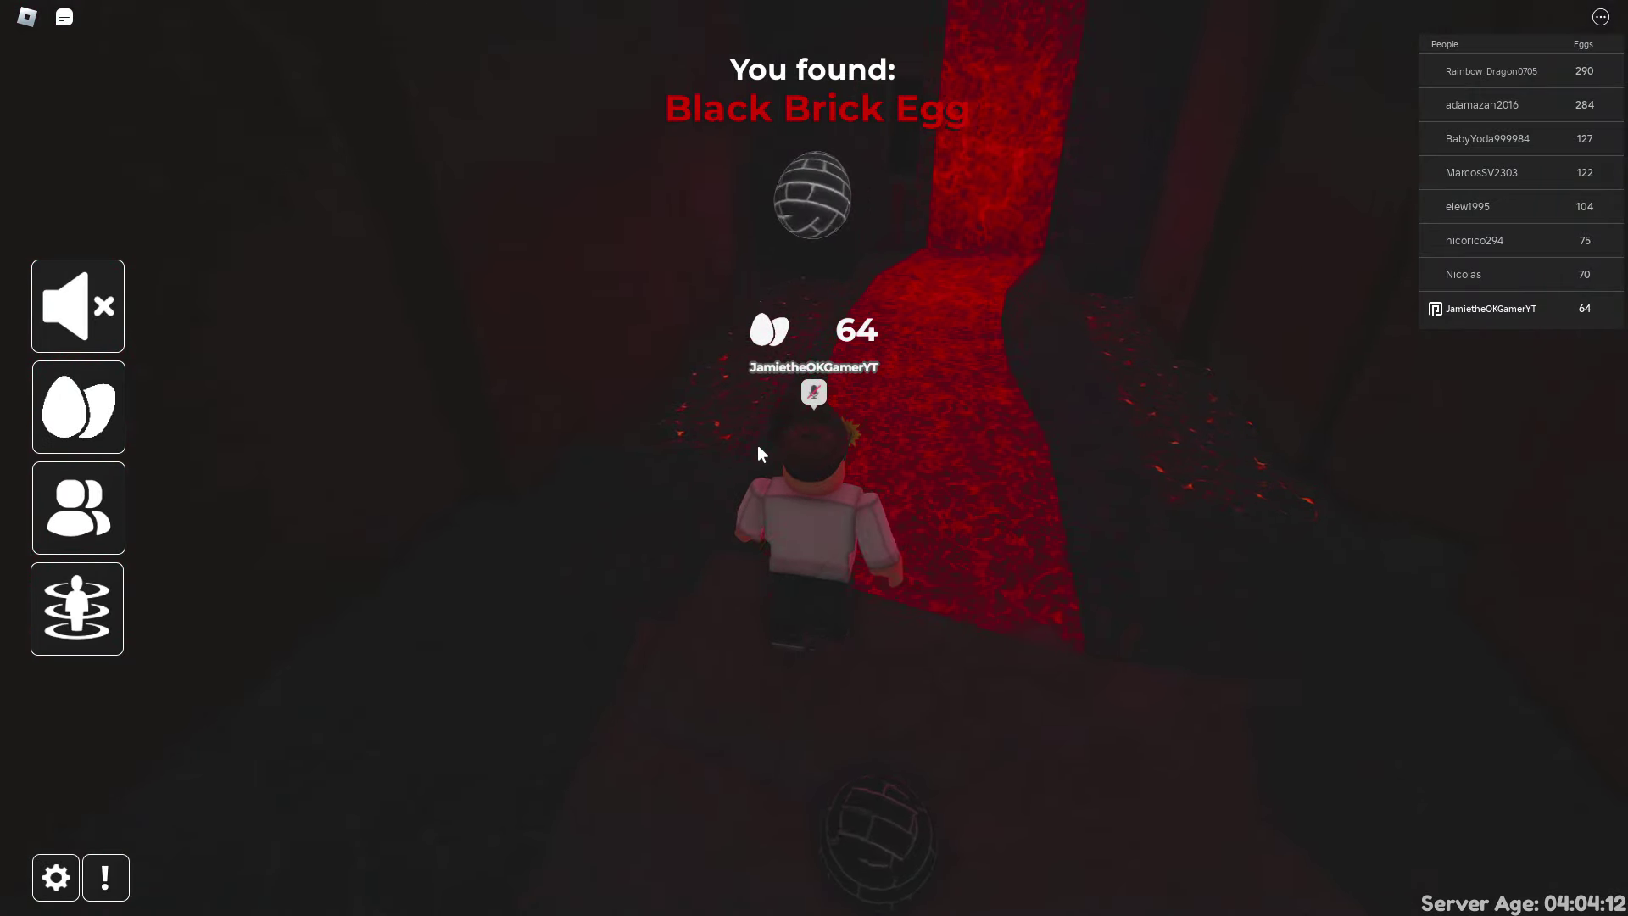
{"action": "key", "text": "w"}
{"action": "key", "text": "w"}
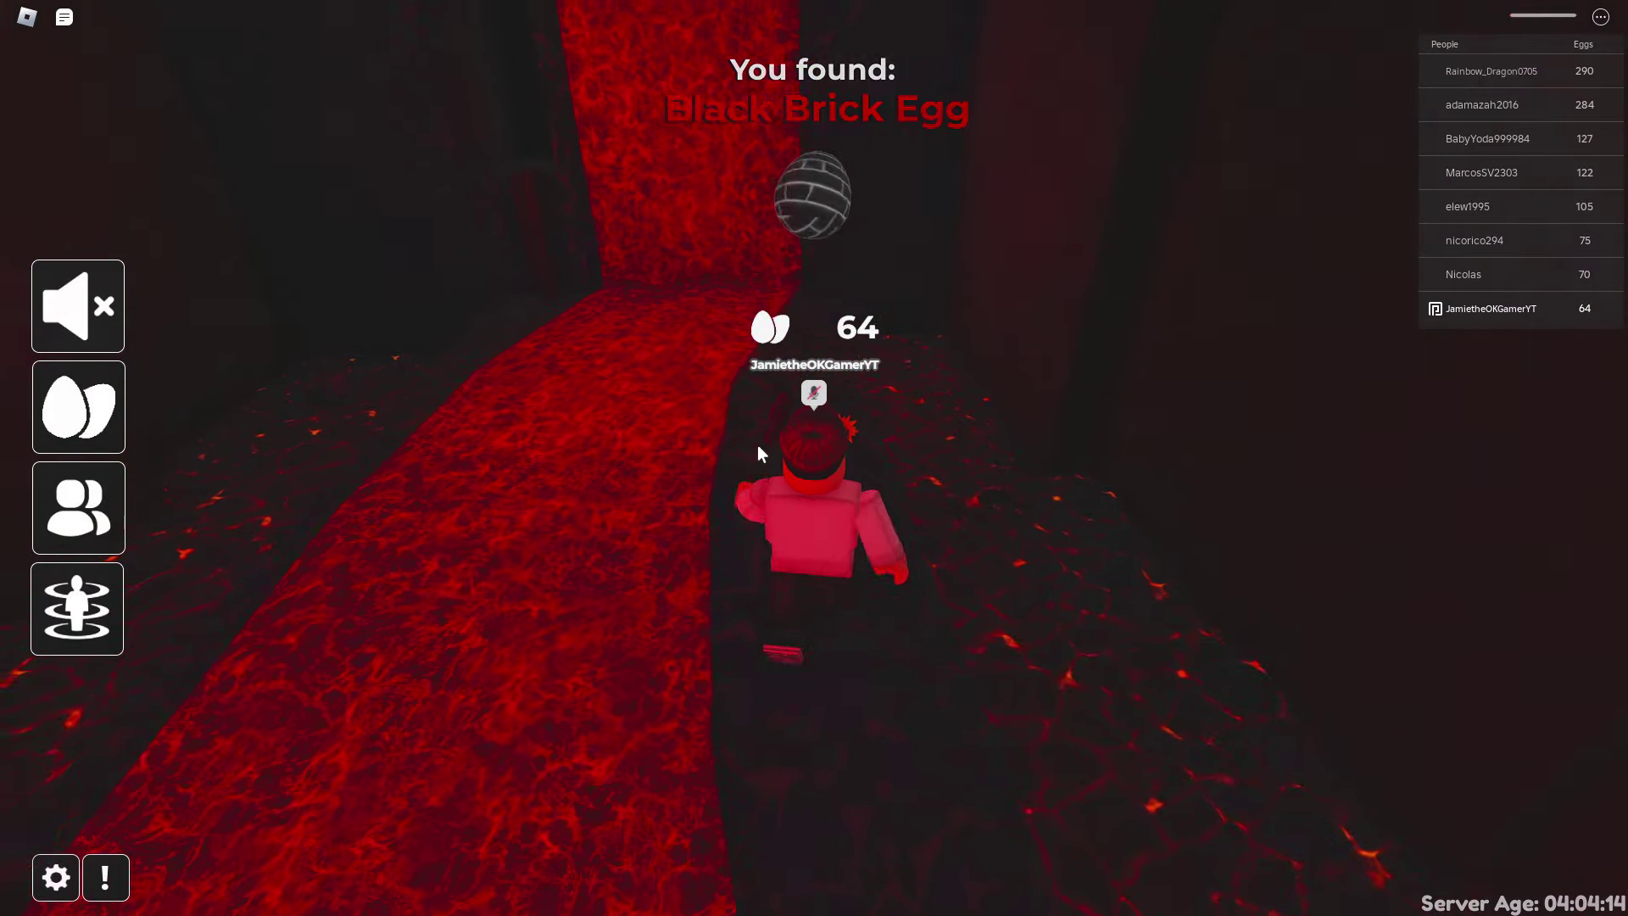
{"action": "key", "text": "s"}
{"action": "key", "text": "w"}
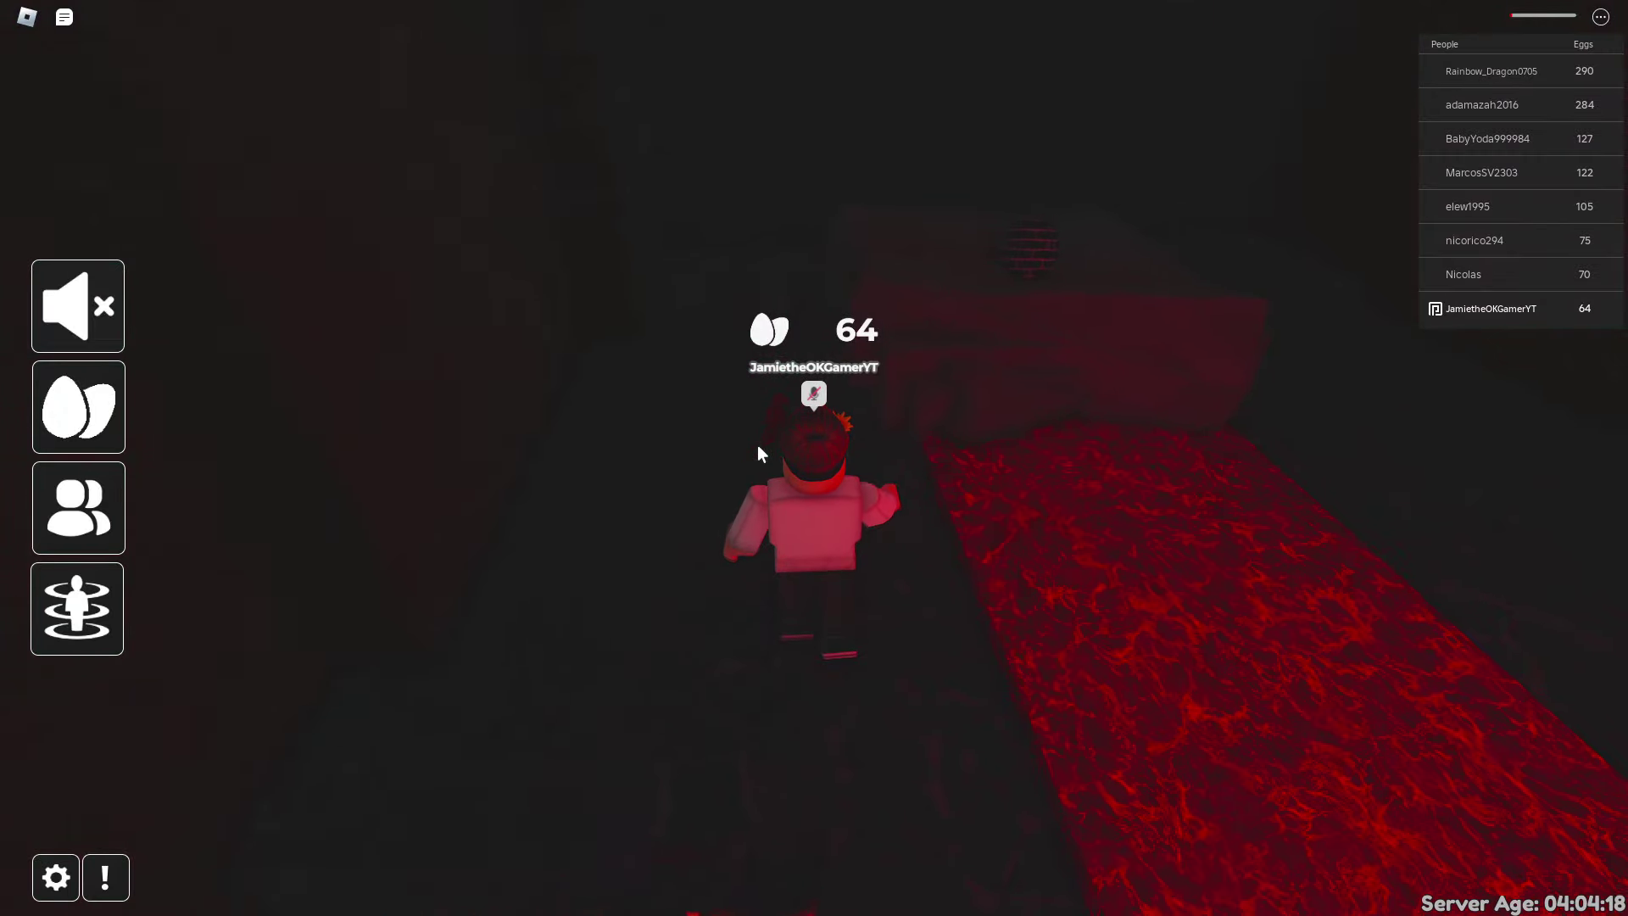
{"action": "key", "text": "a"}
{"action": "key", "text": "w"}
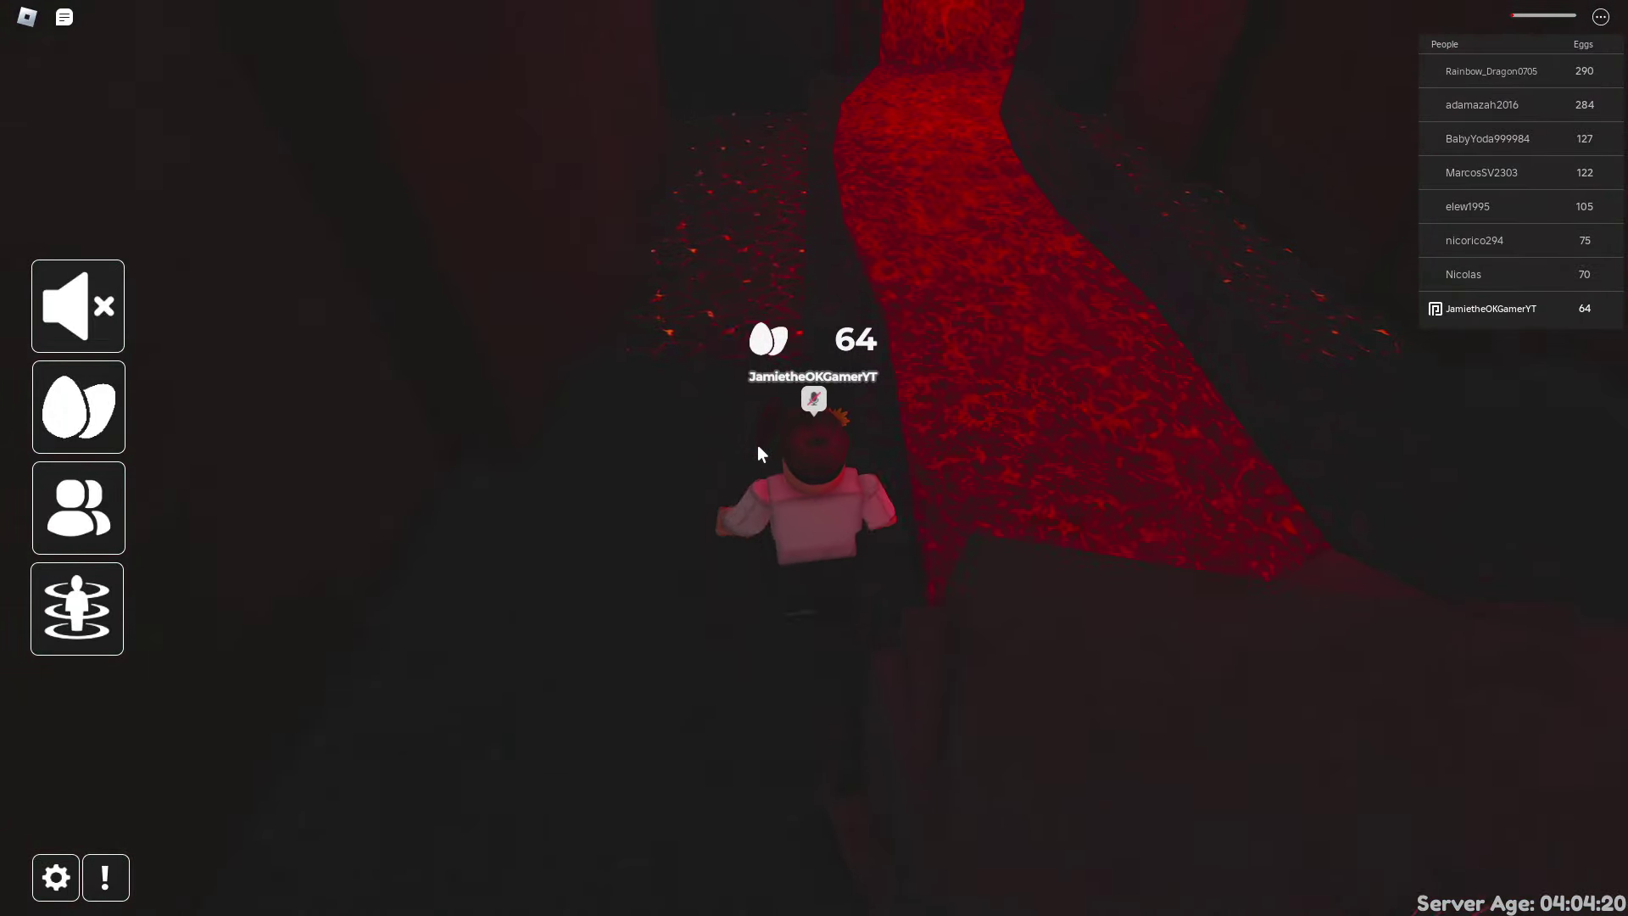
{"action": "key", "text": "w"}
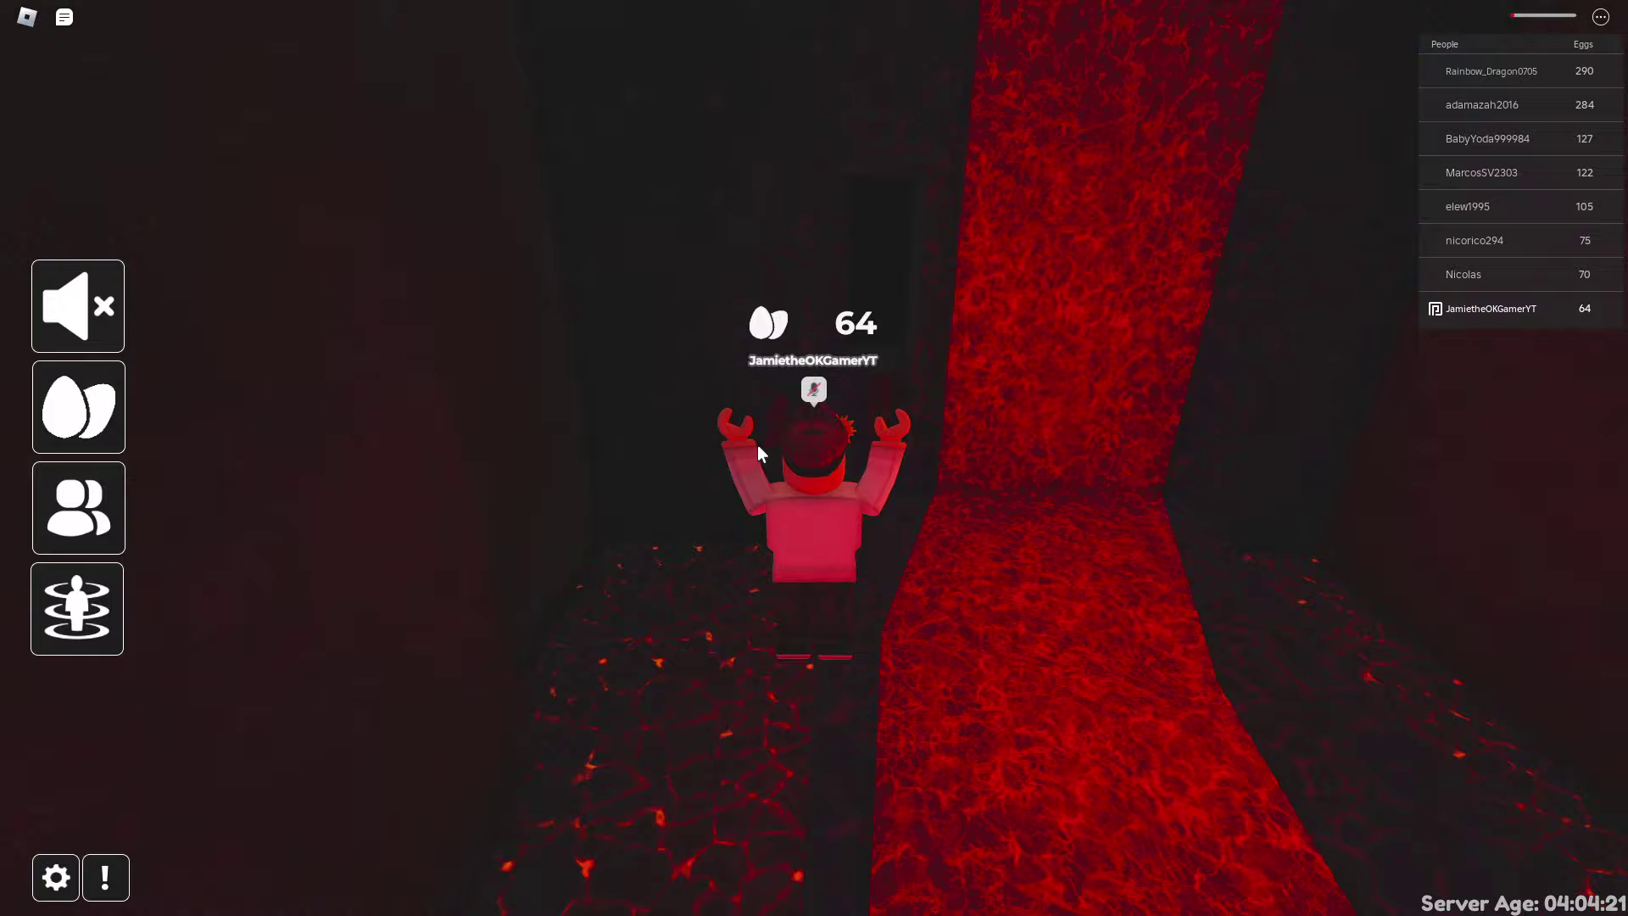
Cross the lava floor into the dark area to grab the Demon Egg, reaching 65.
{"action": "key", "text": "w"}
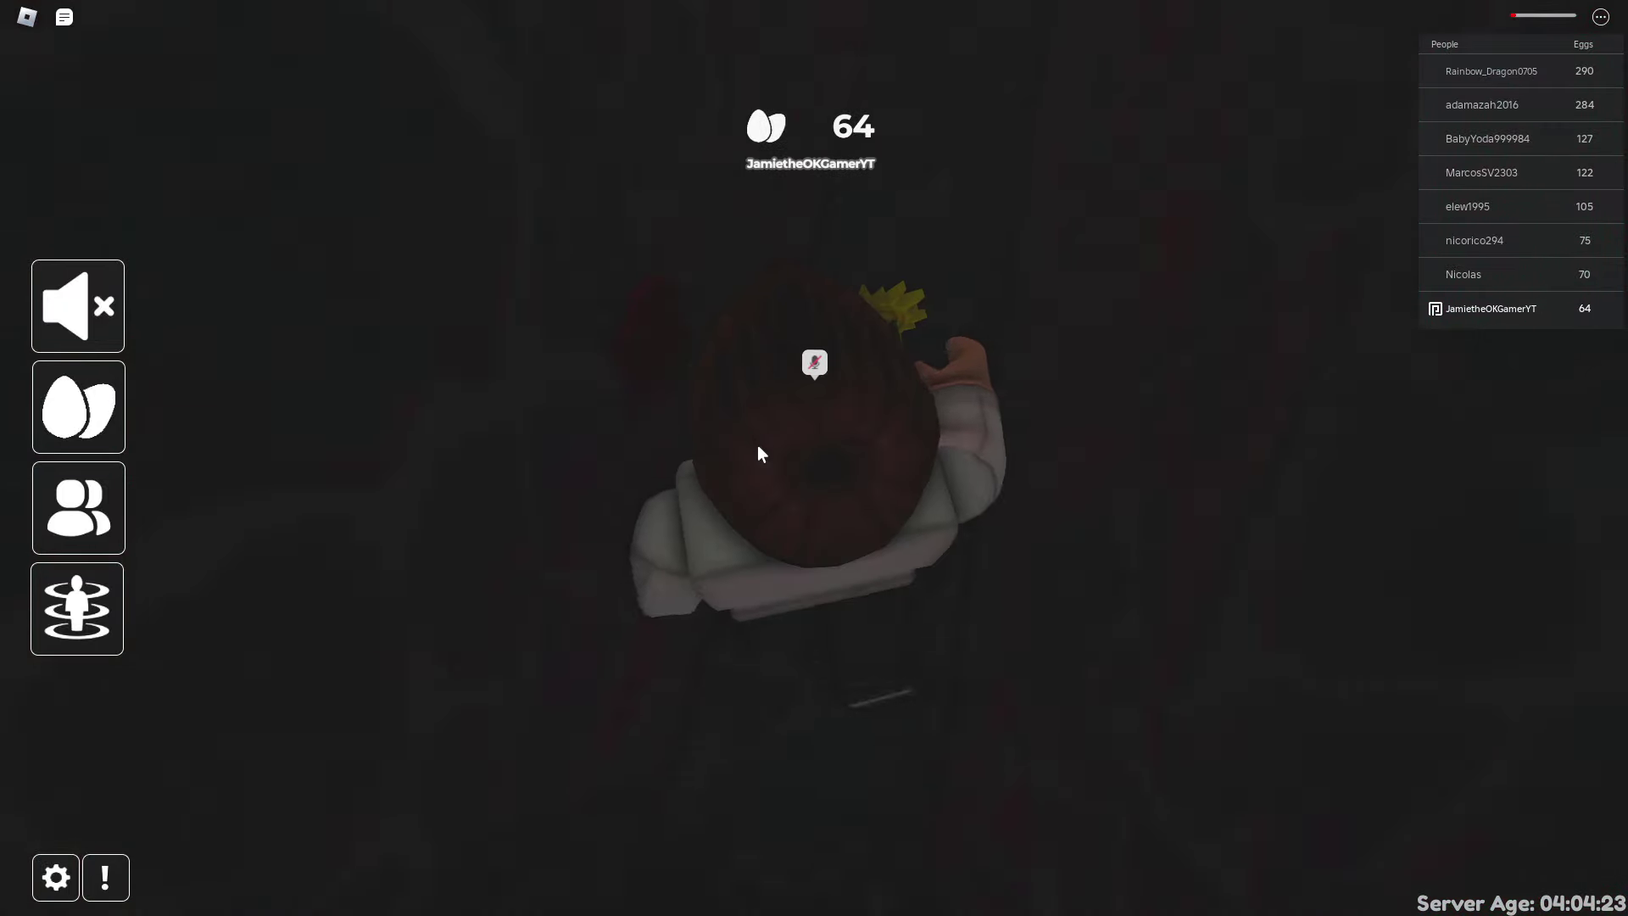
{"action": "key", "text": "w"}
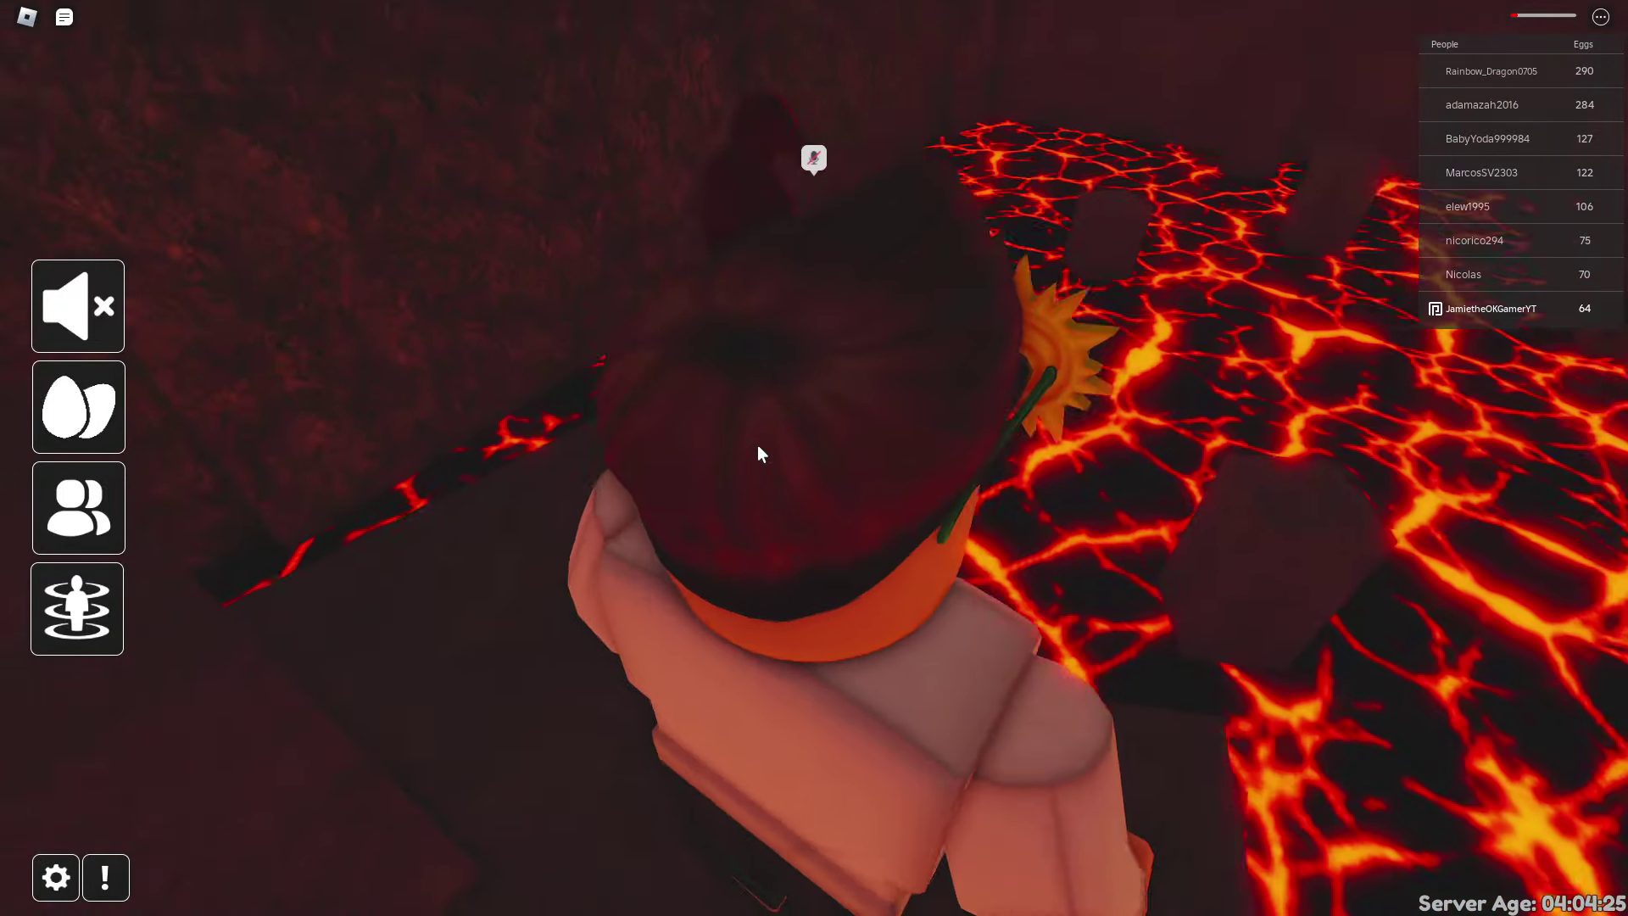
{"action": "key", "text": "w"}
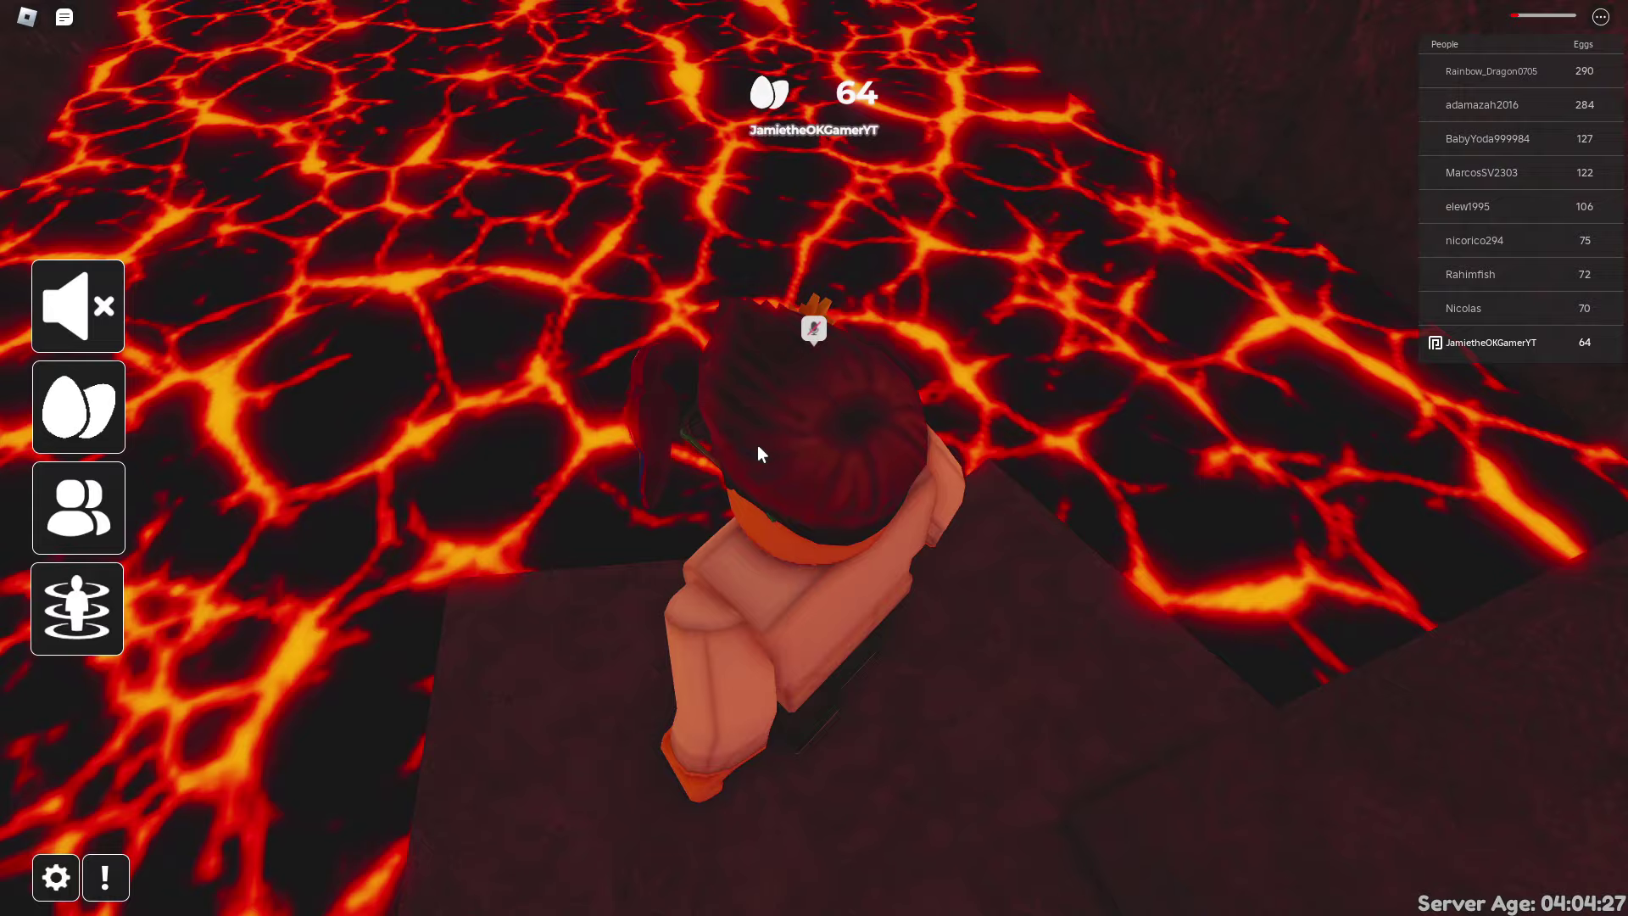
{"action": "key", "text": "w"}
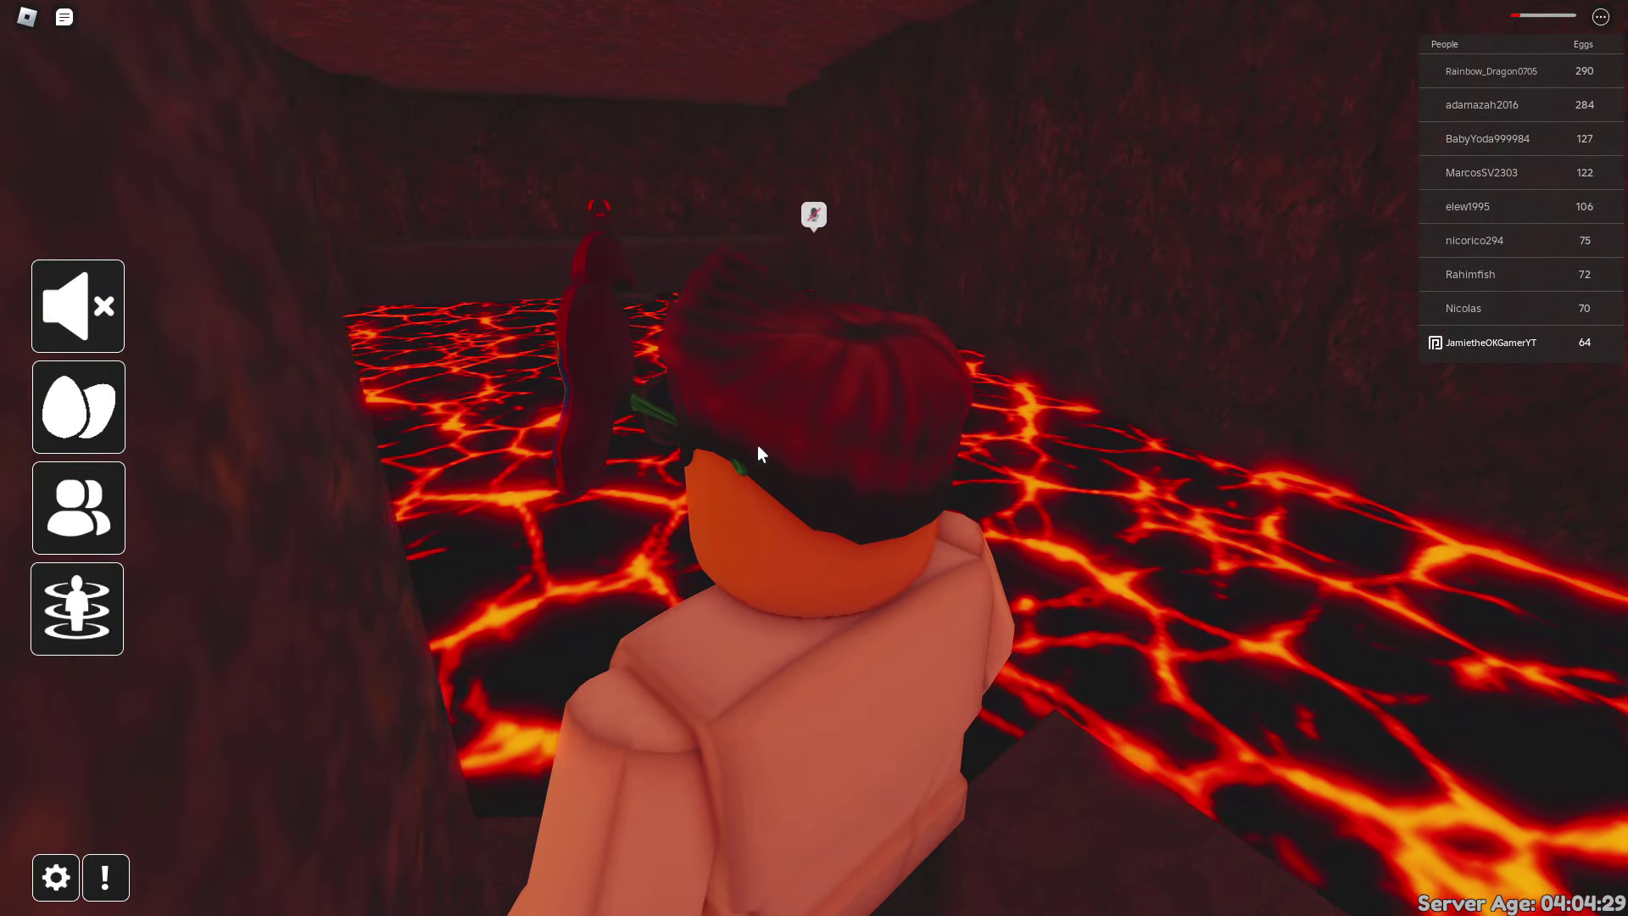
{"action": "key", "text": "w"}
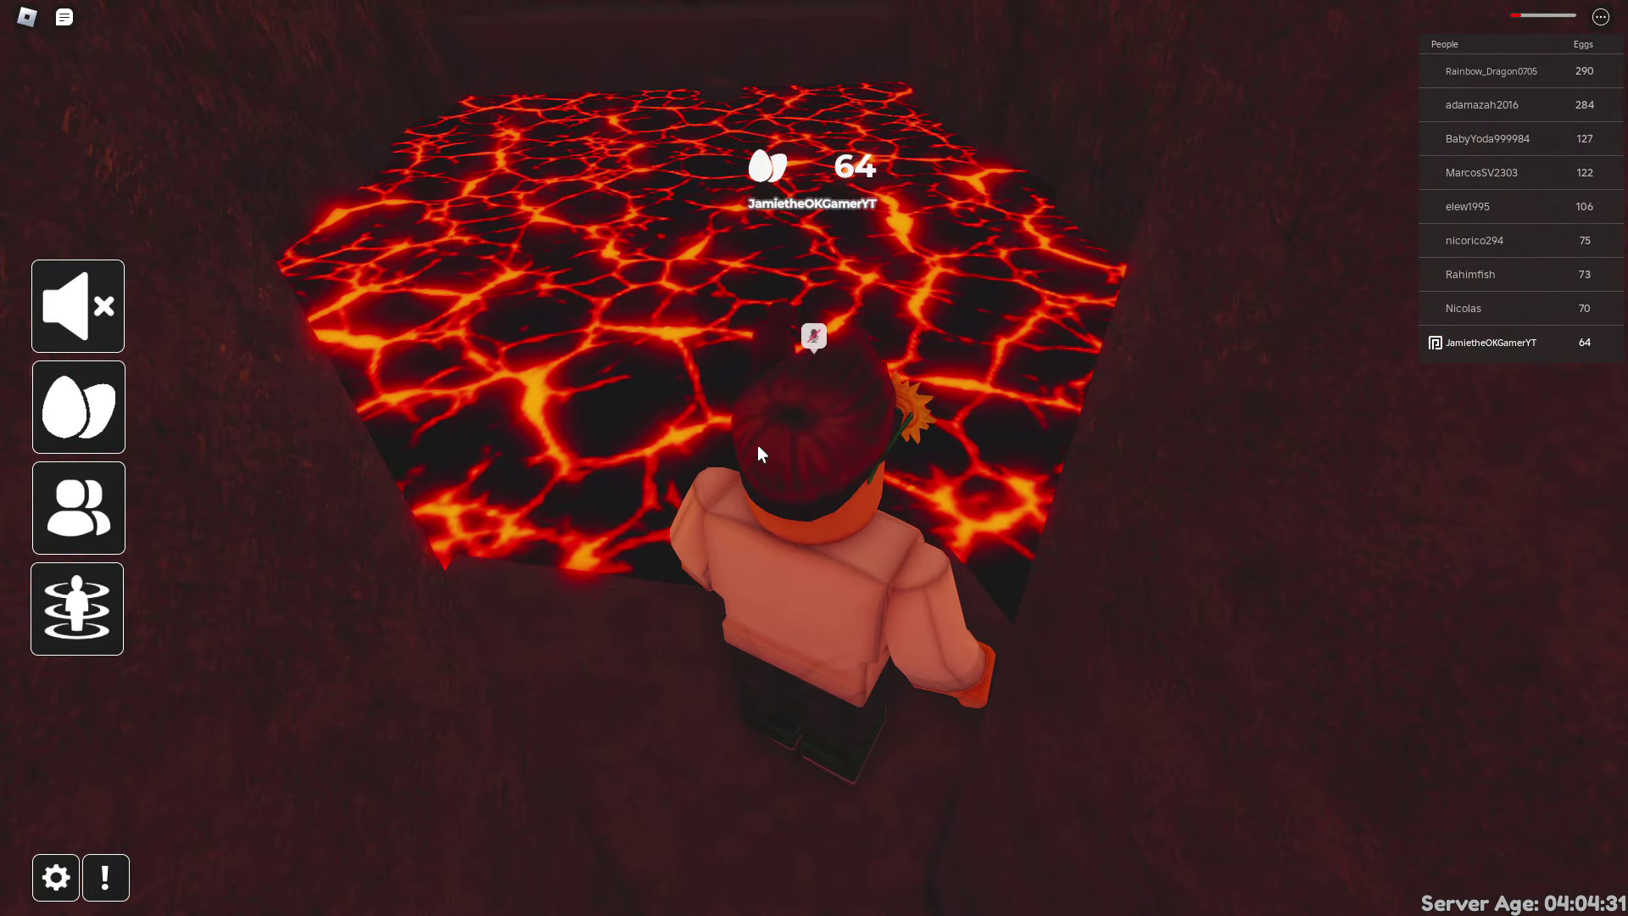
{"action": "key", "text": "w"}
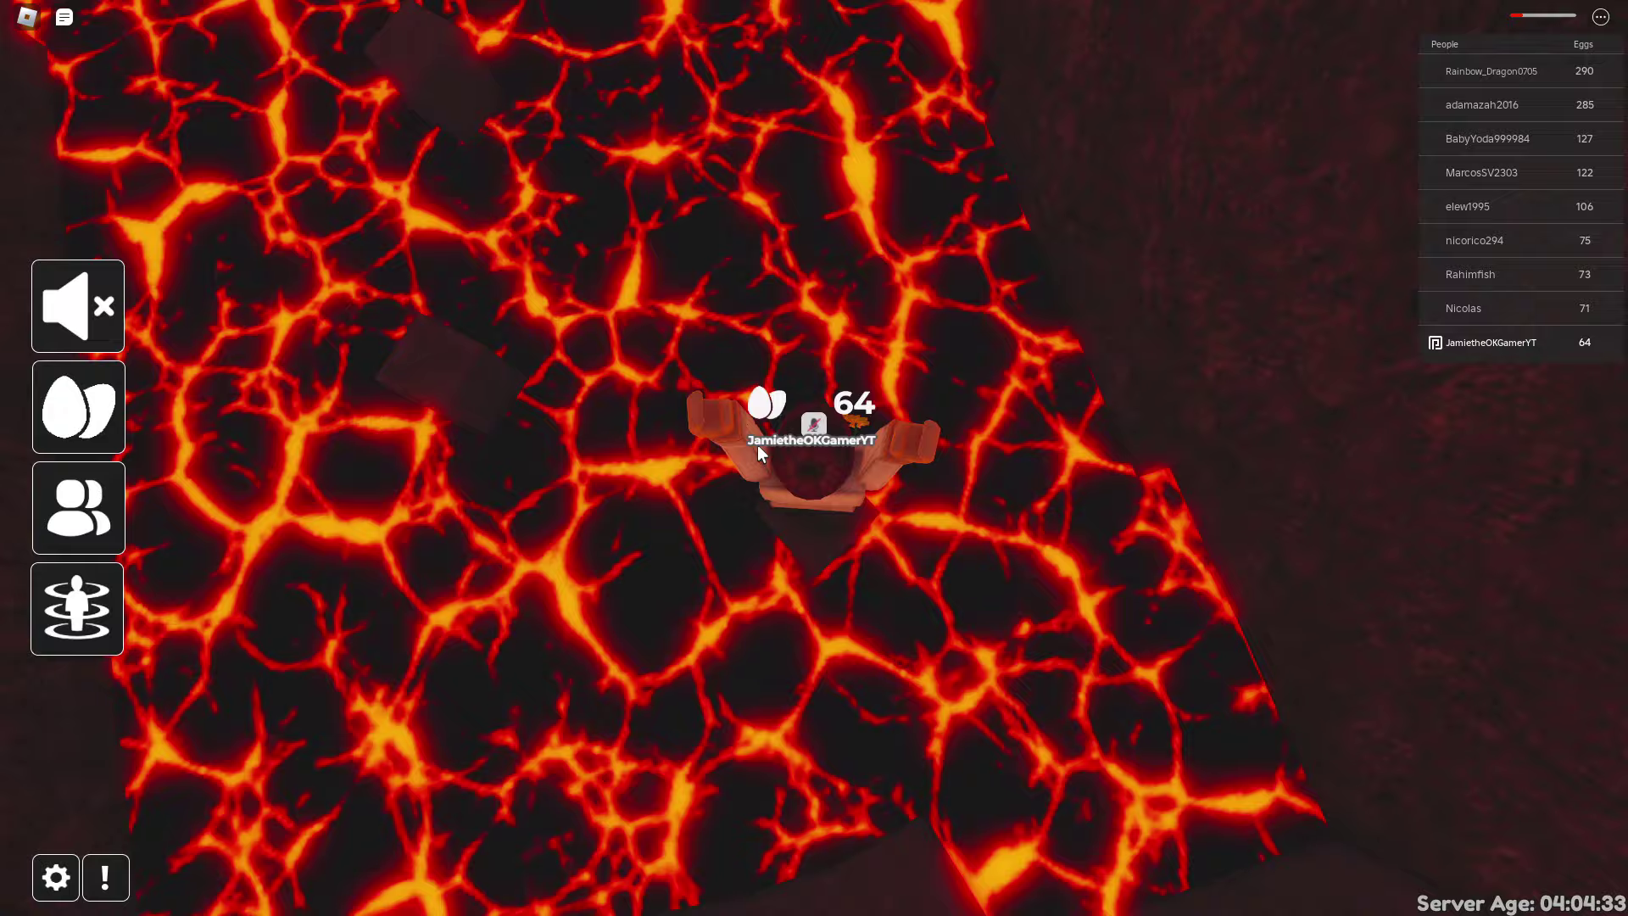
{"action": "key", "text": "w"}
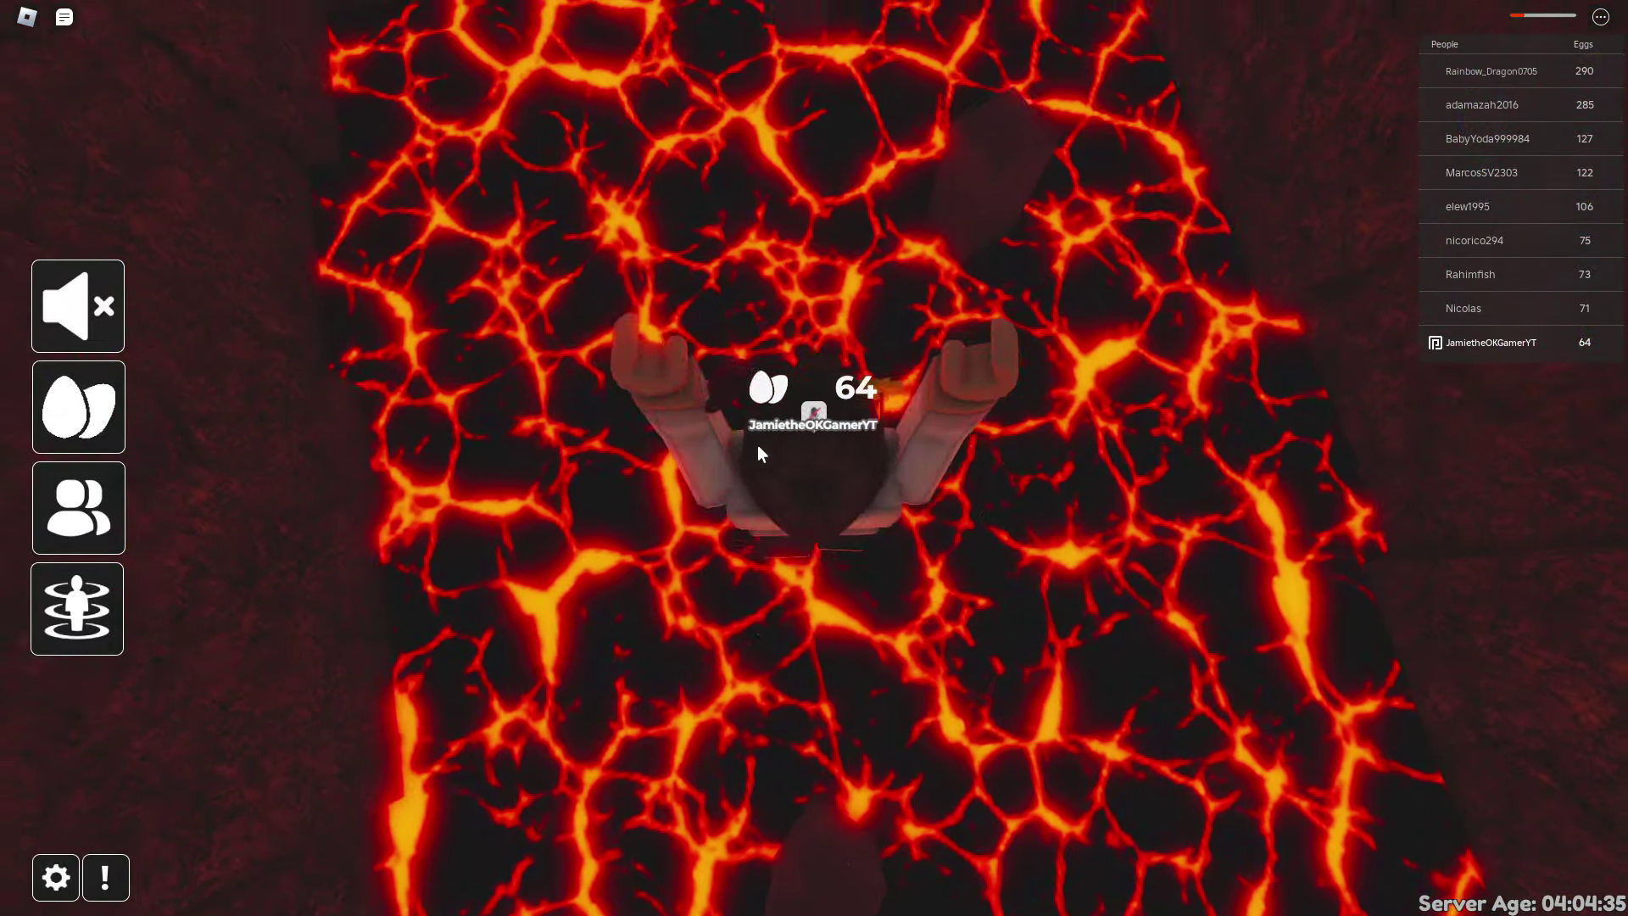
{"action": "key", "text": "w"}
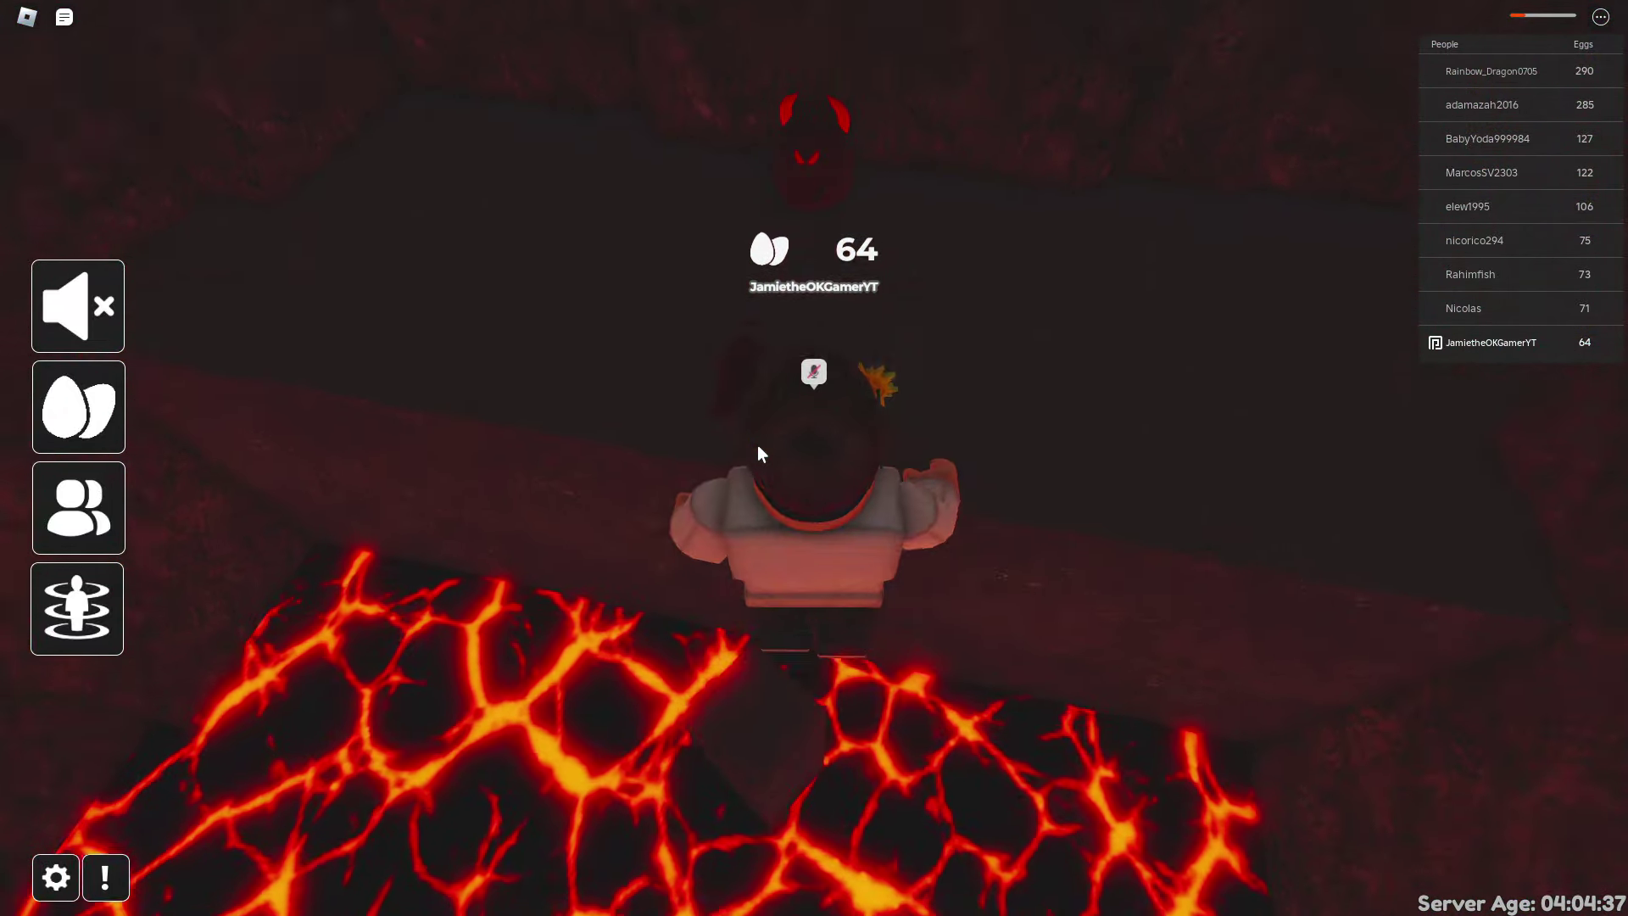
{"action": "key", "text": "w"}
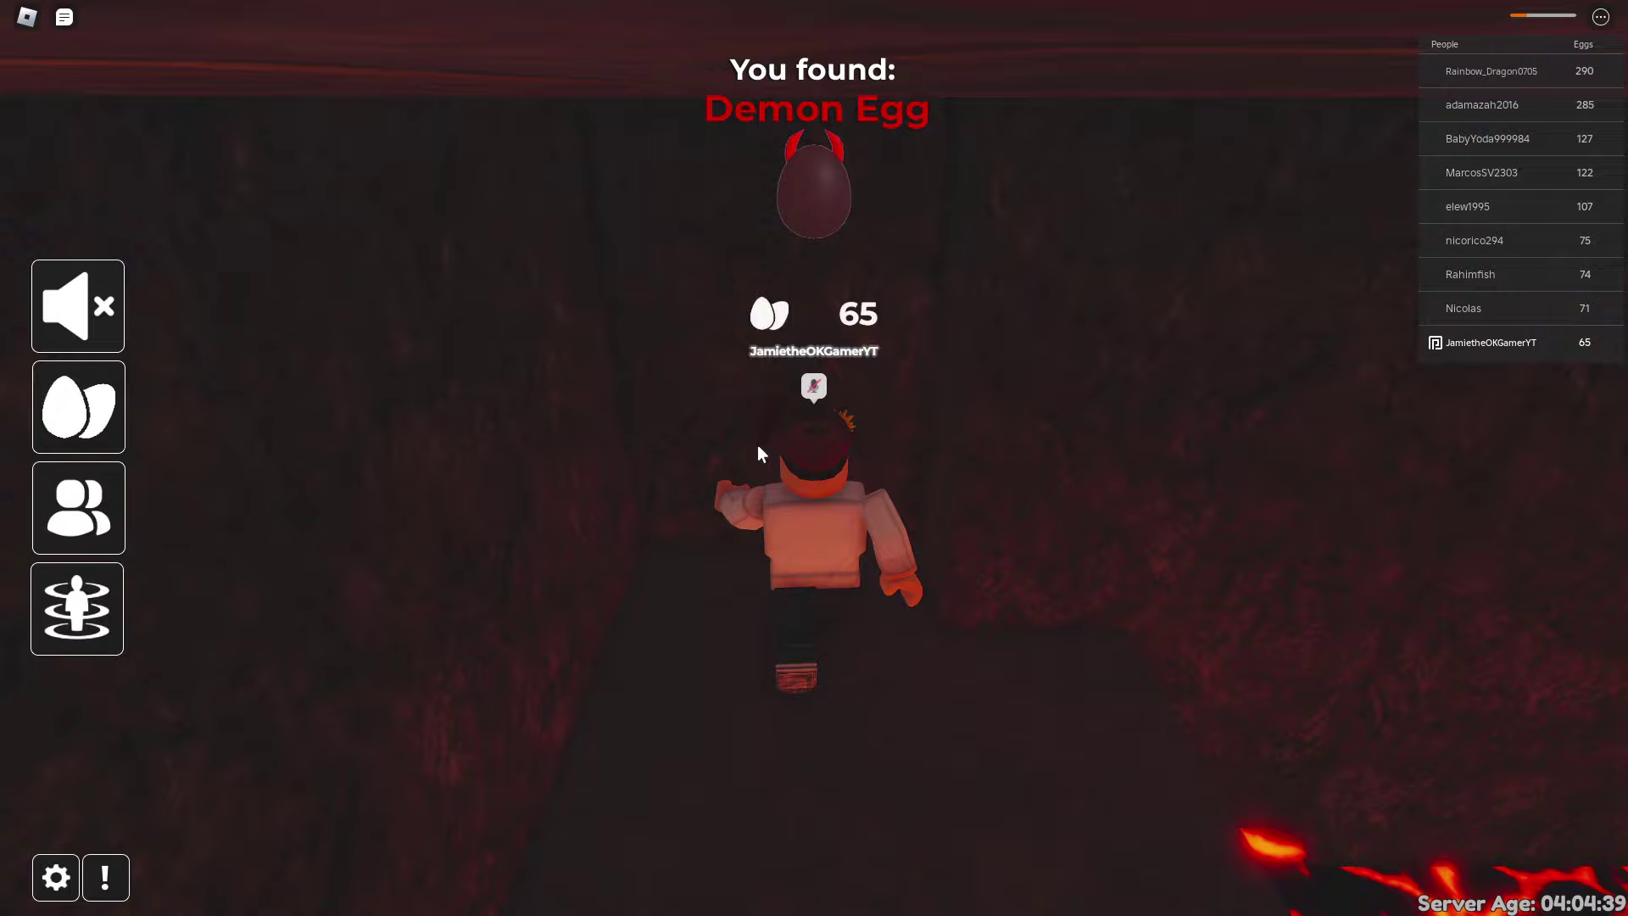
{"action": "key", "text": "w"}
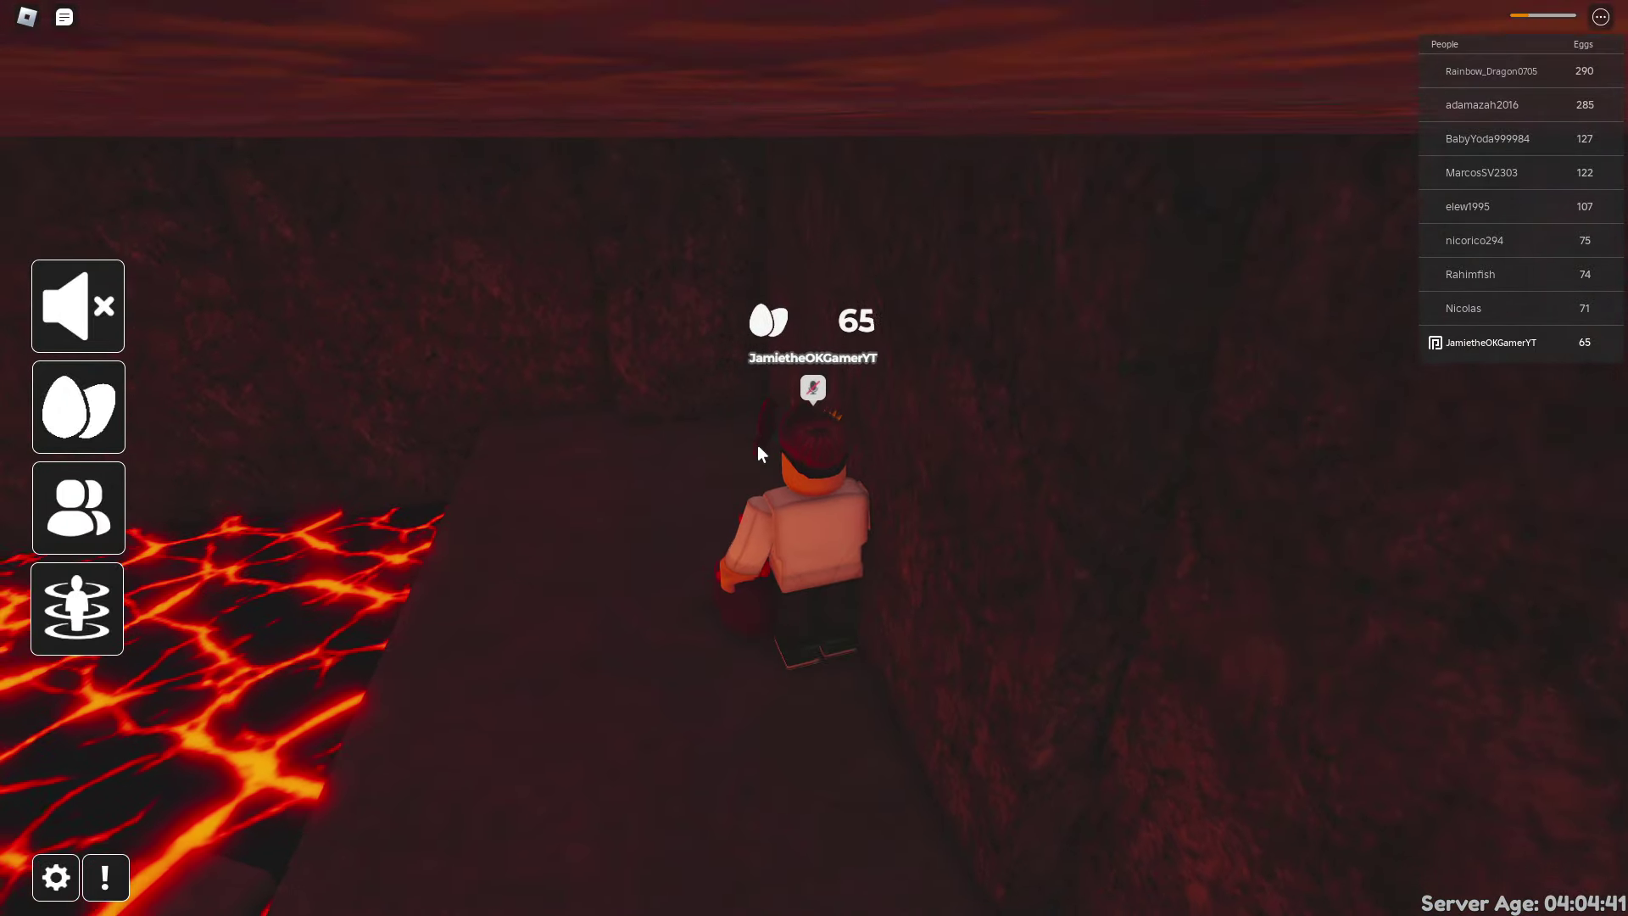
Teleport to the Extraterrestrial area and collect the Alien Egg past the green dome.
{"action": "left_click", "coordinate": [110, 613]}
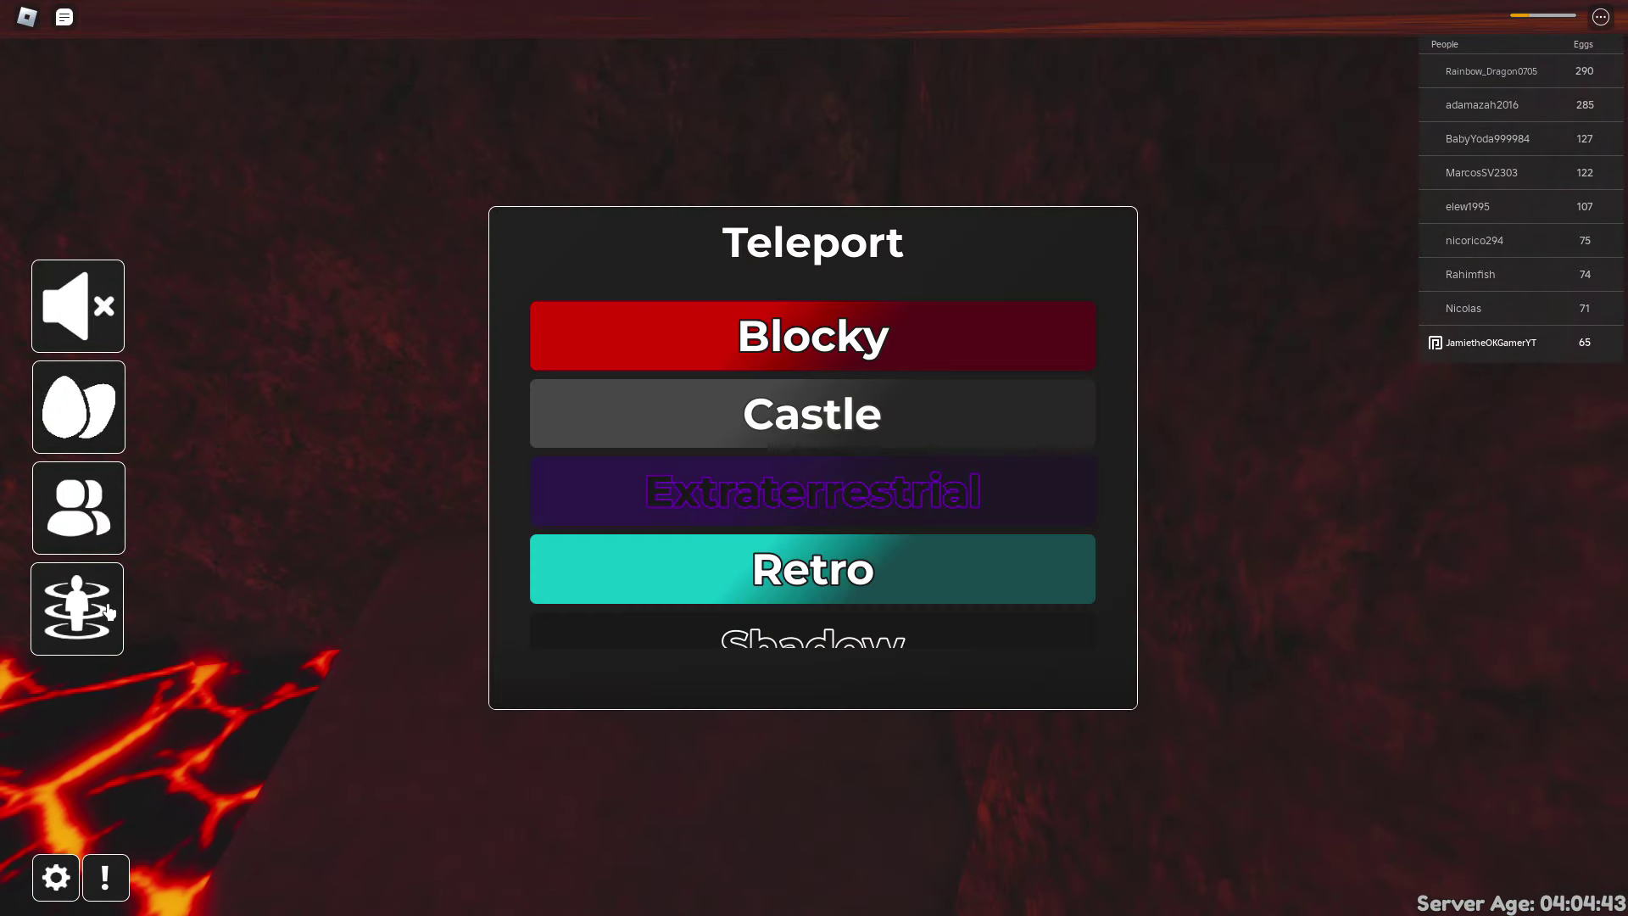
{"action": "left_click", "coordinate": [880, 373]}
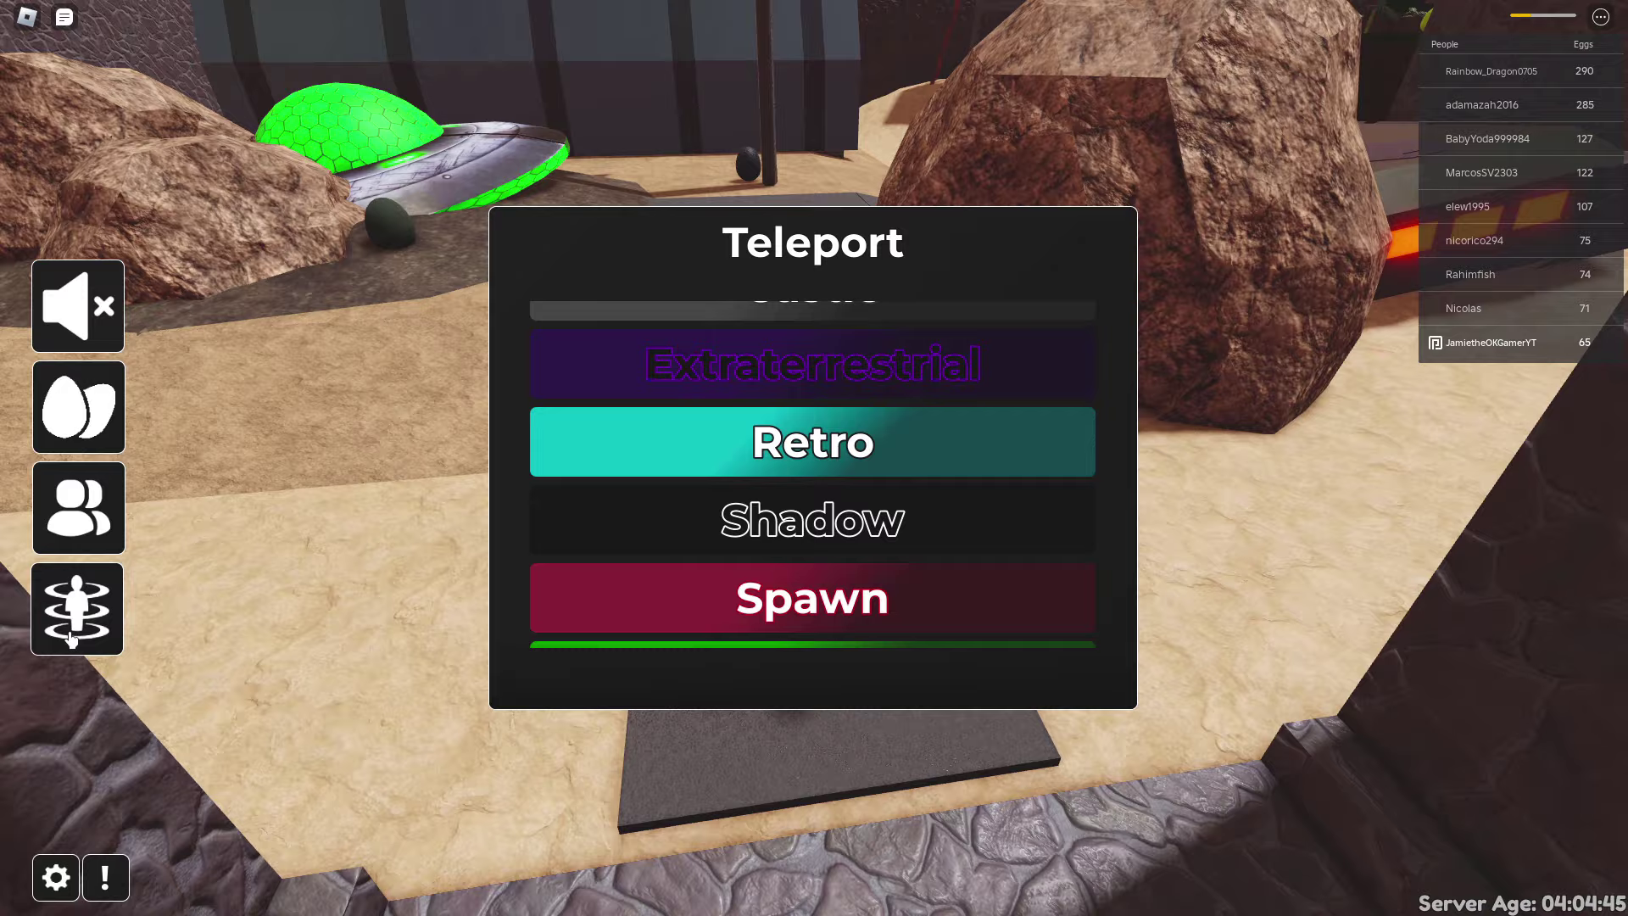
{"action": "key", "text": "w"}
{"action": "key", "text": "w"}
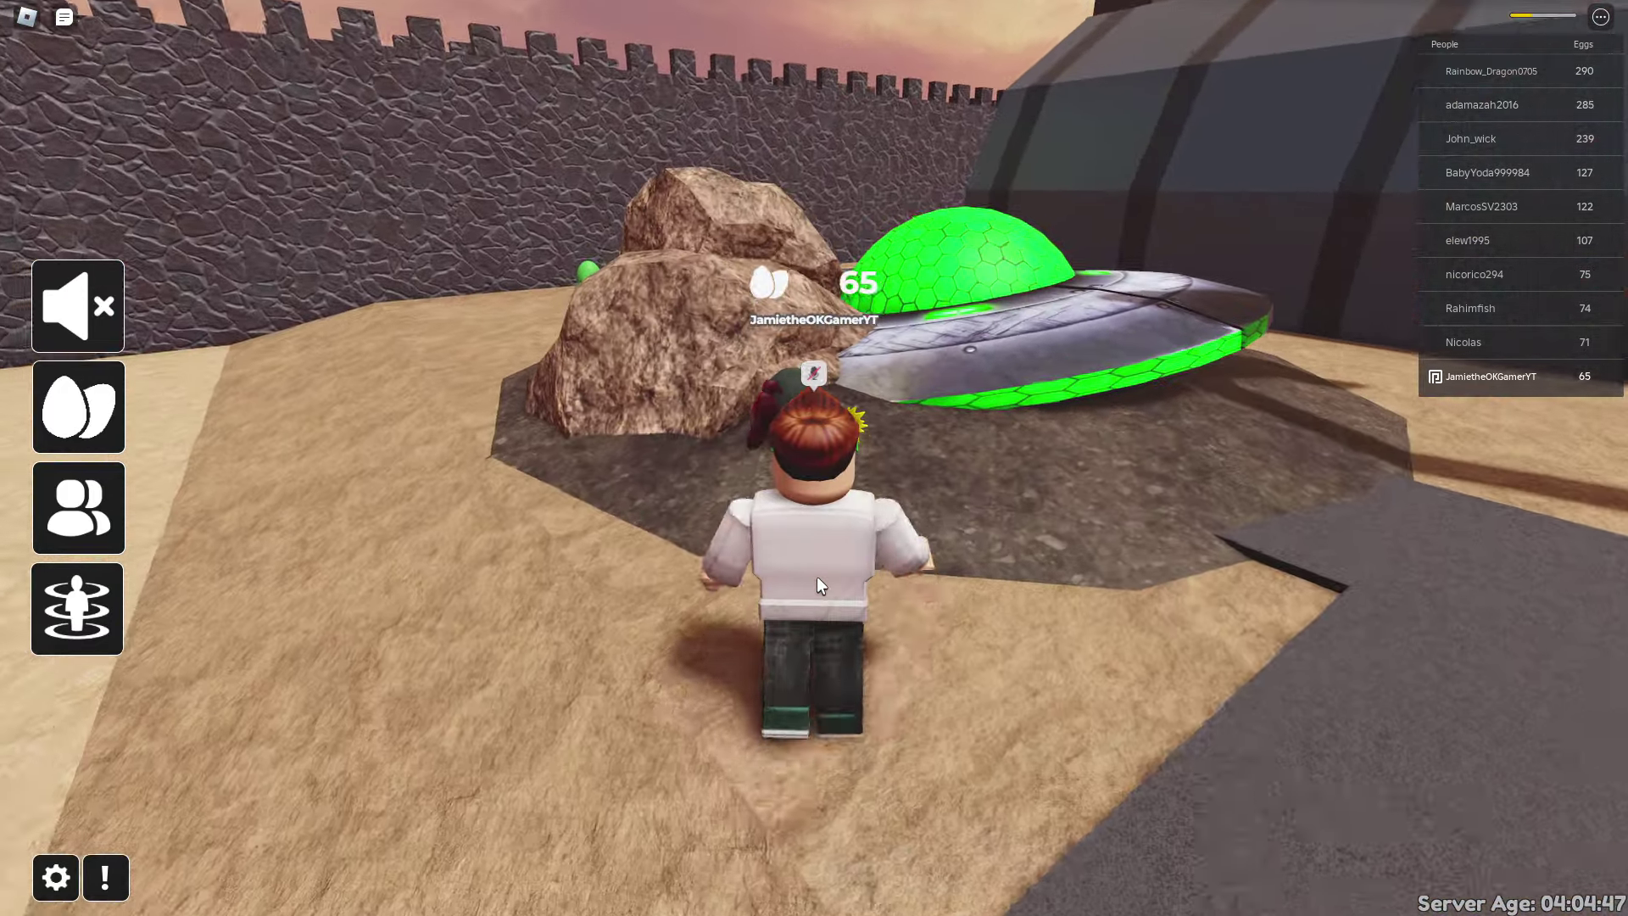
Collect the Robotic, Plastic and Overseer Eggs, then jump onto the wall top.
{"action": "key", "text": "w"}
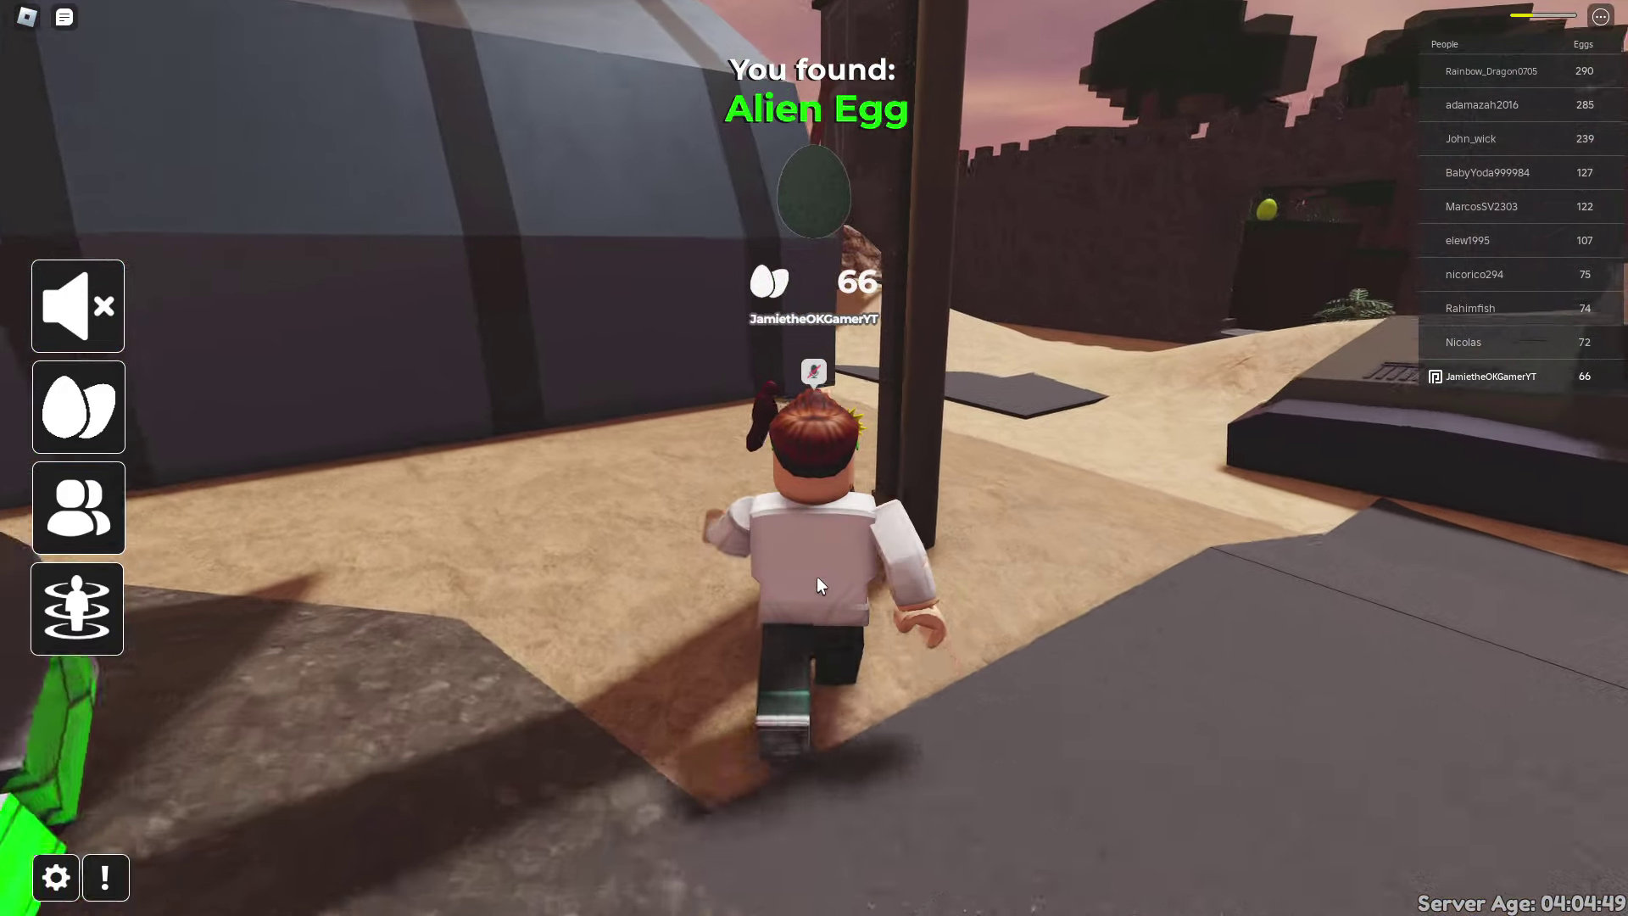
{"action": "key", "text": "w"}
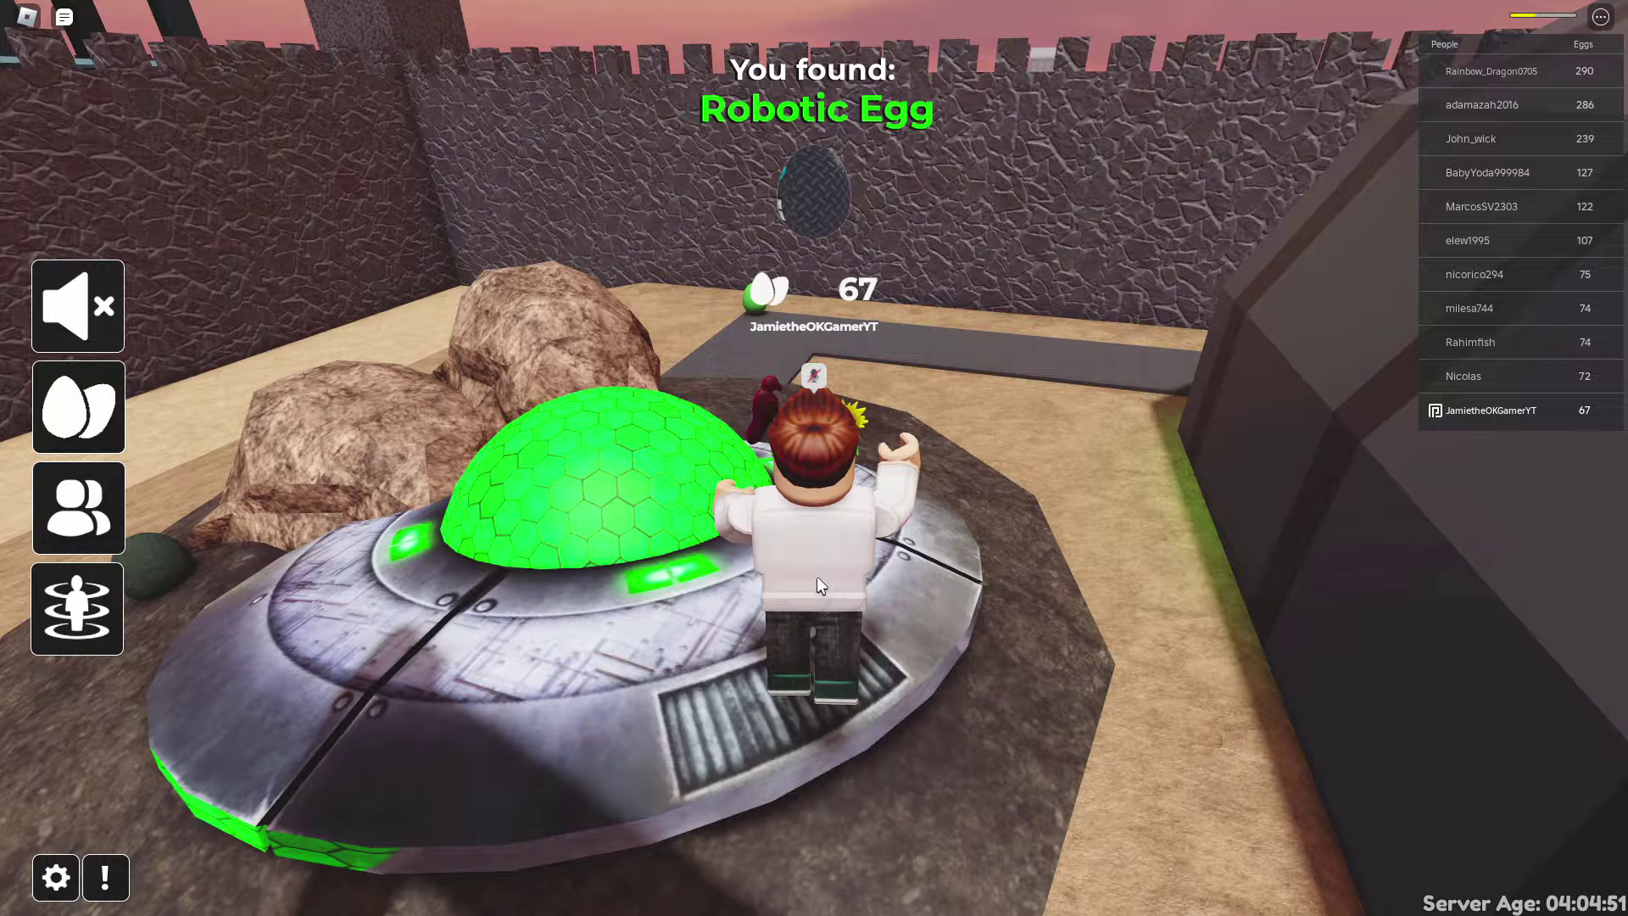
{"action": "key", "text": "w"}
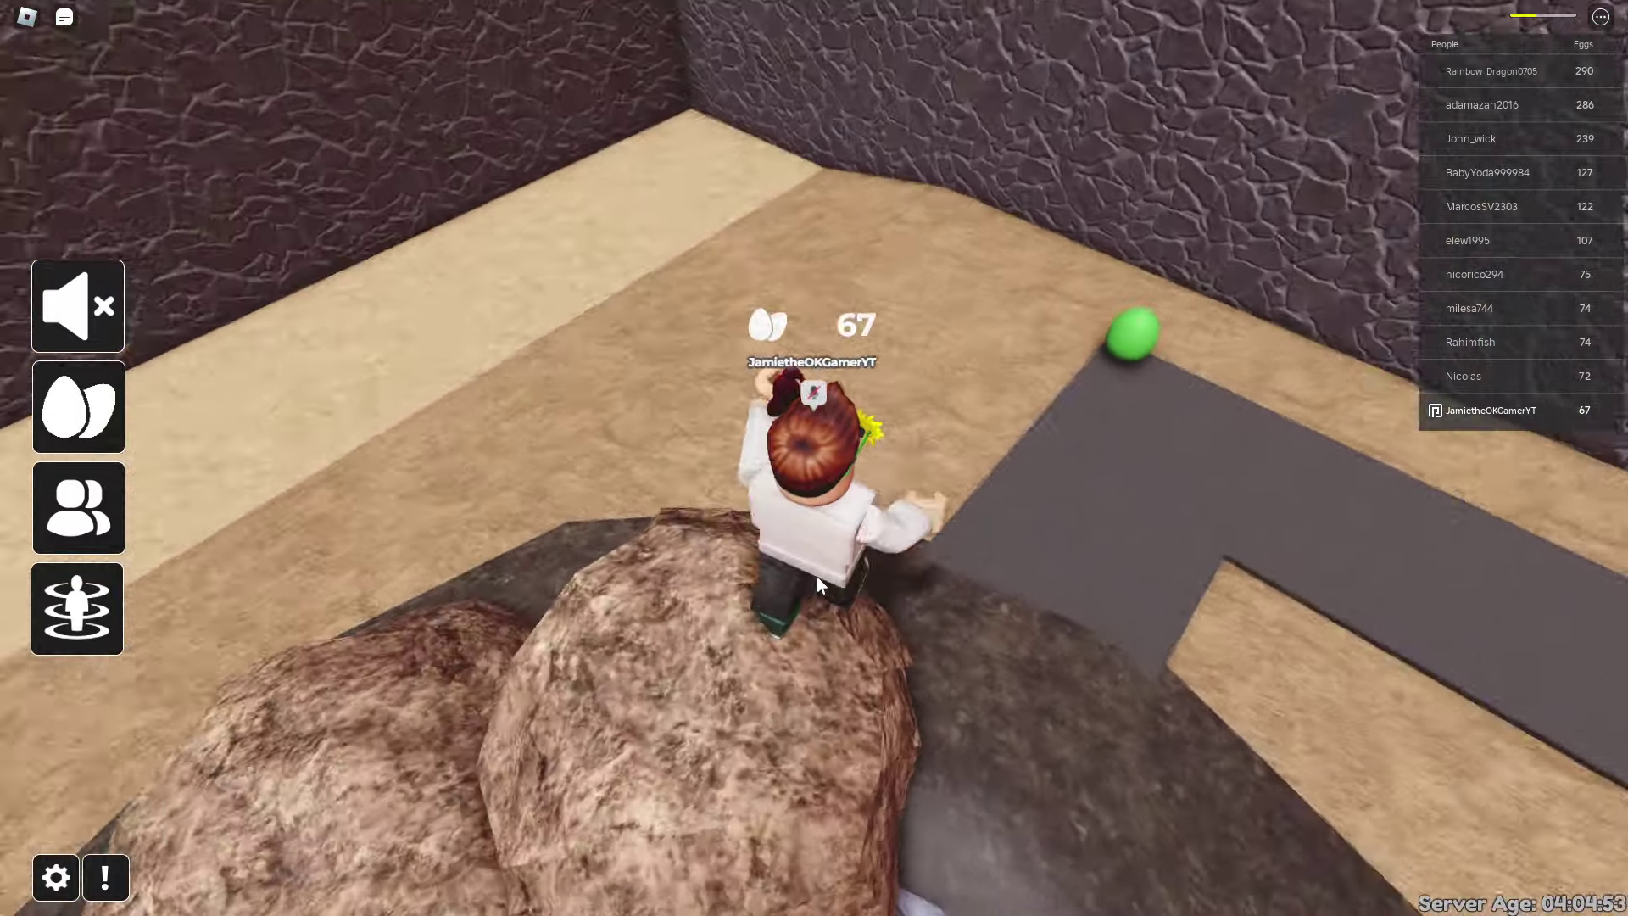
{"action": "key", "text": "w"}
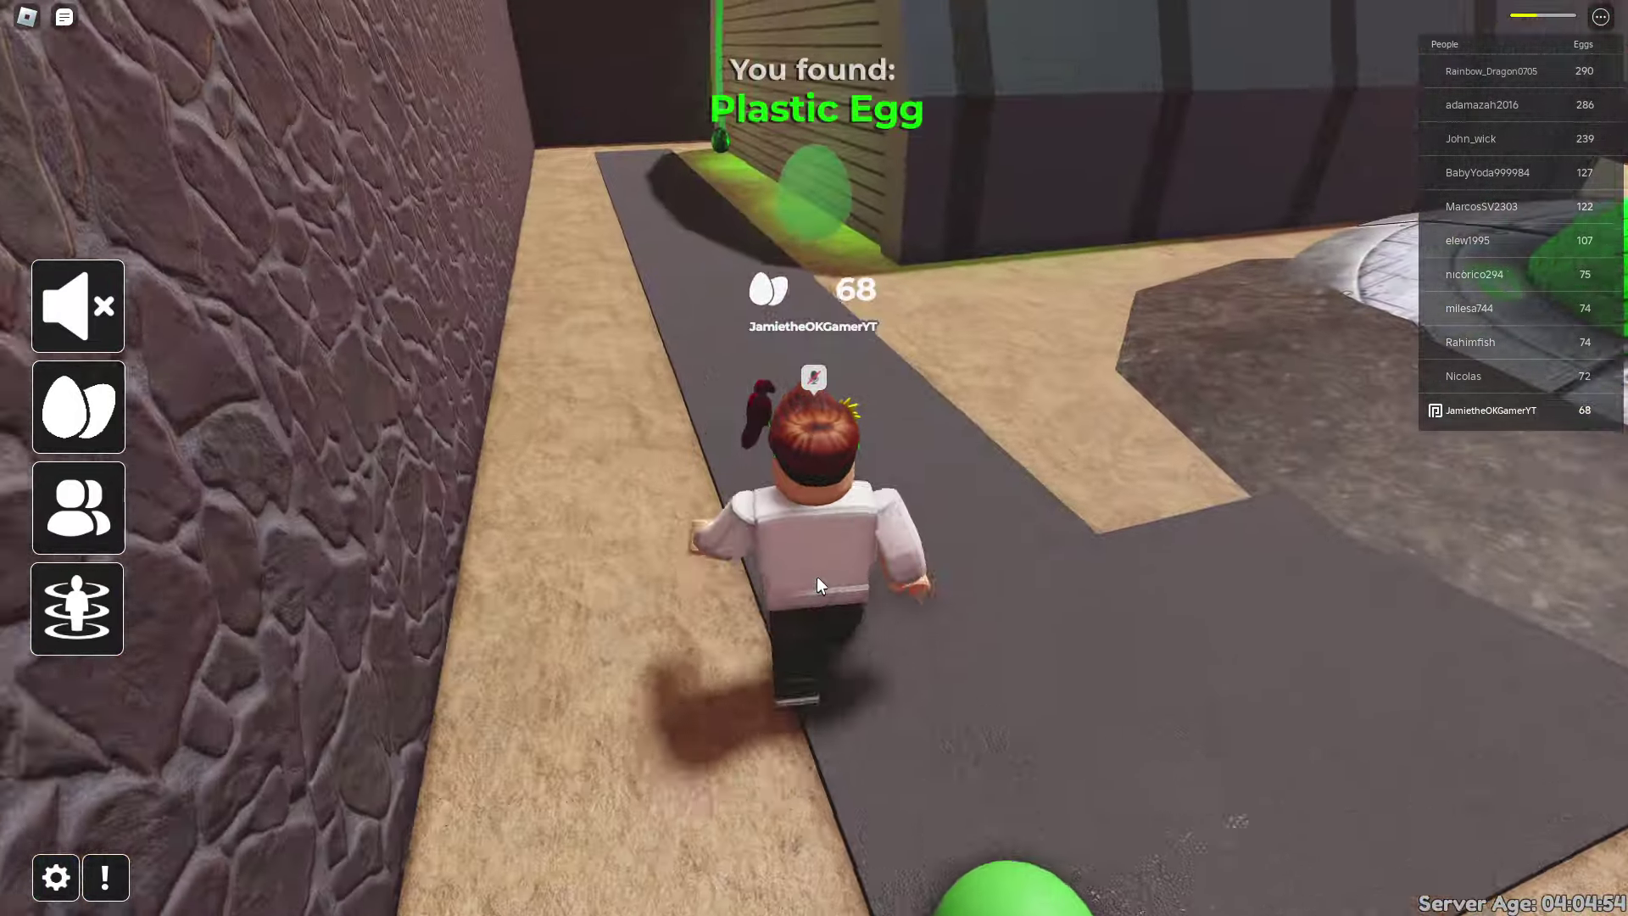
{"action": "key", "text": "w"}
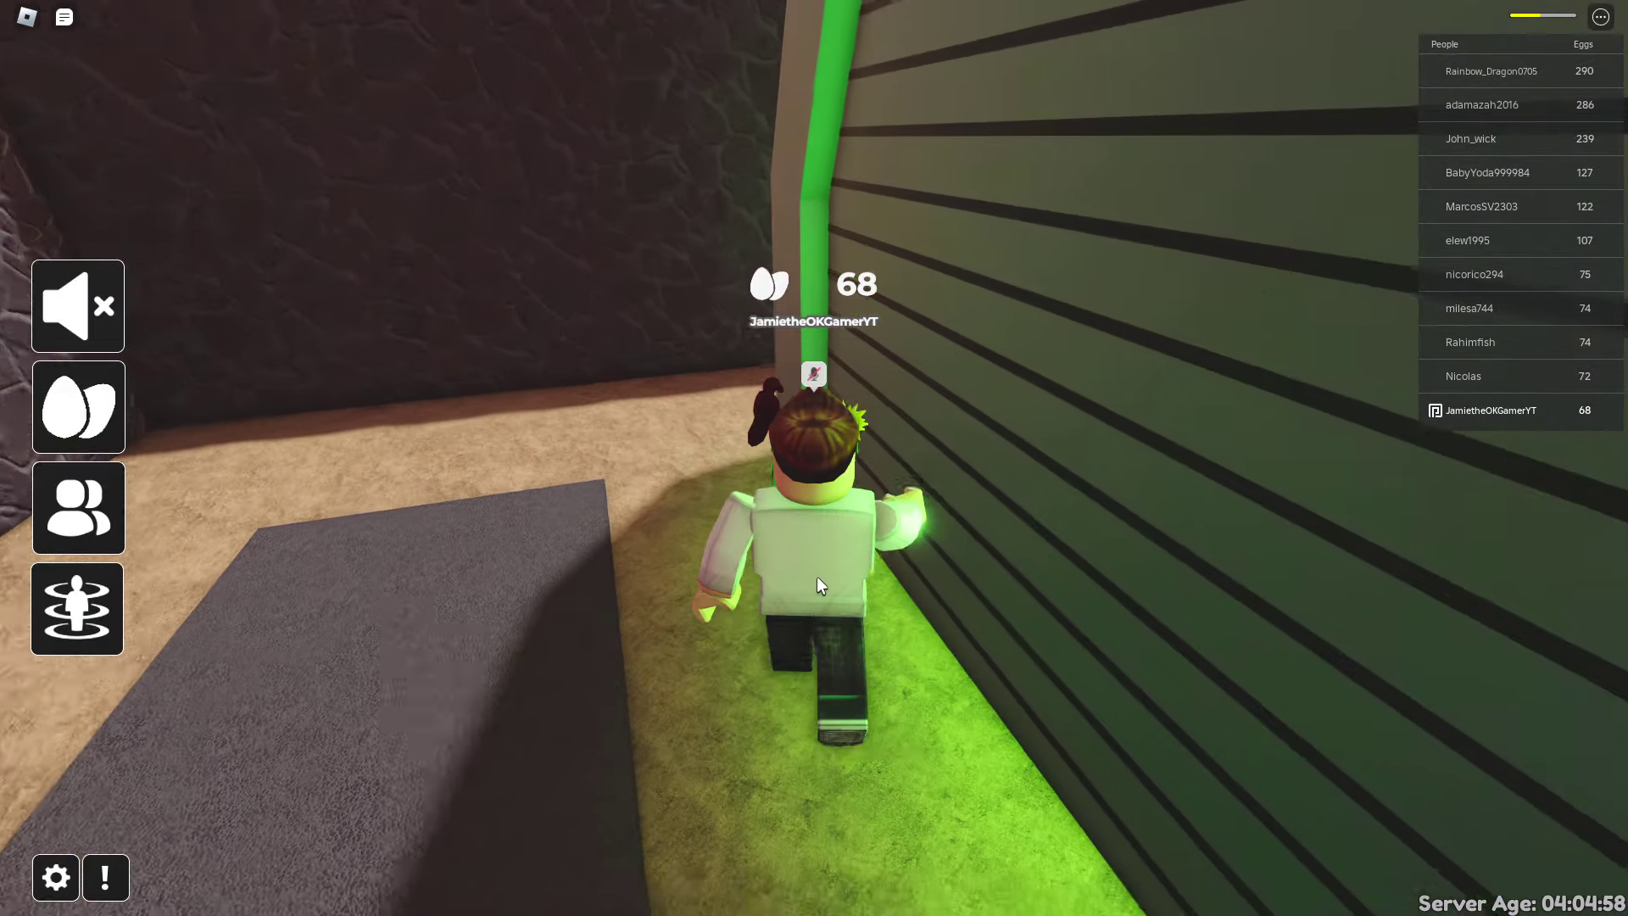
{"action": "key", "text": "w"}
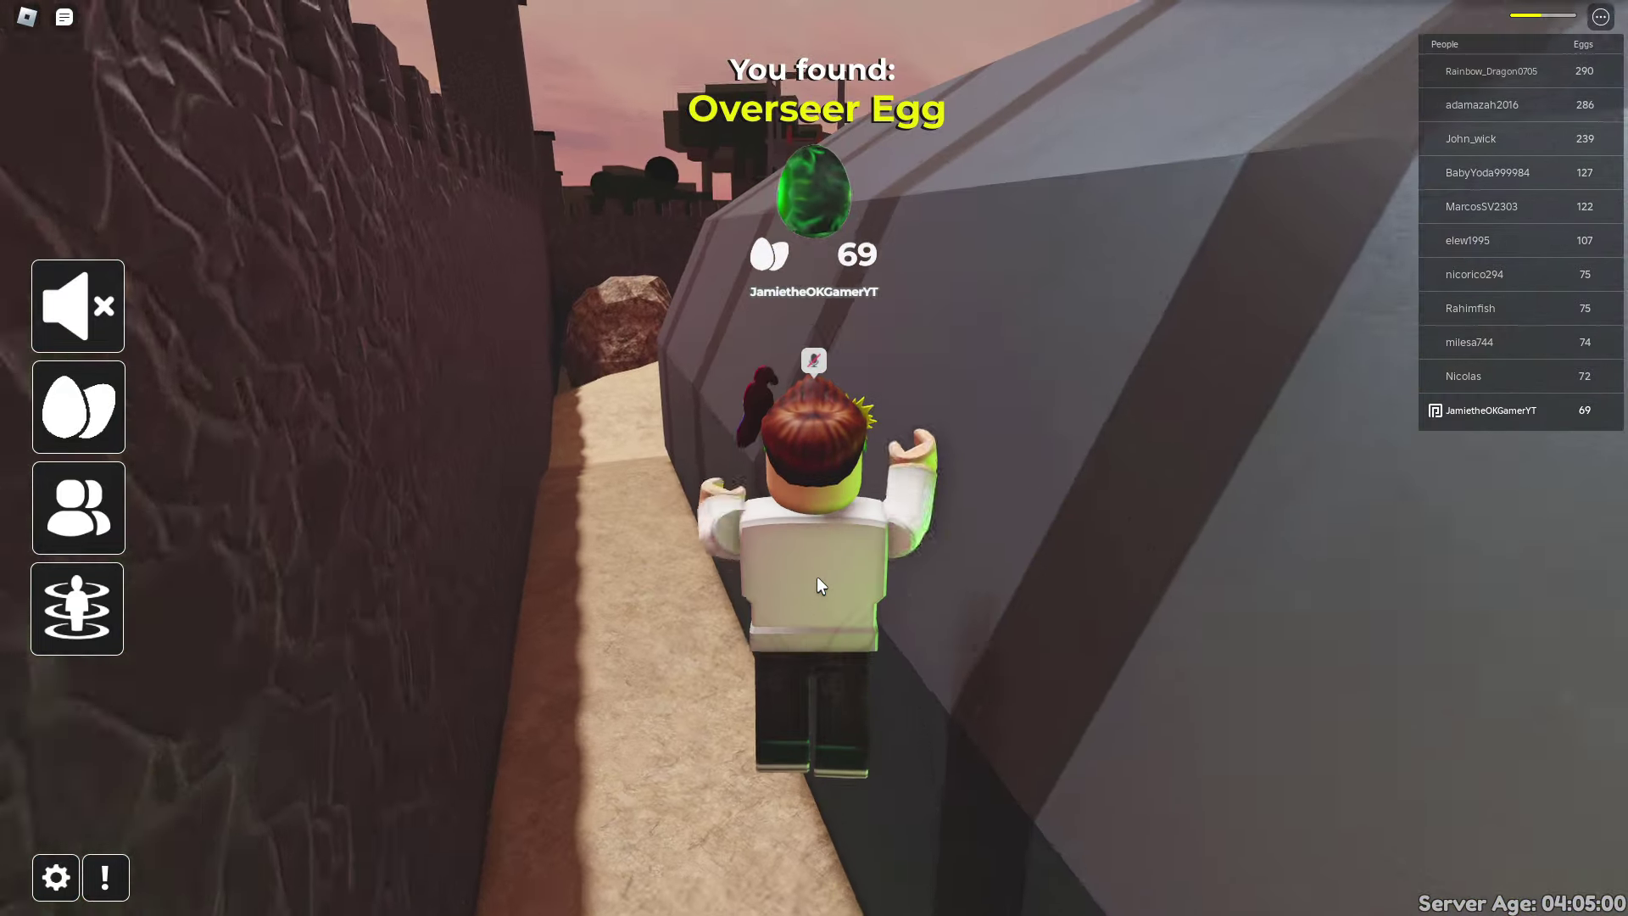
{"action": "key", "text": "space"}
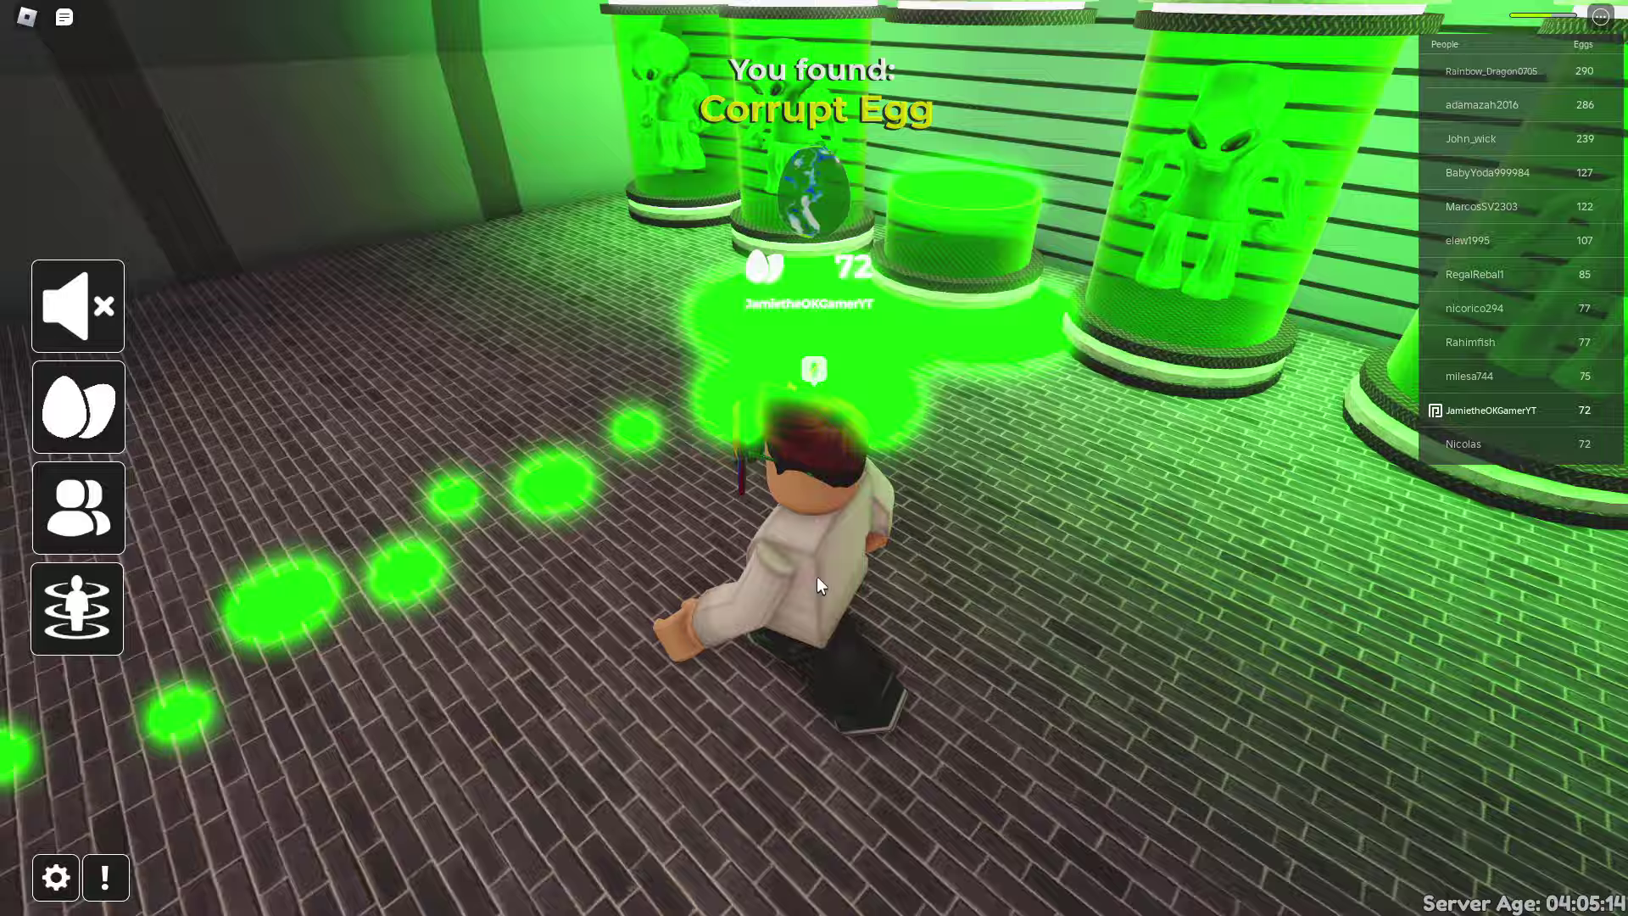
Walk past the alien capsules and down the corridor, then climb the cave stairs, collecting the Goo and Cave Eggs.
{"action": "key", "text": "w"}
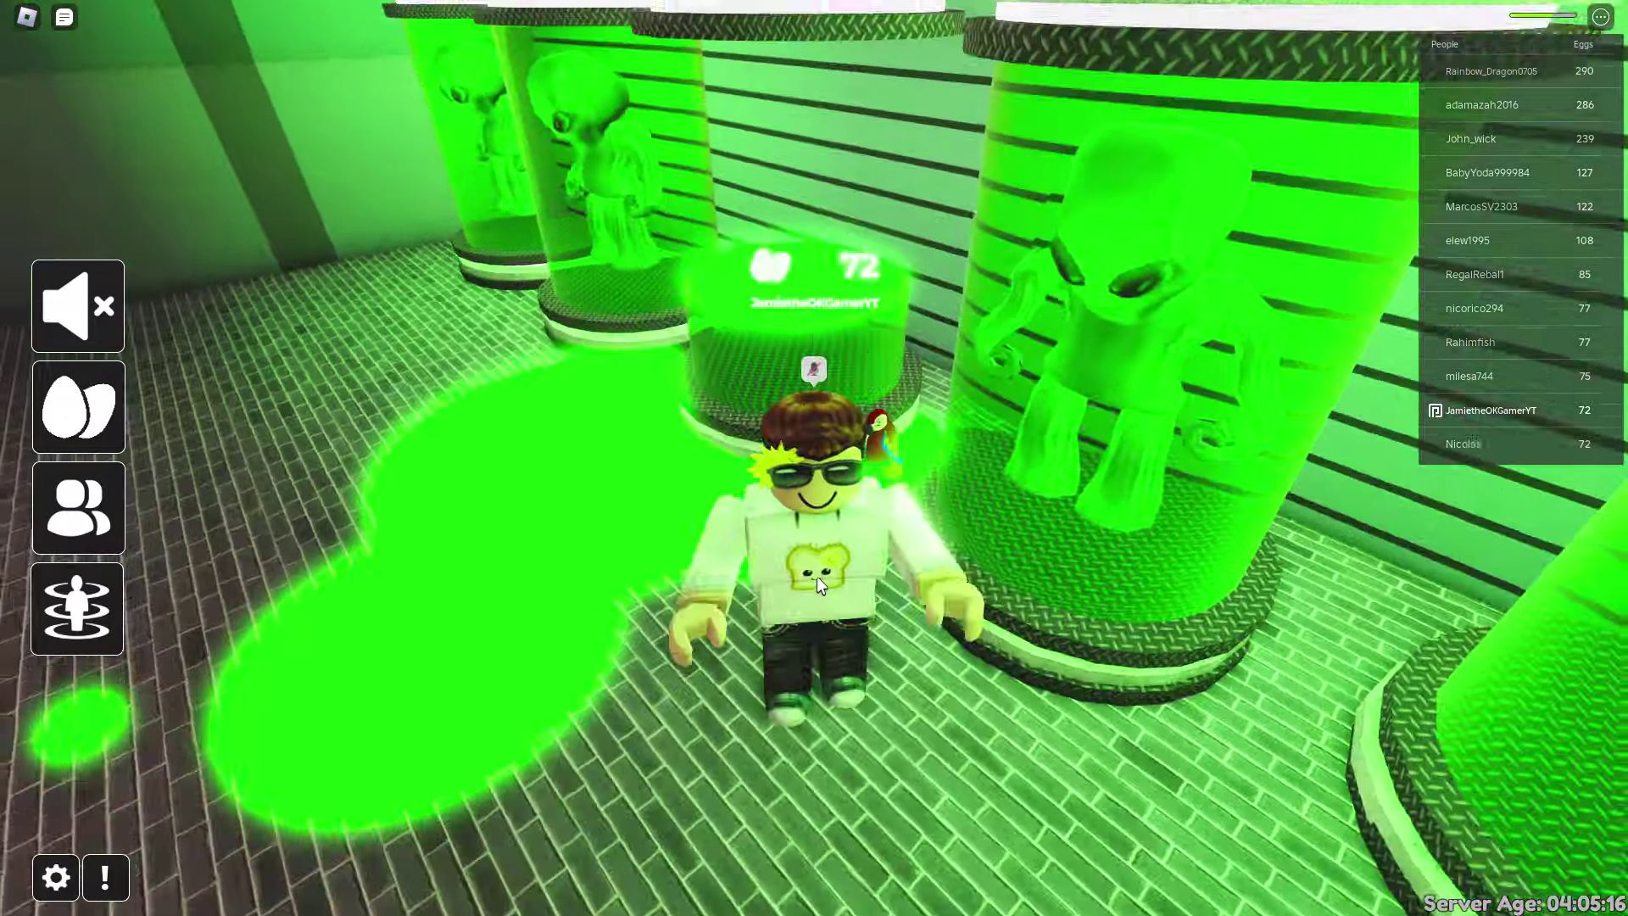
{"action": "key", "text": "w"}
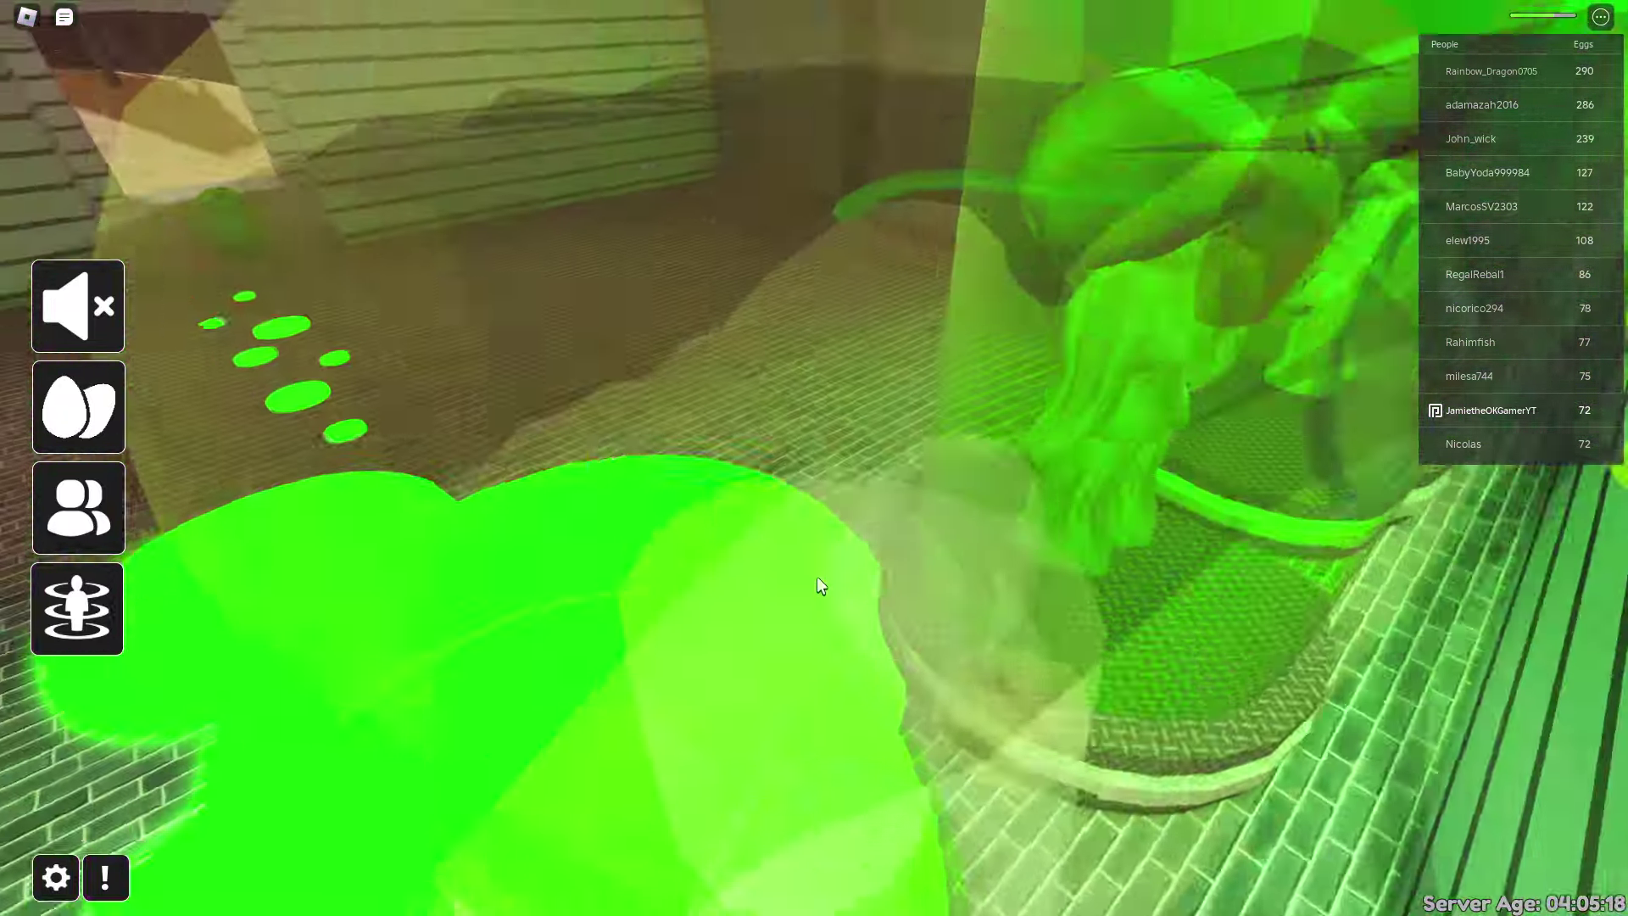
{"action": "key", "text": "w"}
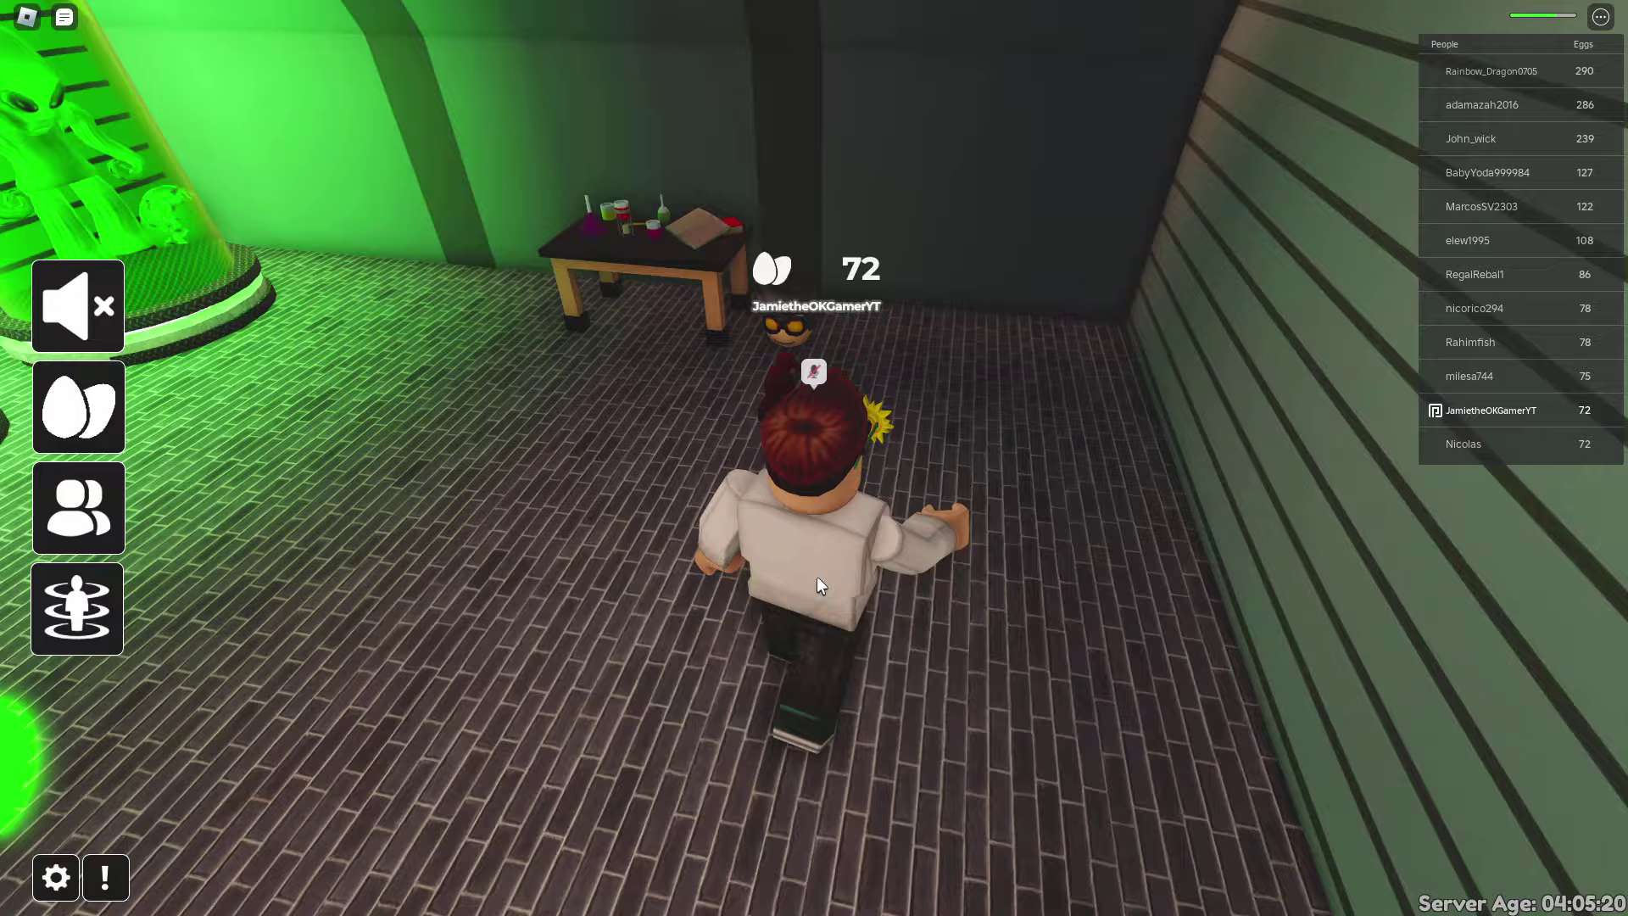
{"action": "key", "text": "w"}
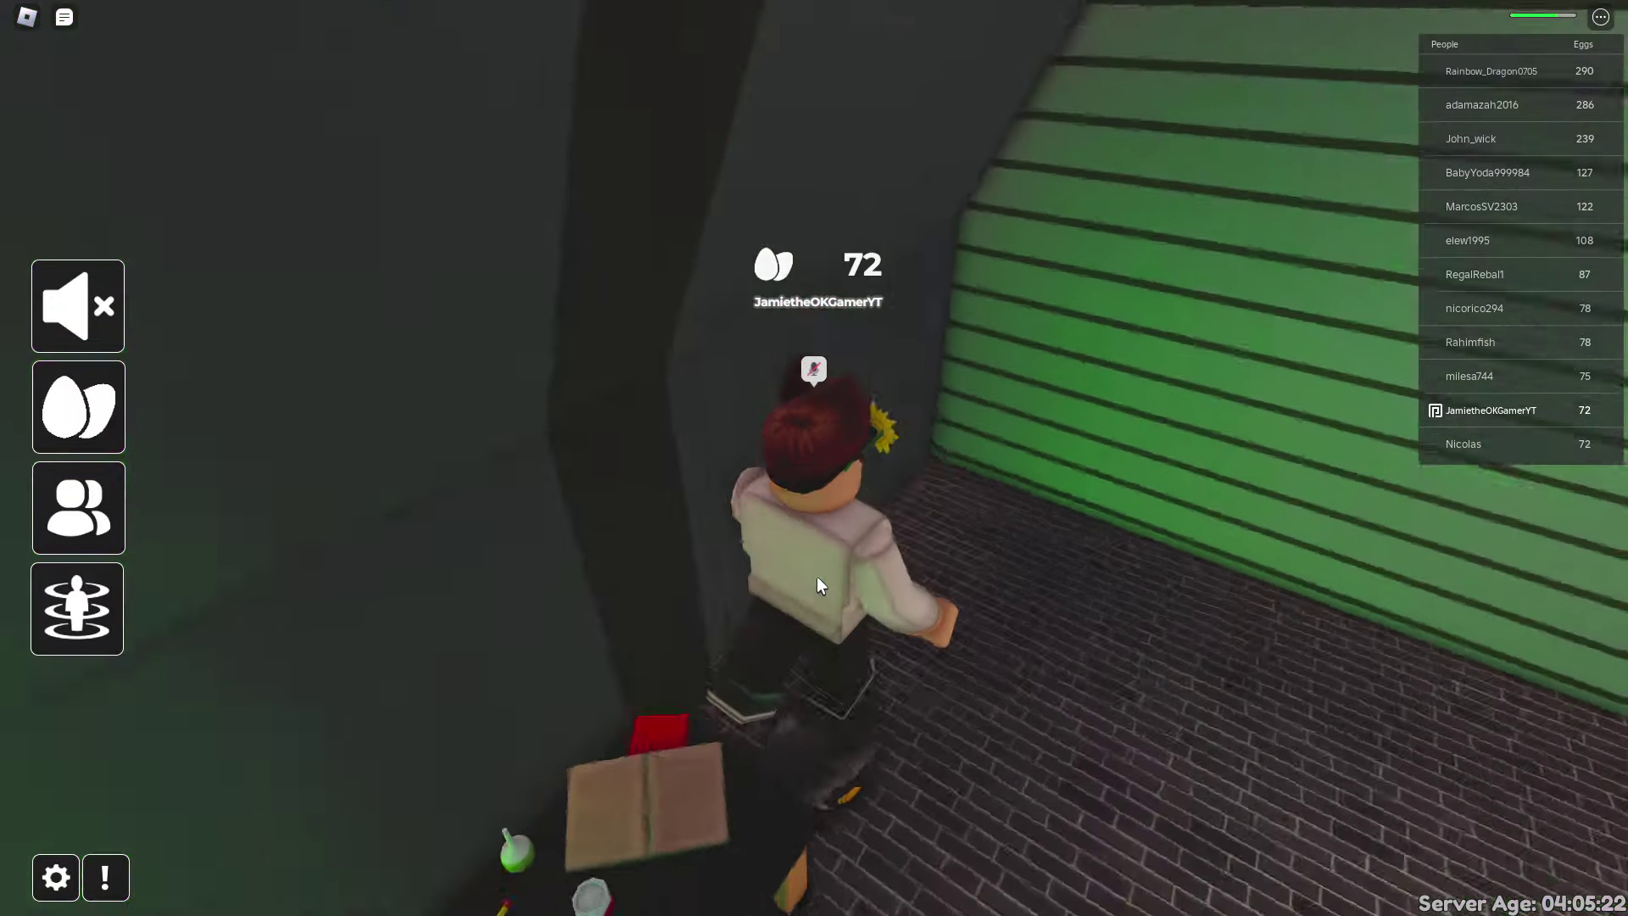
{"action": "key", "text": "w"}
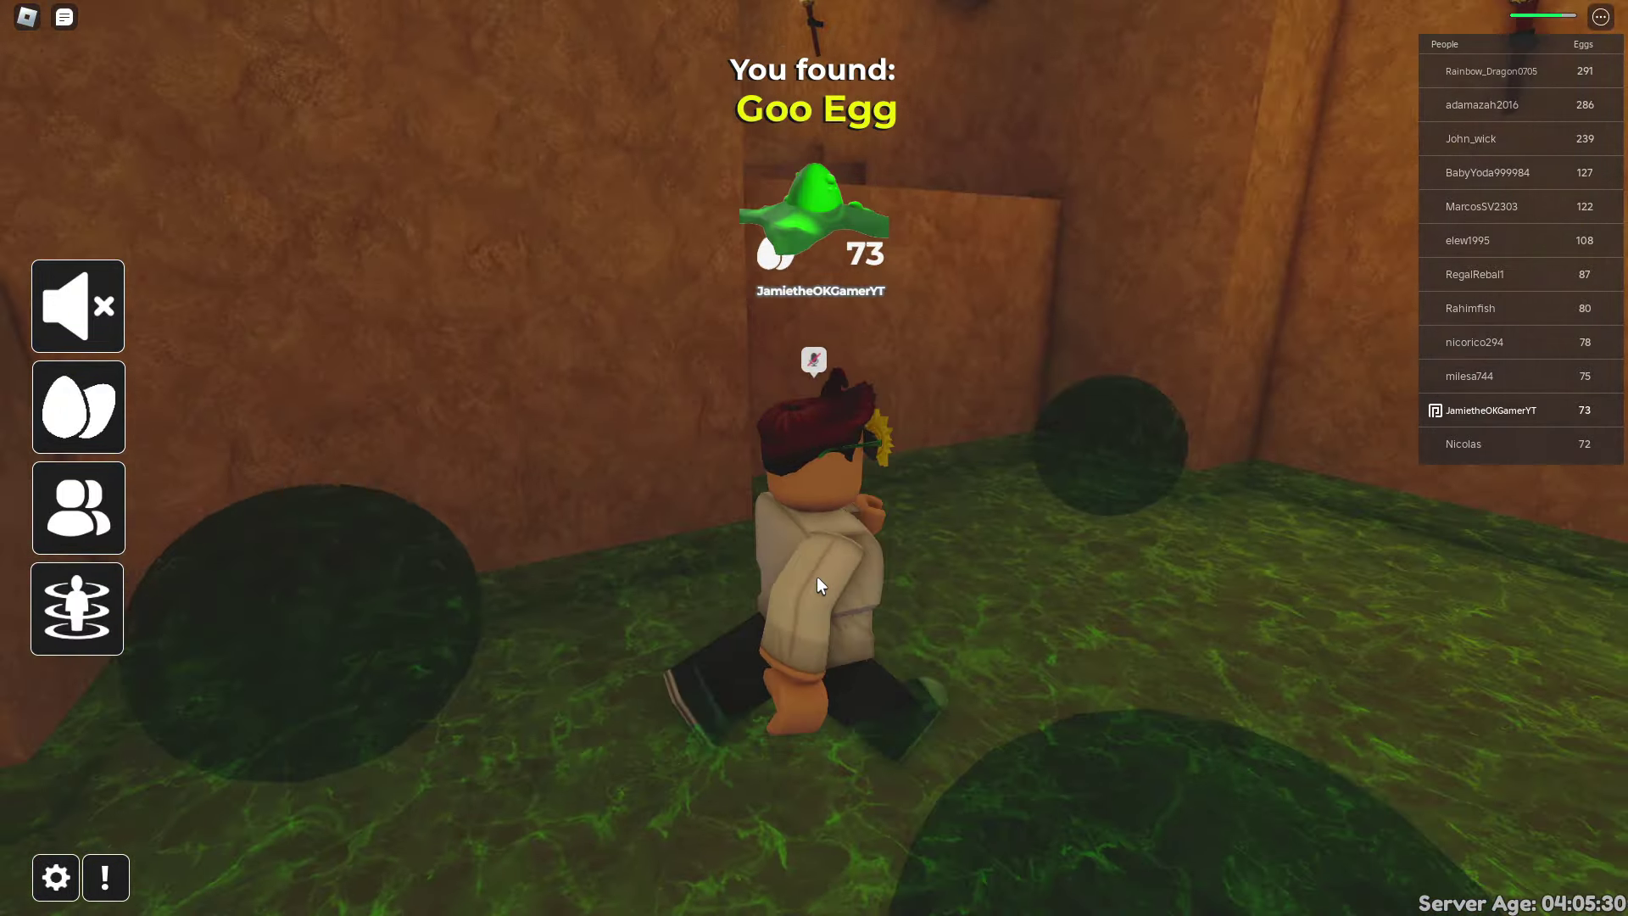
{"action": "key", "text": "w"}
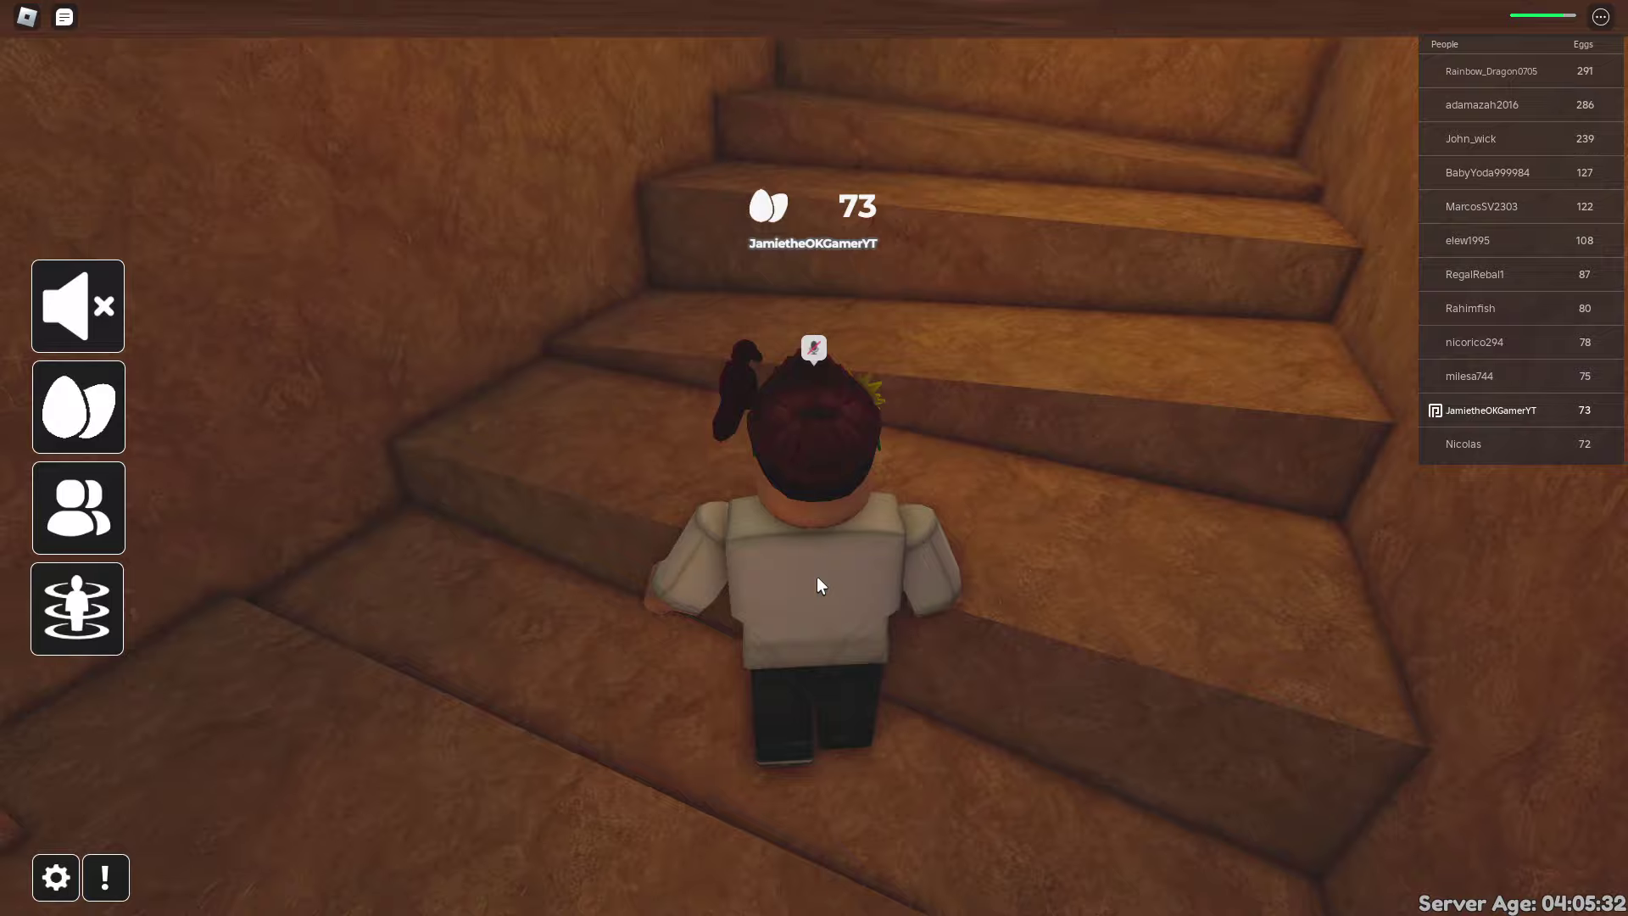
{"action": "key", "text": "w"}
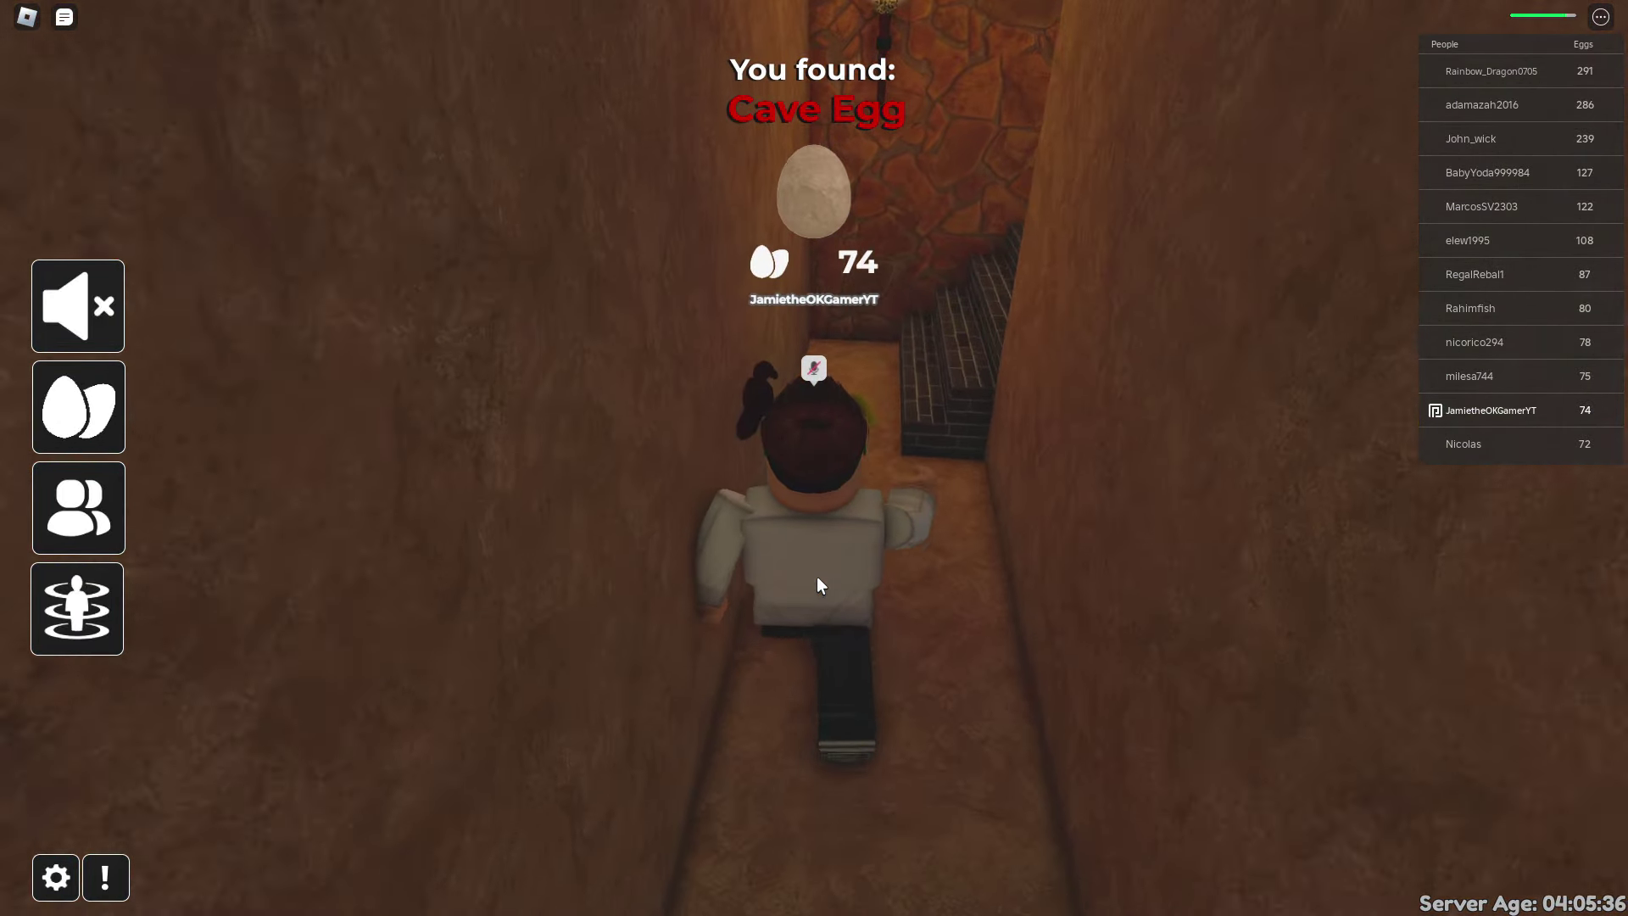
Climb onto the grass to collect the Escaped and Baby Blue Eggs.
{"action": "key", "text": "w"}
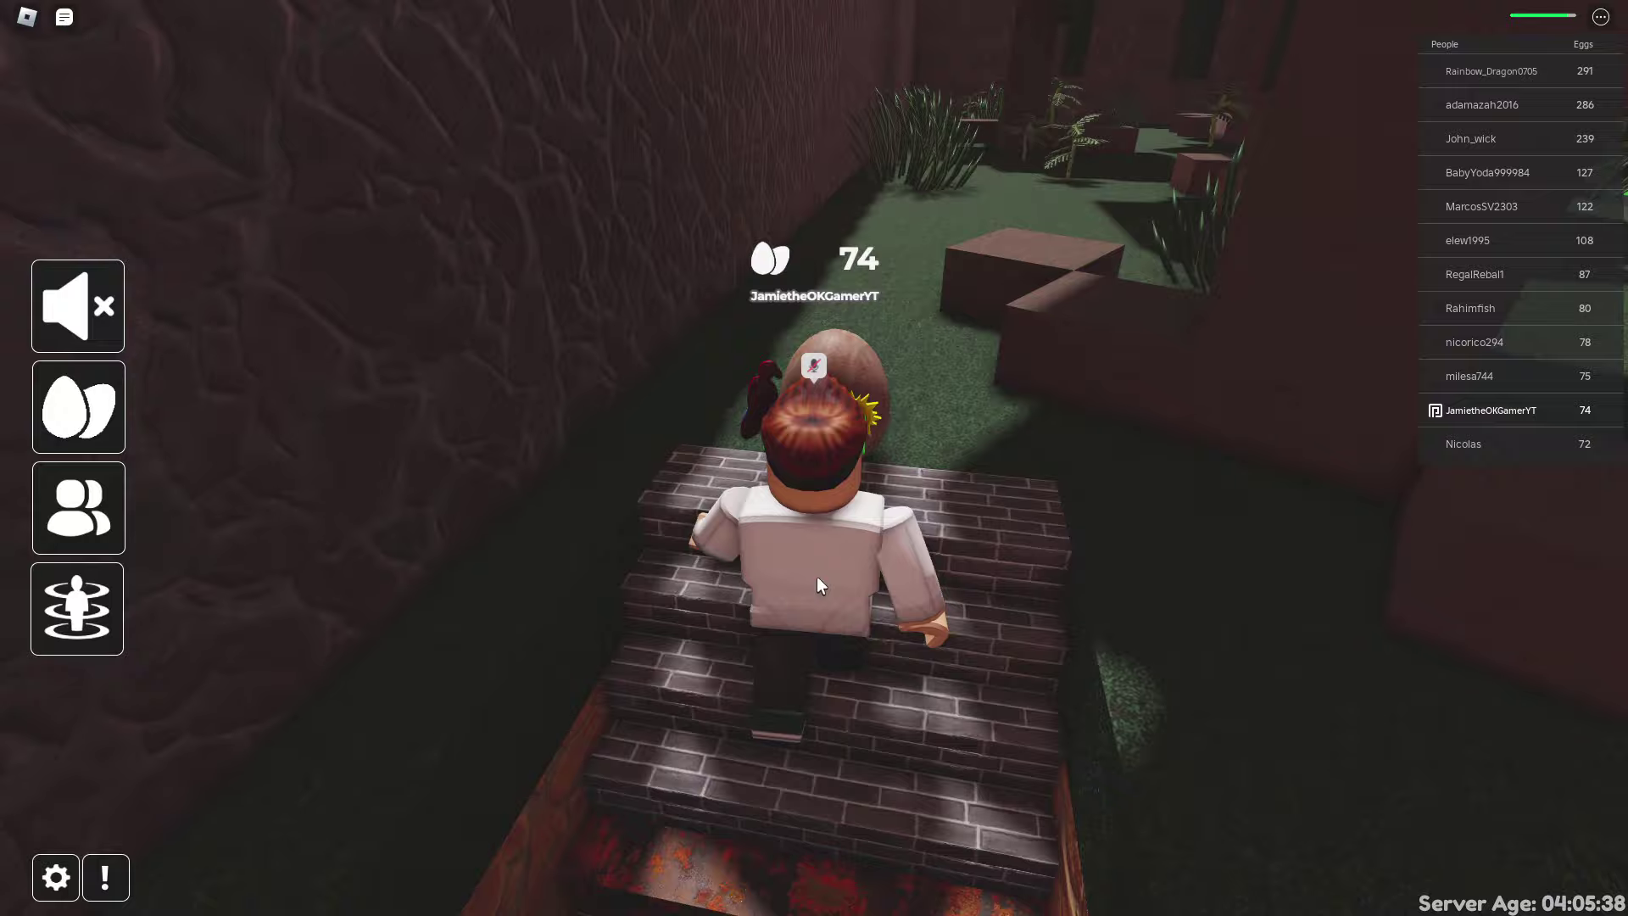
{"action": "key", "text": "w"}
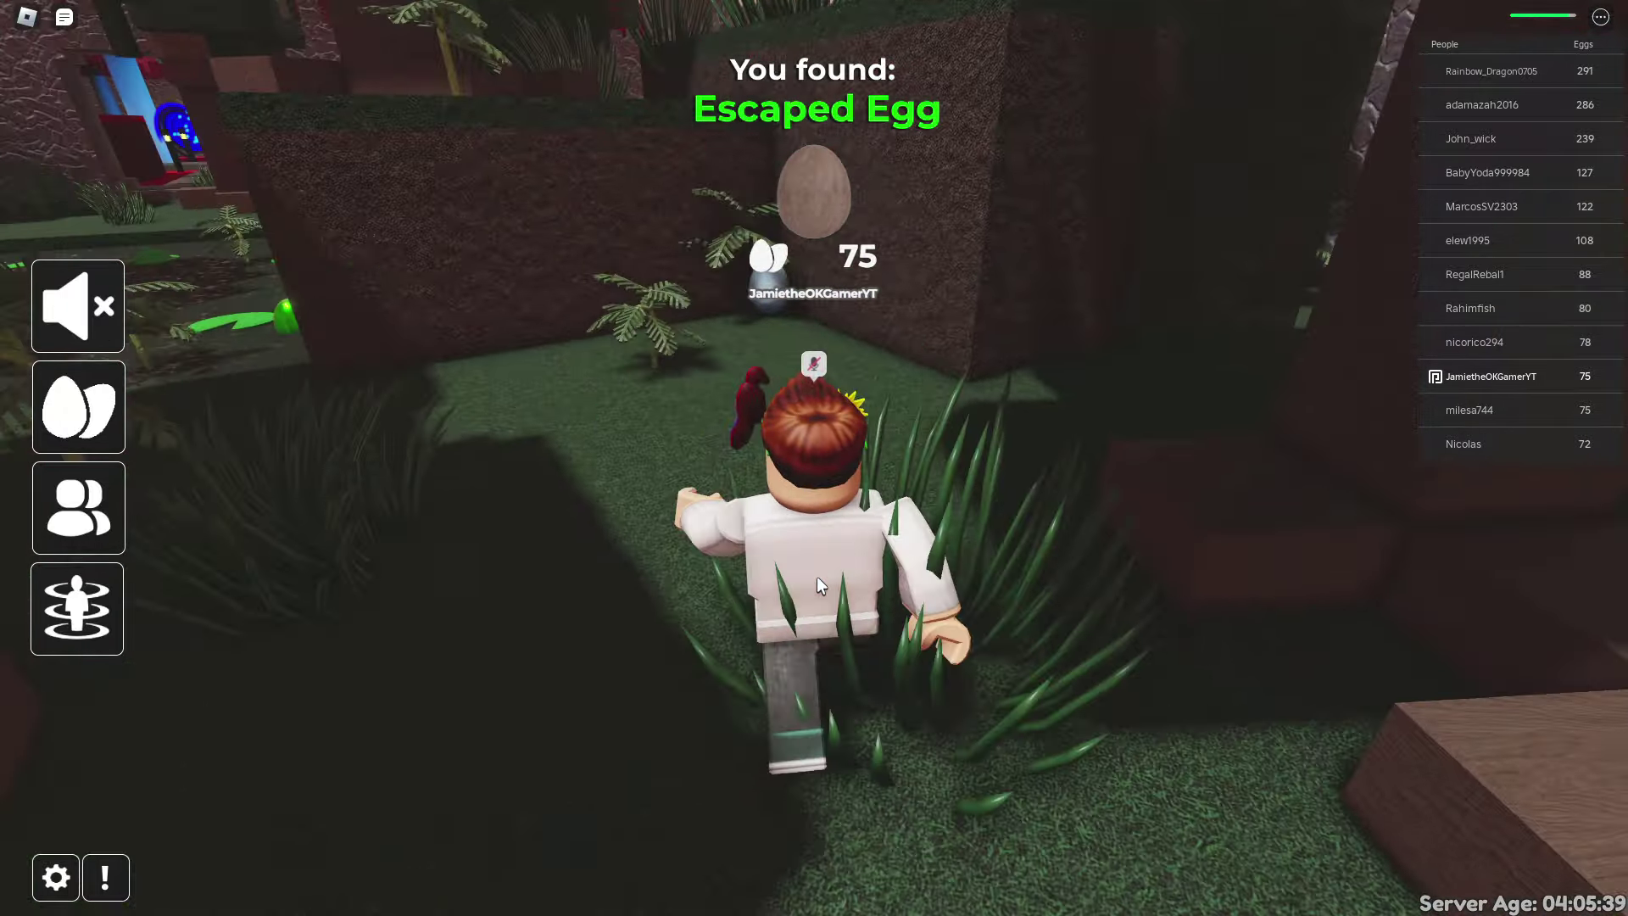
{"action": "key", "text": "w"}
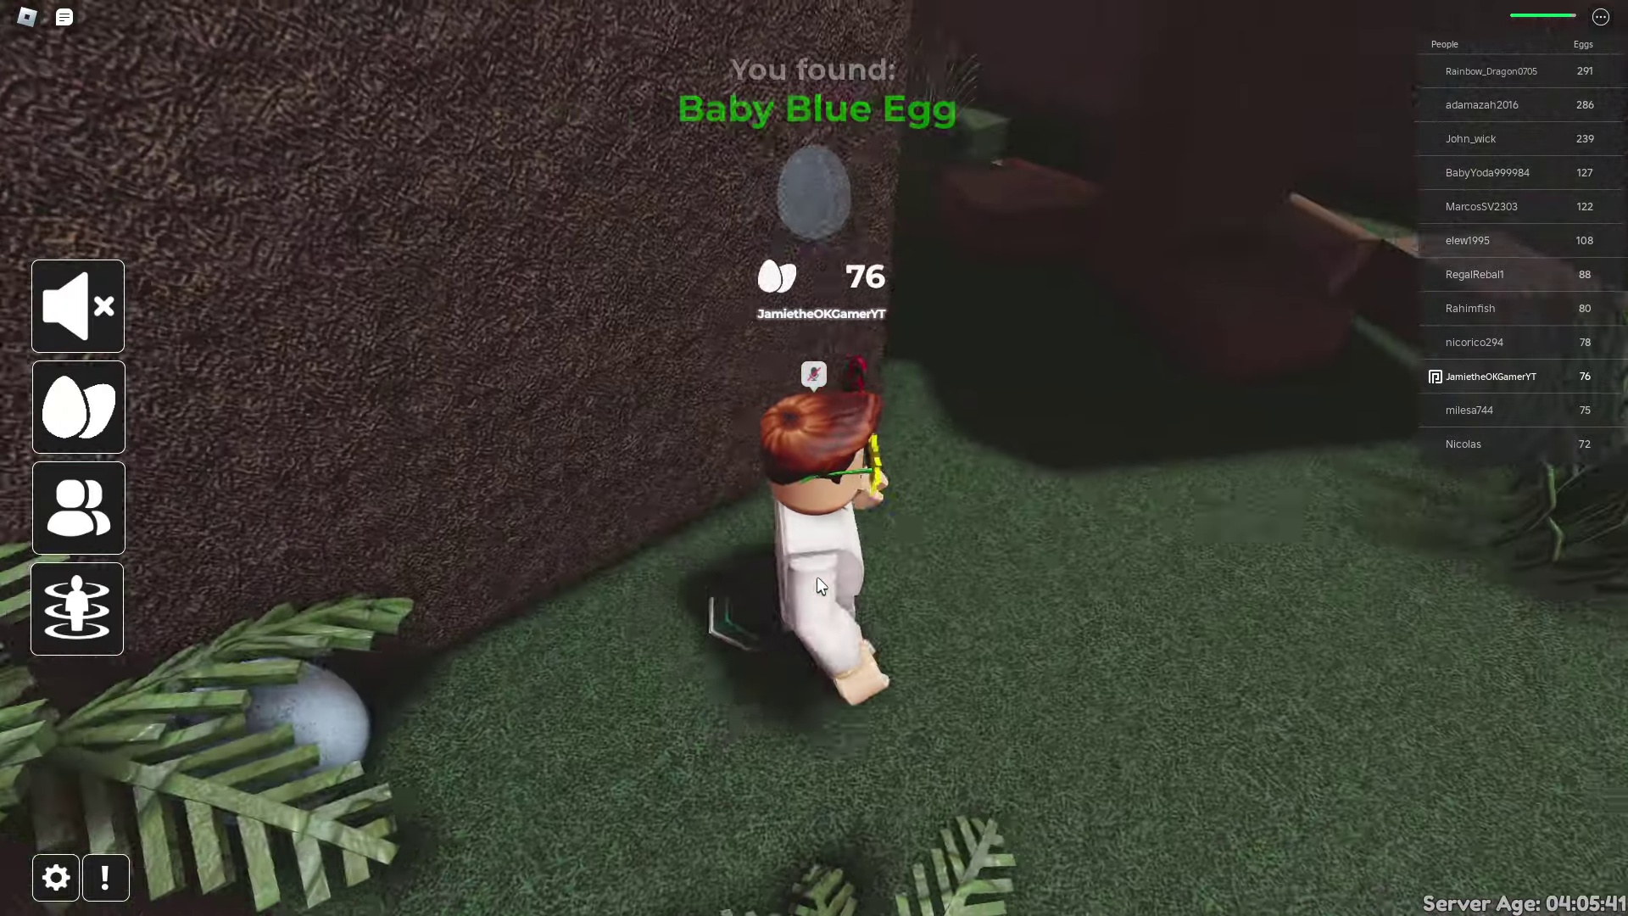
{"action": "key", "text": "w"}
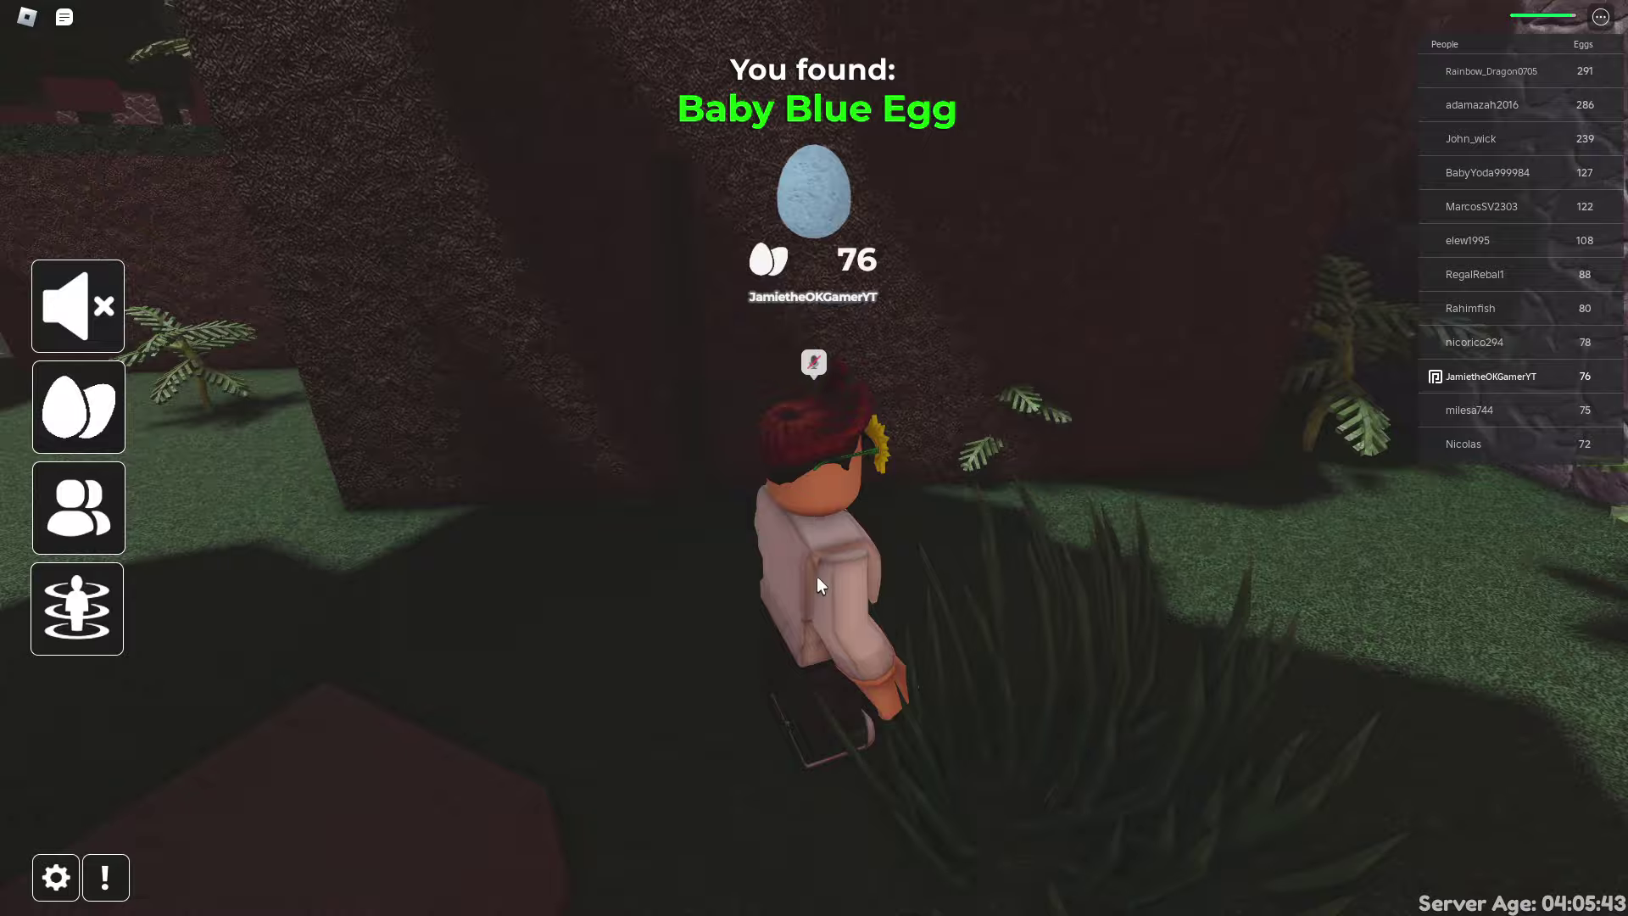
Toggle Shift Lock, look around, and walk the jungle paths to the Dented and Hard Boiled Eggs.
{"action": "key", "text": "shift"}
{"action": "left_click_drag", "start_coordinate": [815, 457], "coordinate": [814, 458]}
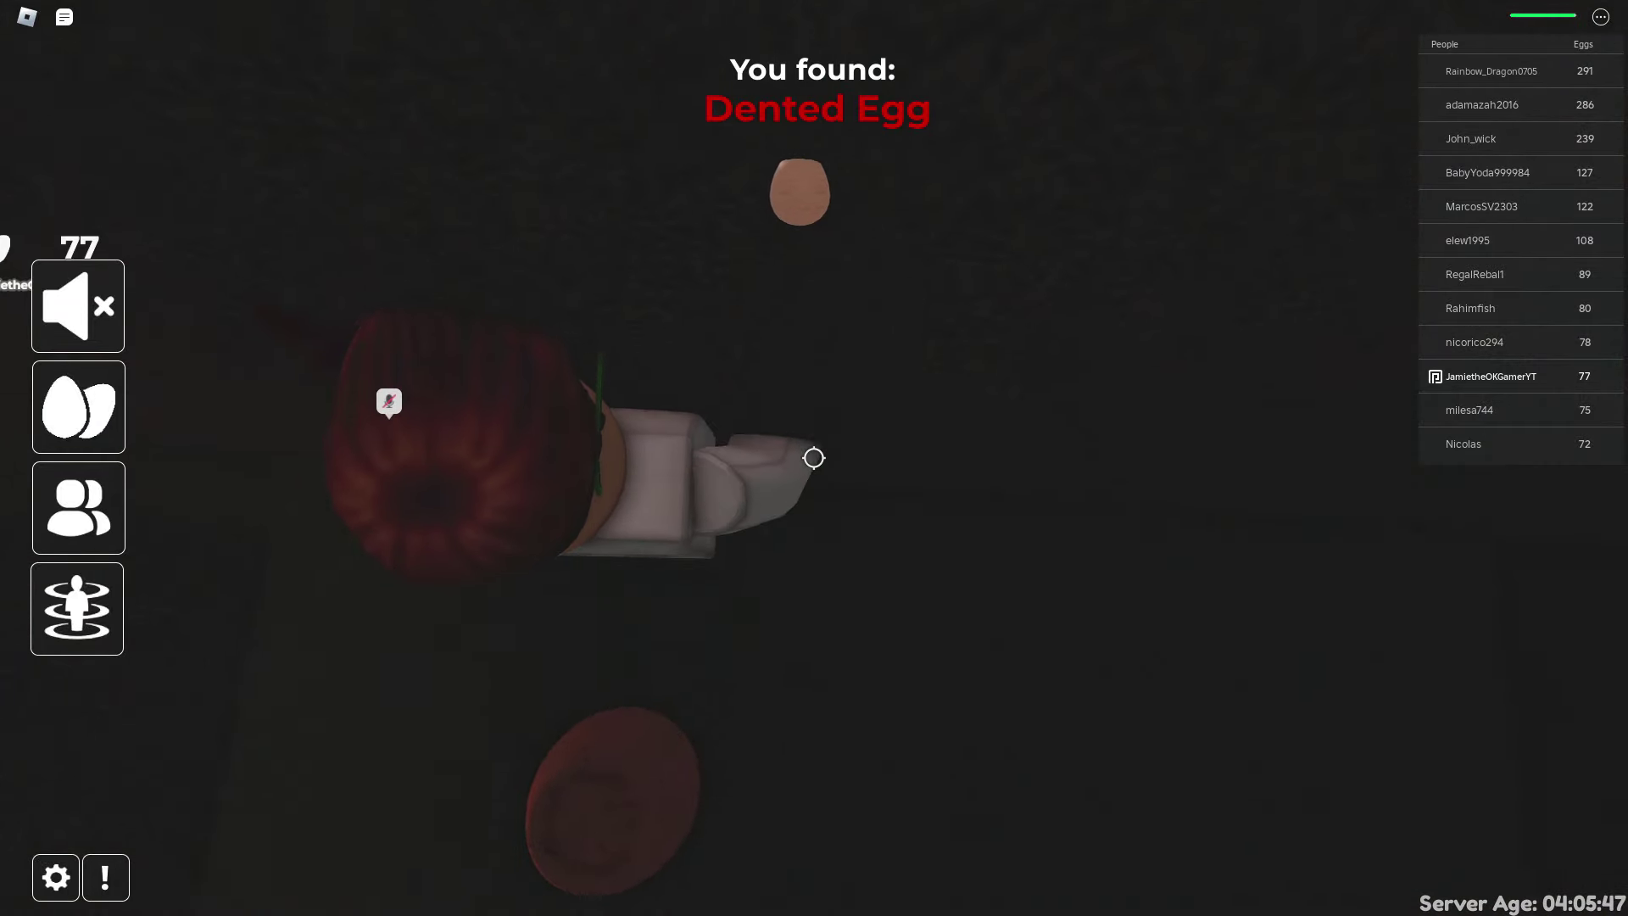
{"action": "key", "text": "w"}
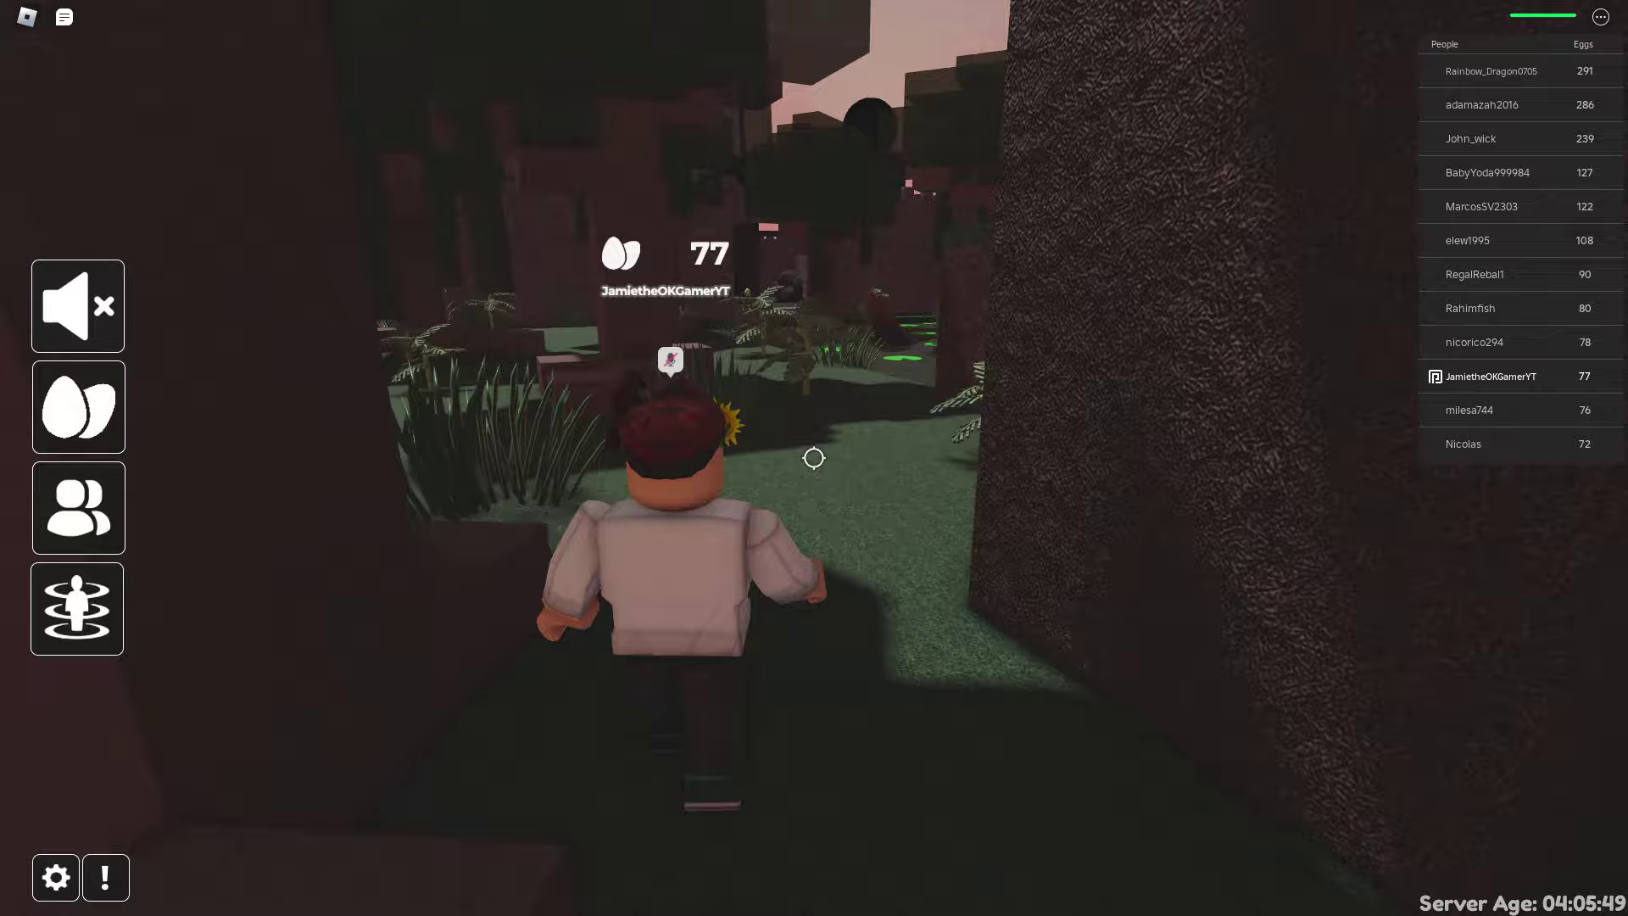
{"action": "key", "text": "shift"}
{"action": "key", "text": "w"}
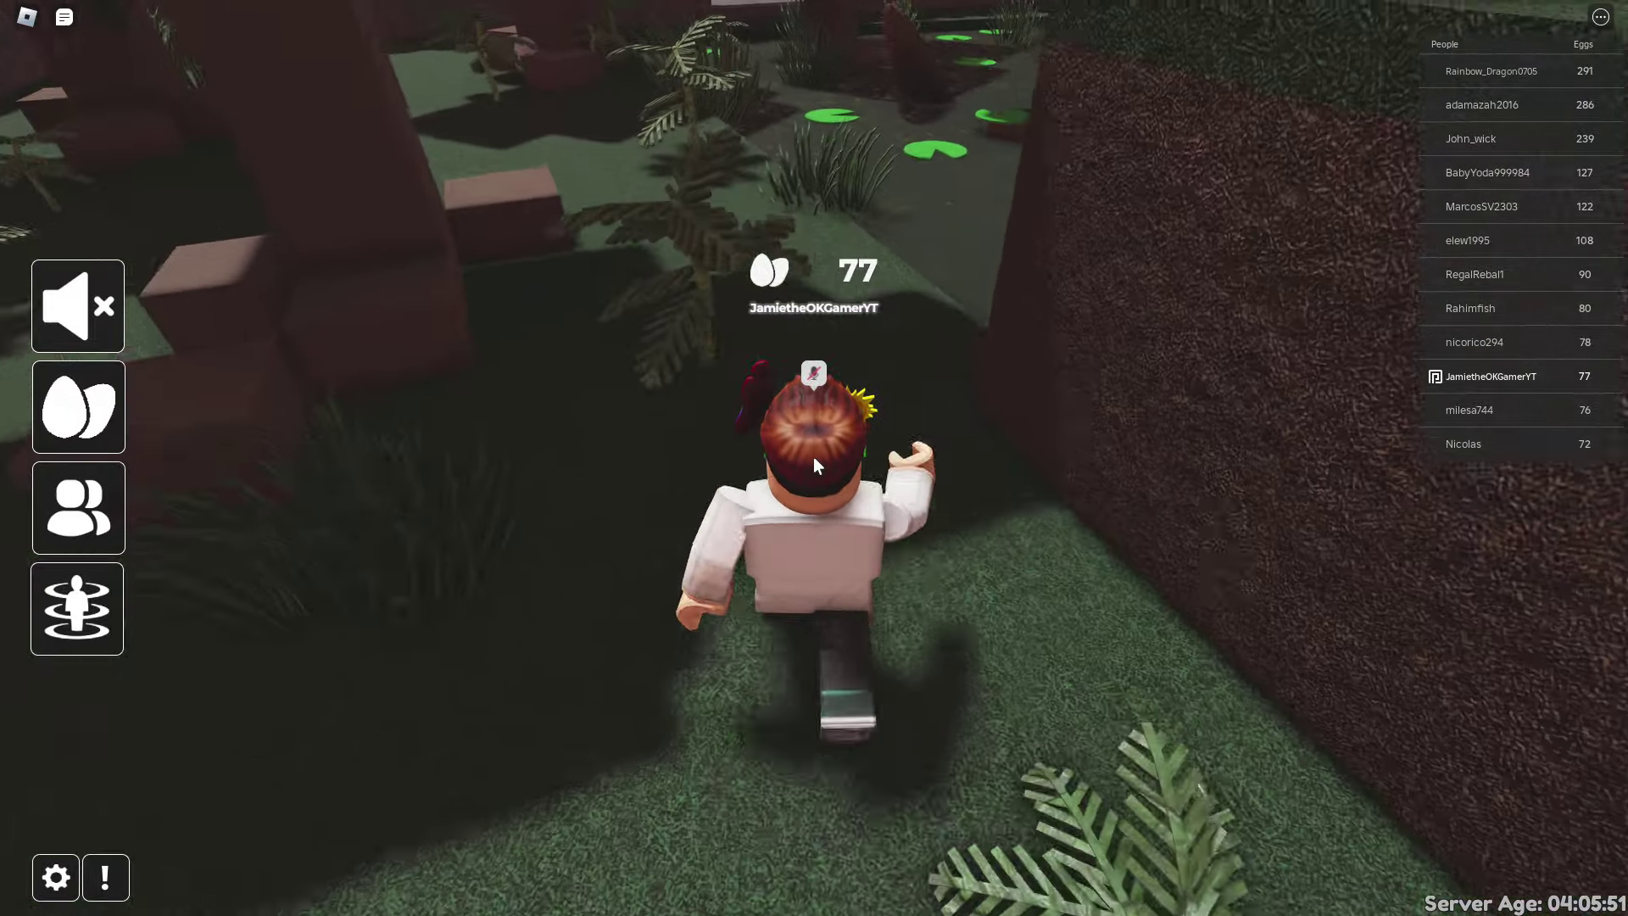
{"action": "key", "text": "w"}
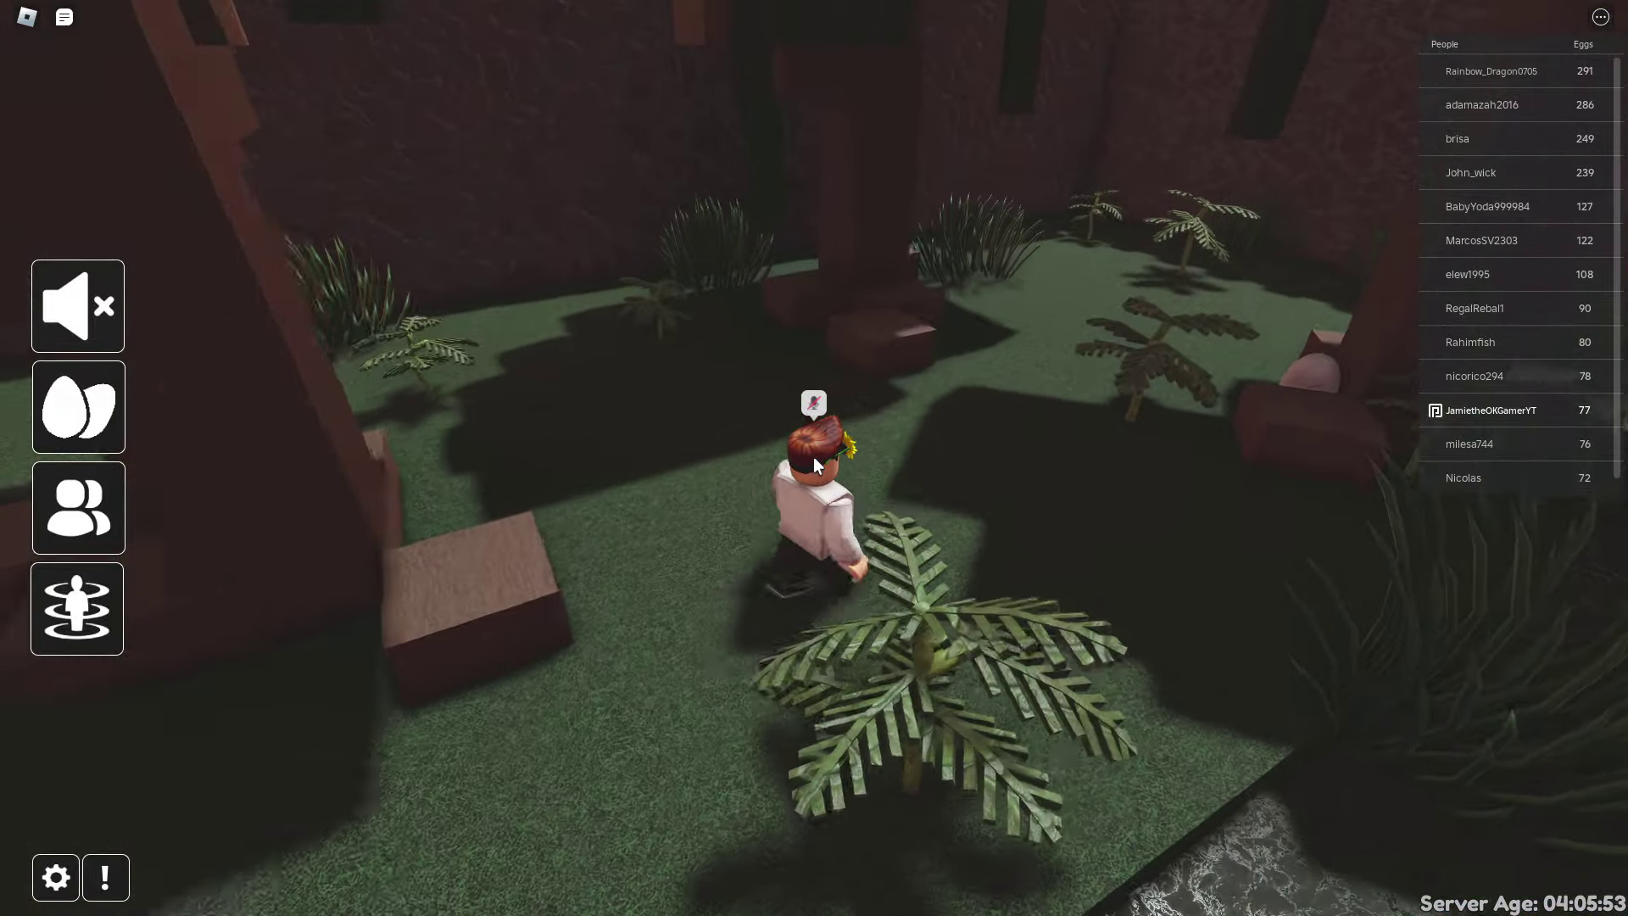
{"action": "key", "text": "w"}
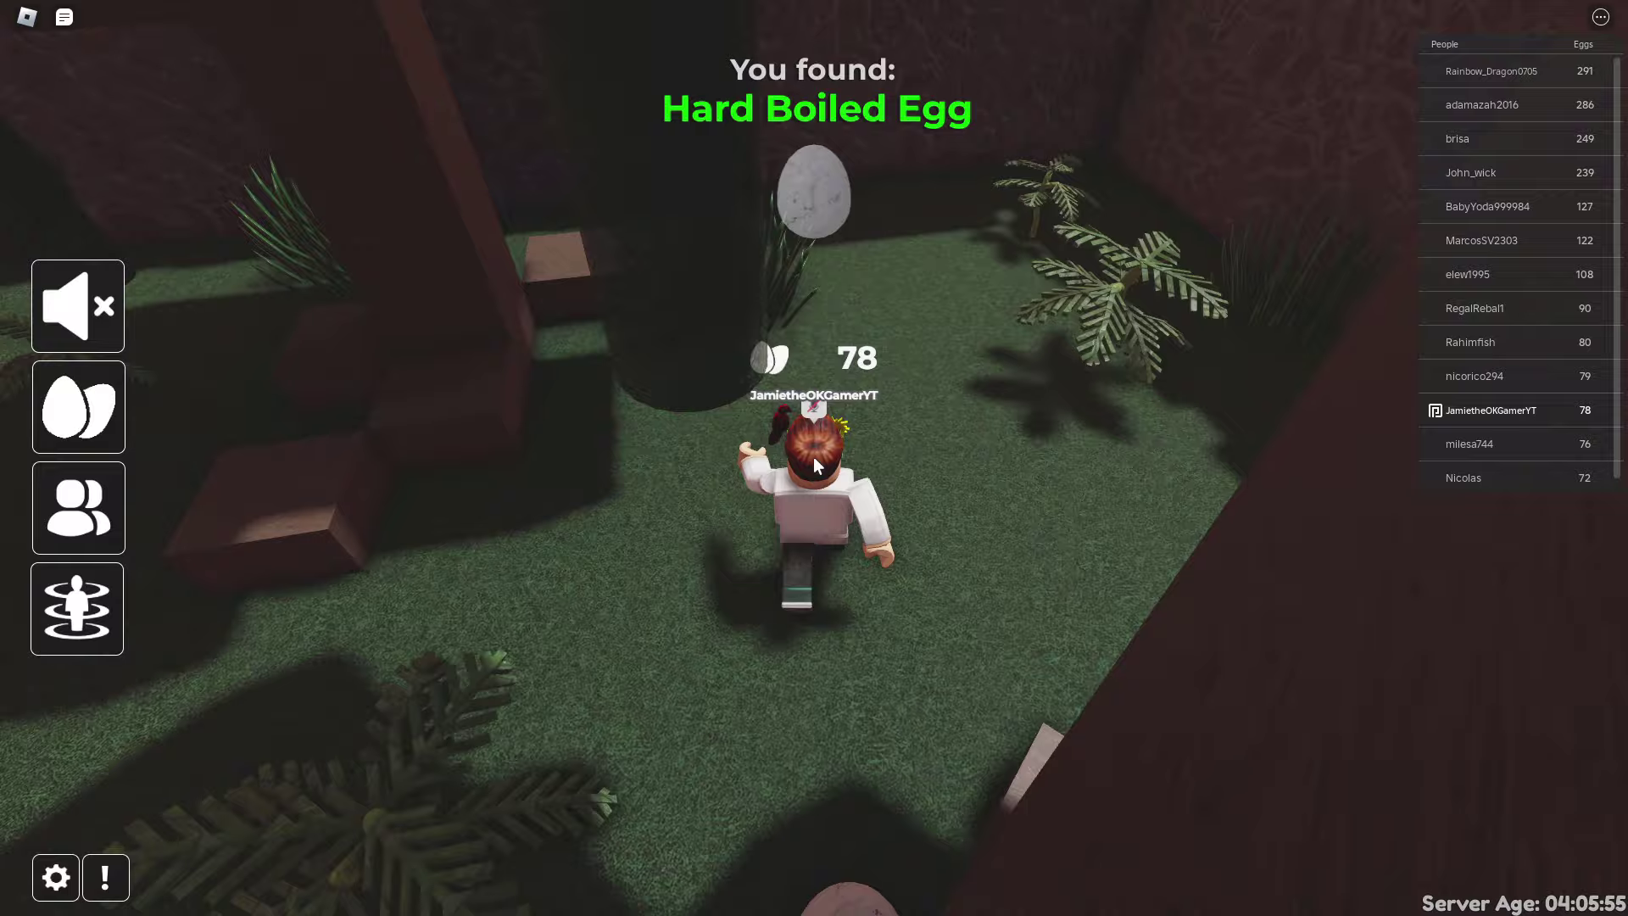
{"action": "key", "text": "w"}
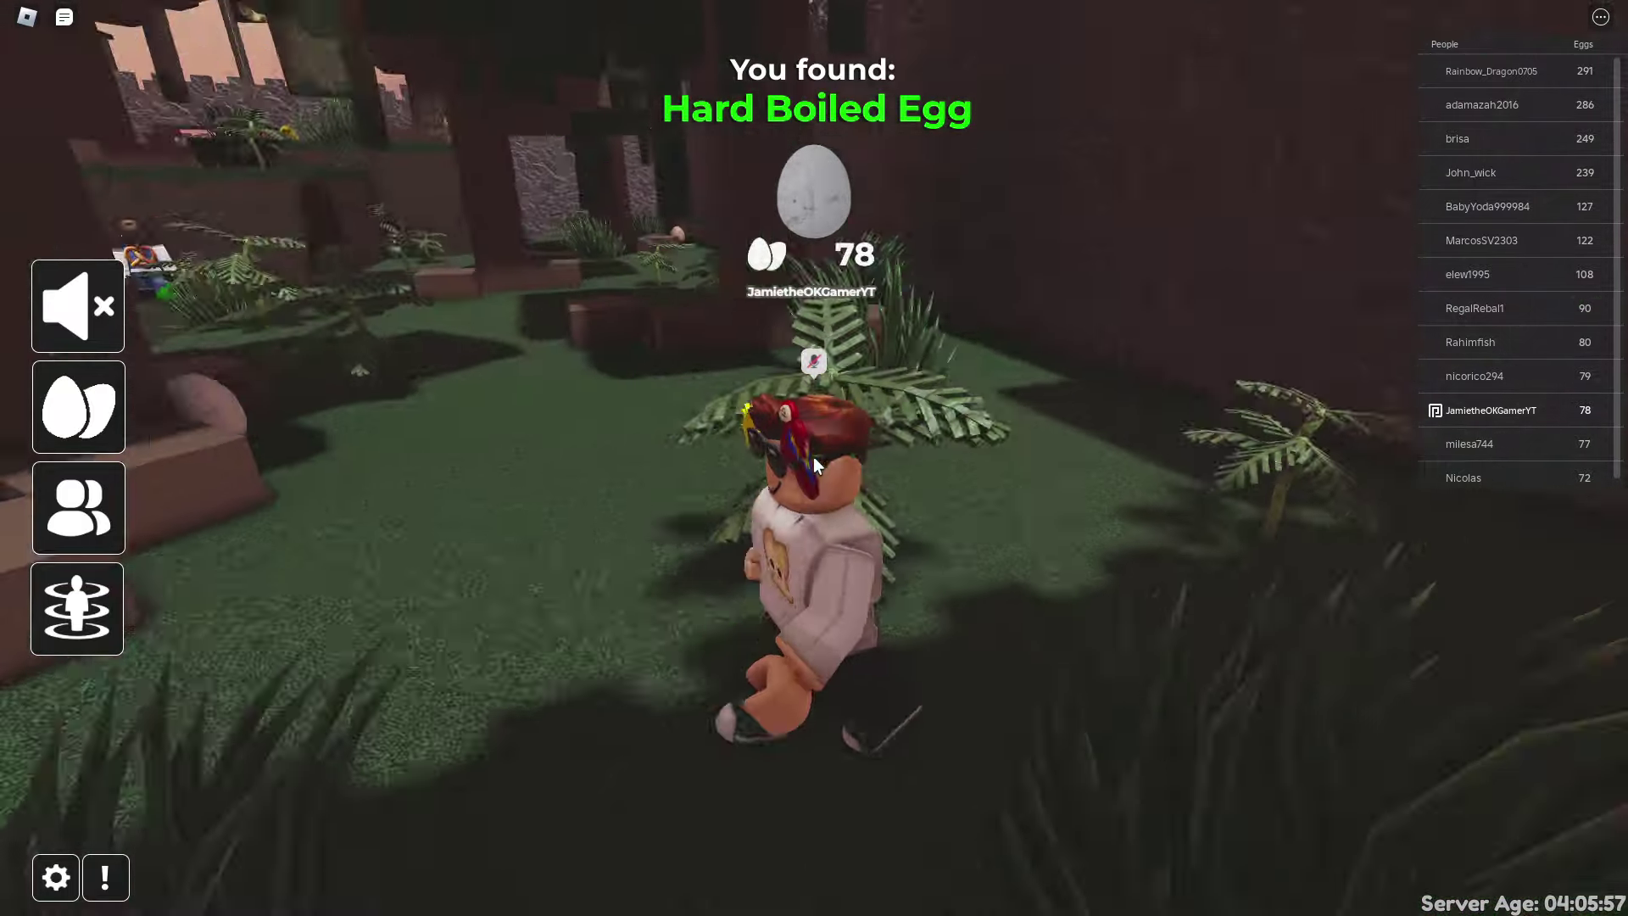
Collect the Swamp, Plant and Slime Eggs, hopping across the swamp lily pads.
{"action": "key", "text": "w"}
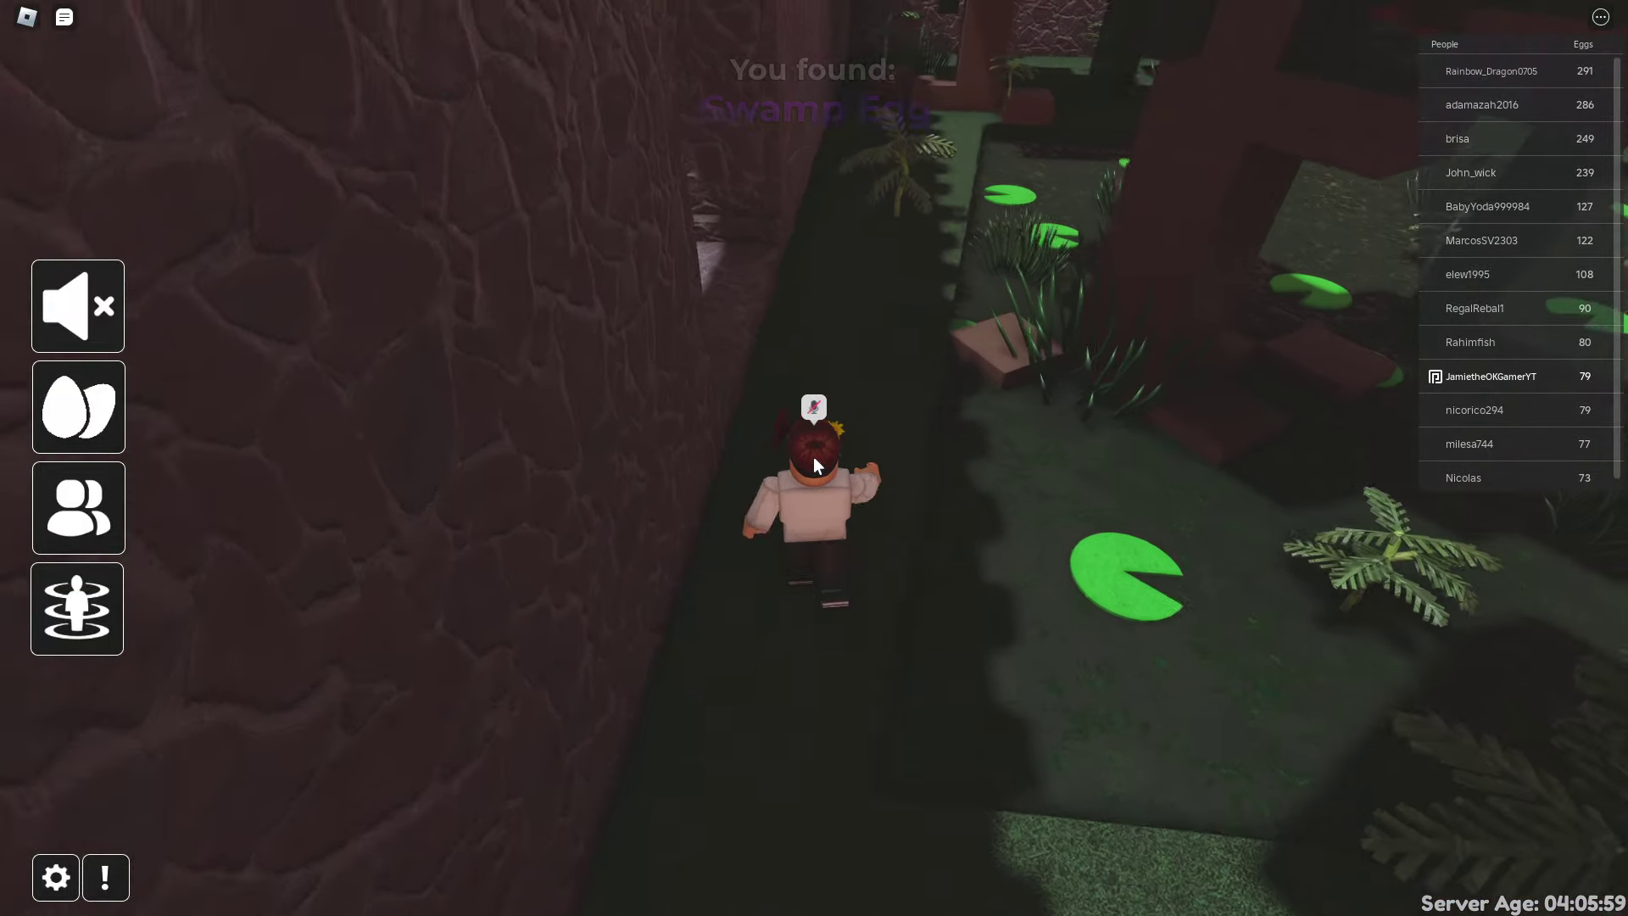
{"action": "key", "text": "s"}
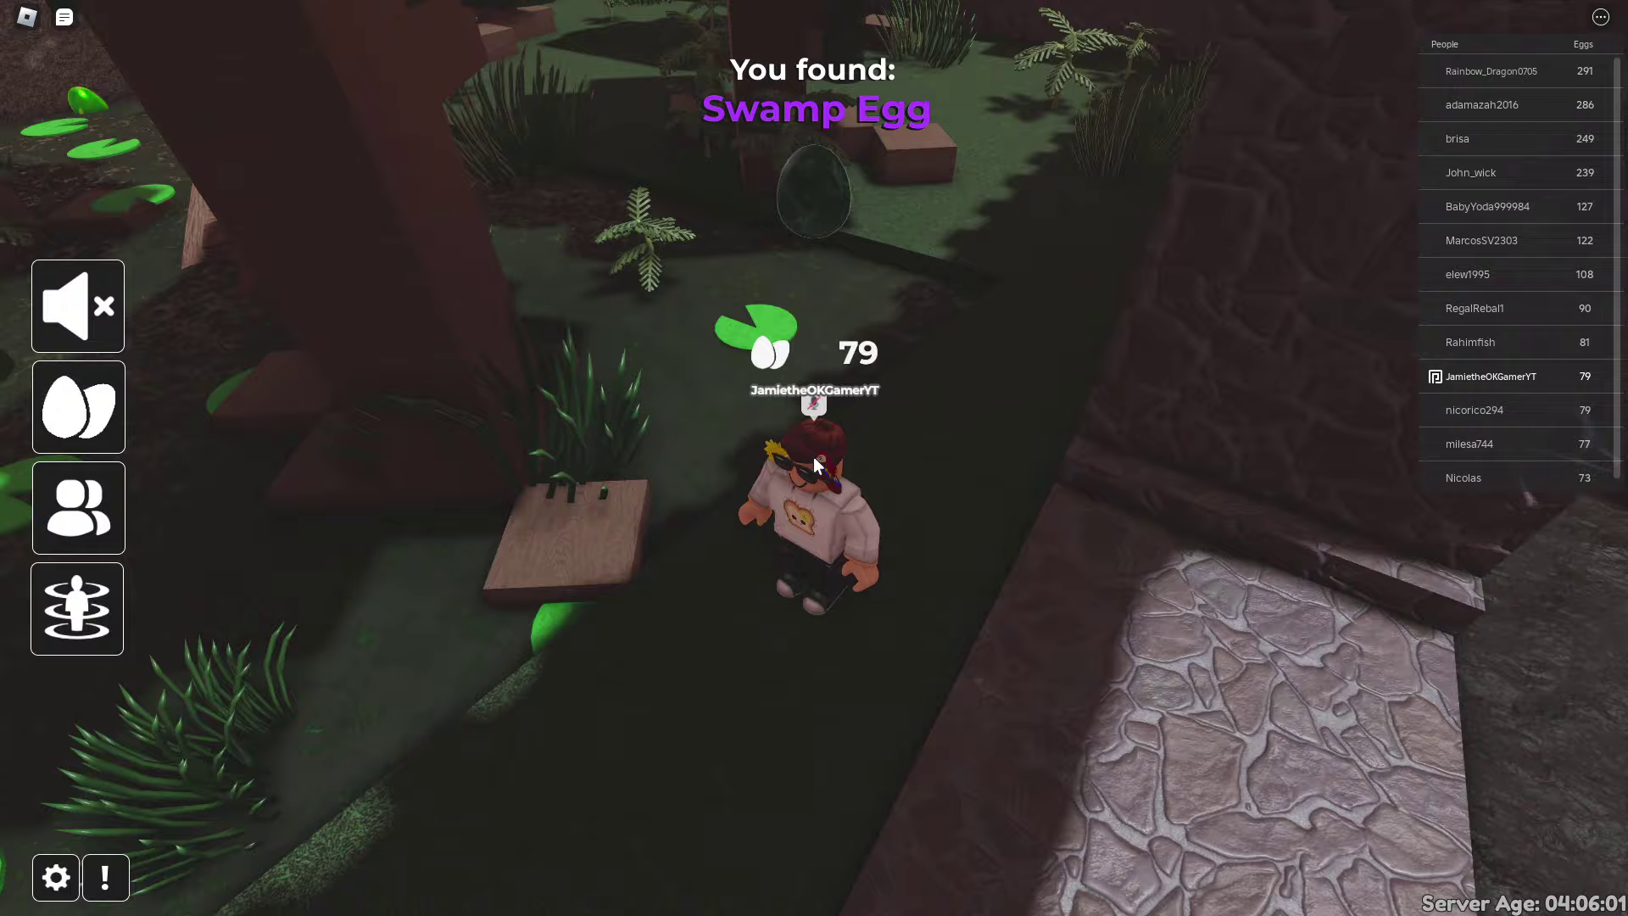
{"action": "key", "text": "w"}
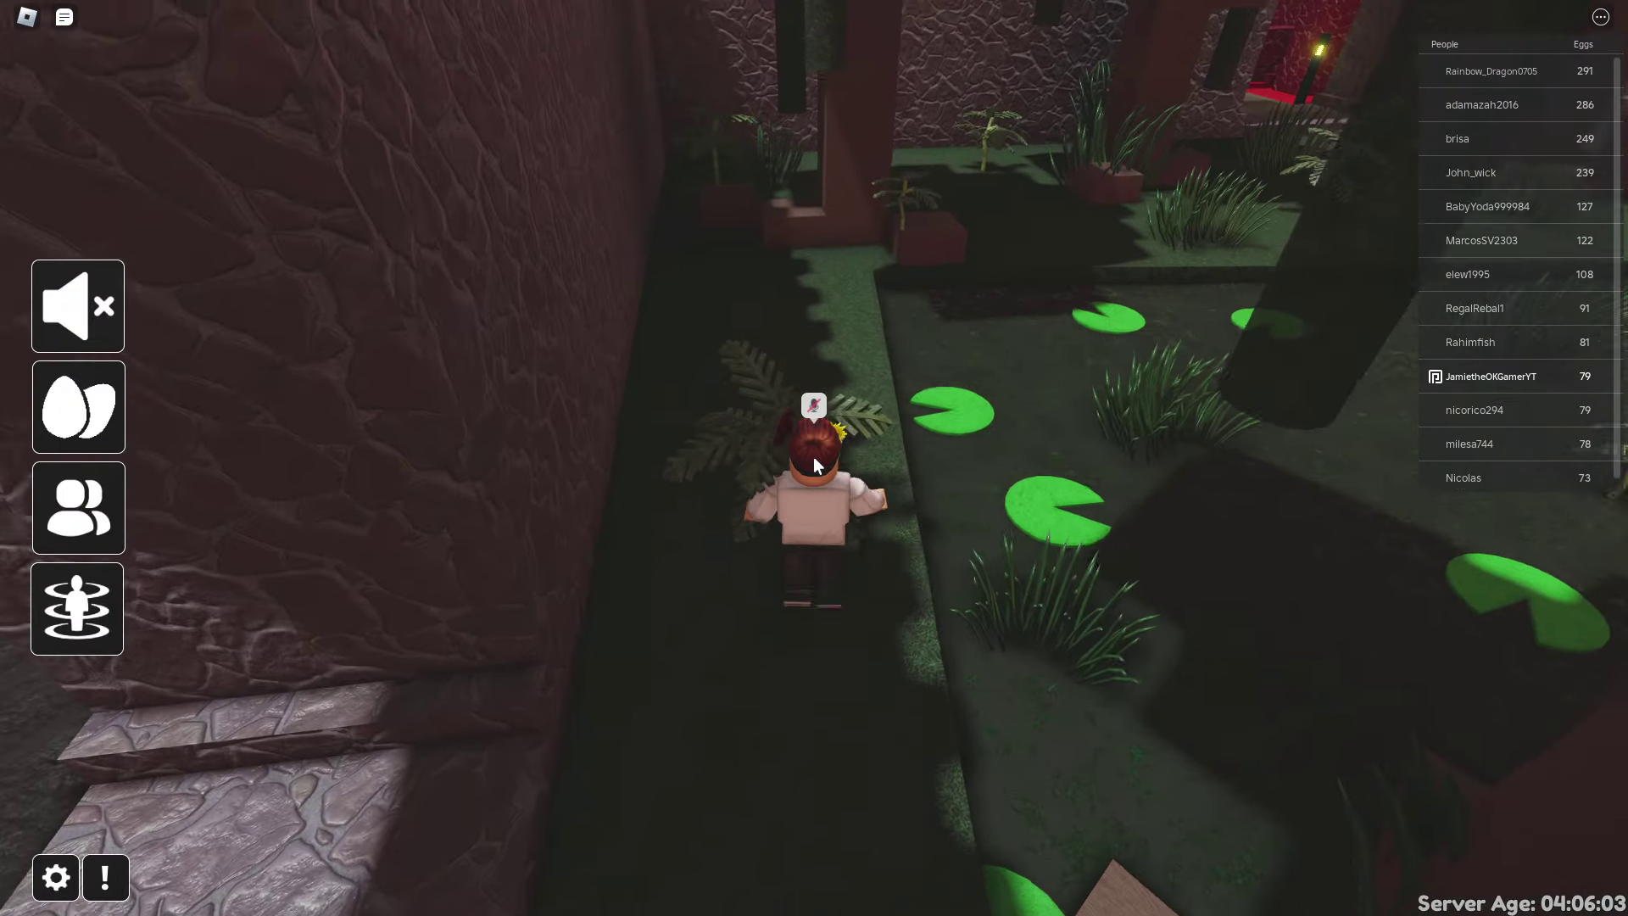
{"action": "key", "text": "w"}
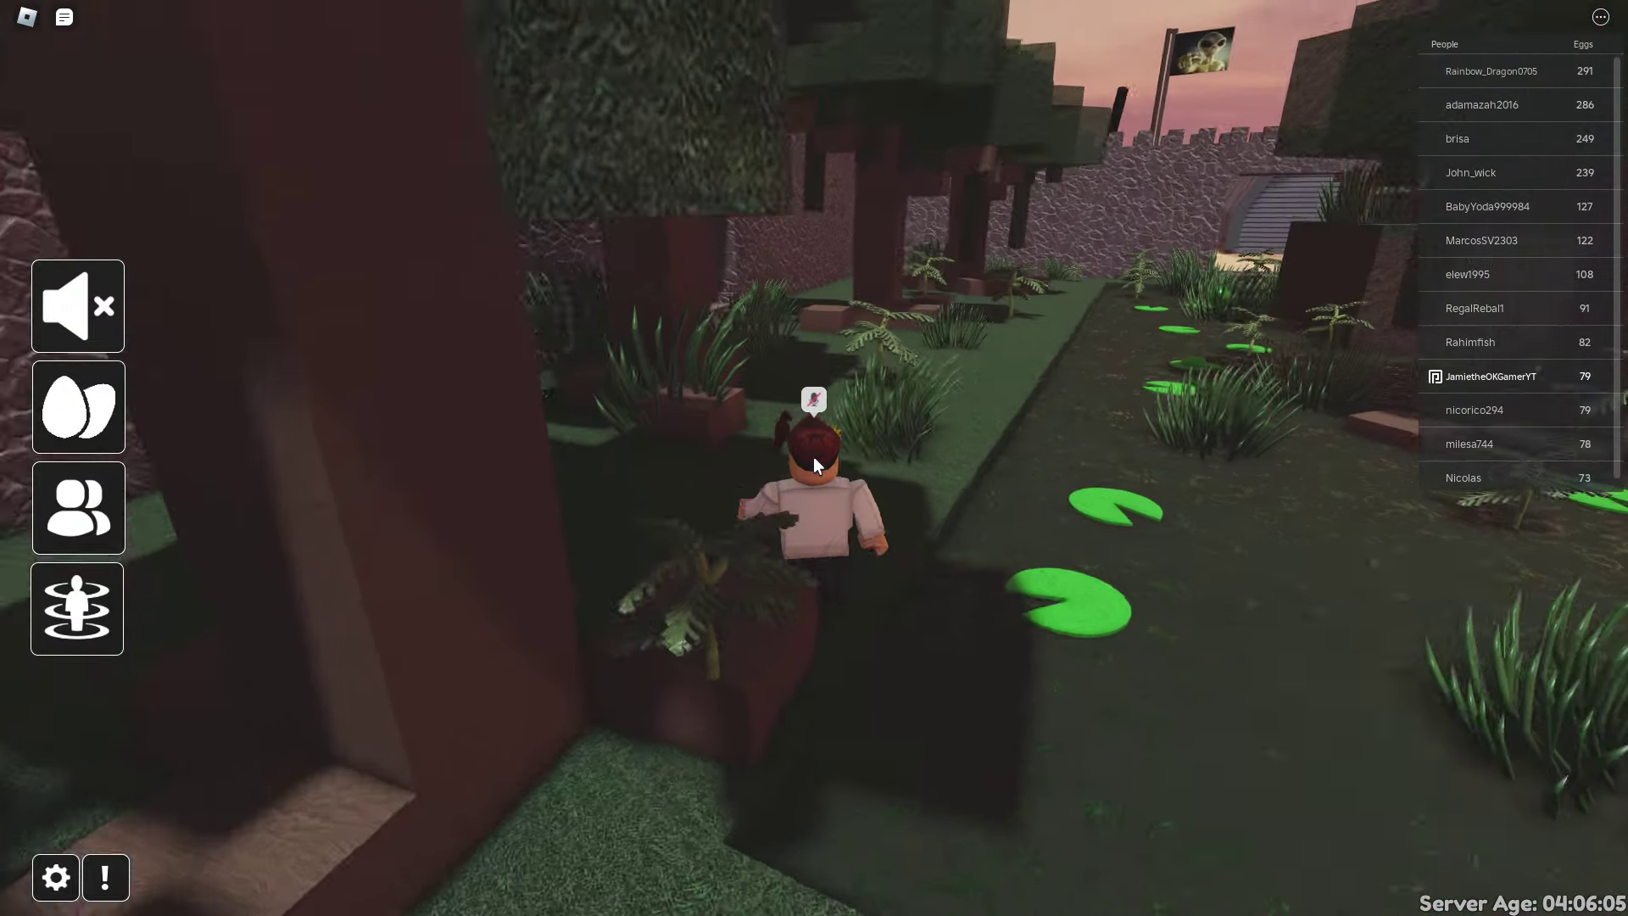
{"action": "key", "text": "w"}
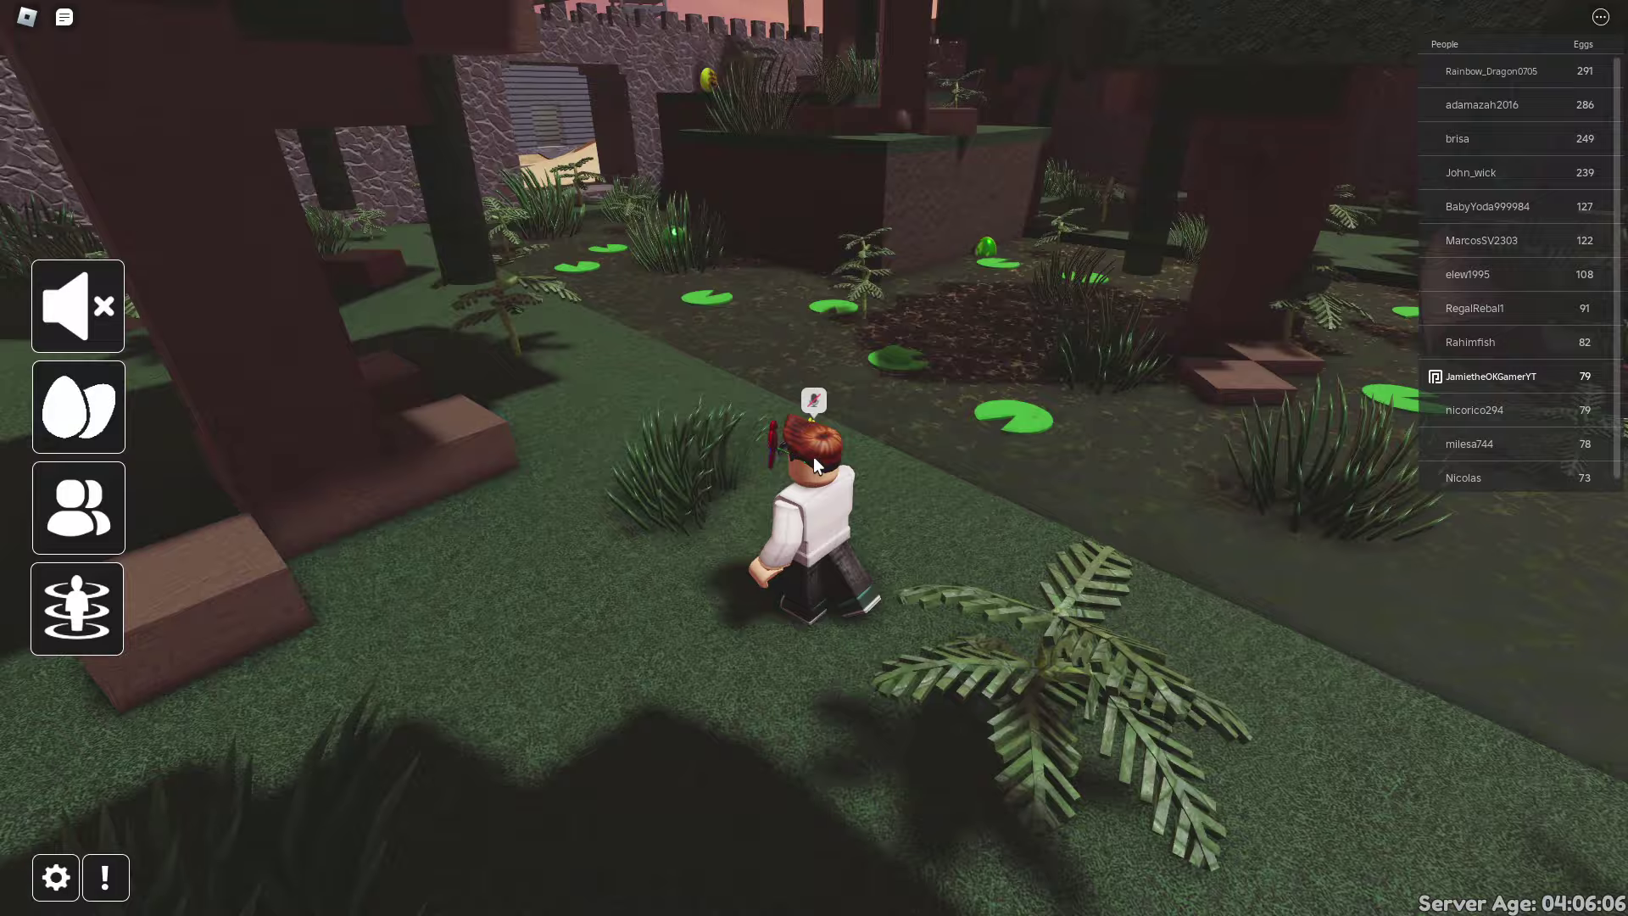
{"action": "key", "text": "space"}
{"action": "key", "text": "w"}
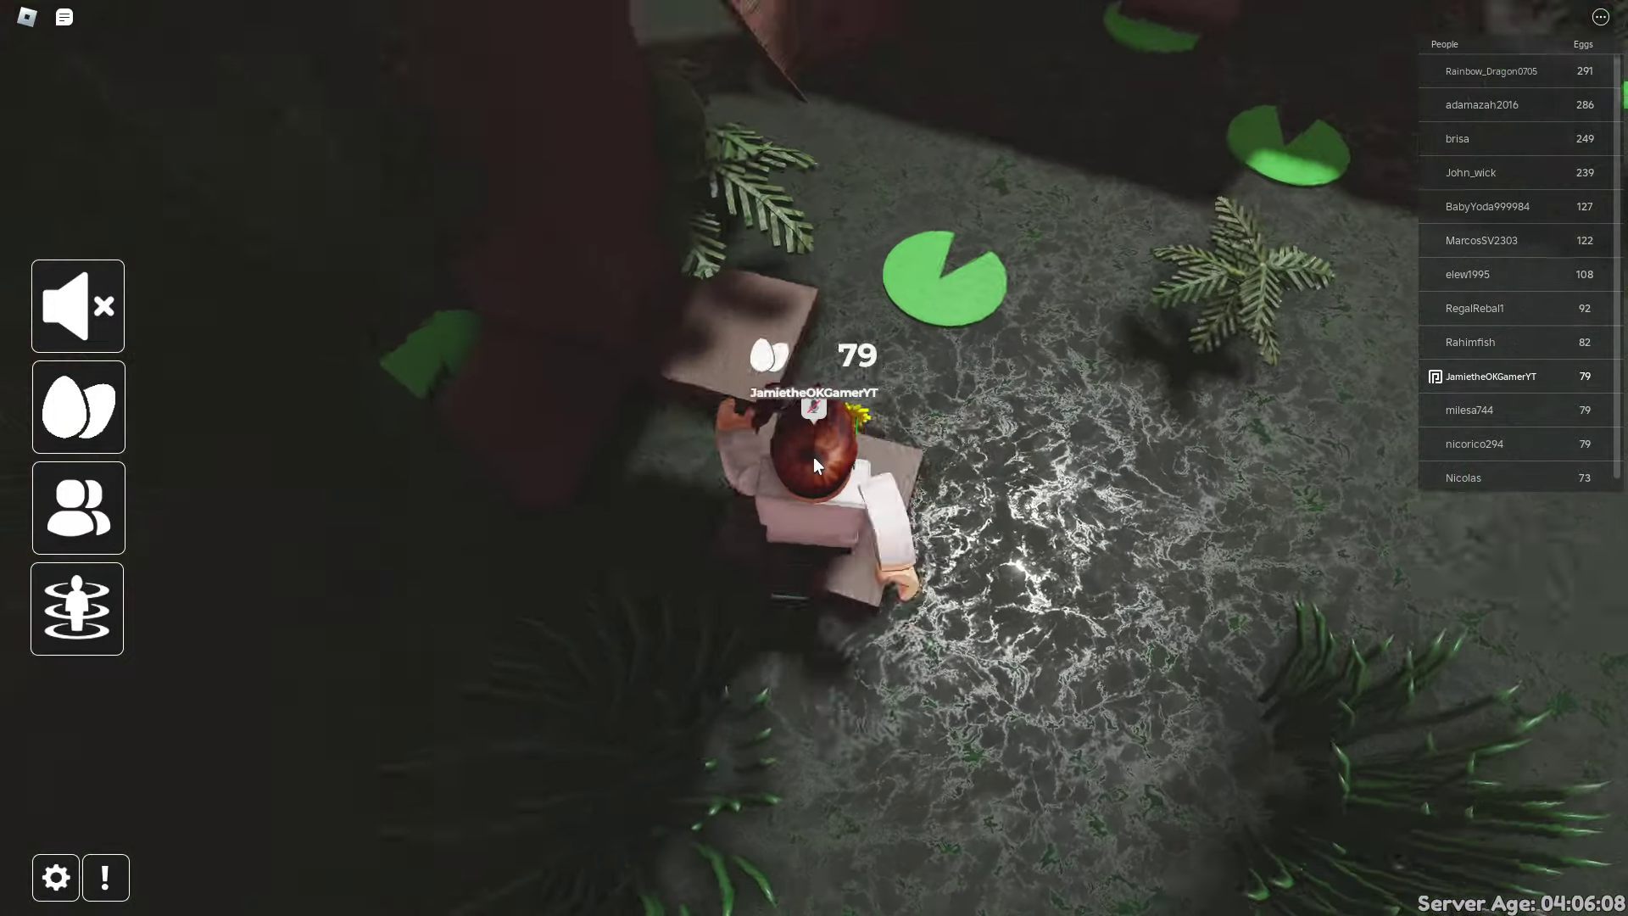
{"action": "key", "text": "w"}
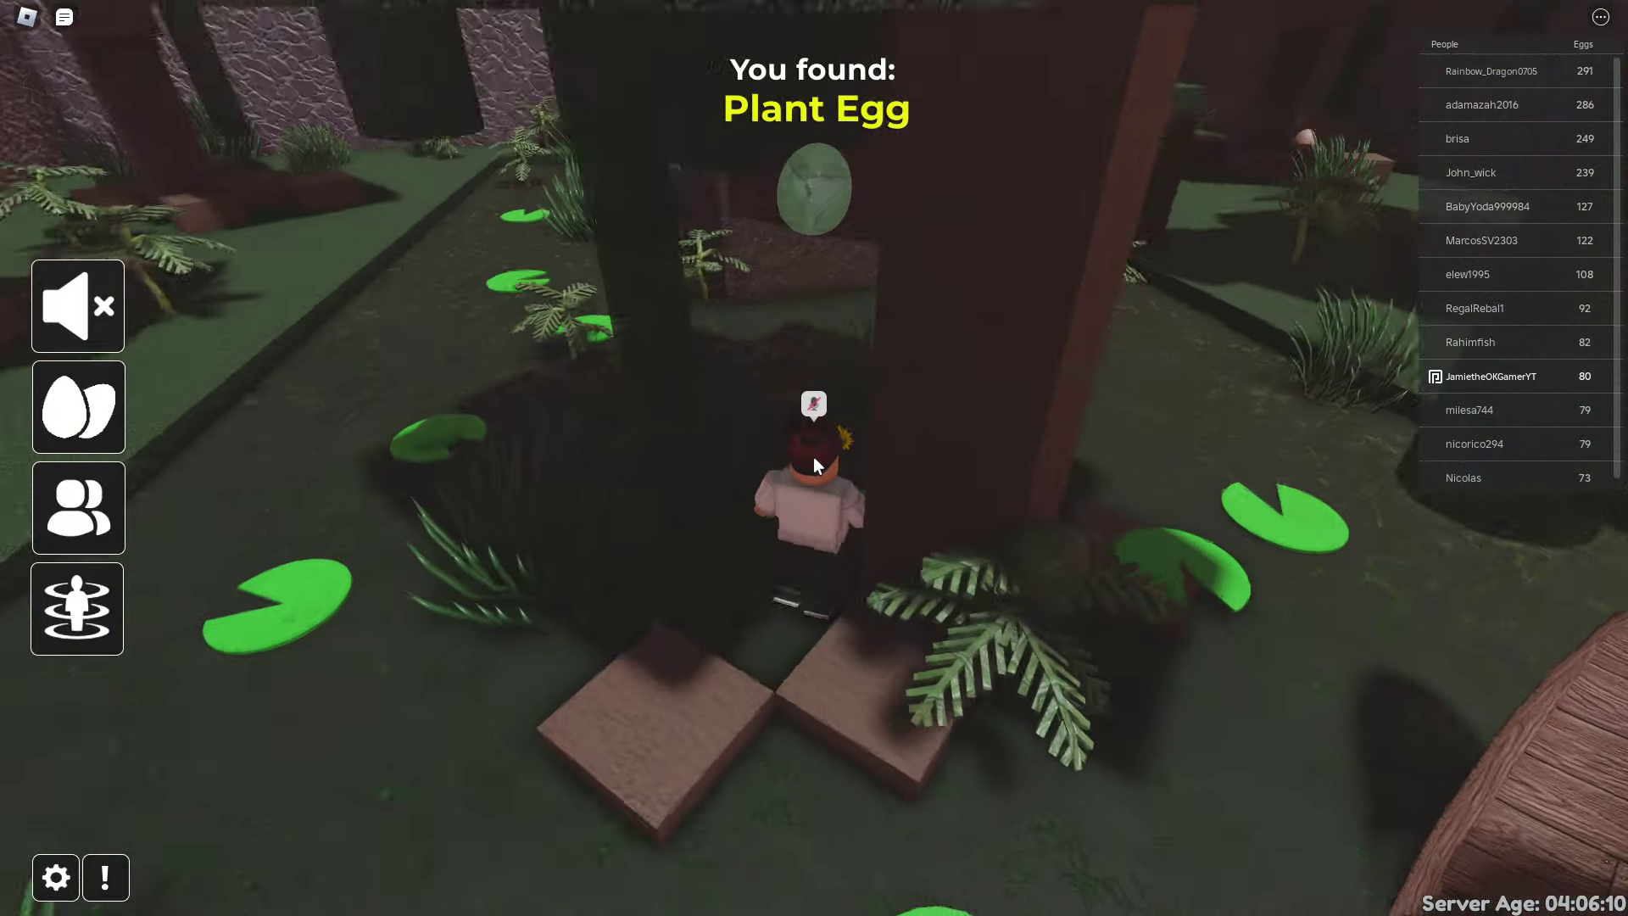
{"action": "key", "text": "w"}
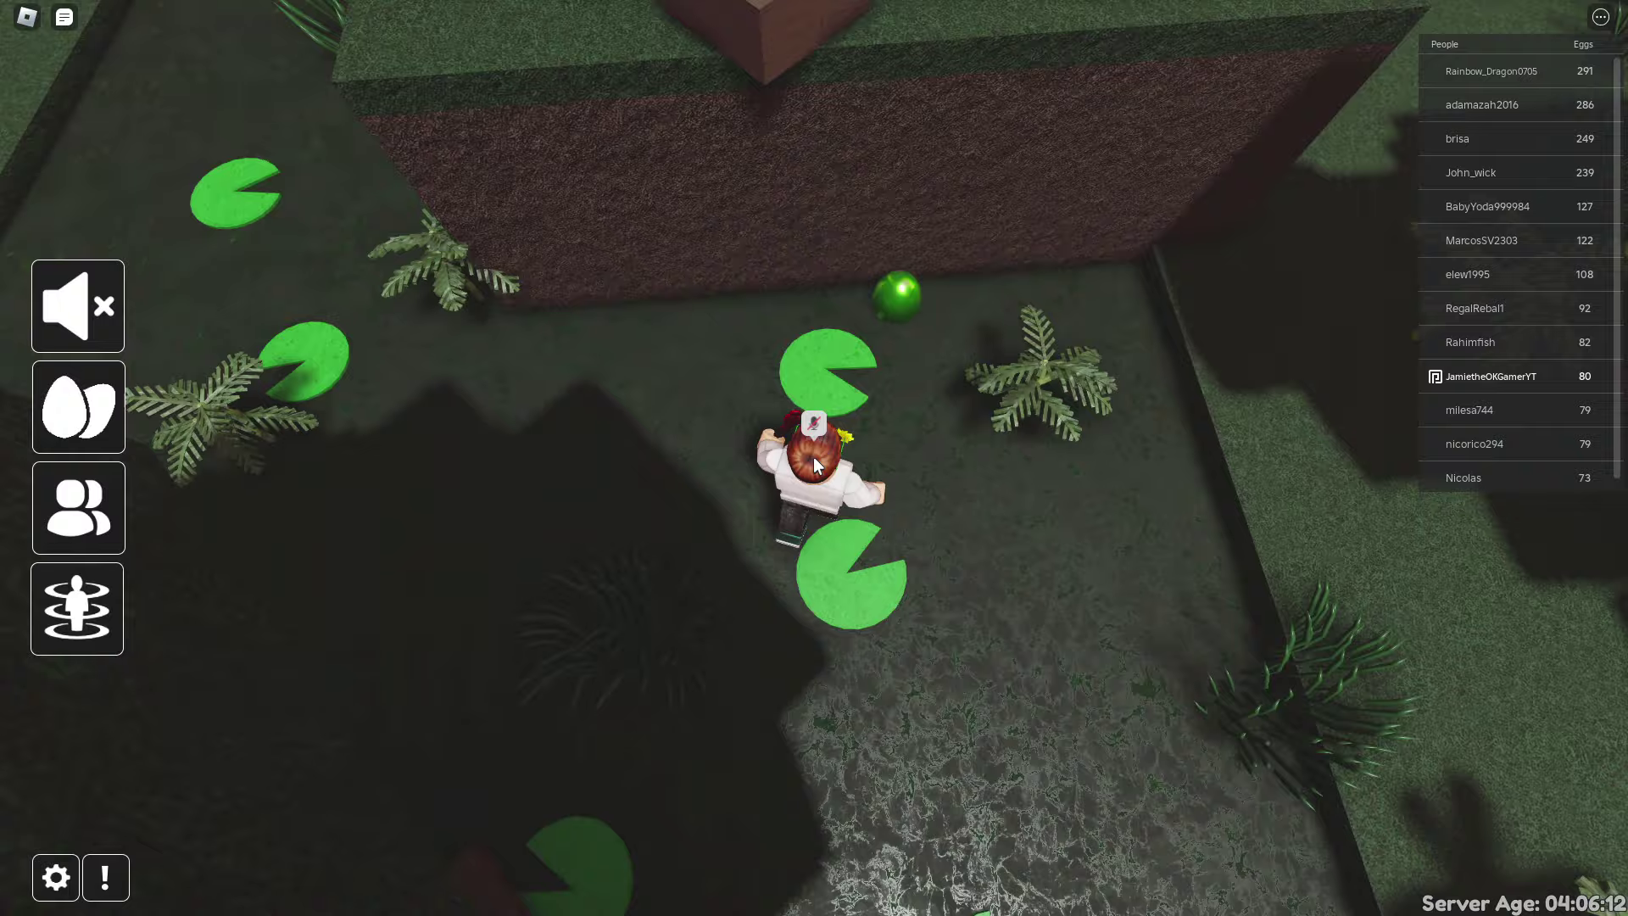
Pass through the stone doorway and red maze, grabbing the Temple Egg, into the park.
{"action": "key", "text": "w"}
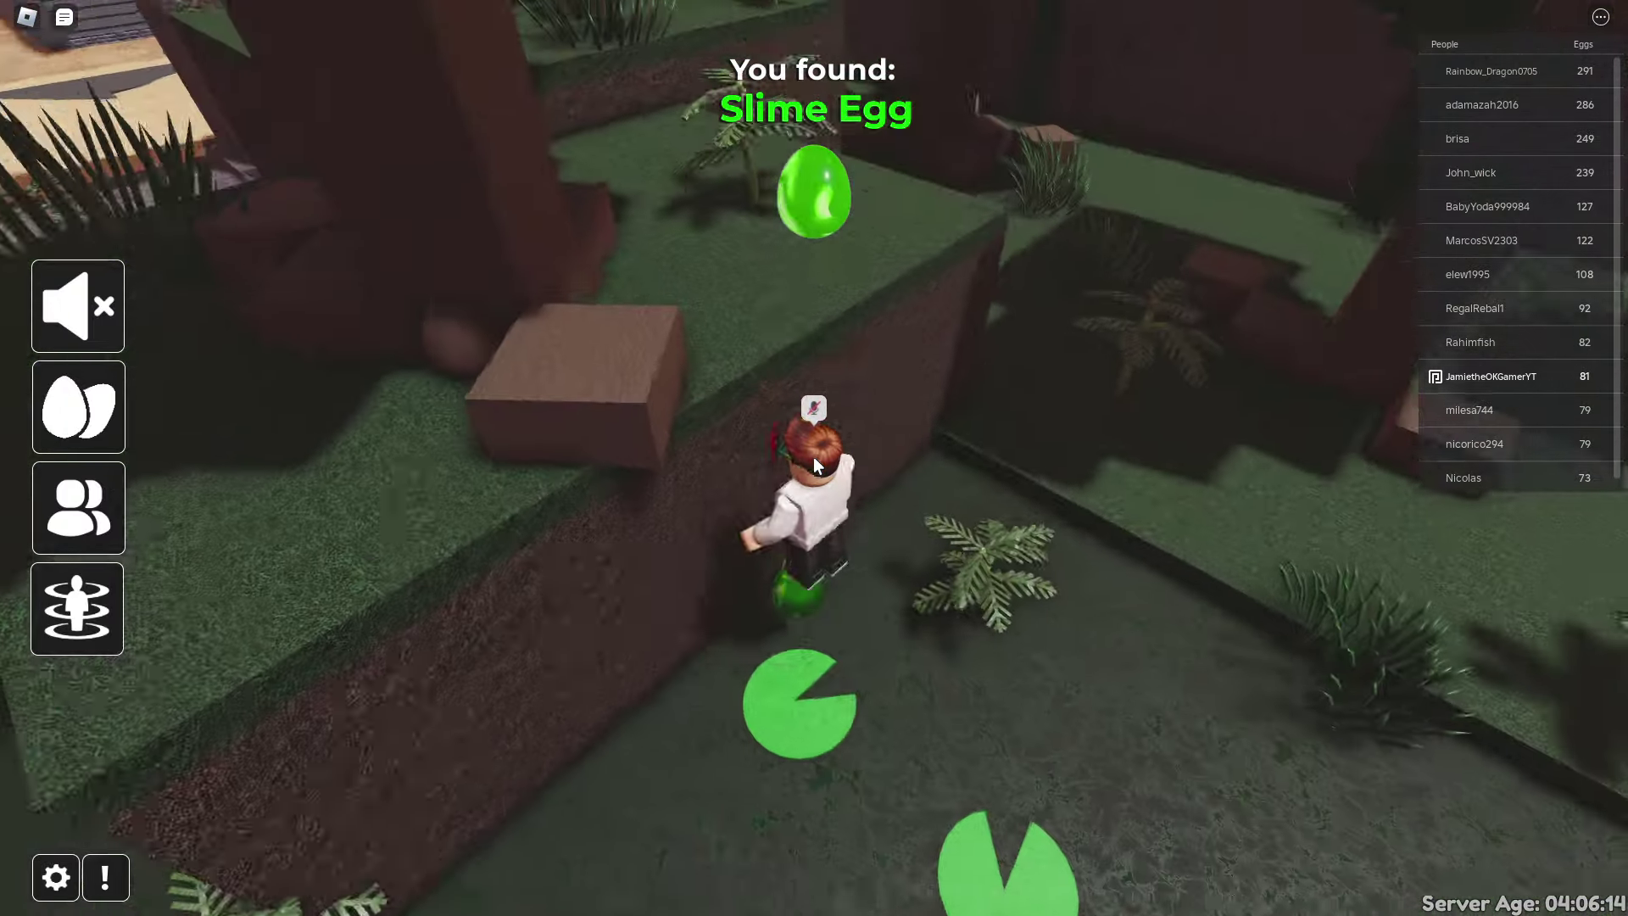
{"action": "key", "text": "w"}
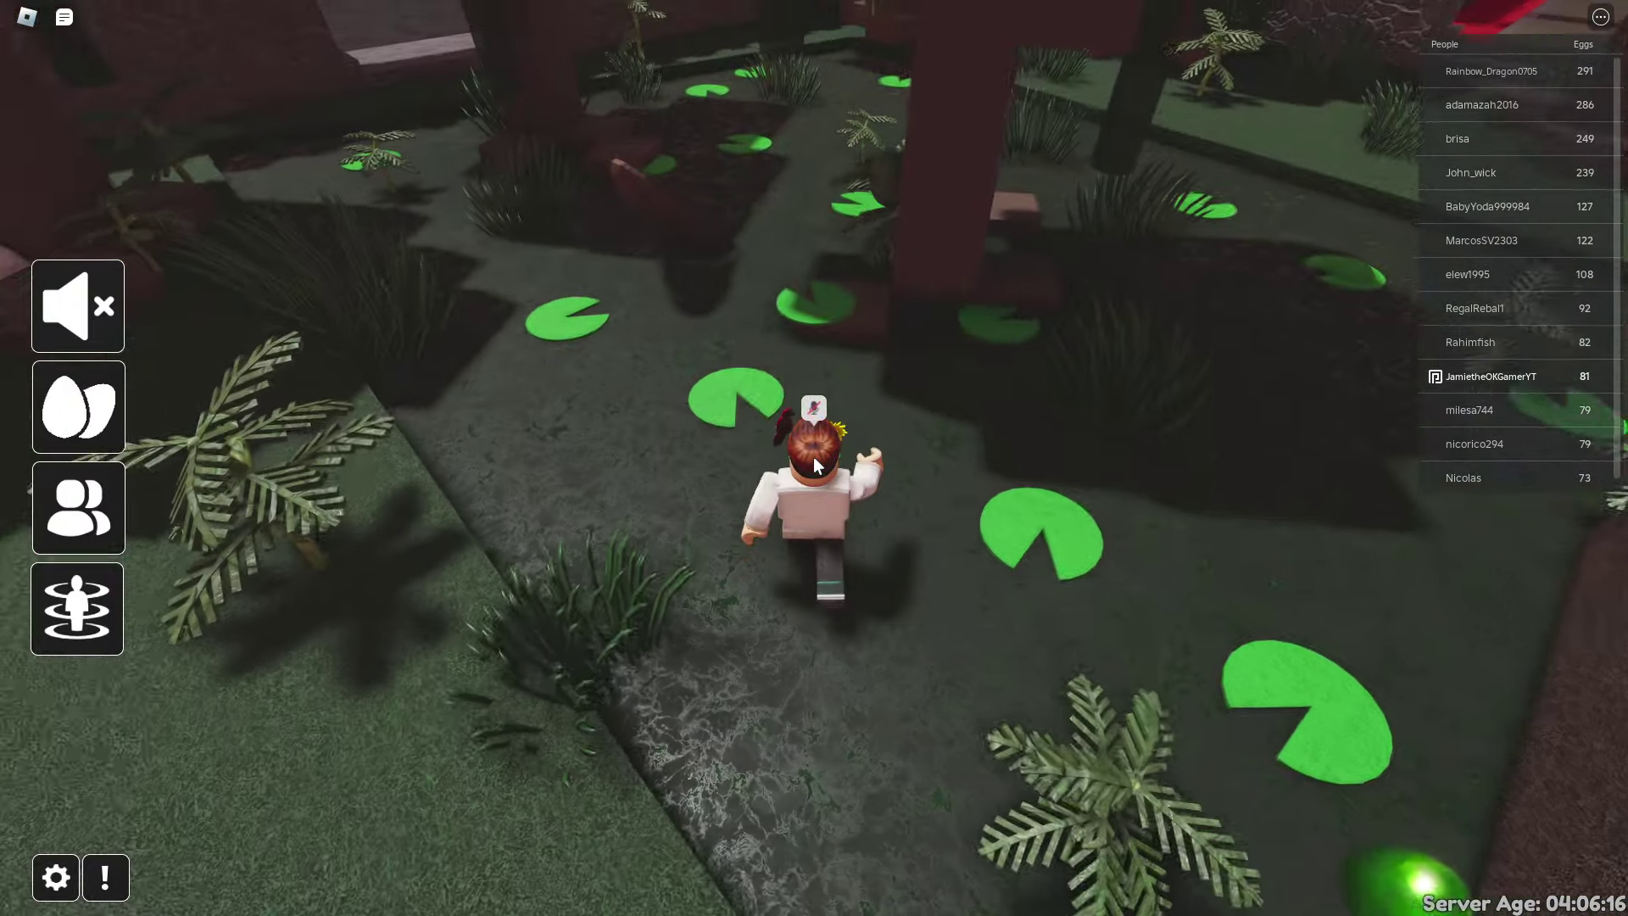
{"action": "key", "text": "w"}
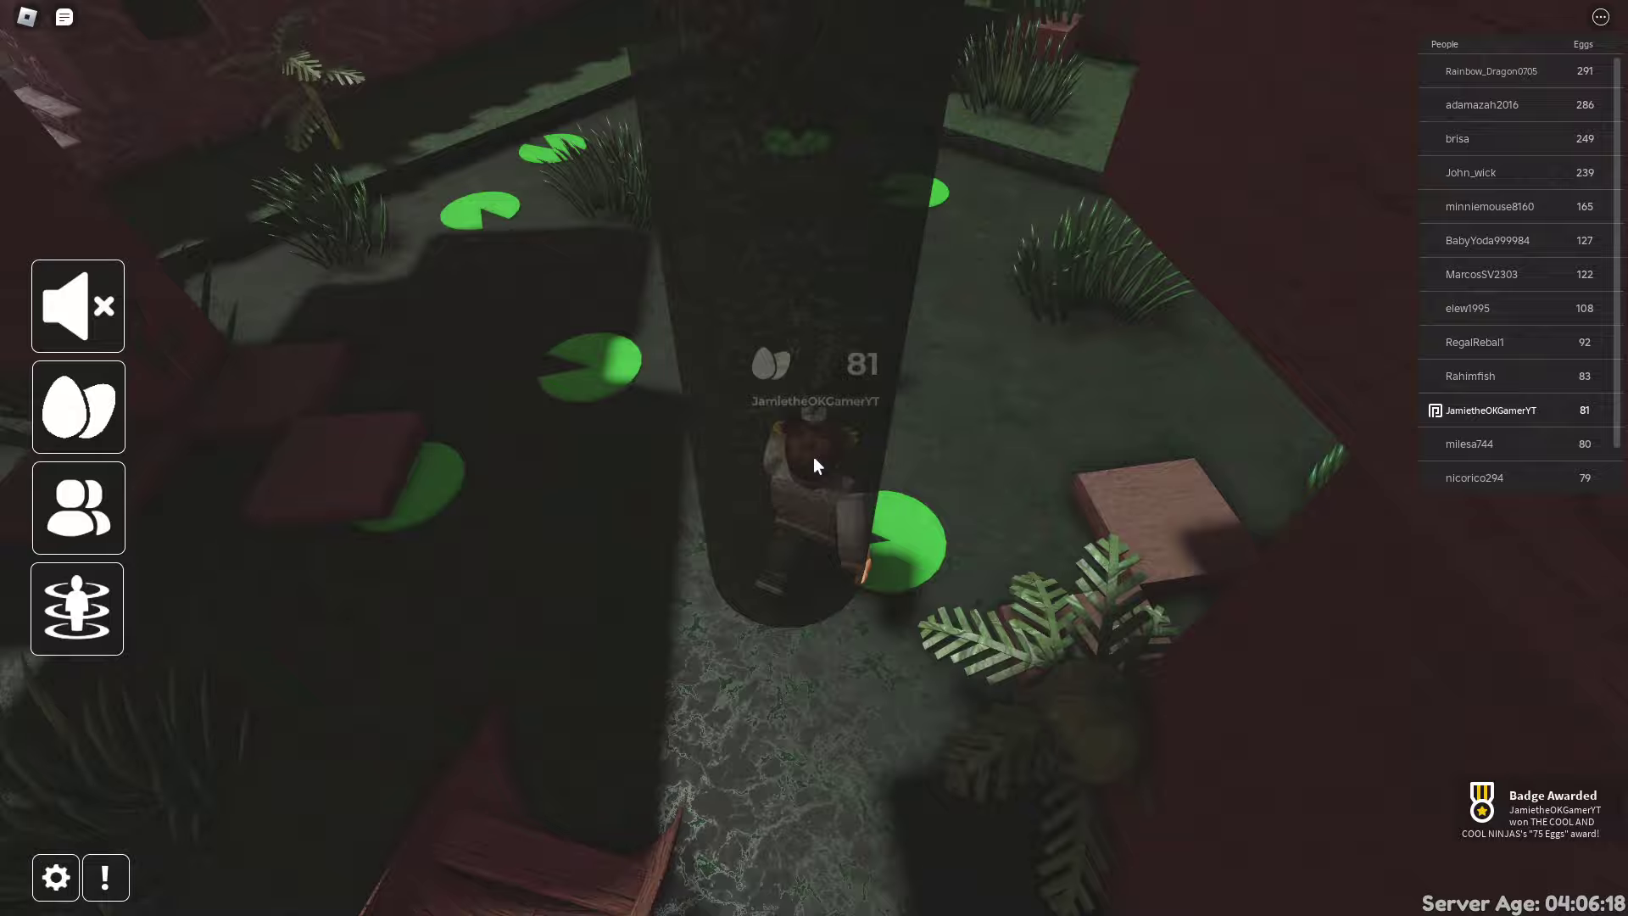
{"action": "key", "text": "w"}
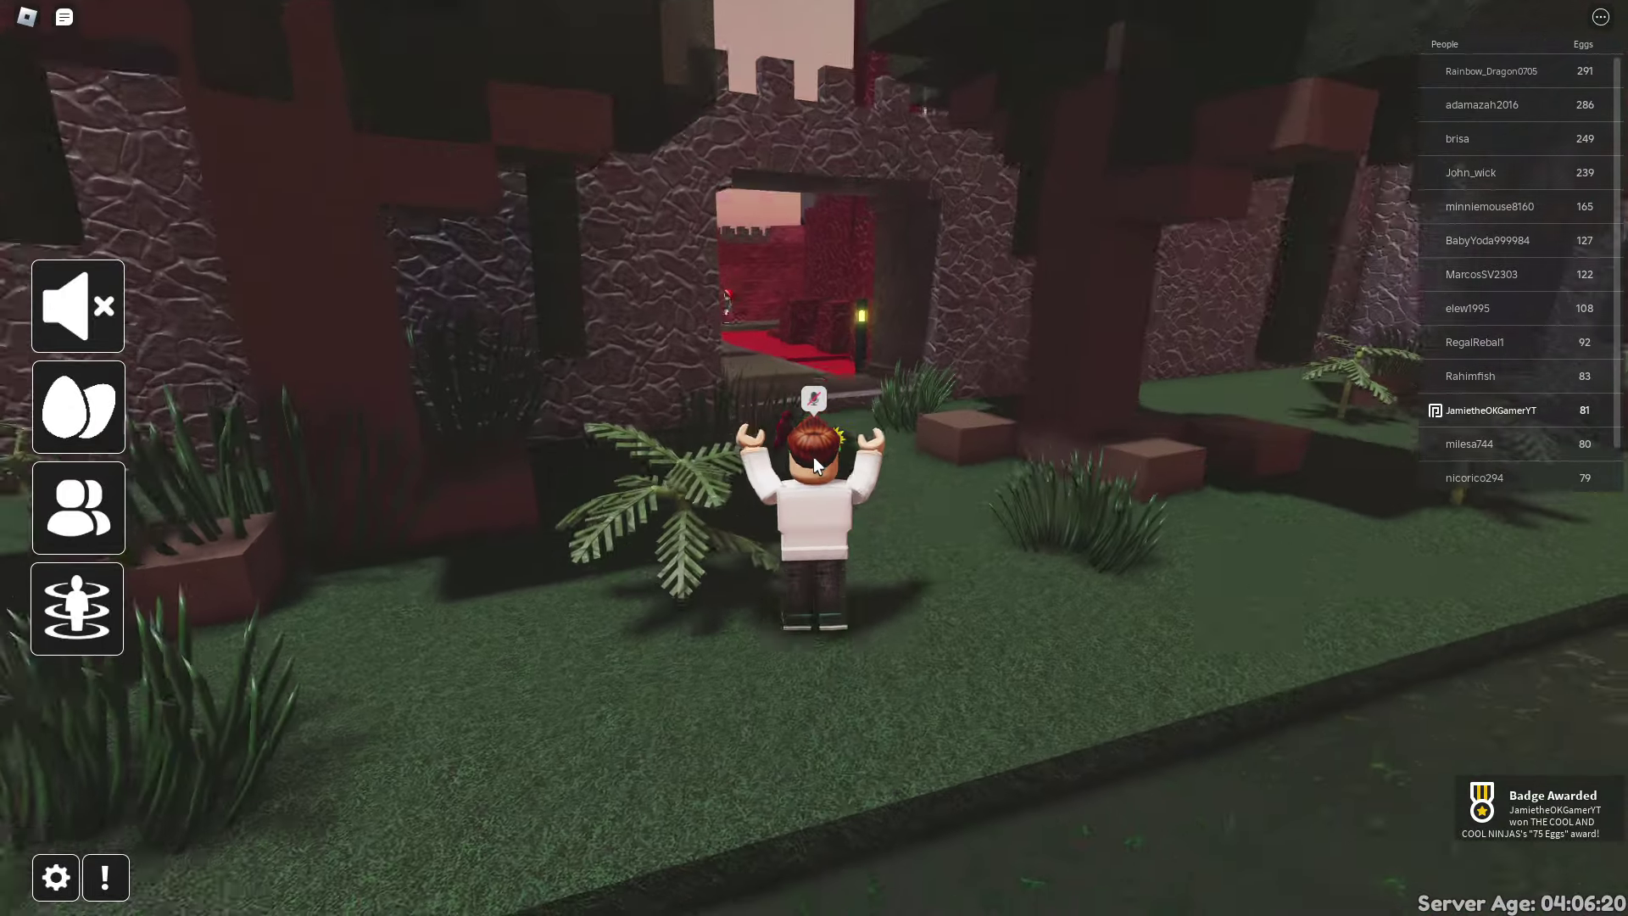
{"action": "key", "text": "w"}
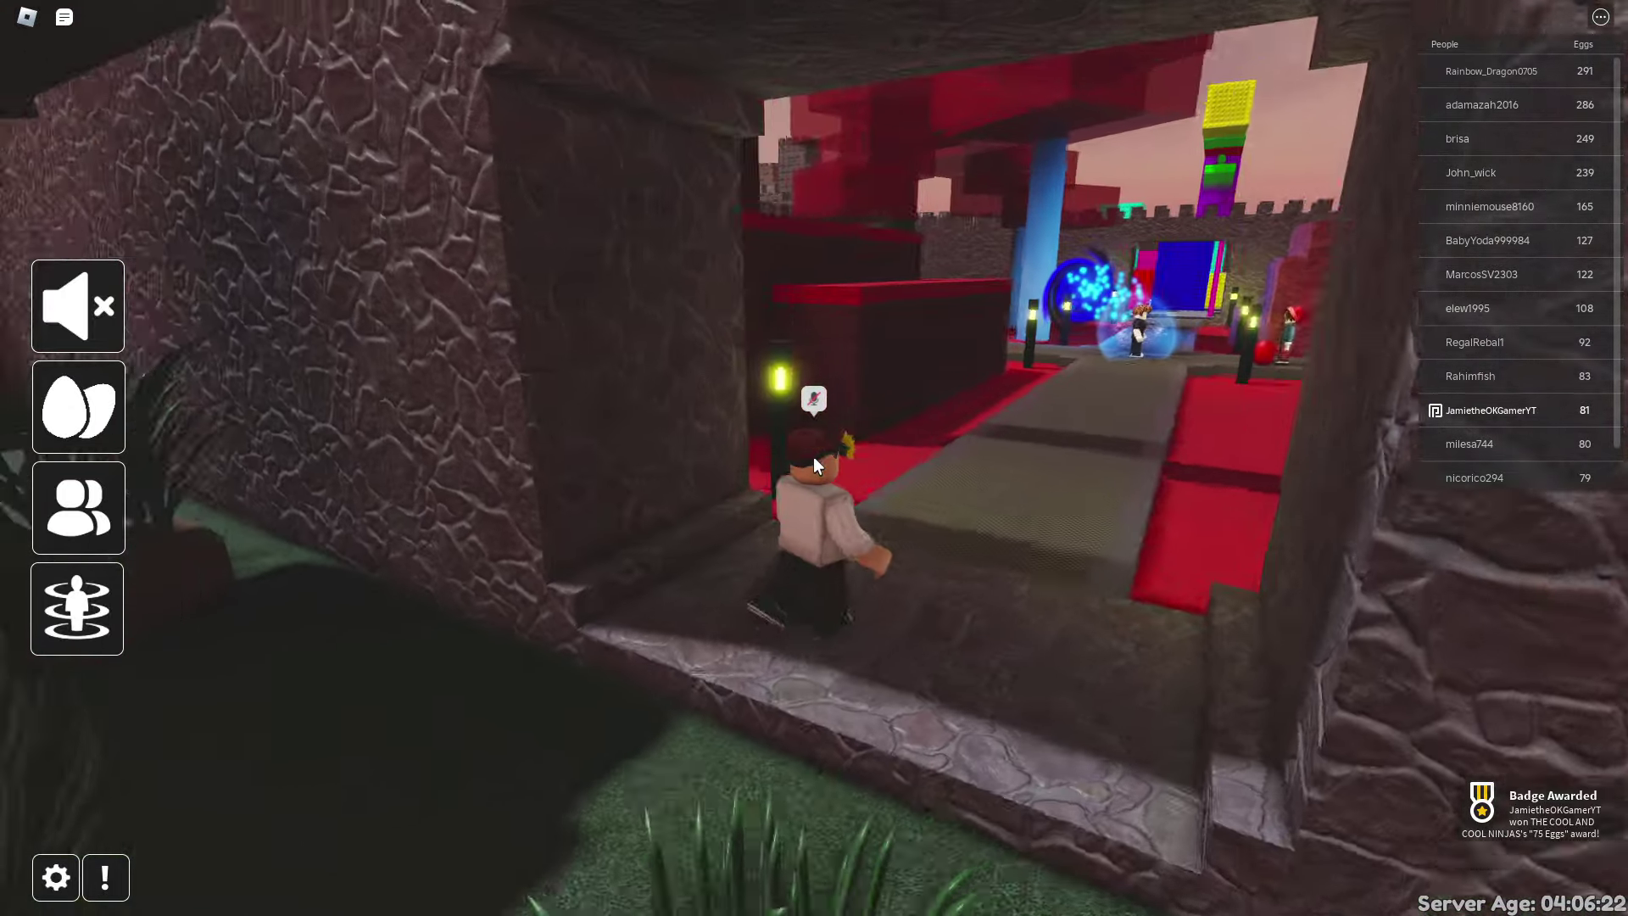
{"action": "key", "text": "w"}
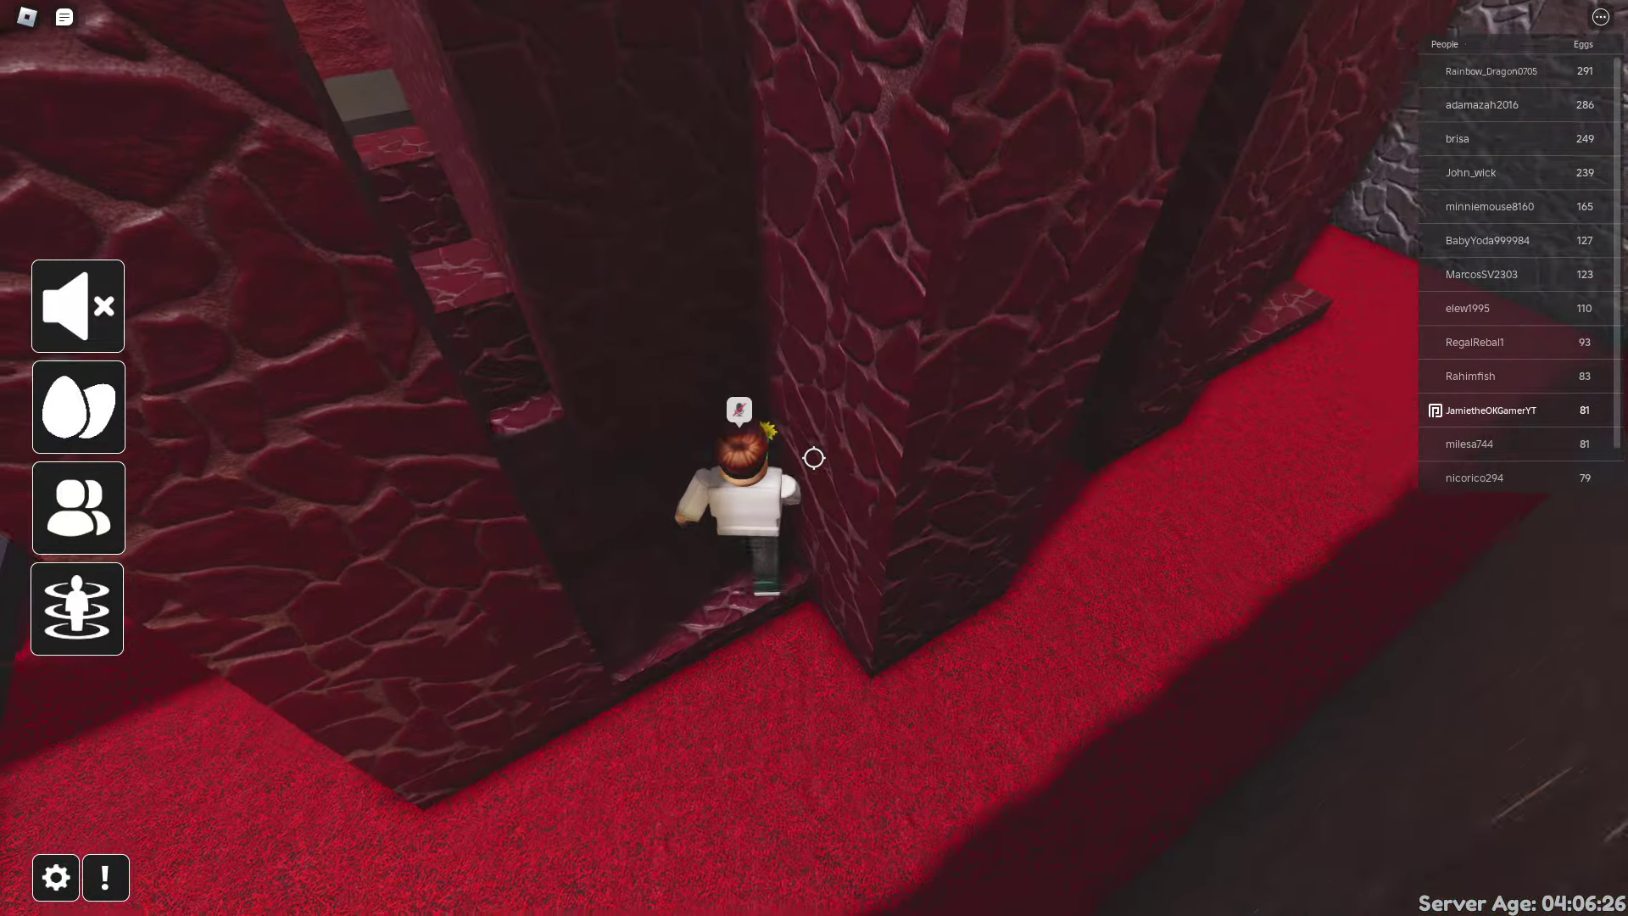
{"action": "key", "text": "w"}
{"action": "key", "text": "w"}
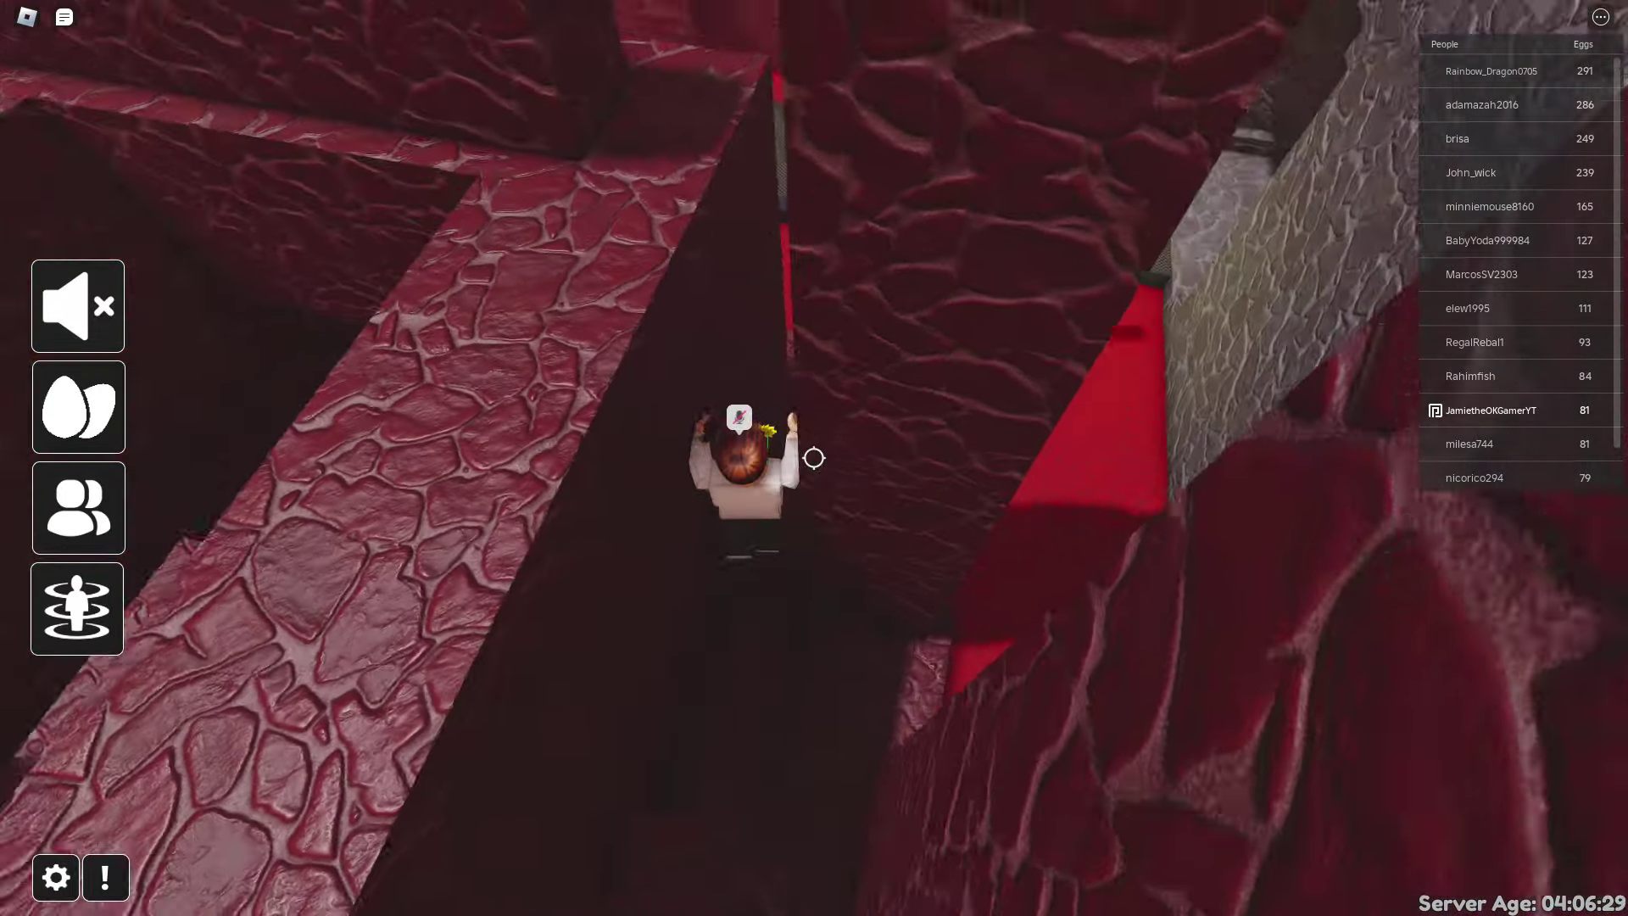
{"action": "key", "text": "w"}
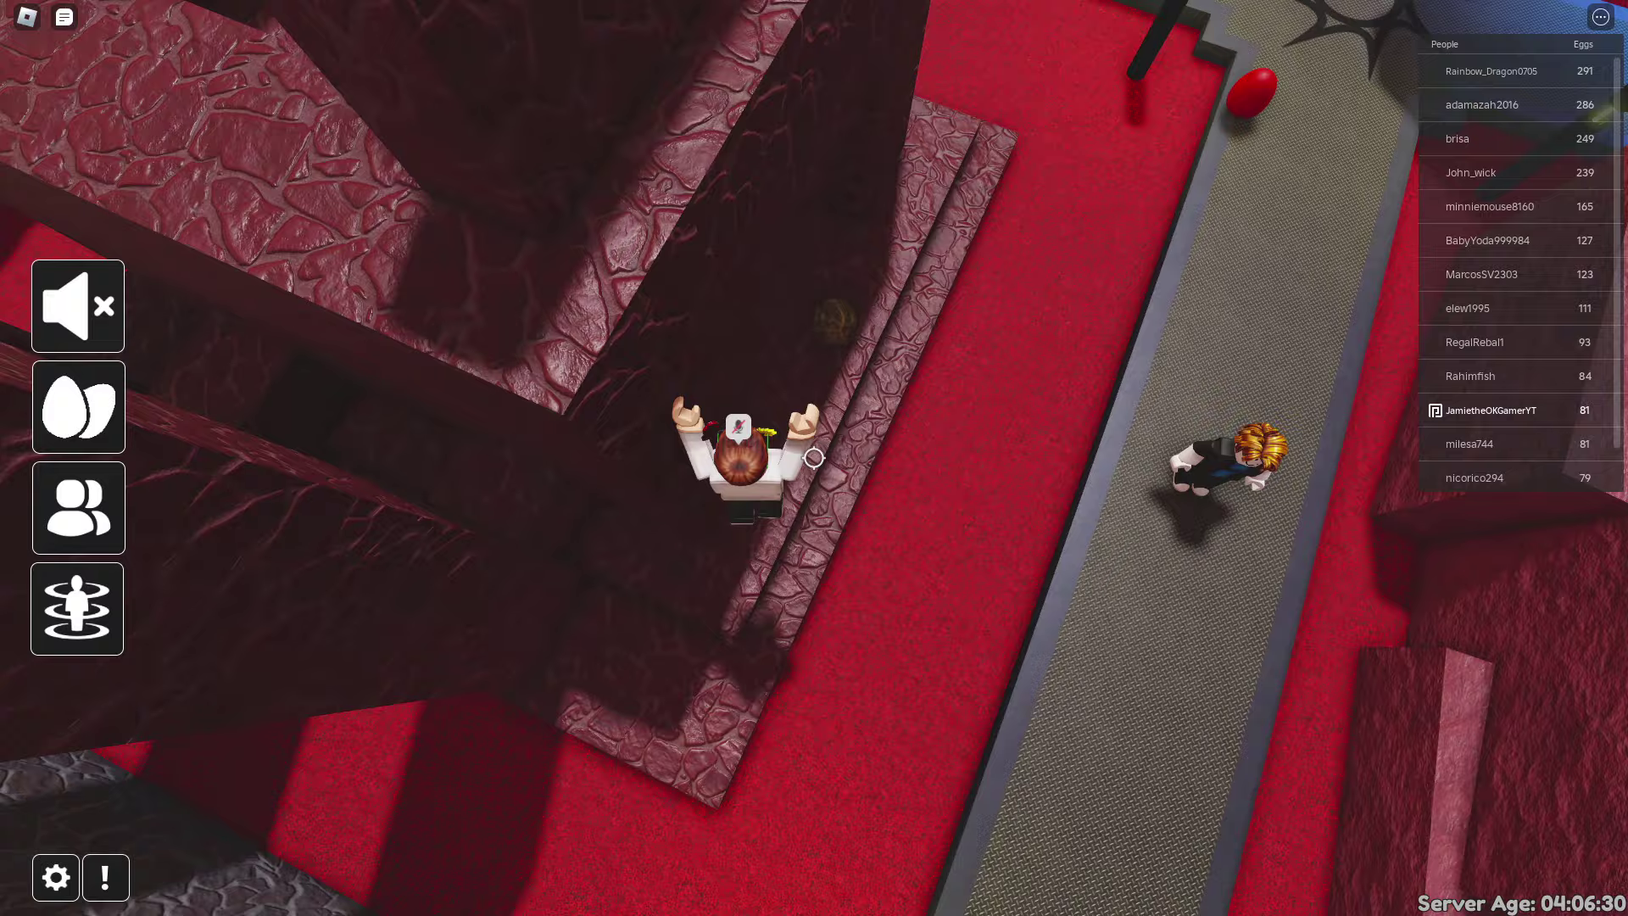
{"action": "key", "text": "w"}
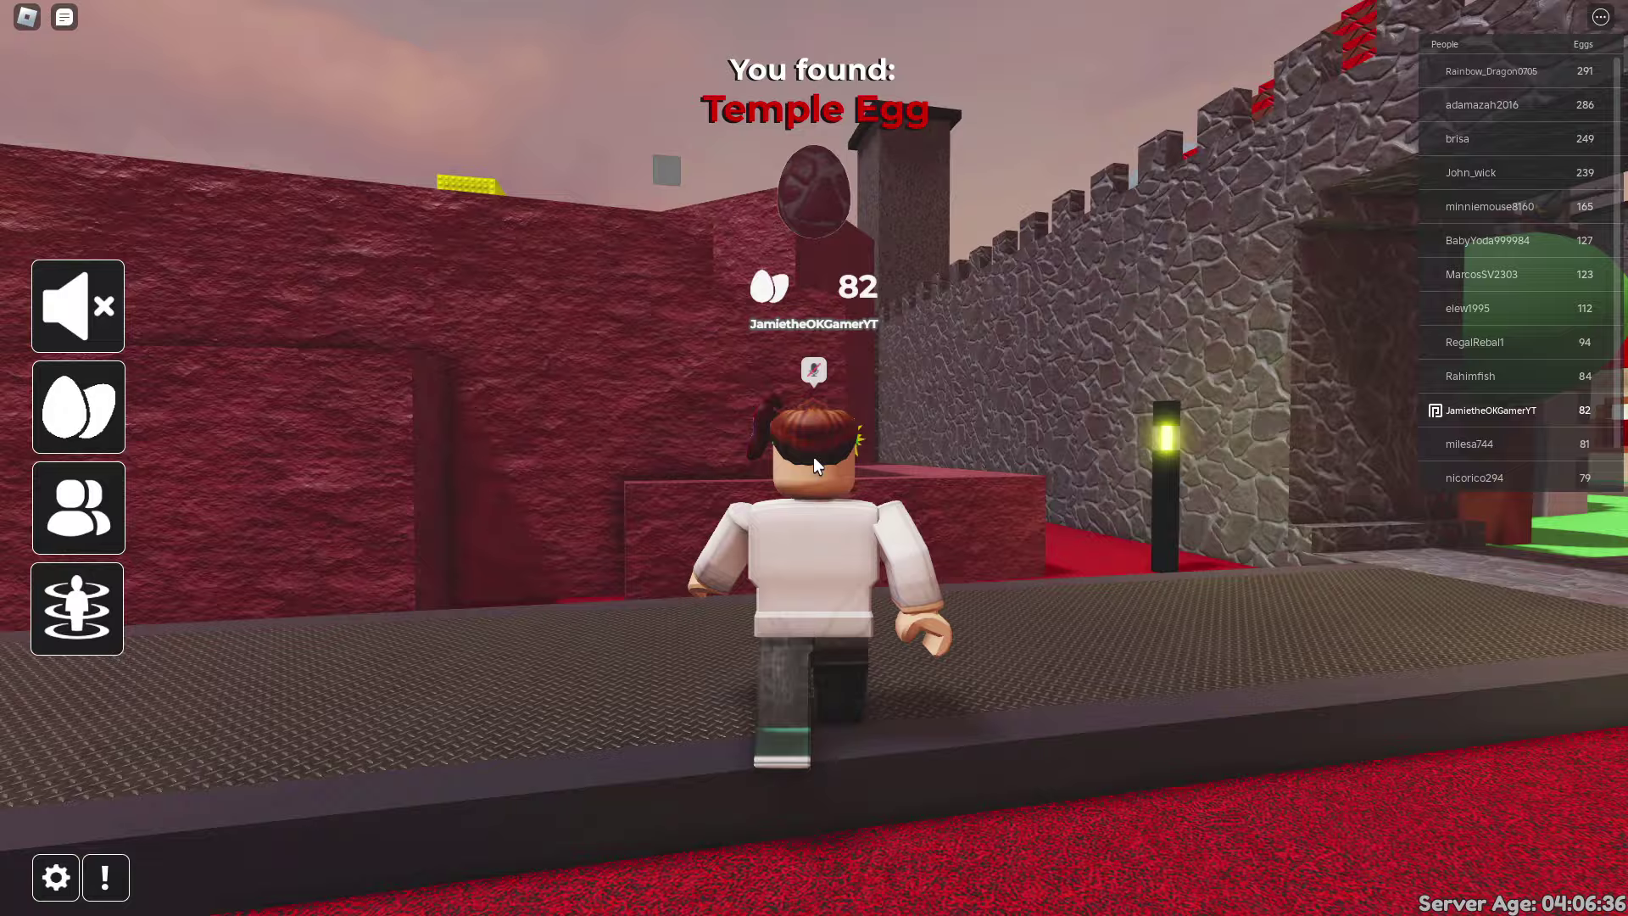
{"action": "key", "text": "w"}
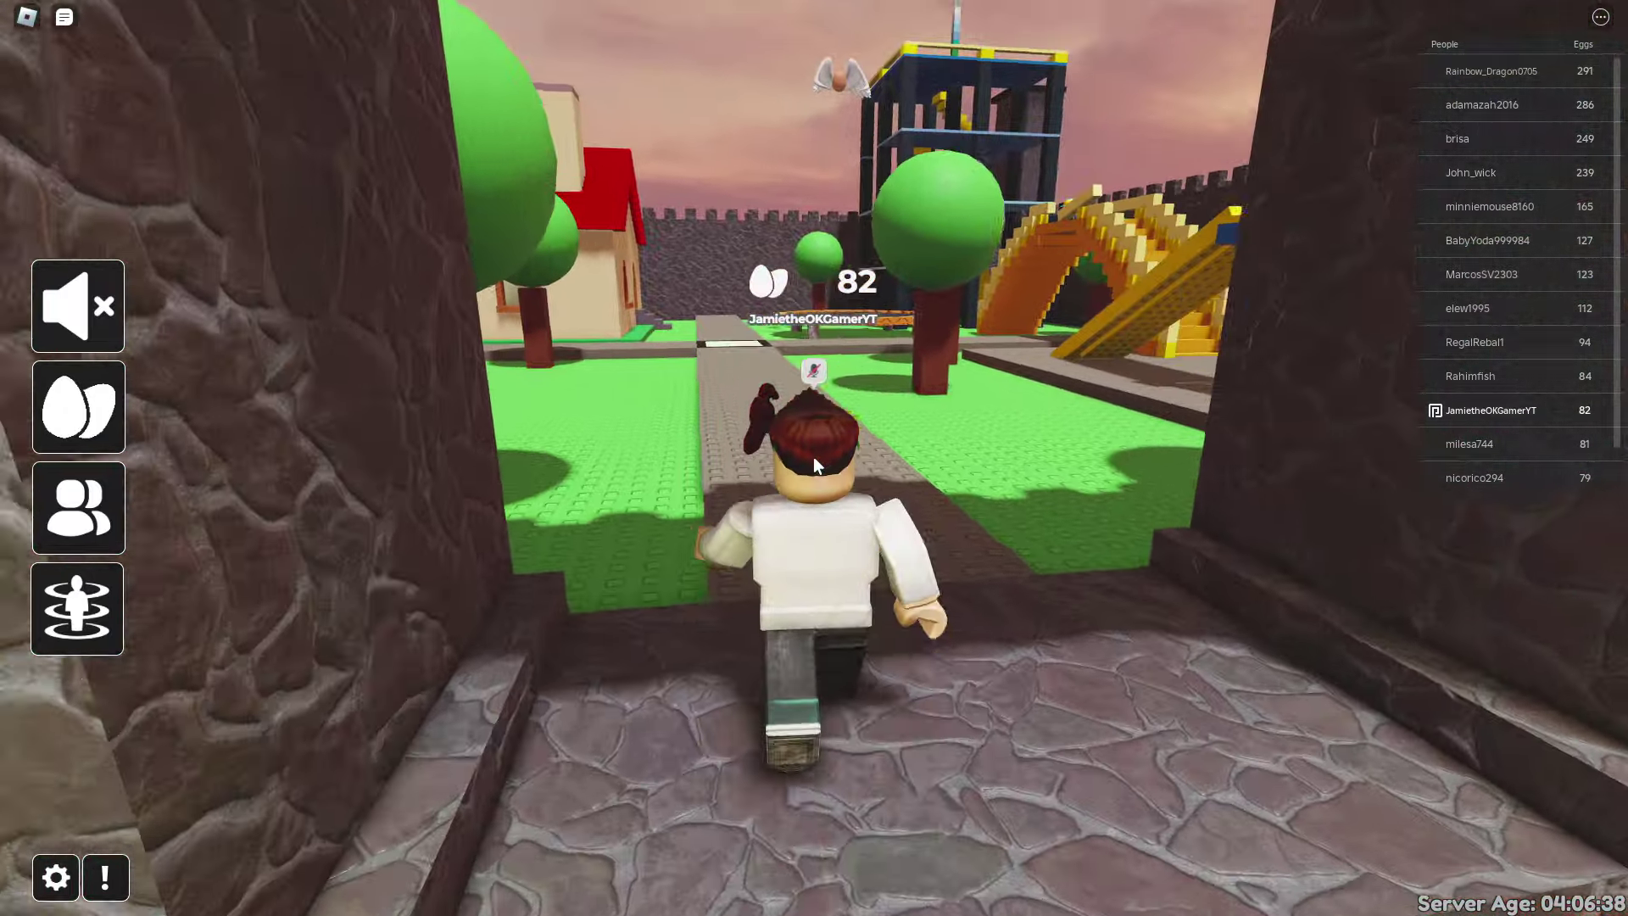
Climb to the castle top, jump off the turret, and collect the Retro Egg.
{"action": "key", "text": "w"}
{"action": "key", "text": "s"}
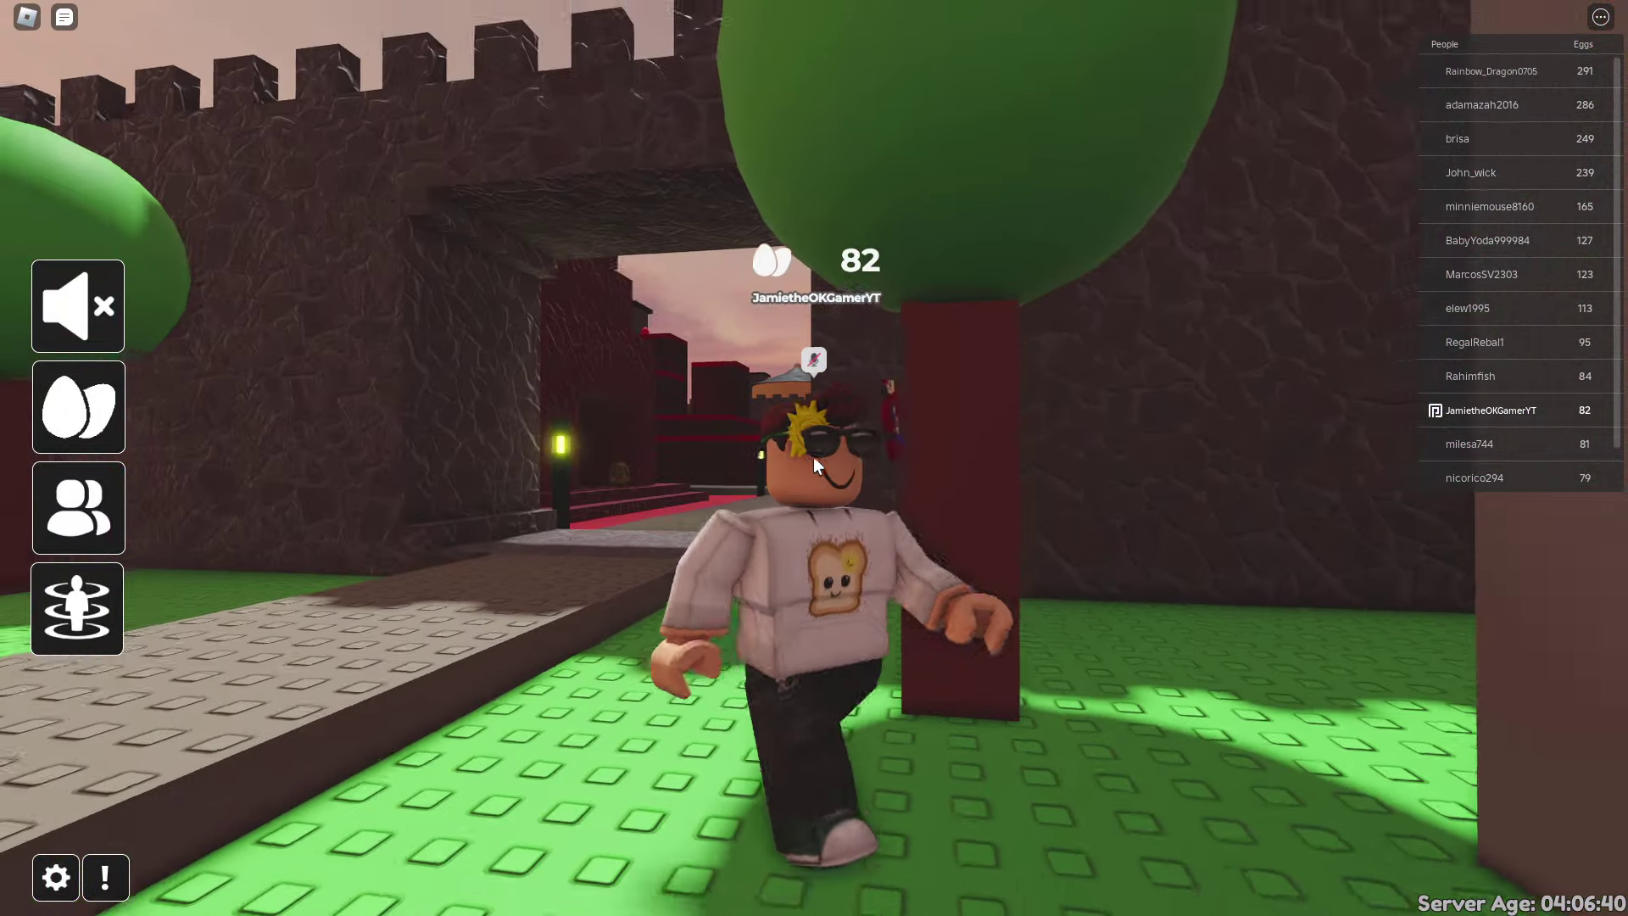
{"action": "key", "text": "w"}
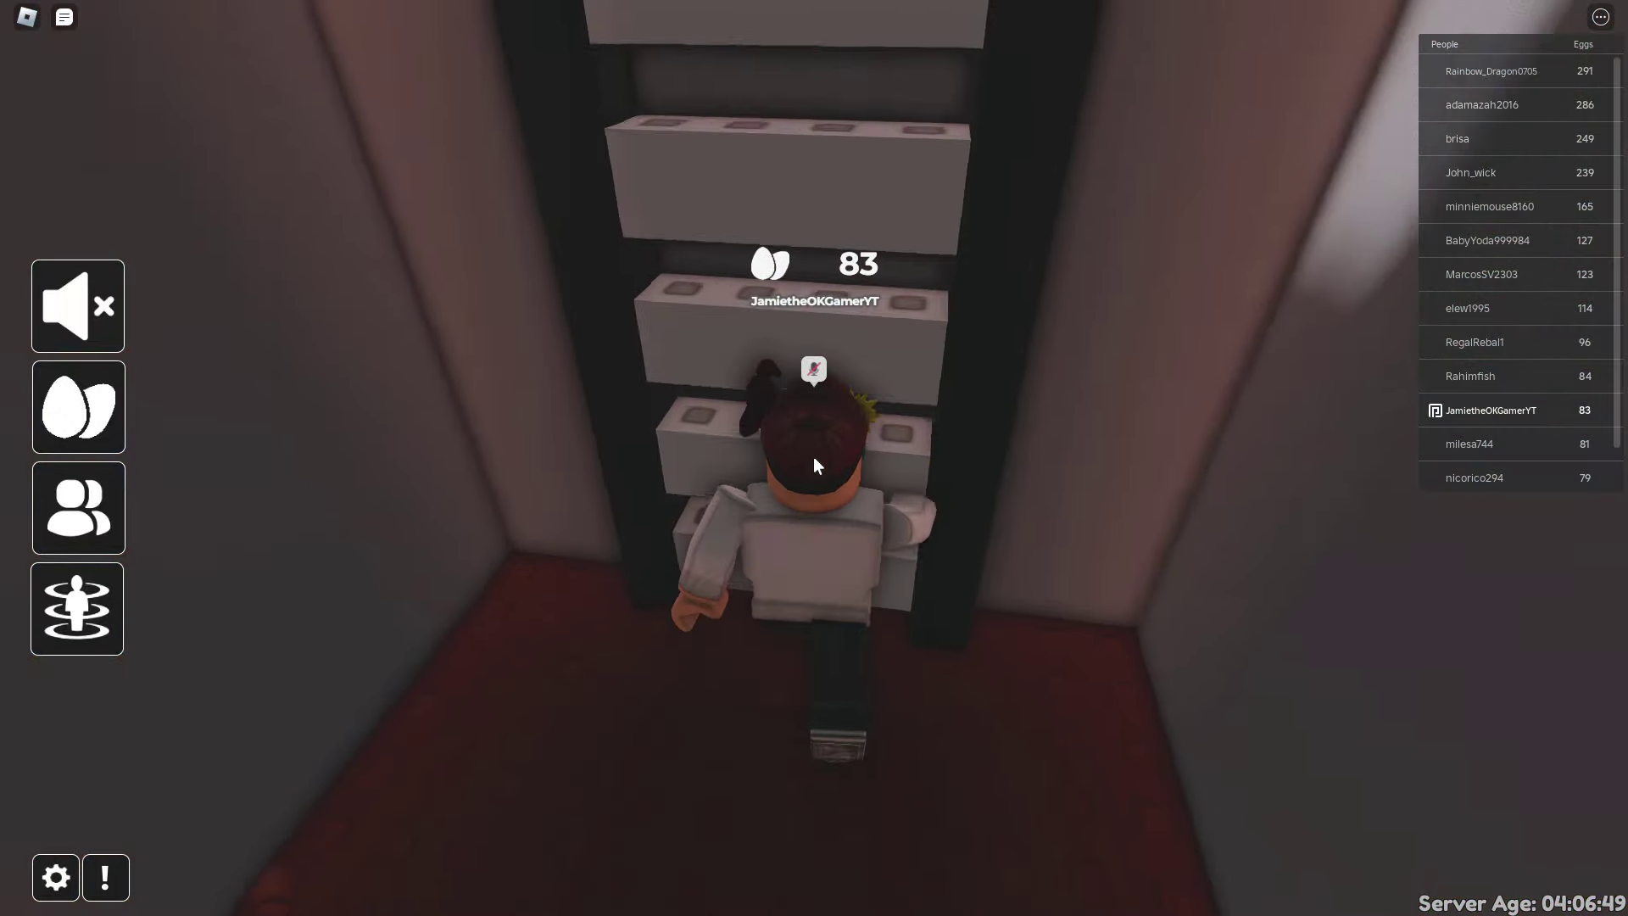
{"action": "key", "text": "w"}
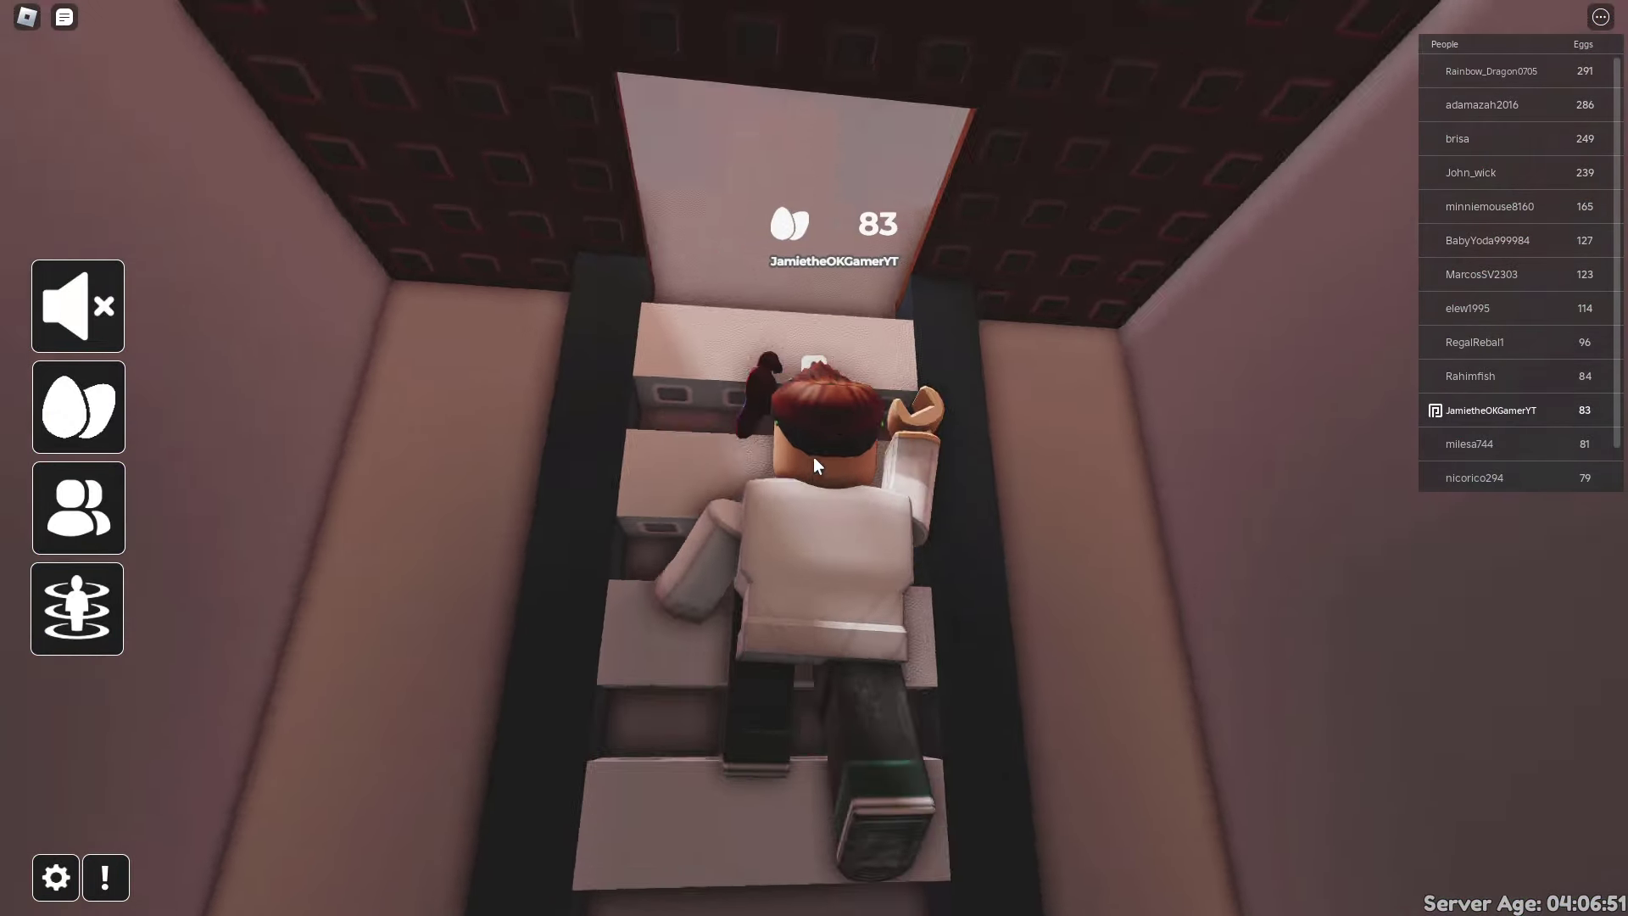
{"action": "key", "text": "a"}
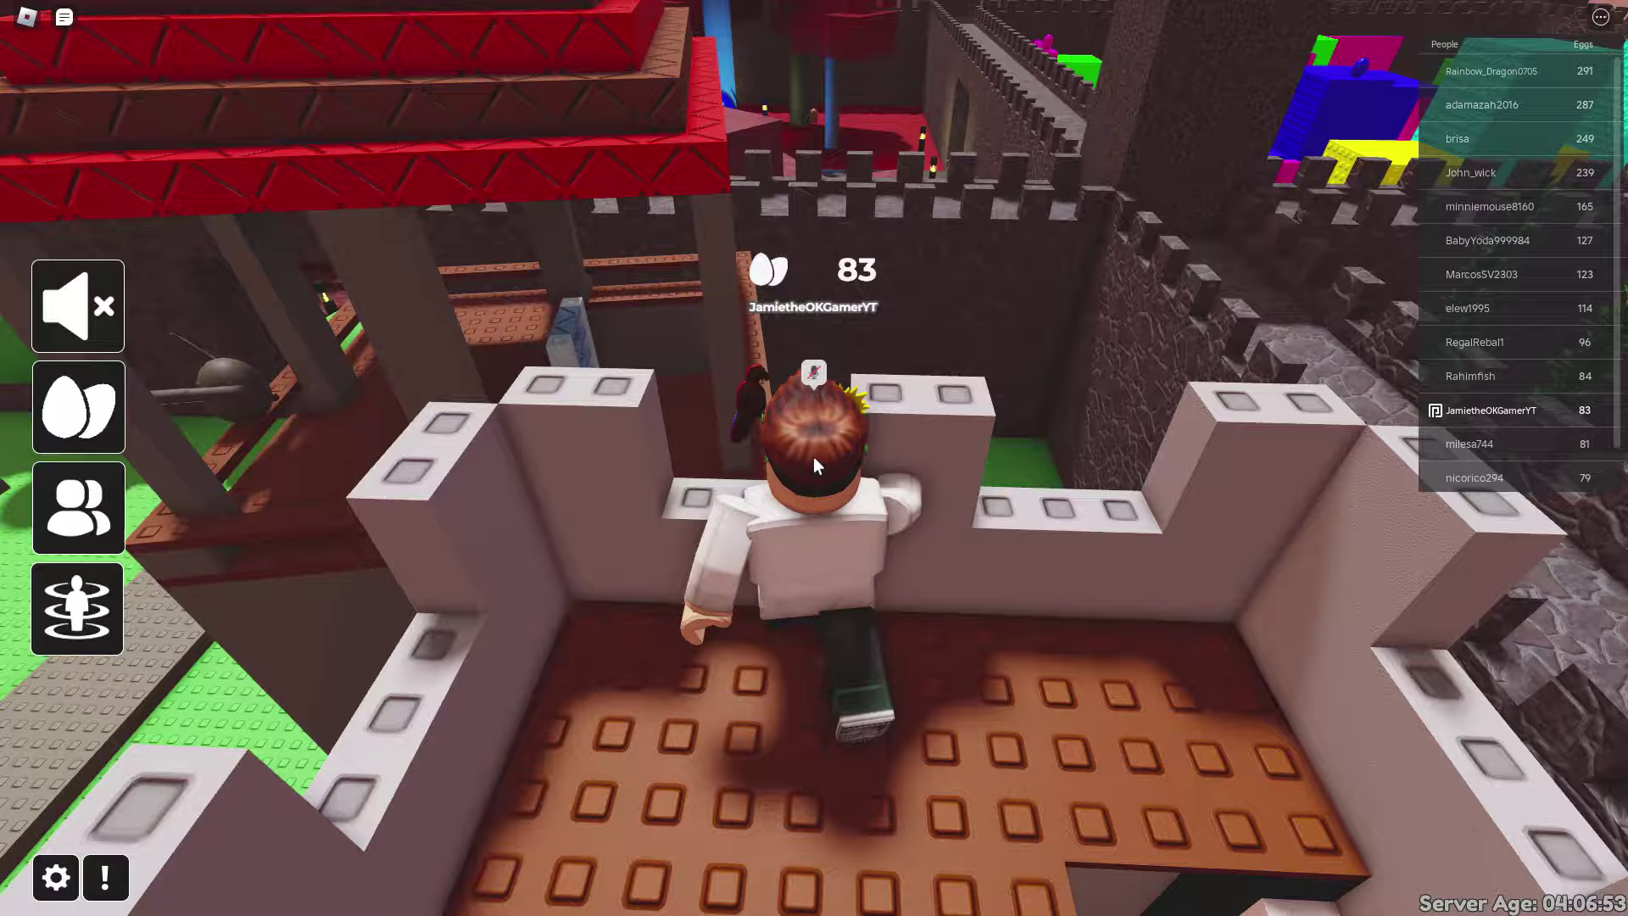
{"action": "key", "text": "space"}
{"action": "key", "text": "w"}
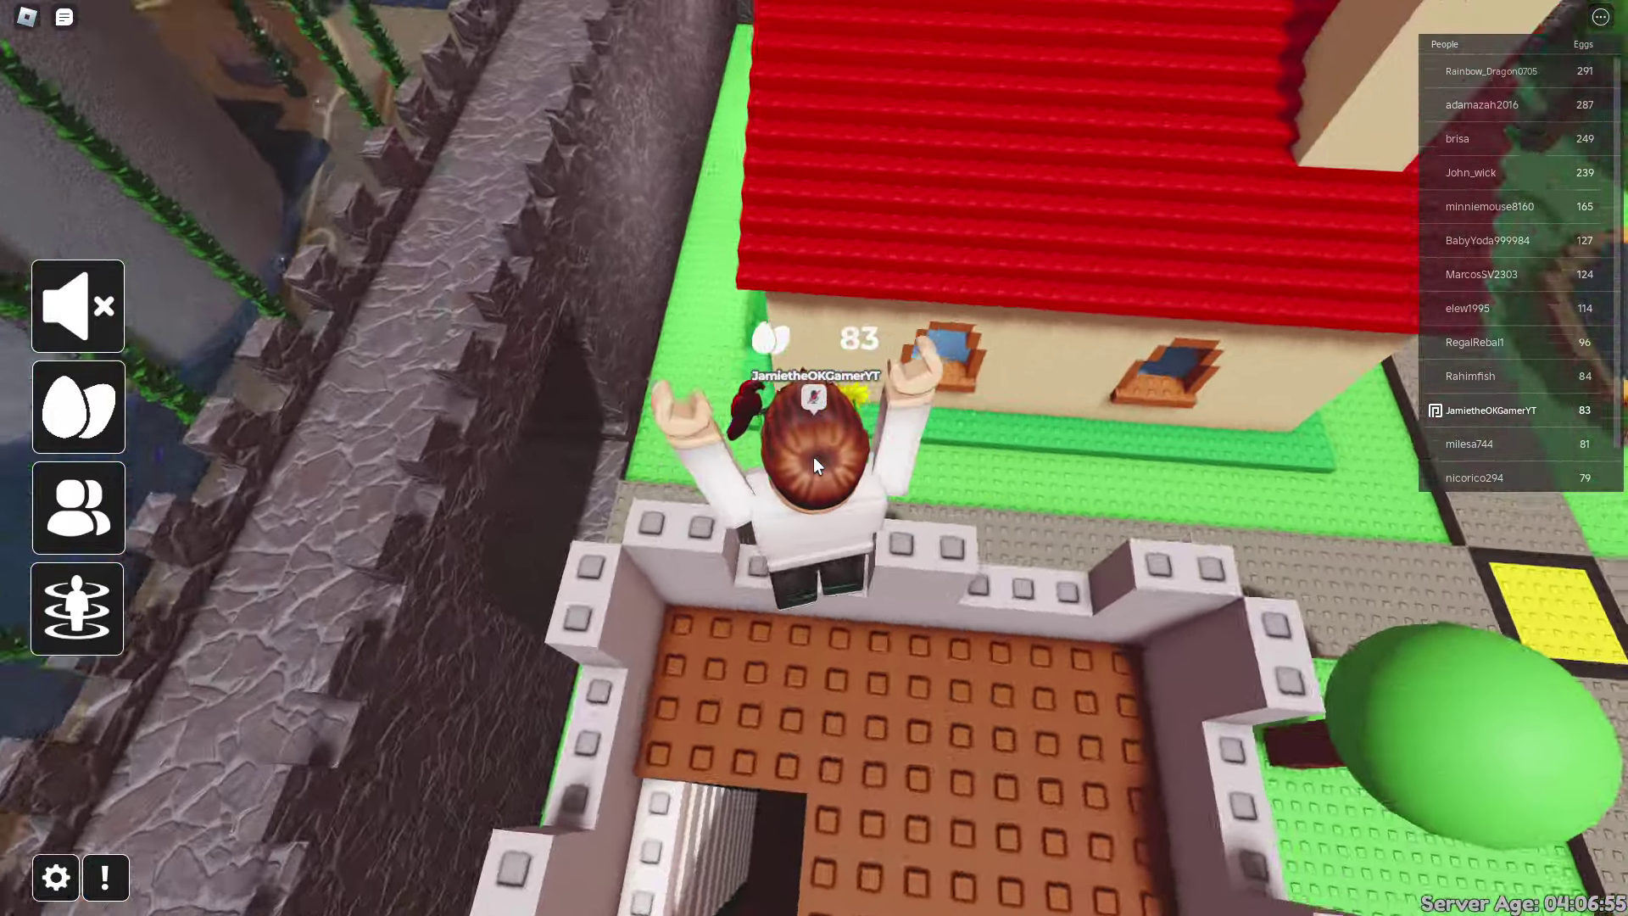
{"action": "key", "text": "w"}
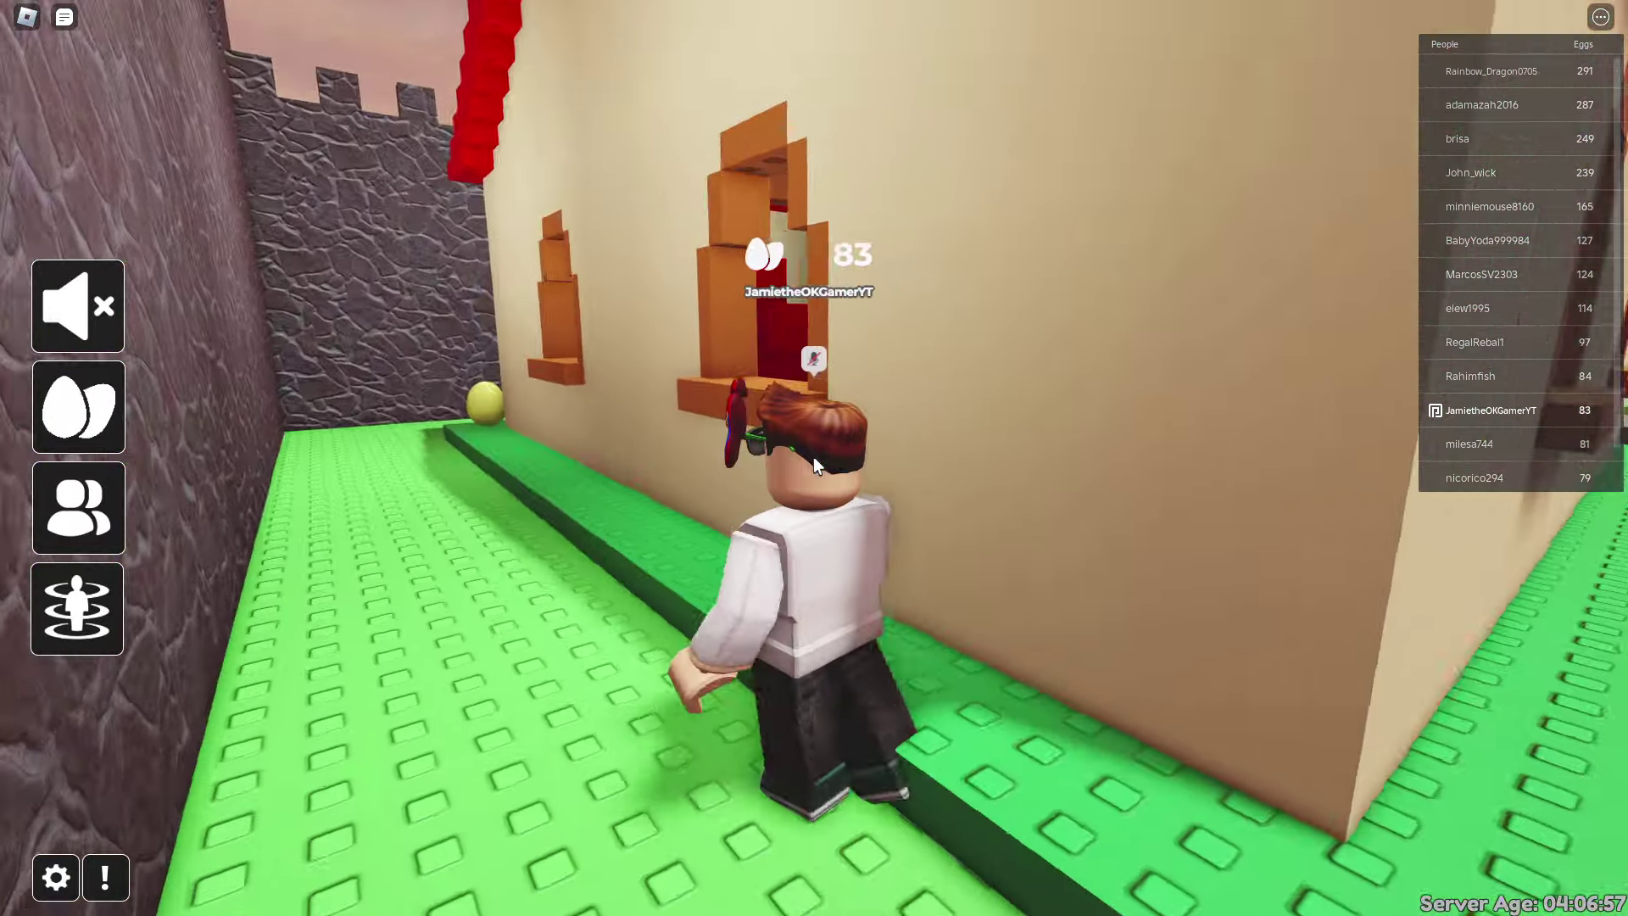
{"action": "key", "text": "w"}
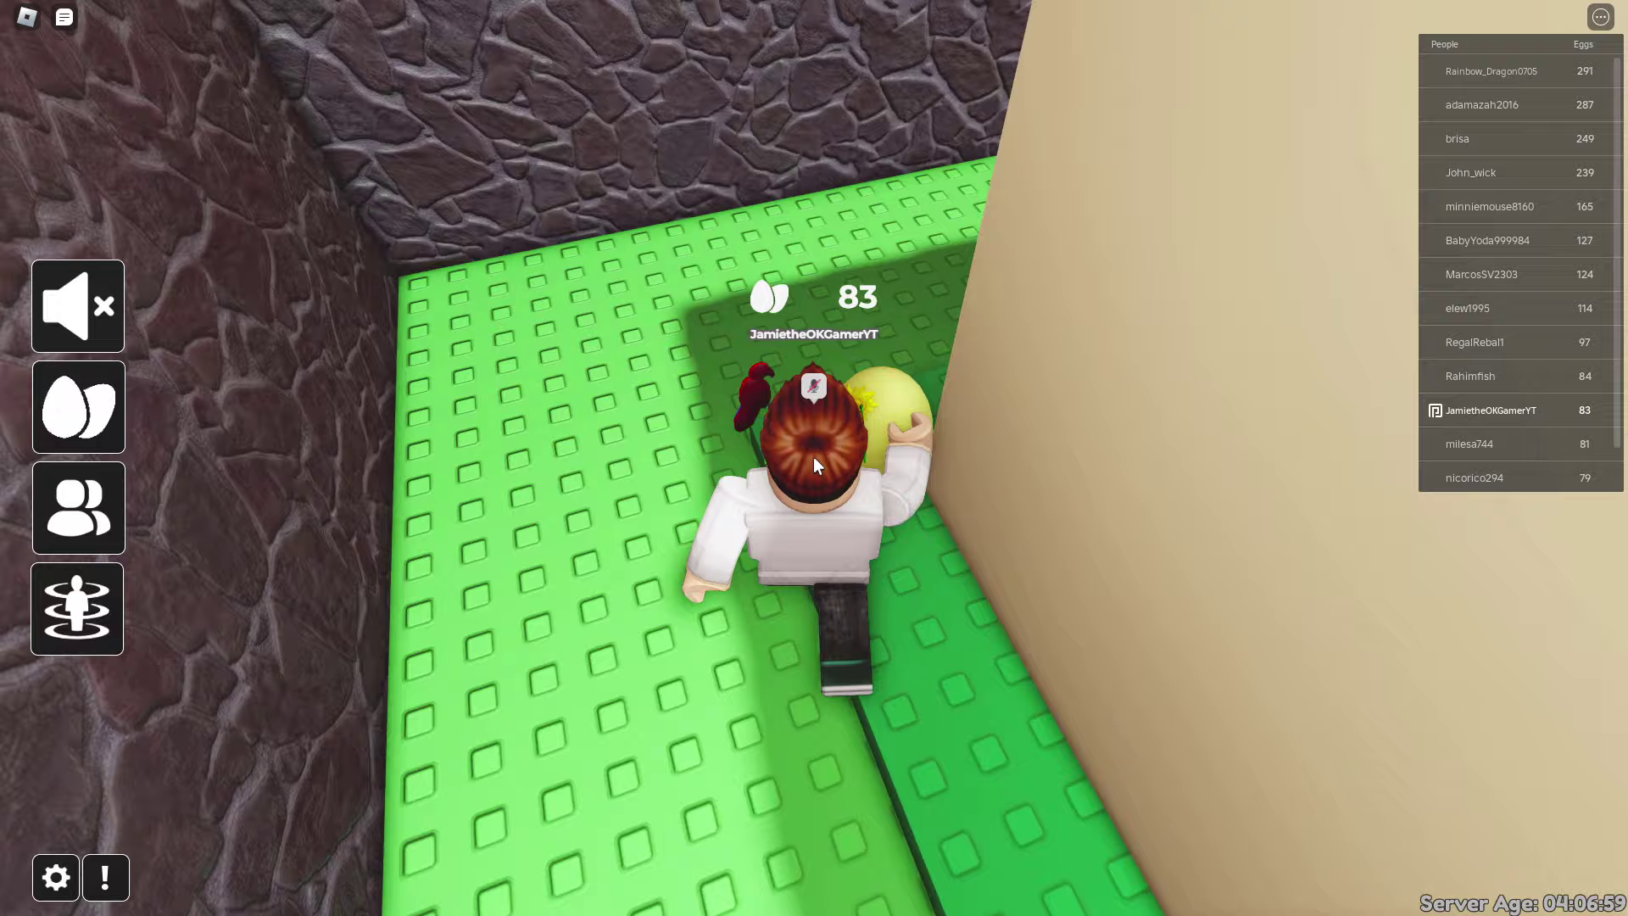
Climb through the house window and collect the Relaxed Egg by the TV.
{"action": "key", "text": "a"}
{"action": "key", "text": "w"}
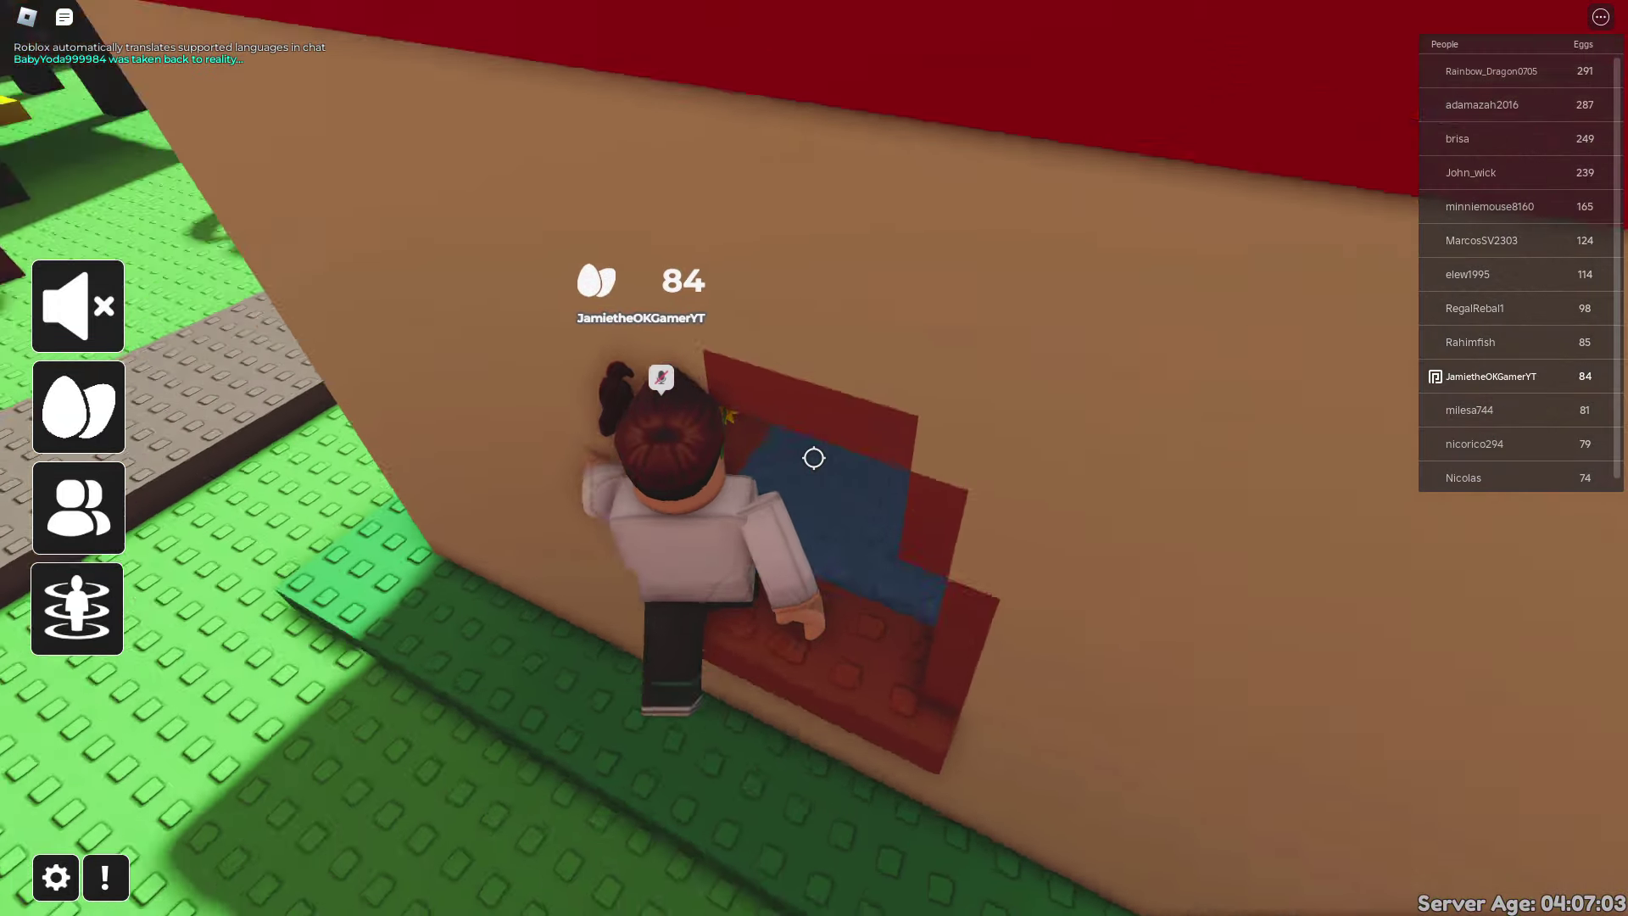
{"action": "key", "text": "w"}
{"action": "key", "text": "w"}
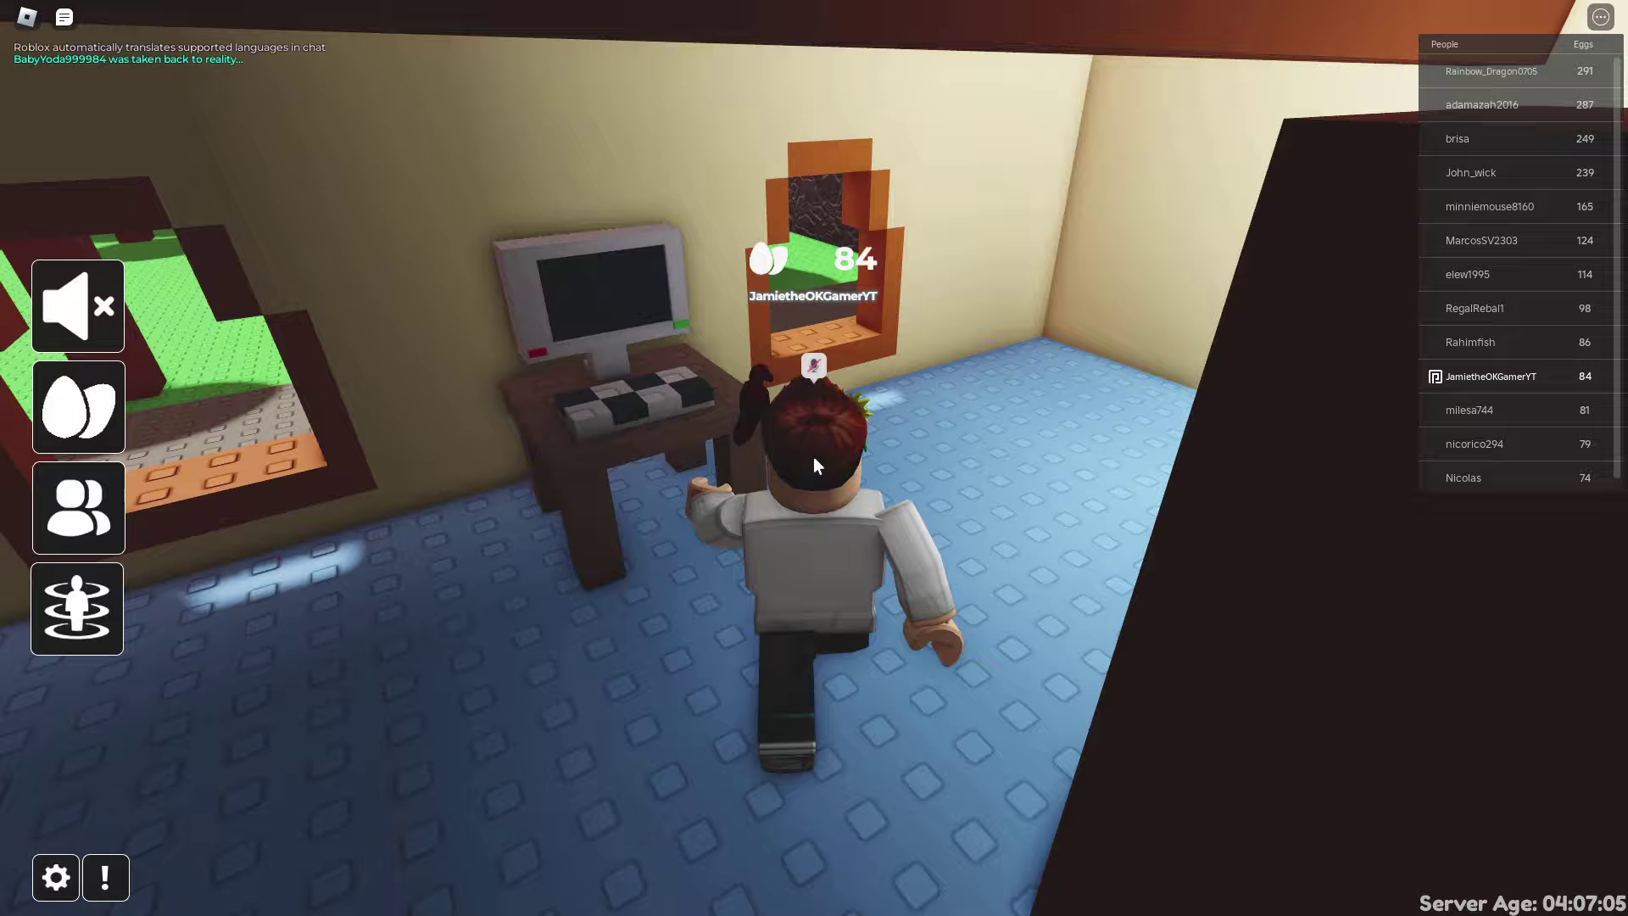
{"action": "key", "text": "w"}
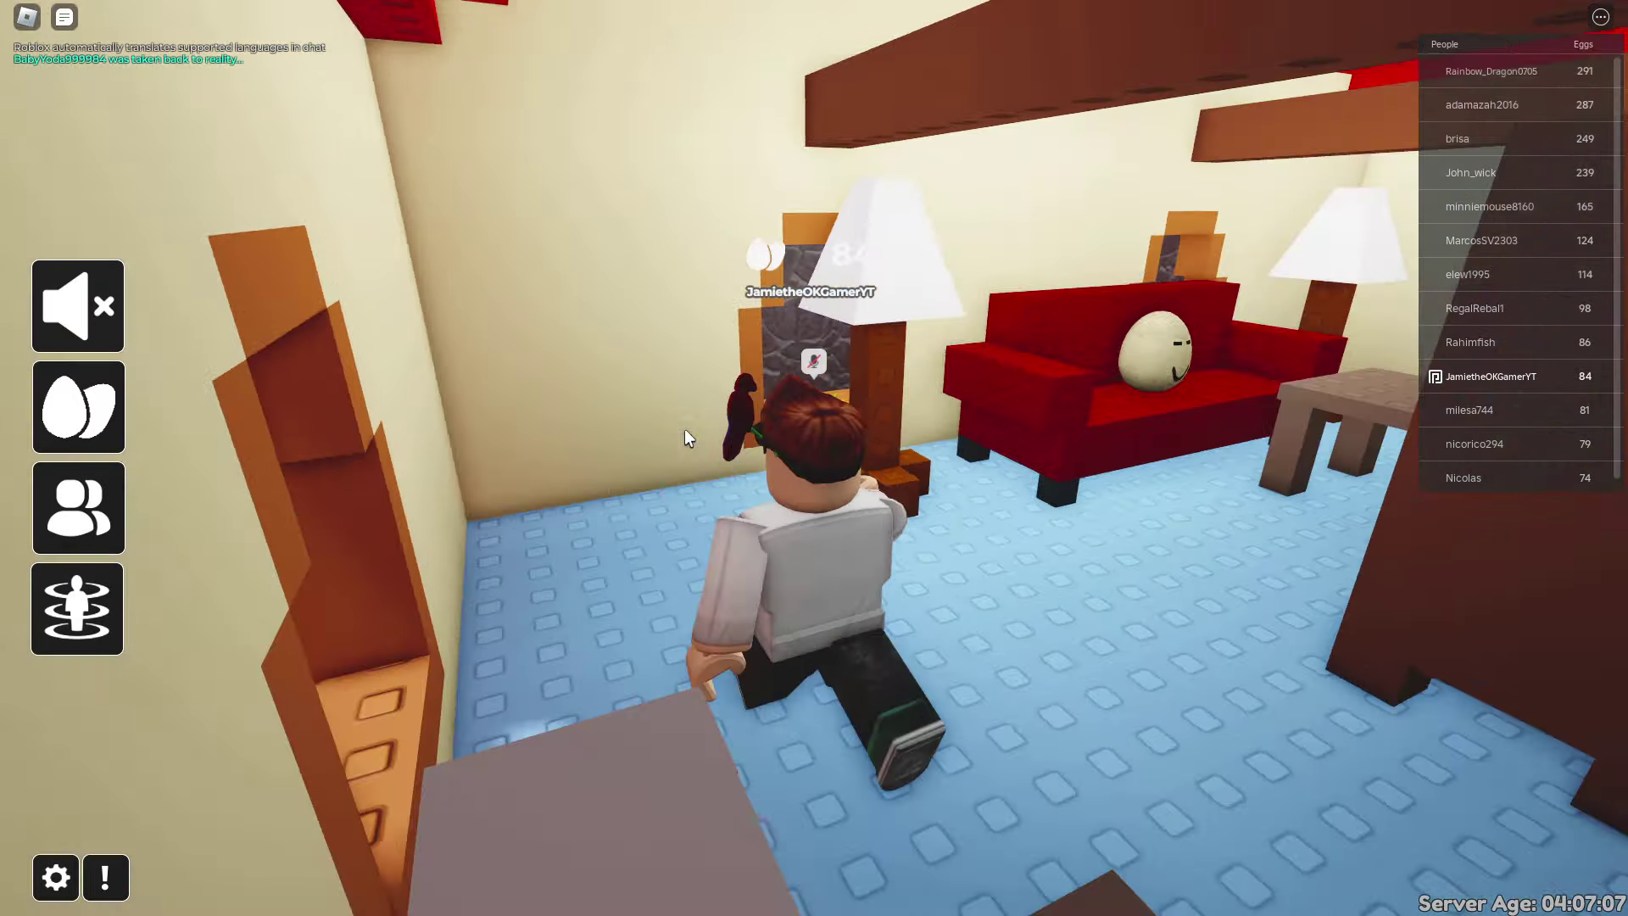
{"action": "key", "text": "d"}
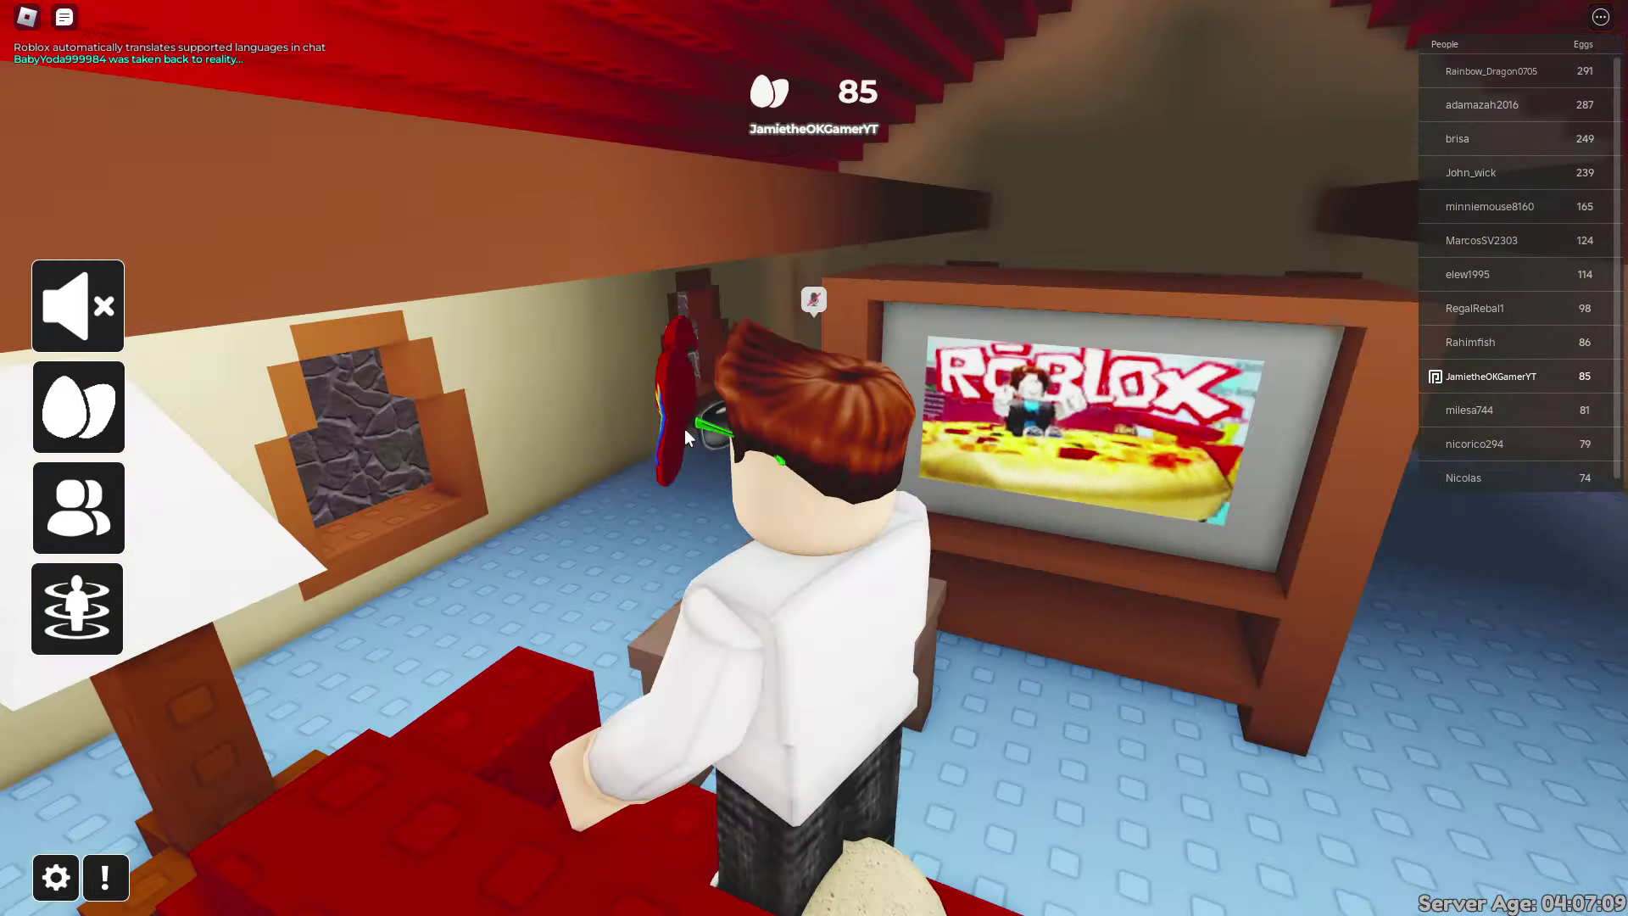
{"action": "key", "text": "a"}
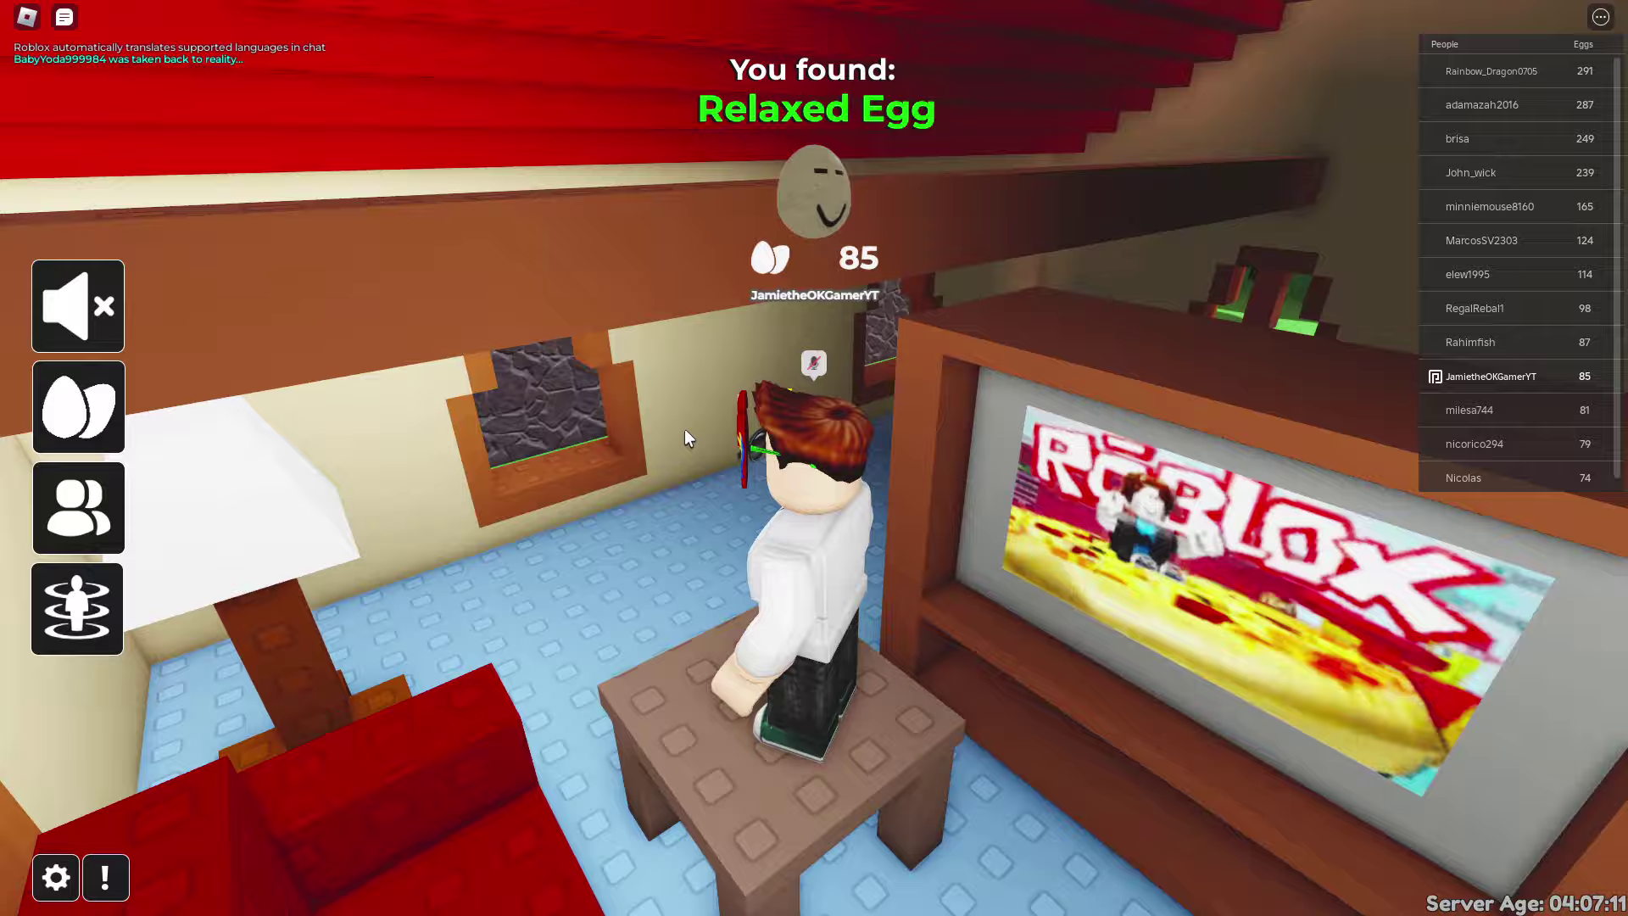
{"action": "key", "text": "w"}
{"action": "key", "text": "w"}
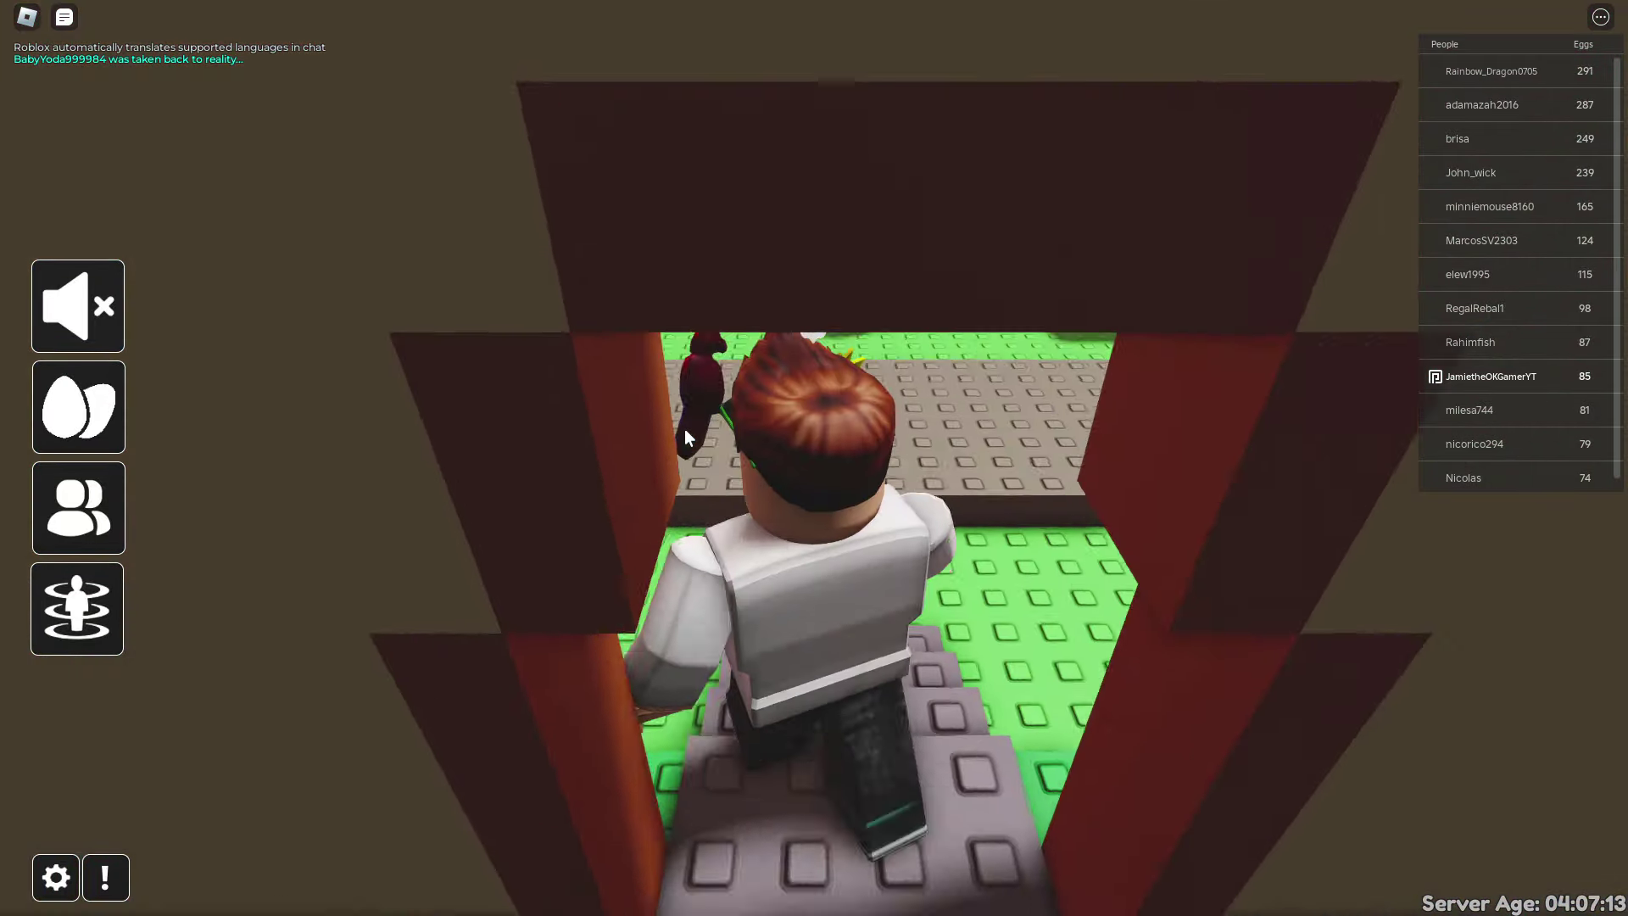
Climb the orange staircase for the Builder Egg, then the yellow stairs, reaching 86.
{"action": "key", "text": "a"}
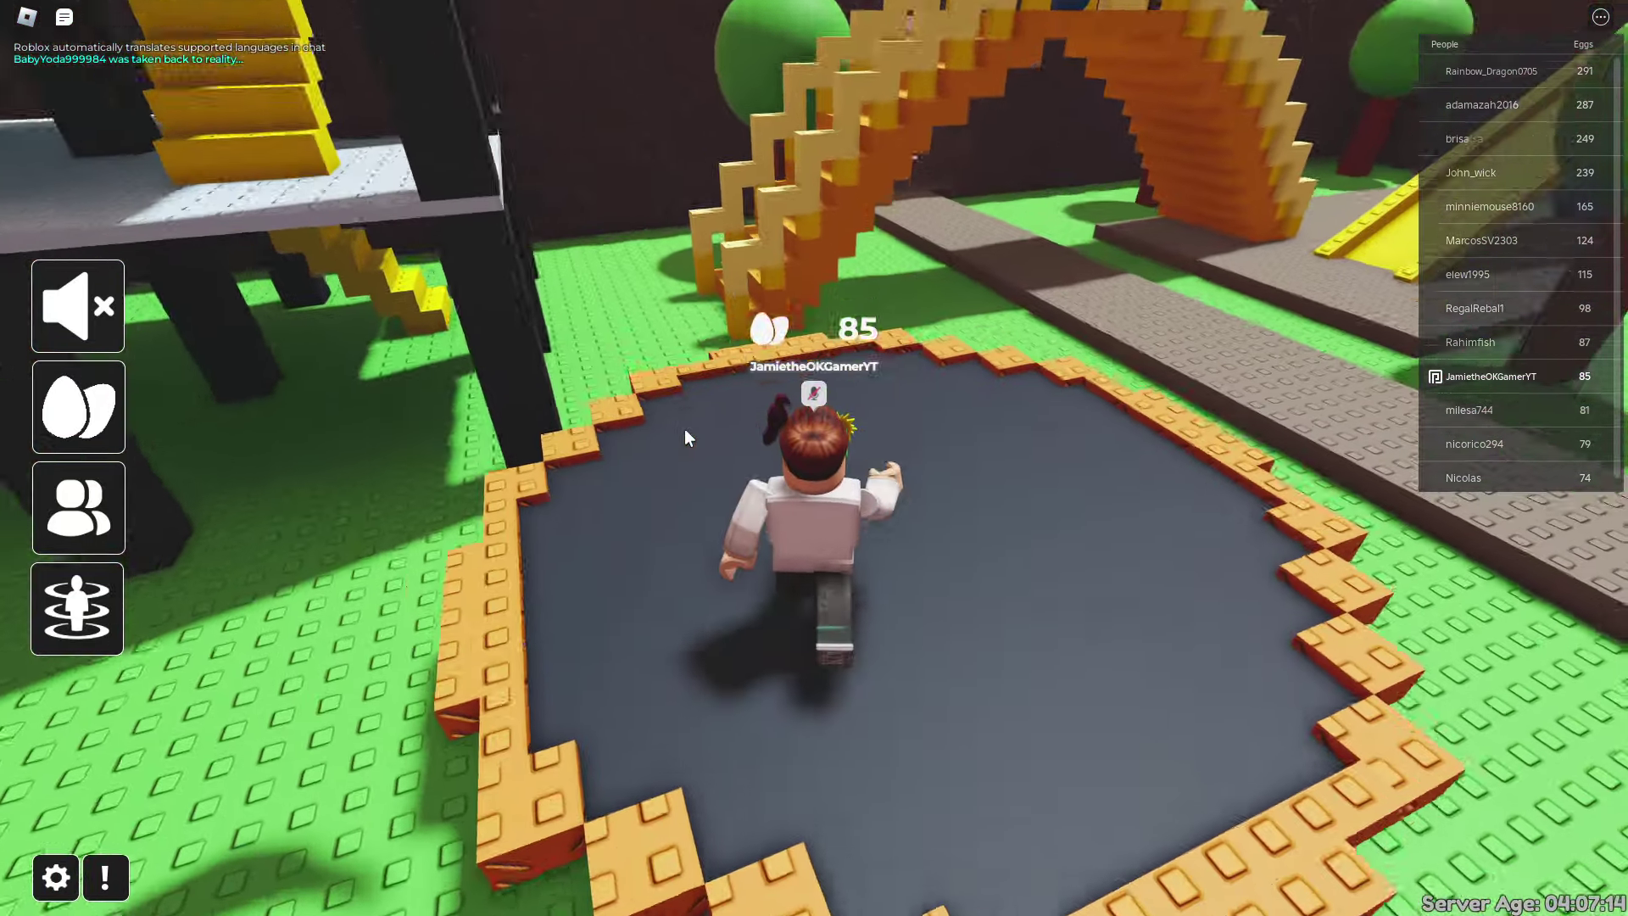
{"action": "key", "text": "w"}
{"action": "key", "text": "w"}
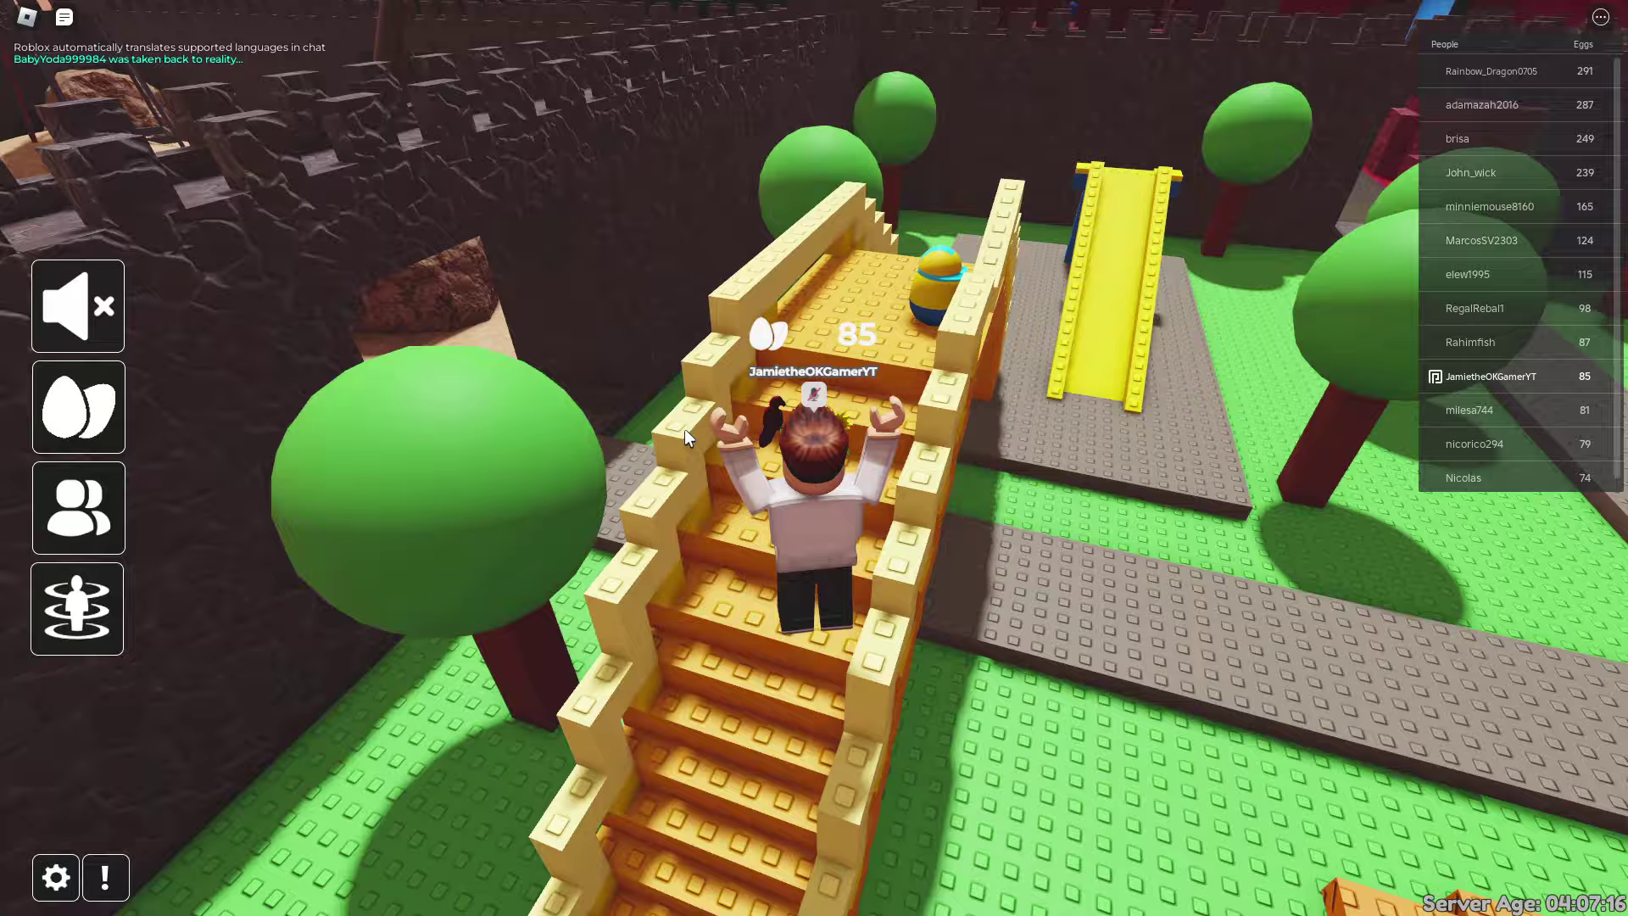
{"action": "key", "text": "w"}
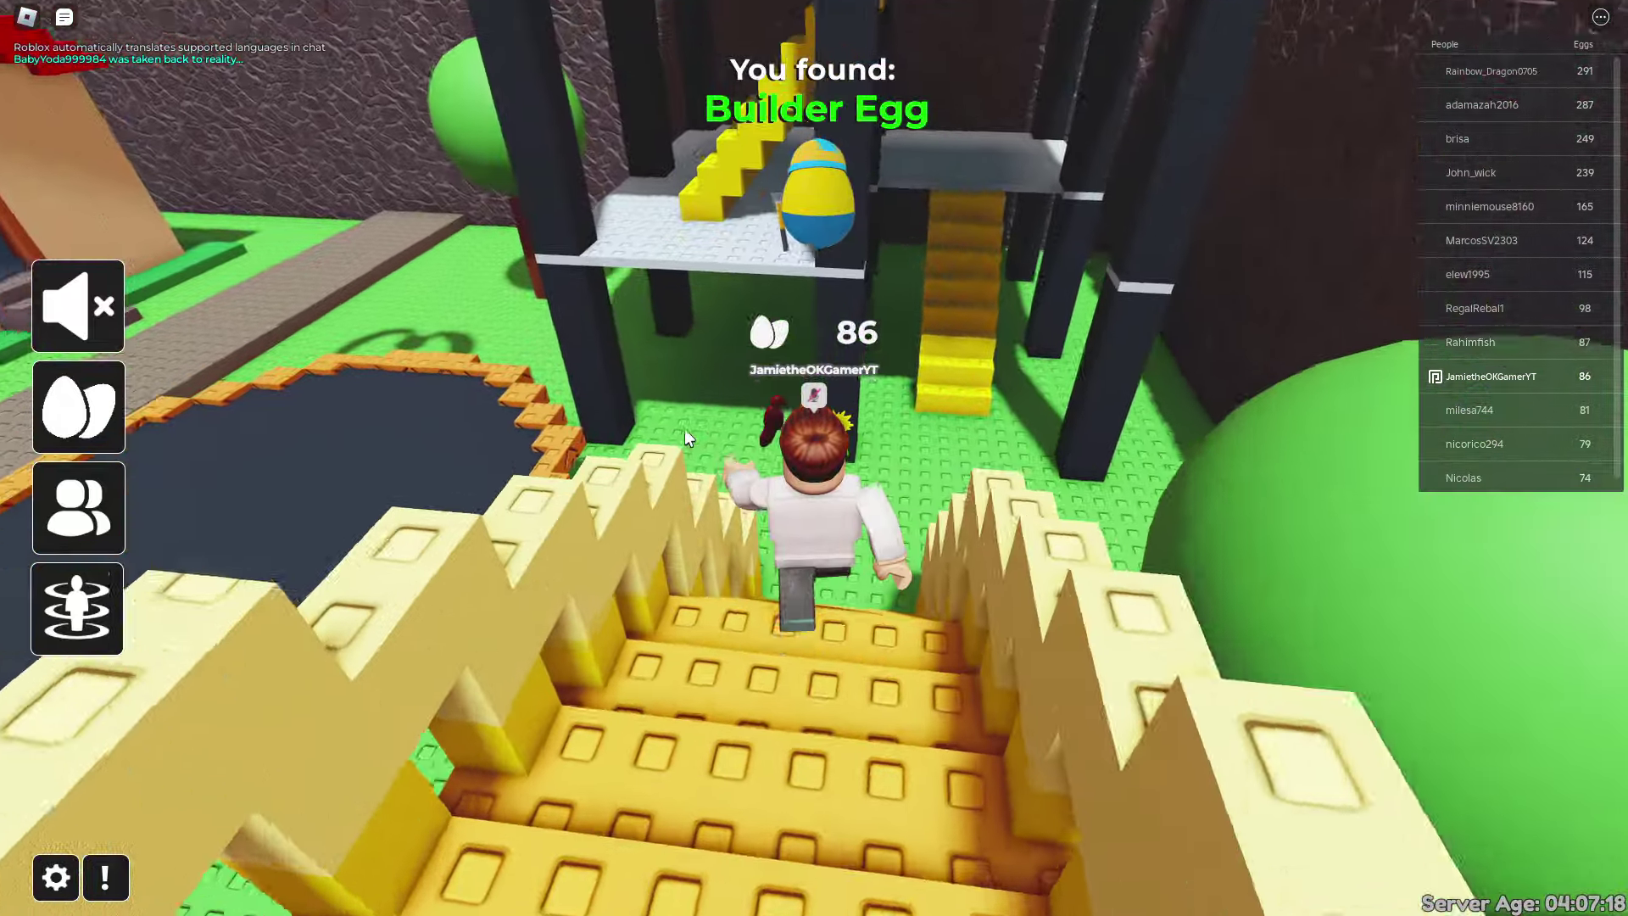
{"action": "key", "text": "w"}
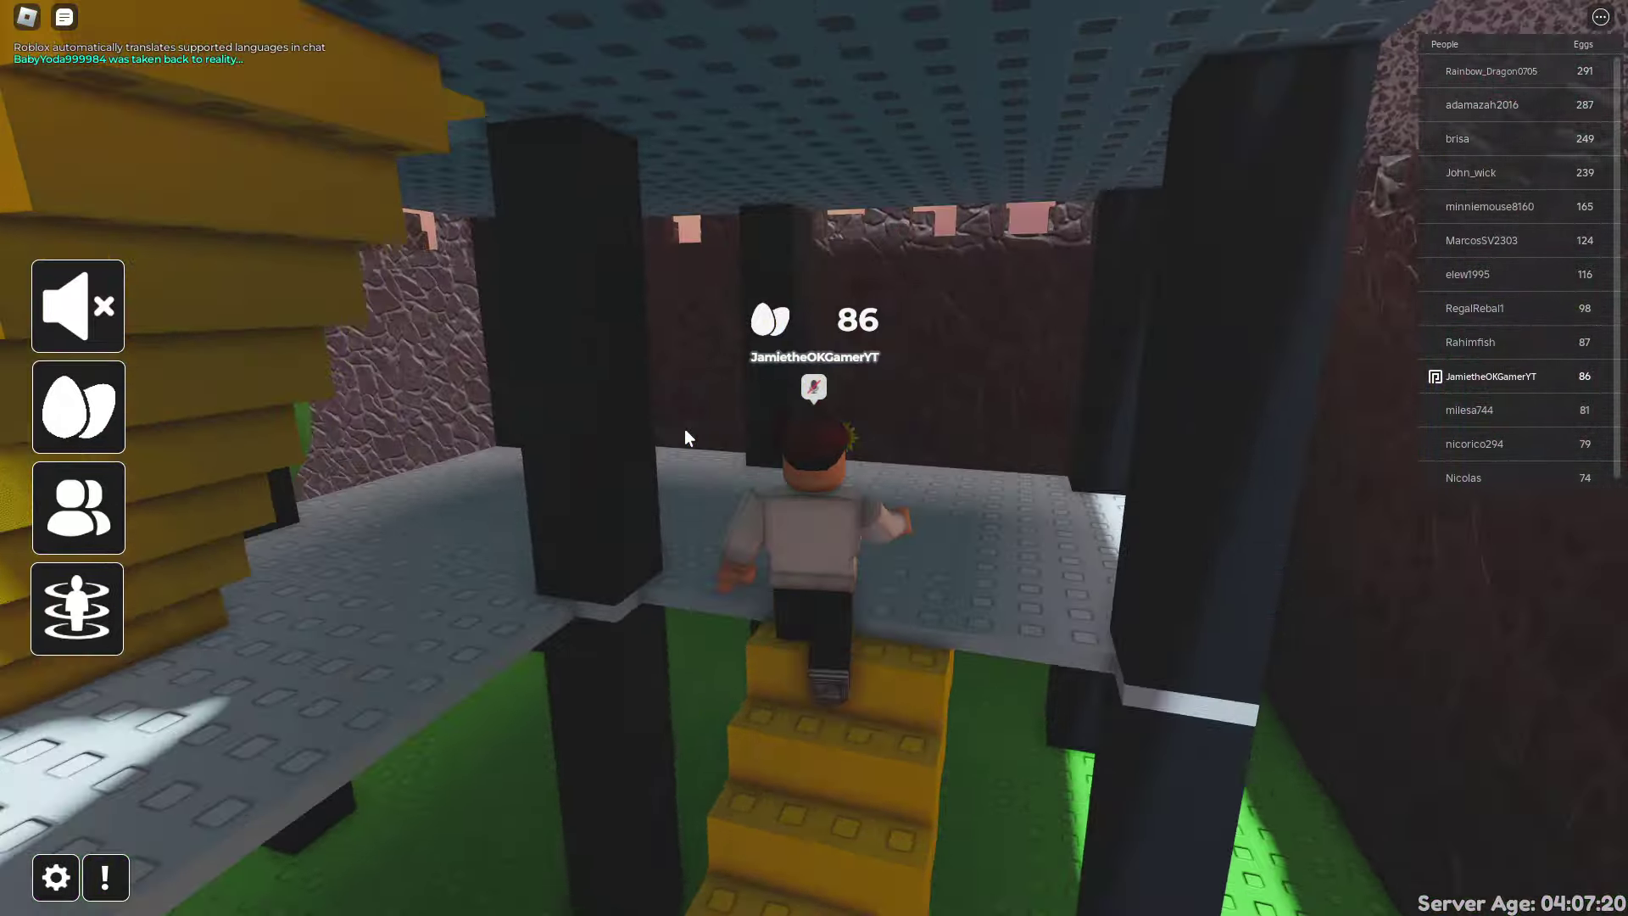
{"action": "key", "text": "w"}
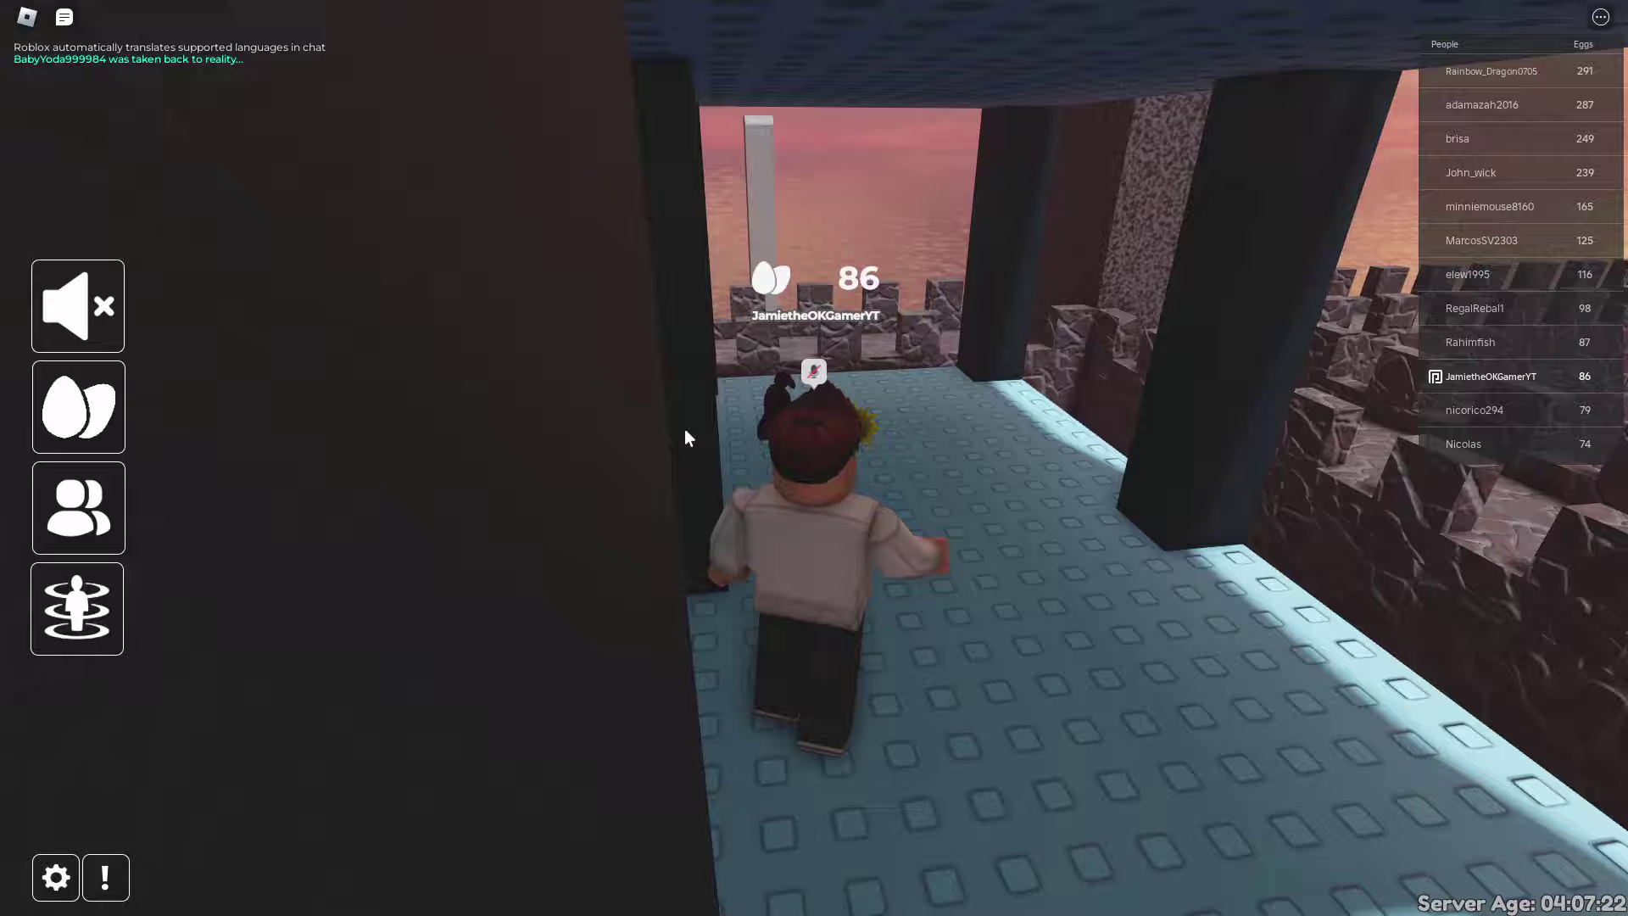
Collect the Classic Egg on the blue platform and the Flying Egg.
{"action": "key", "text": "w"}
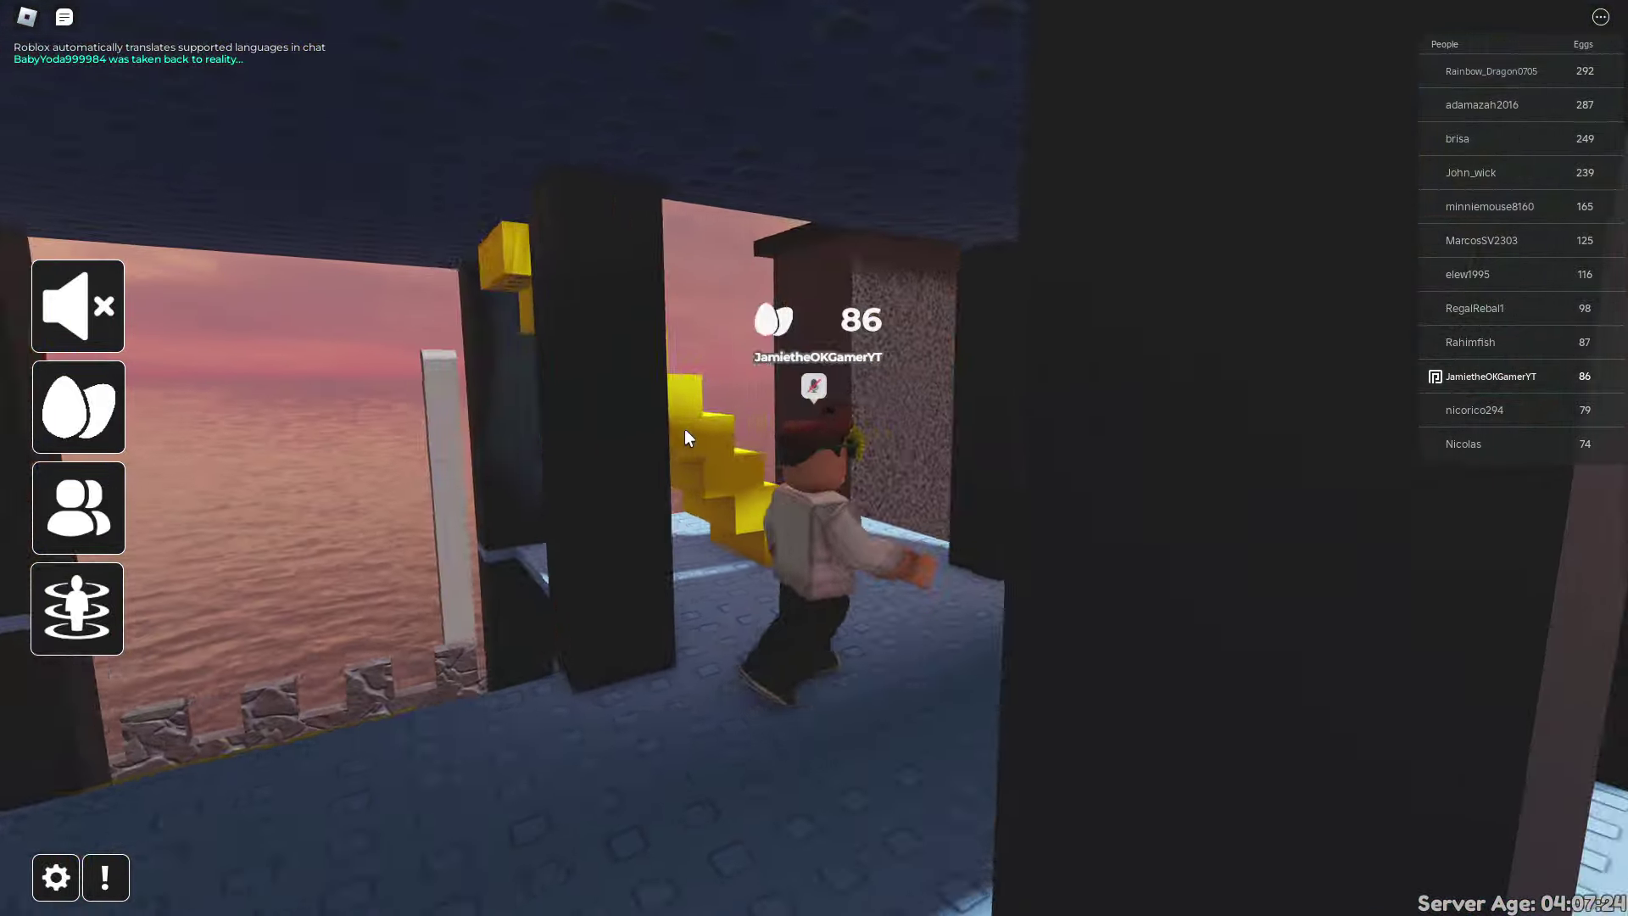
{"action": "key", "text": "w"}
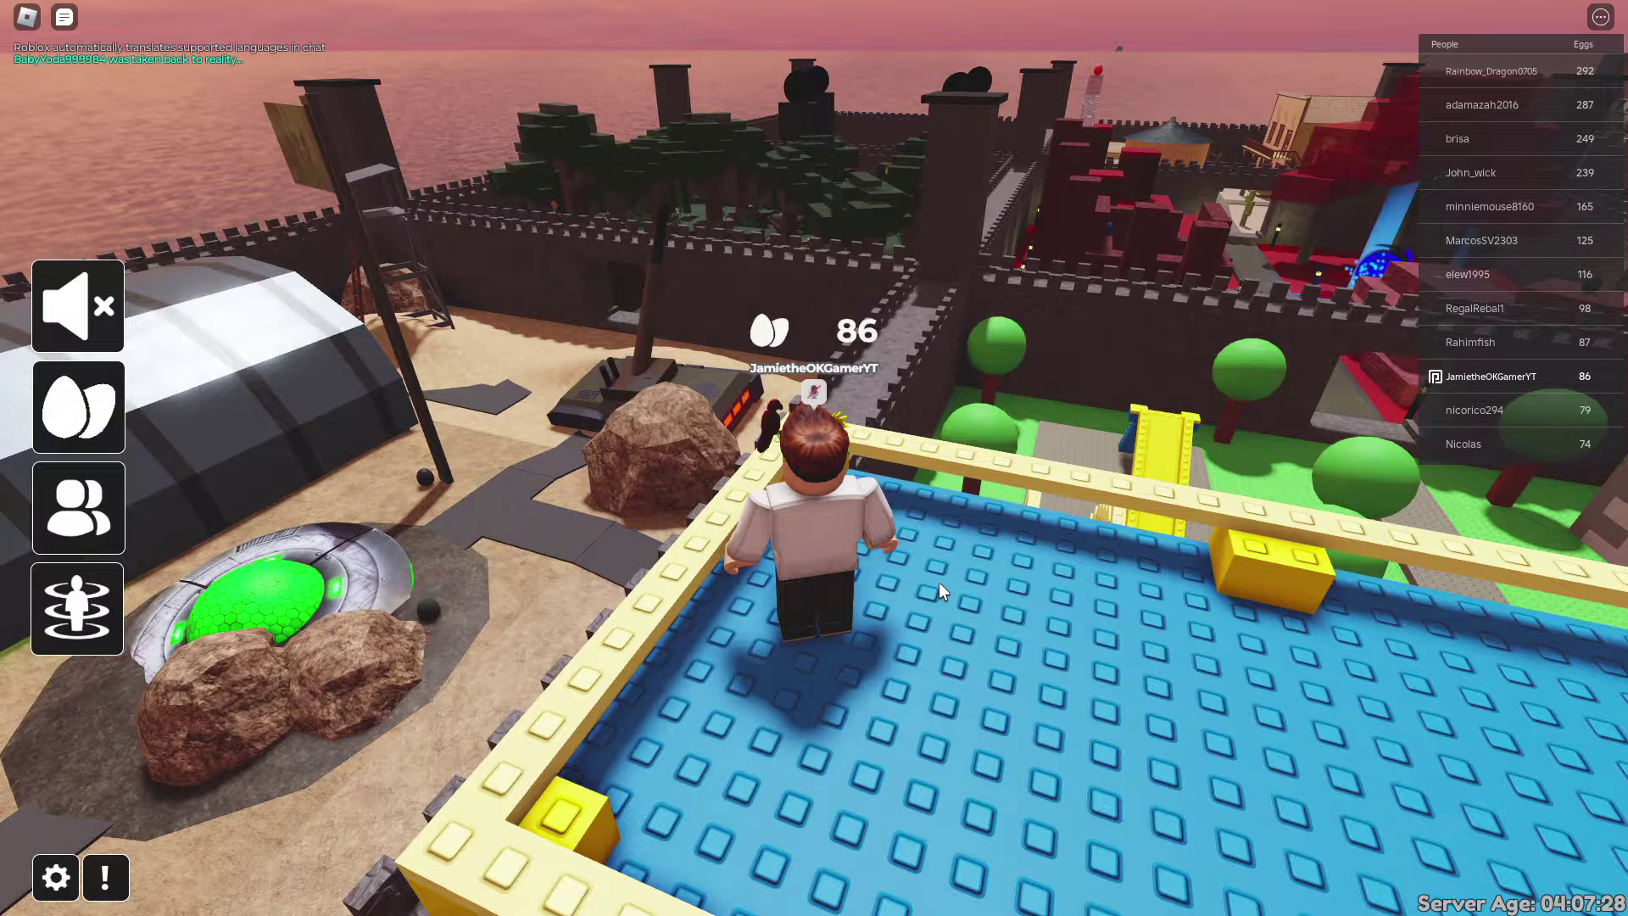
{"action": "key", "text": "w"}
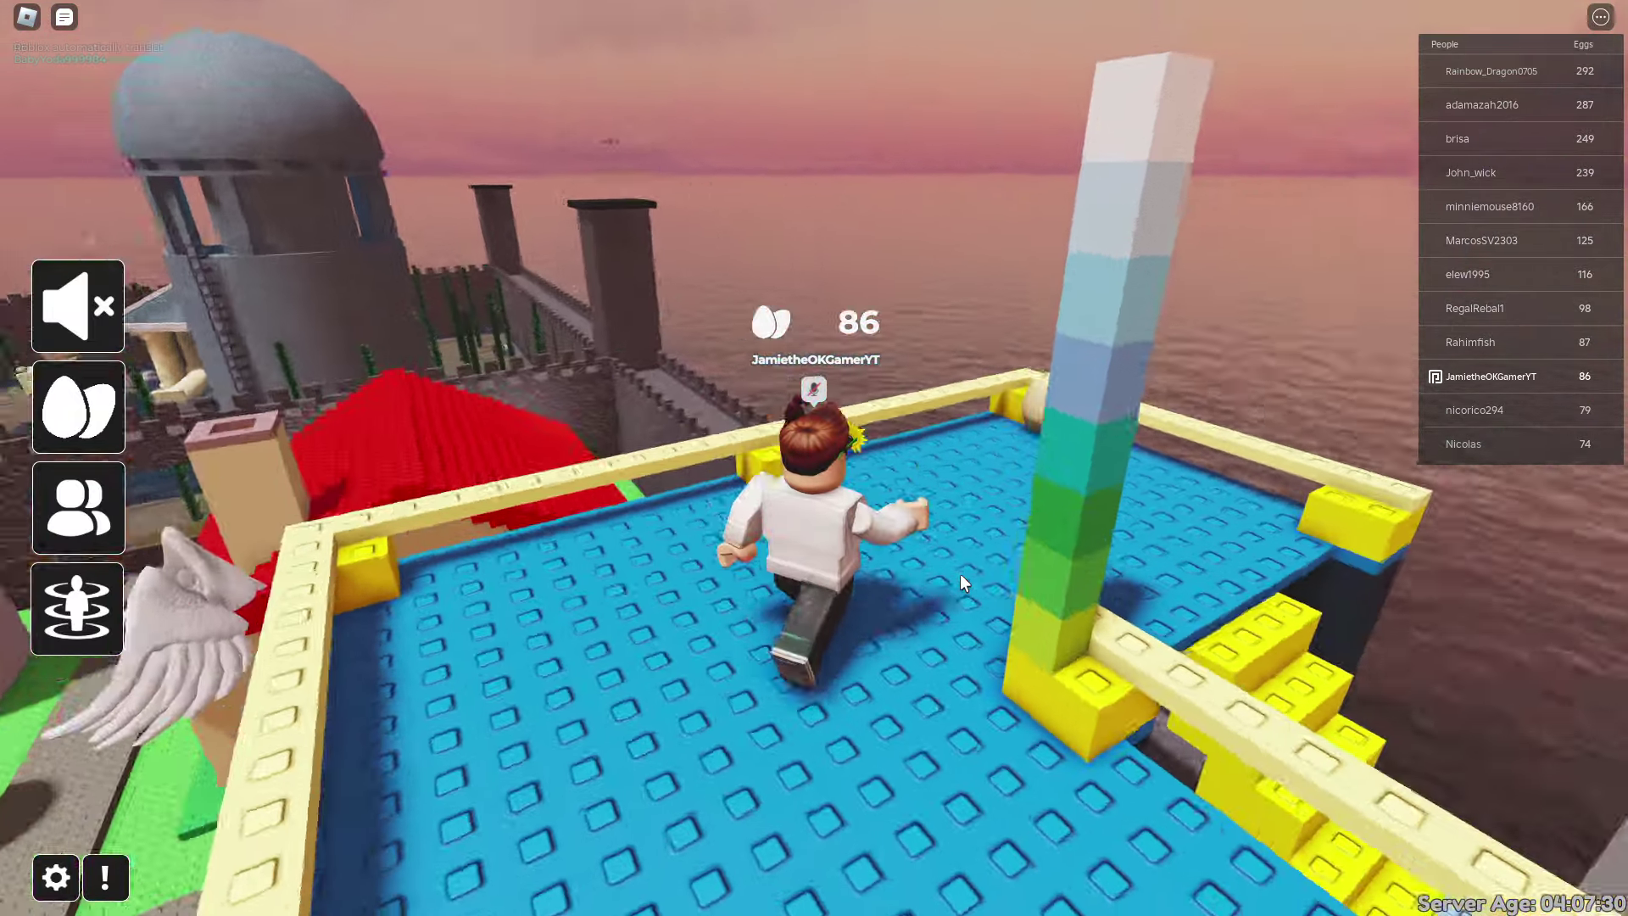
{"action": "key", "text": "w"}
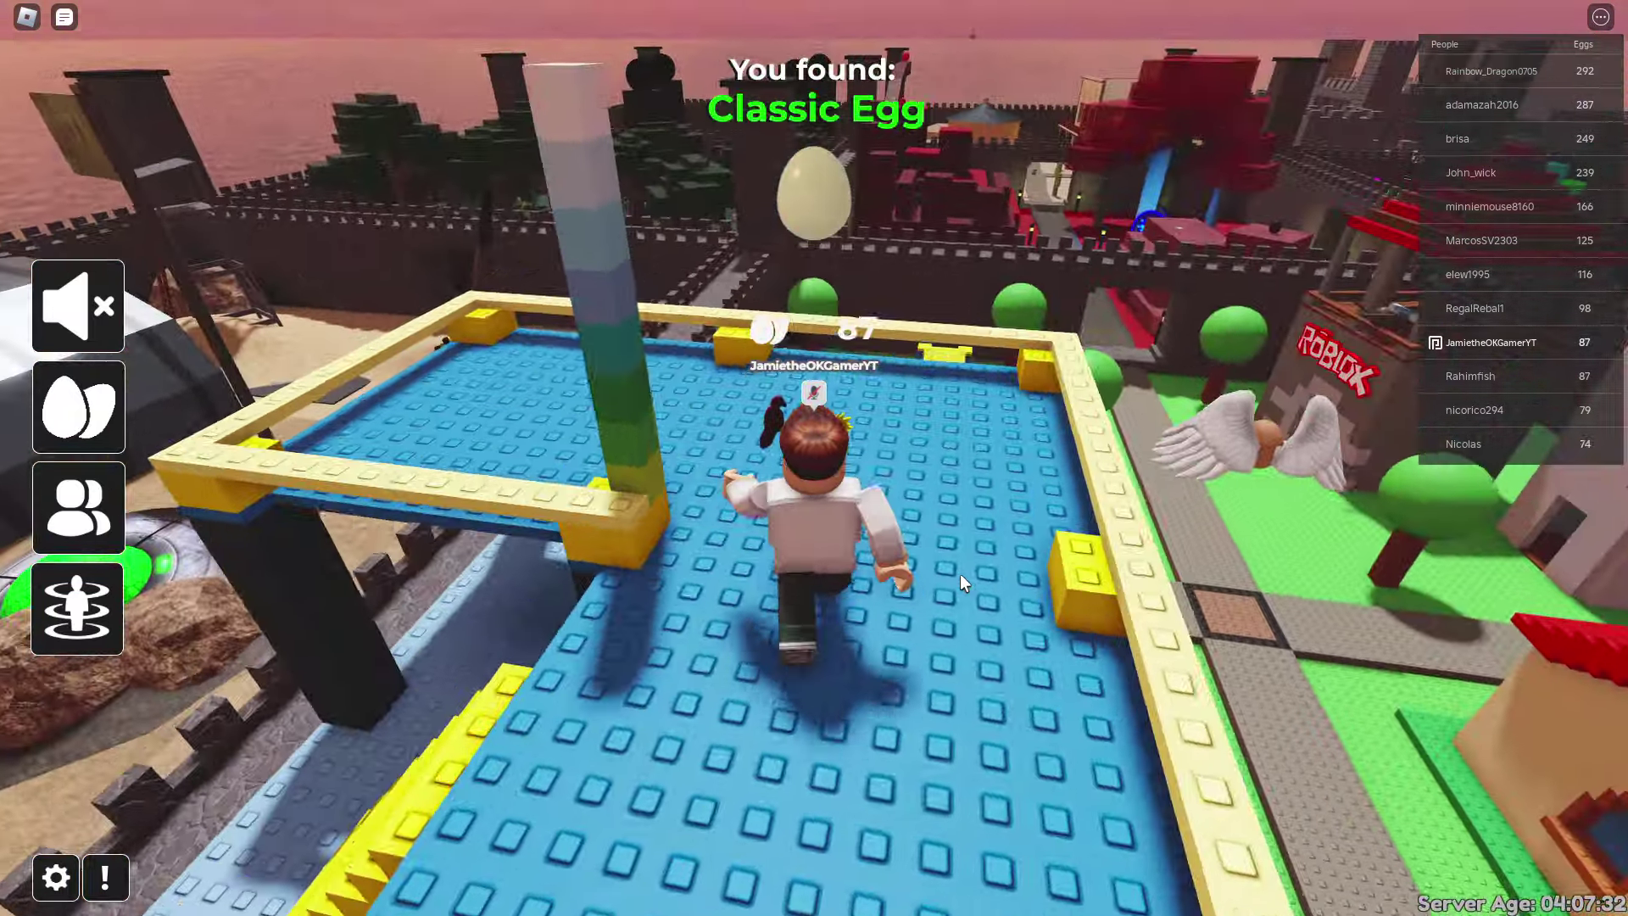
{"action": "key", "text": "w"}
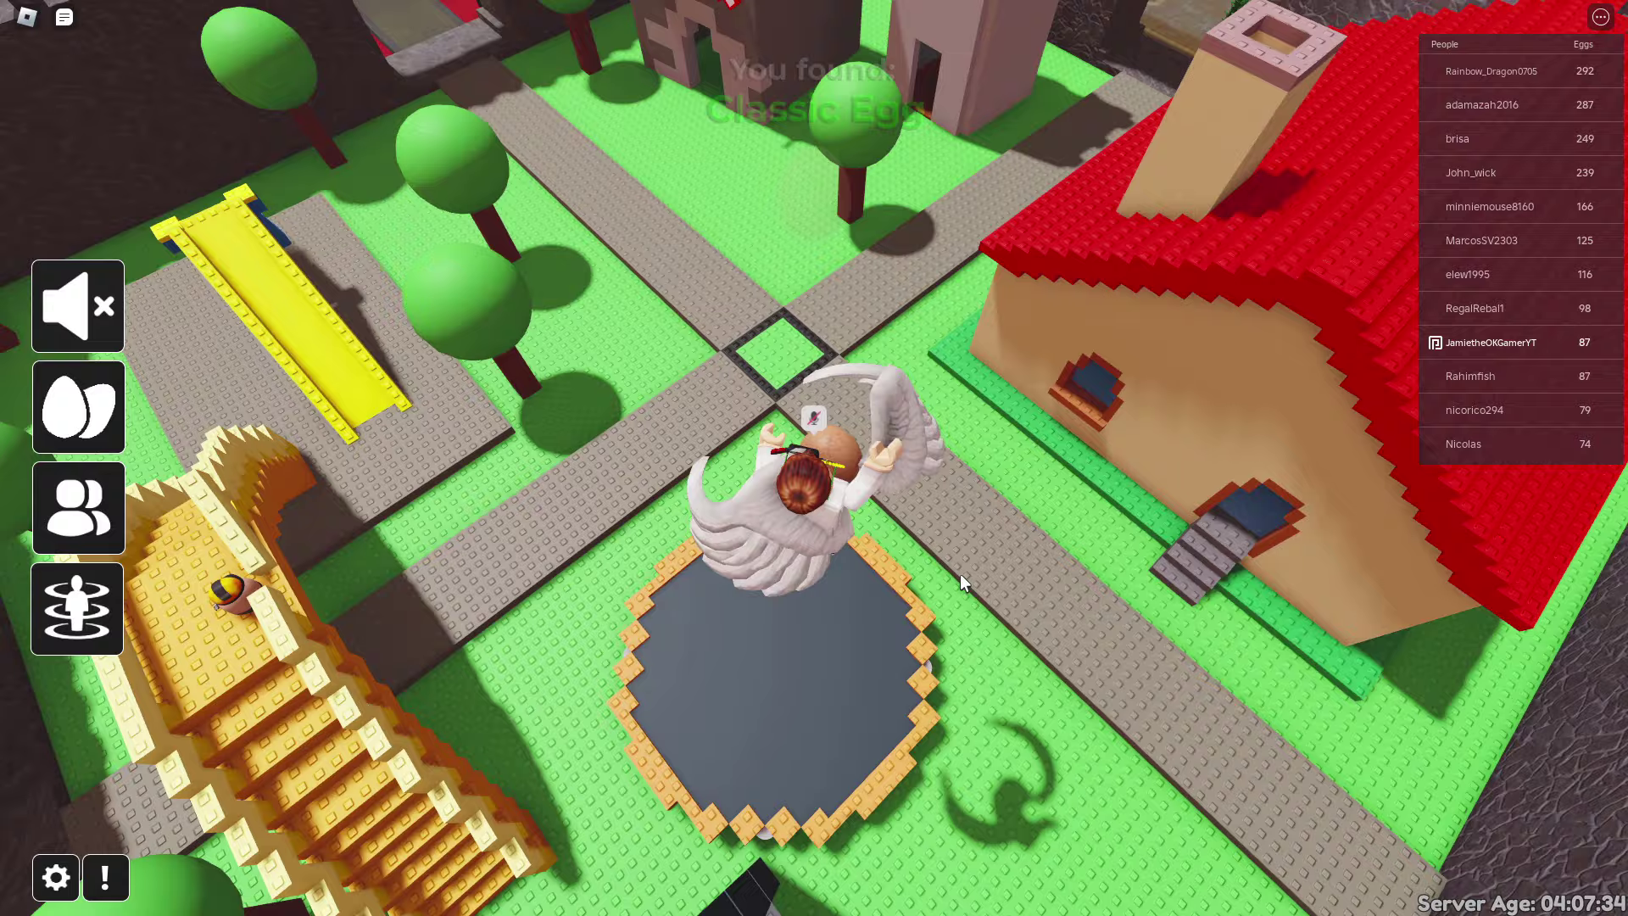
{"action": "key", "text": "w"}
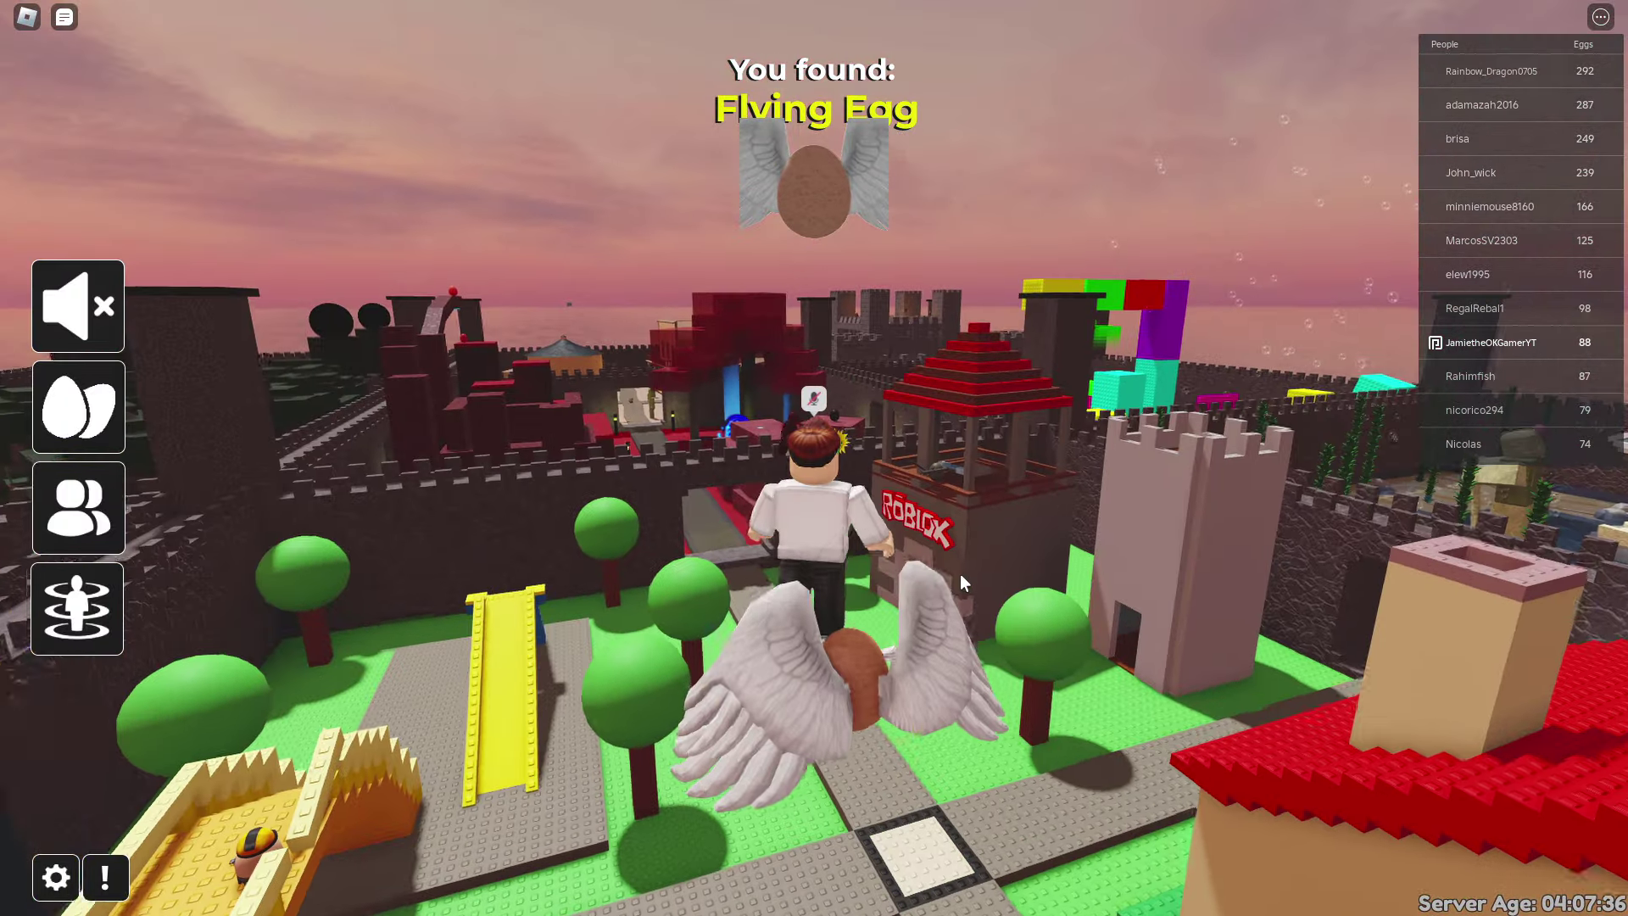
Ride the yellow slide and run past the ROBLOX building into the stone gateway.
{"action": "key", "text": "w"}
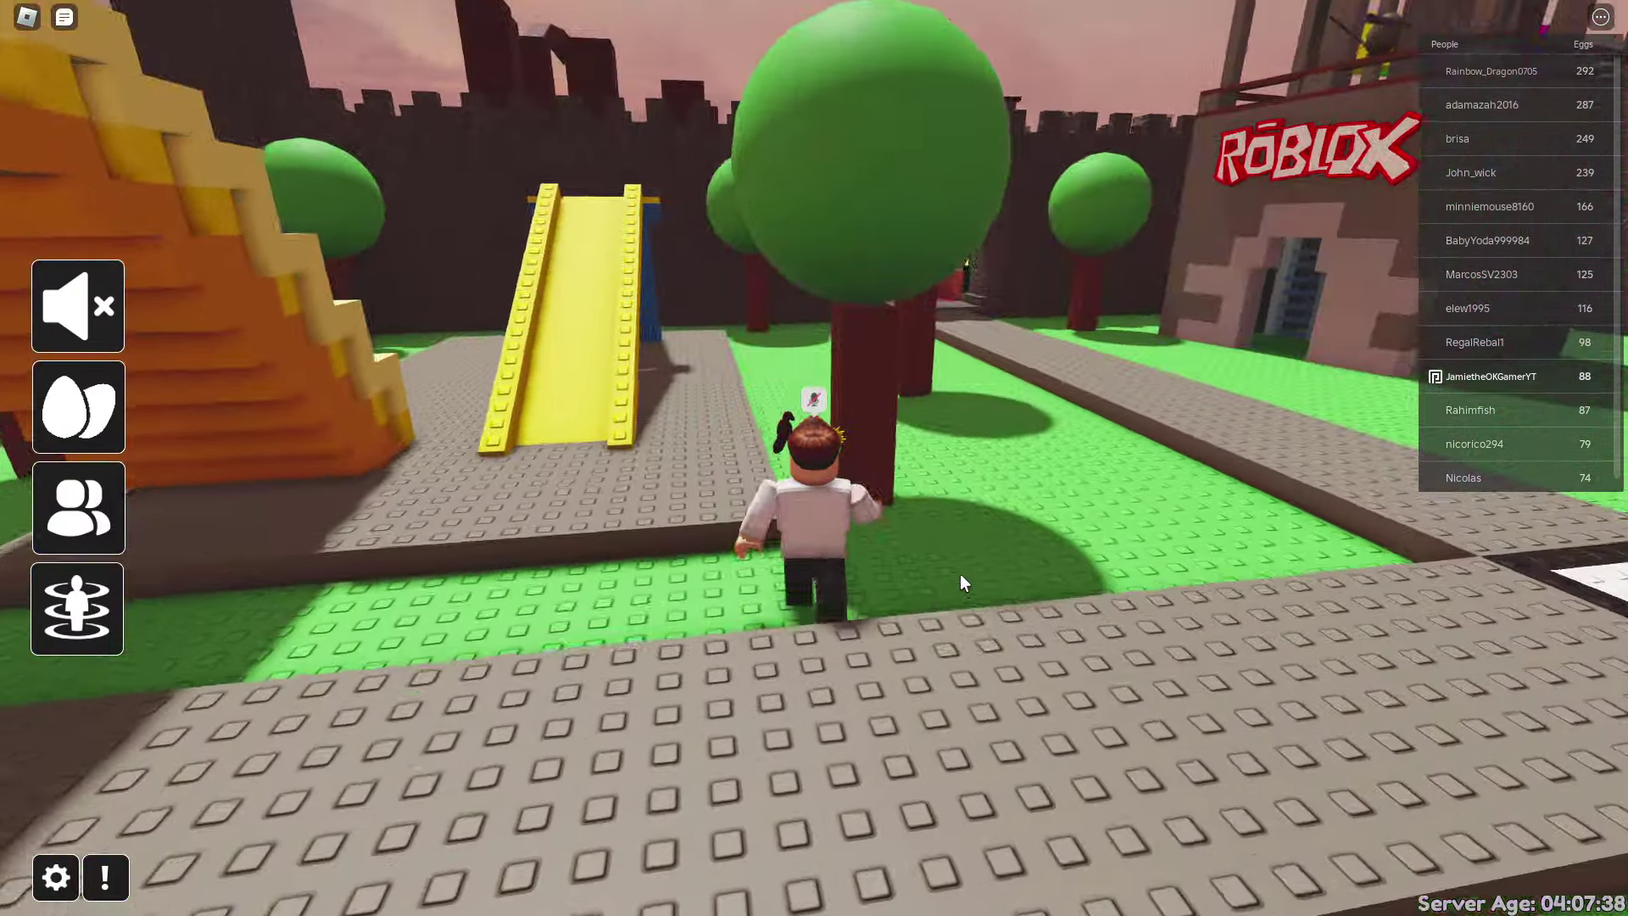
{"action": "key", "text": "w"}
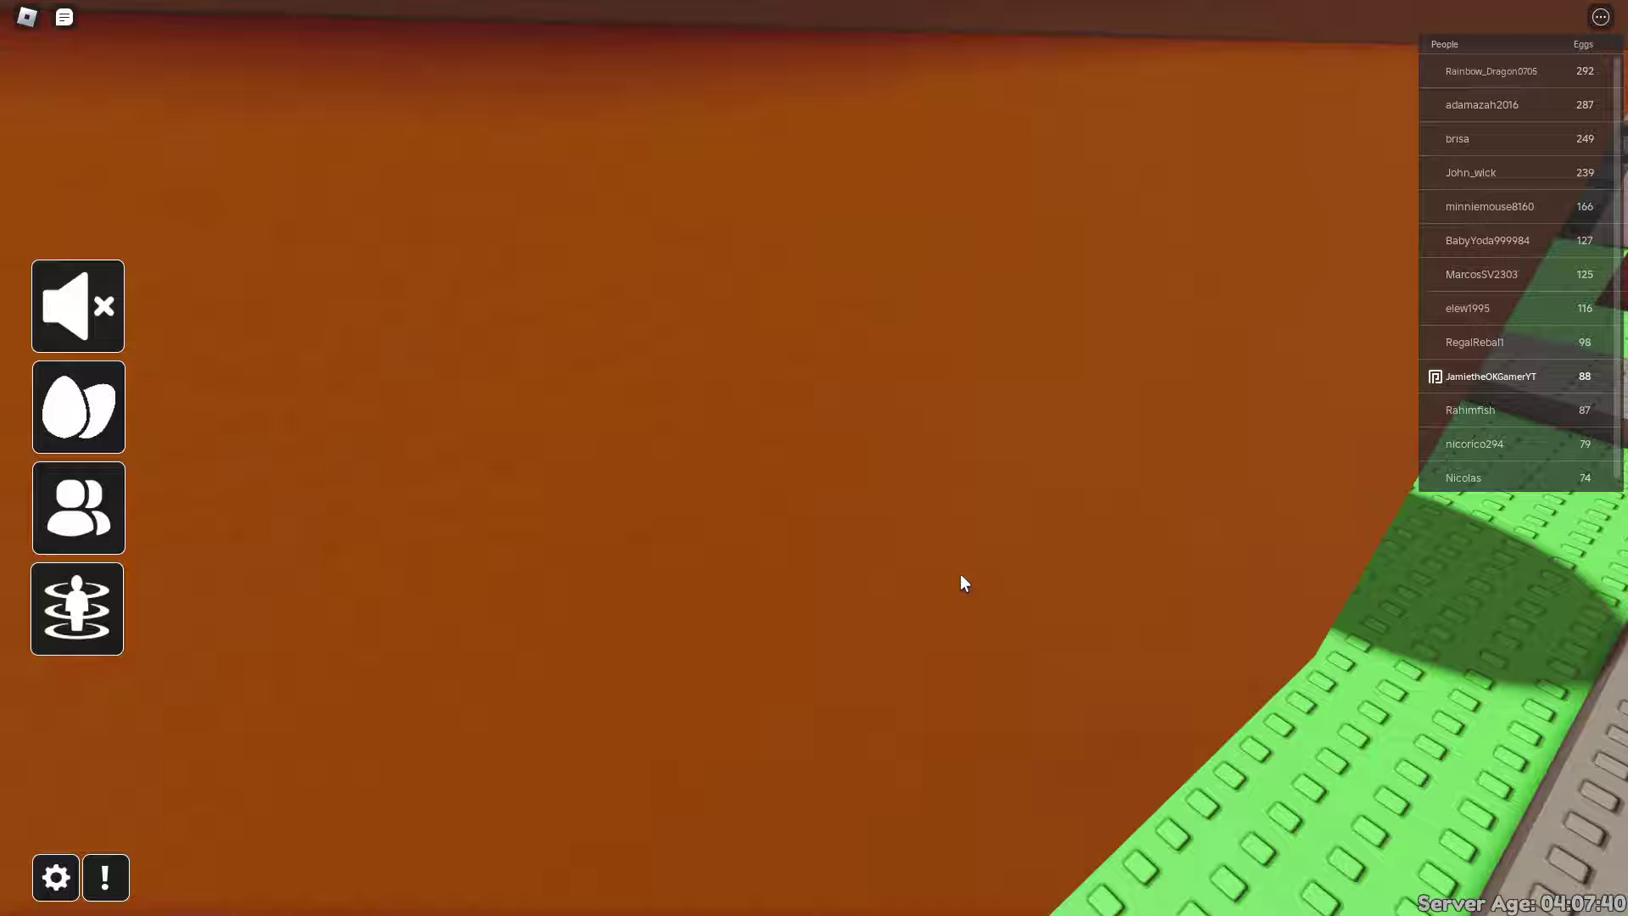
{"action": "key", "text": "s"}
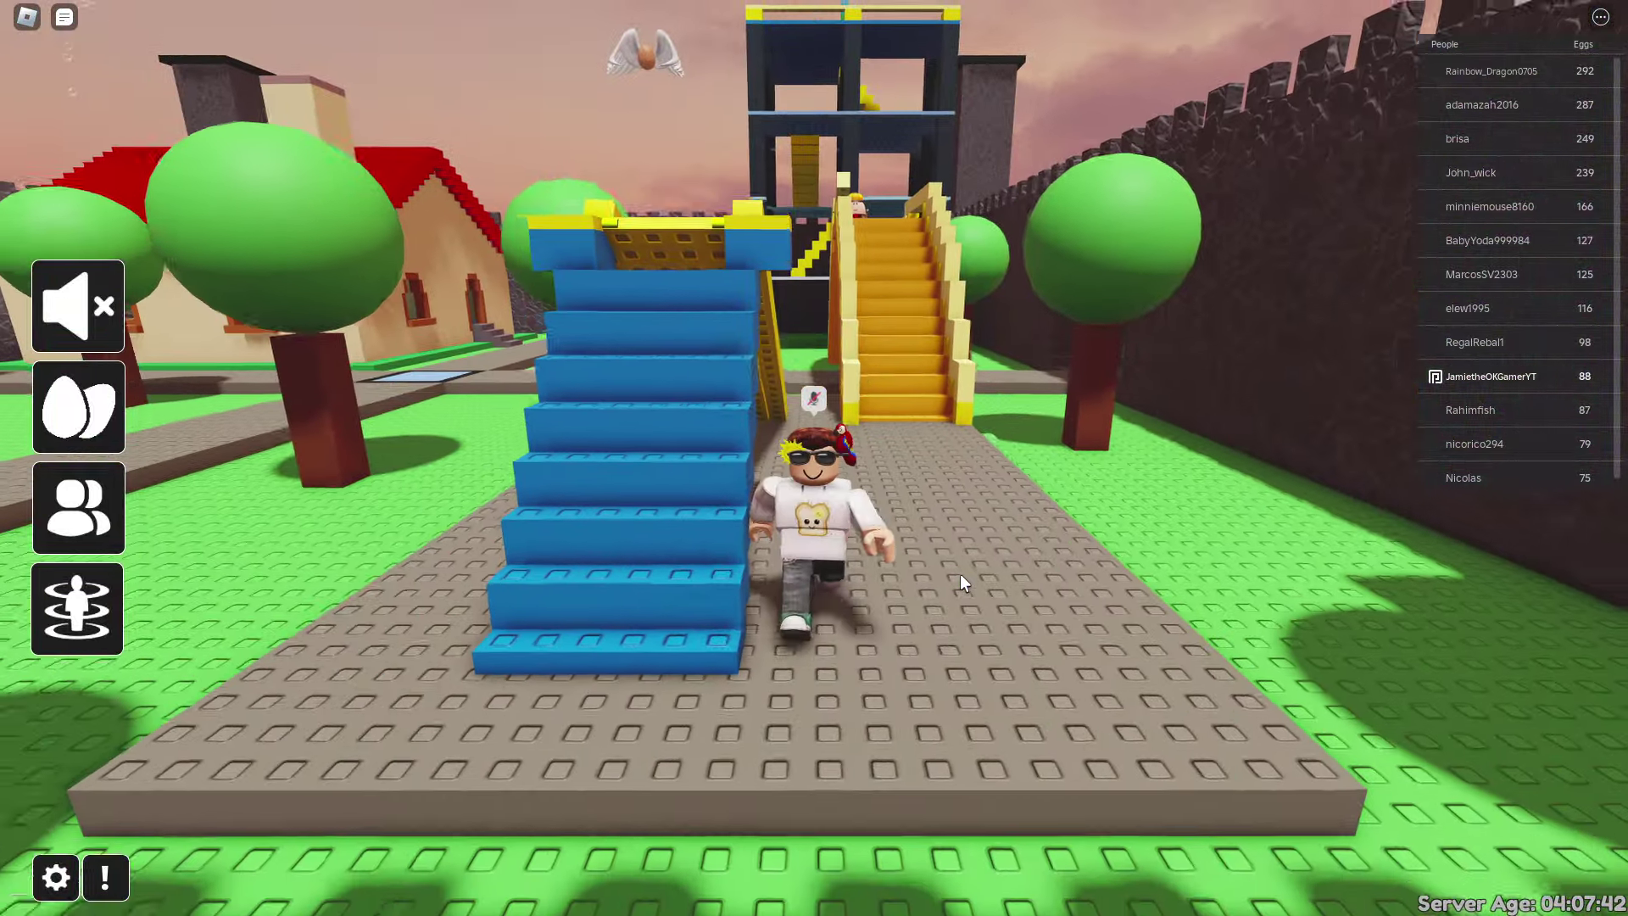
{"action": "key", "text": "a"}
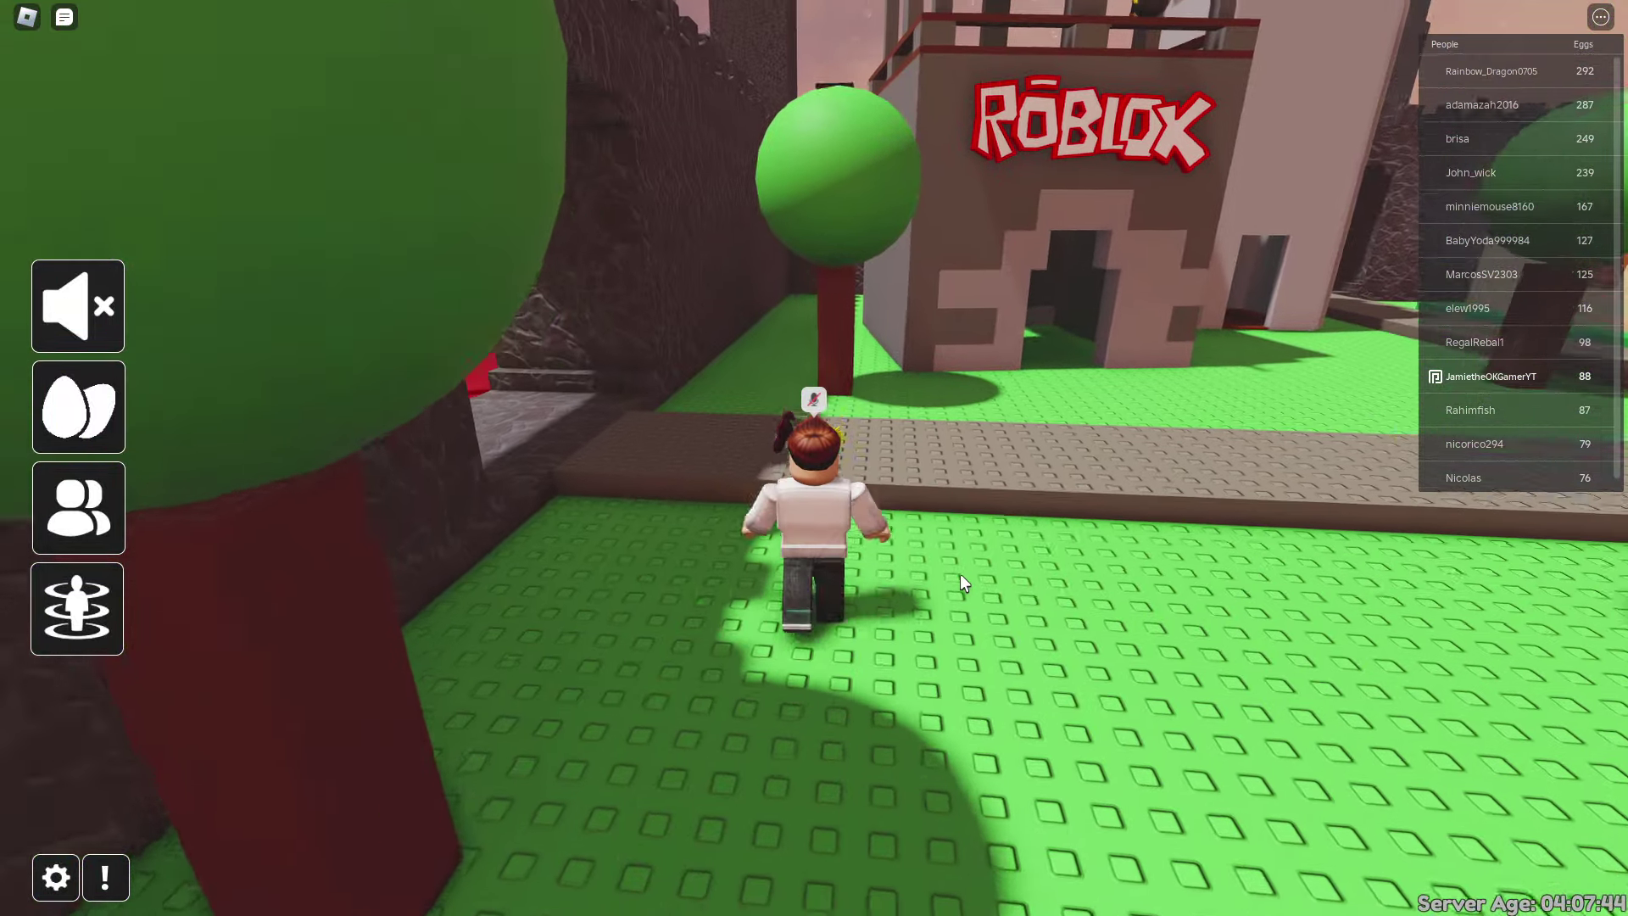
{"action": "key", "text": "d"}
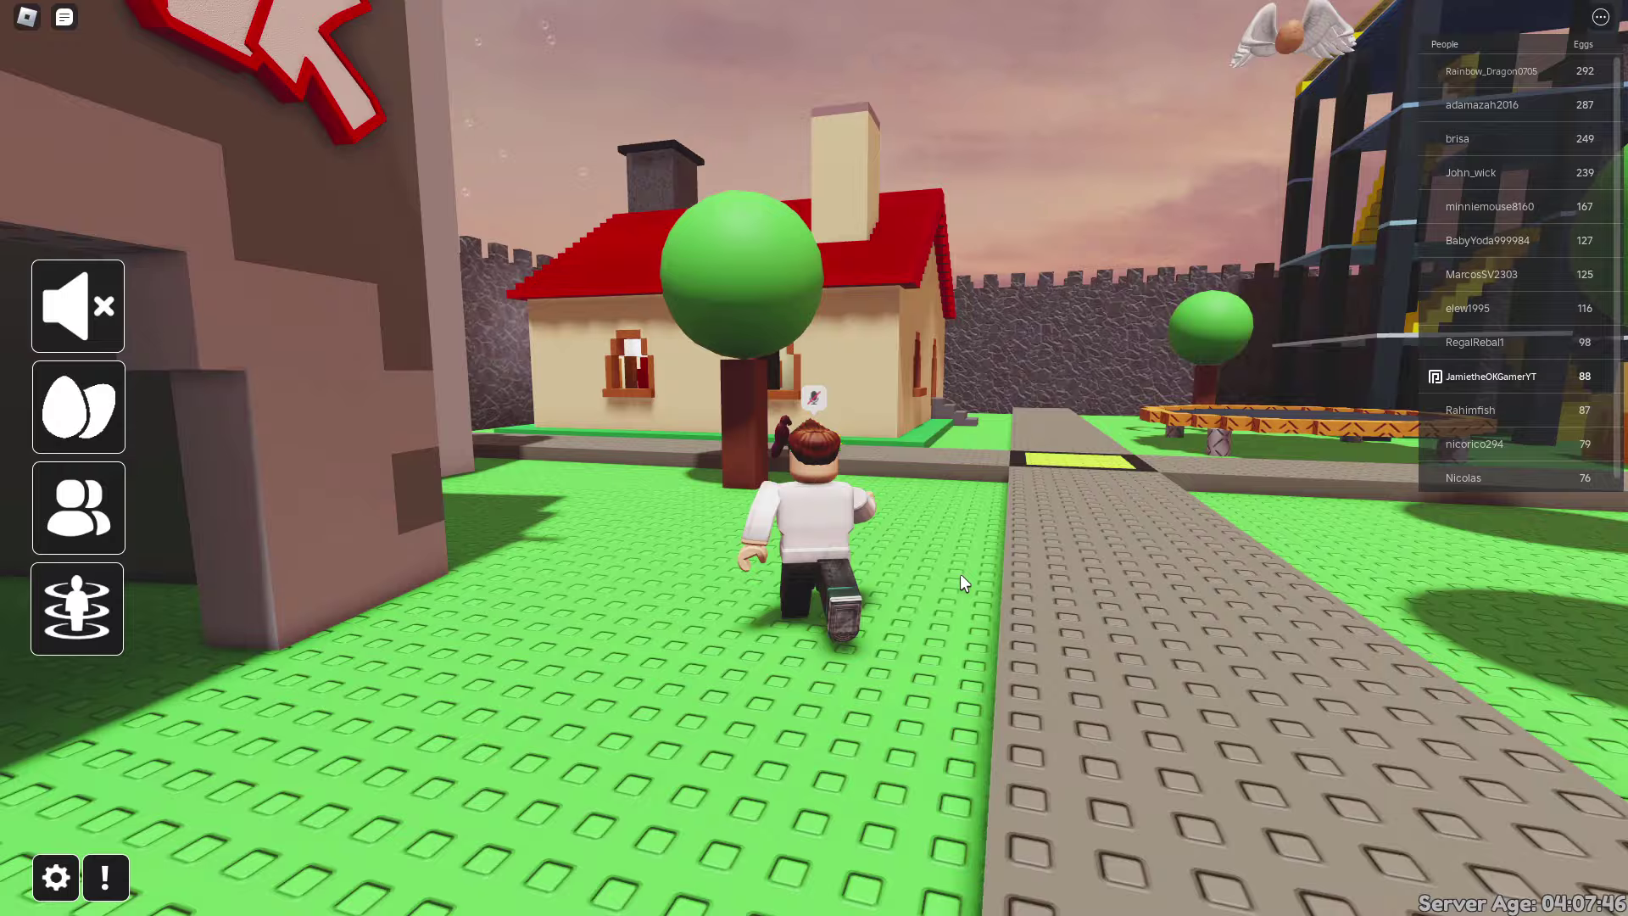
{"action": "key", "text": "w"}
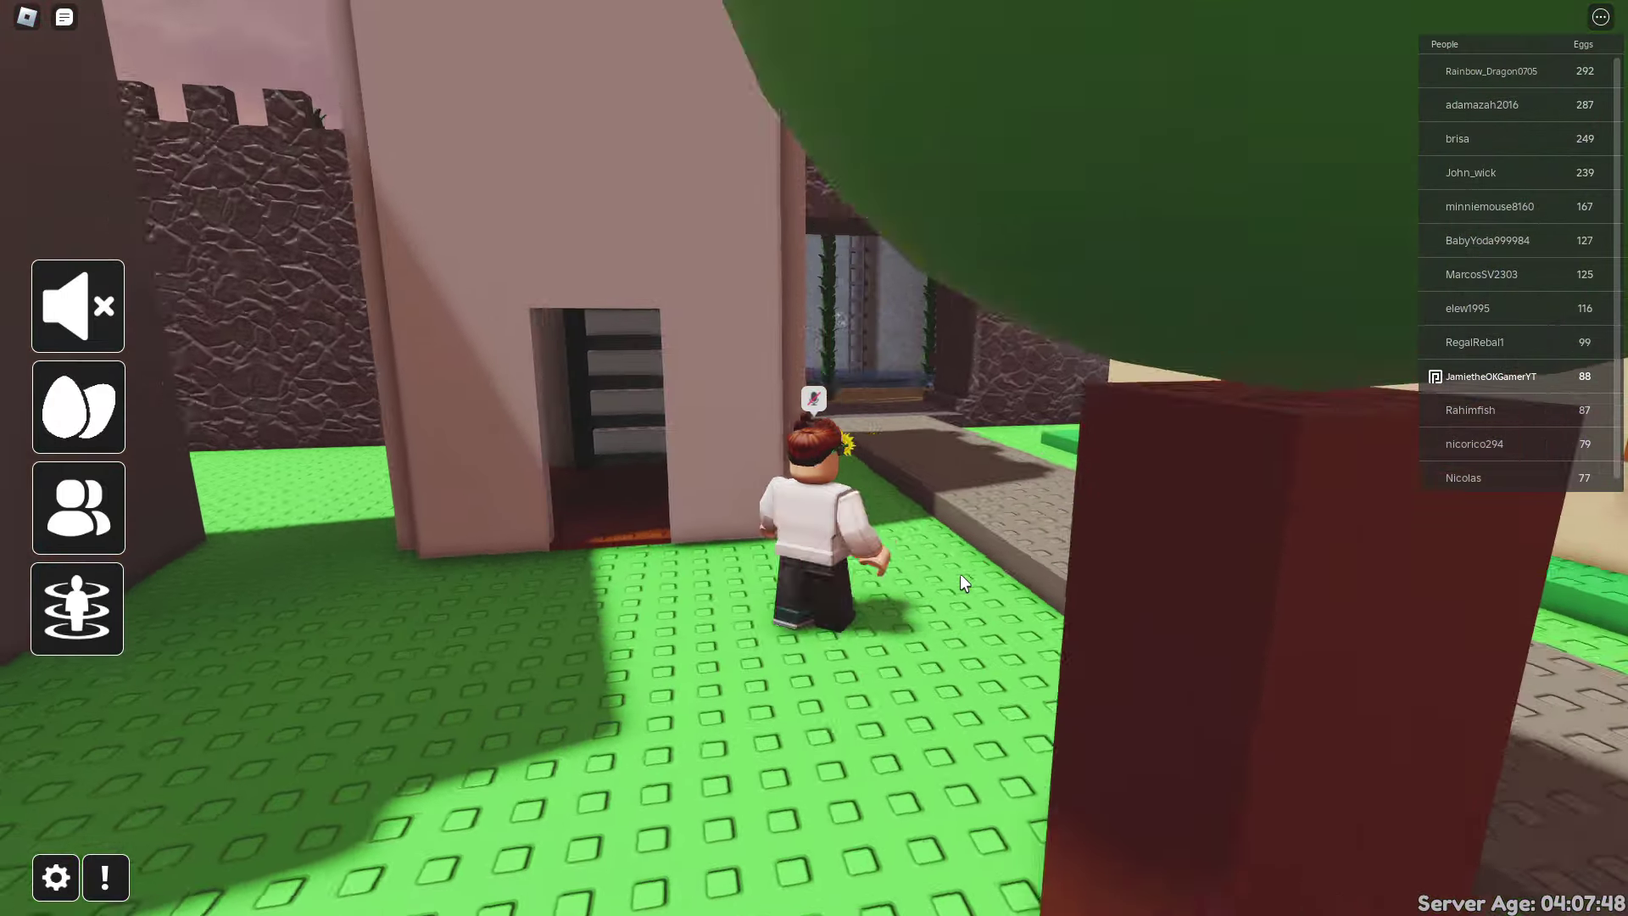
{"action": "key", "text": "d"}
{"action": "key", "text": "w"}
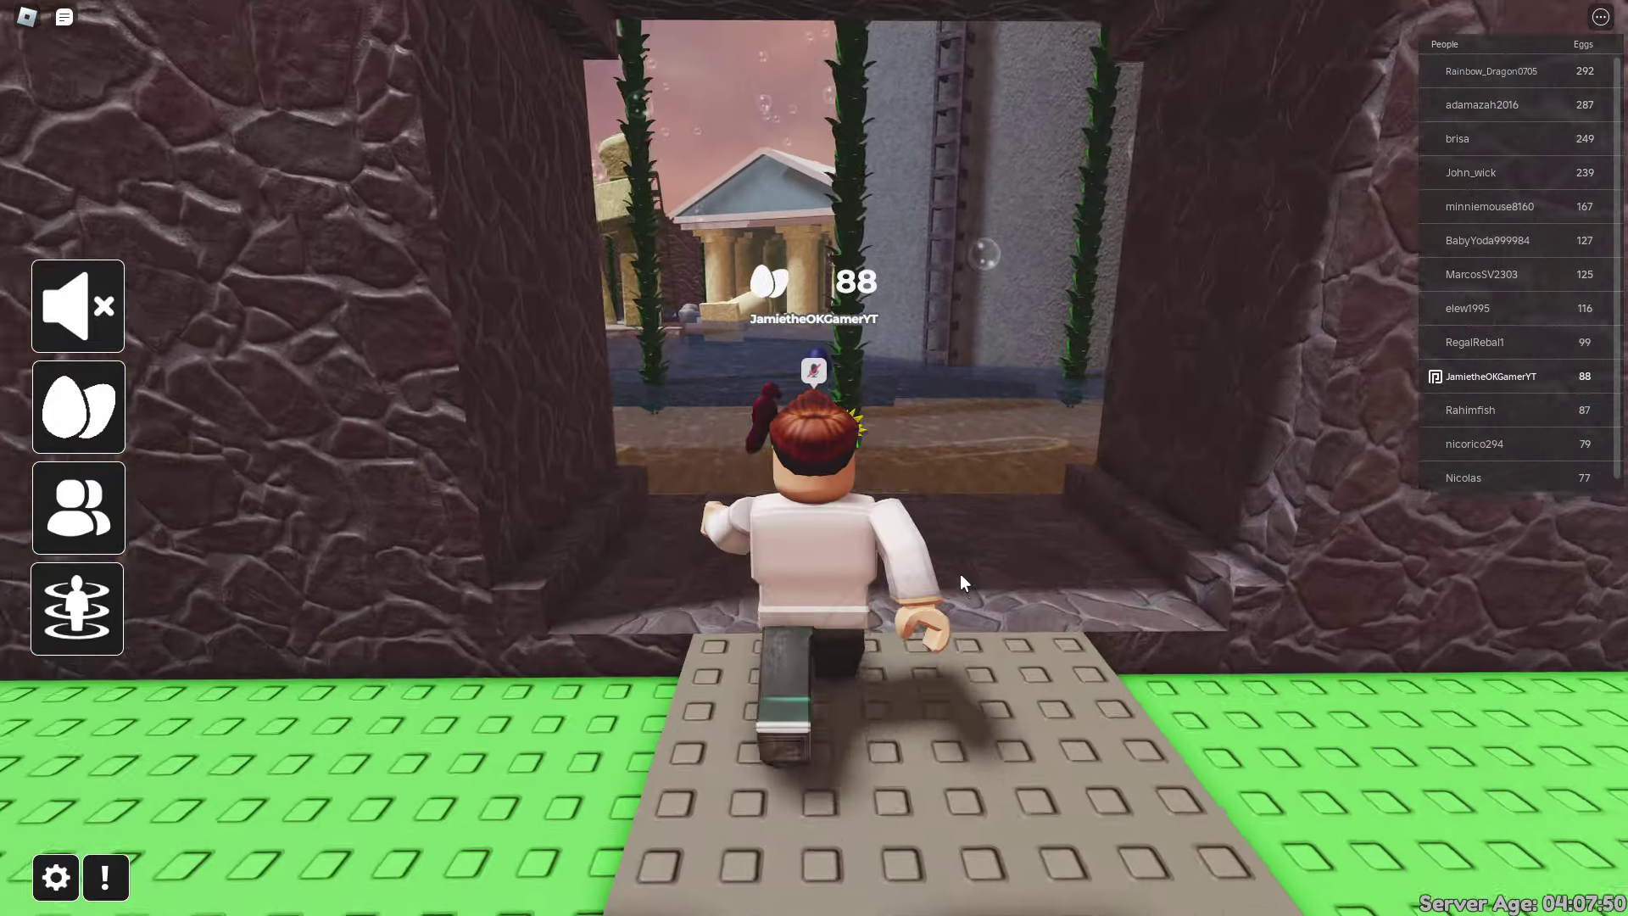
Enter the underwater courtyard and collect the Neptune and Aquatic Eggs.
{"action": "key", "text": "w"}
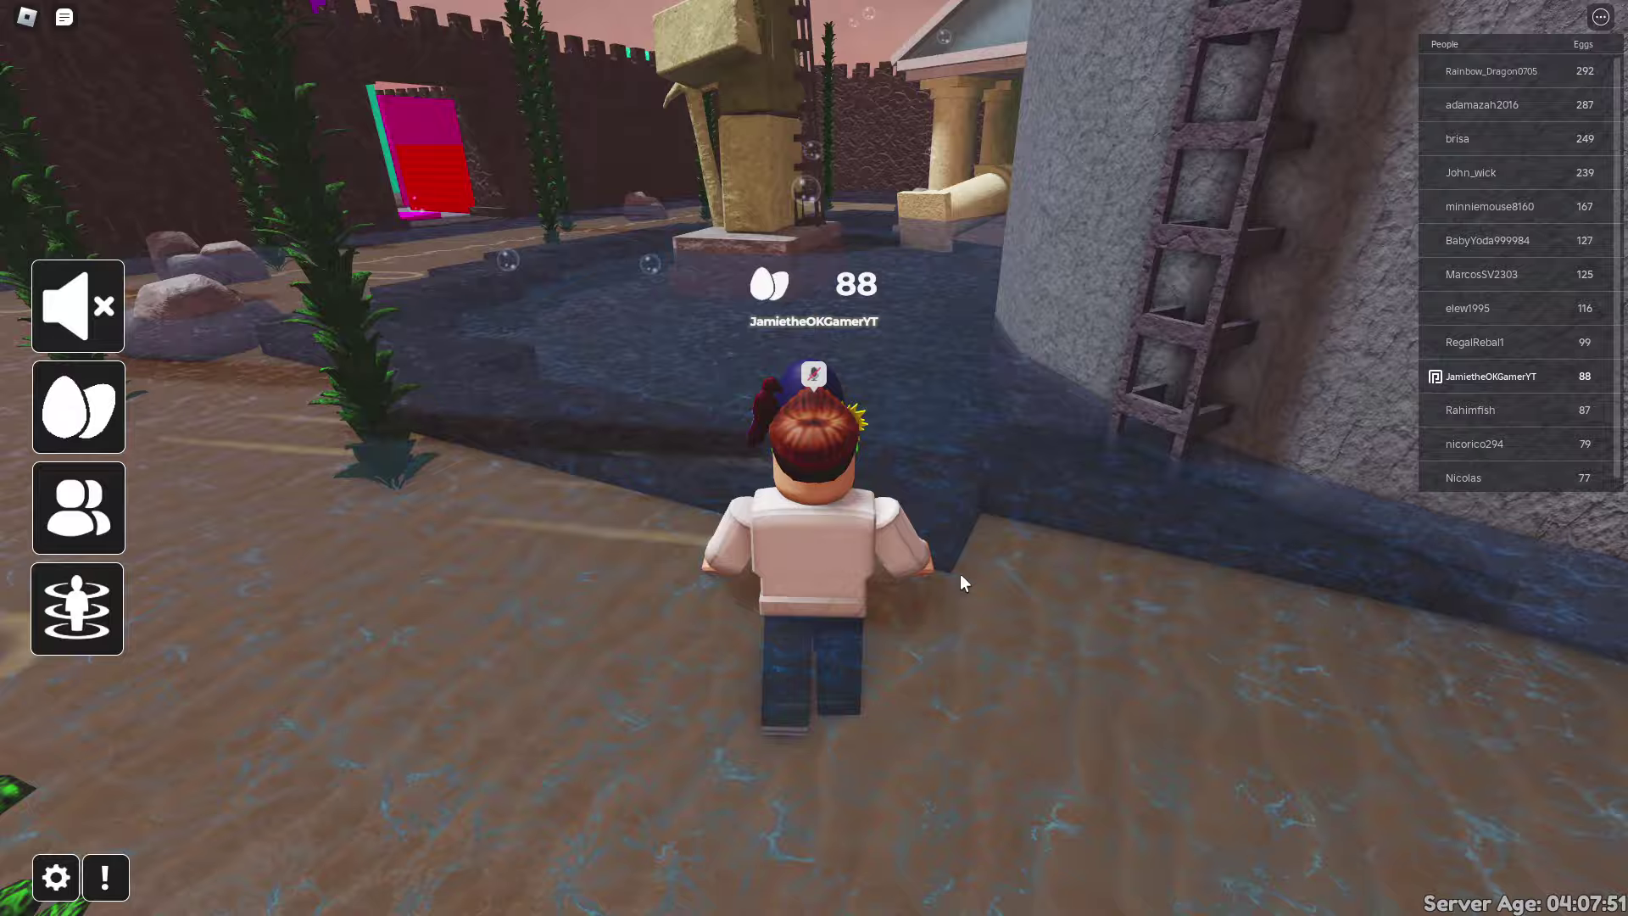
{"action": "key", "text": "a"}
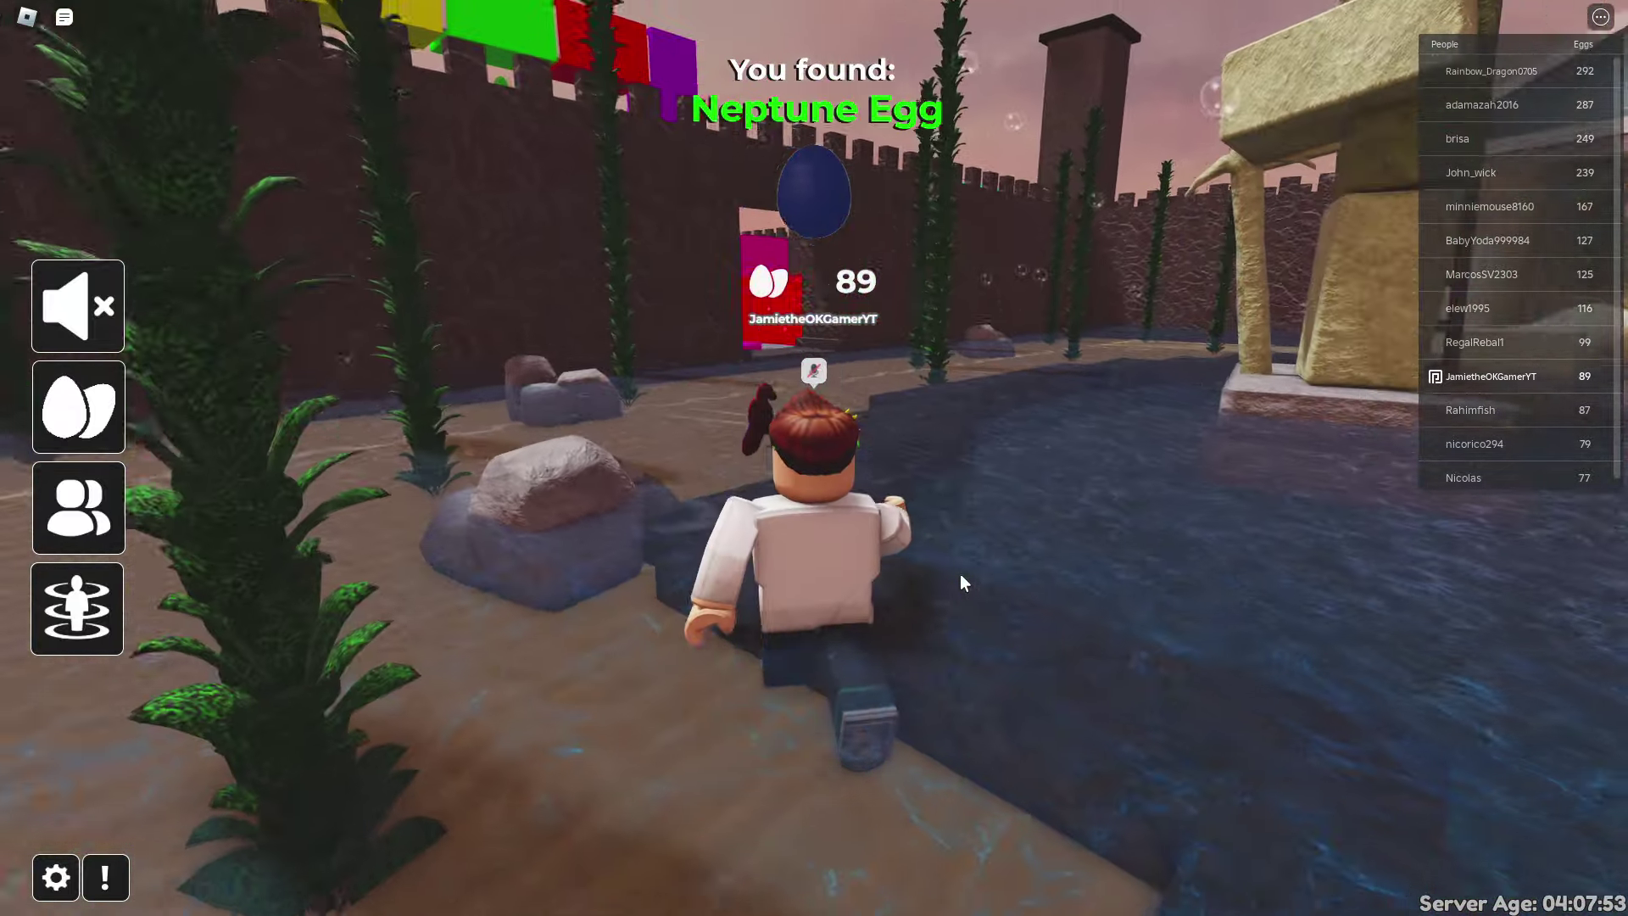
{"action": "key", "text": "d"}
{"action": "key", "text": "w"}
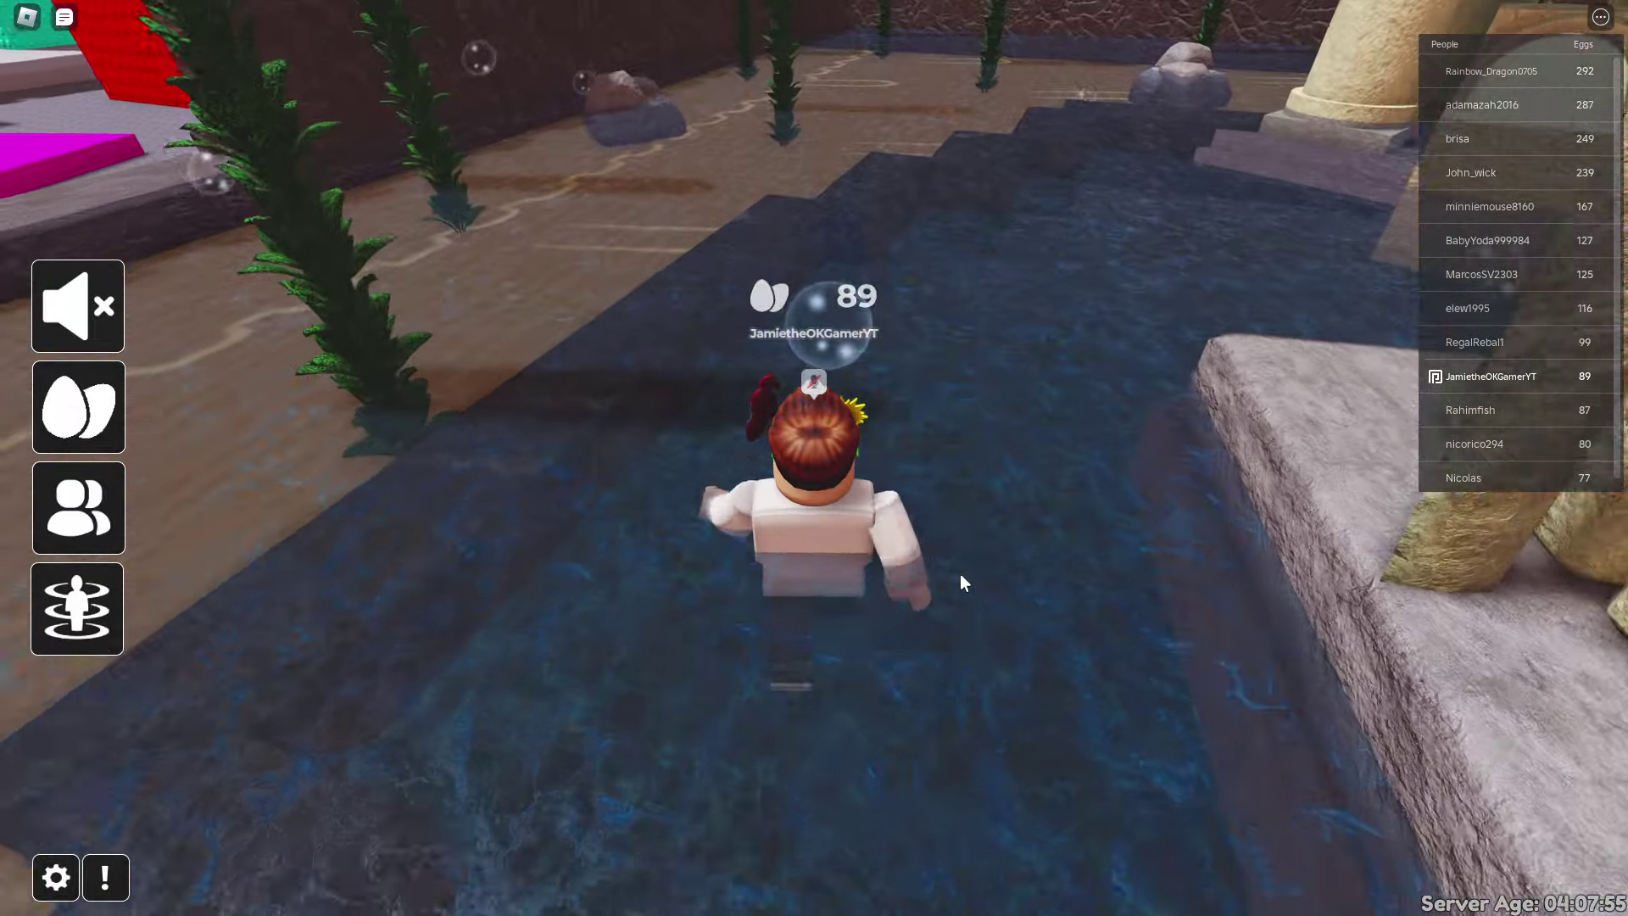
{"action": "key", "text": "space"}
{"action": "key", "text": "a"}
{"action": "key", "text": "w"}
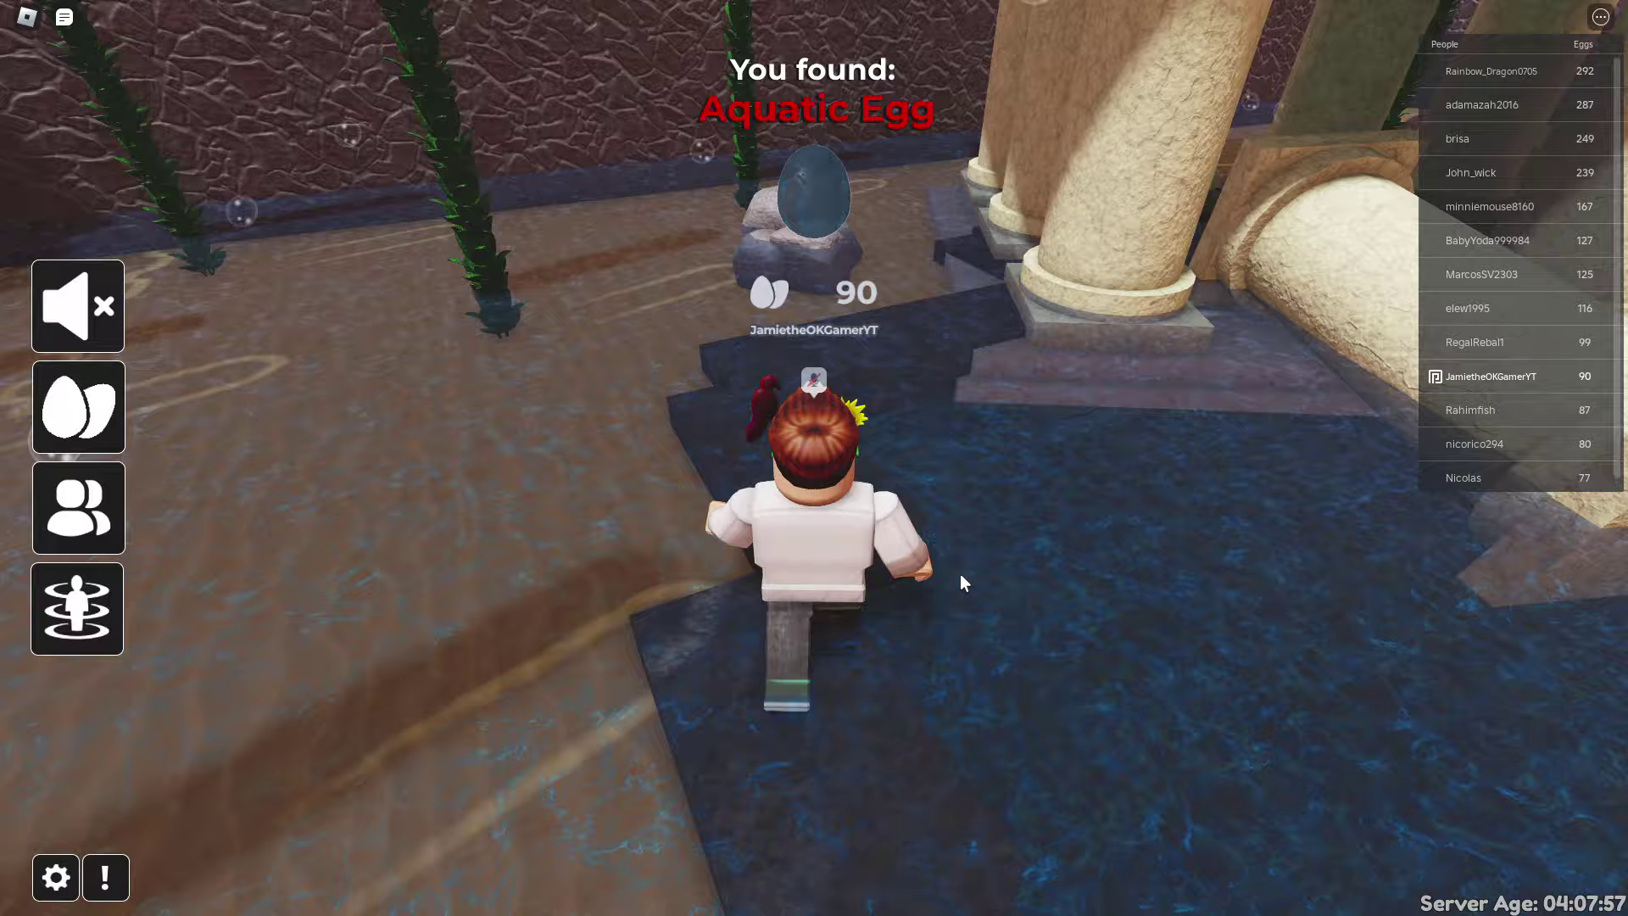
Collect the Sea Egg between the temple pillars and another egg in the pool.
{"action": "key", "text": "a"}
{"action": "key", "text": "d"}
{"action": "key", "text": "w"}
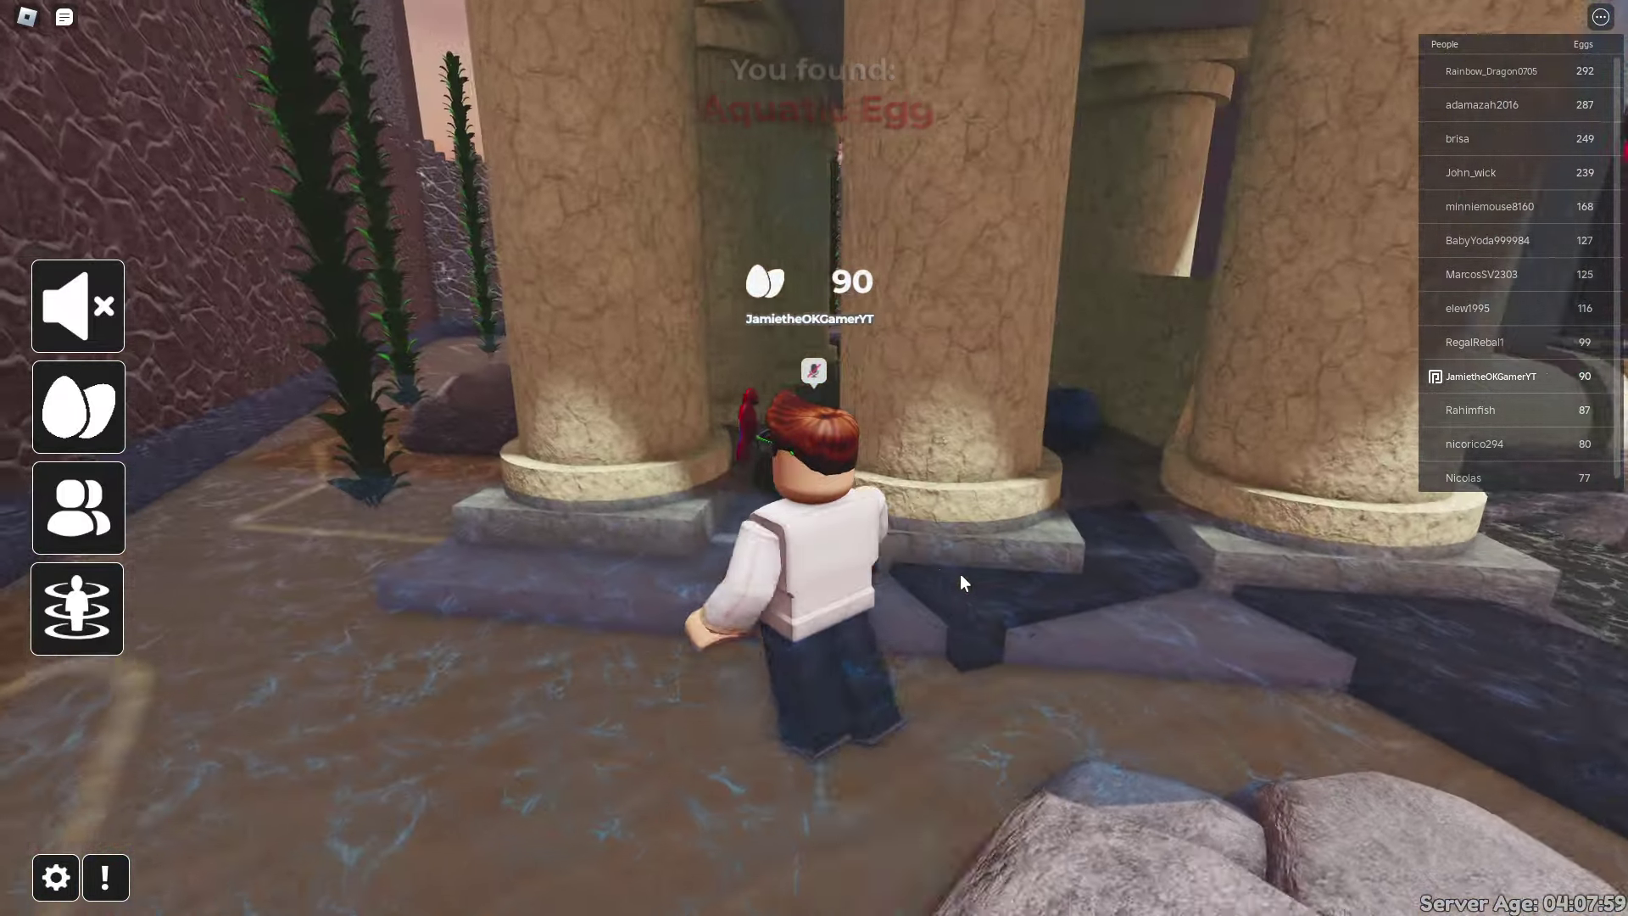
{"action": "key", "text": "w"}
{"action": "key", "text": "space"}
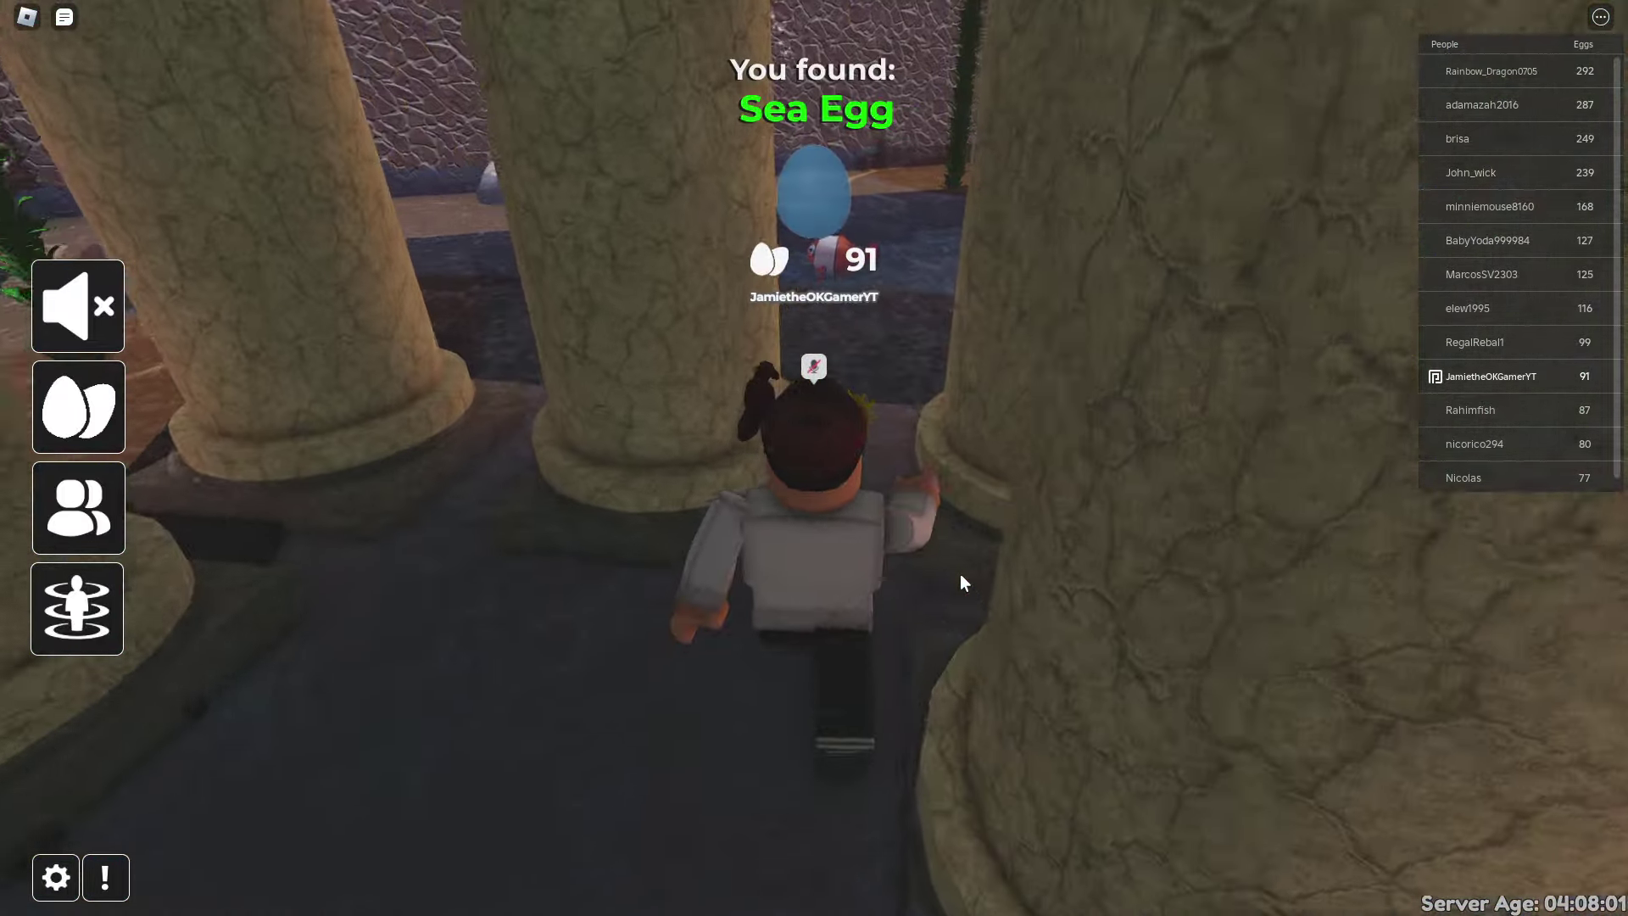
{"action": "key", "text": "w"}
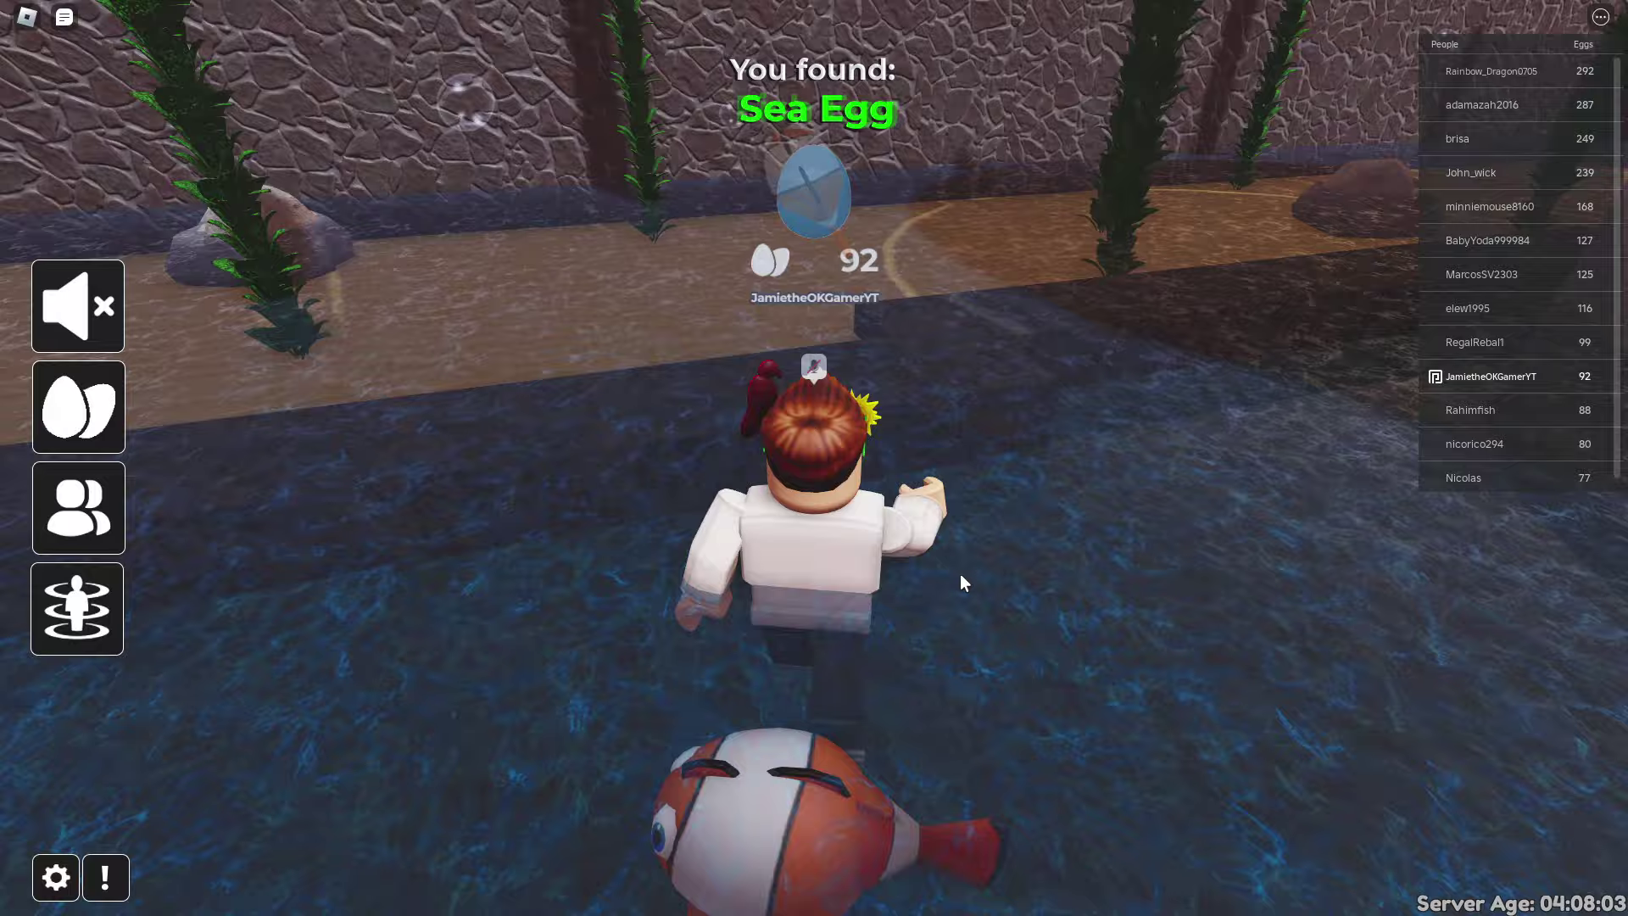
{"action": "key", "text": "w"}
Climb the stone tower ladder and grab the Sea King Egg at the top.
{"action": "key", "text": "d"}
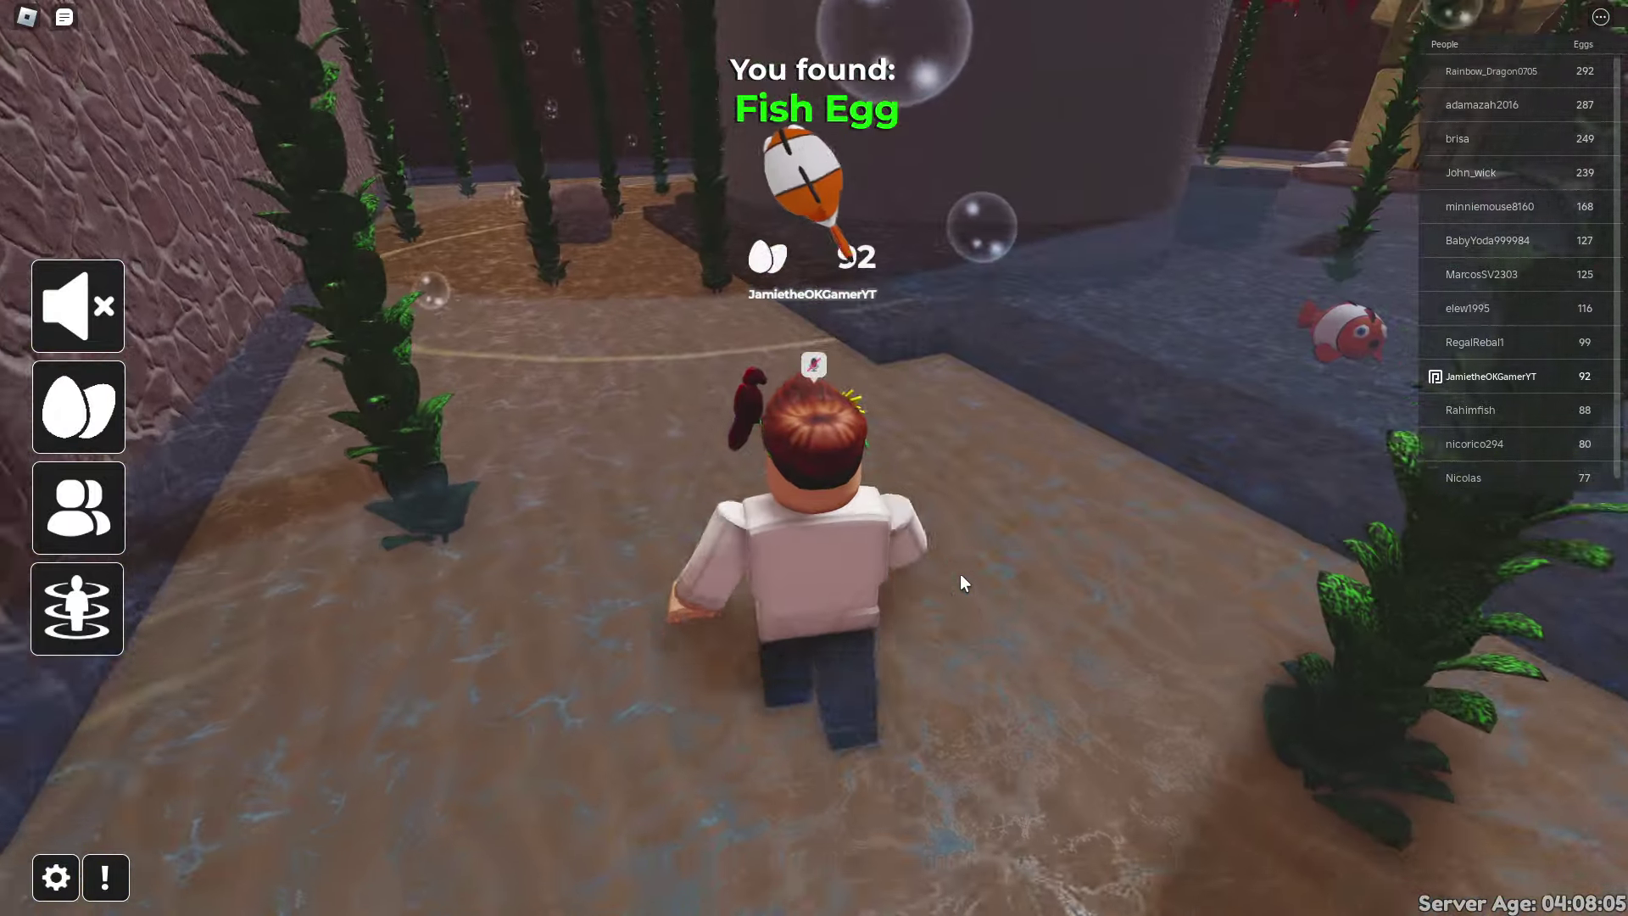
{"action": "key", "text": "w"}
{"action": "key", "text": "d"}
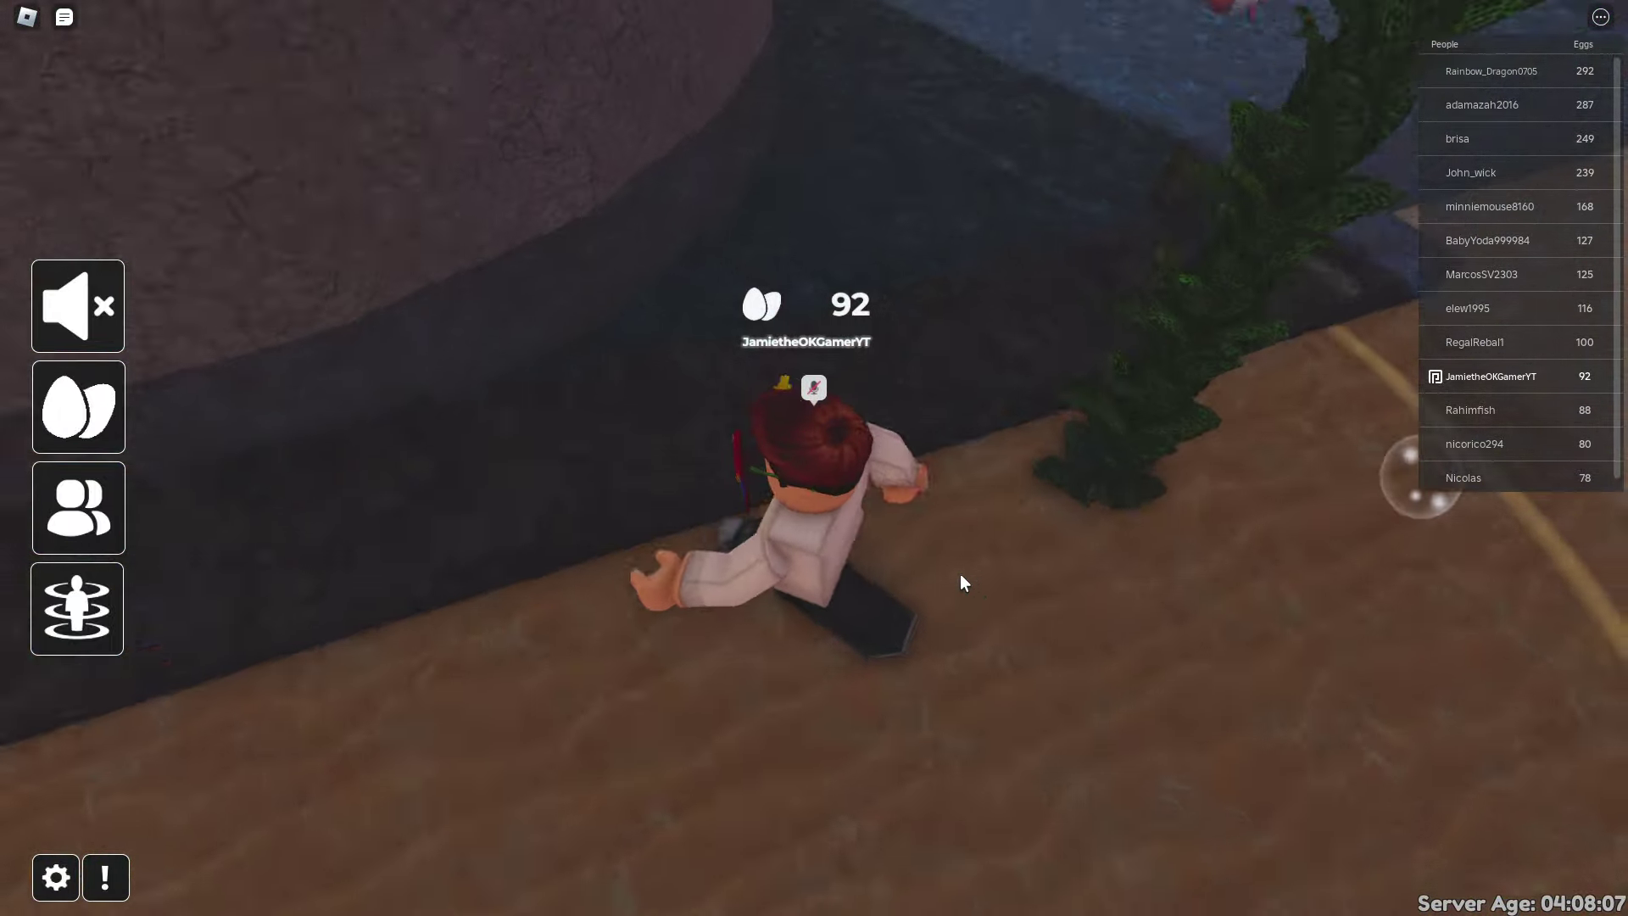
{"action": "key", "text": "w"}
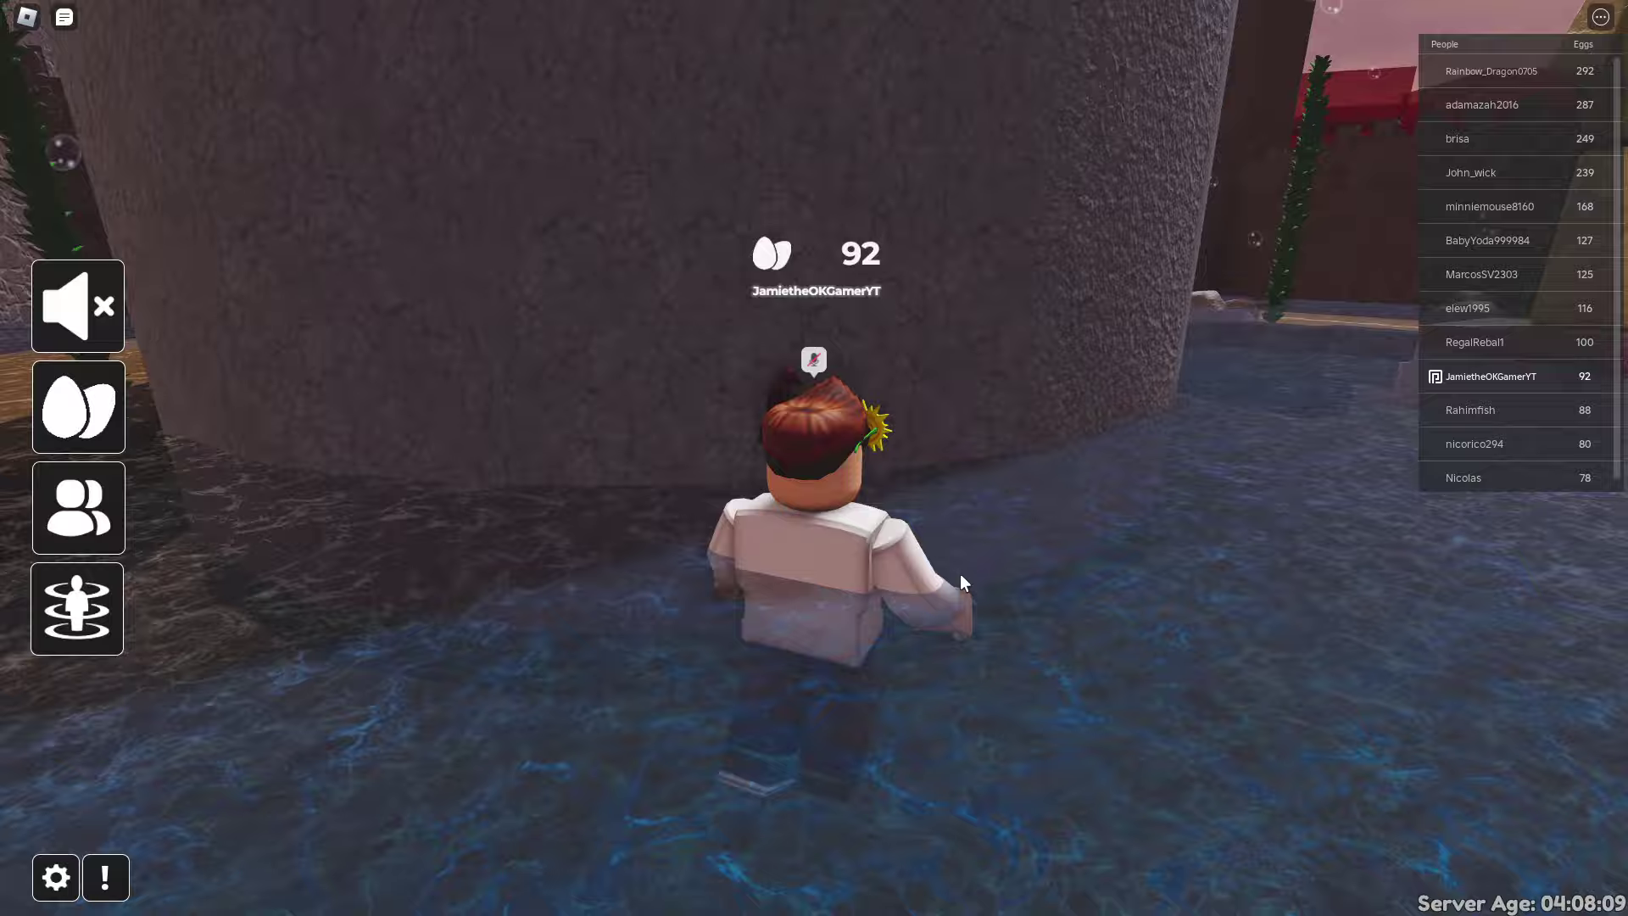
{"action": "key", "text": "d"}
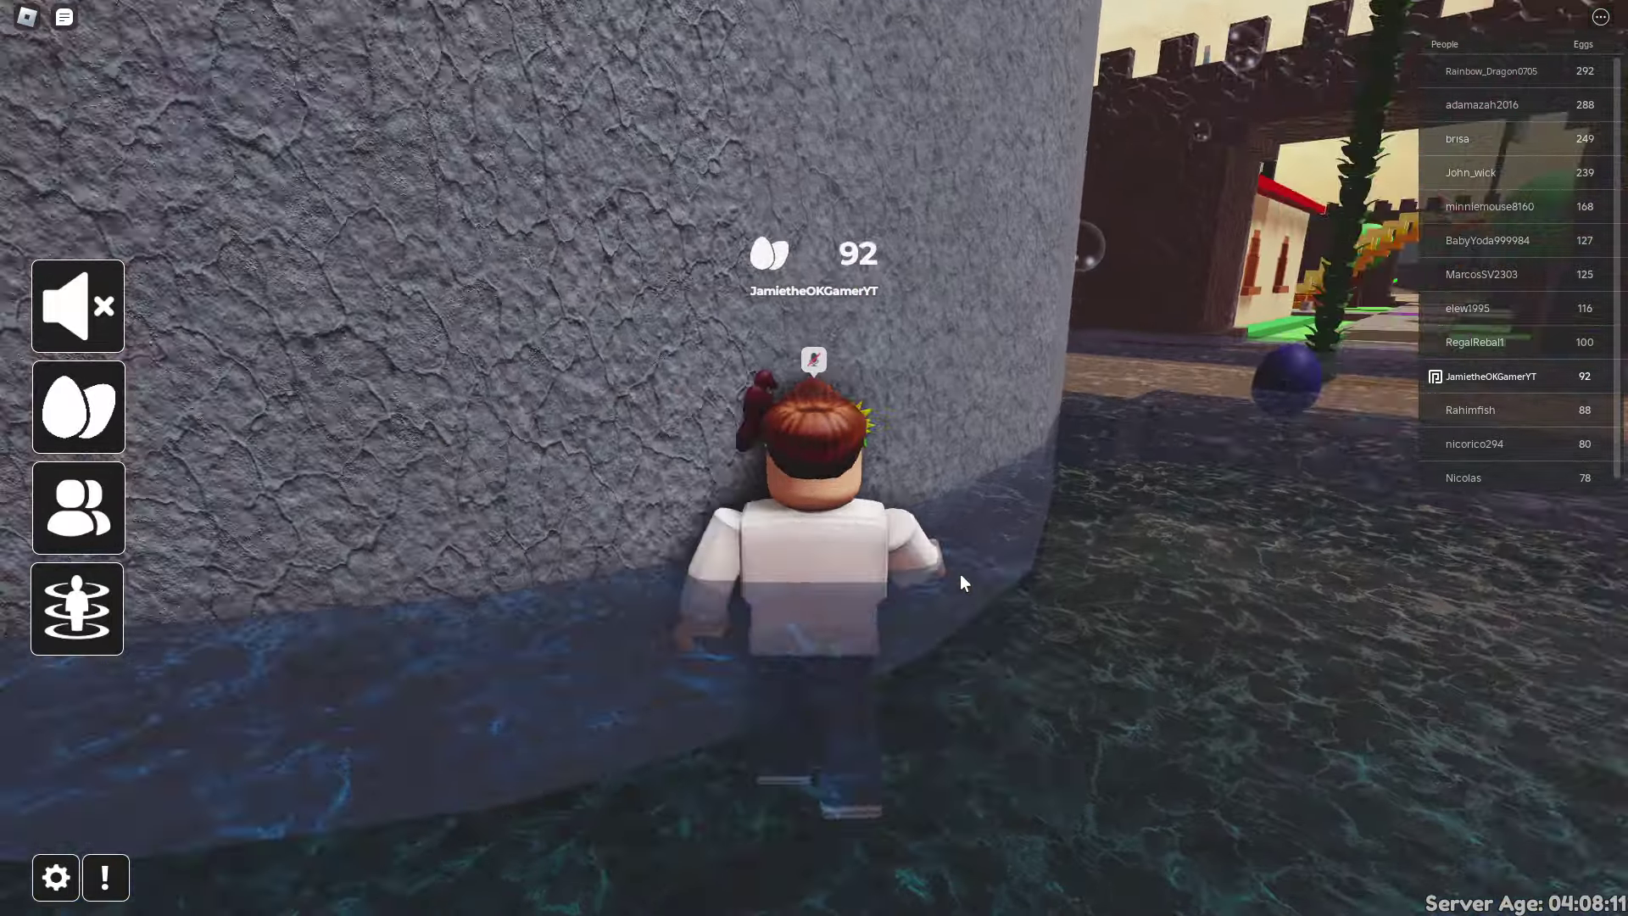
{"action": "key", "text": "d"}
{"action": "key", "text": "w"}
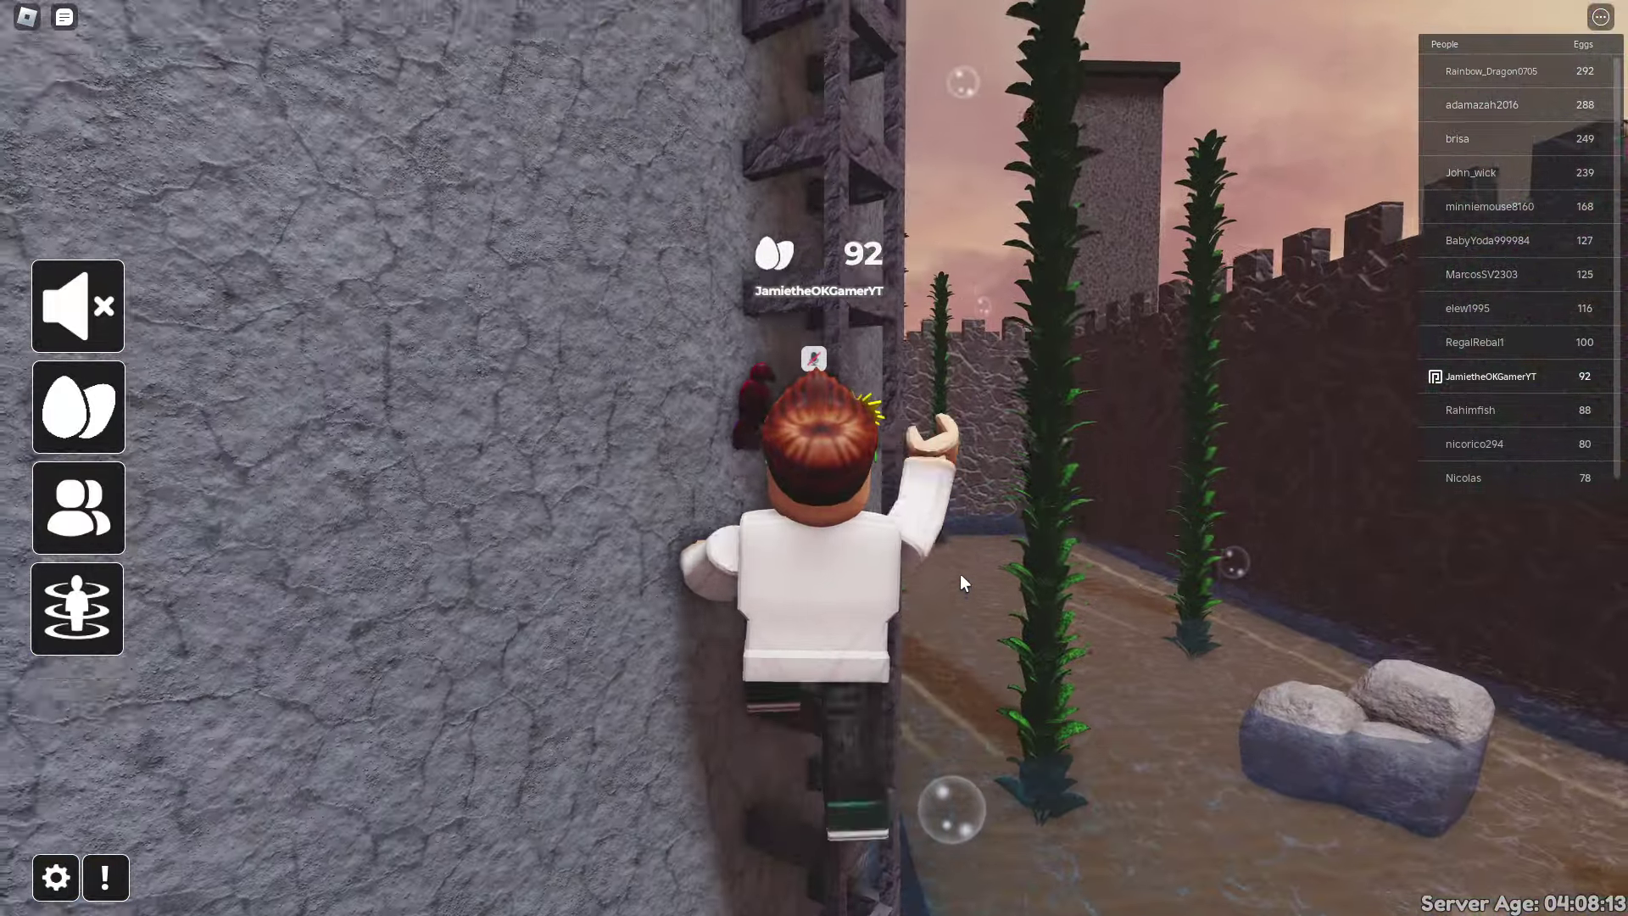
{"action": "key", "text": "w"}
{"action": "key", "text": "w"}
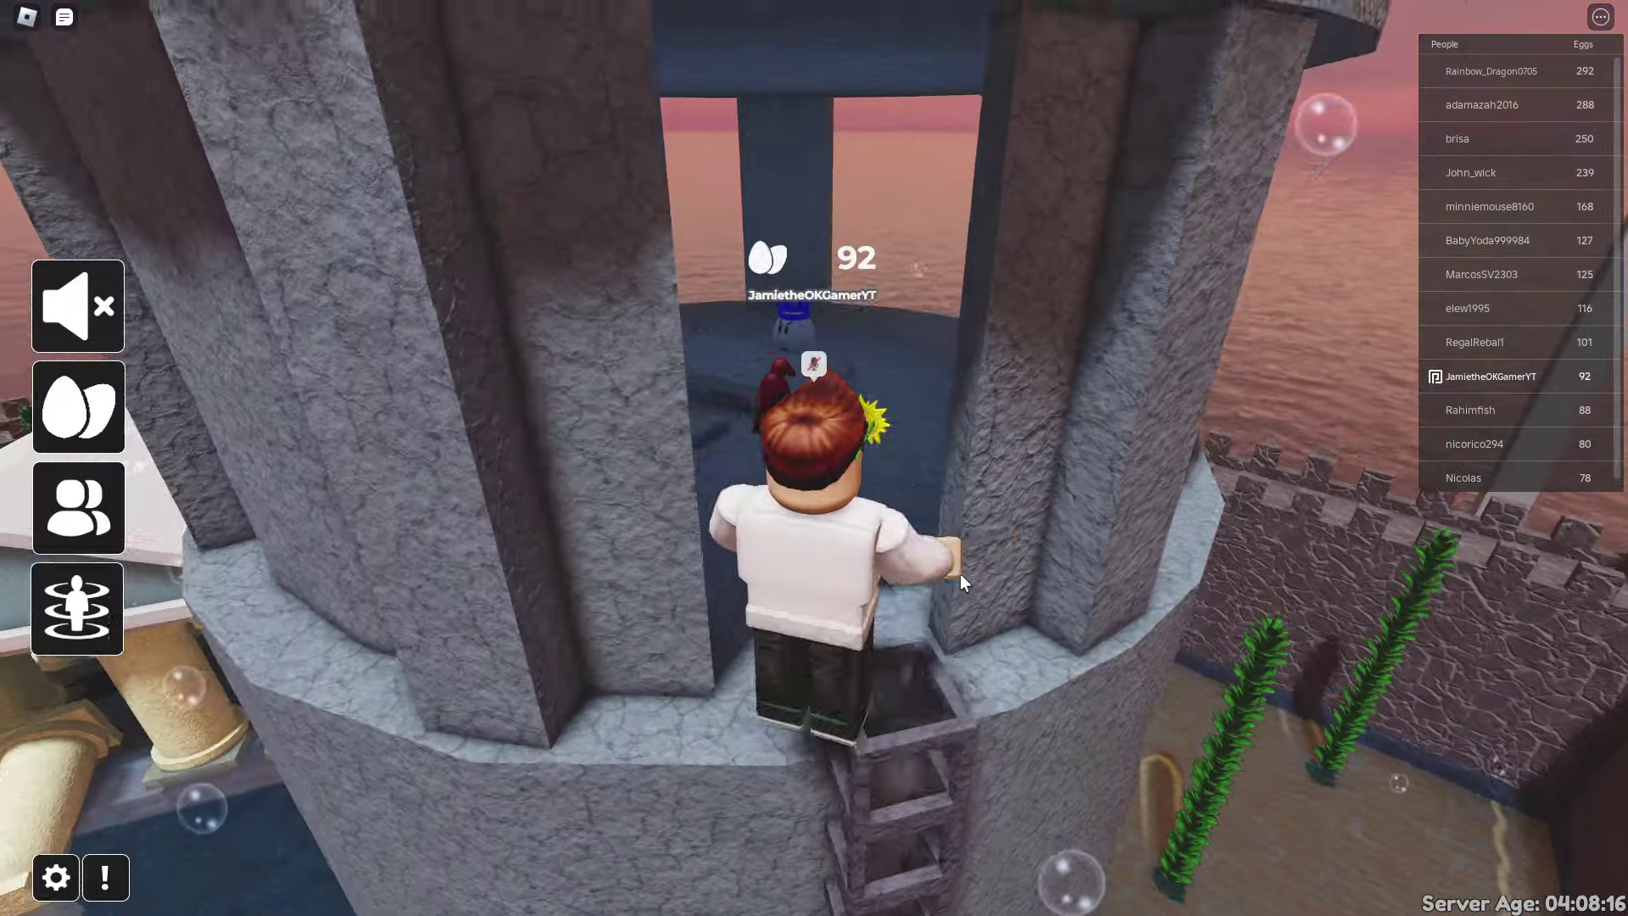
{"action": "key", "text": "a"}
Climb the statue's ladder for the Parasite Egg, reaching 94 eggs.
{"action": "key", "text": "w"}
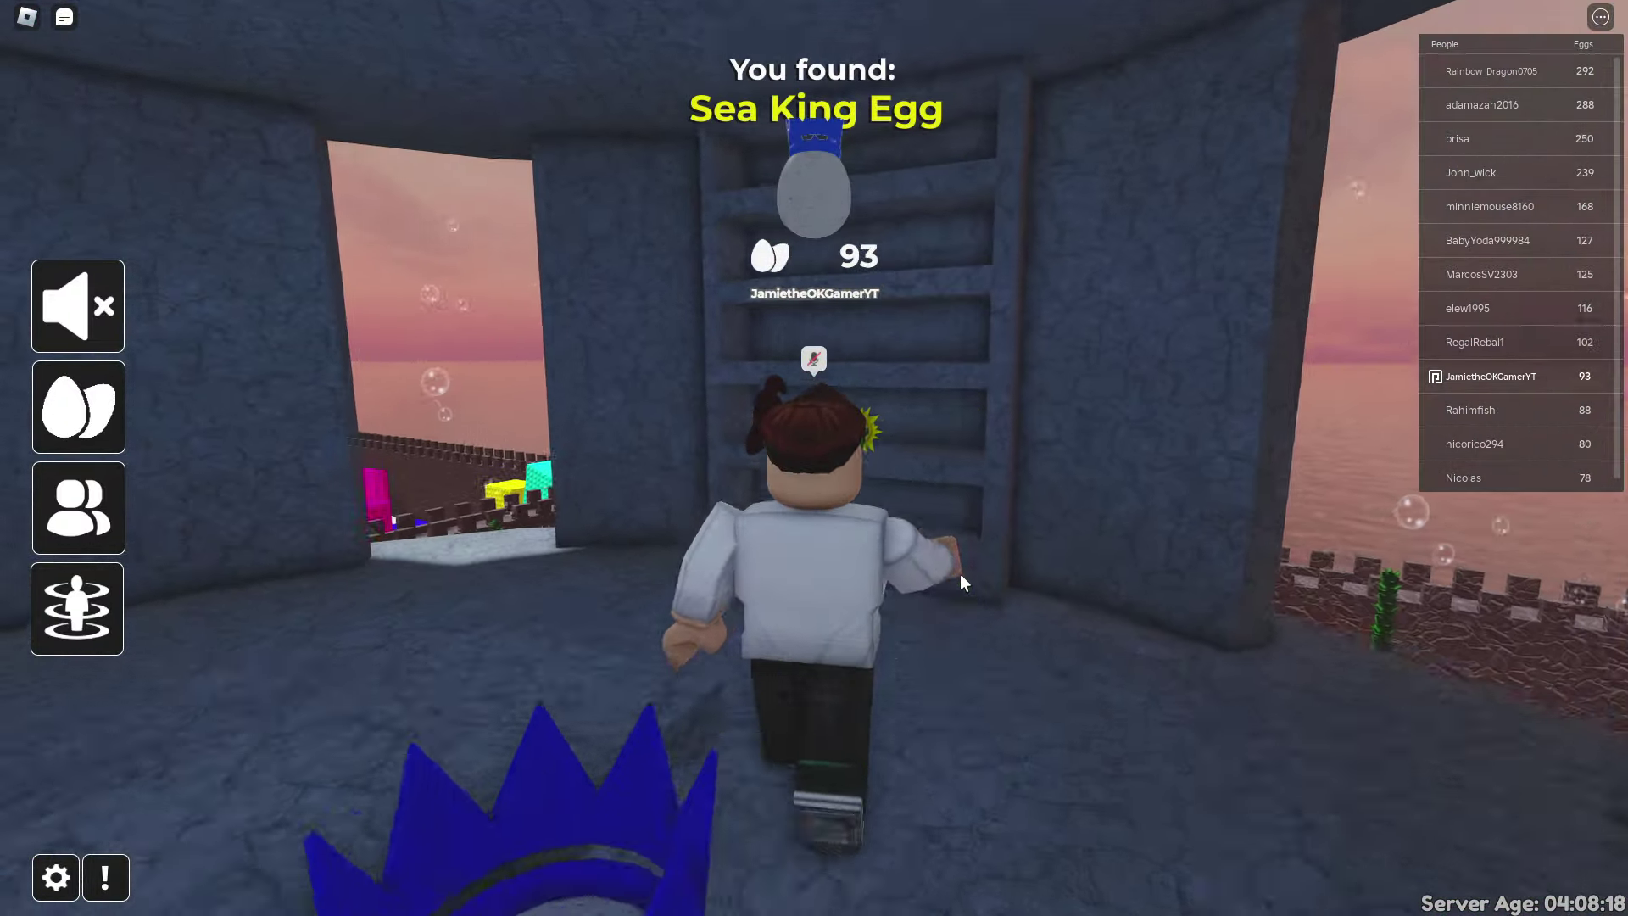
{"action": "key", "text": "w"}
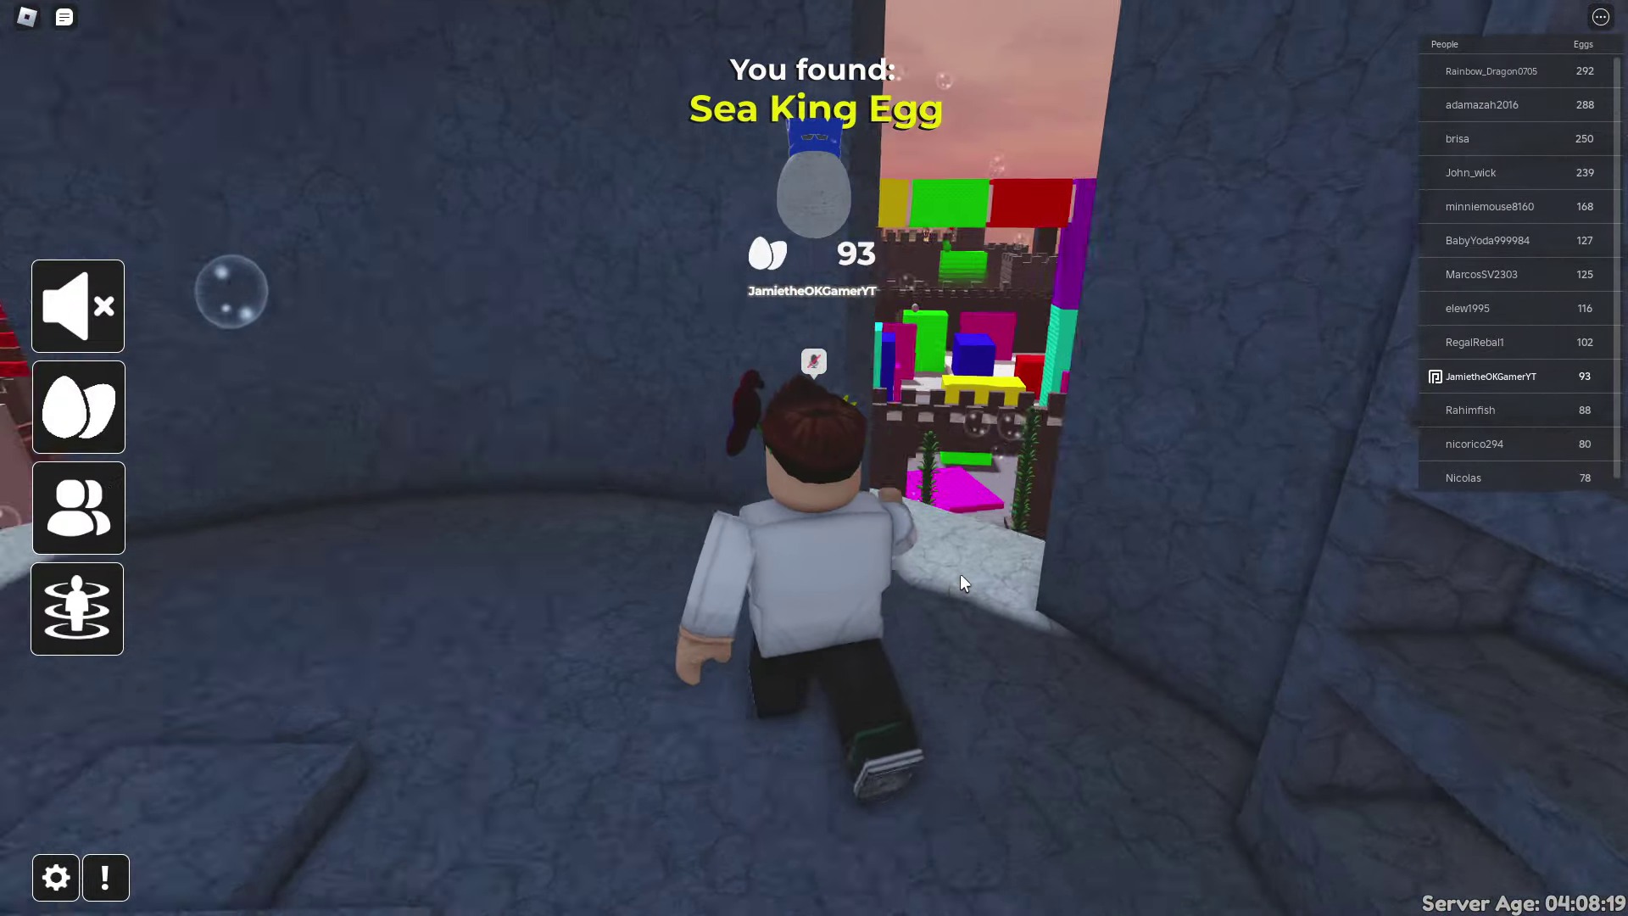
{"action": "key", "text": "s"}
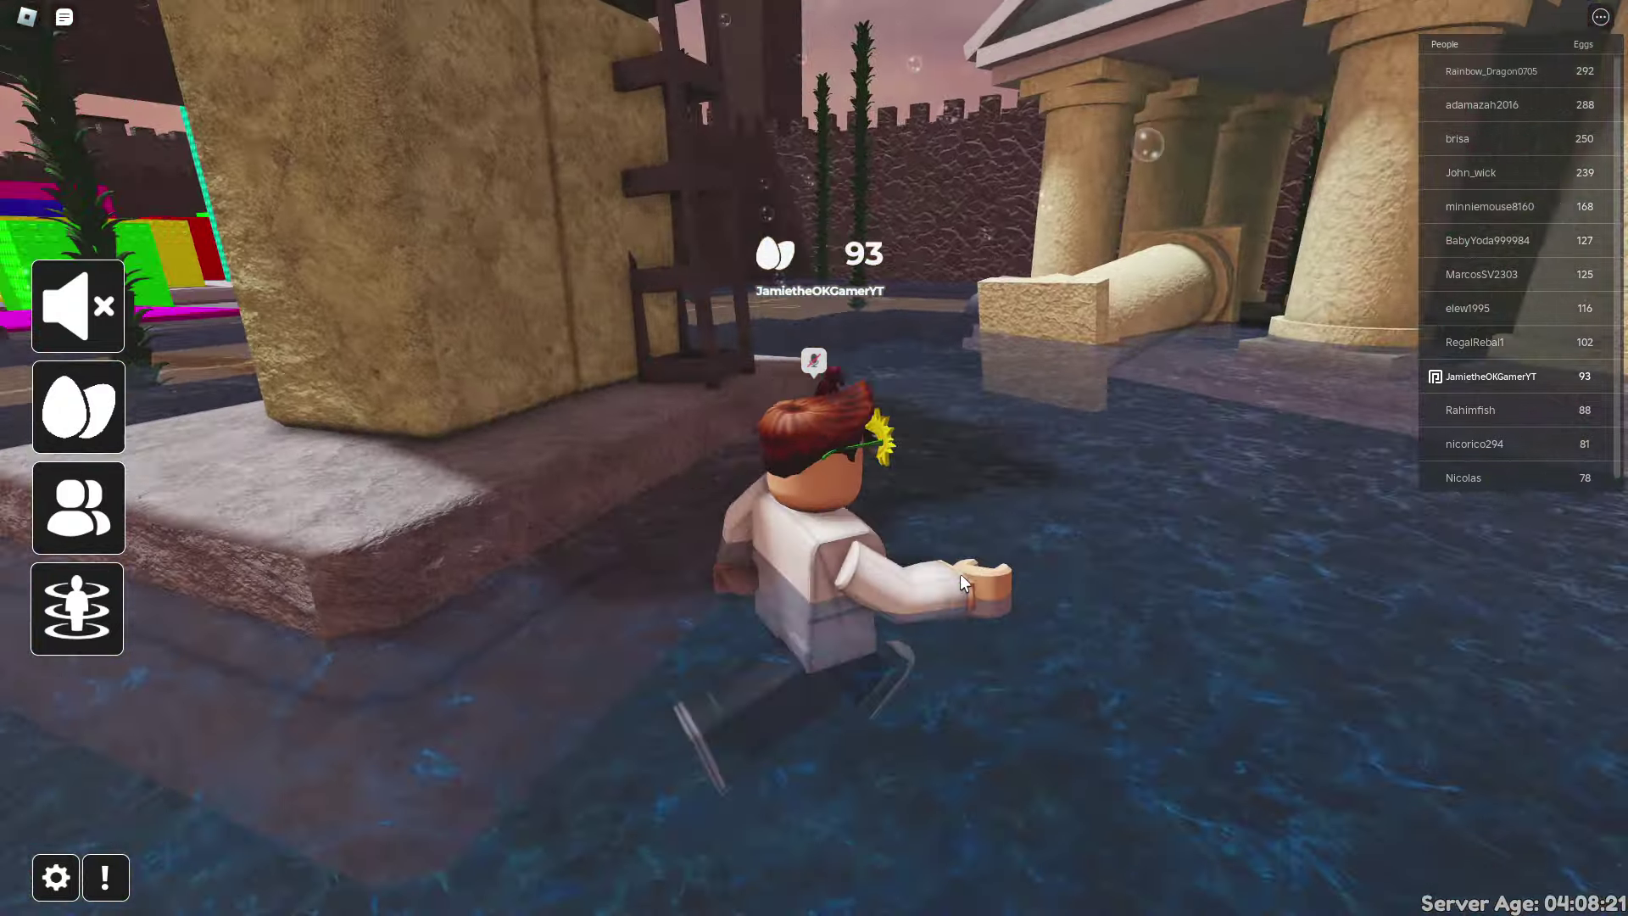
{"action": "key", "text": "w"}
{"action": "key", "text": "w"}
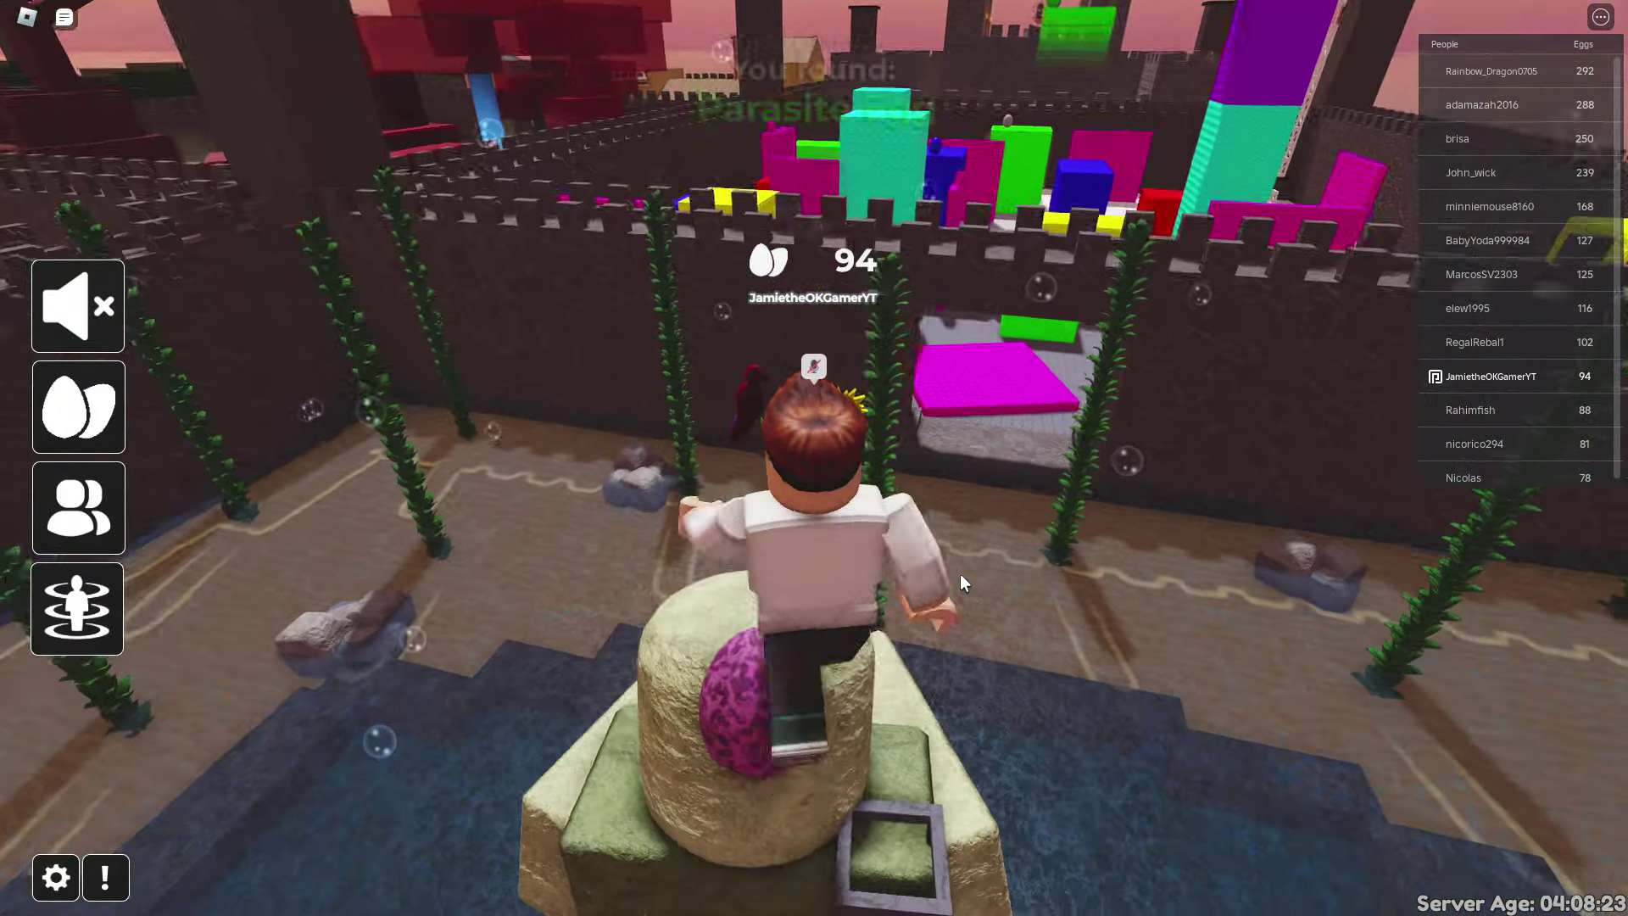
{"action": "key", "text": "w"}
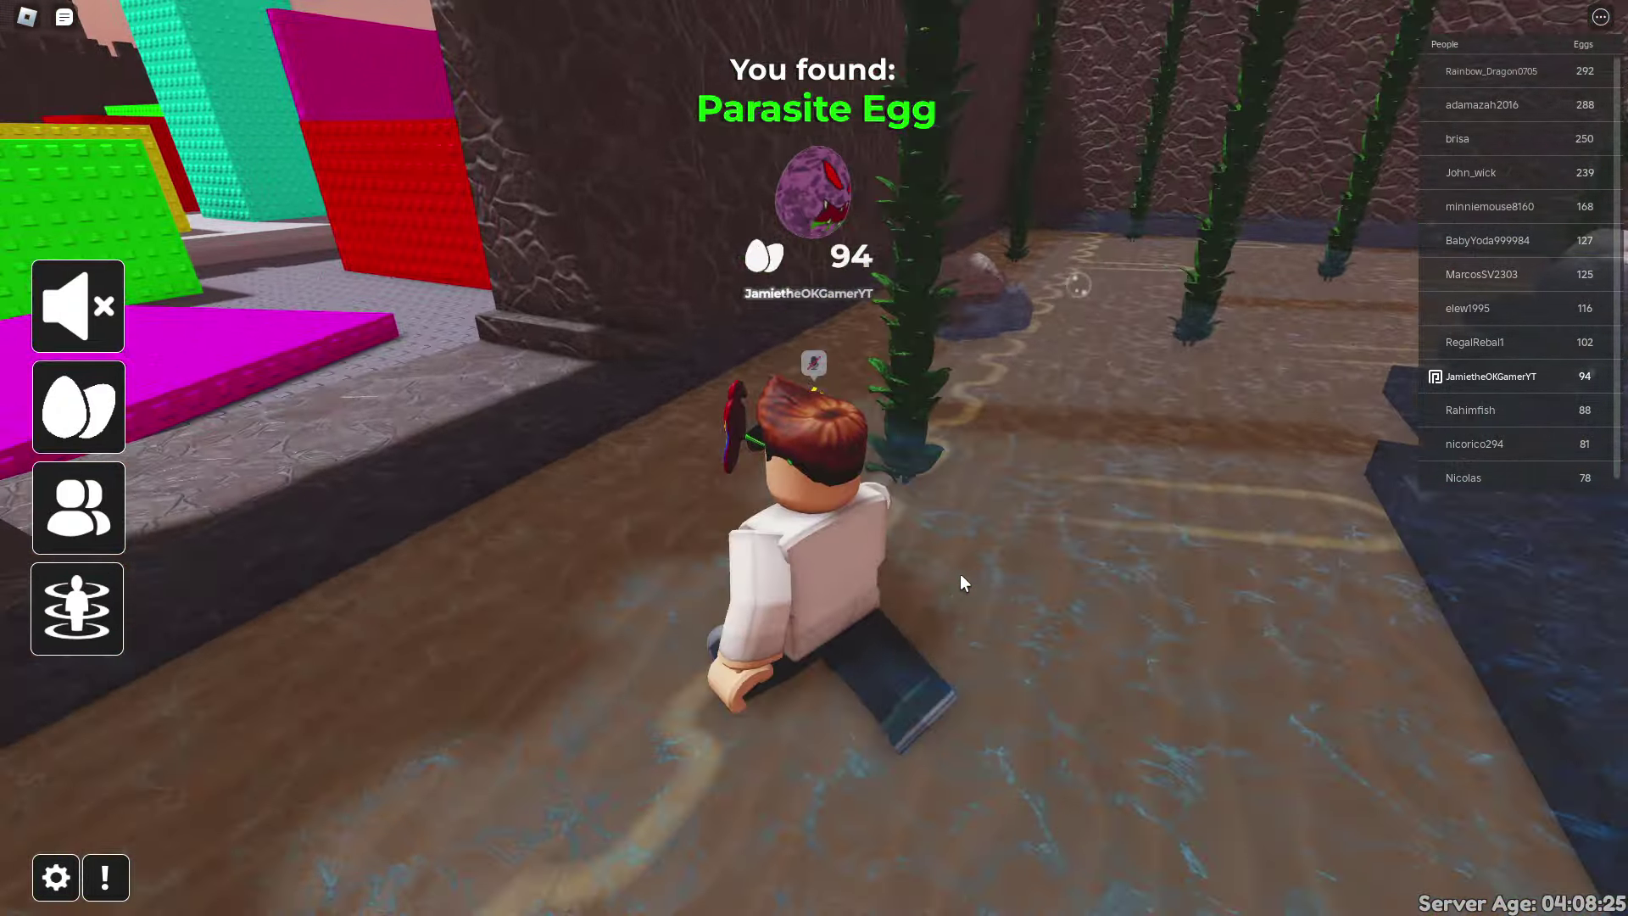
Run around the yellow pillar and through the block maze past the blue and red walls.
{"action": "key", "text": "w"}
{"action": "key", "text": "space"}
{"action": "key", "text": "a"}
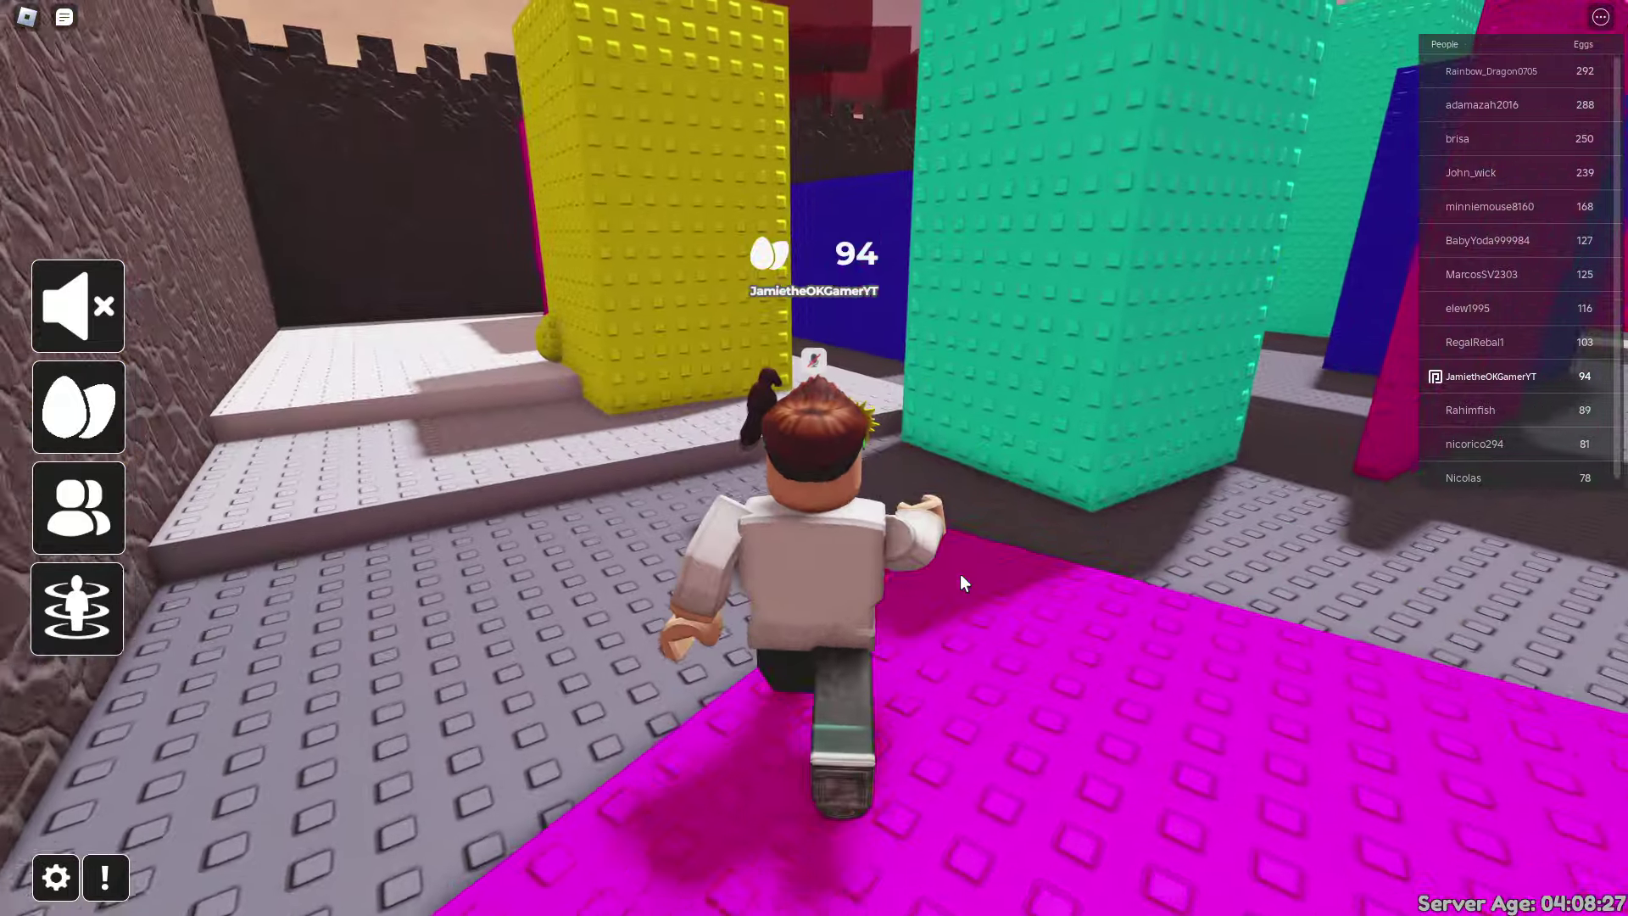
{"action": "key", "text": "w"}
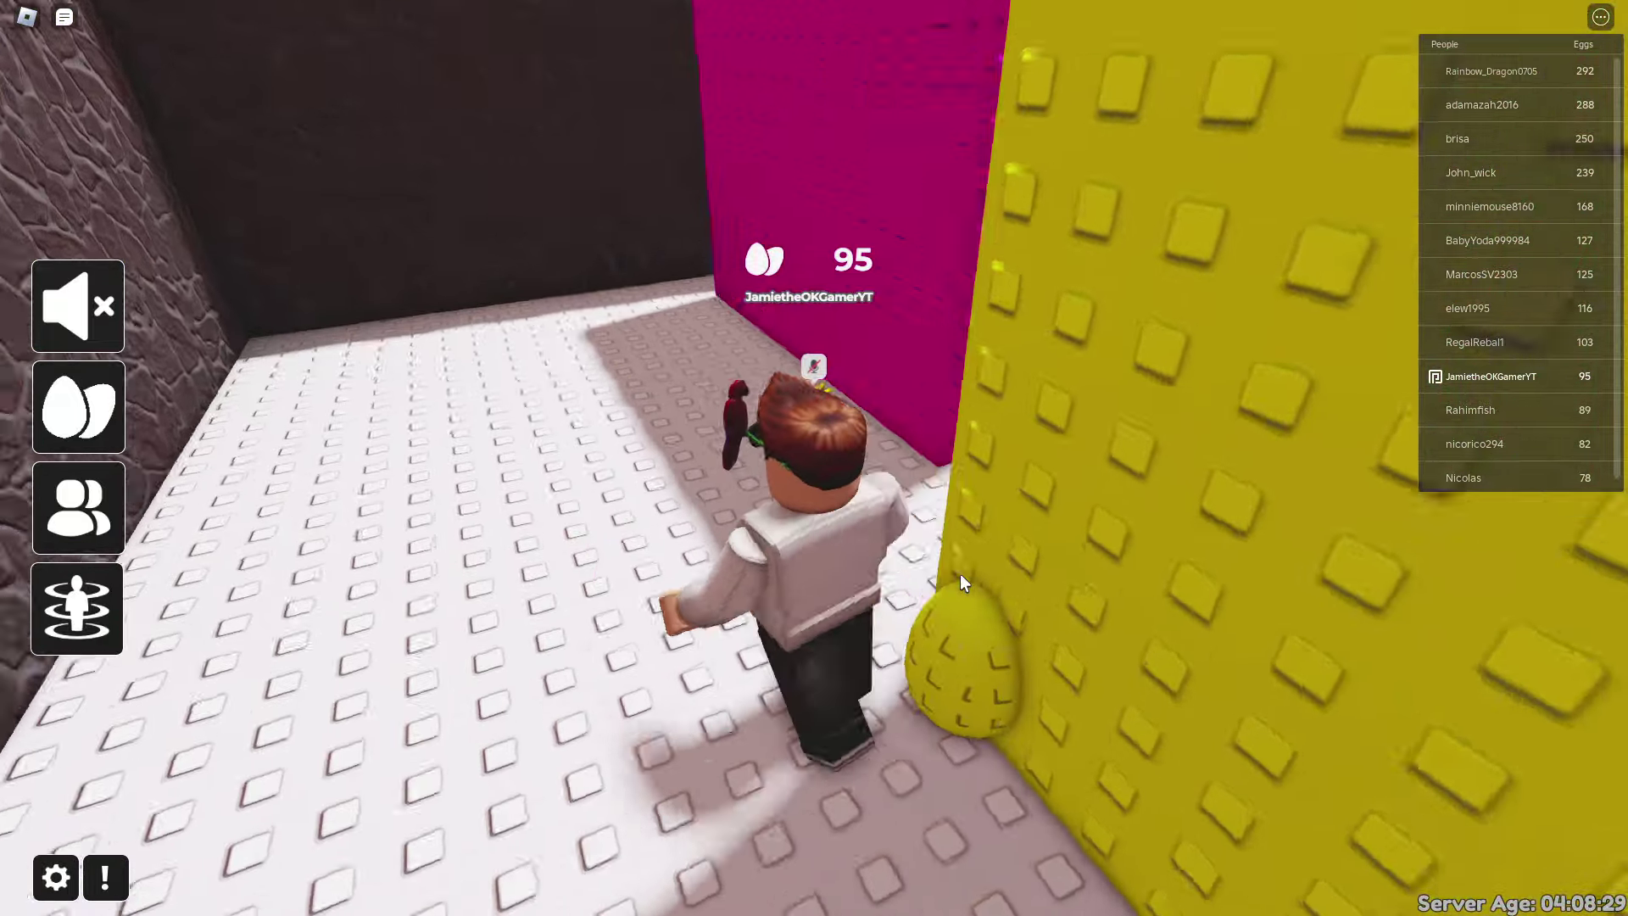
{"action": "key", "text": "w"}
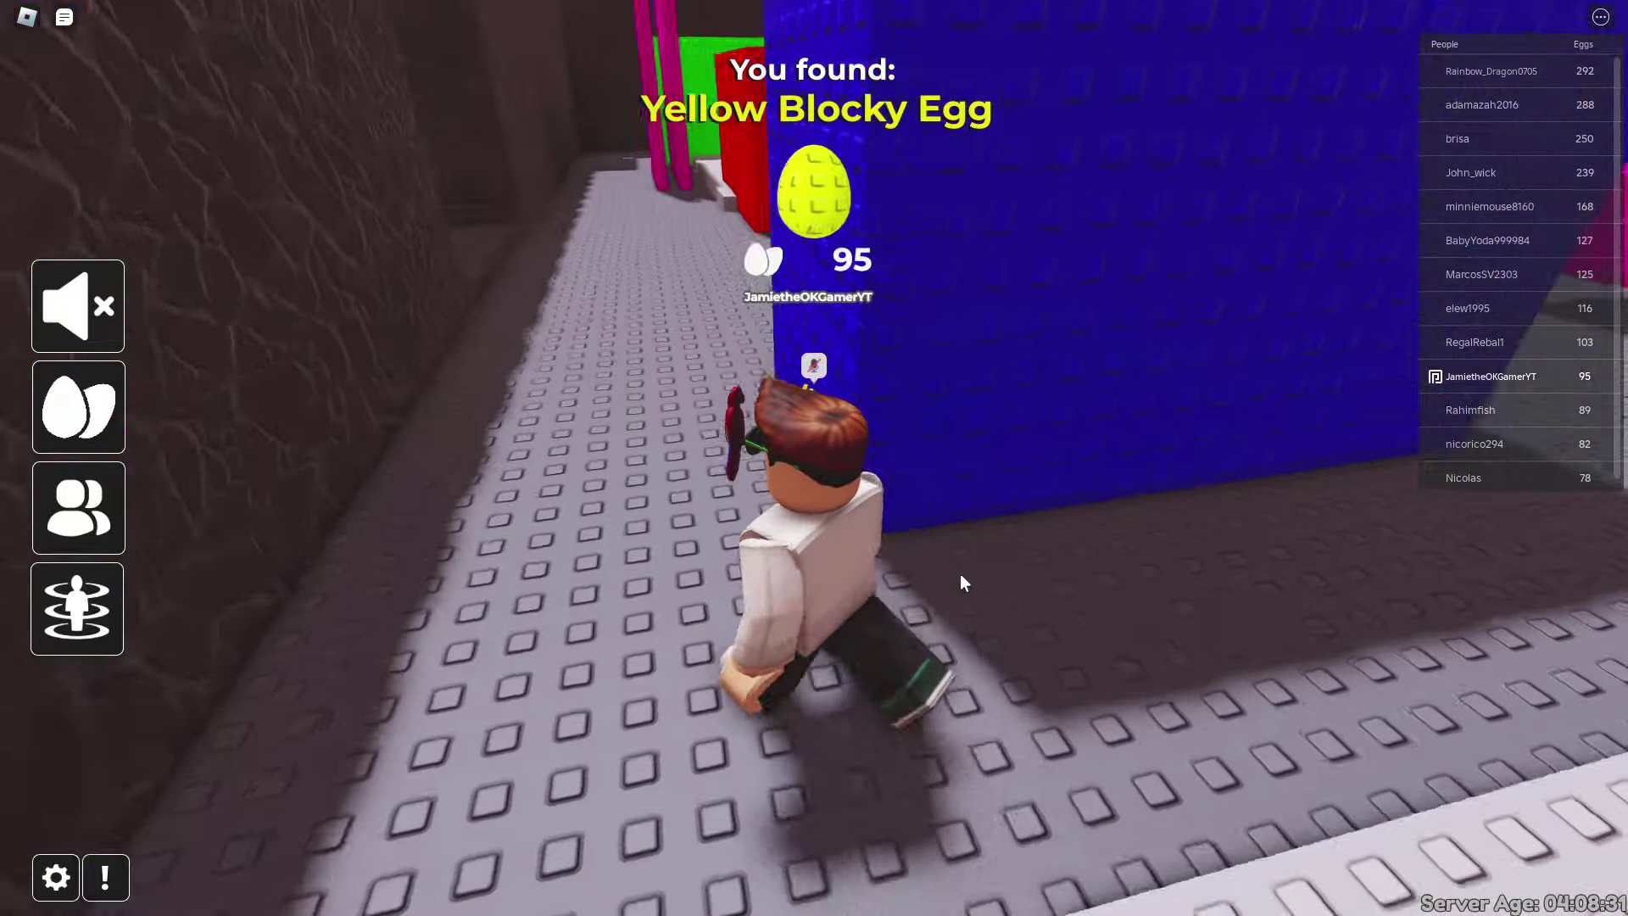
{"action": "key", "text": "a"}
{"action": "key", "text": "w"}
{"action": "key", "text": "a"}
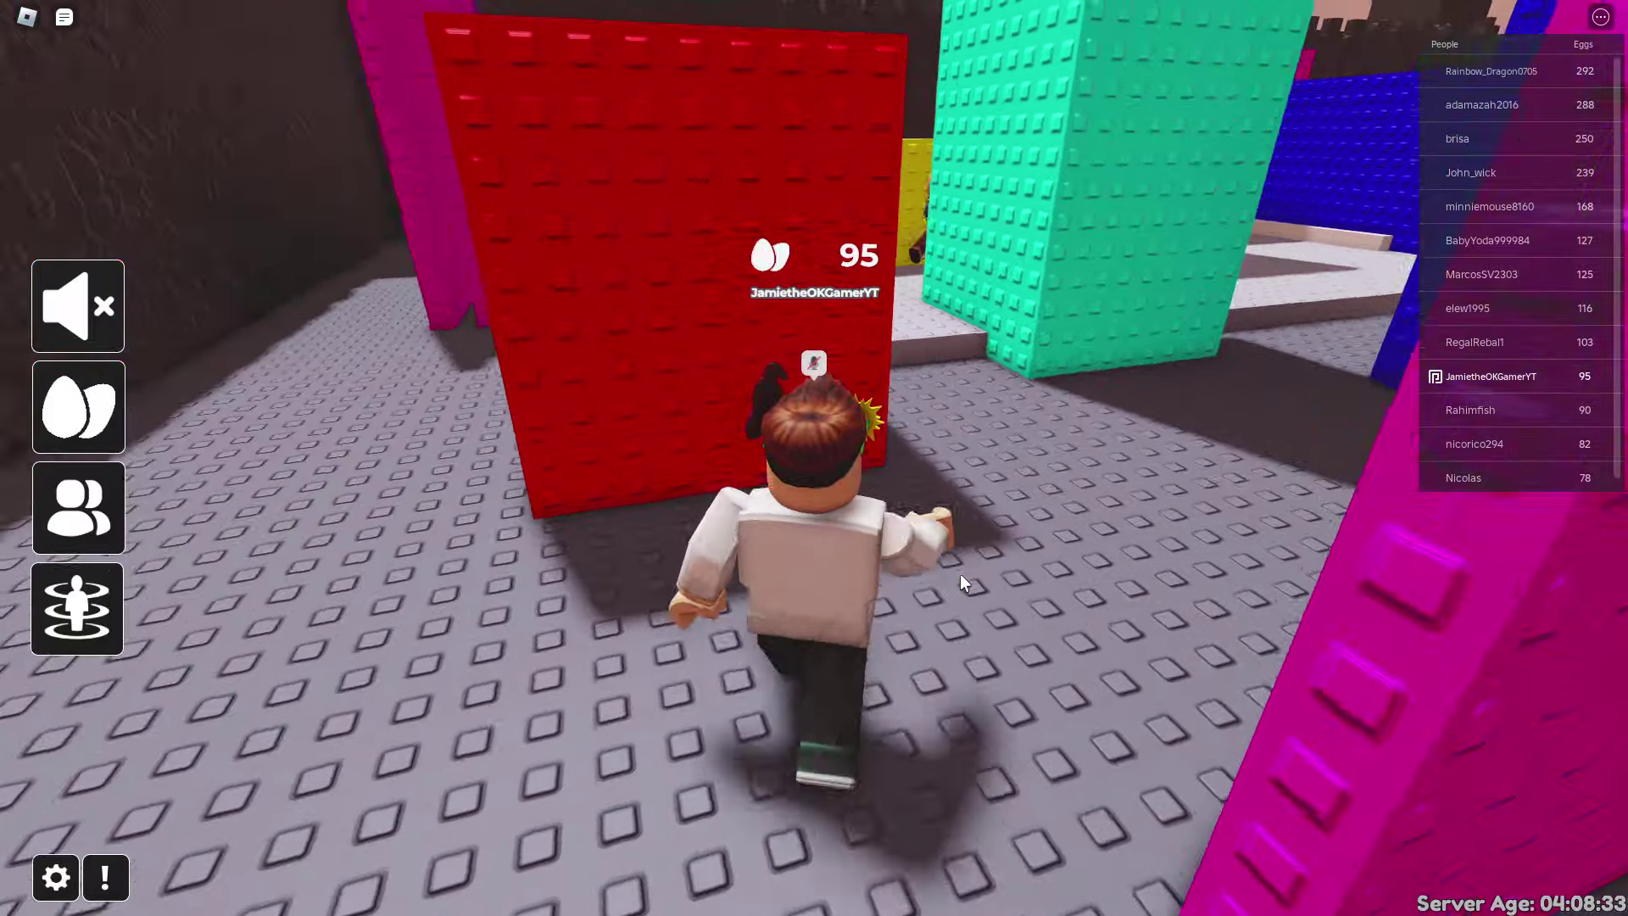
{"action": "key", "text": "w"}
{"action": "key", "text": "a"}
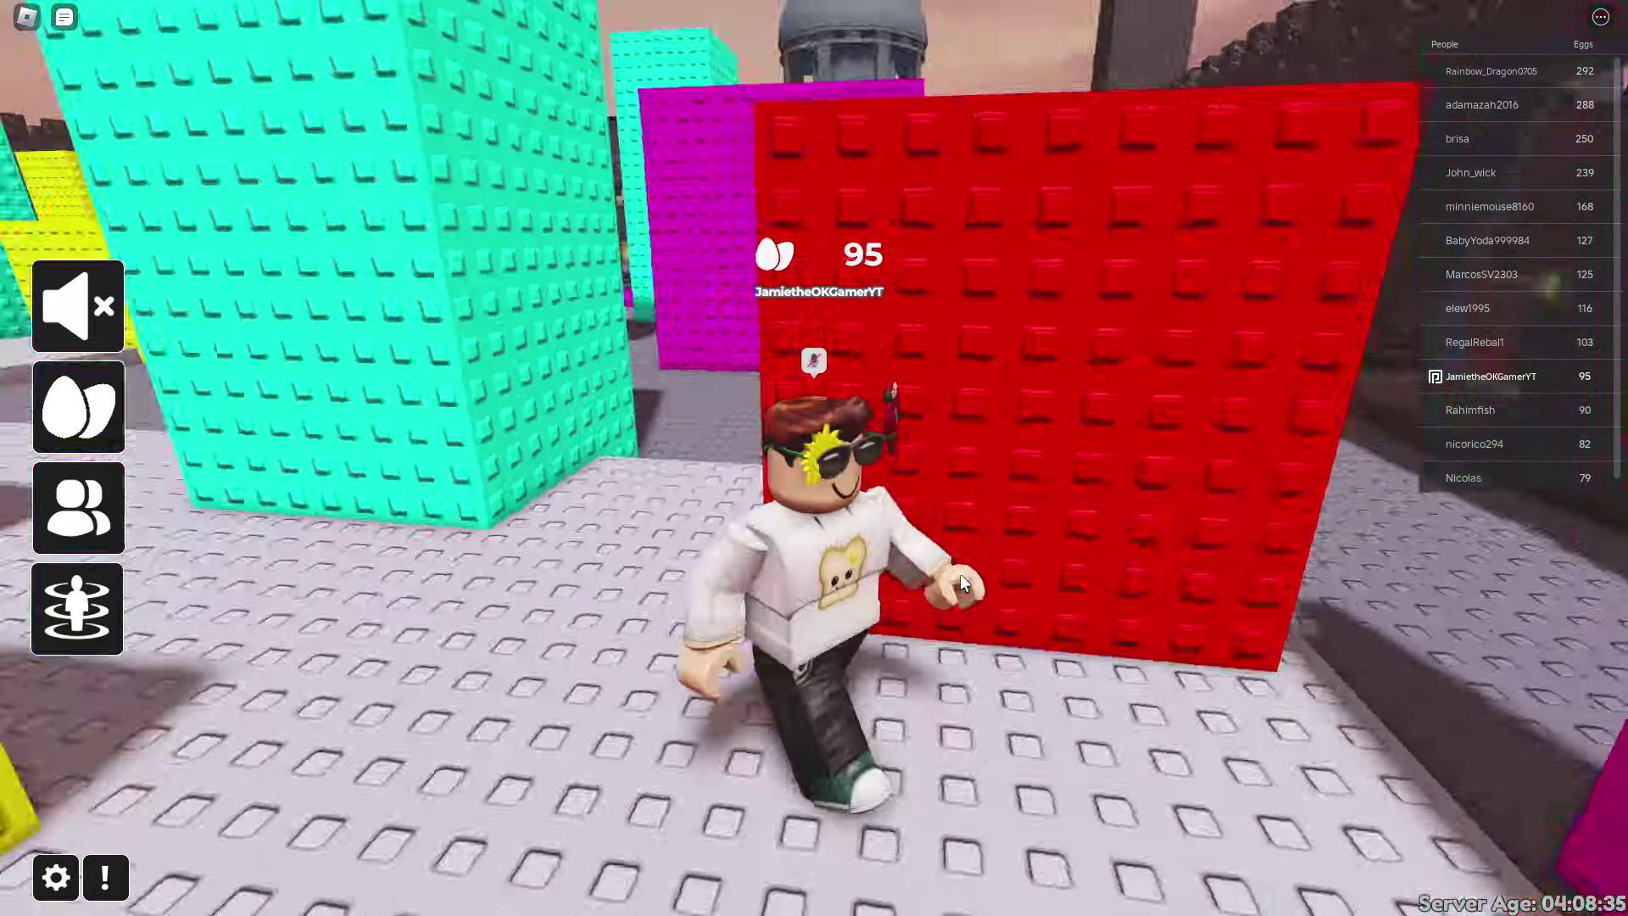
Turn on shift-lock, jump past the green and red blocks, and climb the purple tower's truss.
{"action": "key", "text": "shift"}
{"action": "key", "text": "w"}
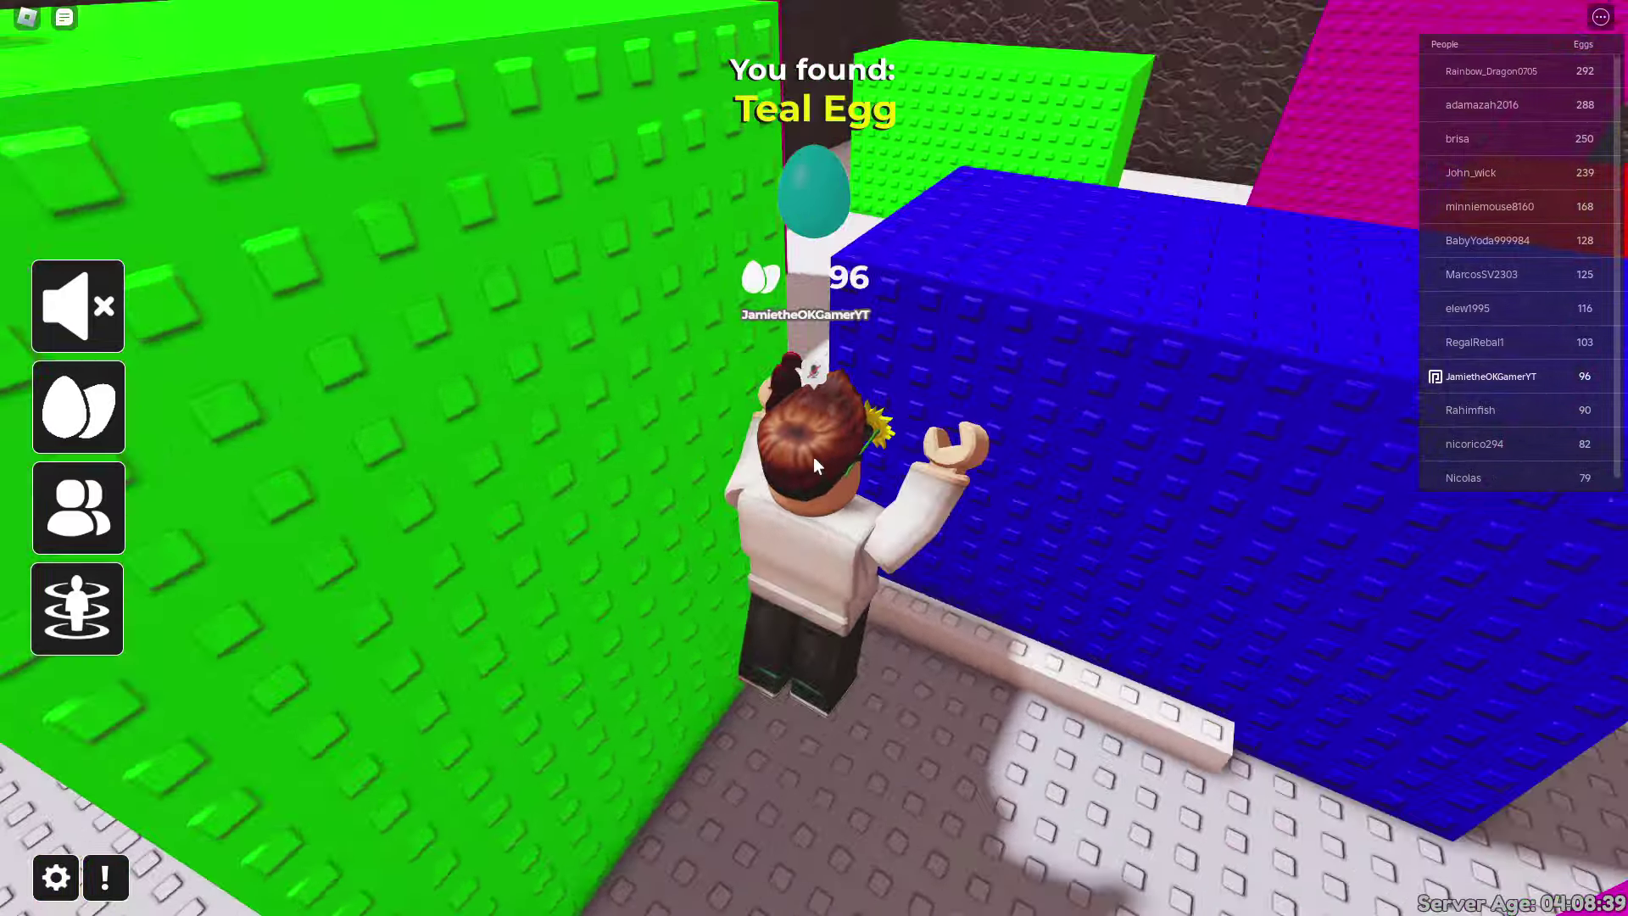
{"action": "key", "text": "w"}
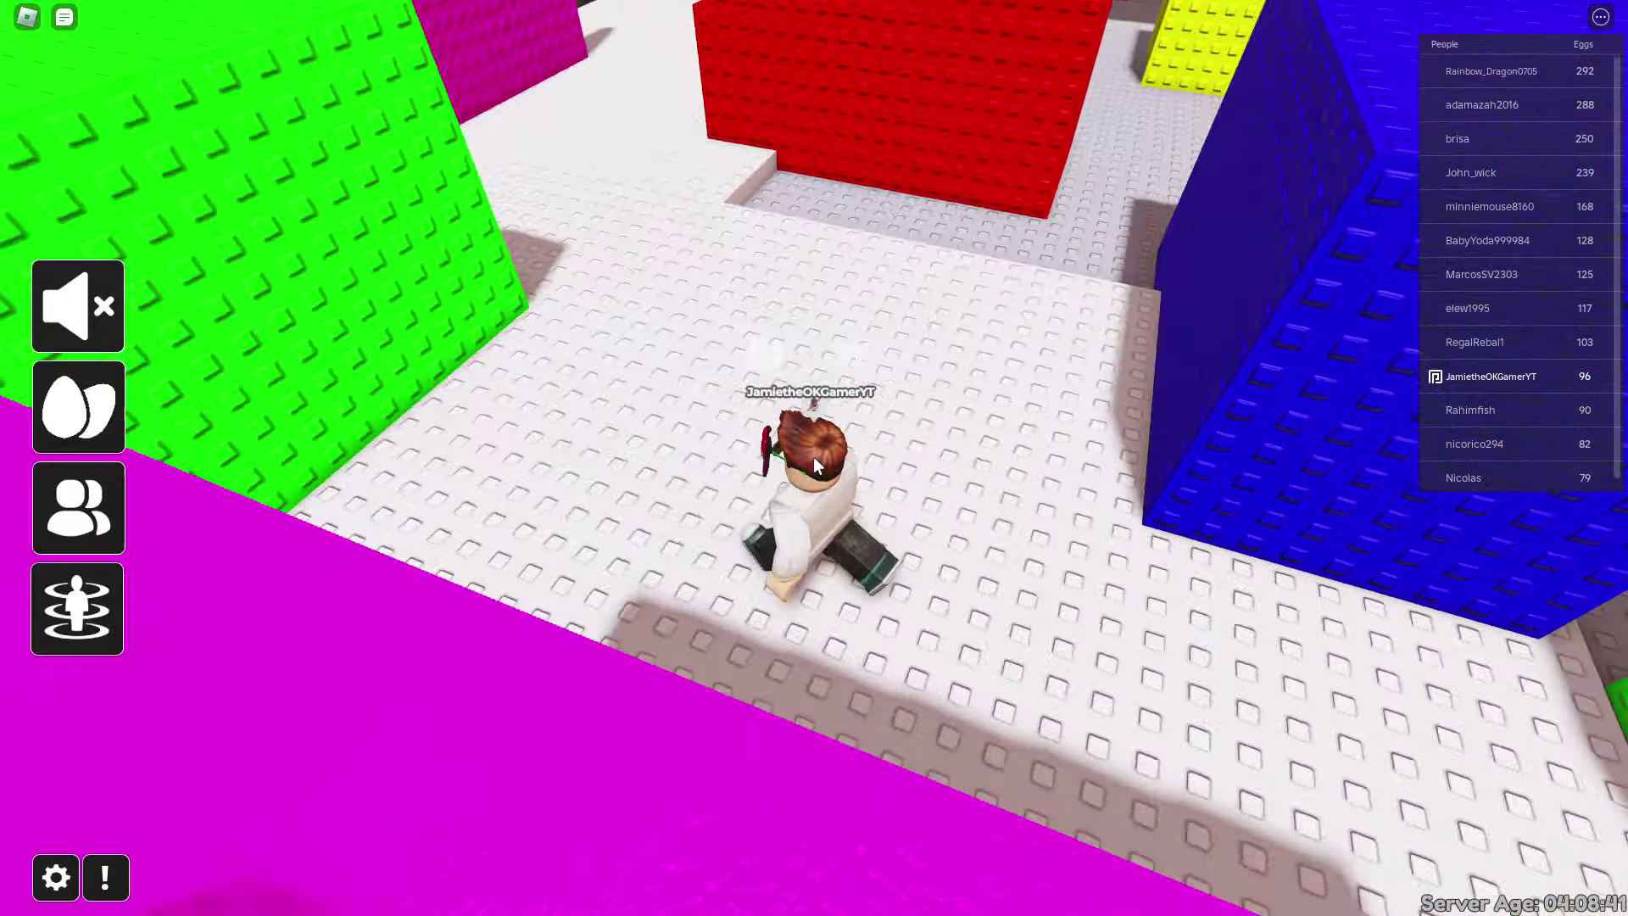
{"action": "key", "text": "w"}
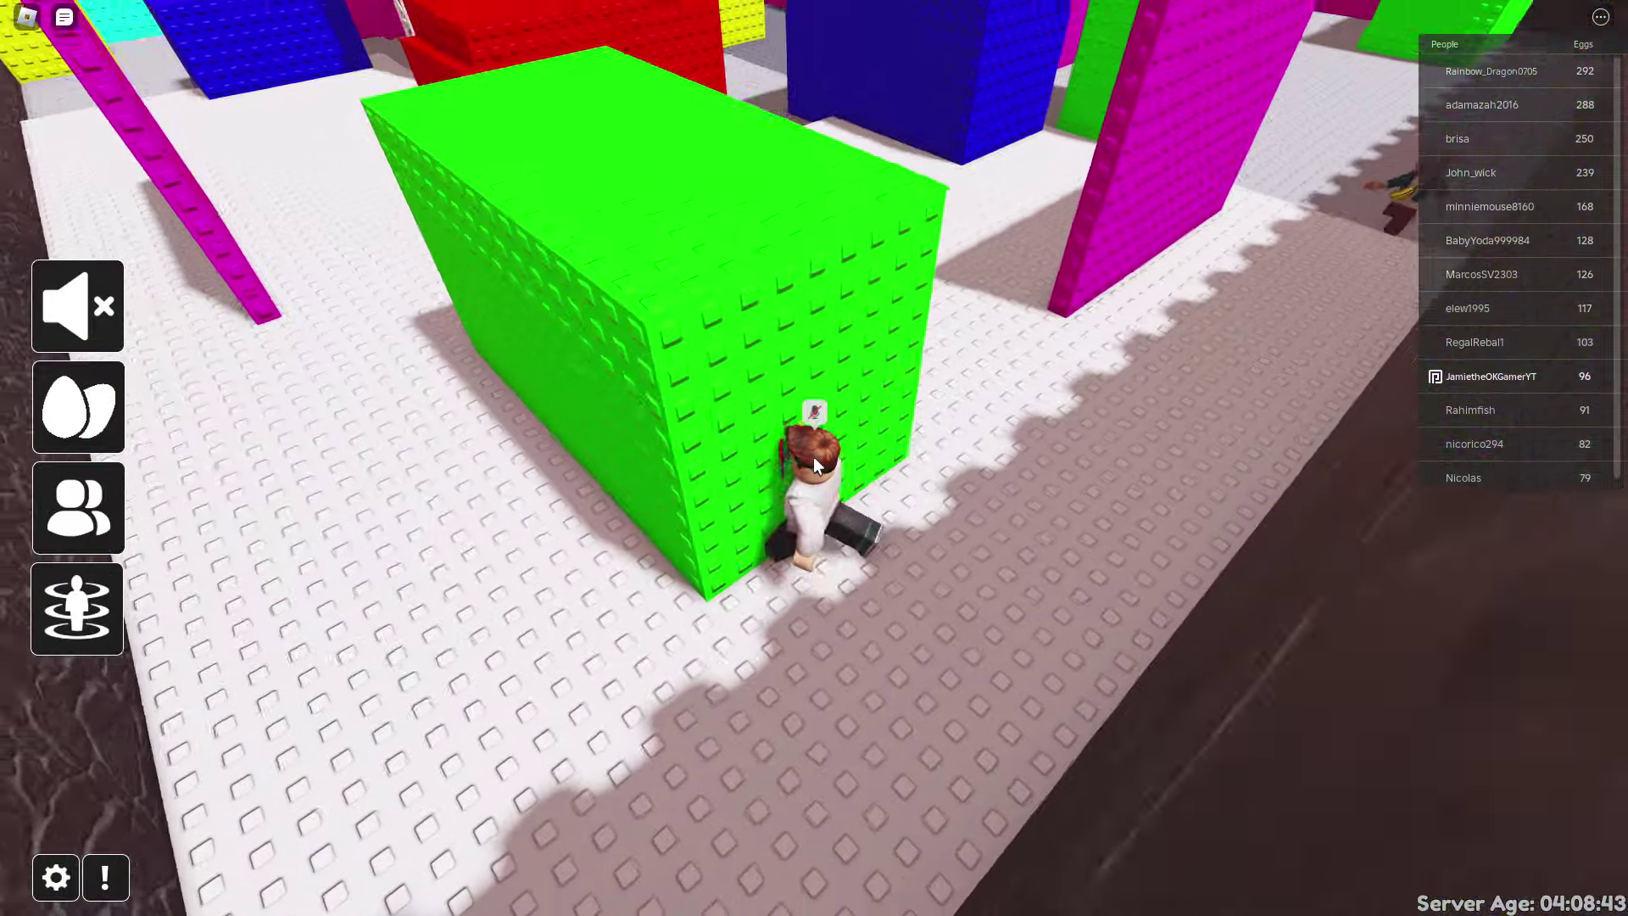
{"action": "key", "text": "w"}
{"action": "key", "text": "space"}
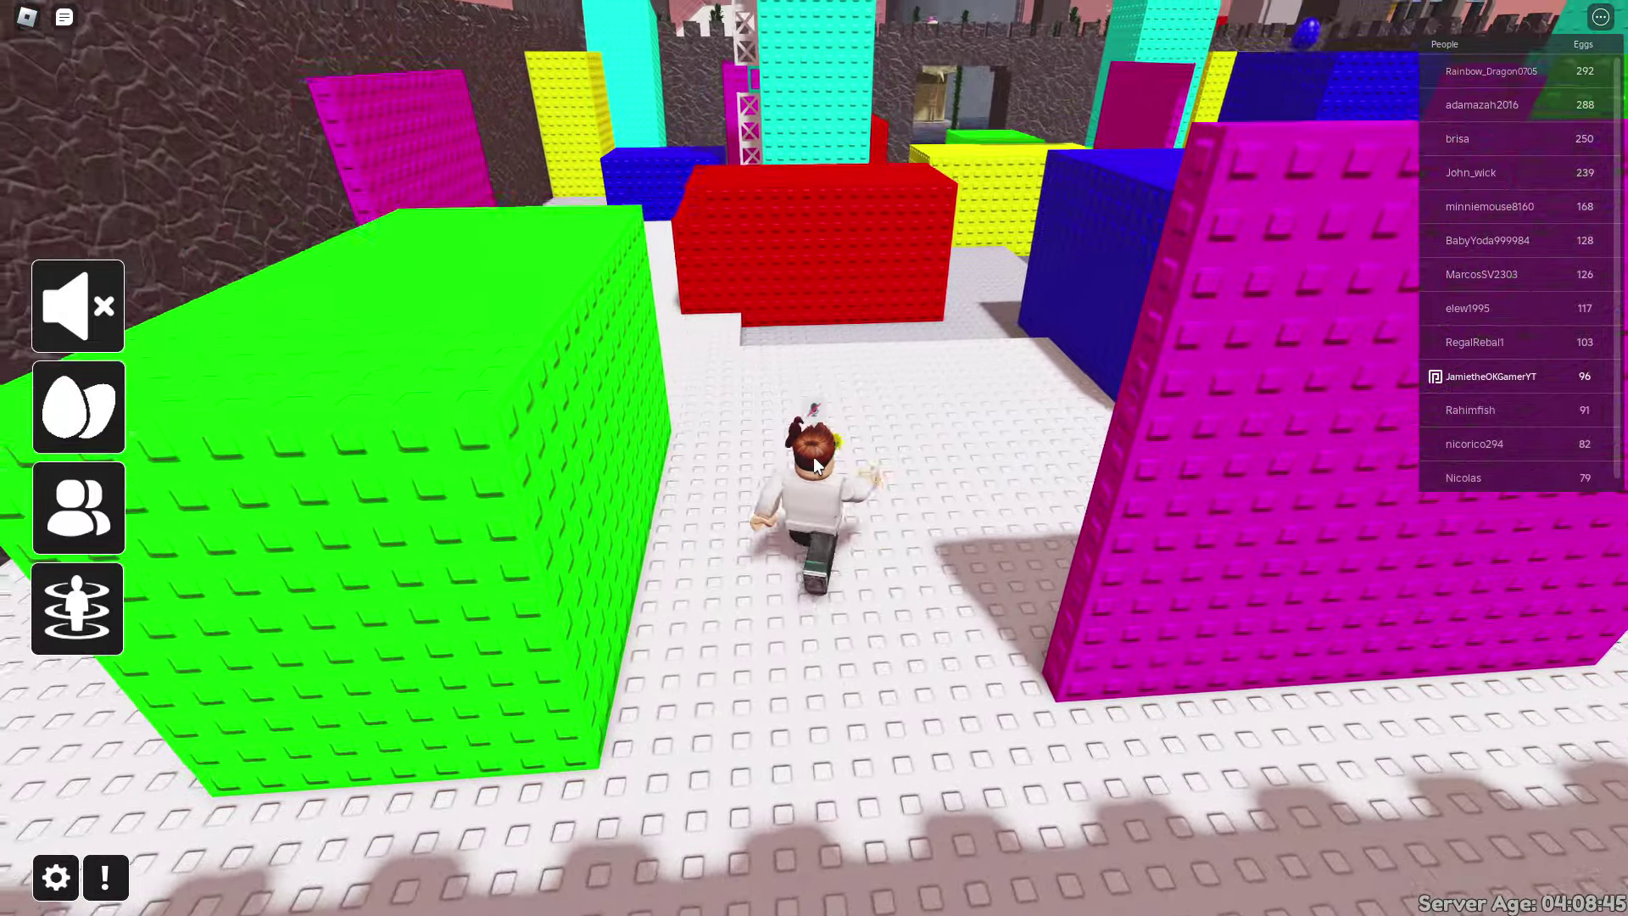
{"action": "scroll", "coordinate": [816, 466], "scroll_direction": "down", "scroll_amount": 5}
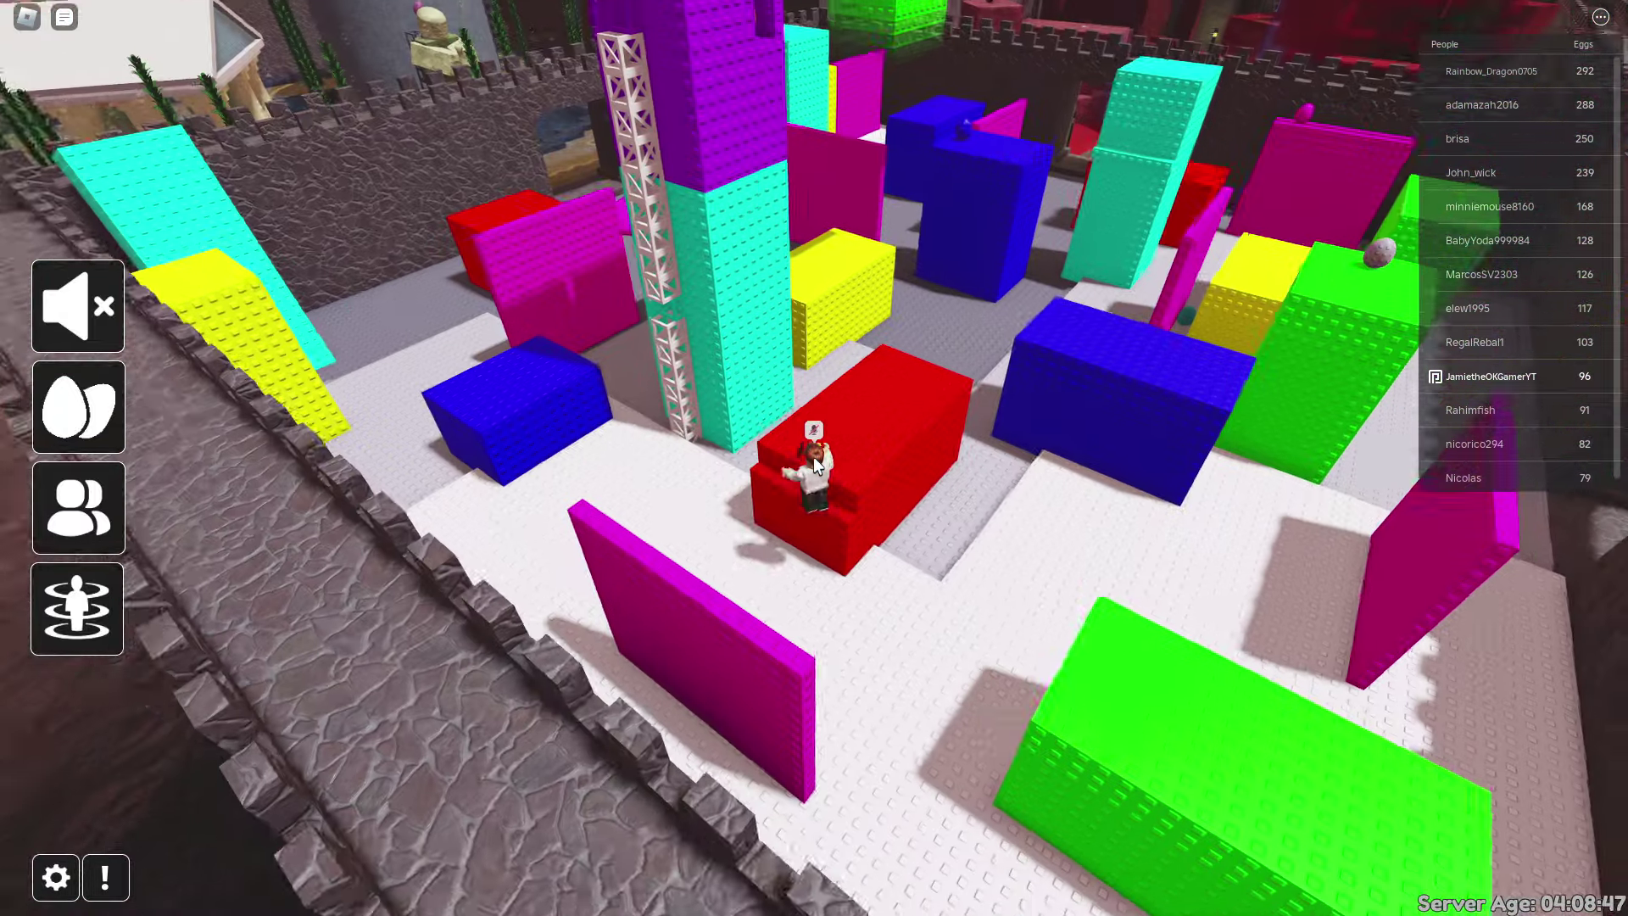
{"action": "key", "text": "w"}
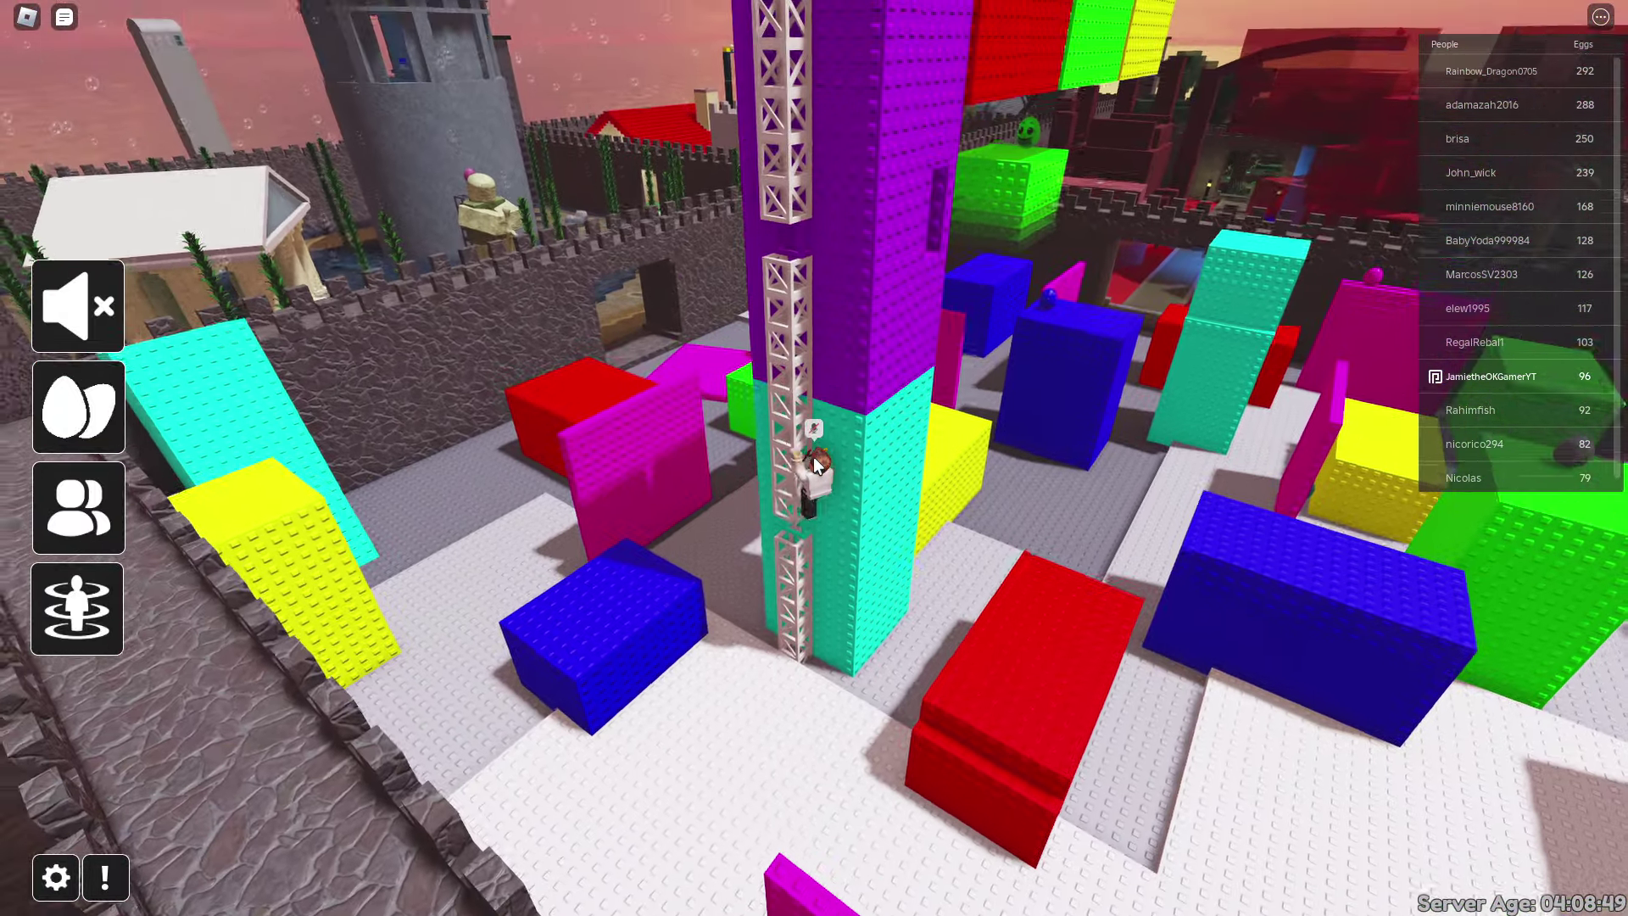
Climb to the top of the purple tower with shift-lock on, reaching the red platform's edge.
{"action": "key", "text": "w"}
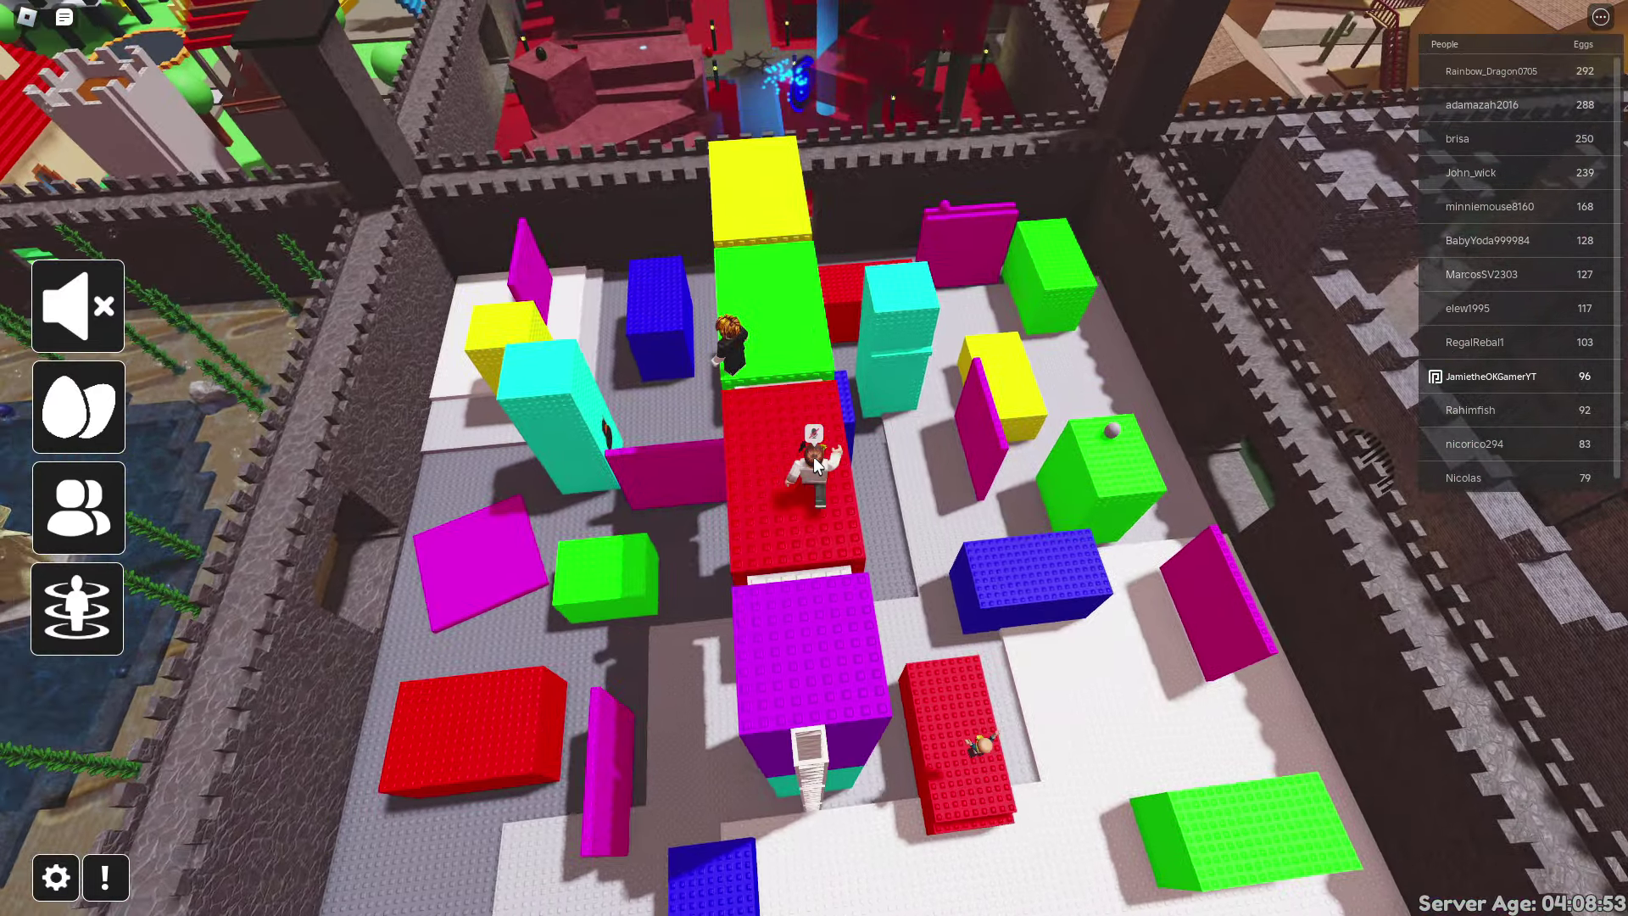
{"action": "key", "text": "shift"}
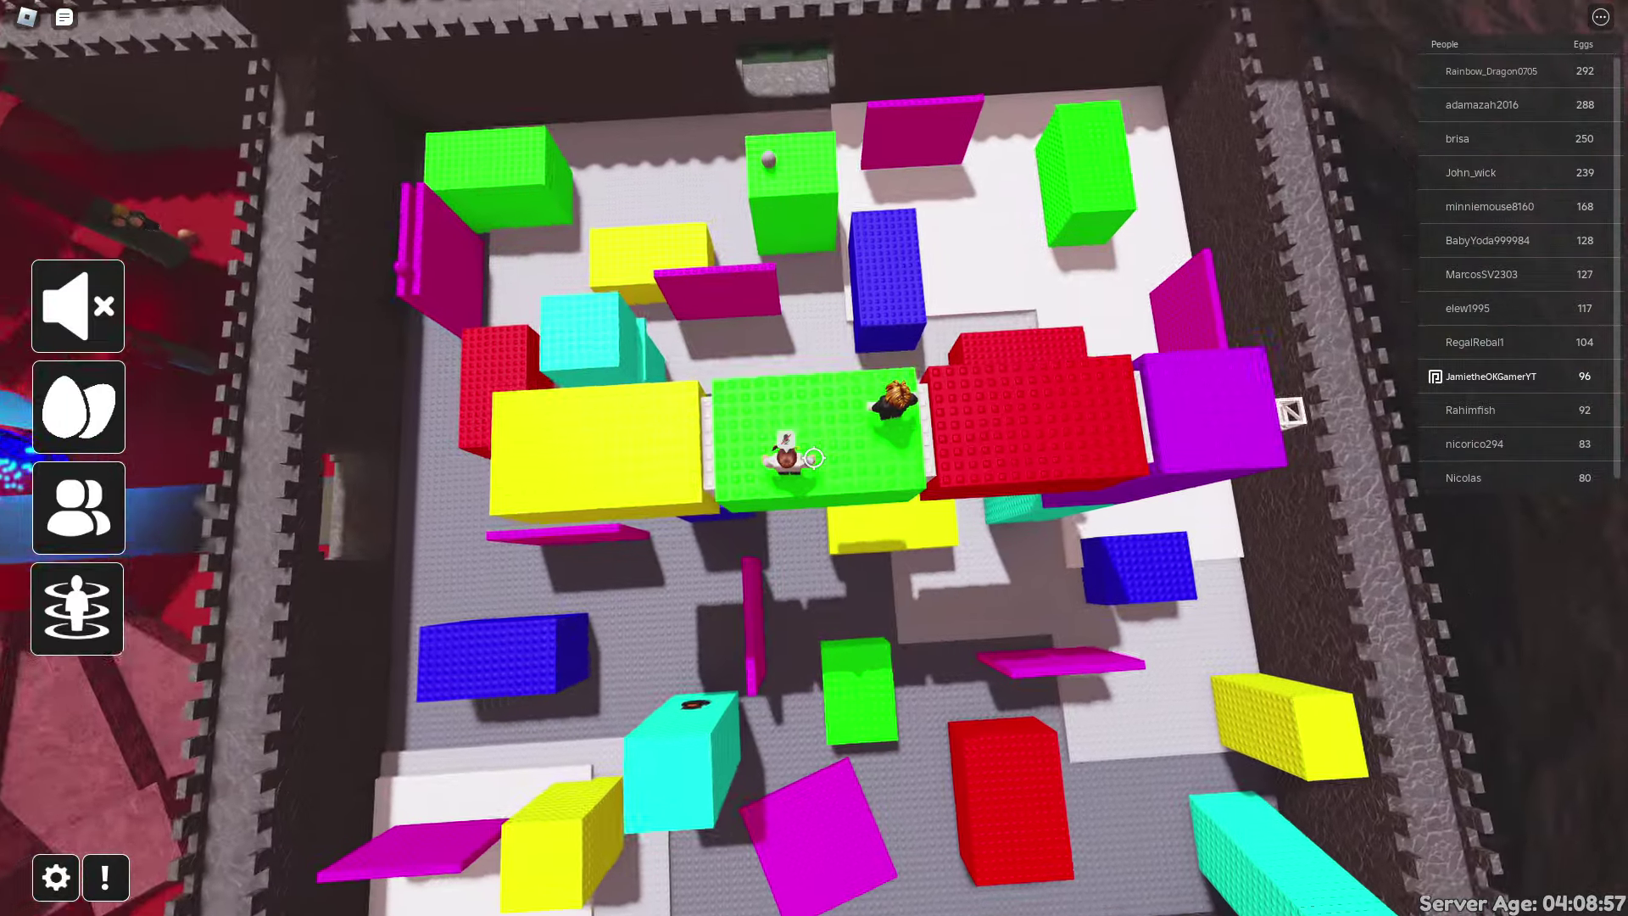
{"action": "scroll", "coordinate": [814, 457], "scroll_direction": "up", "scroll_amount": 5}
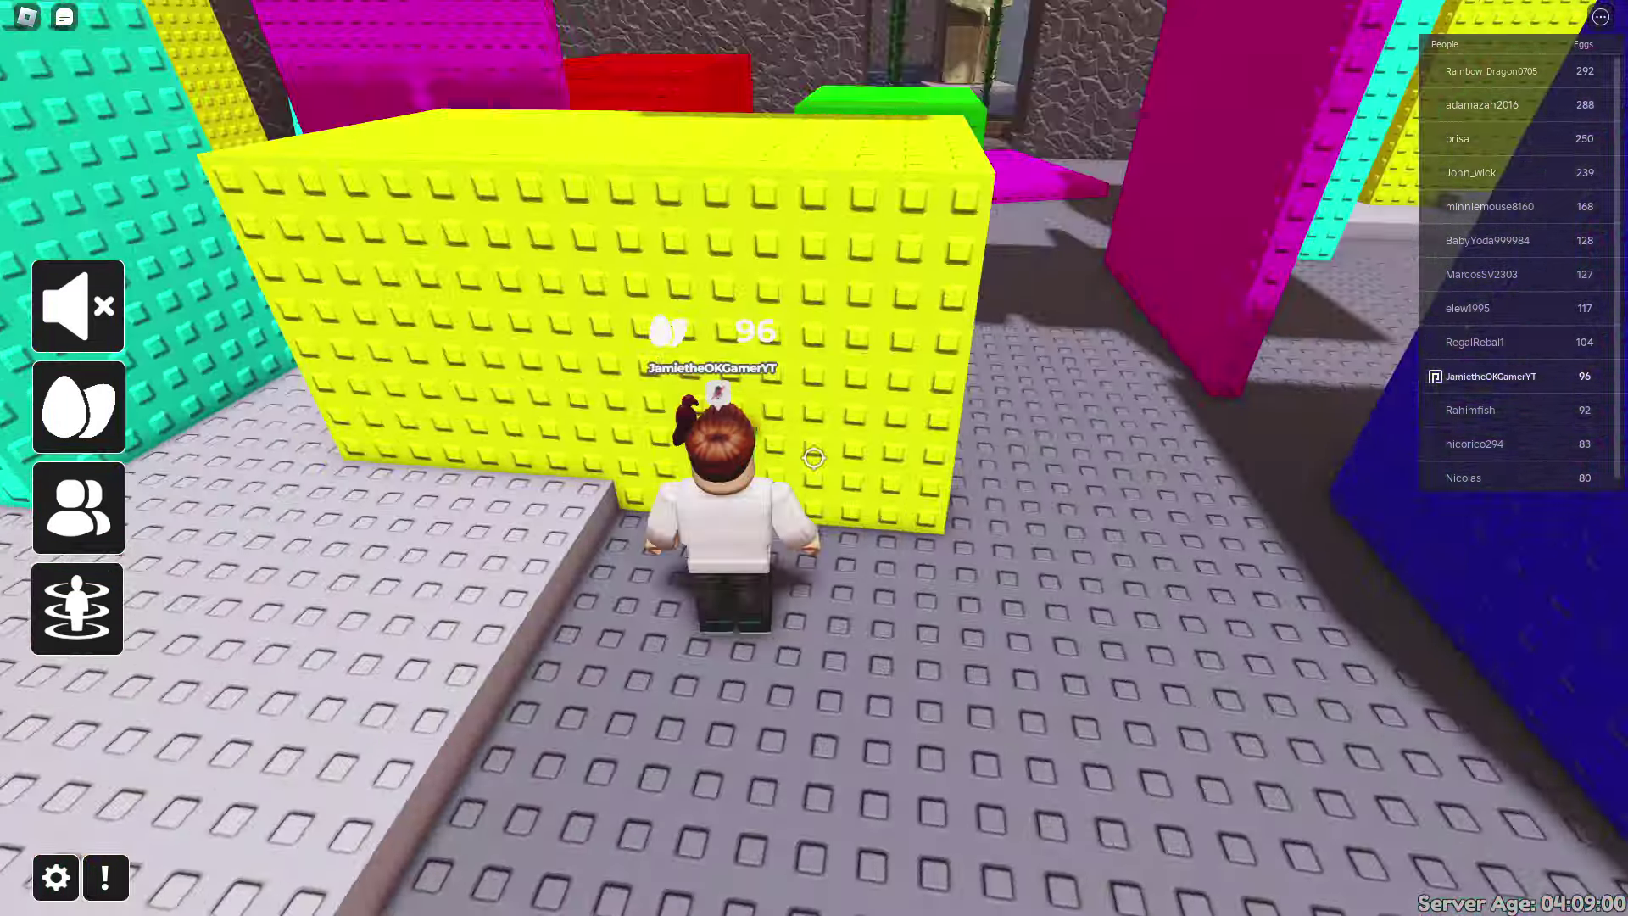
{"action": "key", "text": "w"}
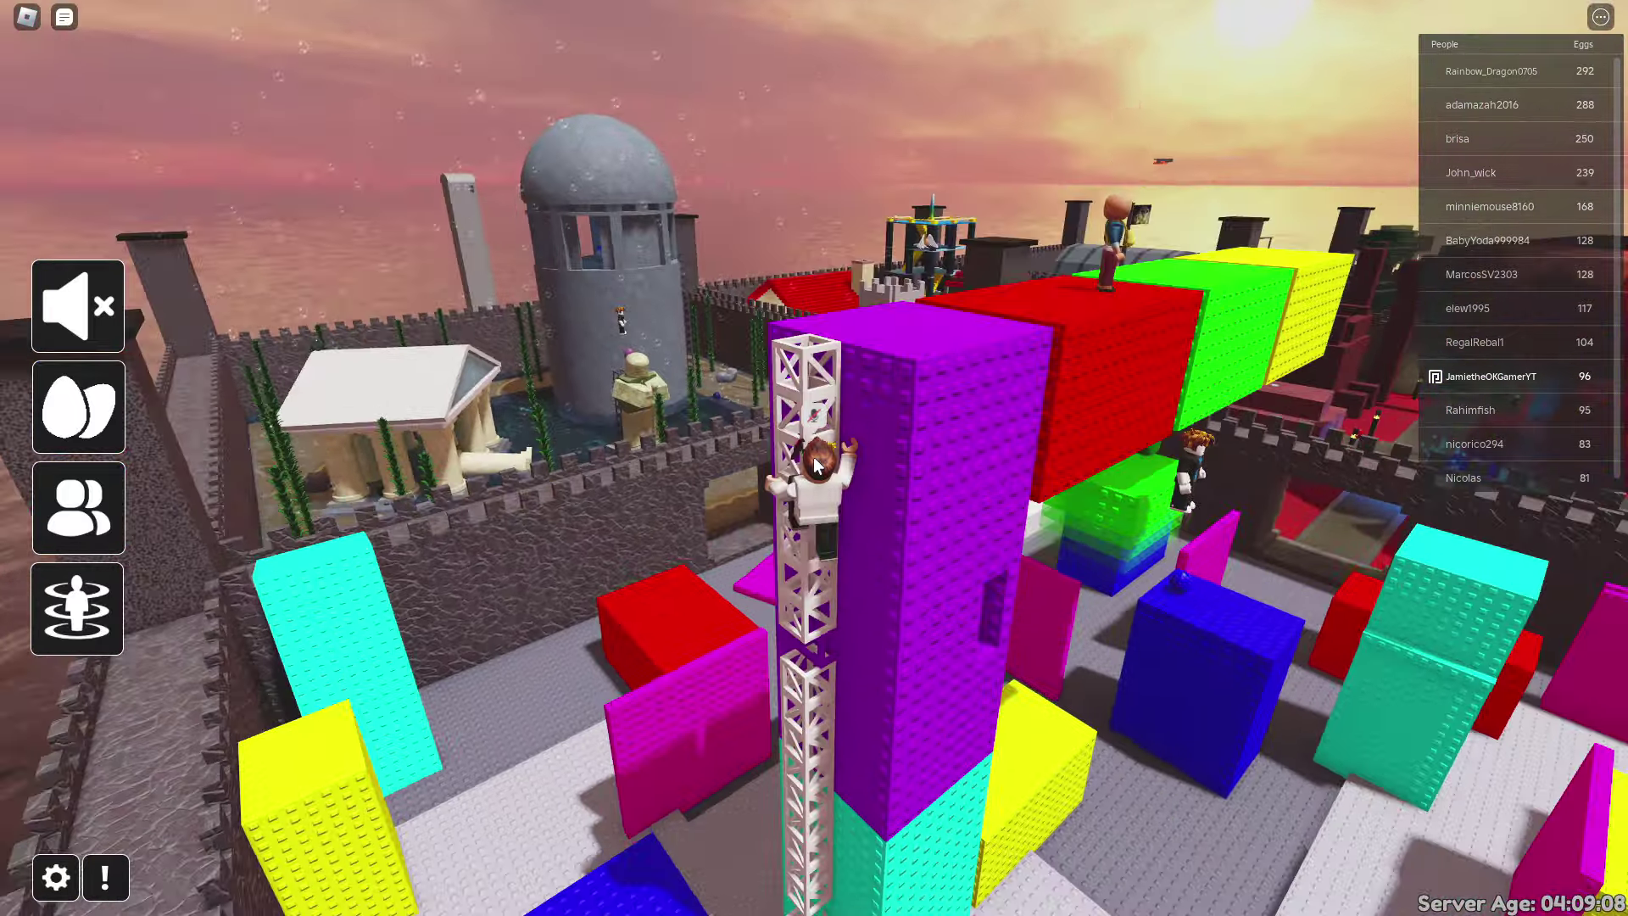
{"action": "key", "text": "w"}
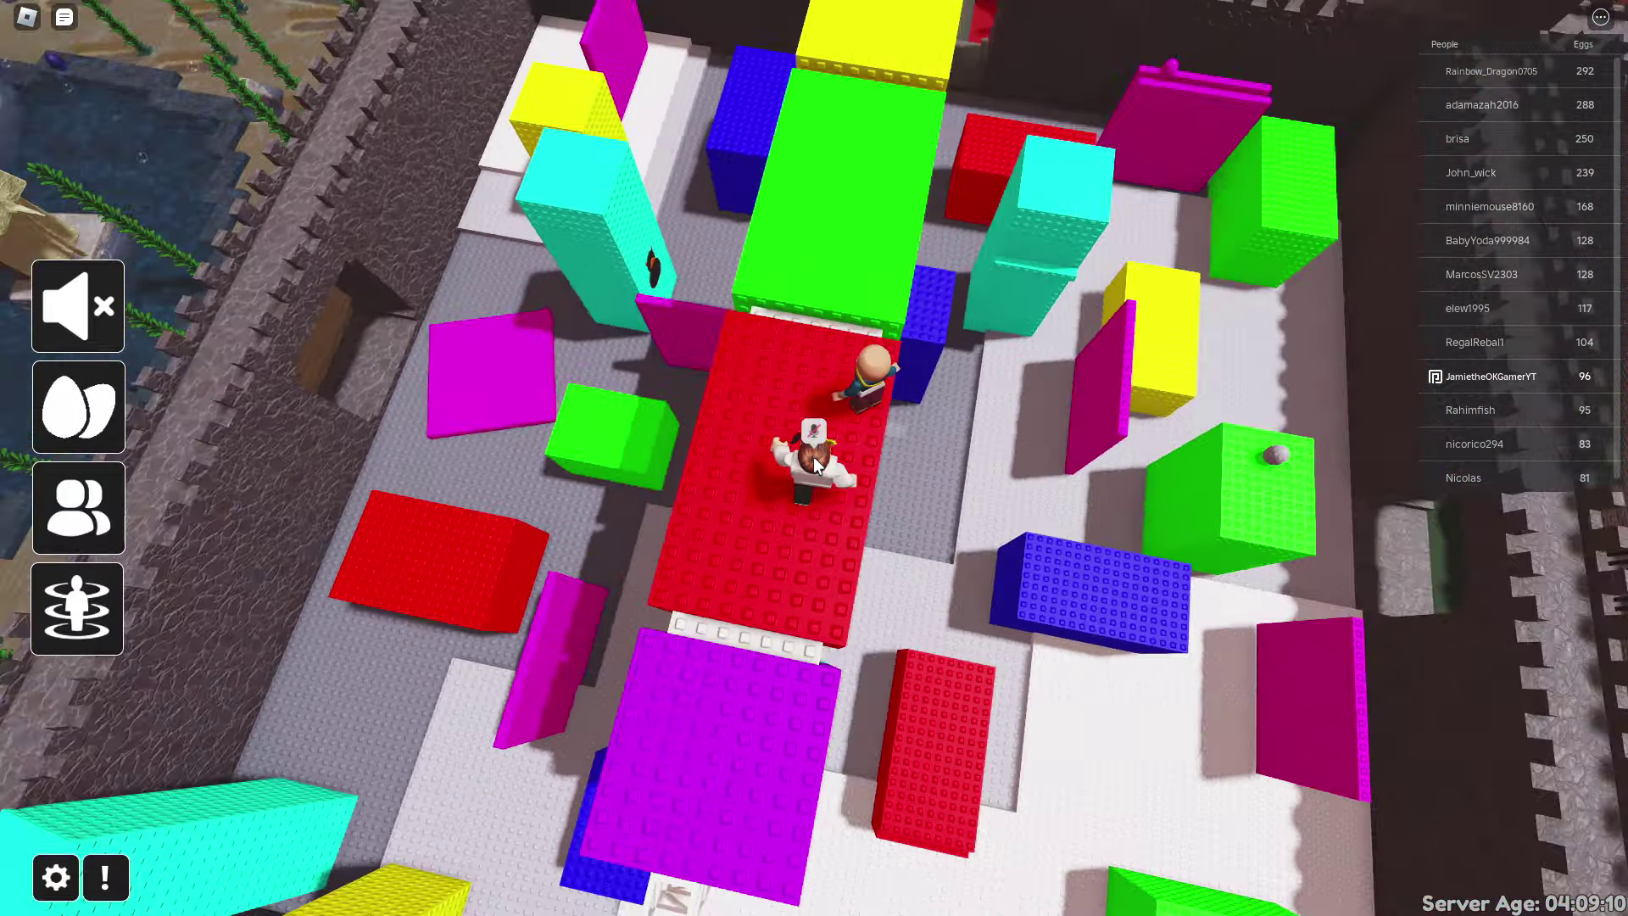
{"action": "key", "text": "w"}
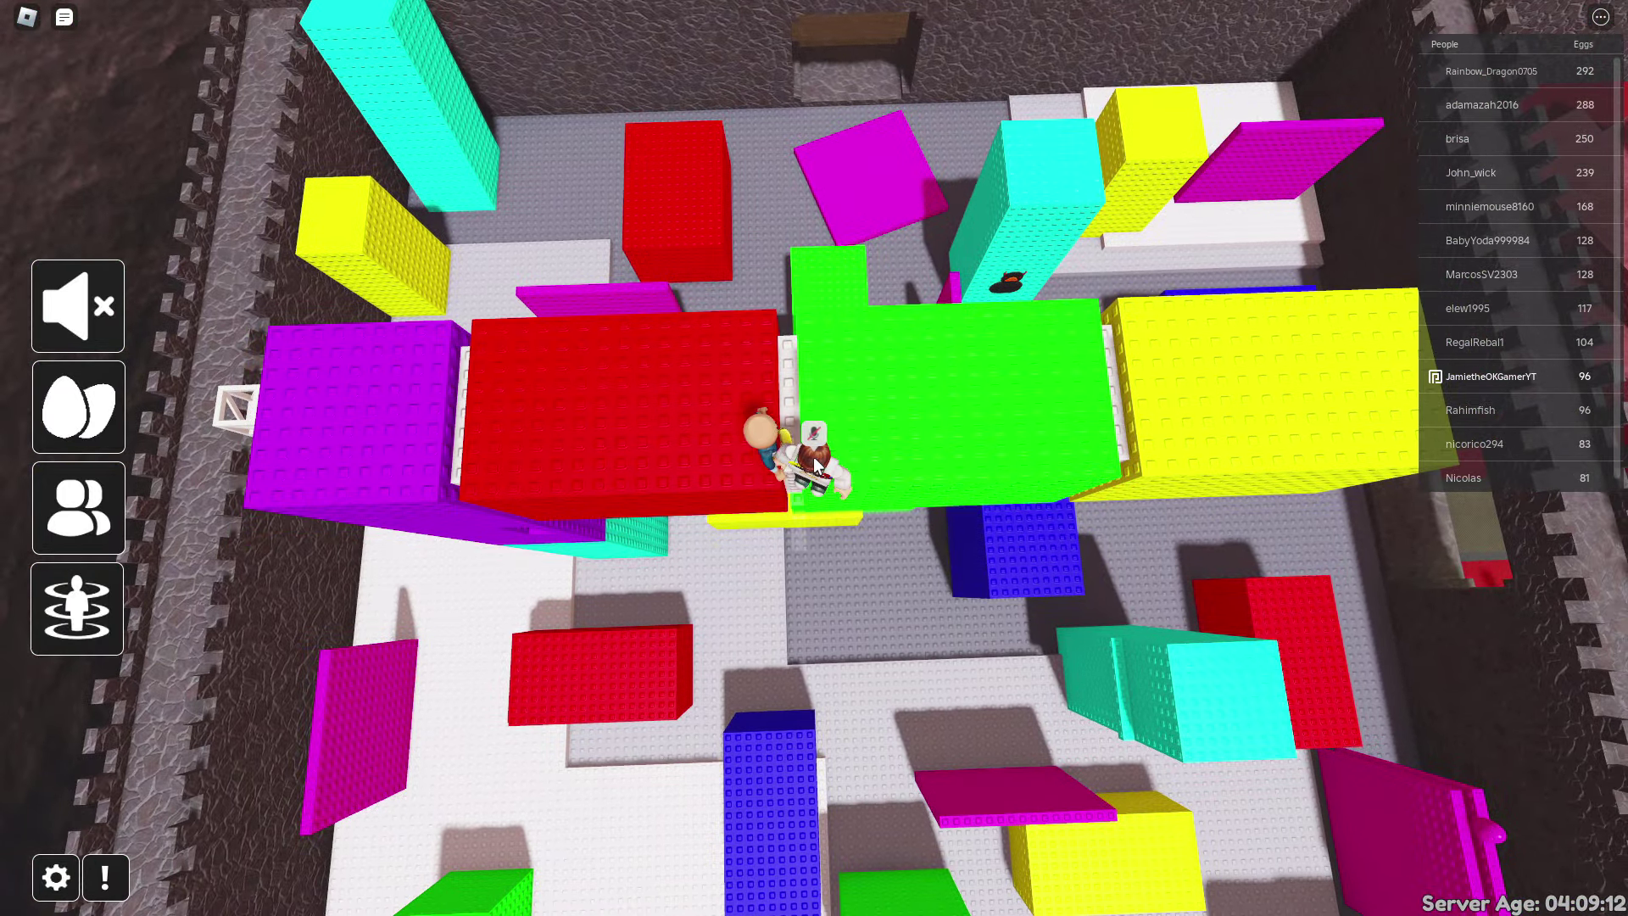
{"action": "scroll", "coordinate": [814, 465], "scroll_direction": "up", "scroll_amount": 5}
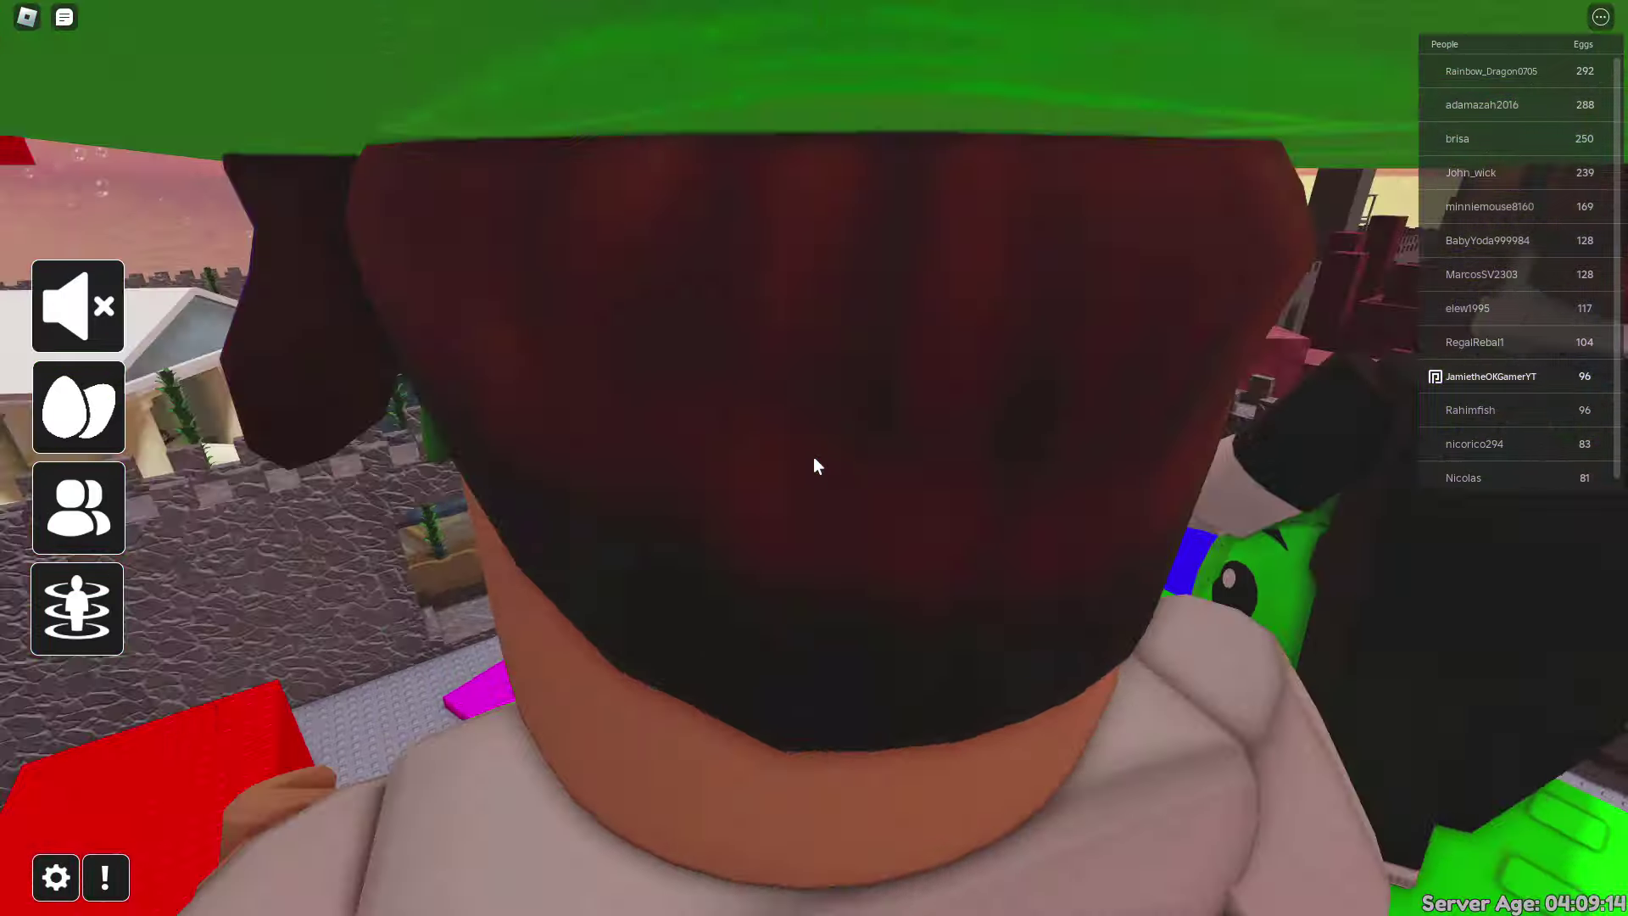
{"action": "scroll", "coordinate": [814, 465], "scroll_direction": "down", "scroll_amount": 5}
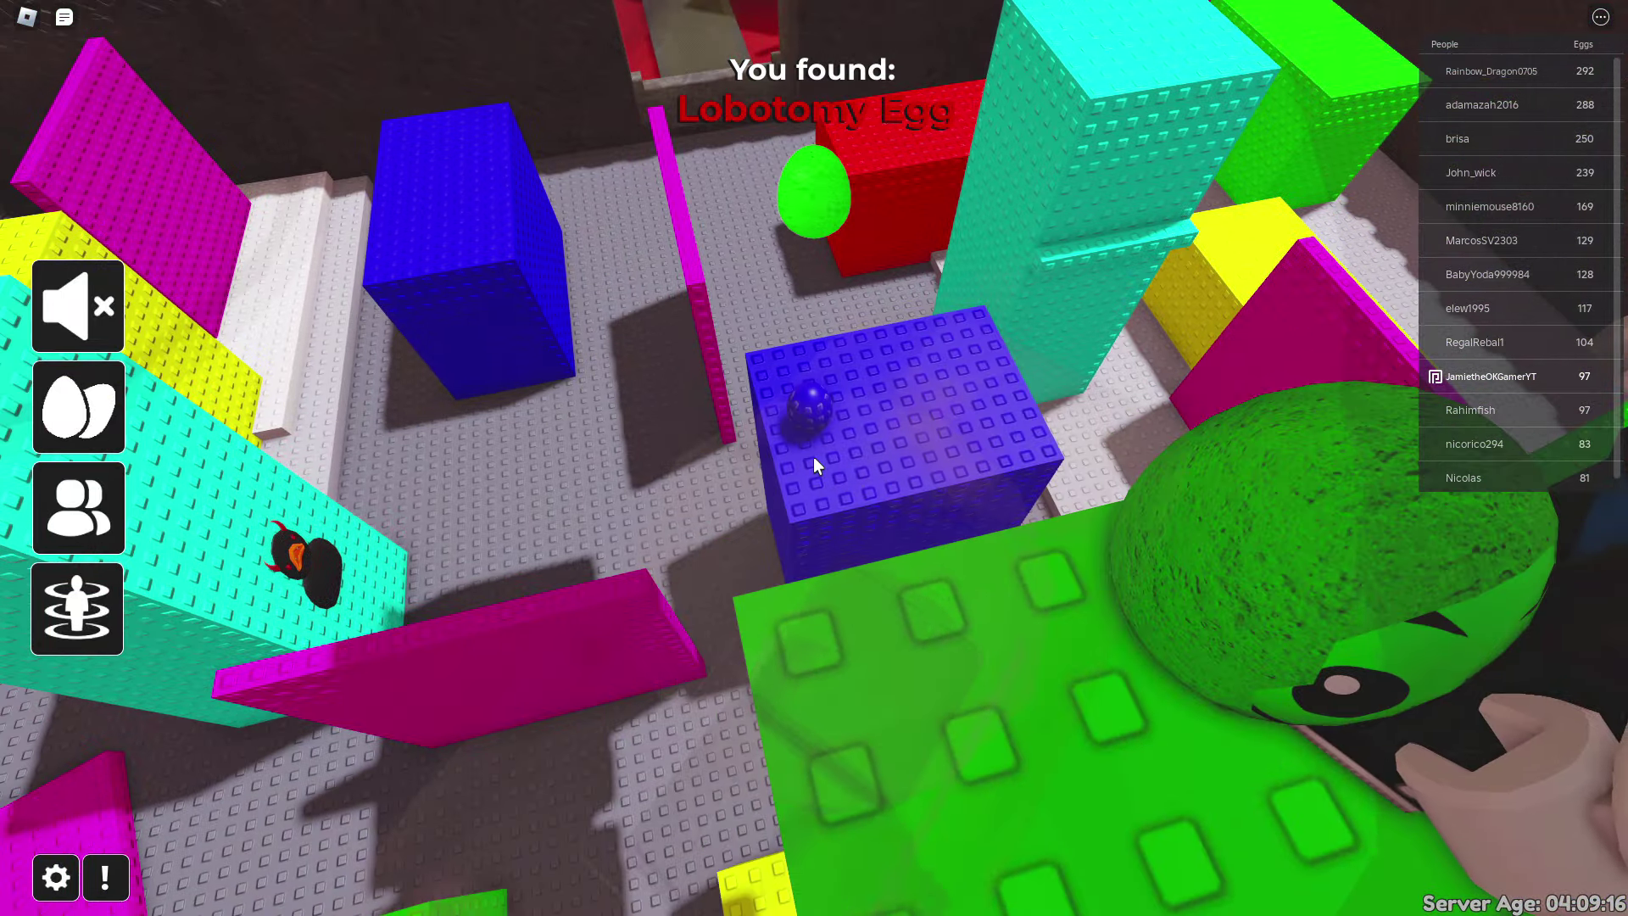
Collect the Pink Blocky Egg and the Evil Duck Egg by the cyan block.
{"action": "key", "text": "w"}
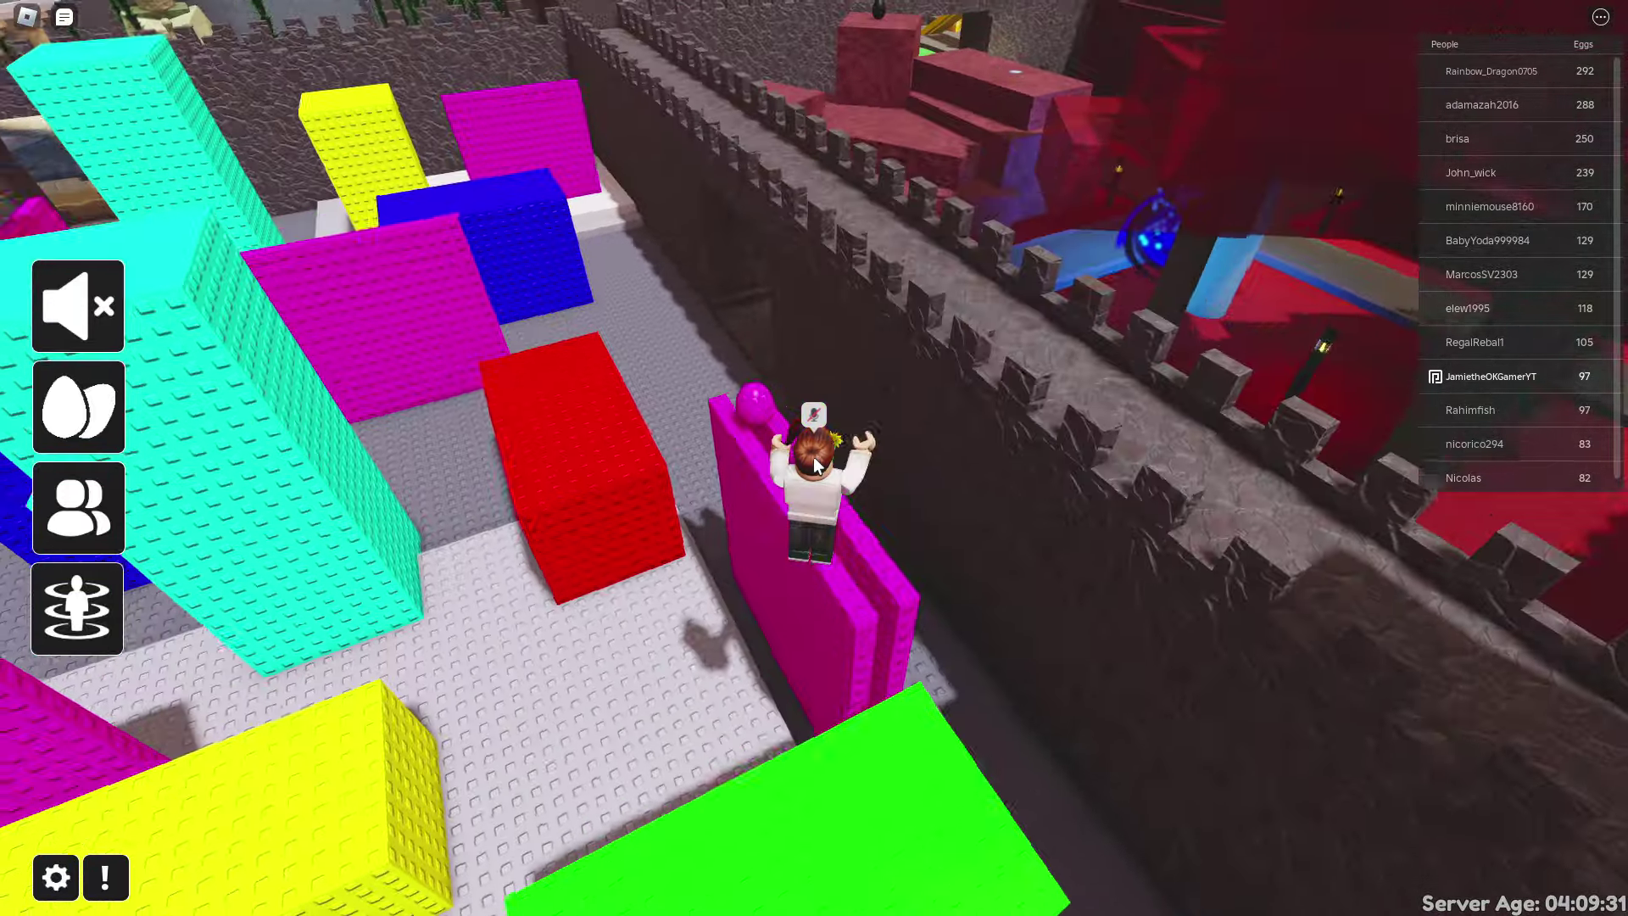
{"action": "key", "text": "w"}
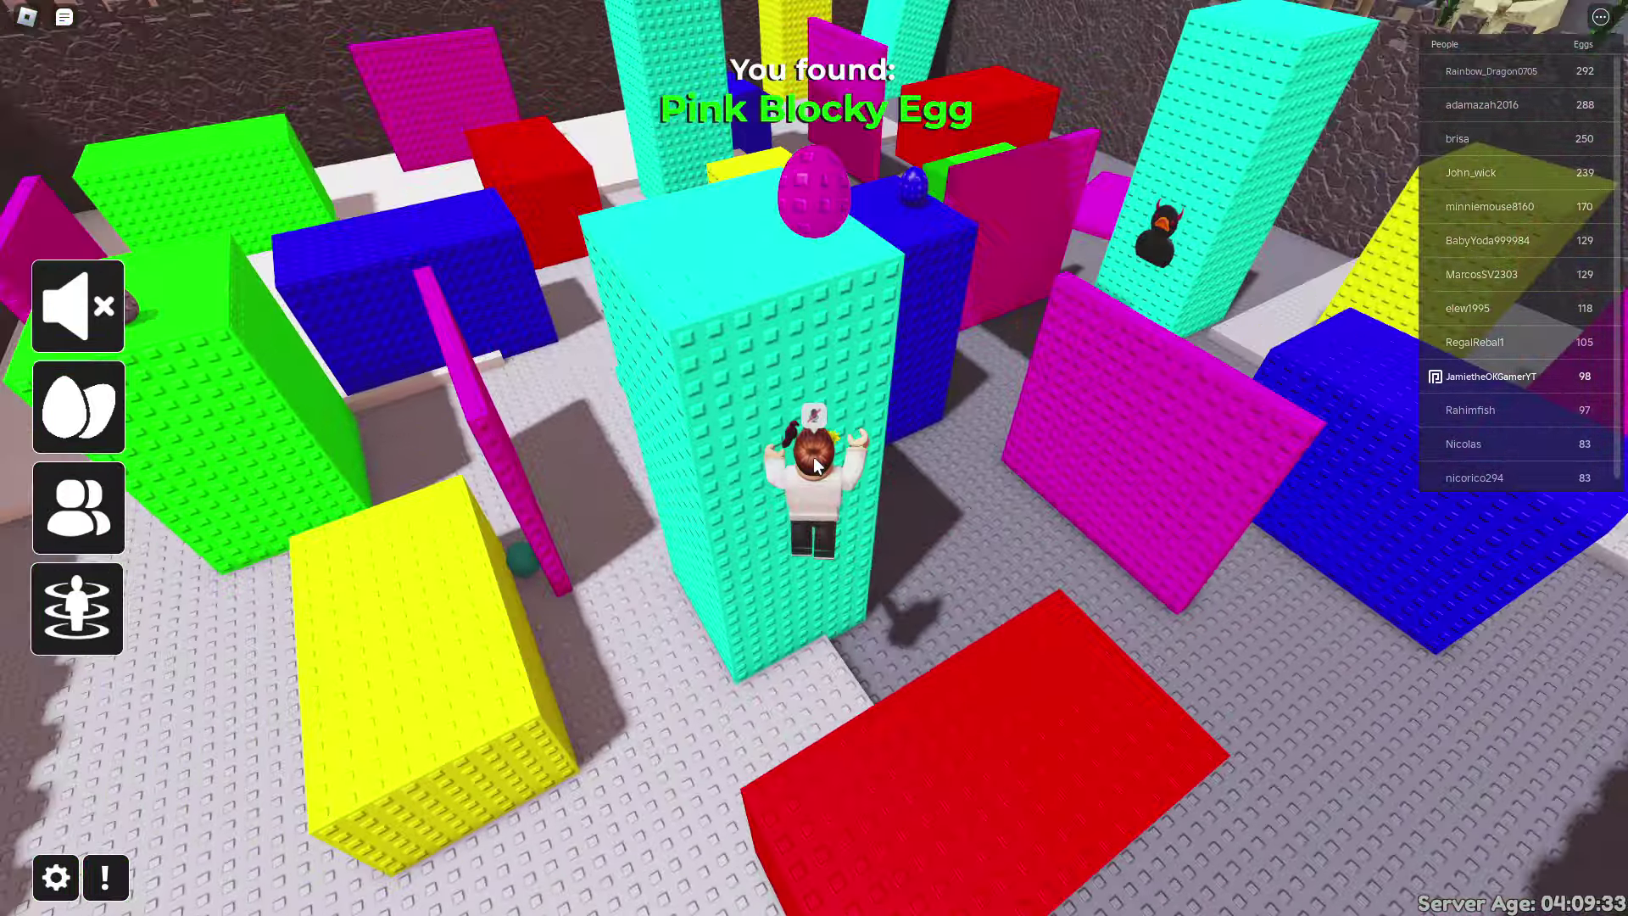
{"action": "key", "text": "w"}
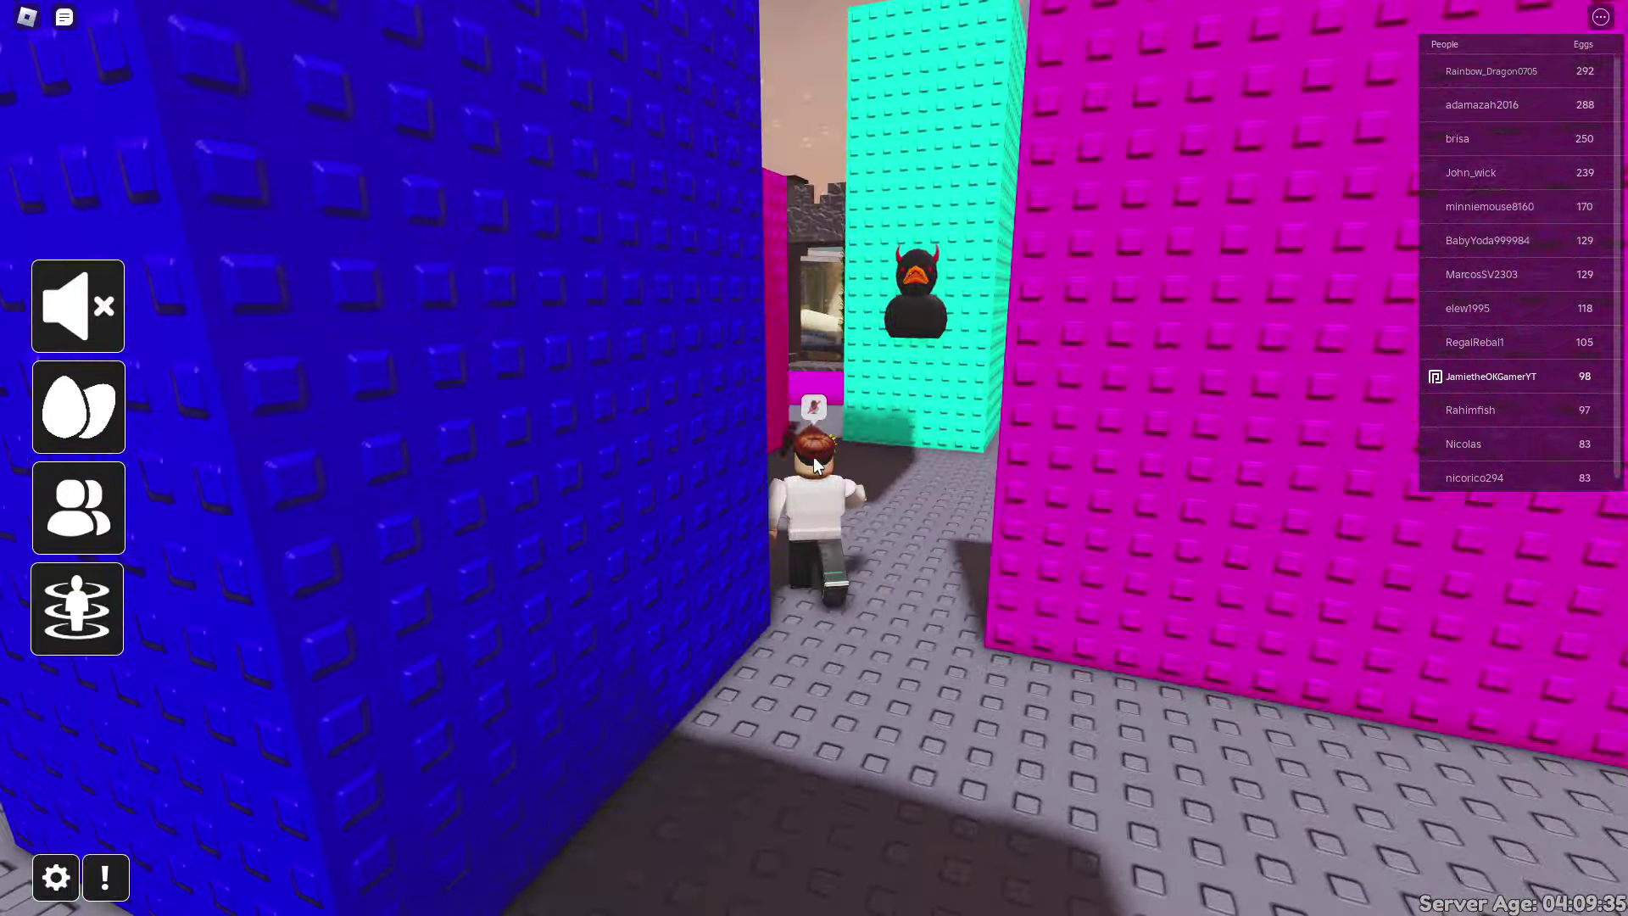
{"action": "key", "text": "w"}
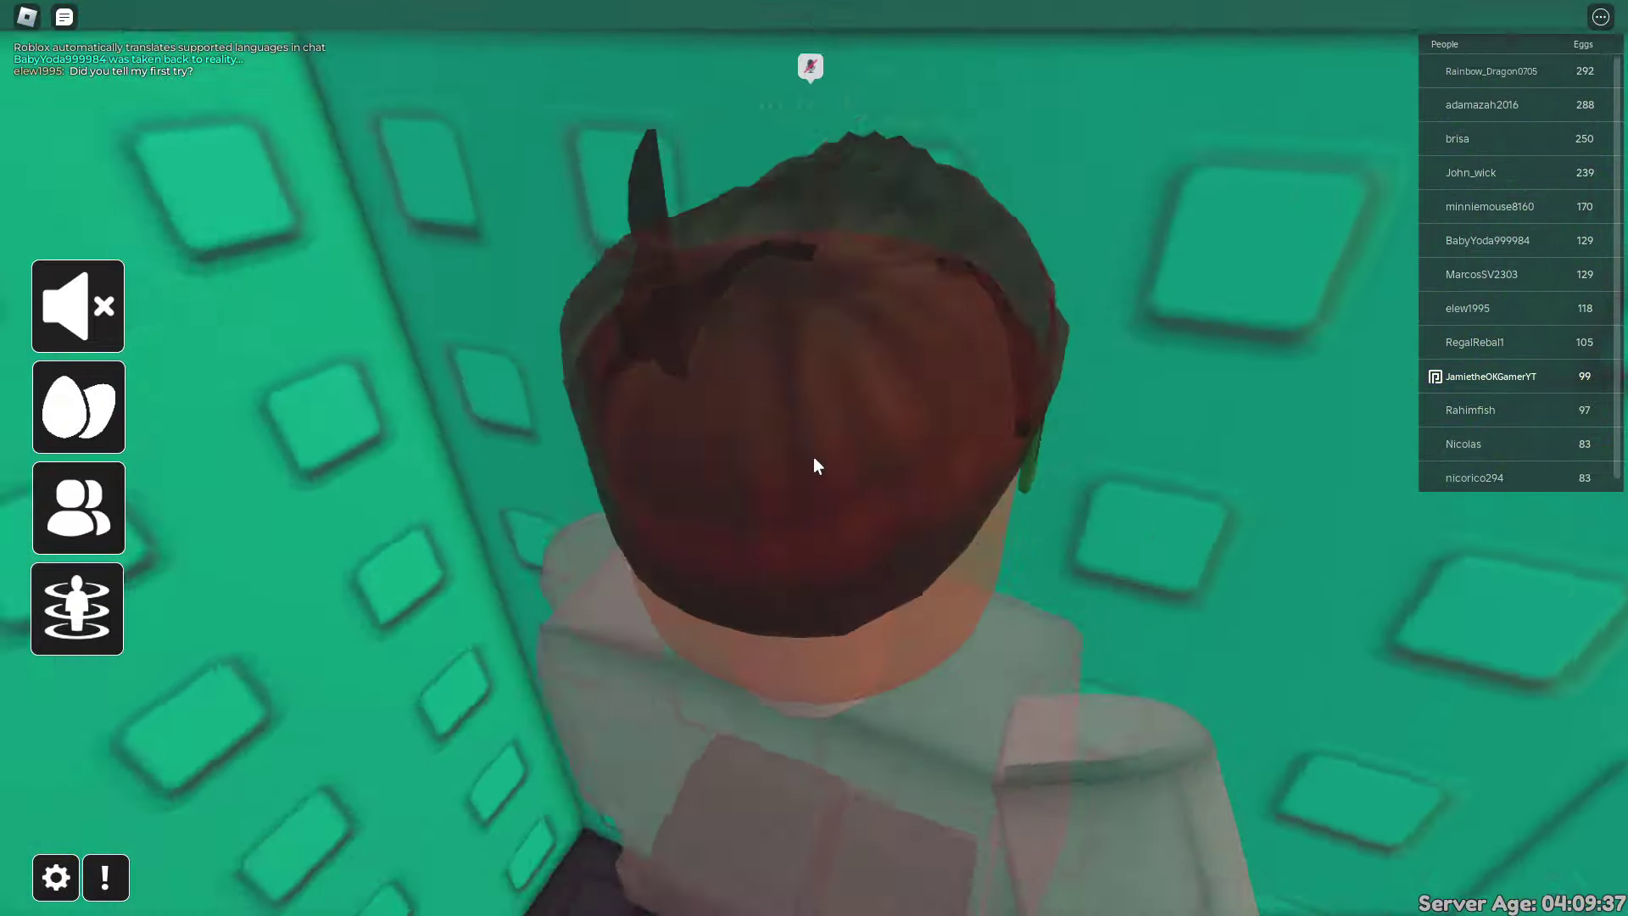
{"action": "scroll", "coordinate": [814, 466], "scroll_direction": "down", "scroll_amount": 5}
Head back into the open maze past the yellow, cyan and green blocks.
{"action": "key", "text": "s"}
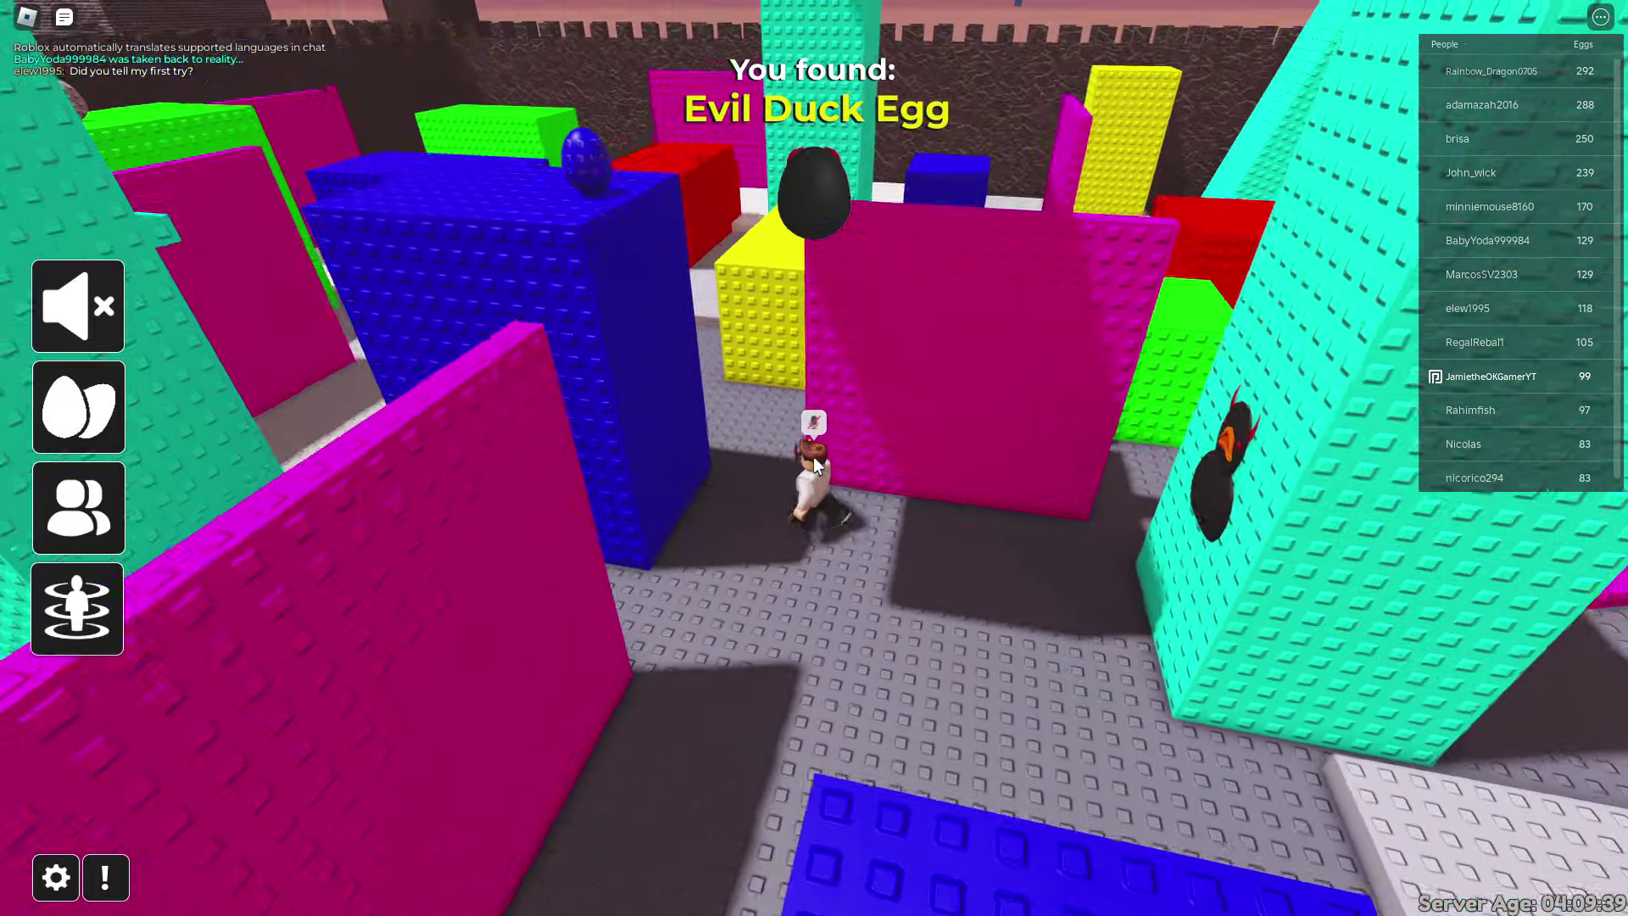
{"action": "key", "text": "Left"}
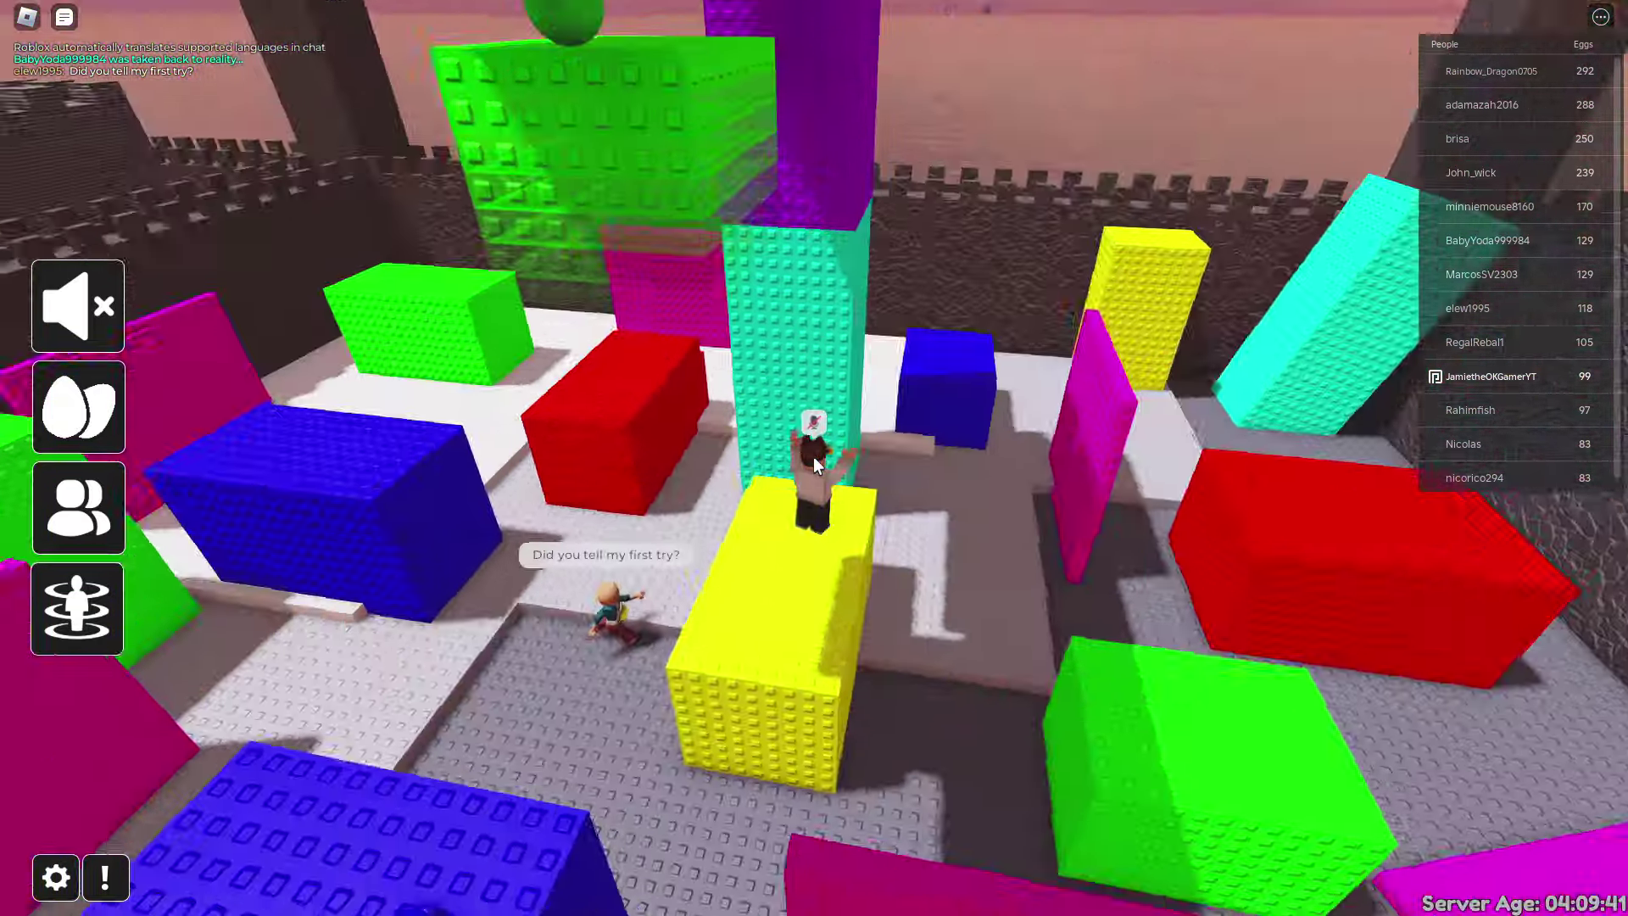
{"action": "key", "text": "Left"}
{"action": "key", "text": "w"}
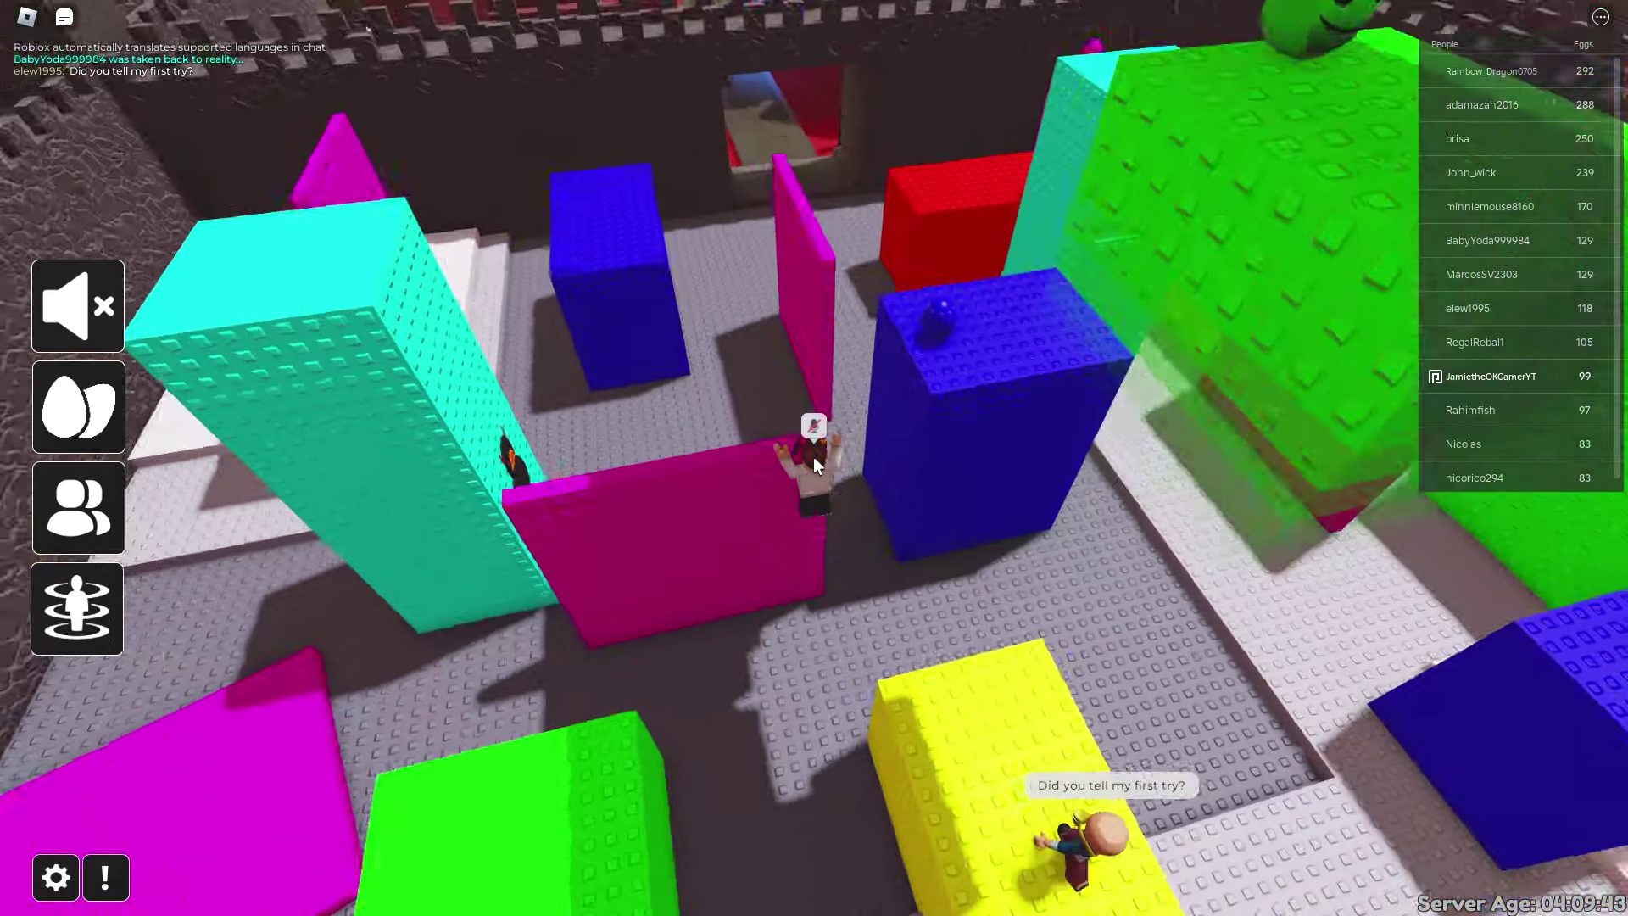
{"action": "key", "text": "Left"}
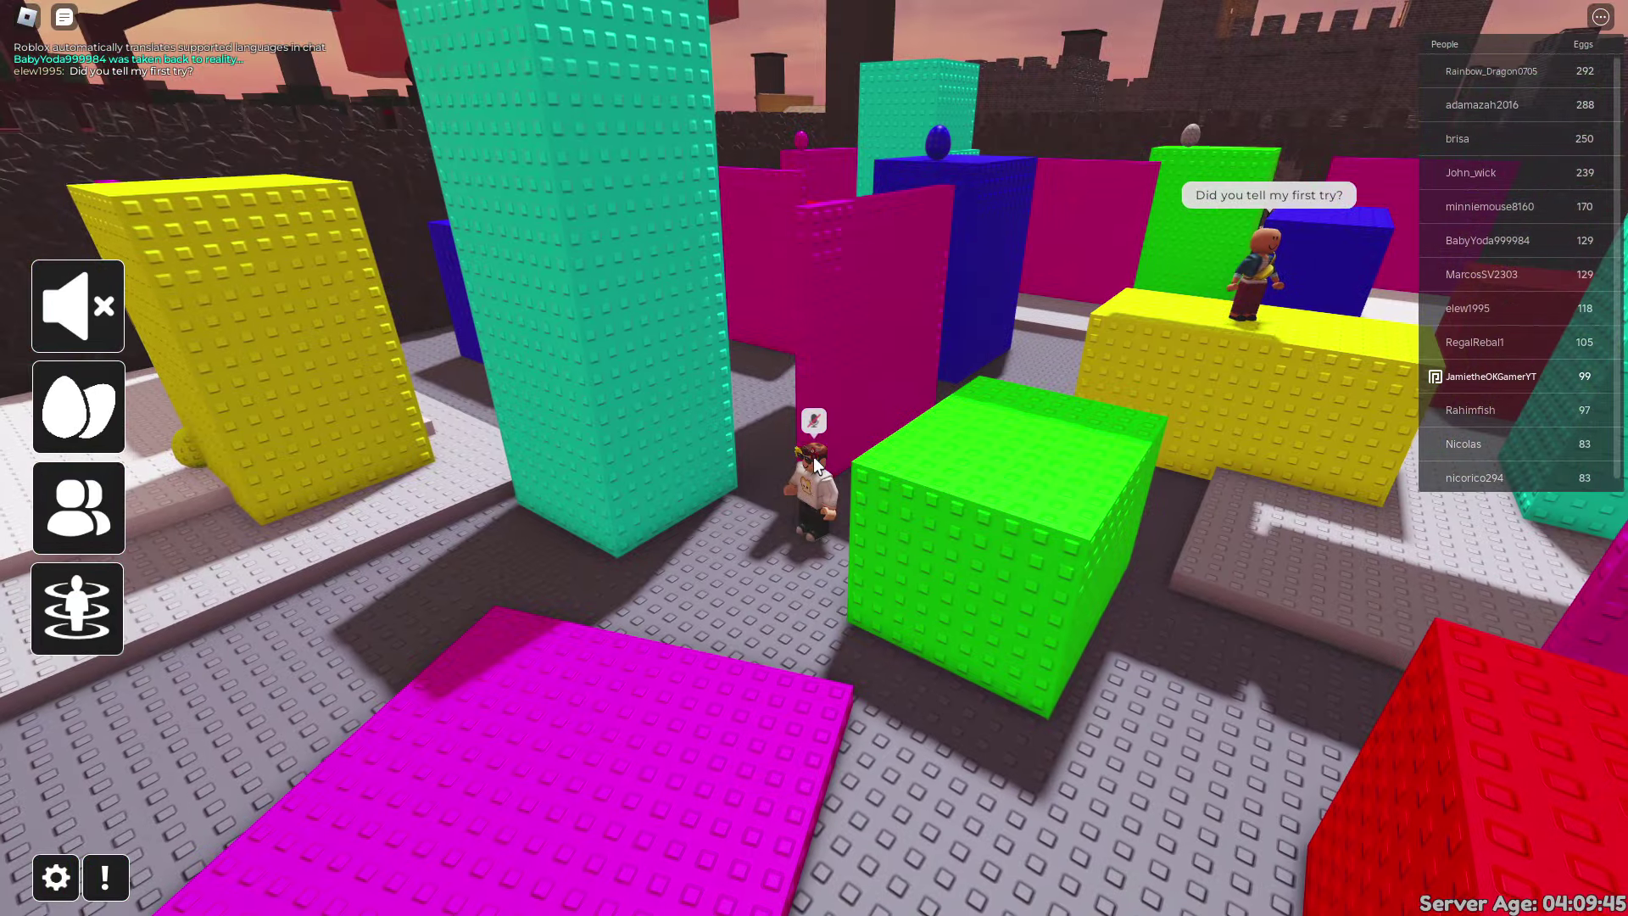
{"action": "key", "text": "s"}
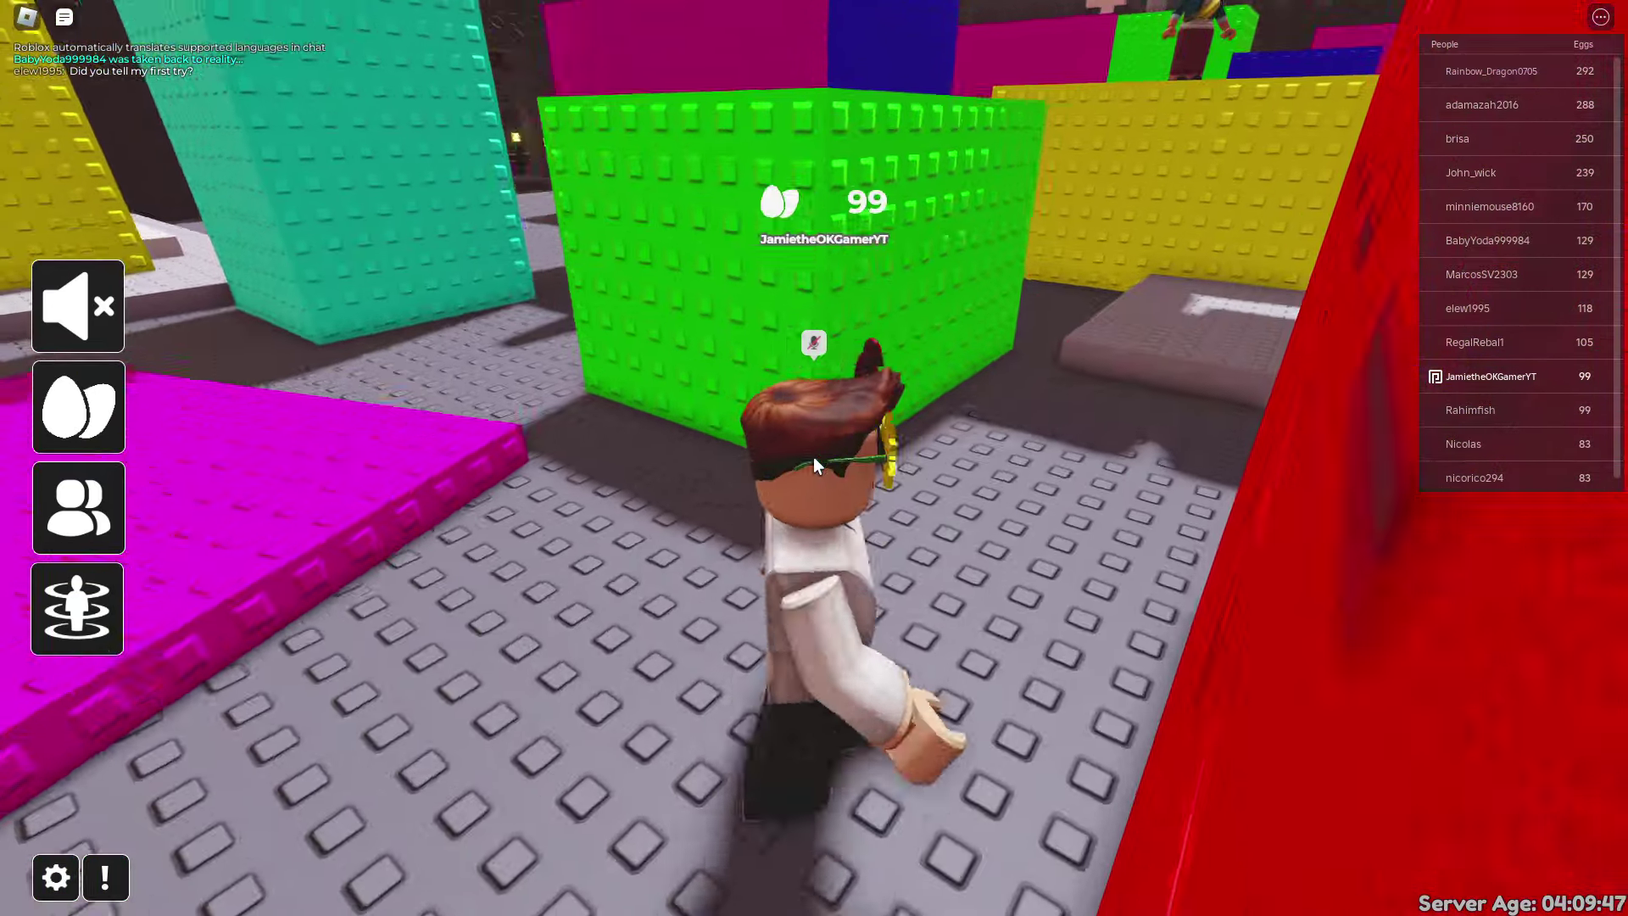
{"action": "key", "text": "Left"}
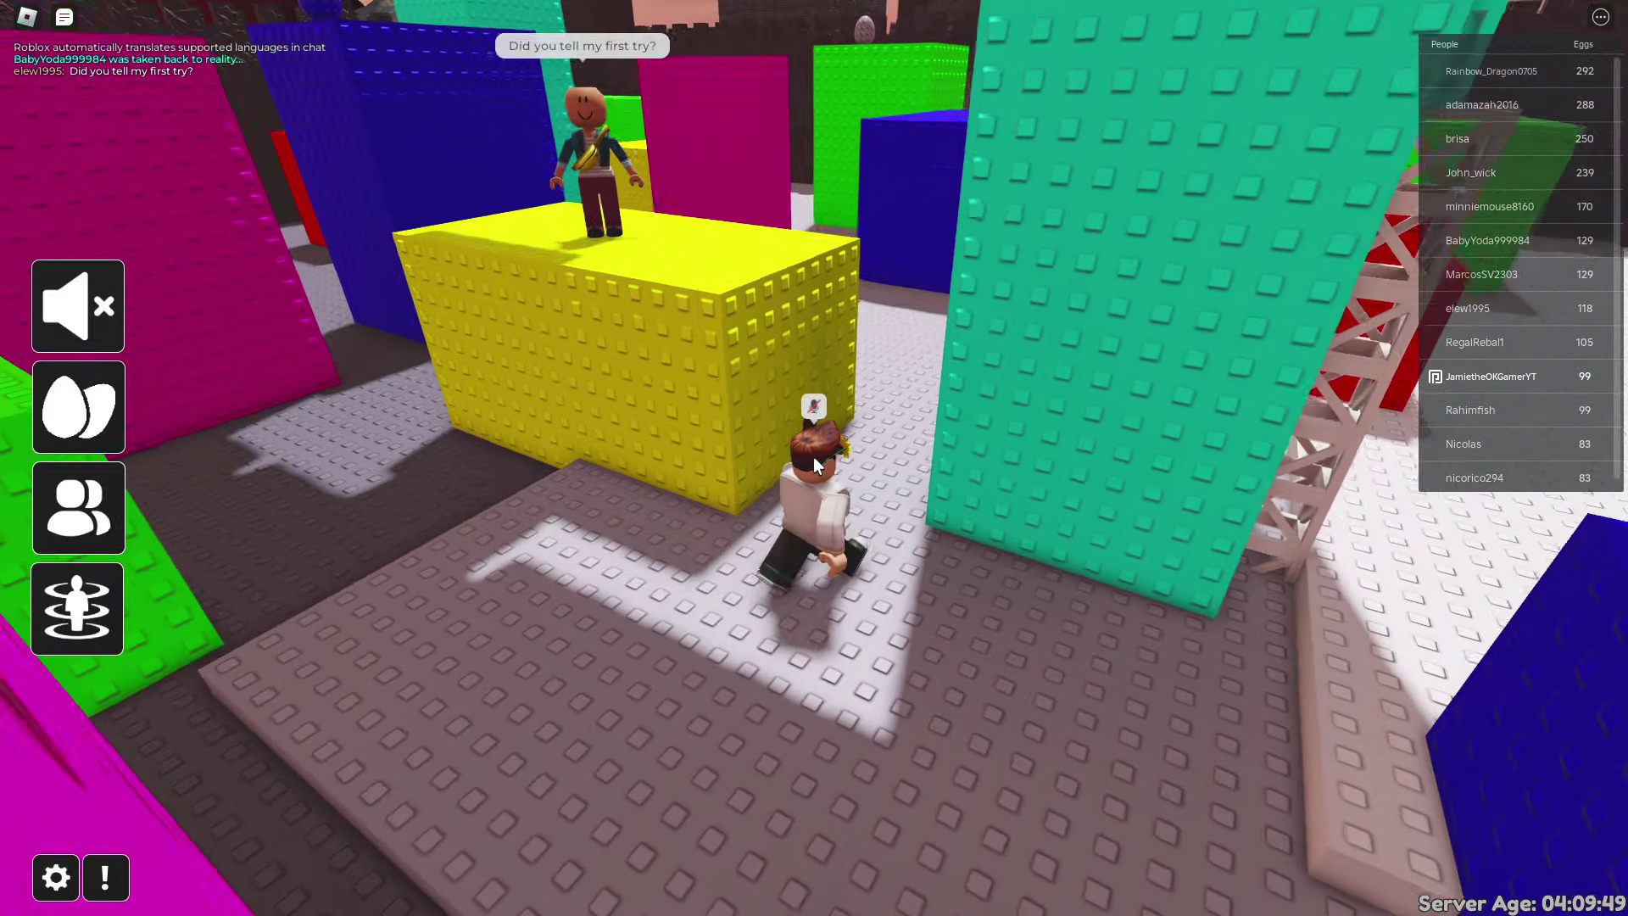
Run through the castle courtyard and grassy alley into the Wild West town.
{"action": "key", "text": "w"}
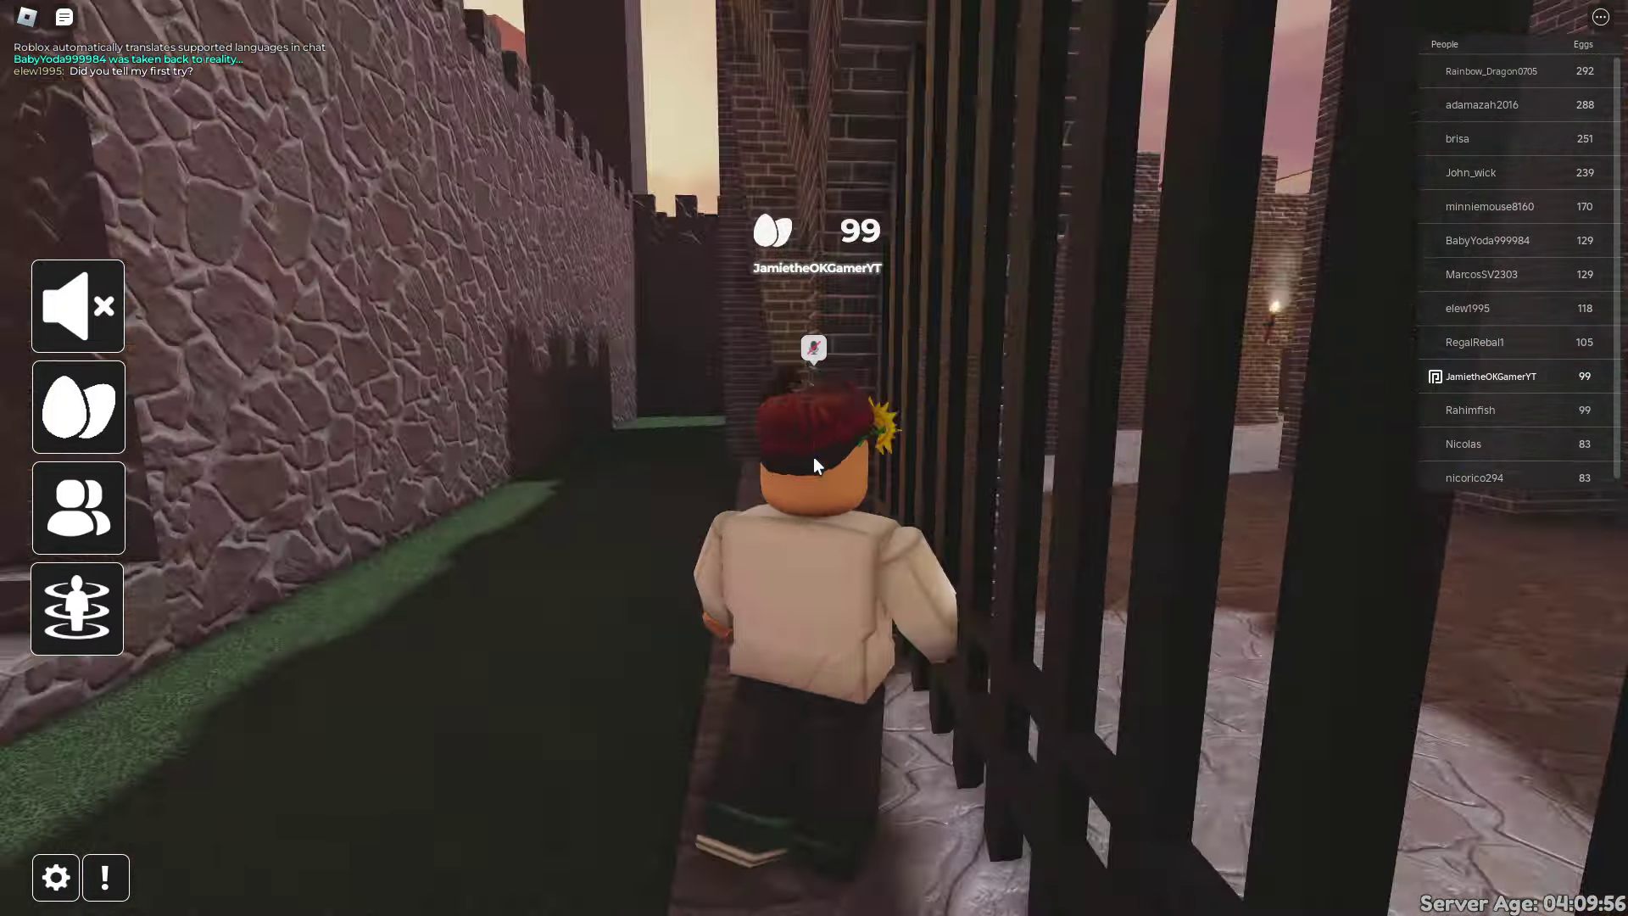
{"action": "key", "text": "w"}
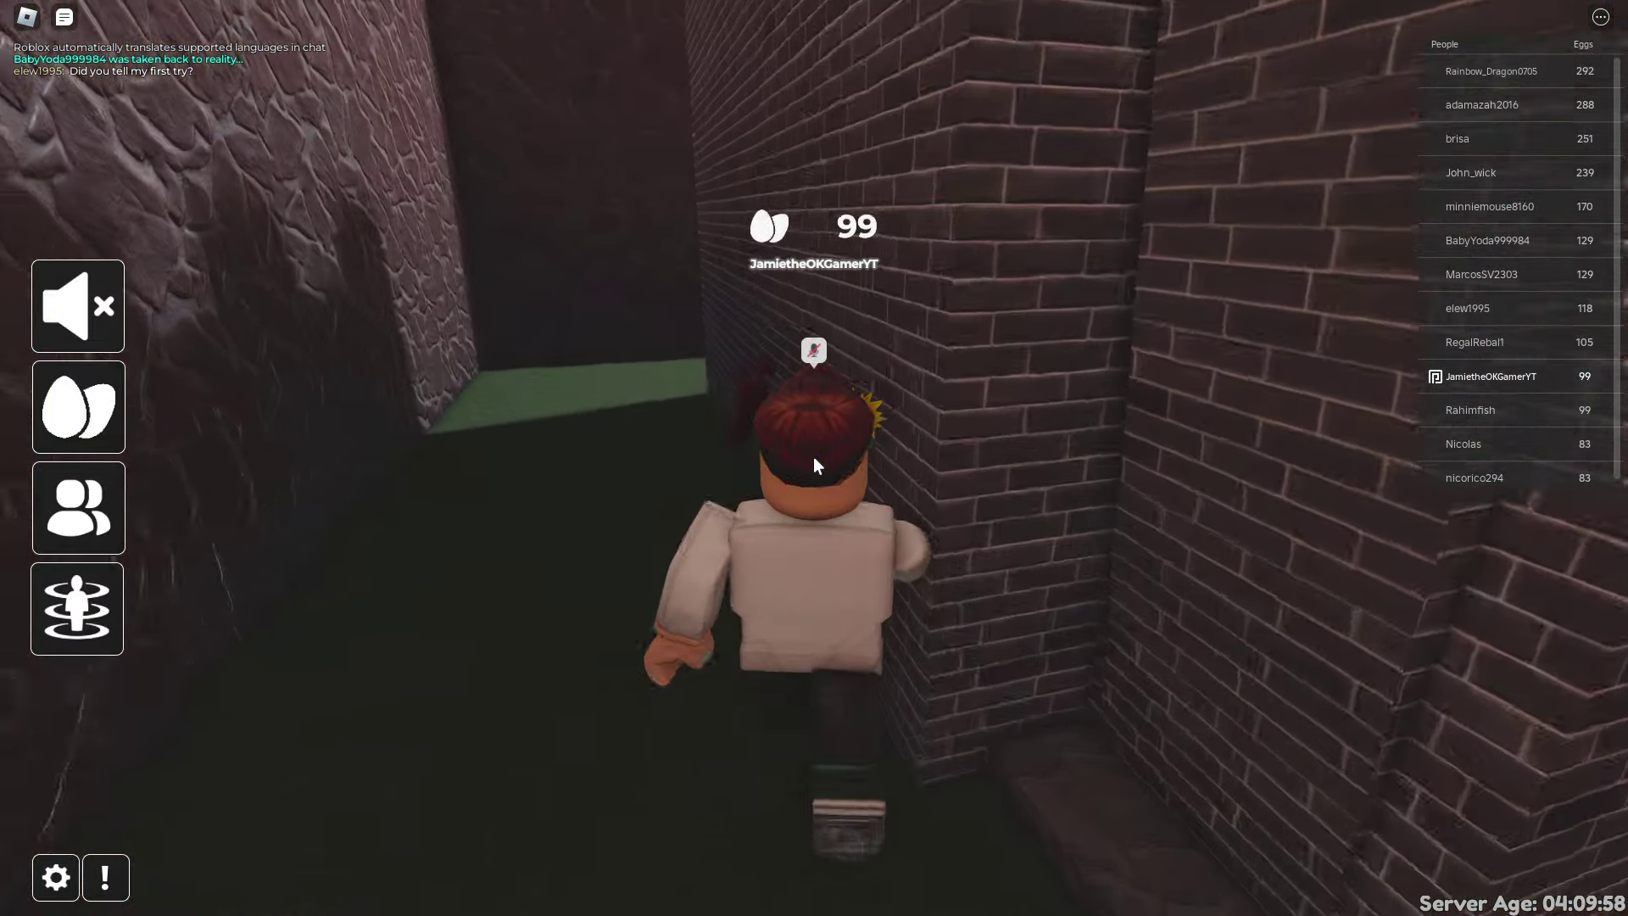
{"action": "key", "text": "Left"}
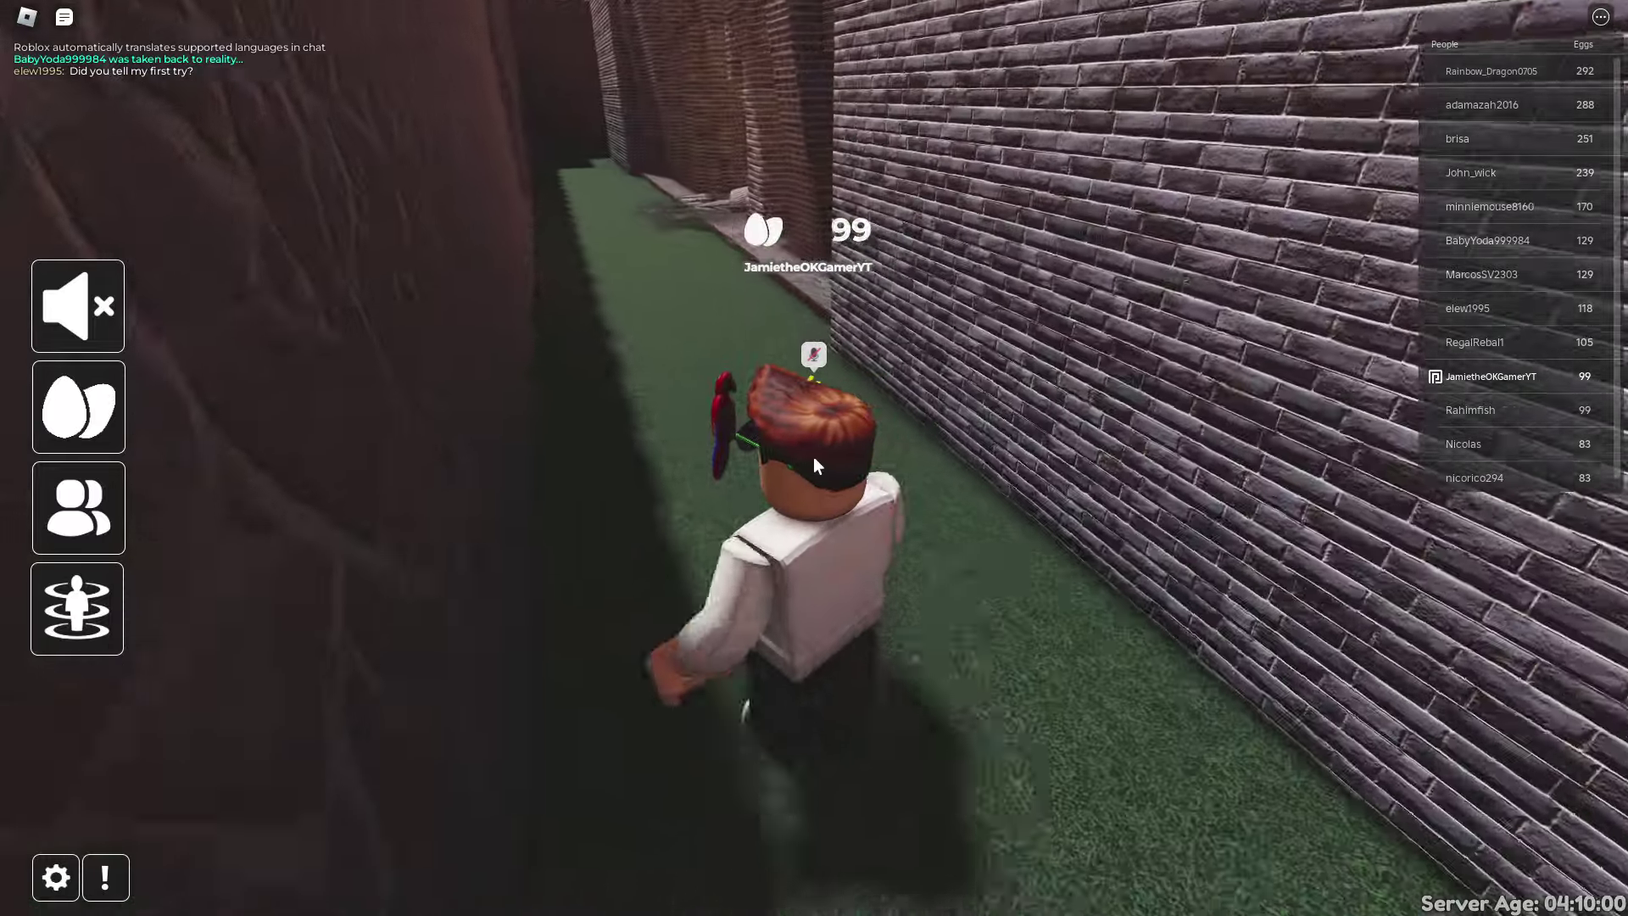
{"action": "key", "text": "a"}
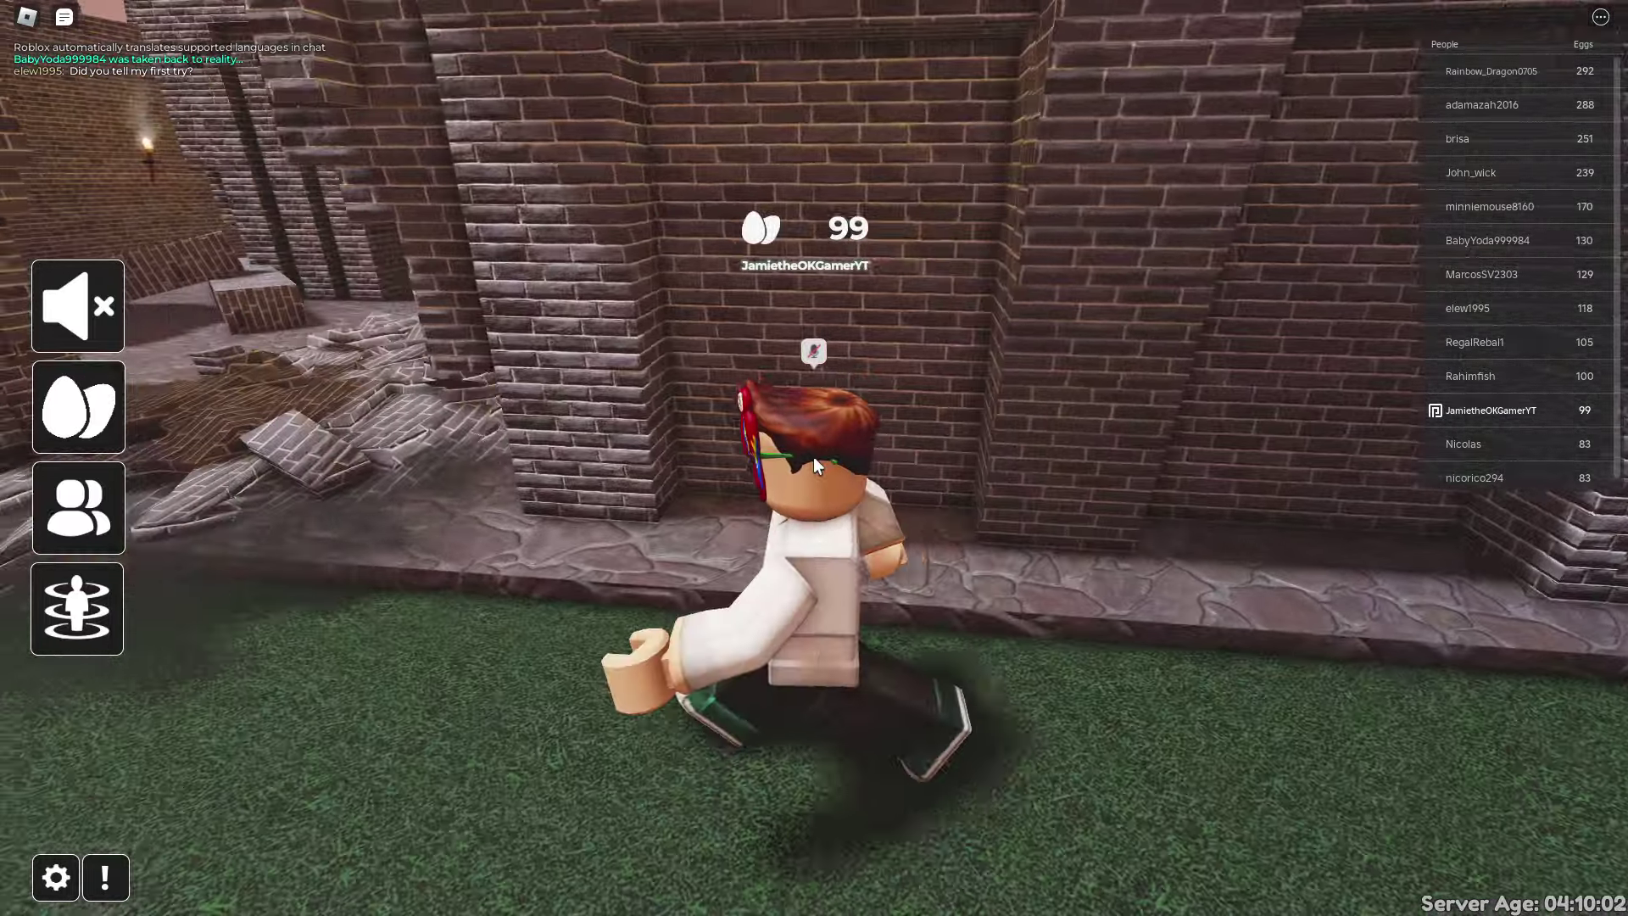
{"action": "key", "text": "d"}
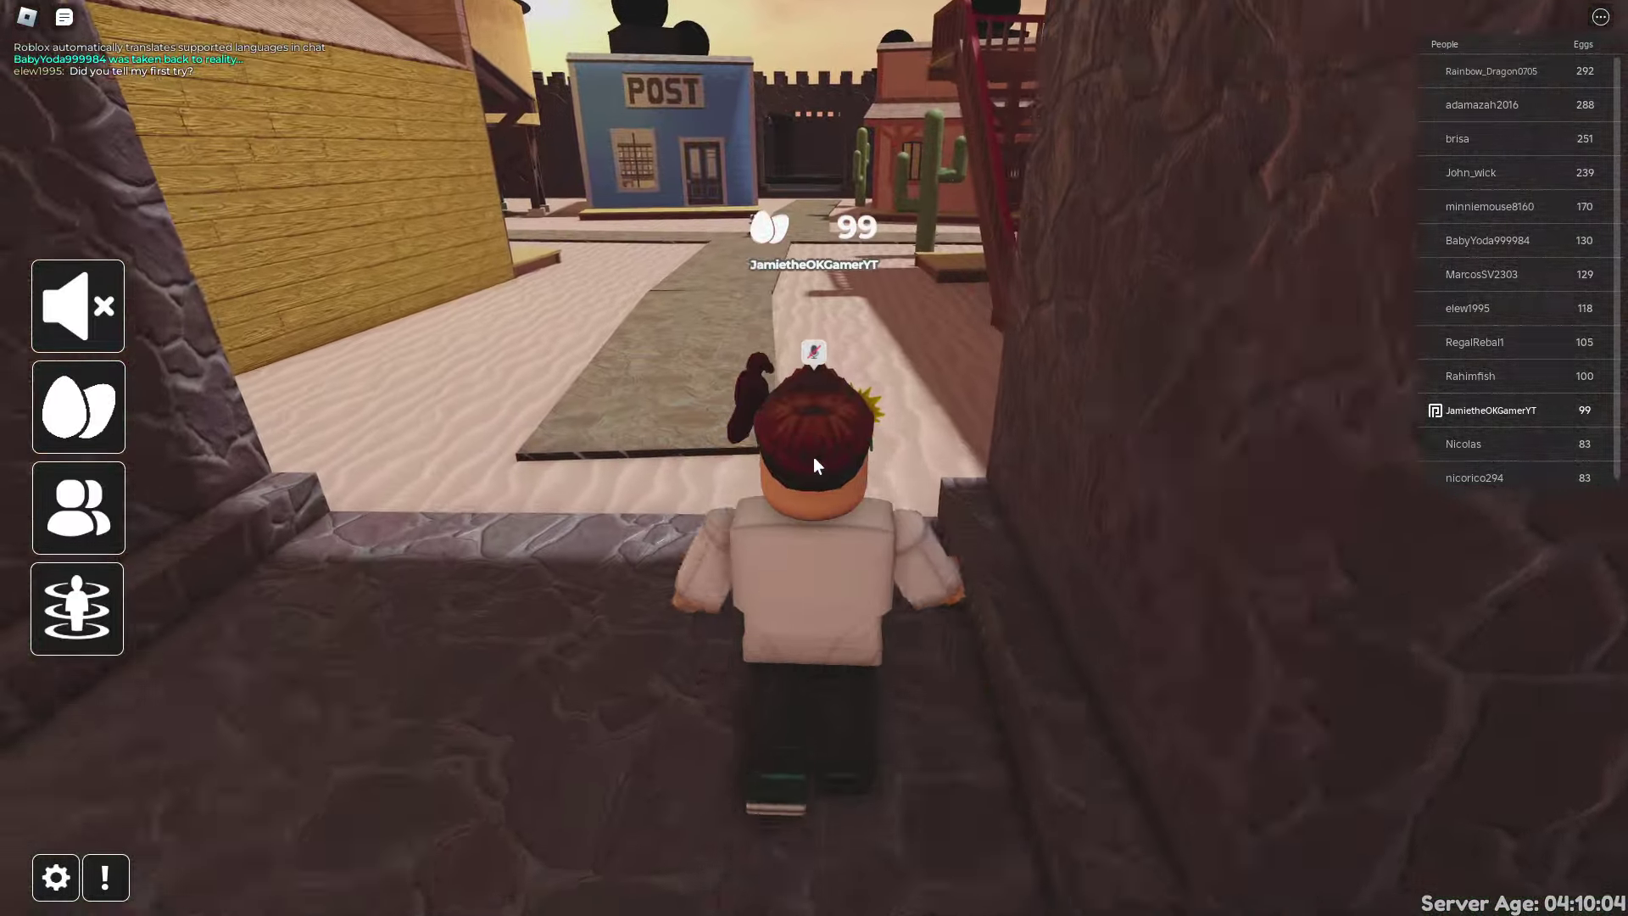
Climb the red stairs, drop to the street and grab the Wild West Egg by the blue house.
{"action": "key", "text": "d"}
{"action": "key", "text": "a"}
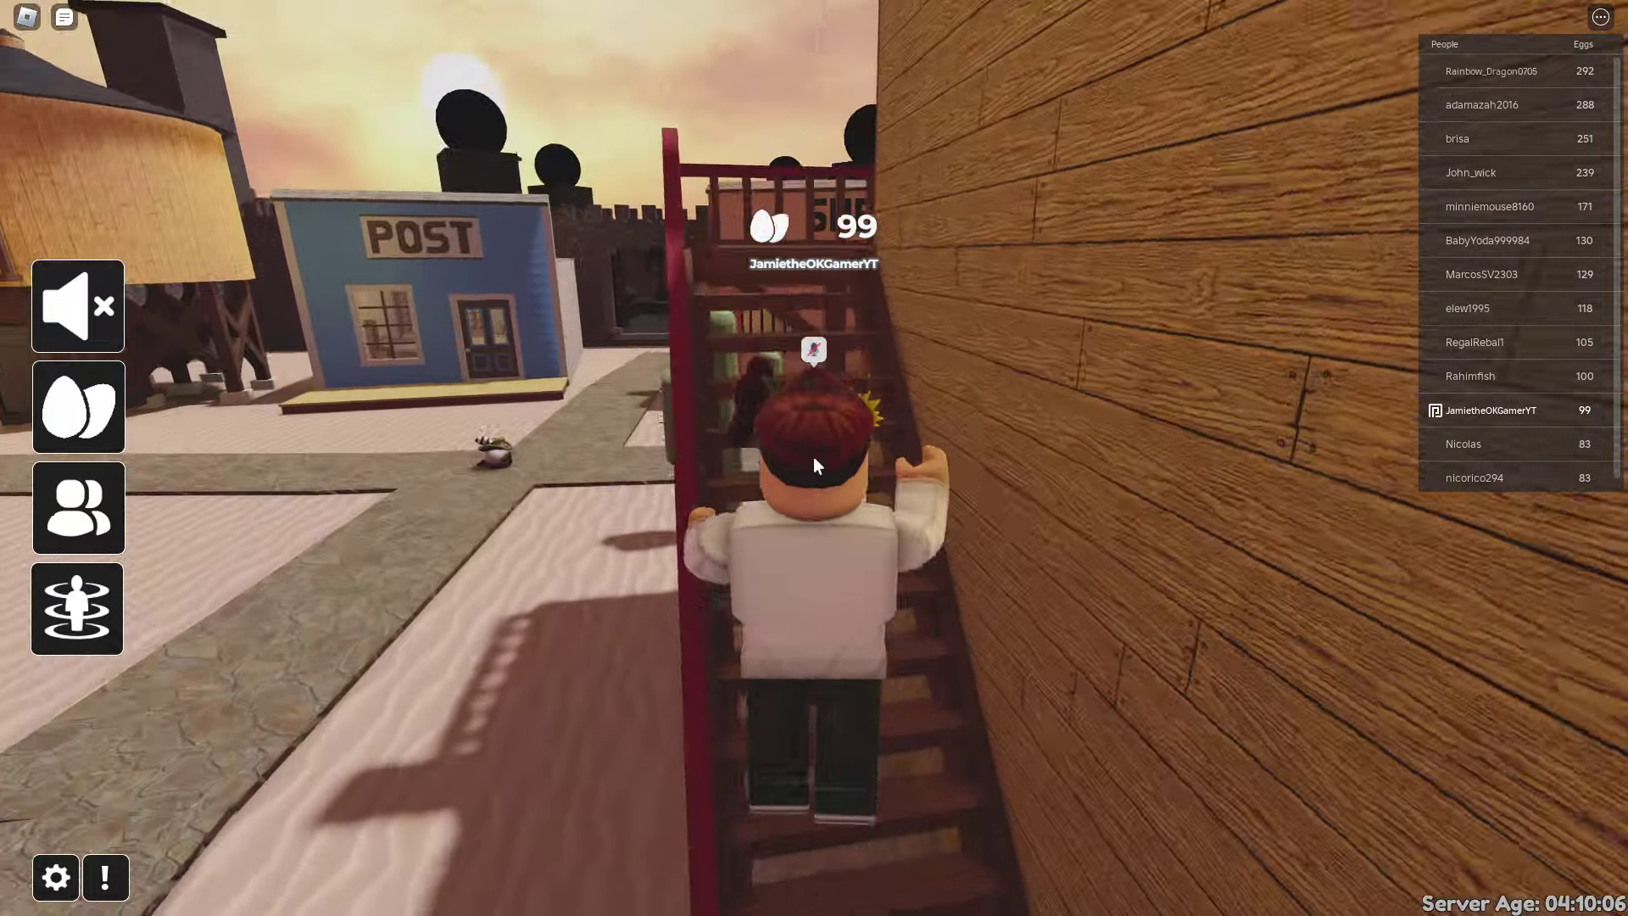
{"action": "key", "text": "w"}
{"action": "key", "text": "a"}
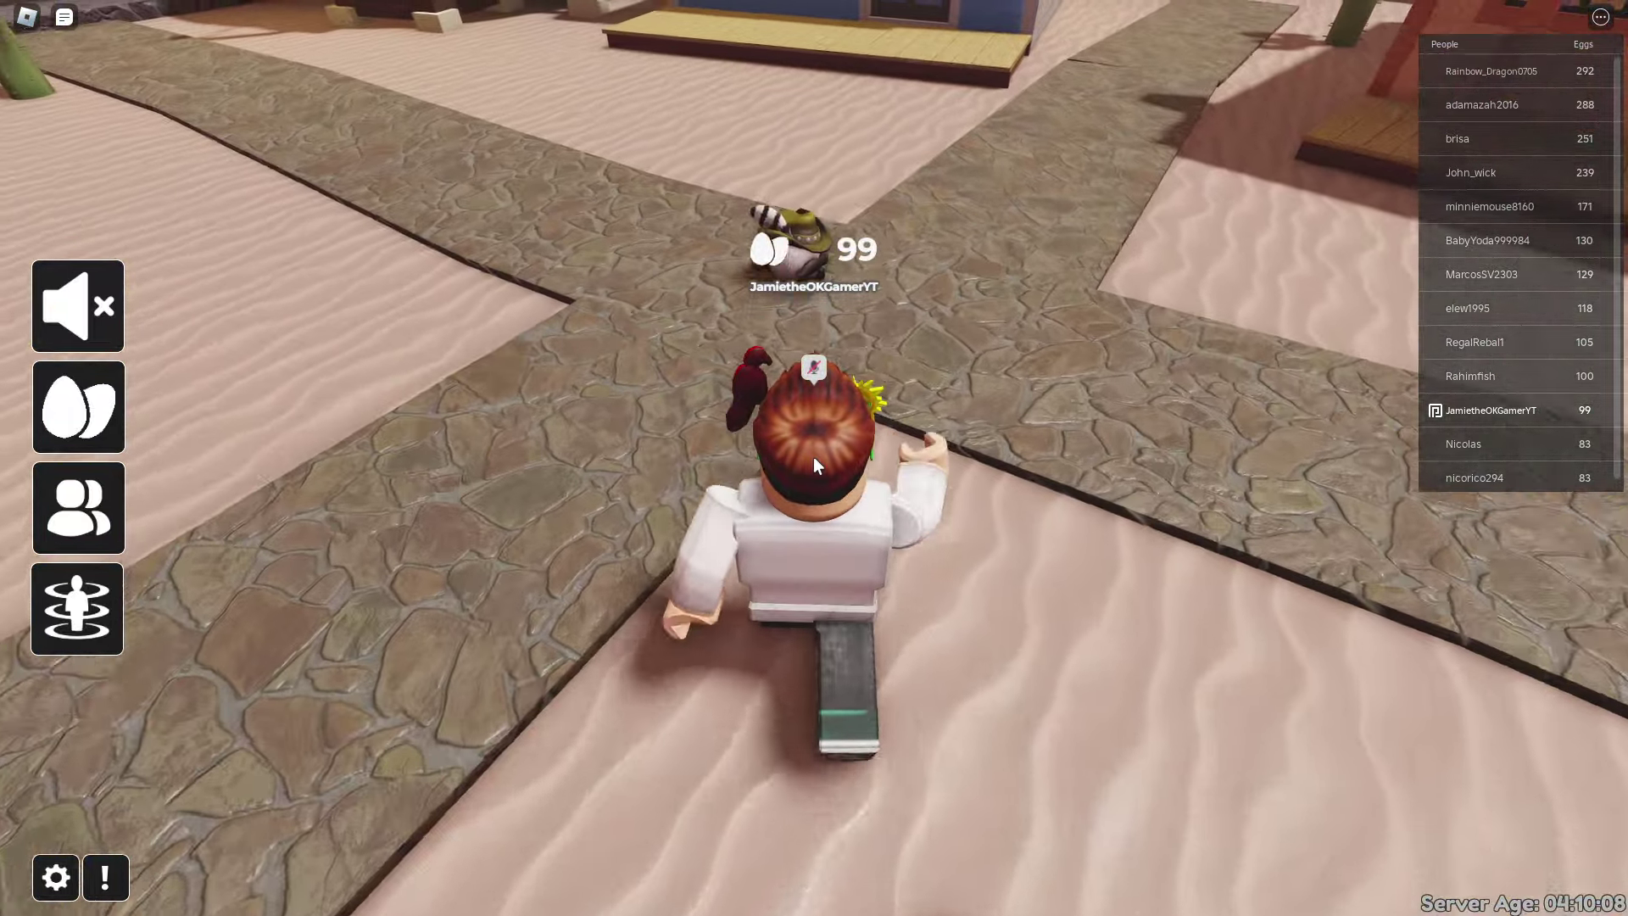
{"action": "key", "text": "w"}
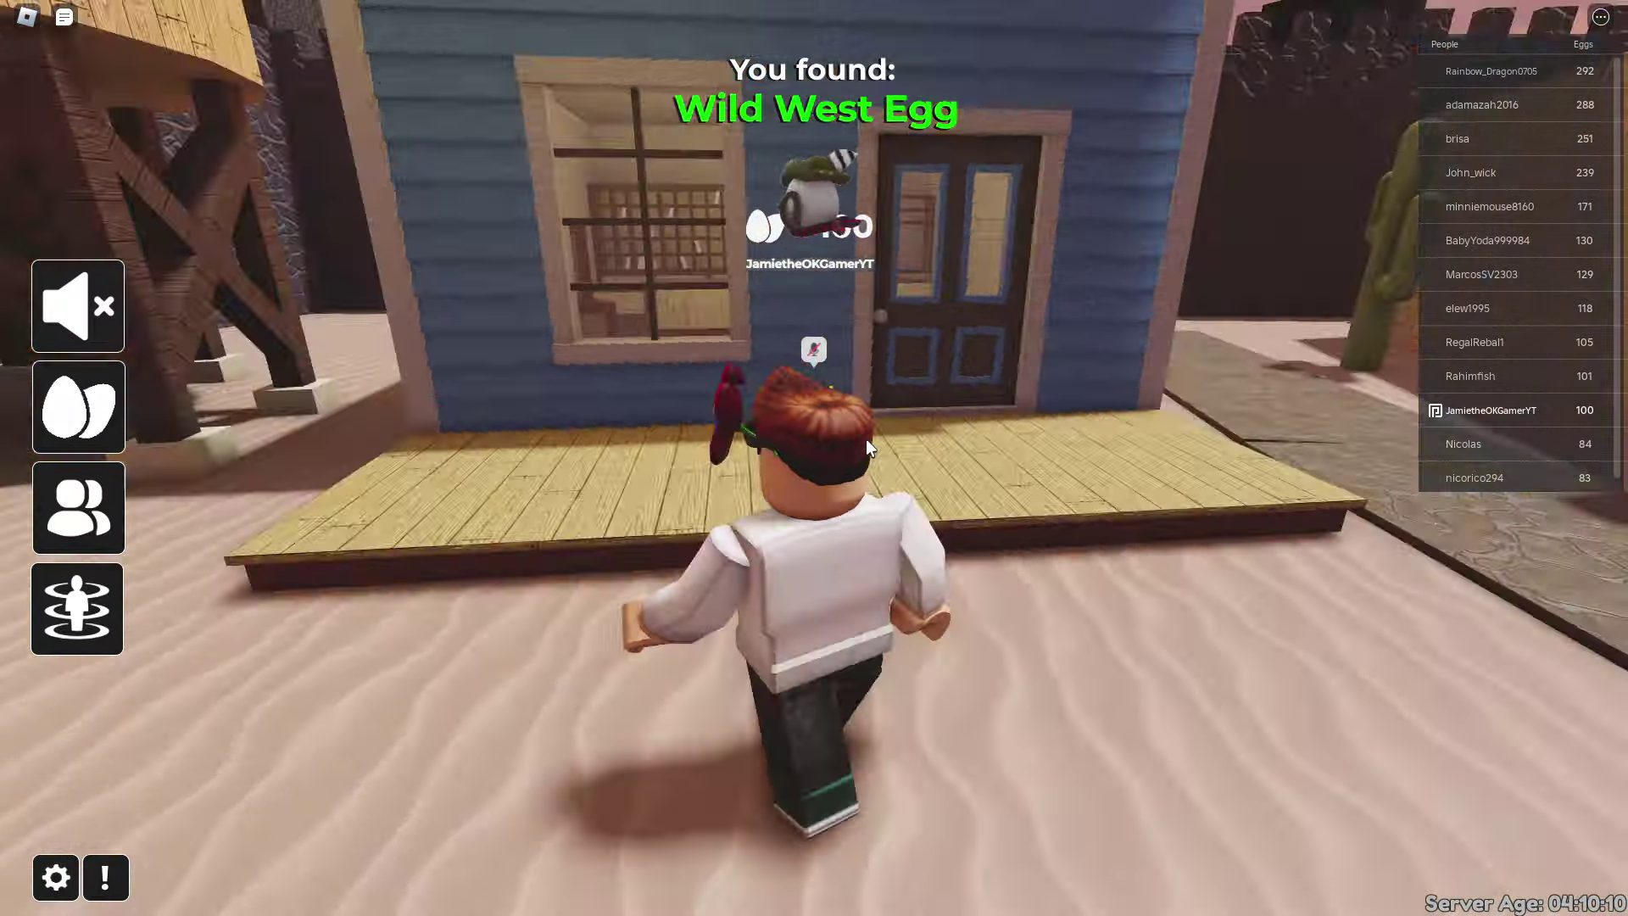
Turn around and walk along the Sheriff street while the 100 Eggs badge appears.
{"action": "key", "text": "w"}
{"action": "key", "text": "s"}
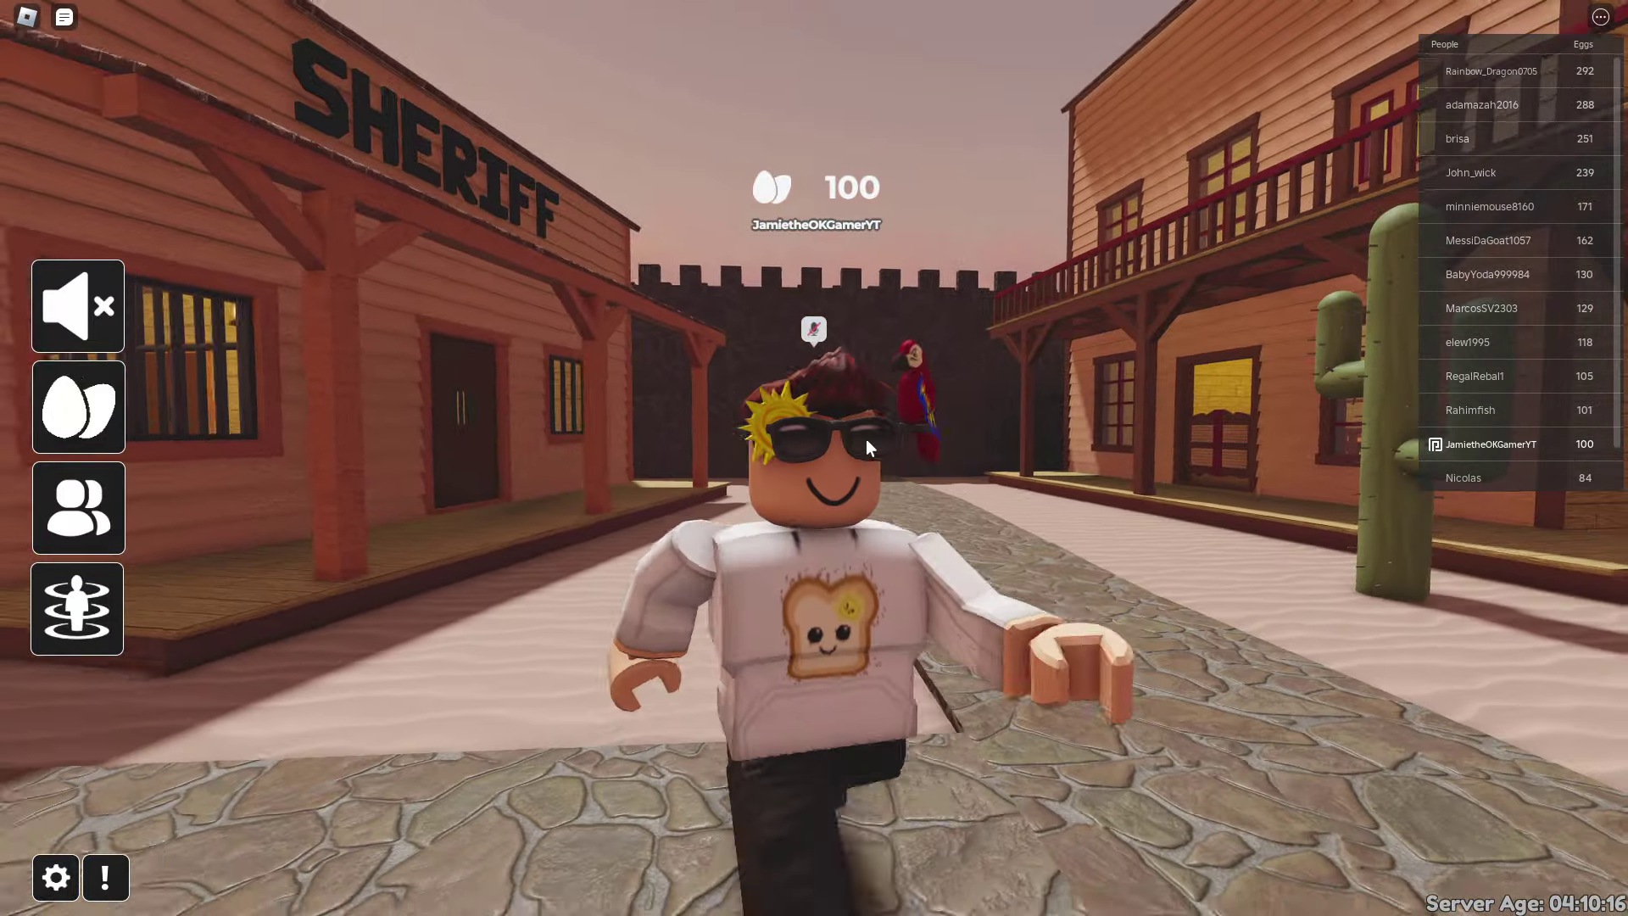
{"action": "key", "text": "s"}
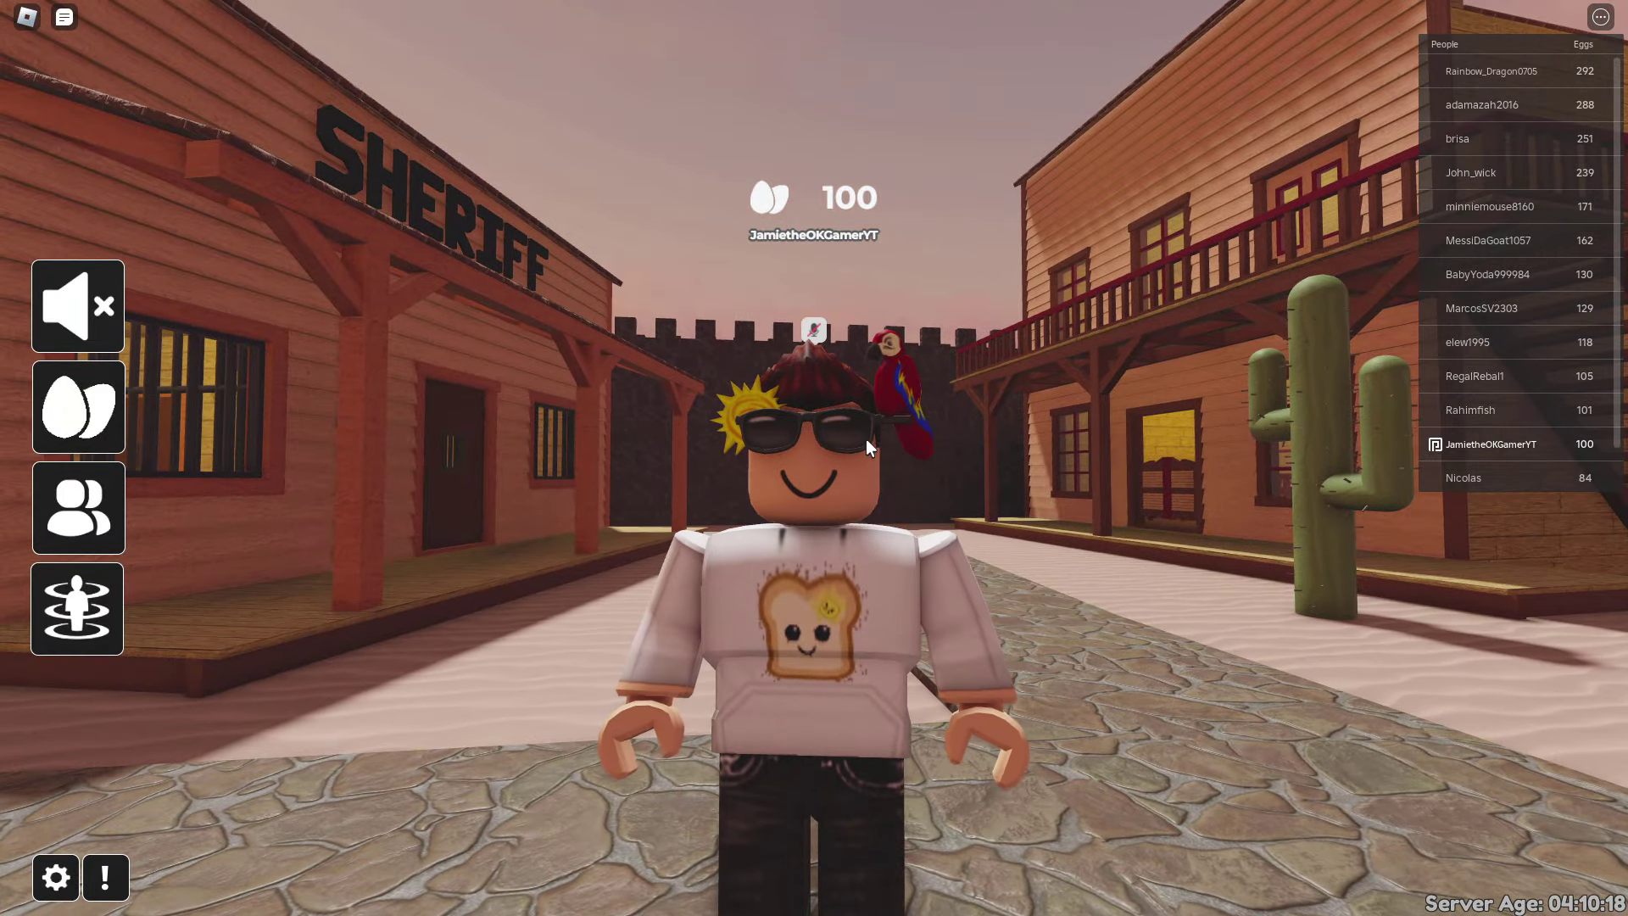
{"action": "key", "text": "s"}
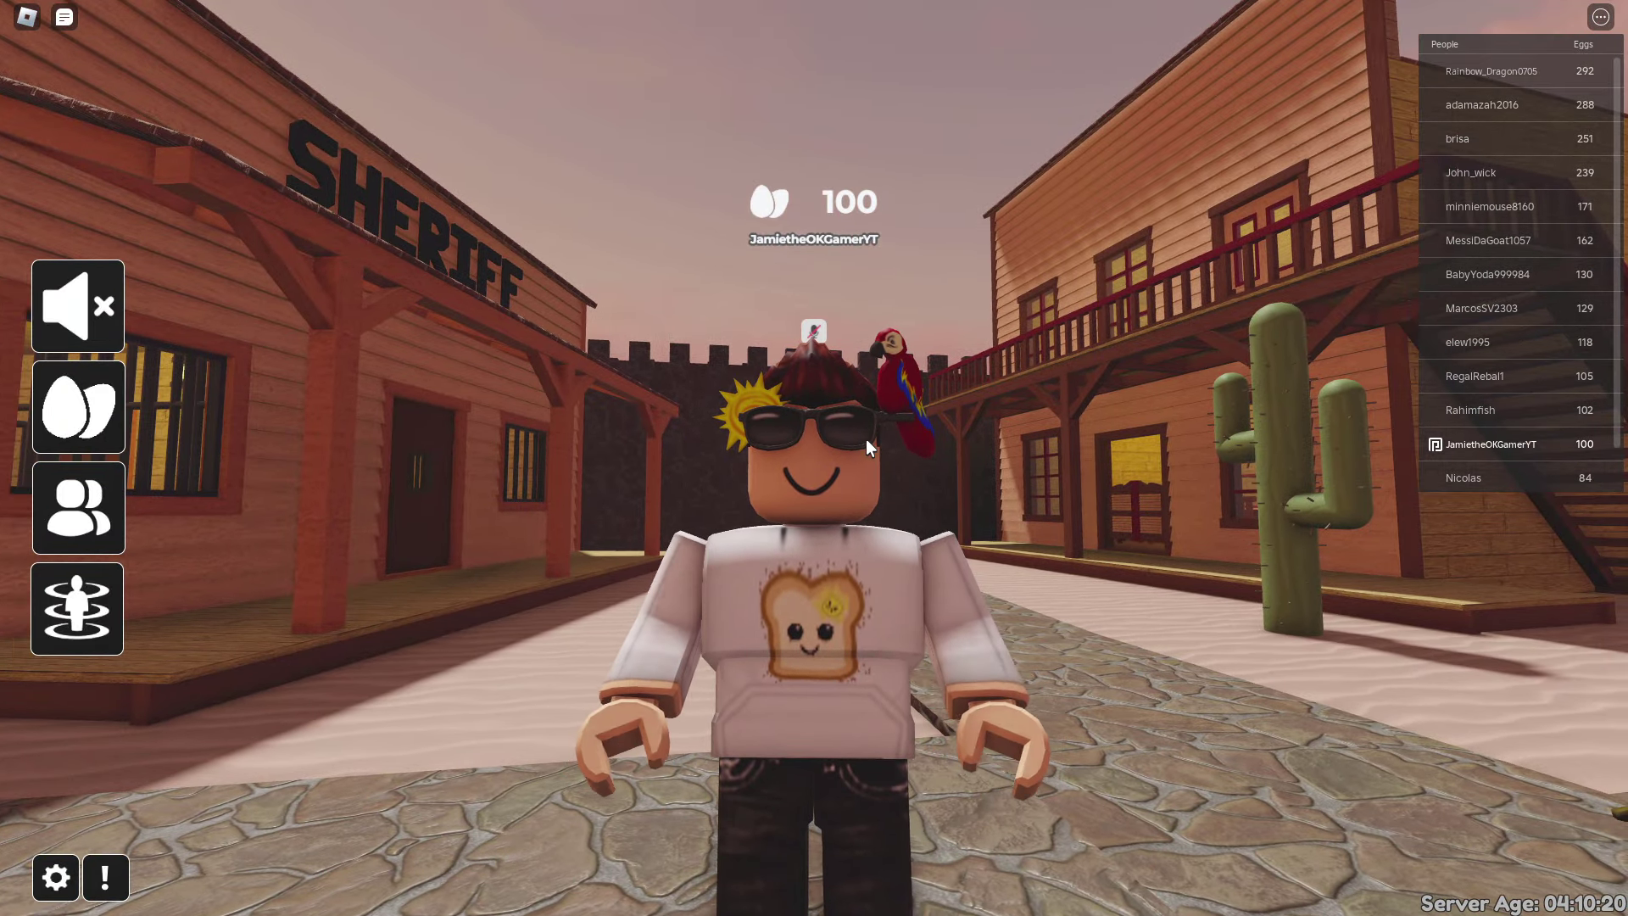
{"action": "scroll", "coordinate": [867, 439], "scroll_direction": "up", "scroll_amount": 2}
{"action": "scroll", "coordinate": [1055, 560], "scroll_direction": "up", "scroll_amount": 2}
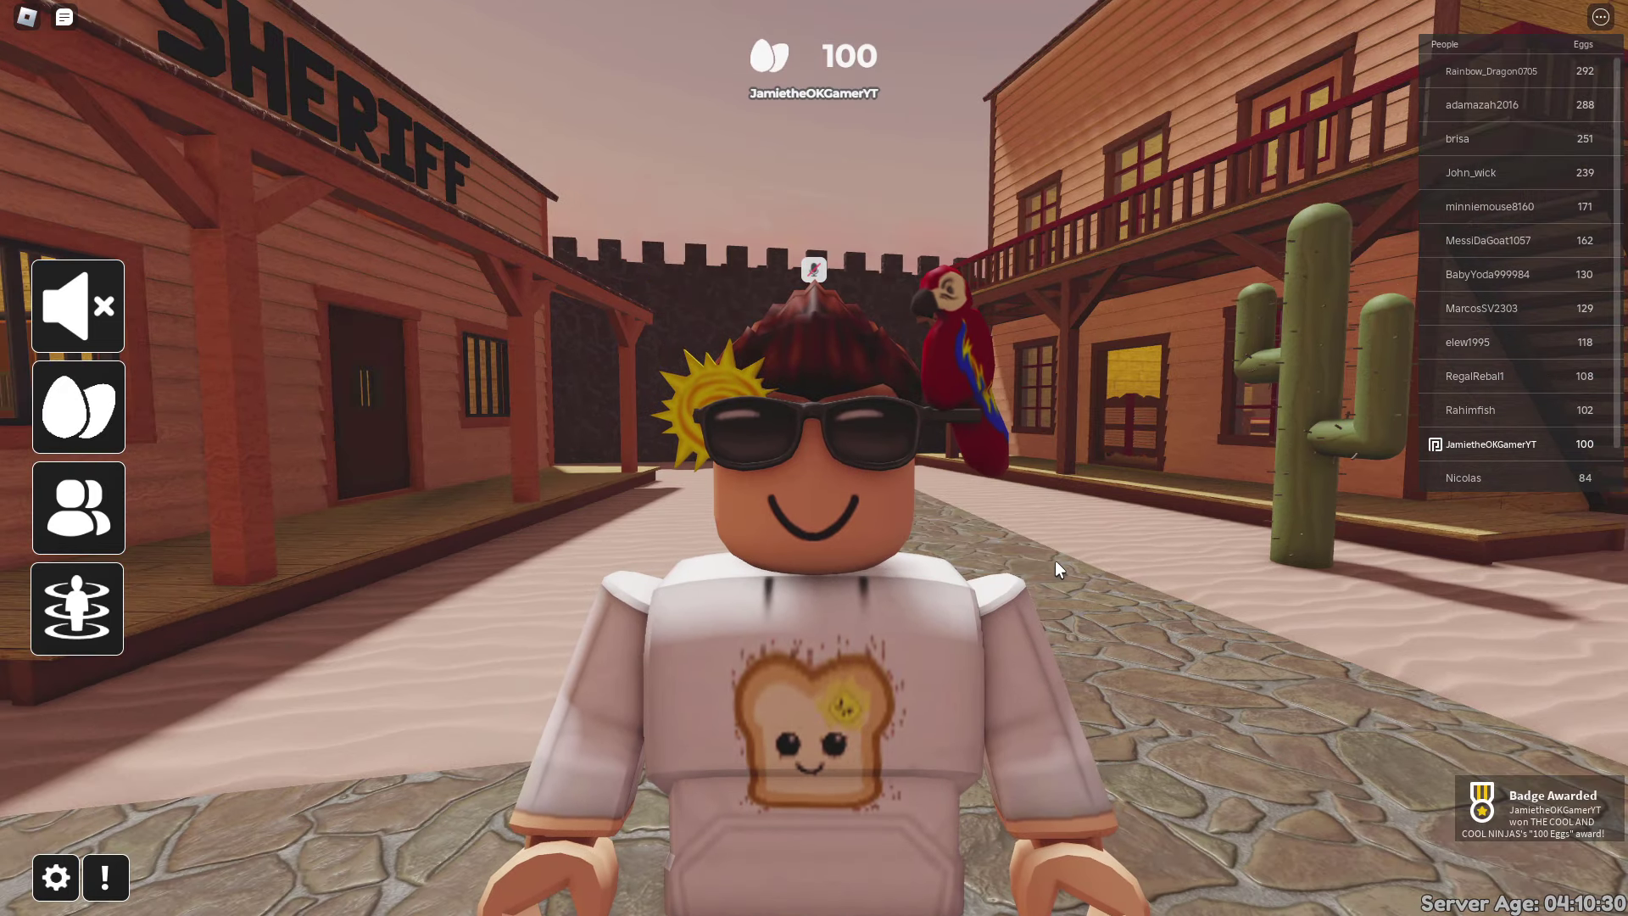